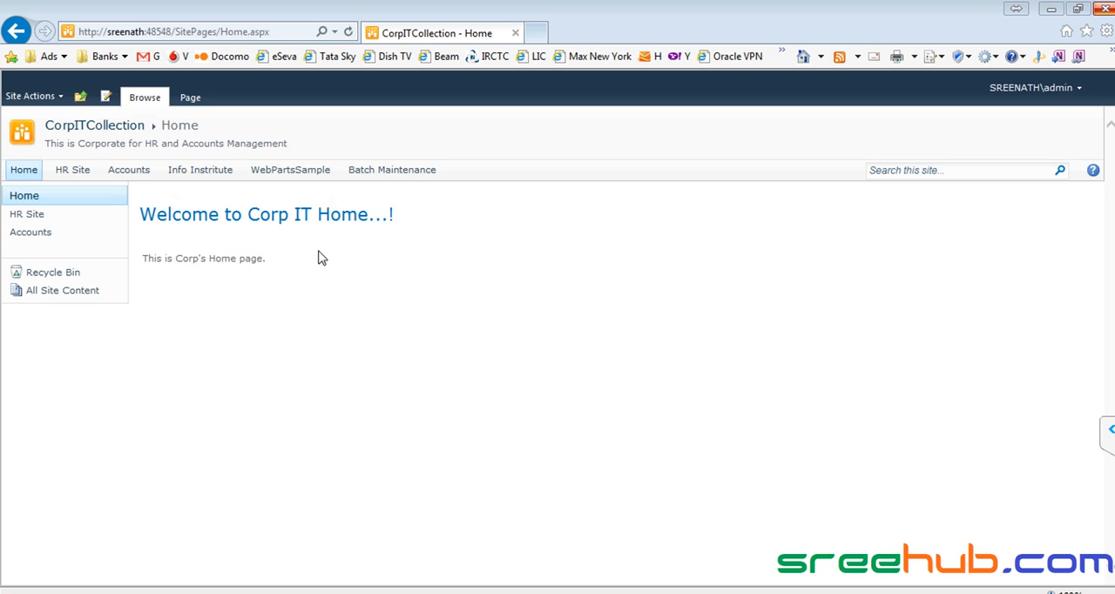
left_click(1111, 430)
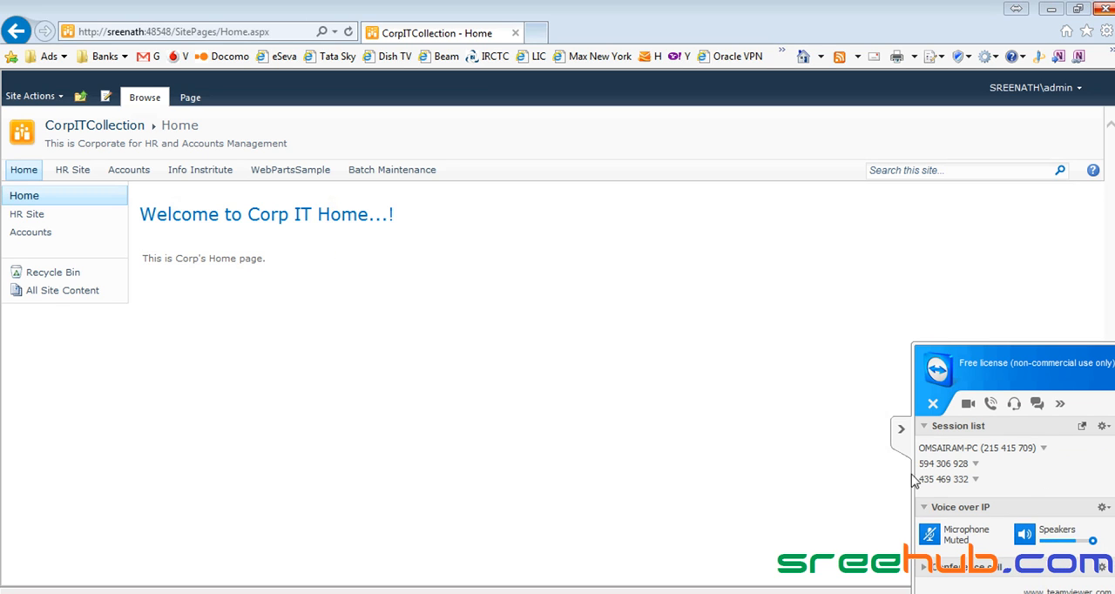
left_click(902, 428)
left_click(907, 434)
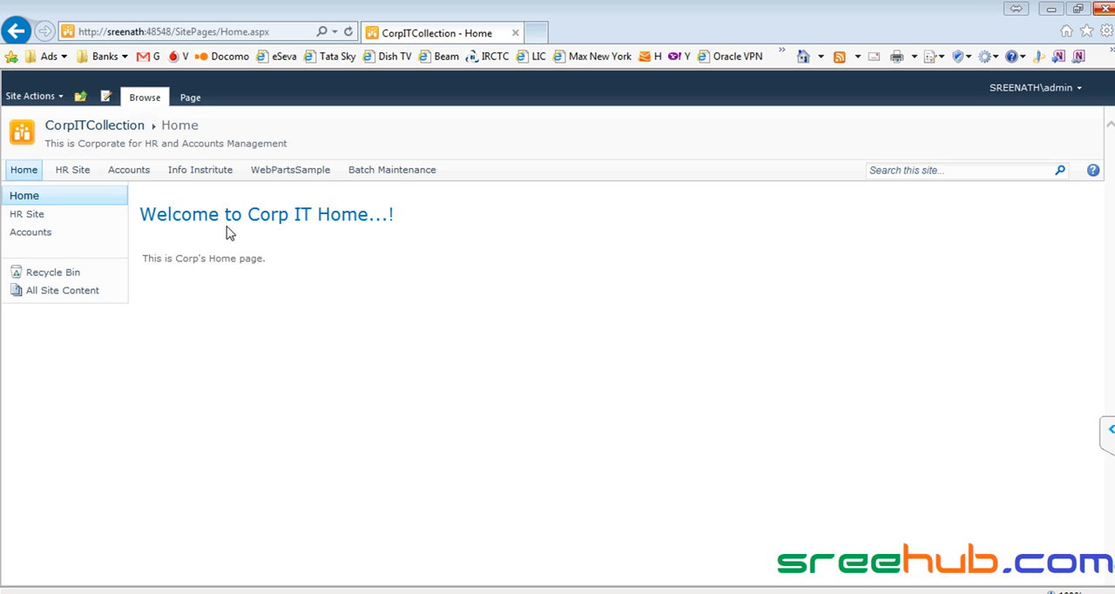
- Switch to Notepad++ and bring up the Team, Managers and HR Group notes in Usecase1.cs
key("alt+Tab")
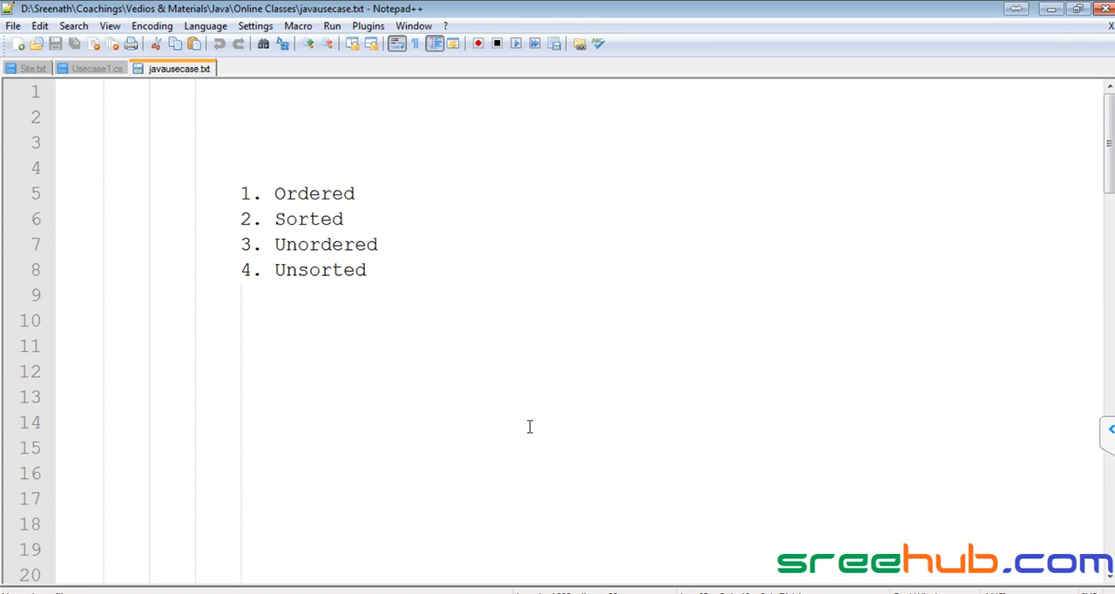
left_click(106, 69)
scroll(433, 388, "up", 6)
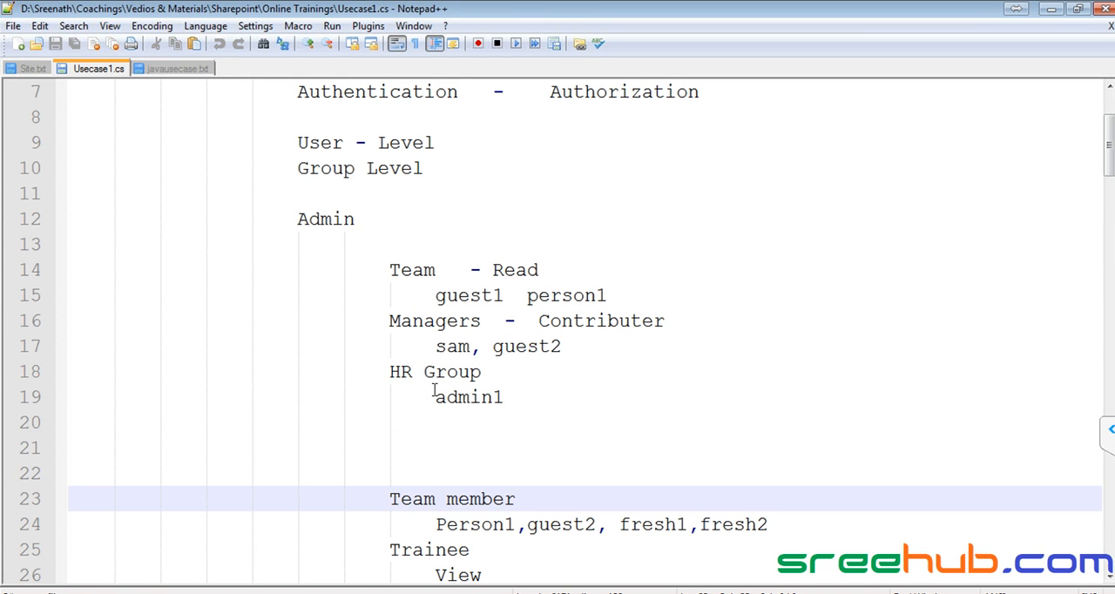
- Copy guest1 from the Team members and append it after guest2 in the Managers member list, separated by a comma and space
left_click_drag(435, 296, 667, 296)
left_click(458, 296)
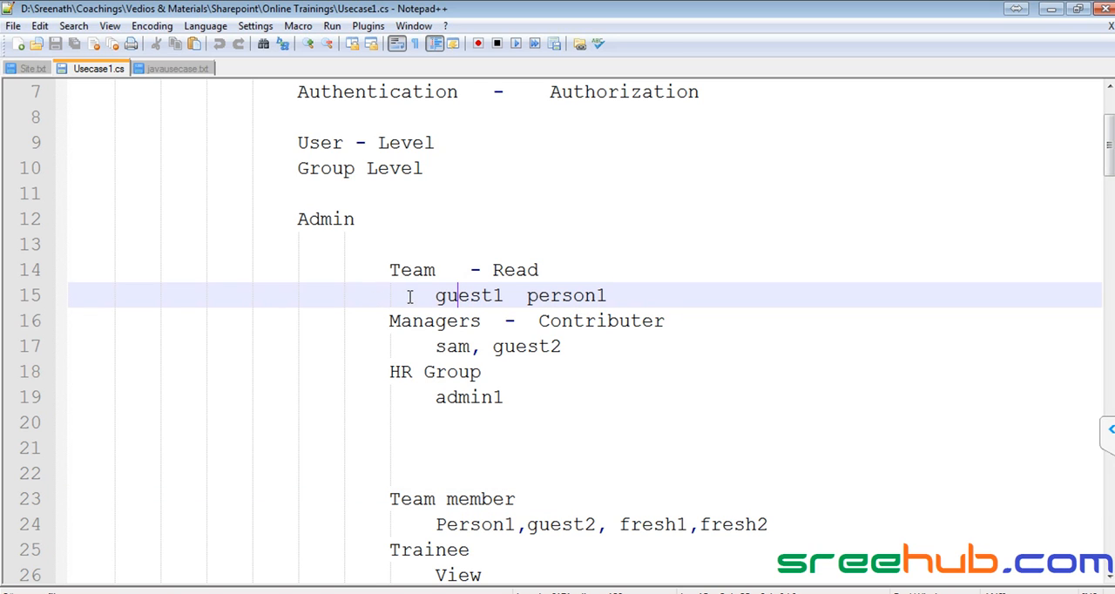
double_click(442, 297)
key("ctrl+c")
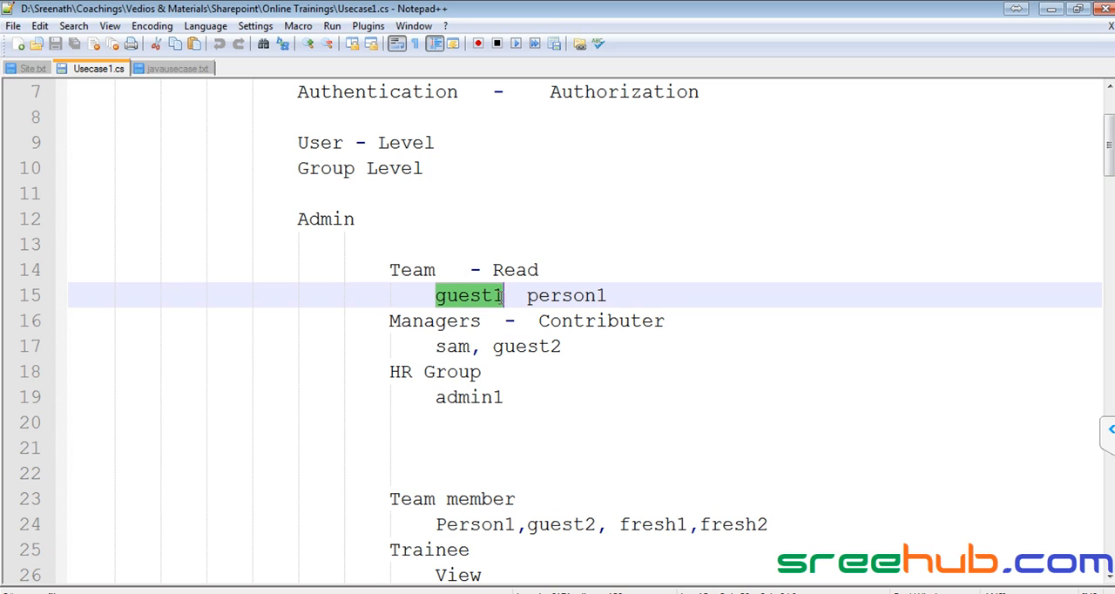
left_click(593, 347)
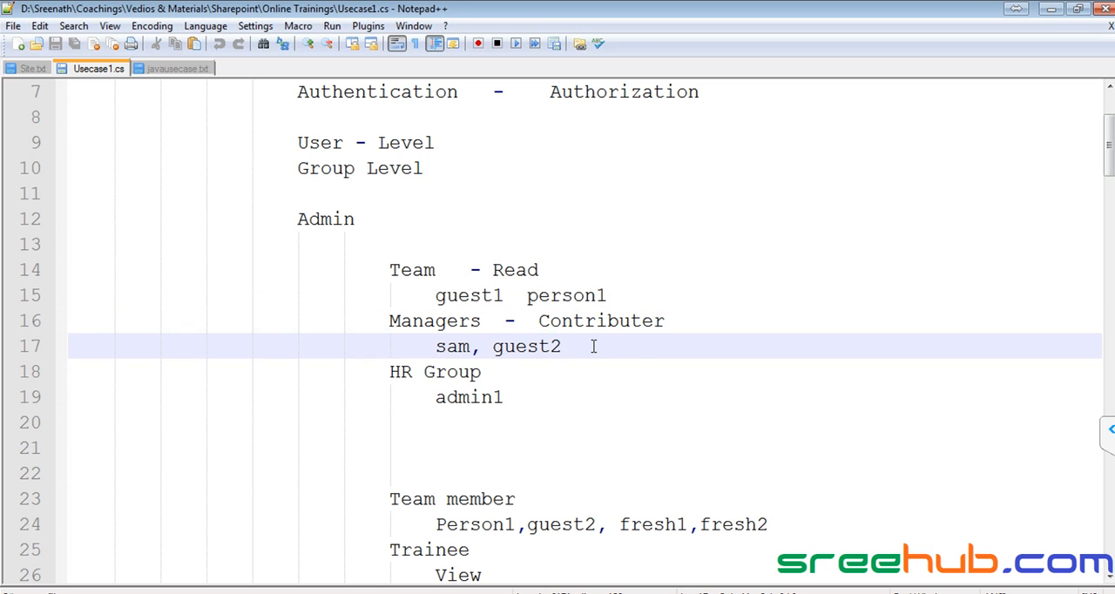
type(",")
key("ctrl+v")
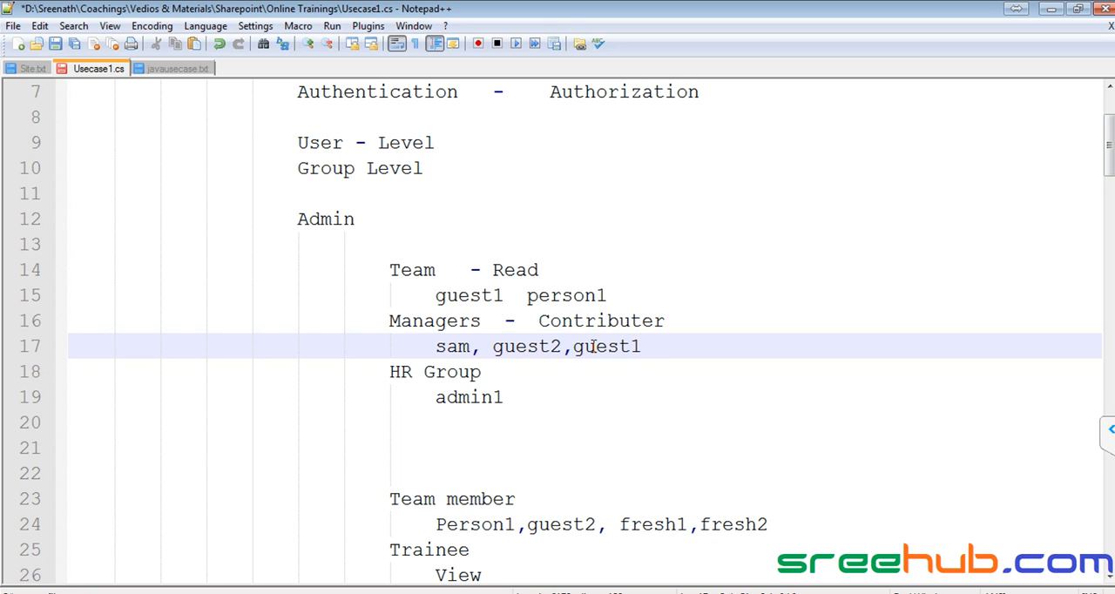
left_click(574, 345)
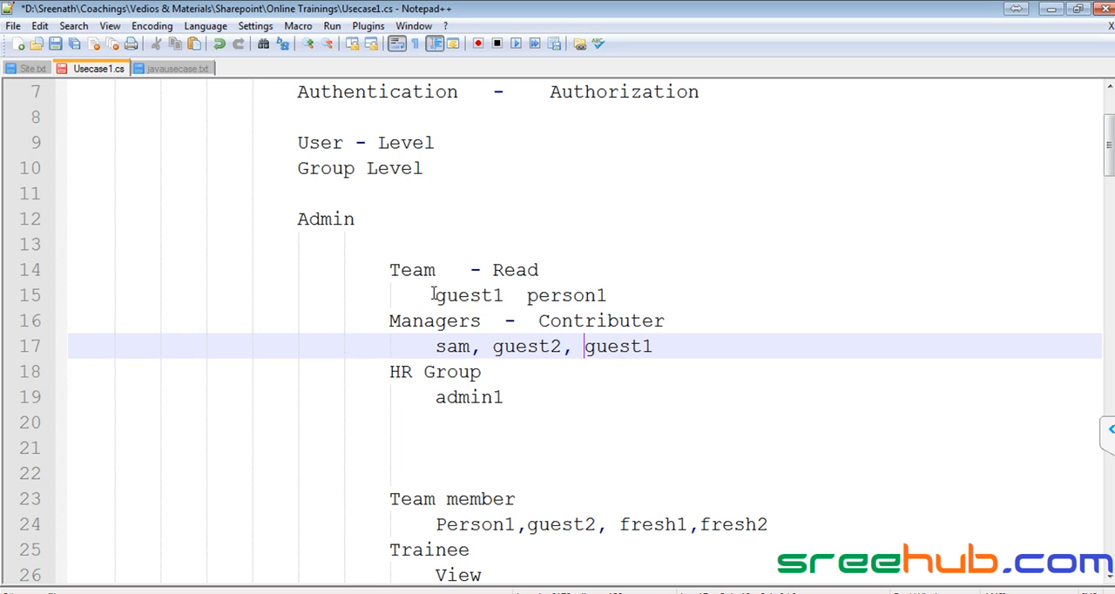
- Review the members noted under Team and Managers, highlighting guest1 and each group's member line
left_click_drag(432, 294, 526, 296)
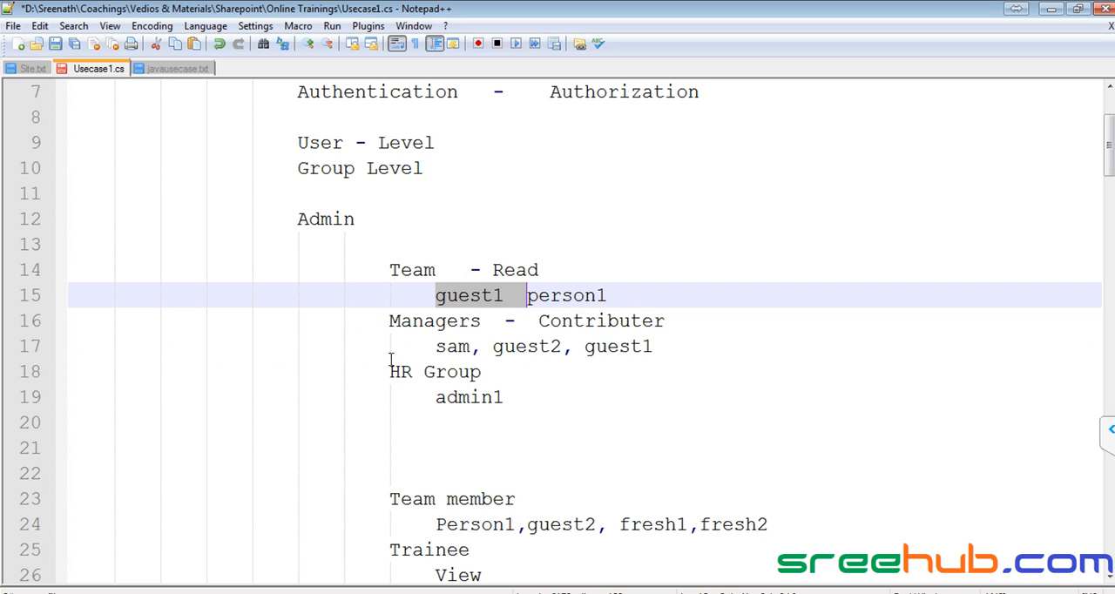
left_click_drag(389, 320, 487, 321)
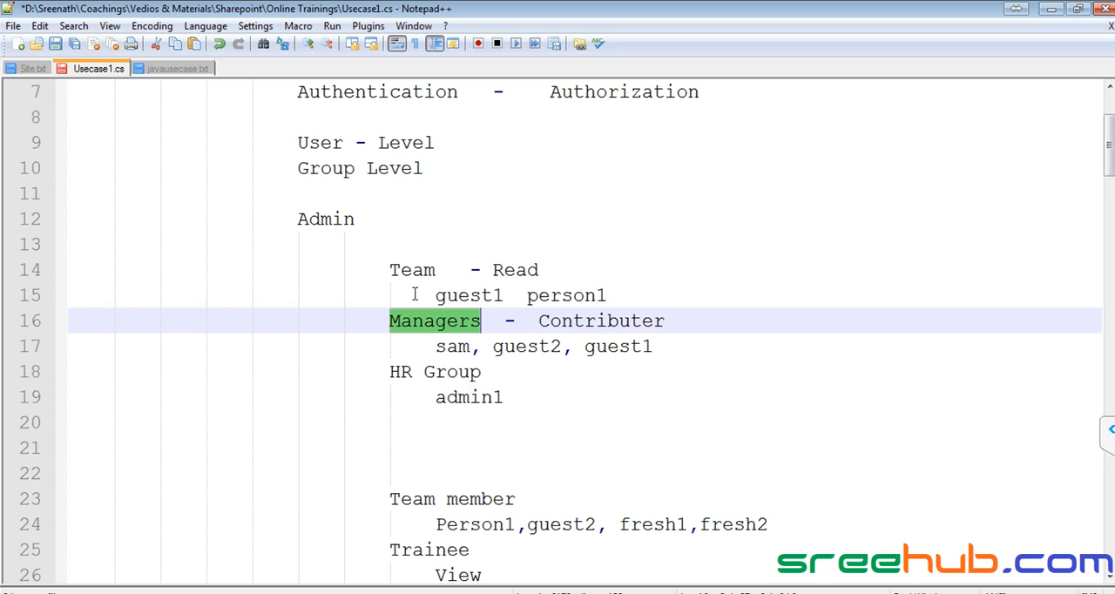
left_click_drag(436, 296, 663, 295)
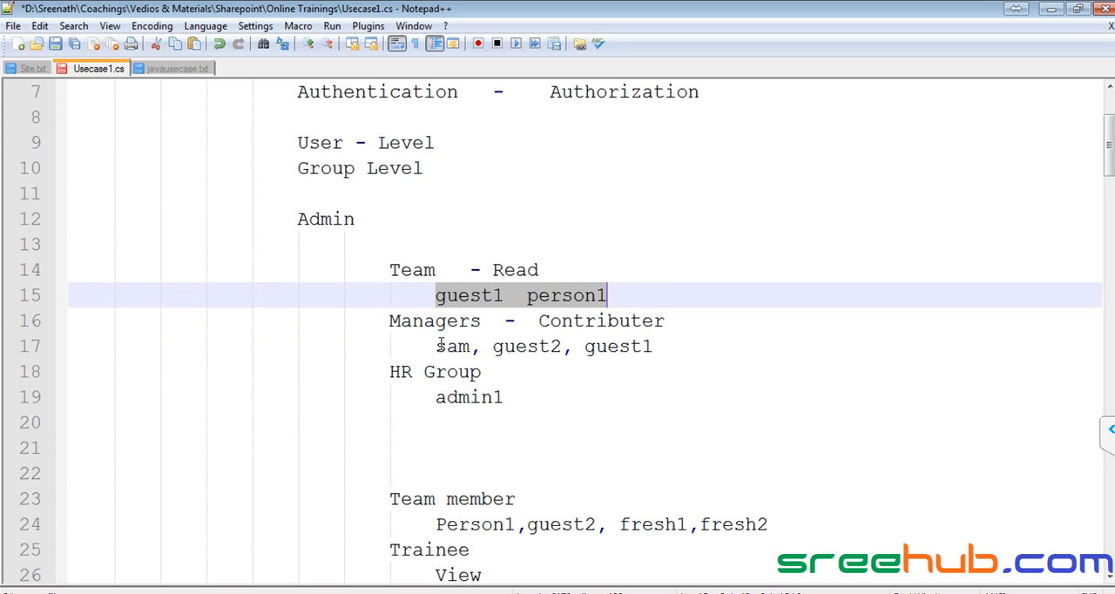
left_click_drag(435, 346, 709, 352)
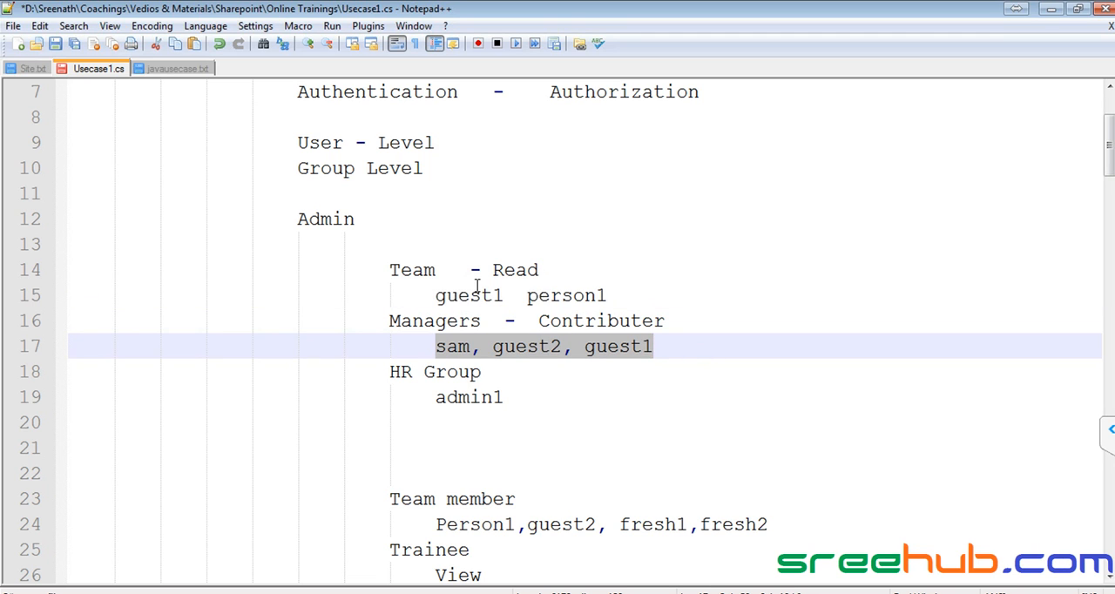
- Switch to the SharePoint site, open its site permissions, and view the users in the CorpITCollection Members and Visitors groups
left_click(209, 592)
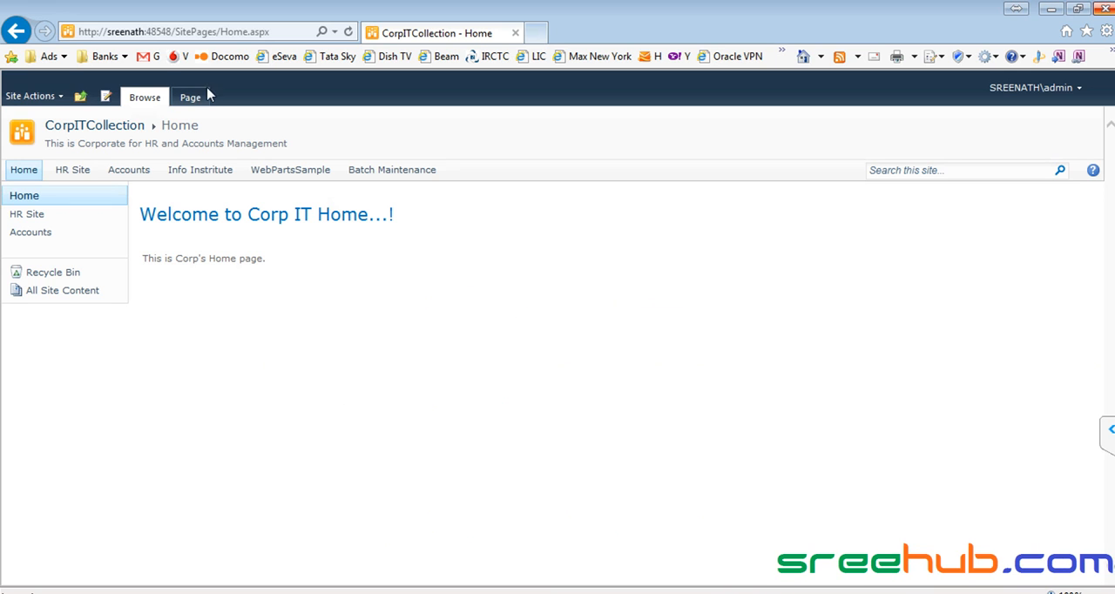
left_click(62, 98)
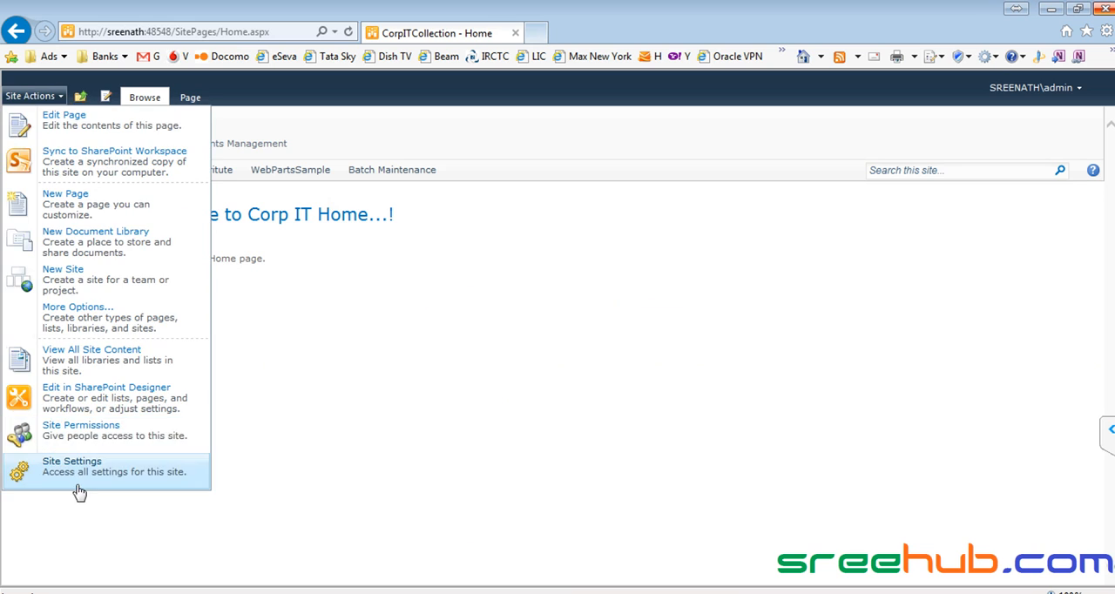
left_click(84, 442)
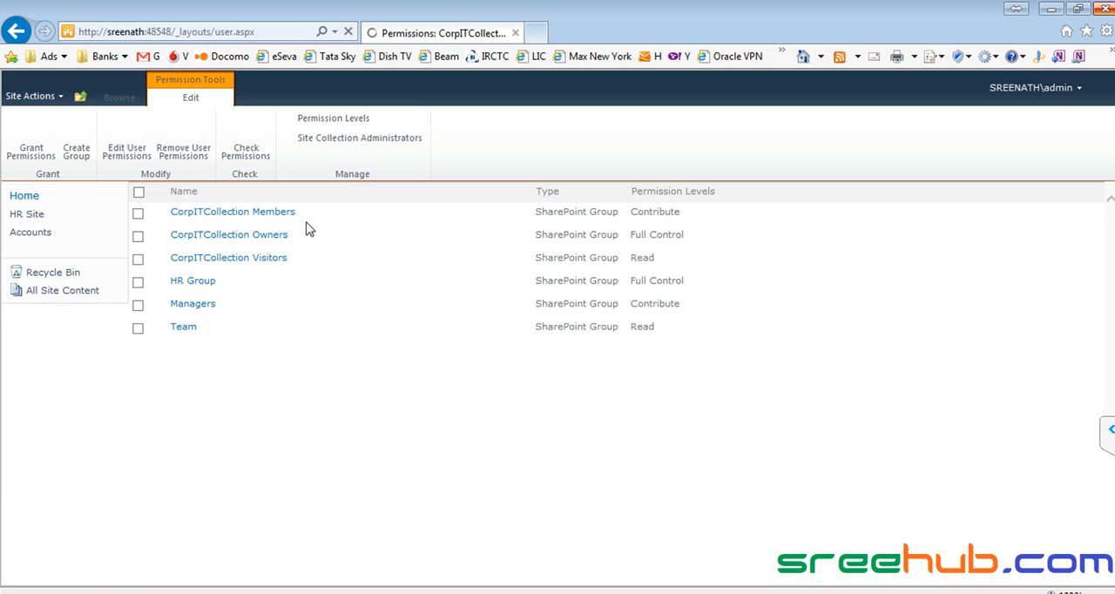
left_click(245, 216)
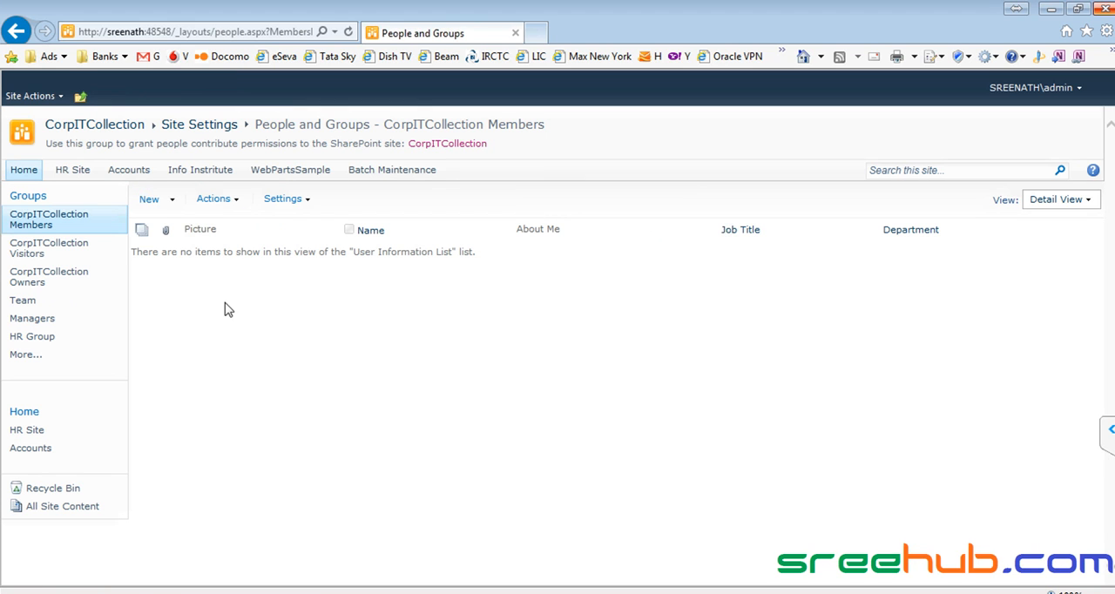
left_click(53, 251)
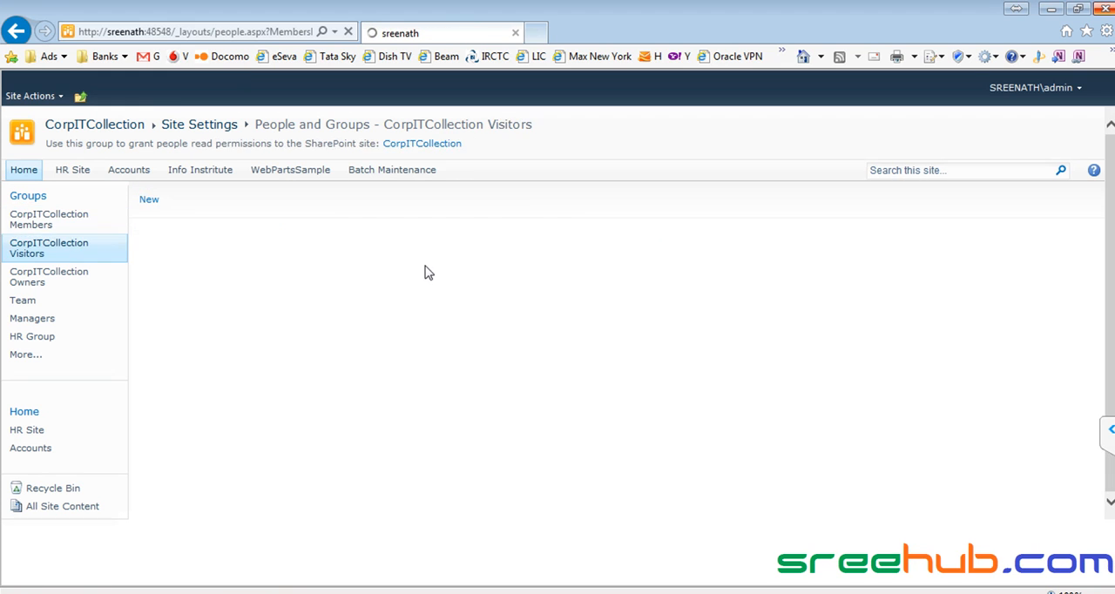
- Return to the Notepad++ notes and examine guest1's membership in both the Team and Managers groups
key("alt+Tab")
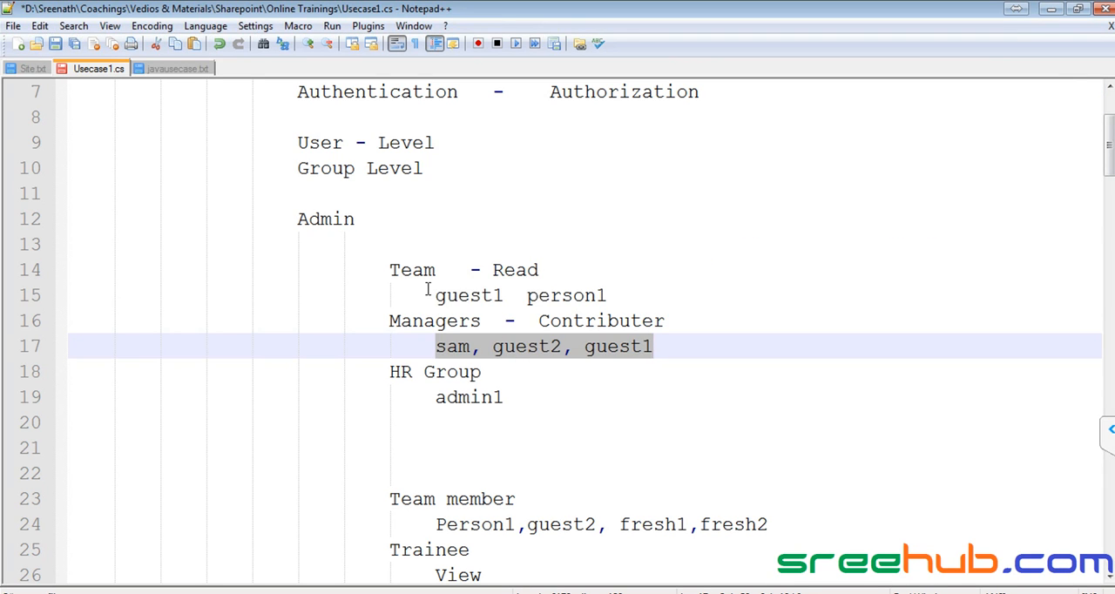
left_click_drag(430, 287, 699, 298)
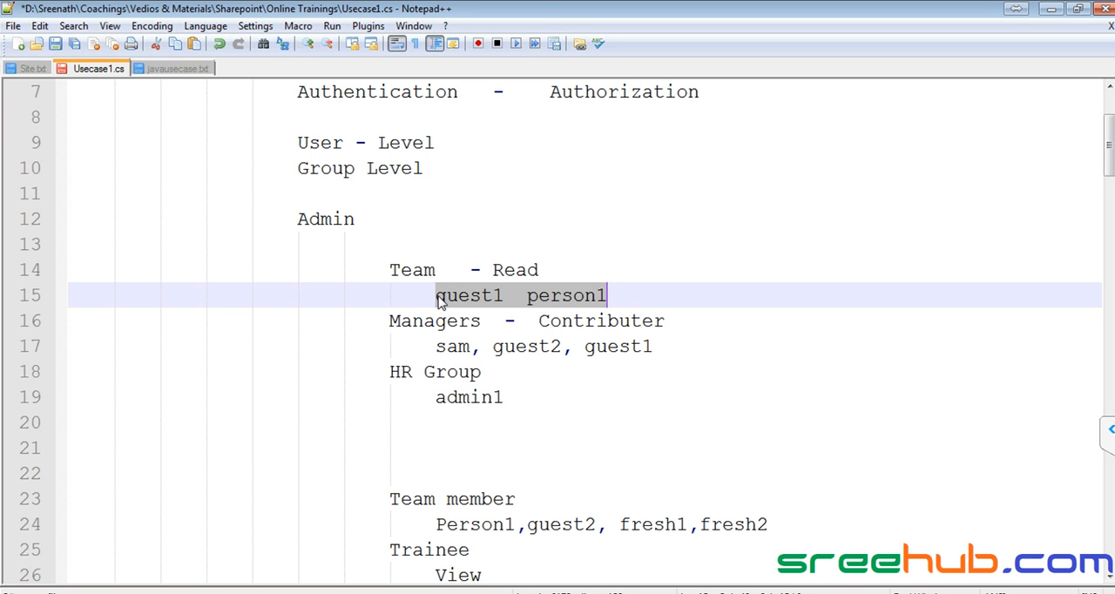
key("alt+Tab")
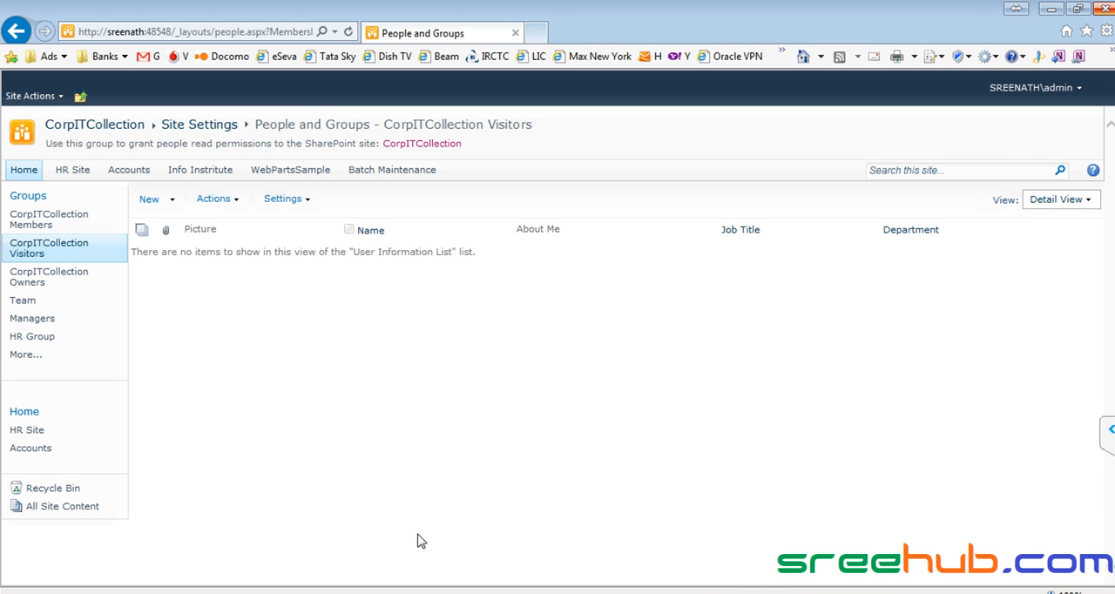
key("alt+Tab")
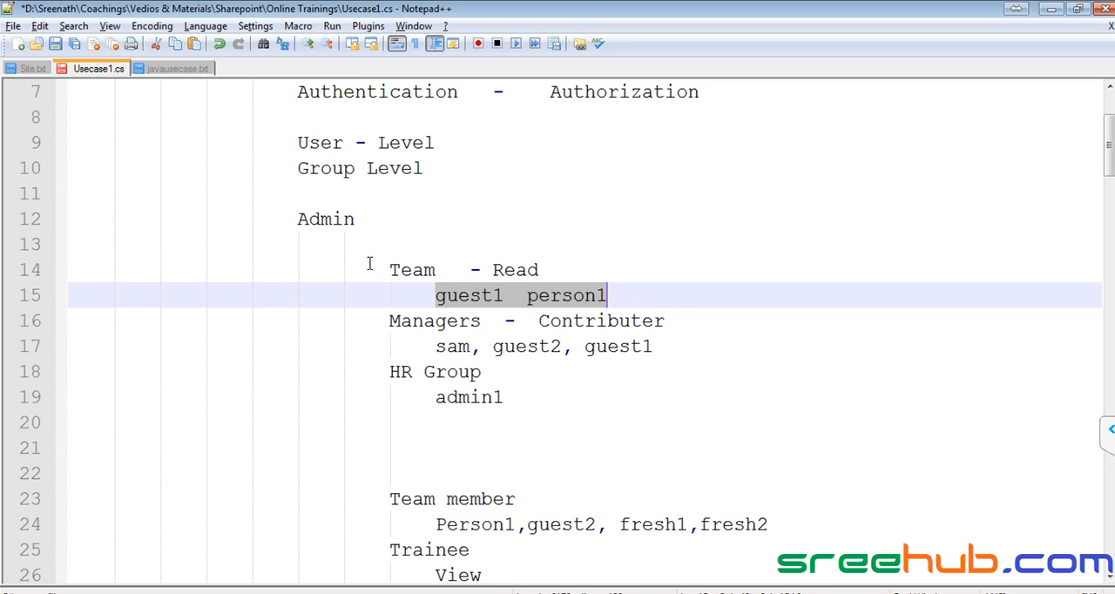
double_click(448, 296)
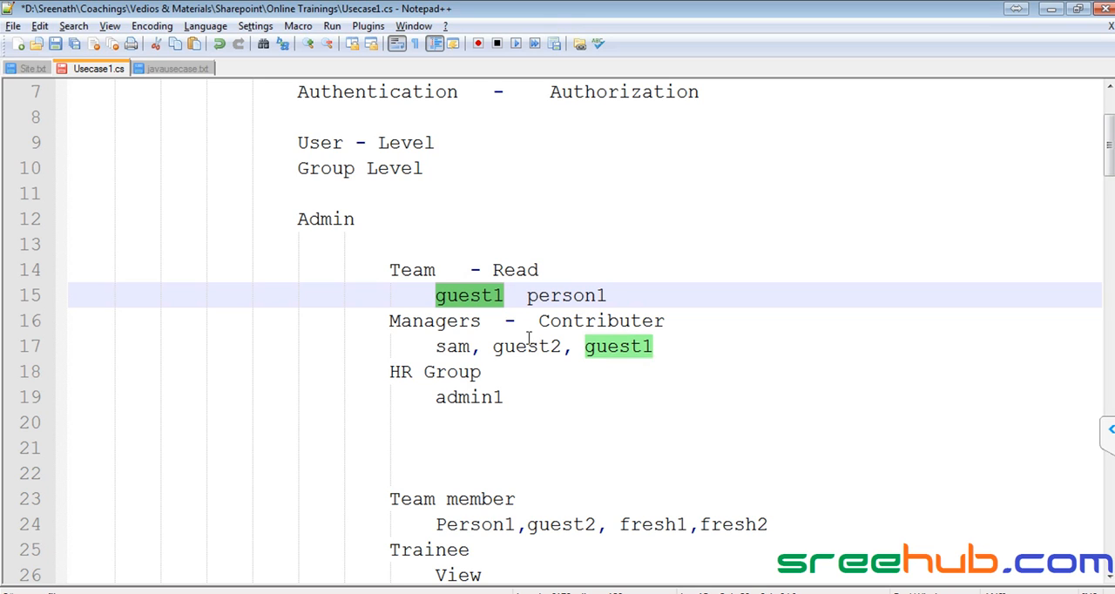
double_click(632, 351)
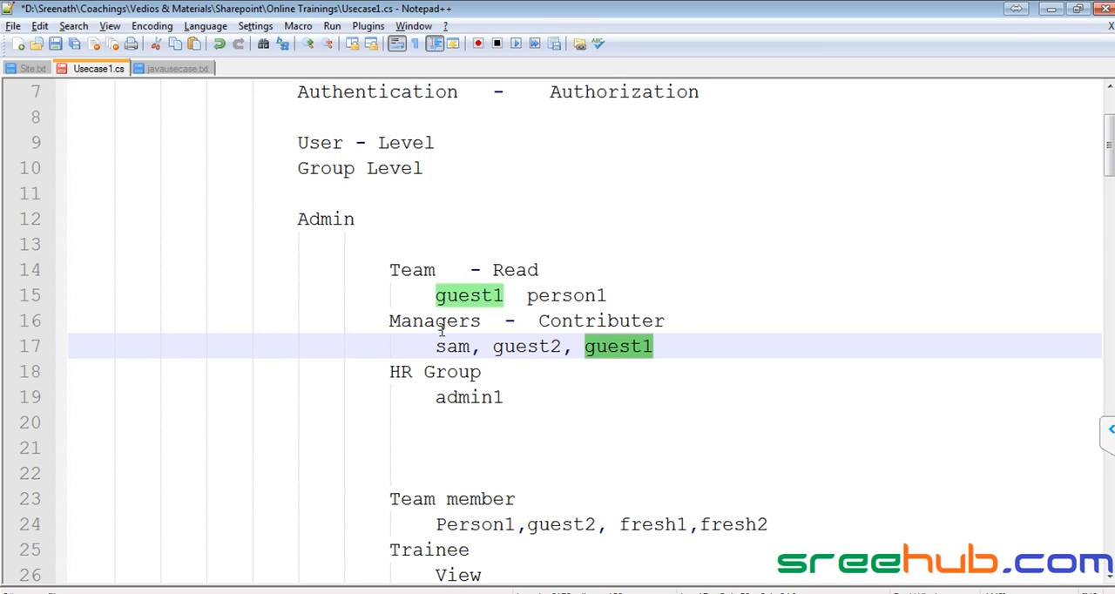
- Switch back to the browser and reopen the site permissions from the CorpITCollection home page
key("alt+Tab")
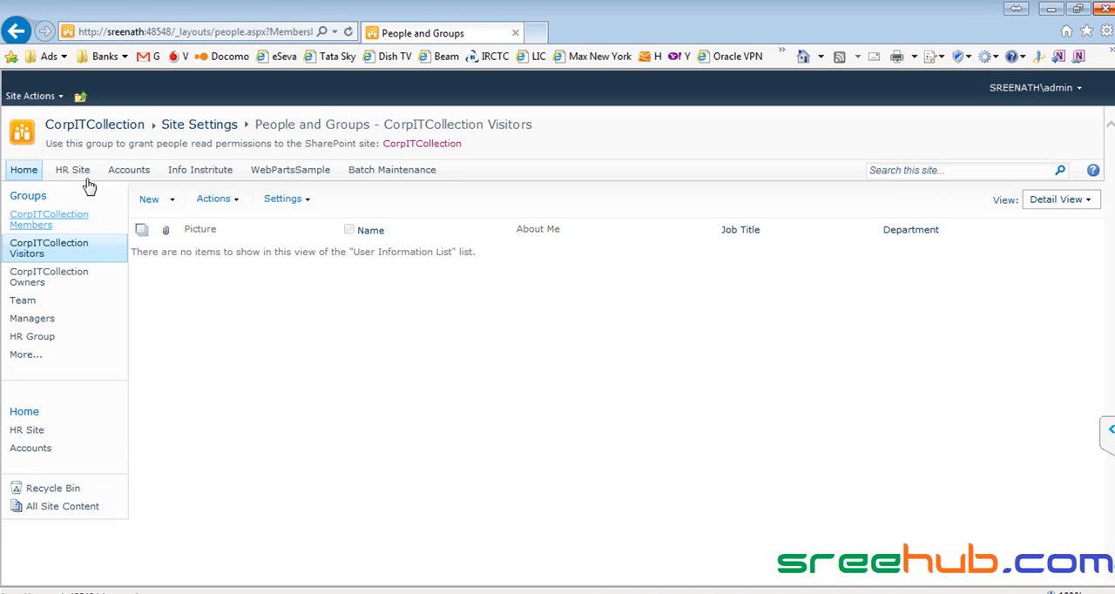
left_click(109, 129)
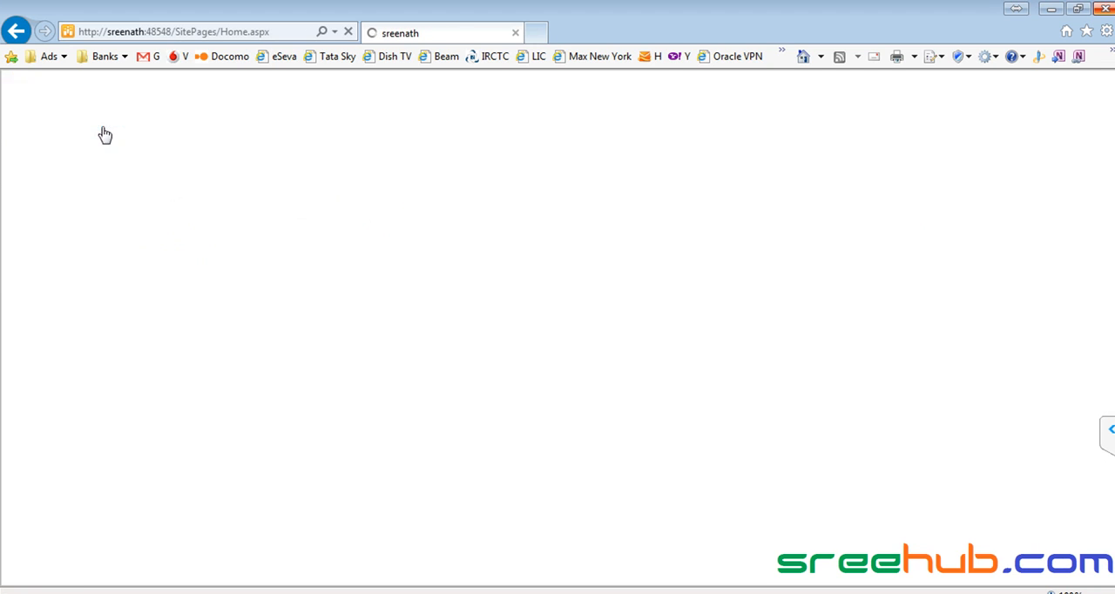
left_click(29, 96)
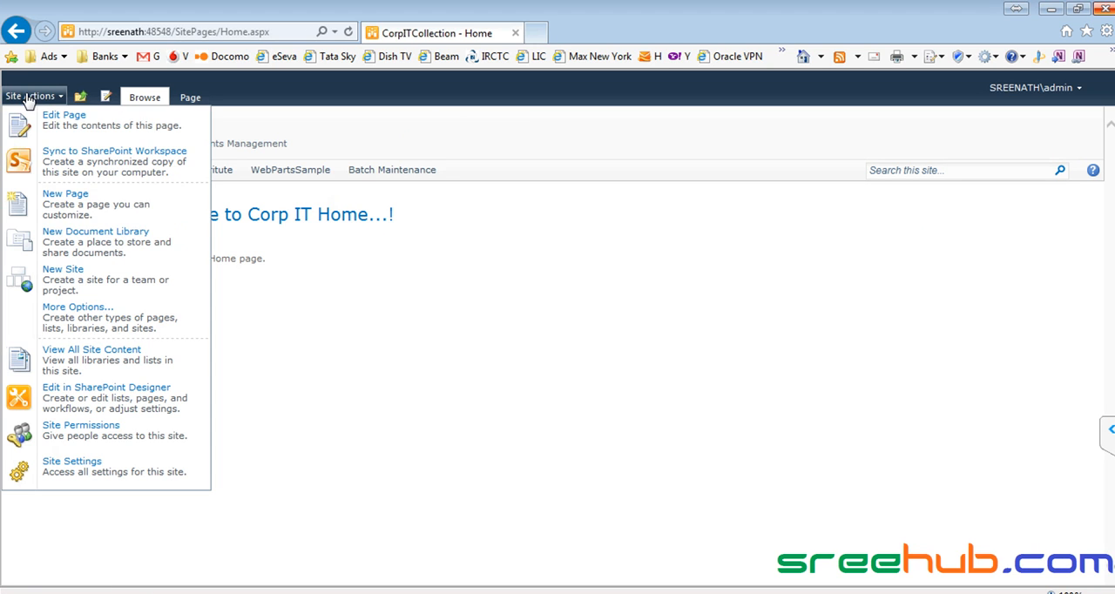
left_click(112, 442)
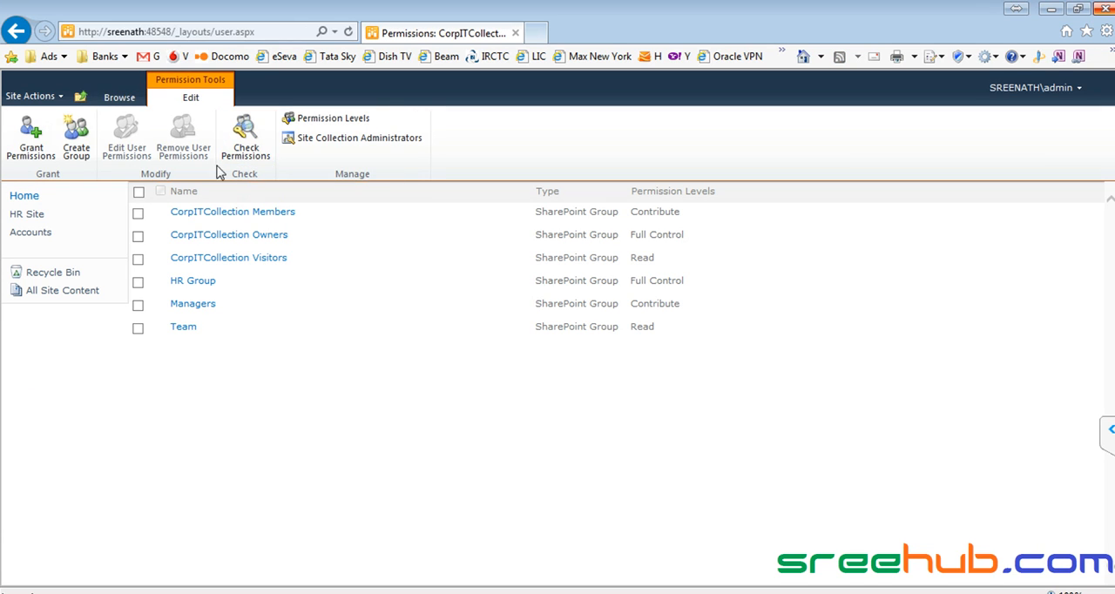
- Check the site permissions of user guest2, examining the permission level and the group that grants it
left_click(247, 149)
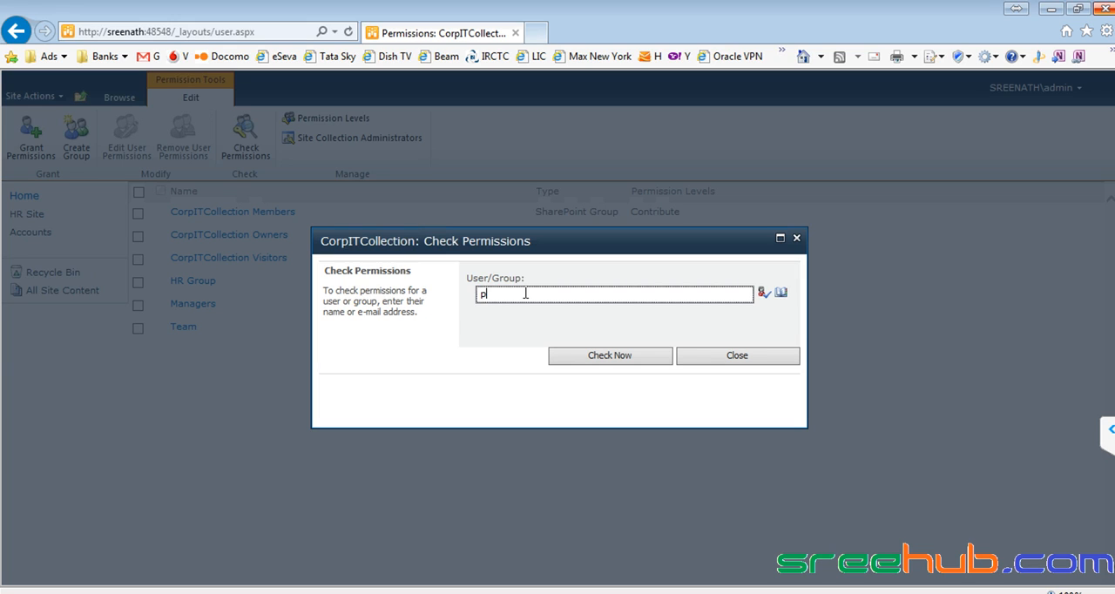
type("guest2")
key("ctrl+k")
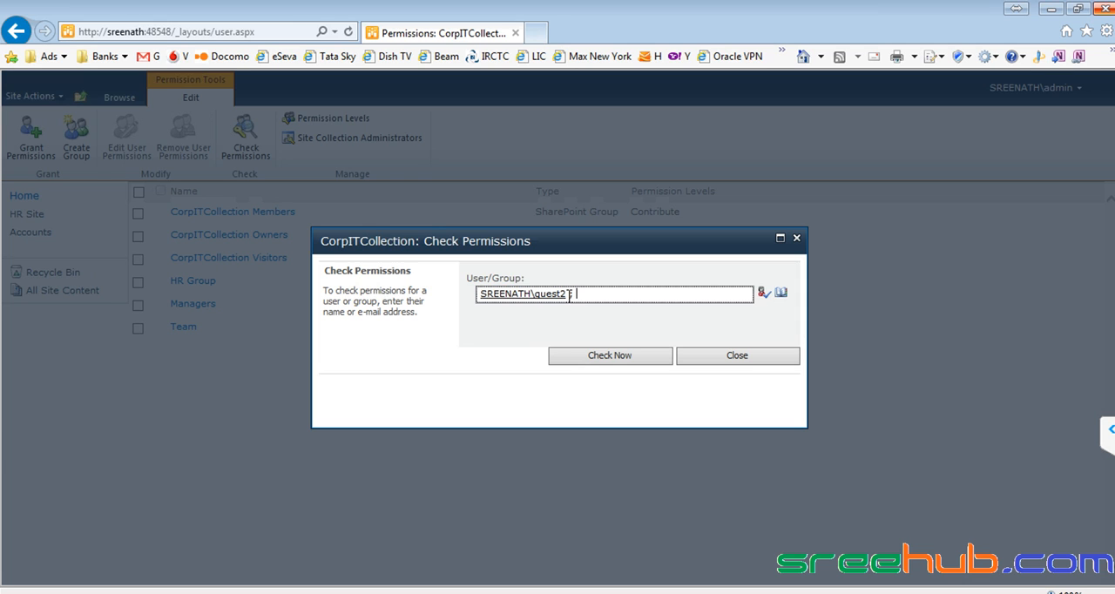
left_click(597, 355)
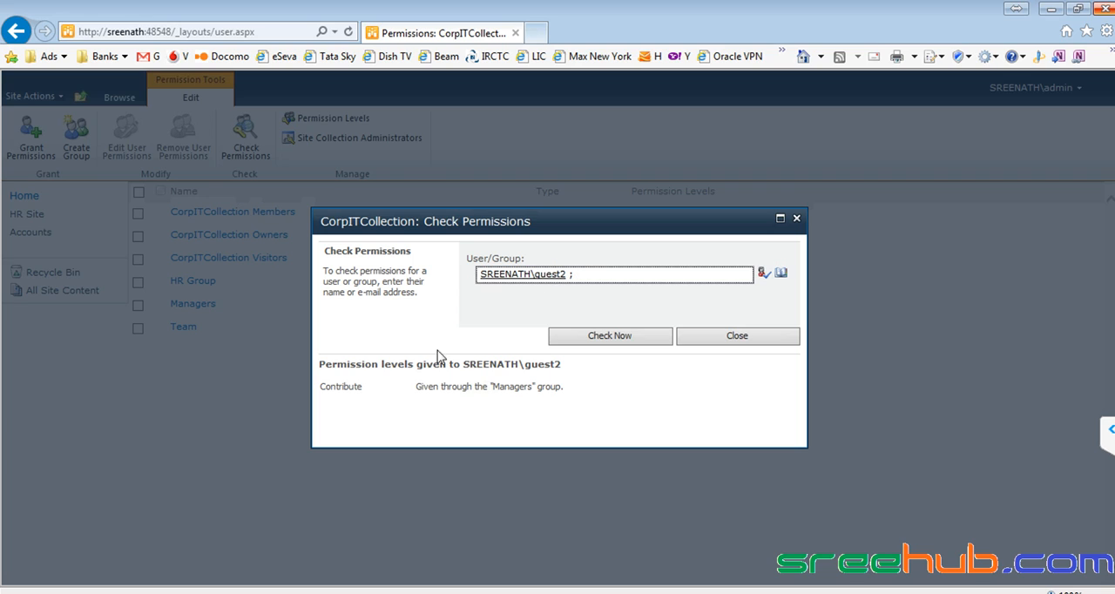
double_click(339, 385)
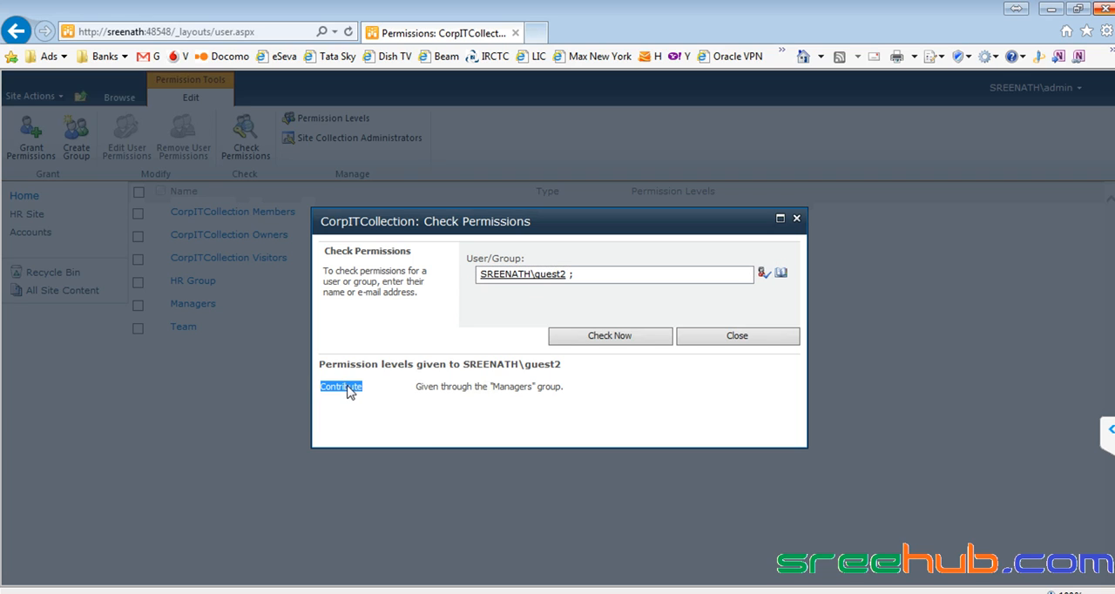
double_click(512, 386)
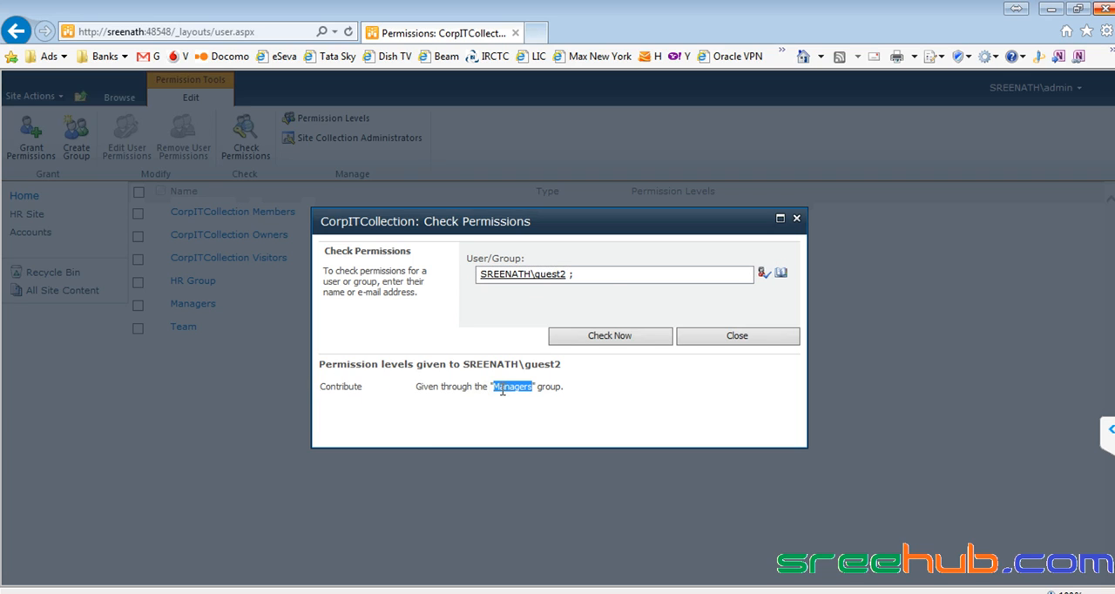
- Replace the user in Check Permissions with guest1 and check that account's site permissions
left_click(608, 278)
key("BackSpace")
key("BackSpace")
type("g")
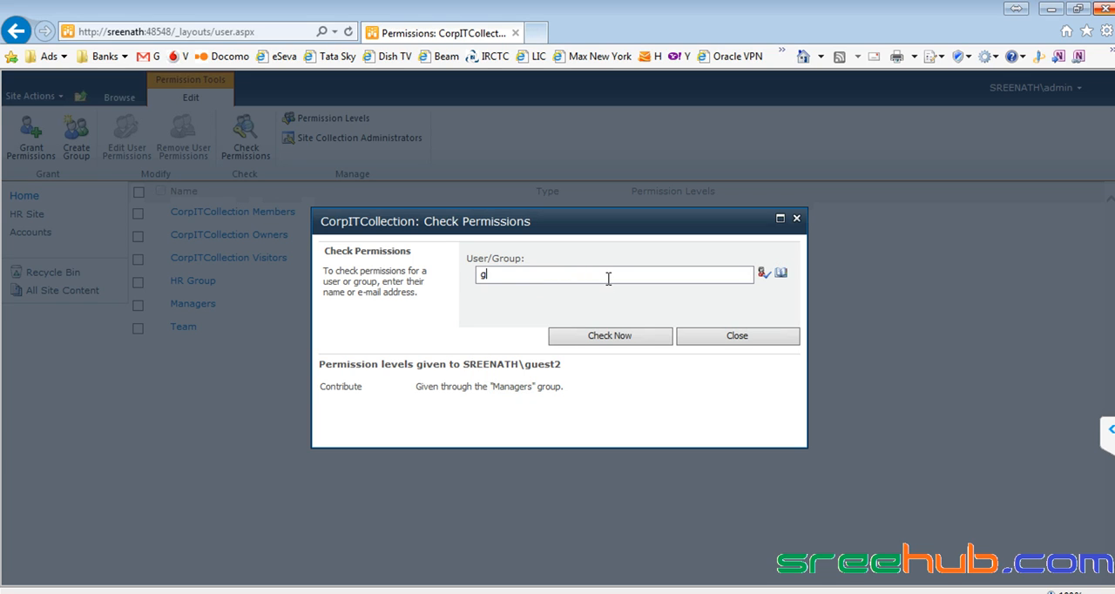
type("uest2")
key("ctrl+k")
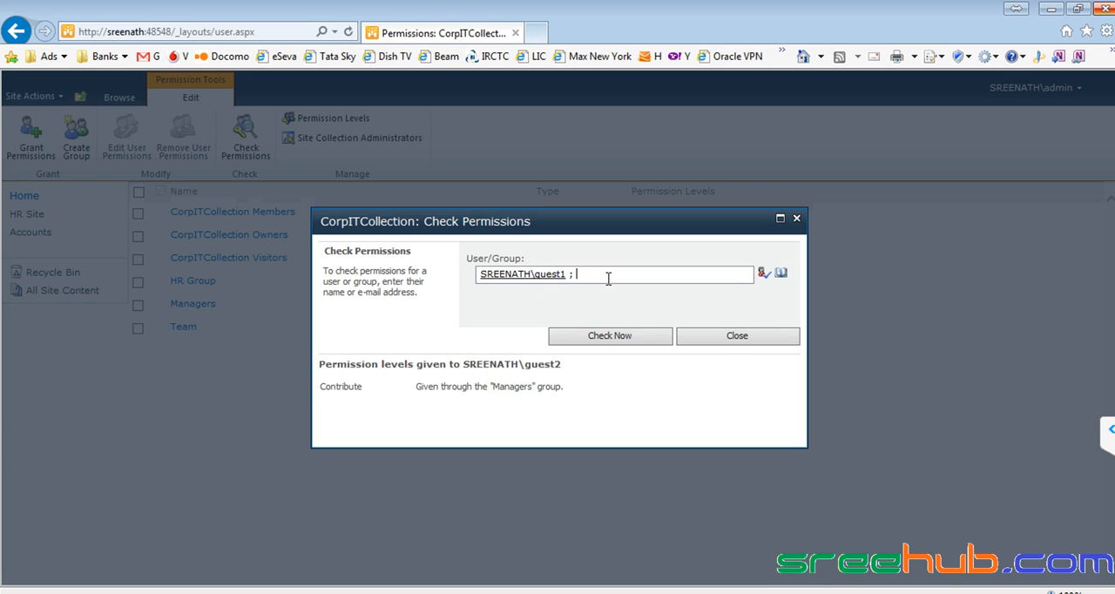
left_click(638, 336)
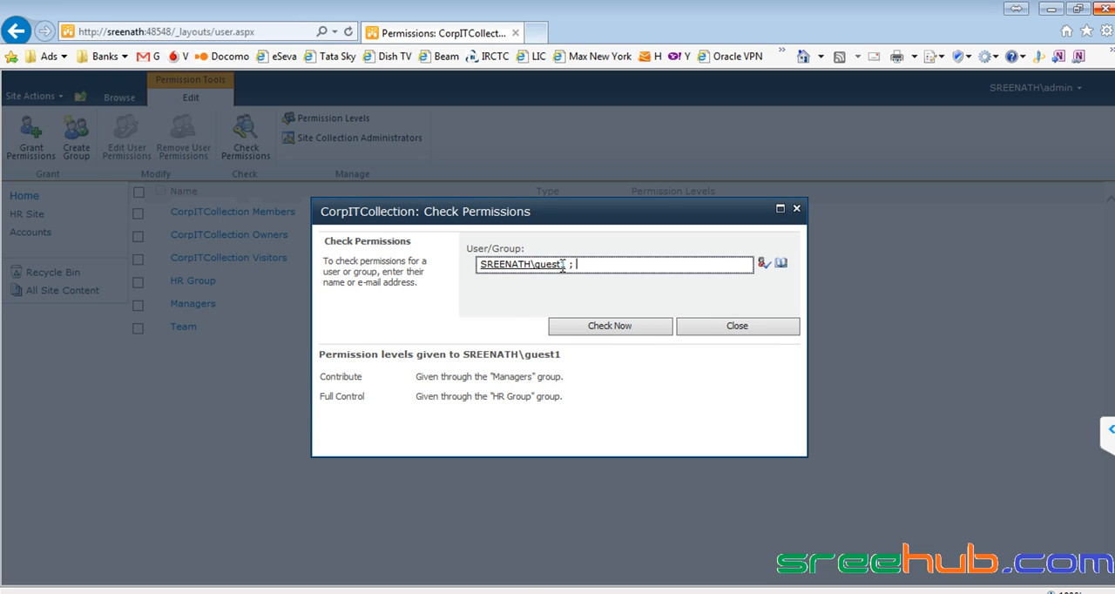
- Compare guest1's Team and Managers memberships in the Notepad++ notes with the account's permission check in the browser
key("alt+Tab")
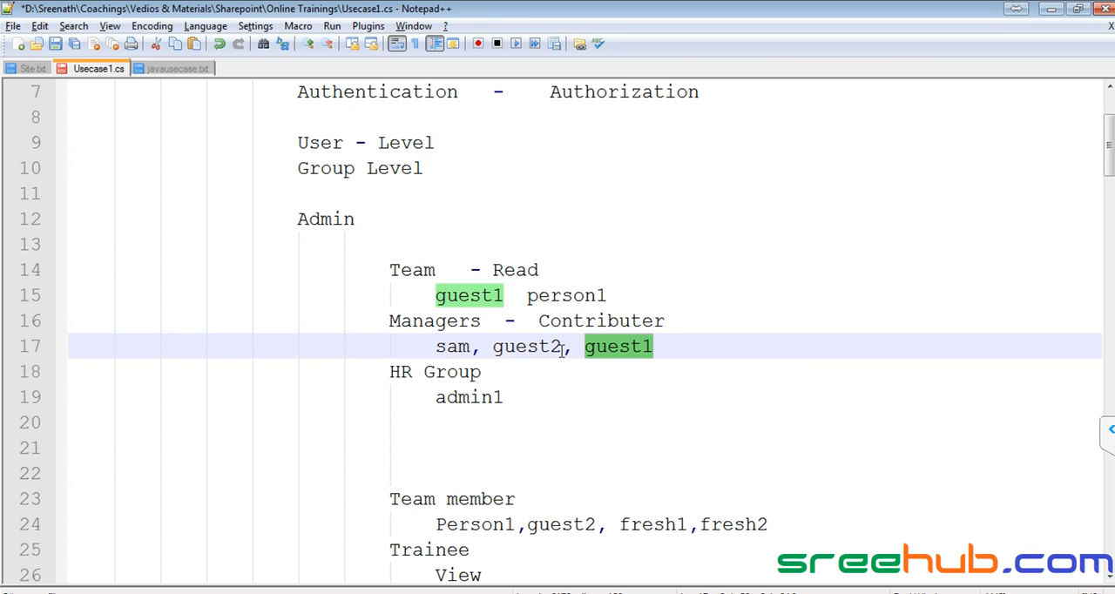
left_click(411, 270)
key("alt+Tab")
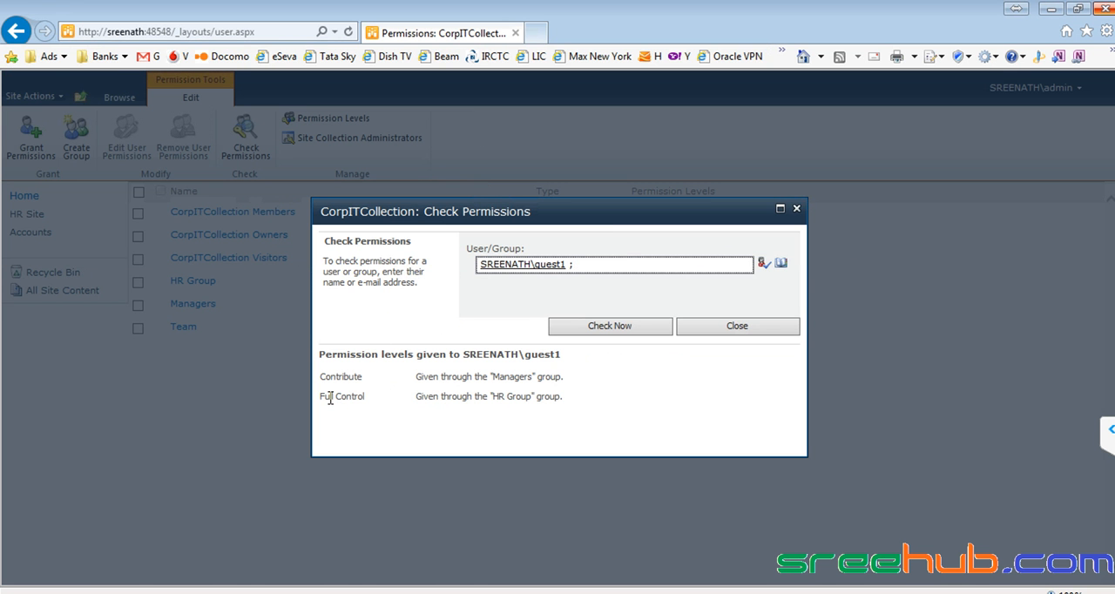
key("alt+Tab")
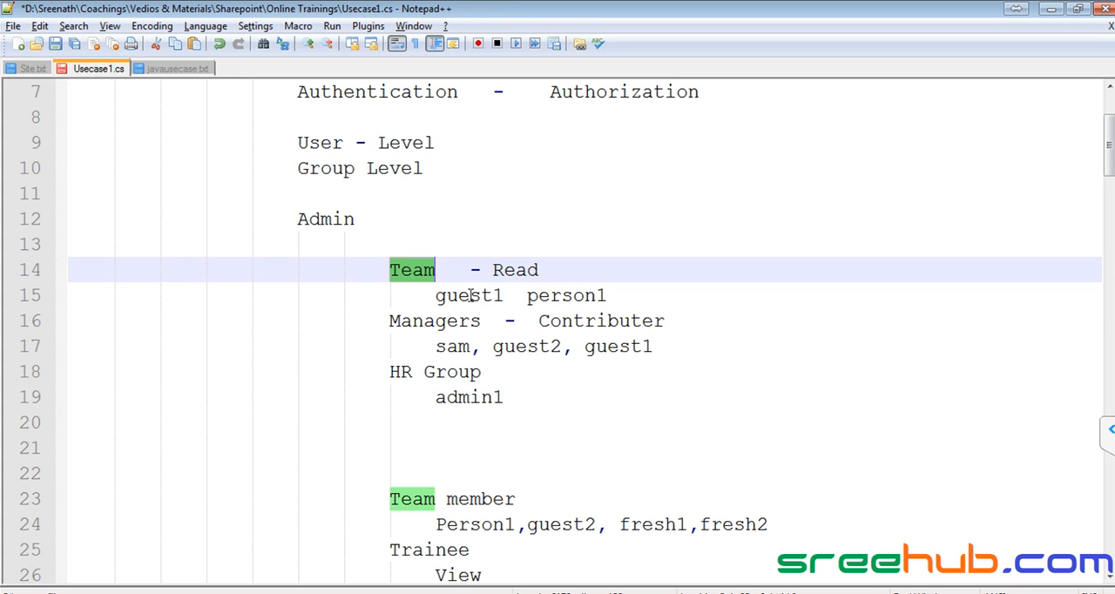
double_click(471, 296)
double_click(424, 320)
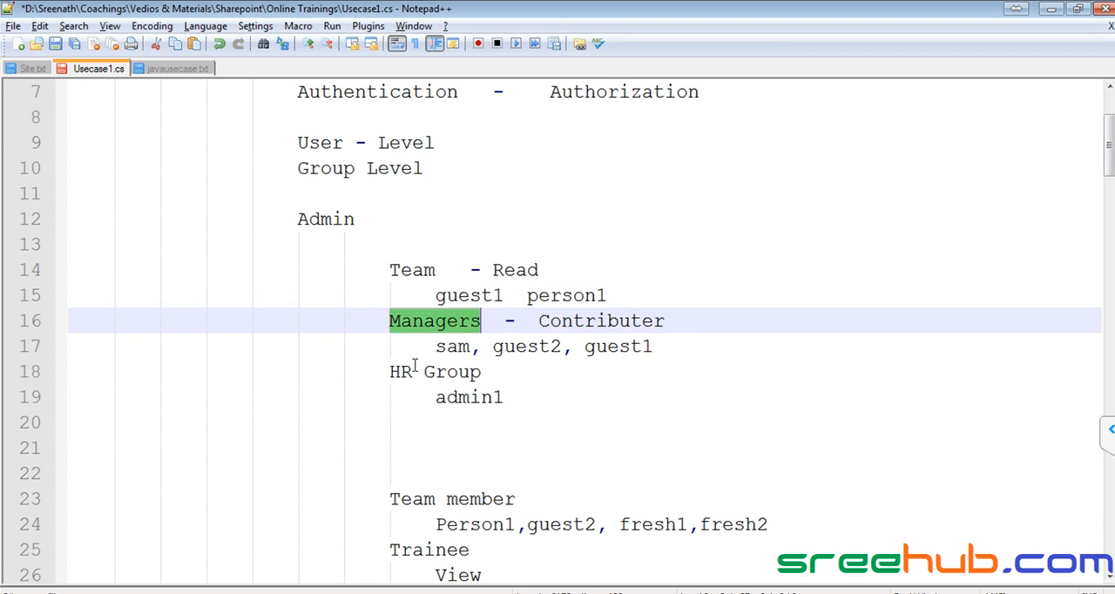
key("alt+Tab")
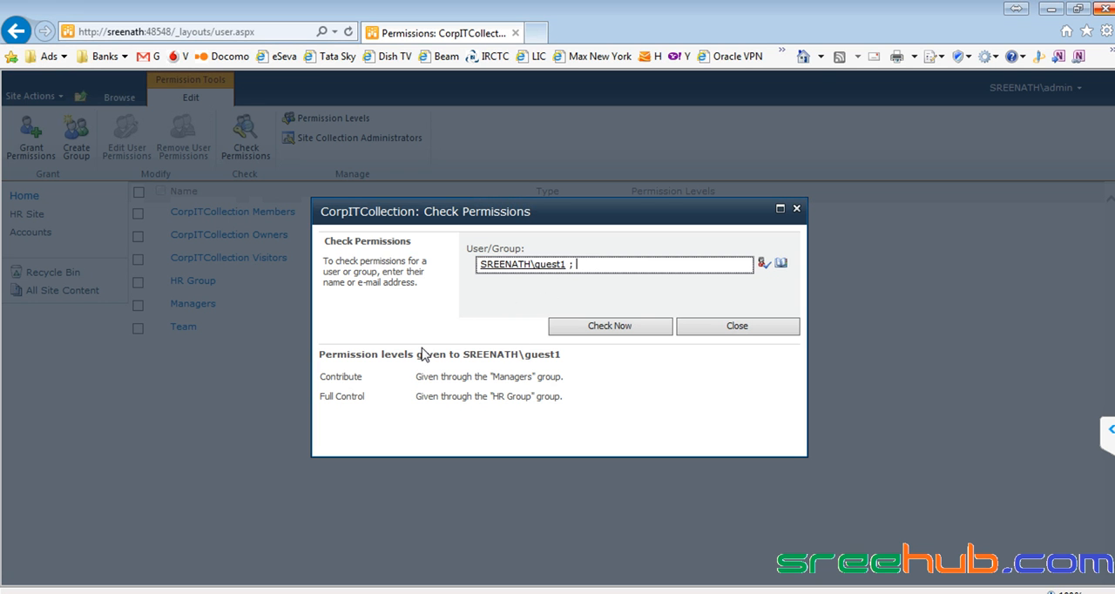
- Examine guest1's Contribute level and the Managers group that grants it, and close the permission check
left_click_drag(320, 374, 365, 373)
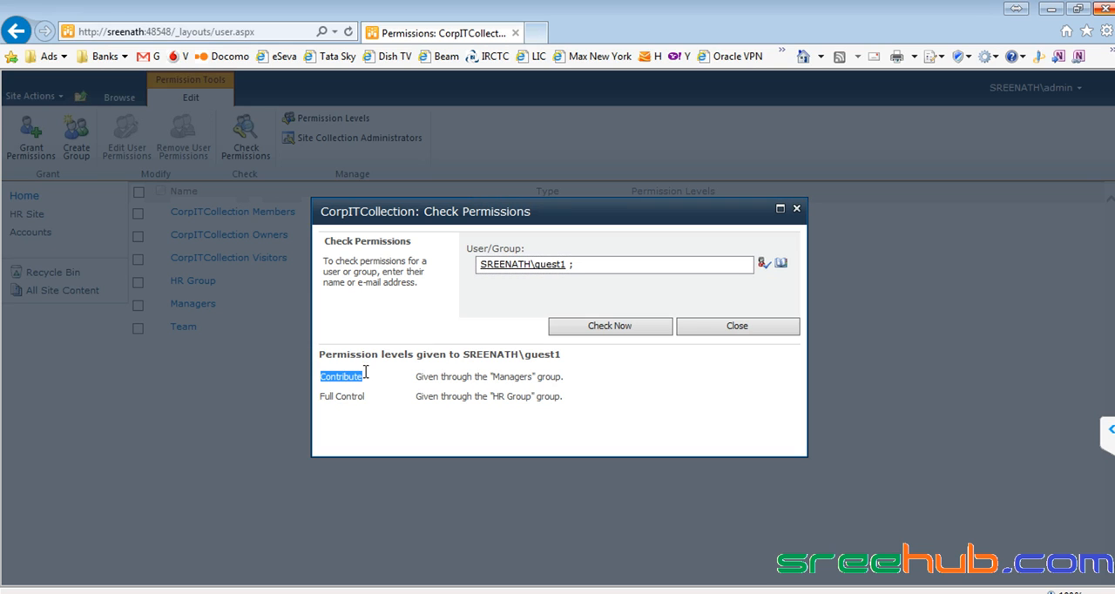
left_click_drag(494, 377, 519, 393)
double_click(507, 377)
left_click(754, 328)
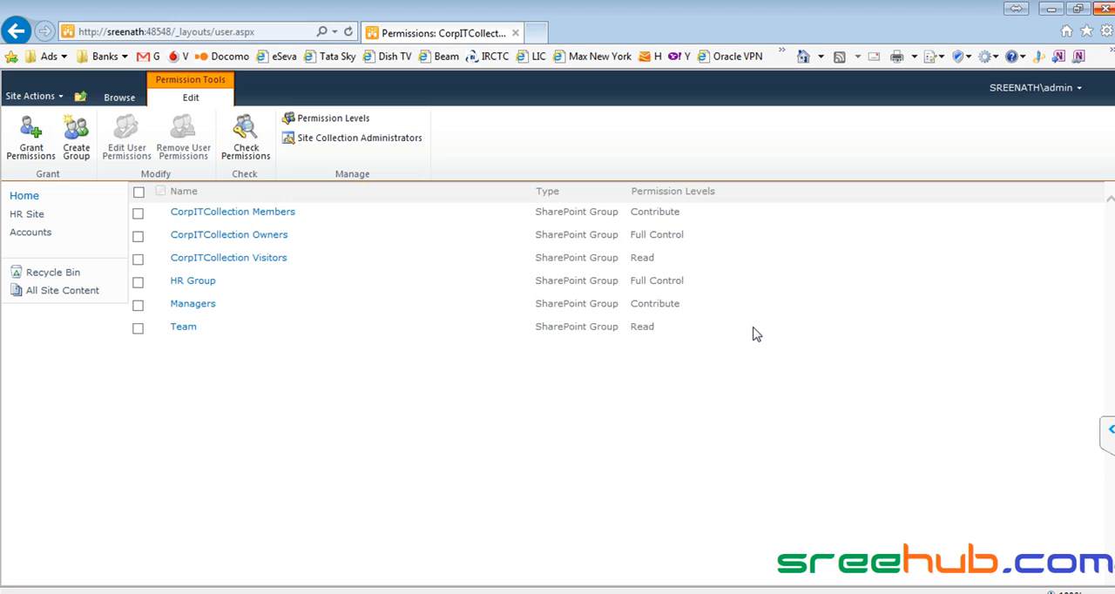
- View the users in the Managers group and the HR Group, and return to the Managers list
left_click(203, 306)
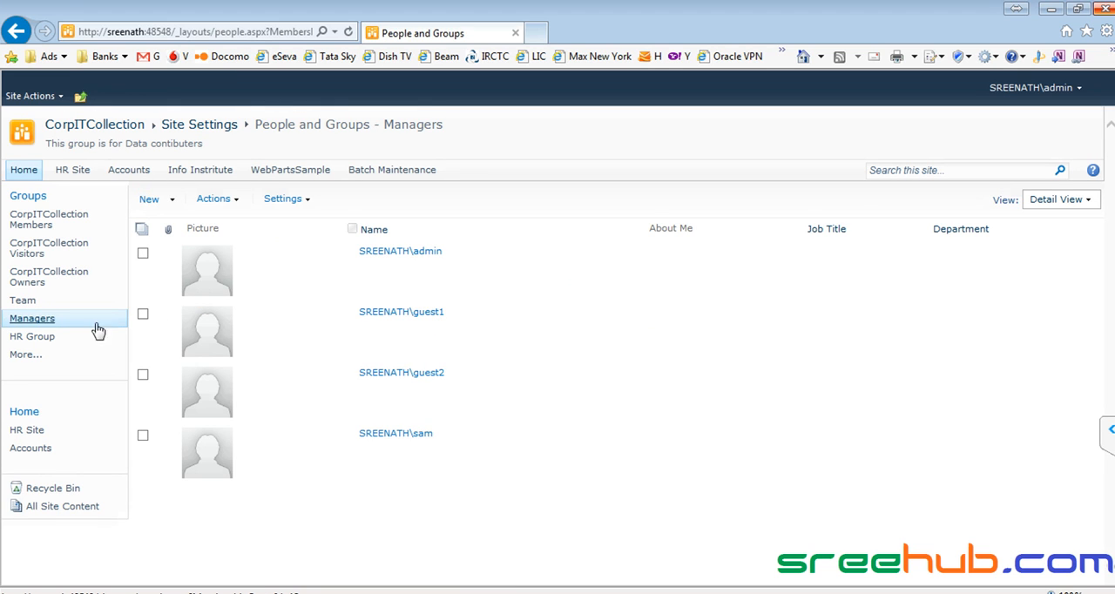
left_click(46, 345)
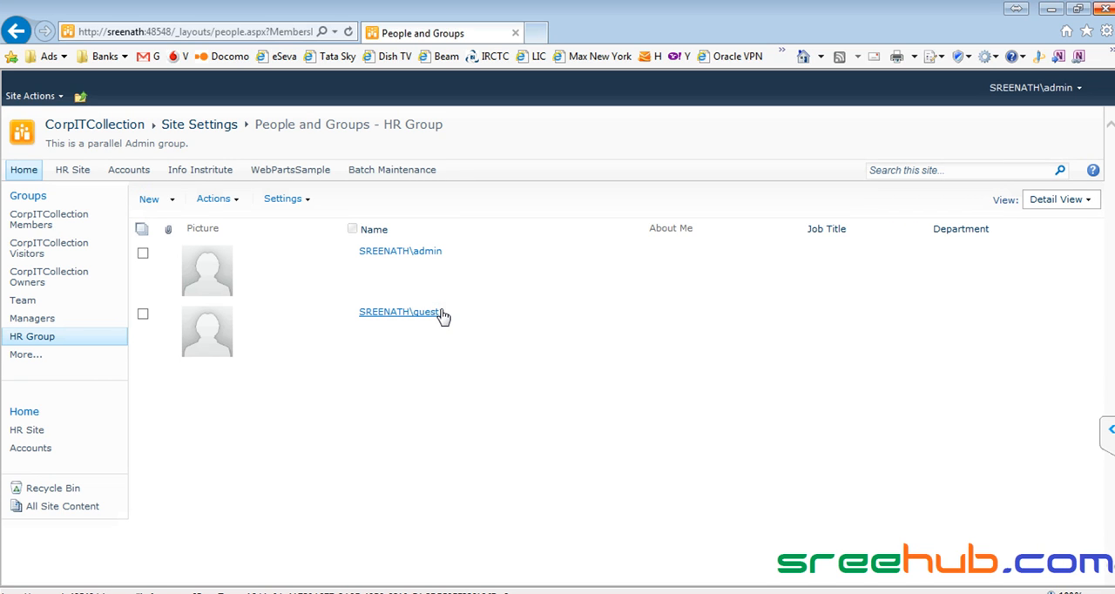
left_click(50, 319)
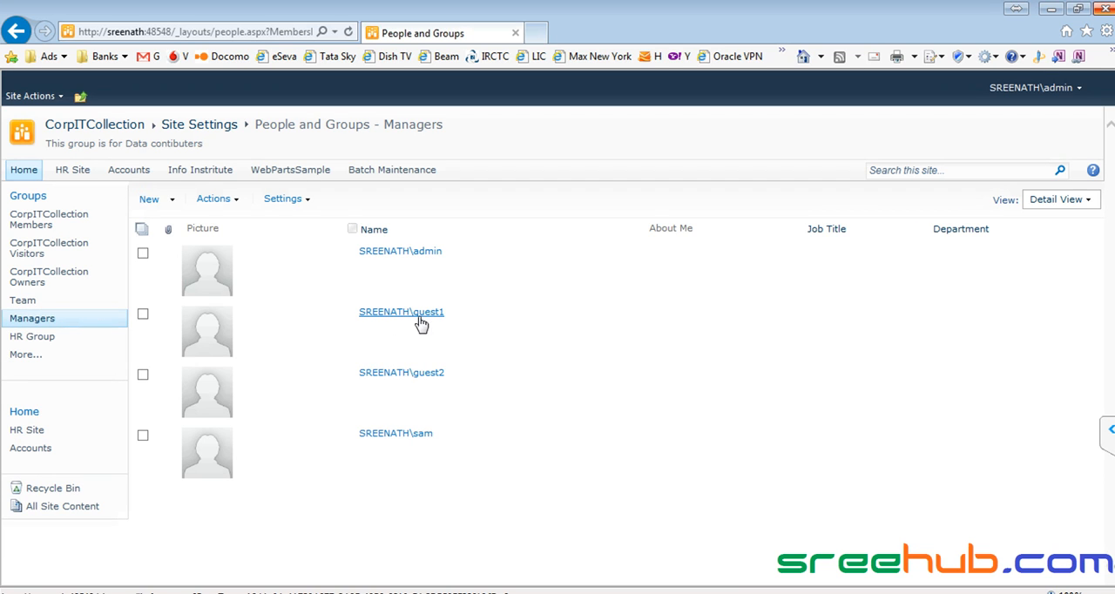
- Remove guest1 from the Managers group
left_click(143, 314)
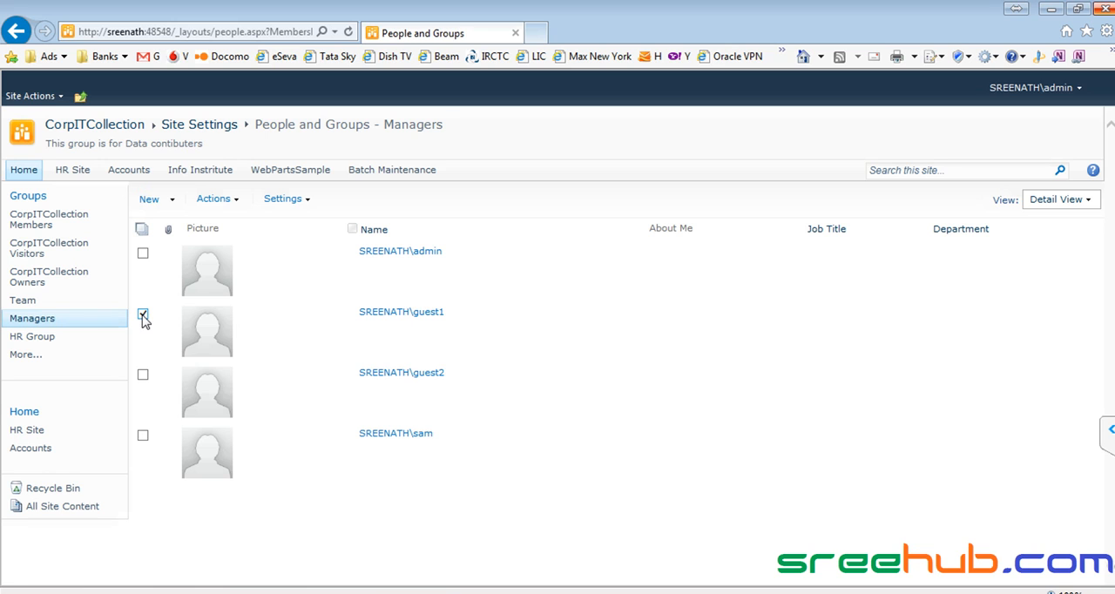
left_click(232, 206)
left_click(282, 309)
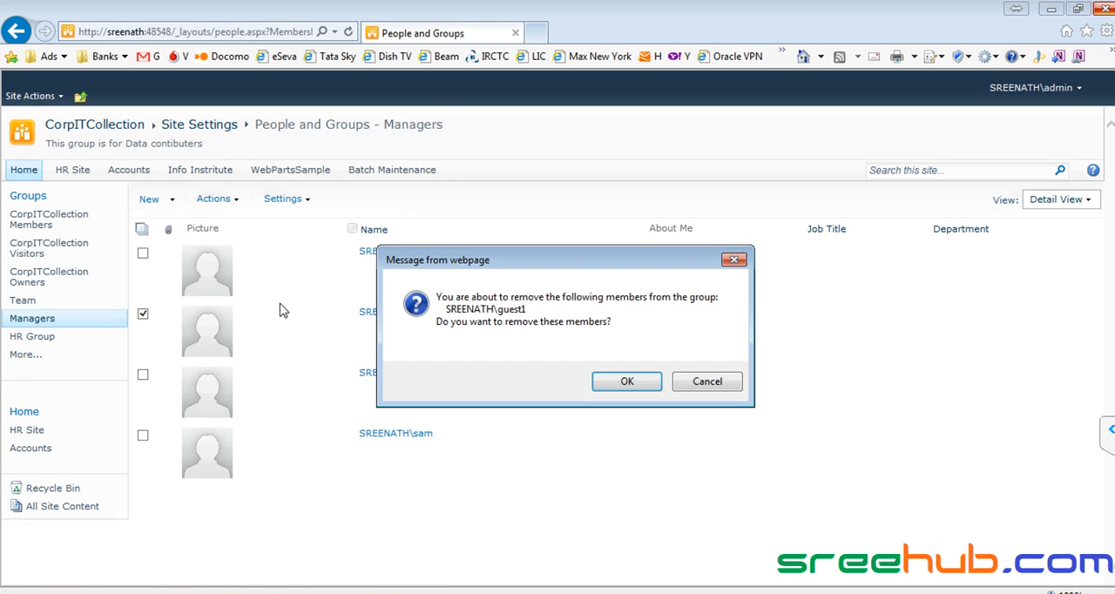
left_click(615, 384)
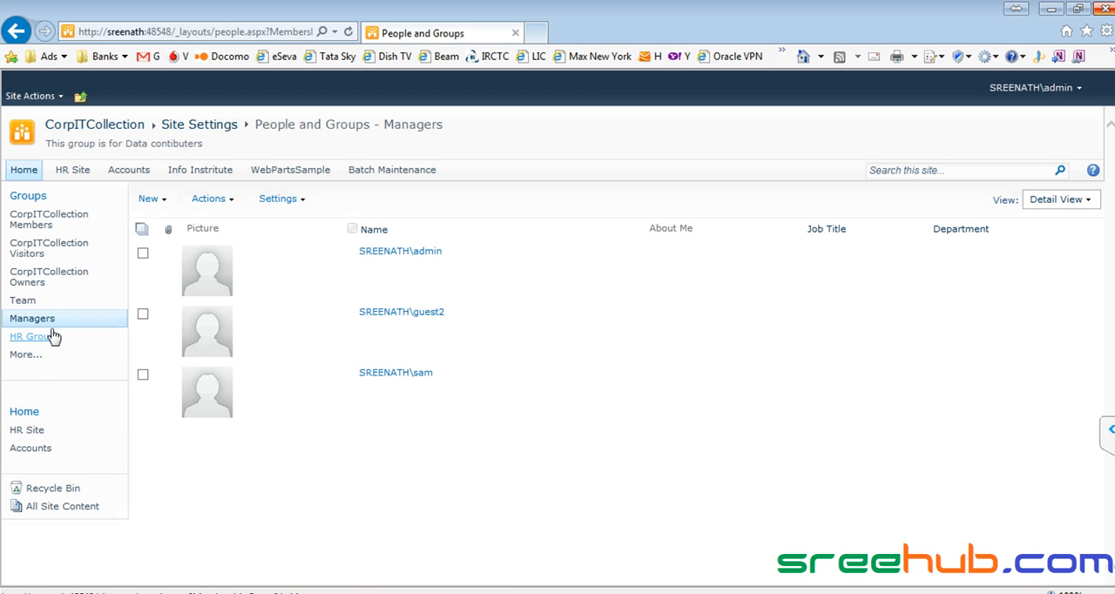
- View the users in the HR Group and reopen the site permissions
left_click(19, 338)
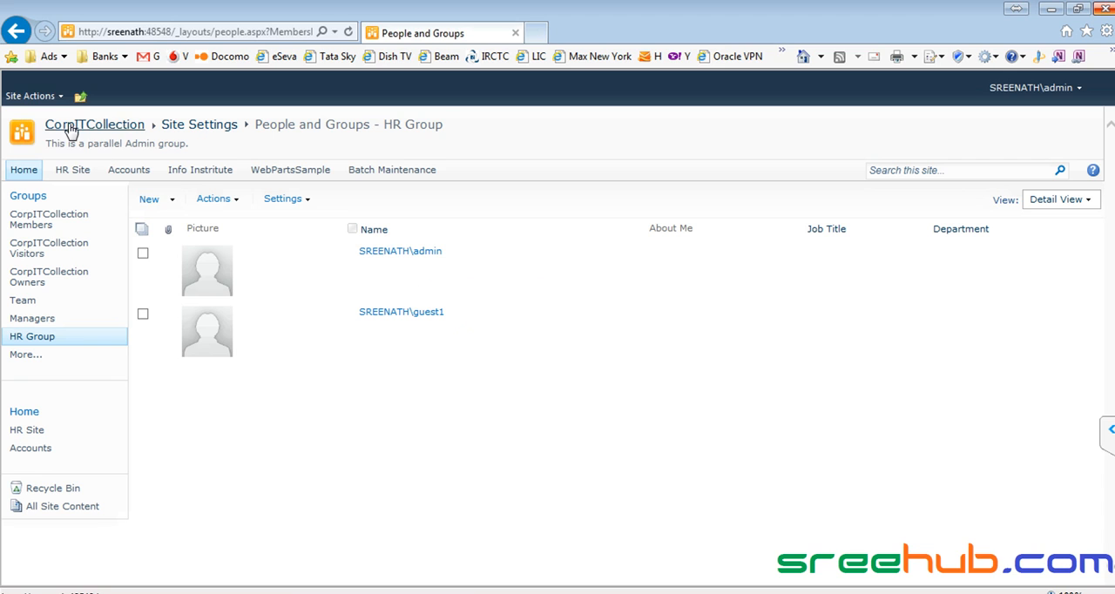
left_click(32, 96)
left_click(98, 396)
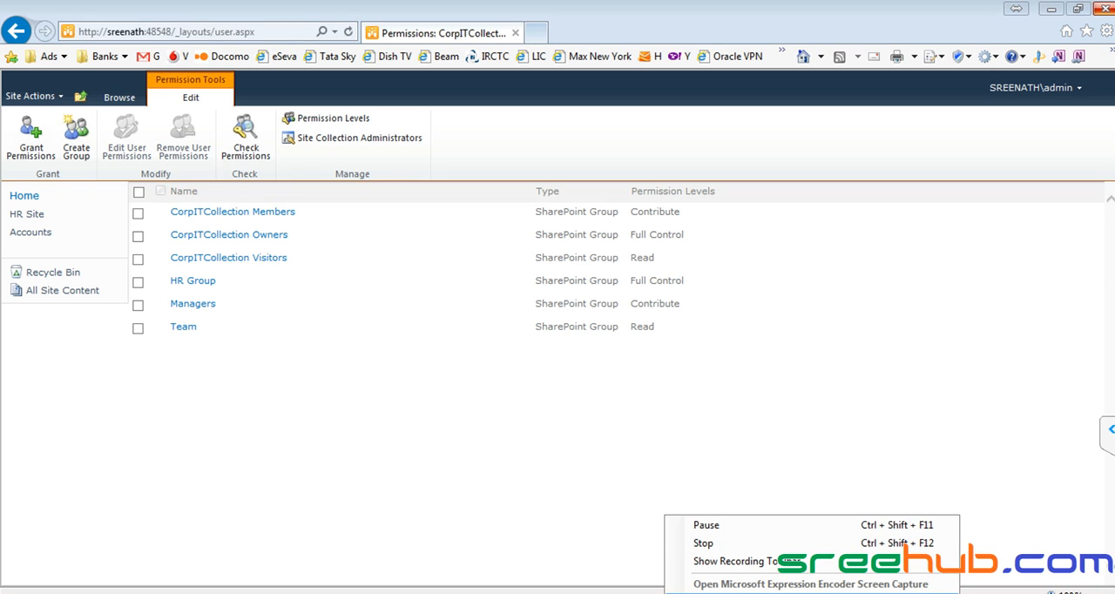
left_click(246, 348)
- Check guest1's site permissions again, examining the permission level and the group that grants it
left_click(244, 137)
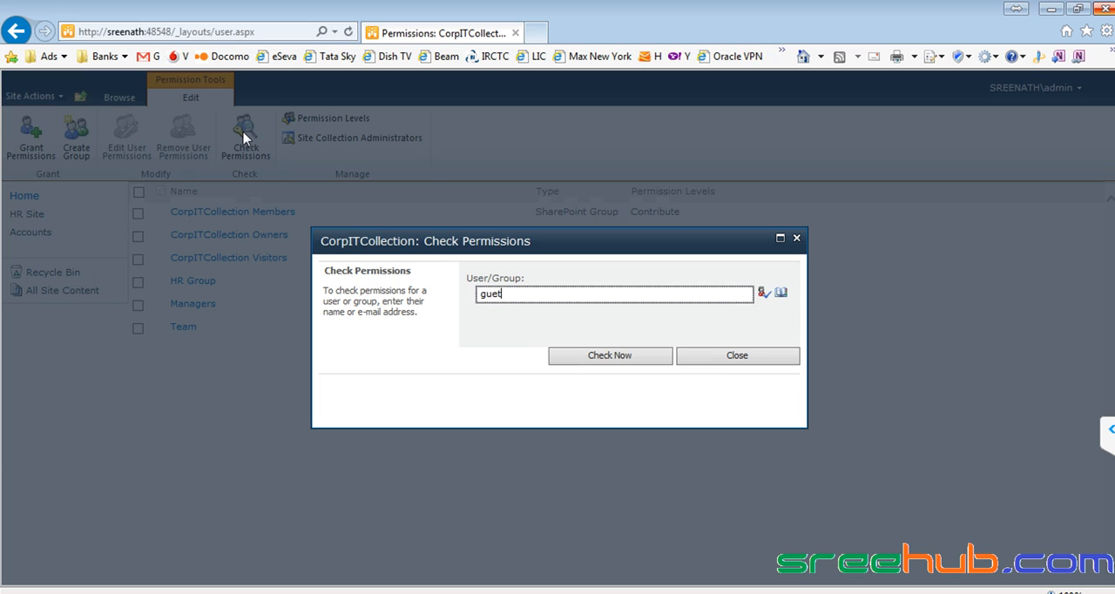
type("guest1")
key("ctrl+k")
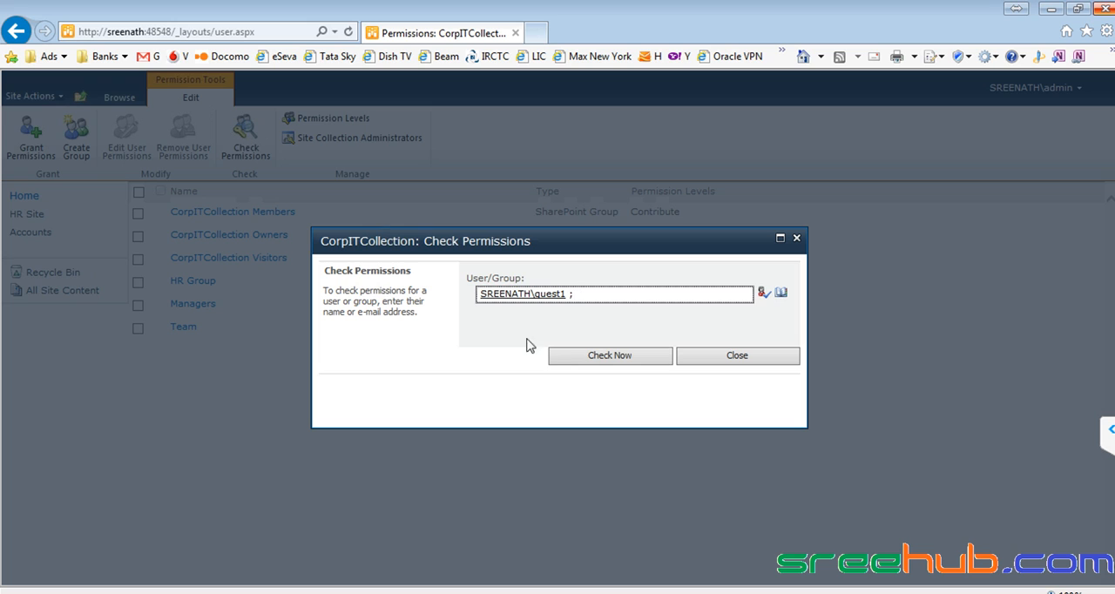
left_click(594, 357)
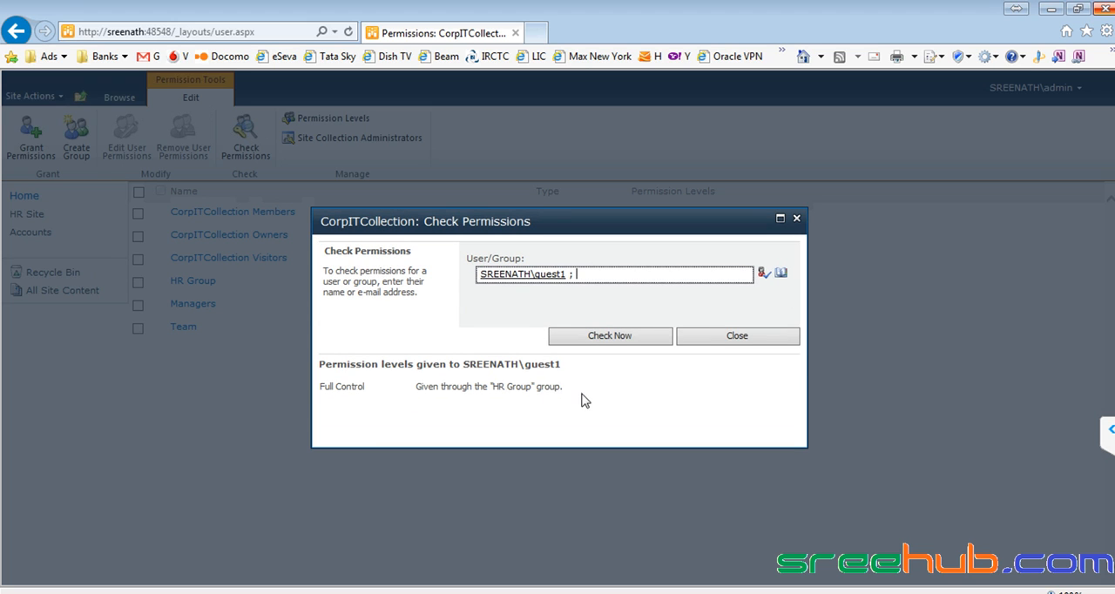
left_click_drag(586, 400, 318, 391)
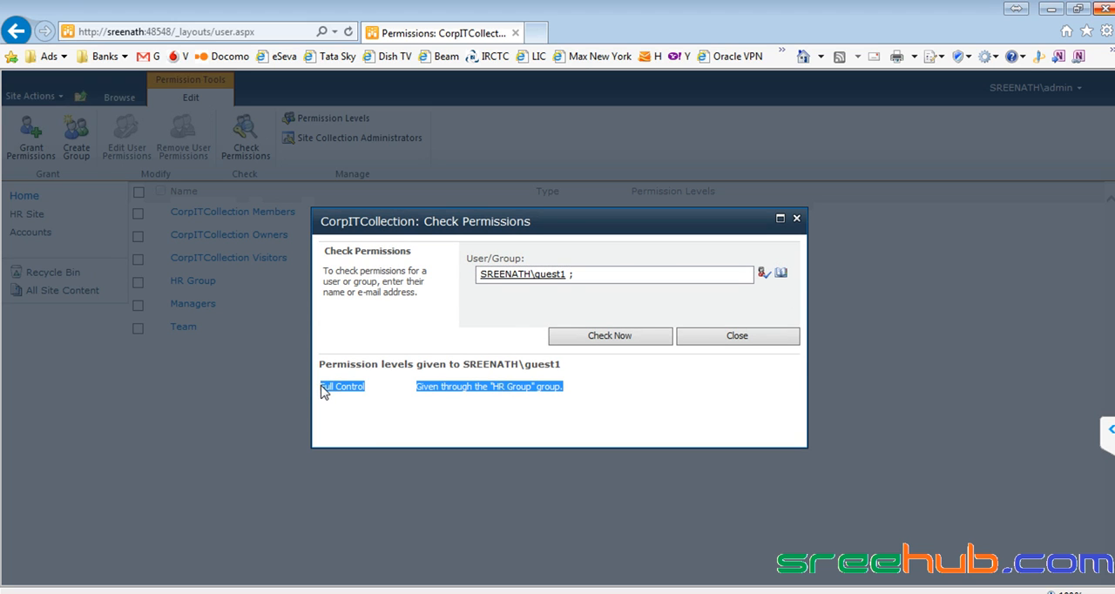
left_click(446, 392)
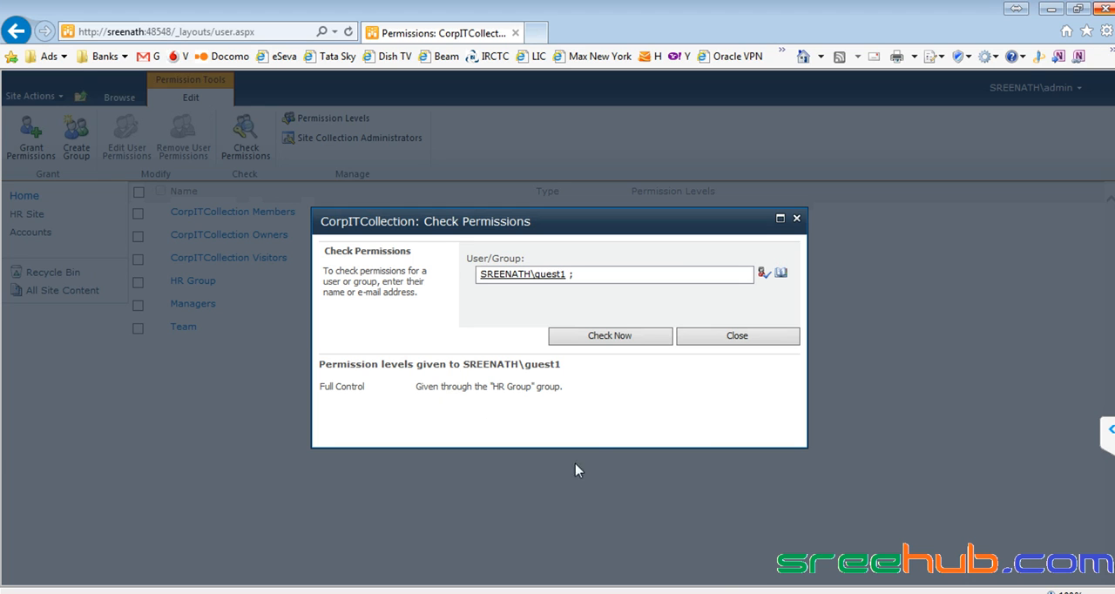
- Compare guest1's entry under Team in the Notepad++ notes with the permission check, moving the dialog lower to uncover the groups
key("alt+Tab")
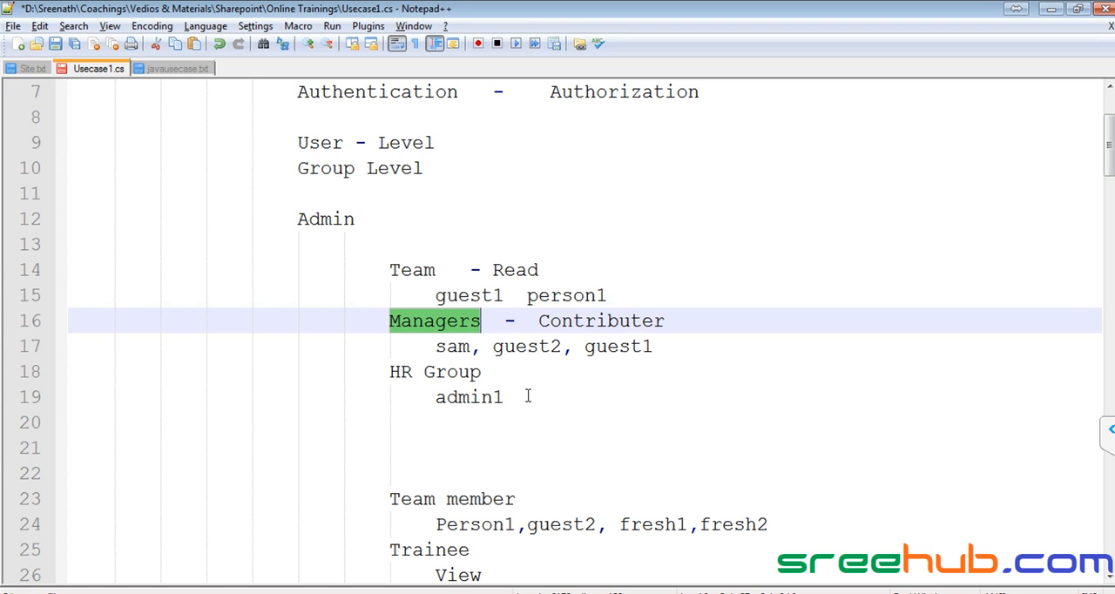
key("alt+Tab")
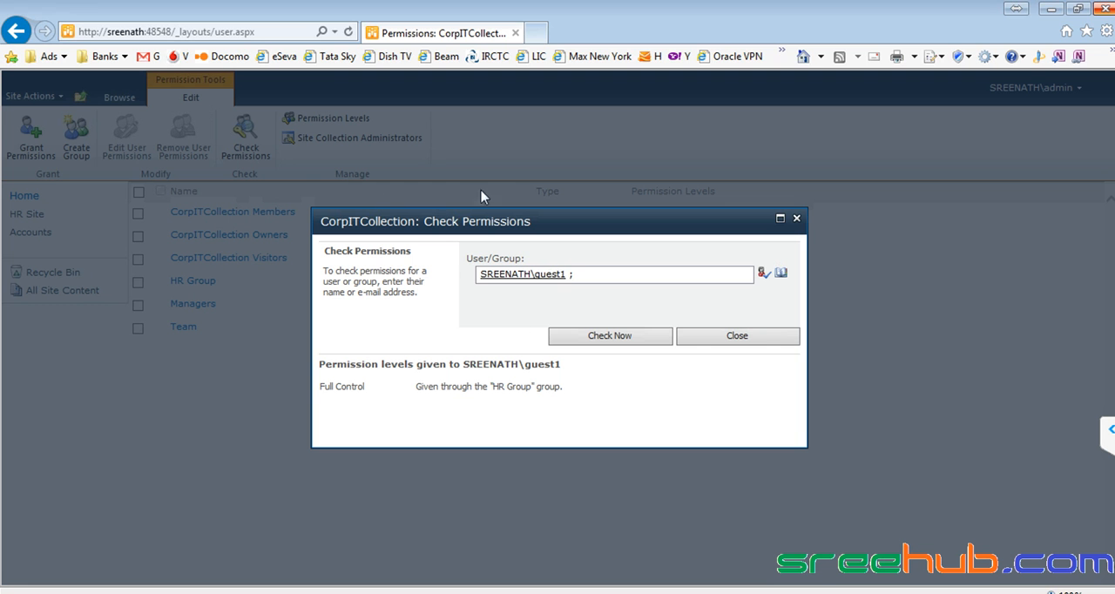
key("alt+Tab")
double_click(464, 296)
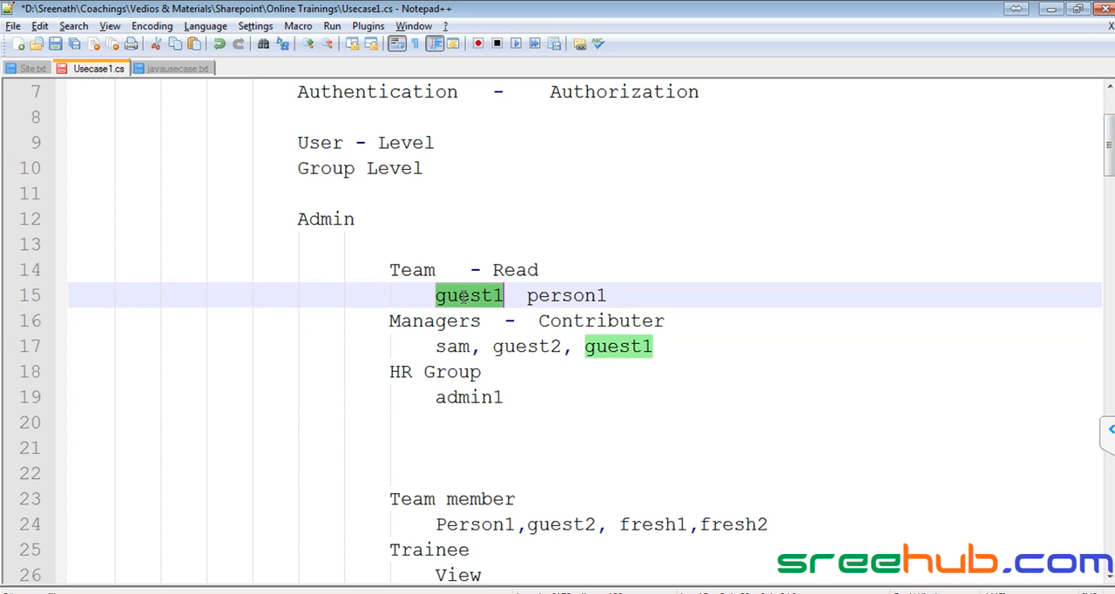
key("alt+Tab")
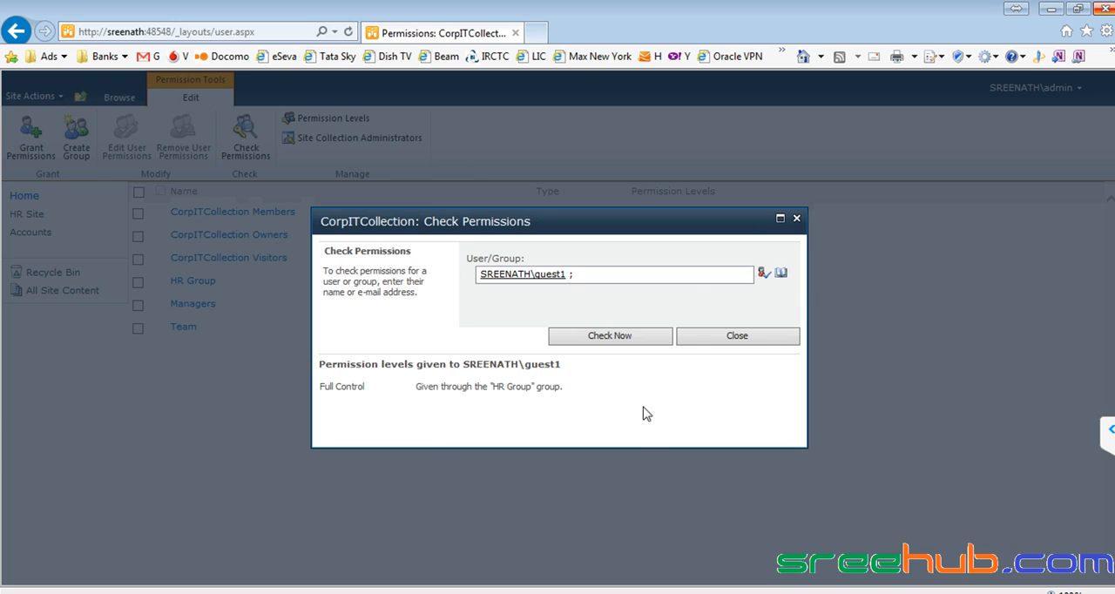
left_click_drag(557, 223, 560, 295)
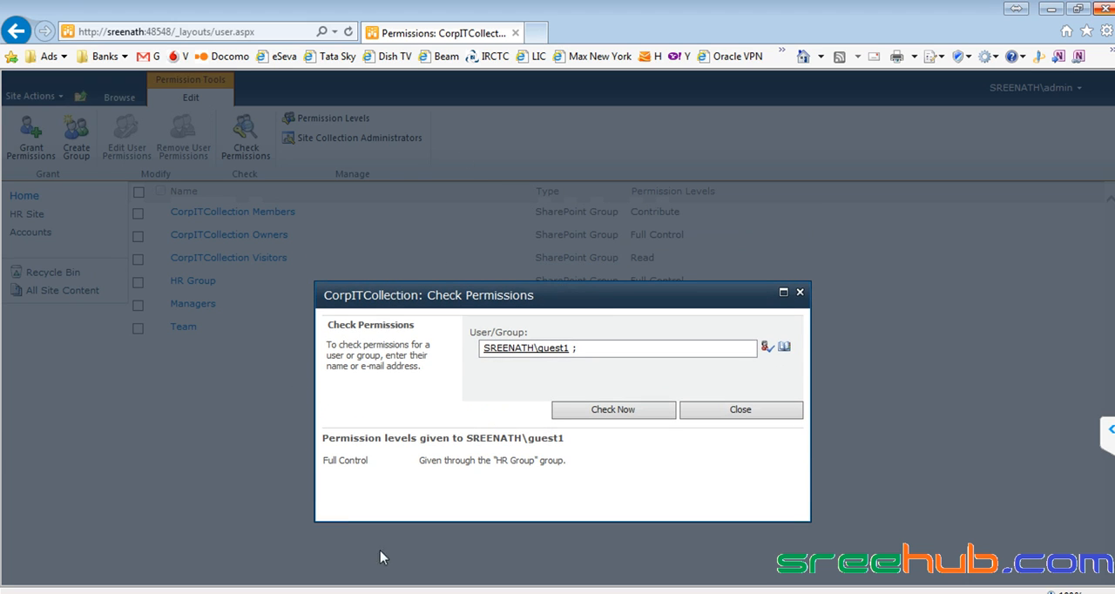
- Close the permission check for guest1 and reopen the site permissions page
left_click(799, 293)
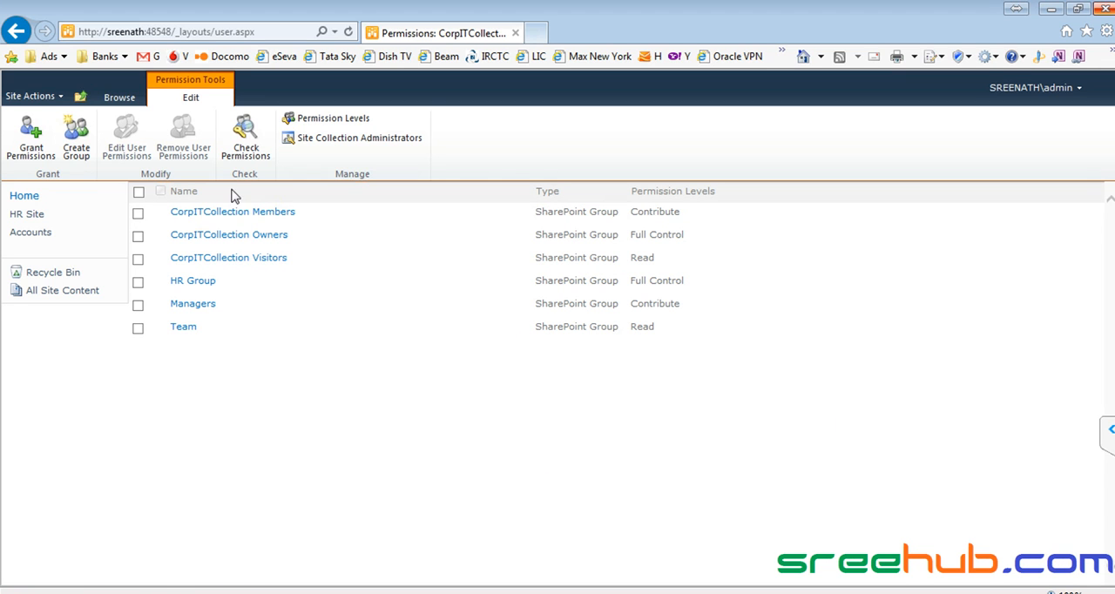
left_click(246, 144)
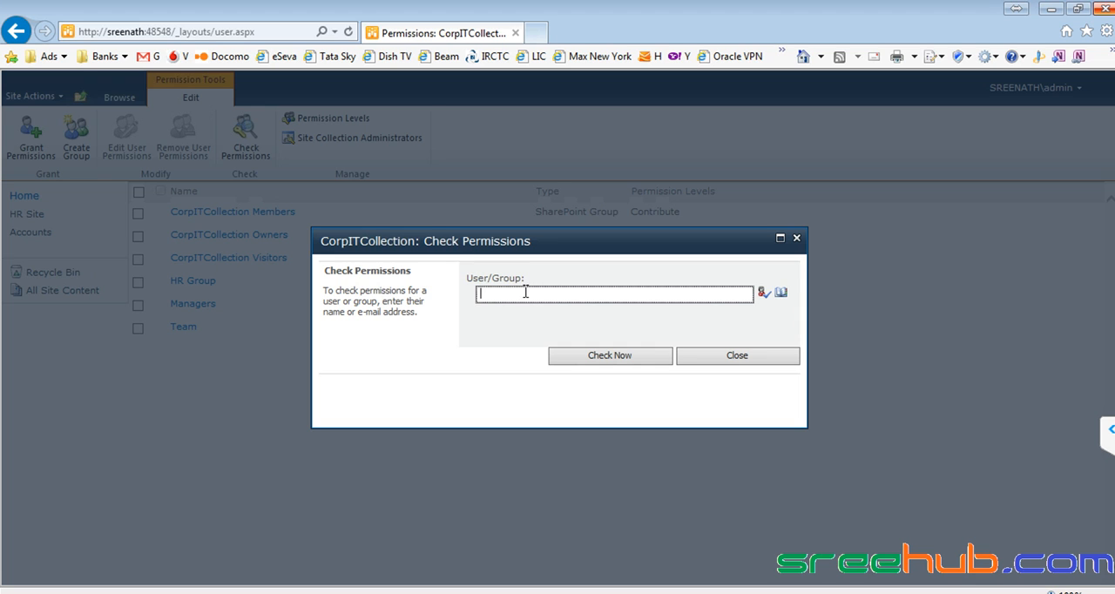
left_click(796, 237)
left_click(33, 96)
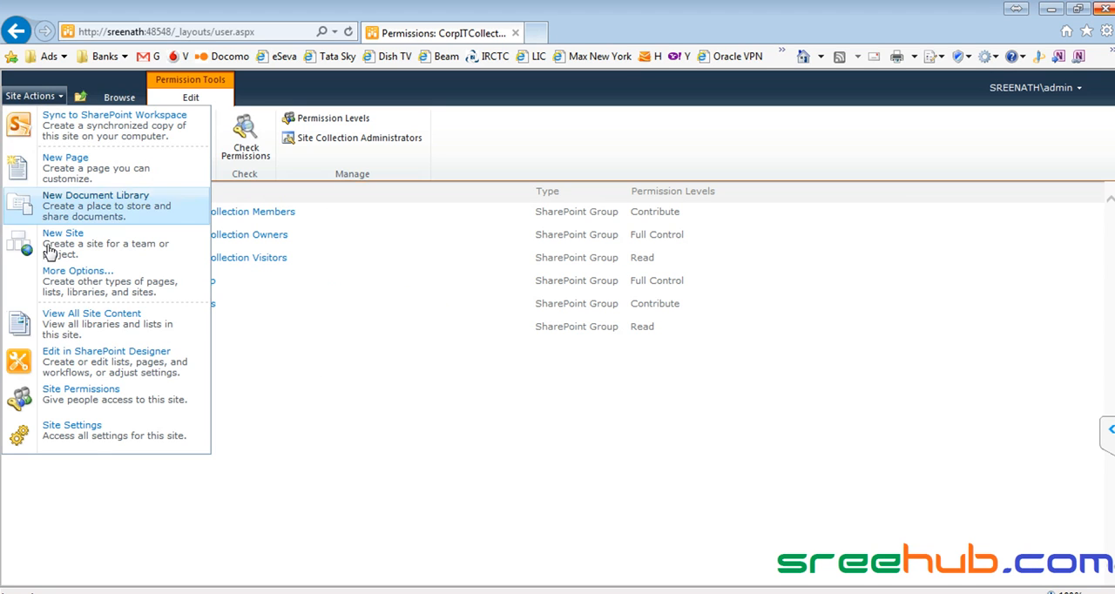
left_click(63, 397)
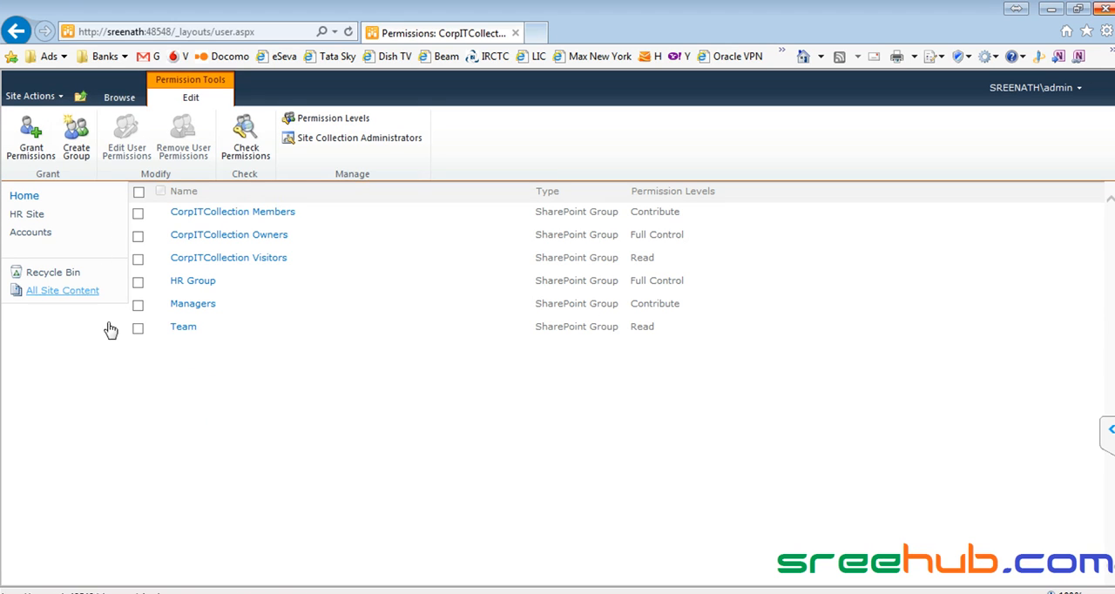
- Check the site permissions of user admin2
left_click(246, 145)
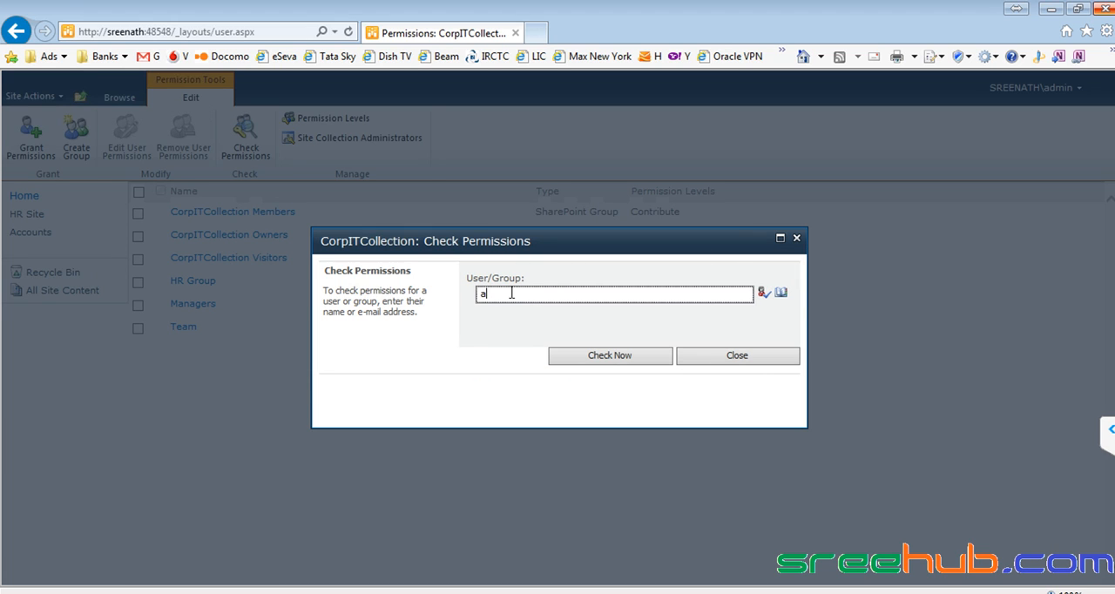
type("admin2")
key("ctrl+k")
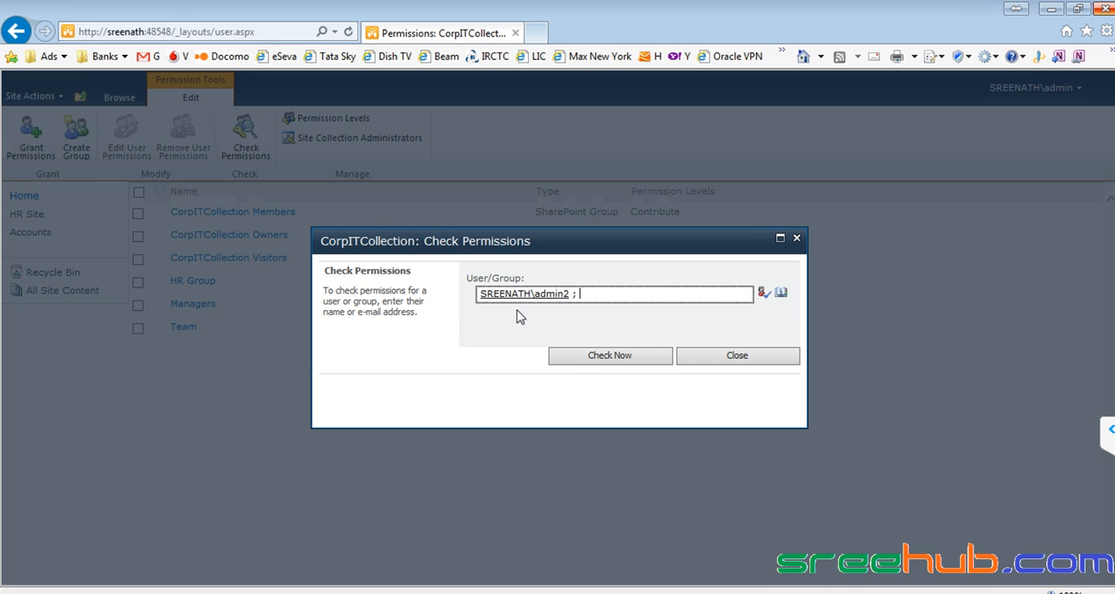
left_click(620, 357)
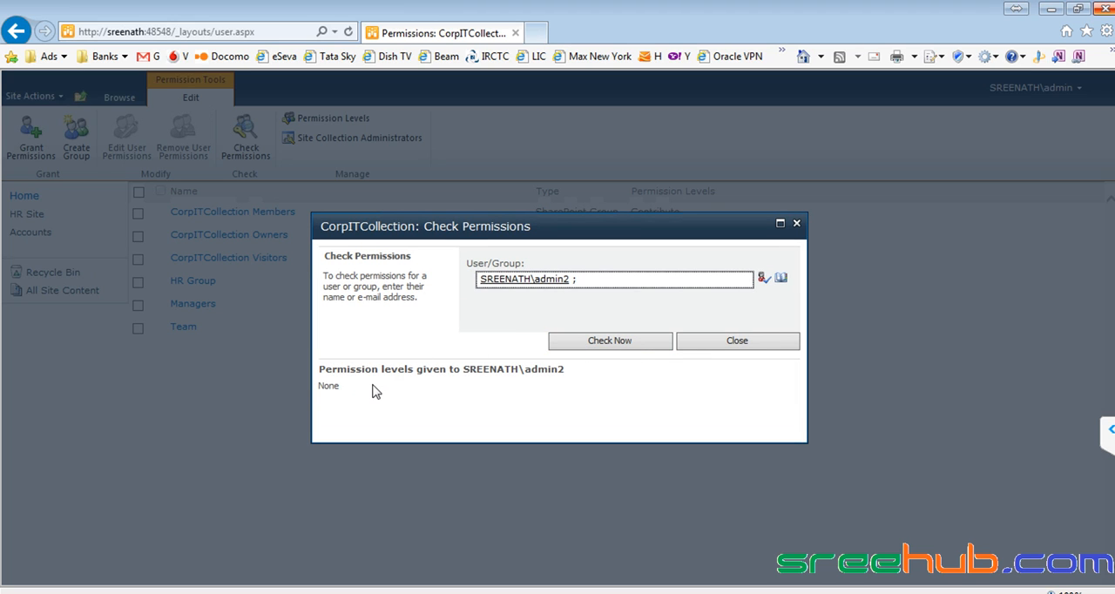
- Check the site permissions of the first user noted under Managers, examine the granting group, and close the permission check
left_click_drag(345, 392, 315, 392)
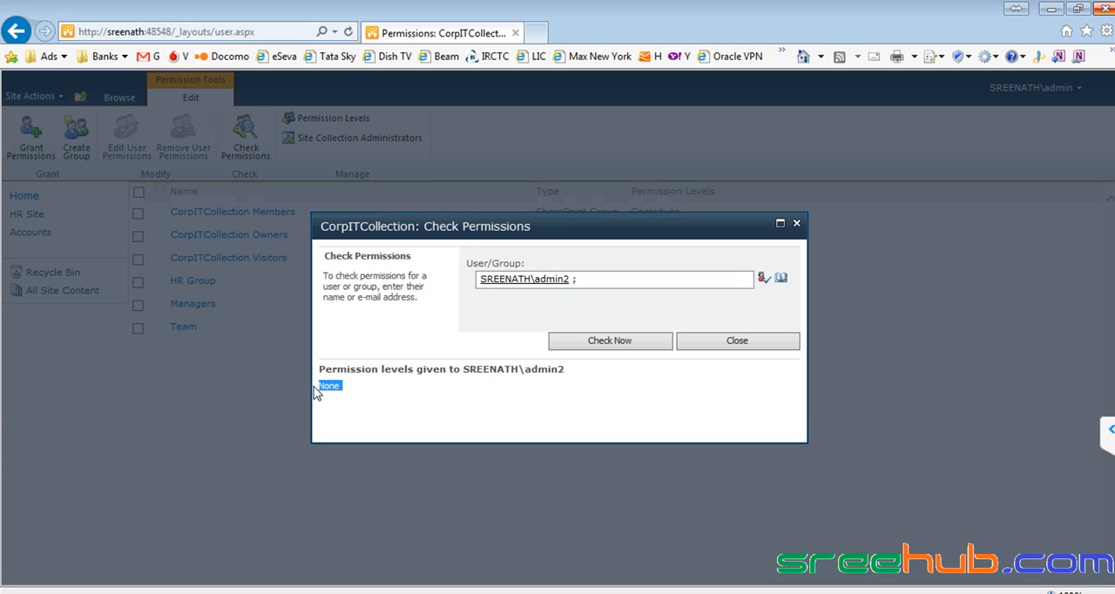
left_click_drag(589, 278, 447, 284)
type("sam")
key("ctrl+k")
left_click(627, 341)
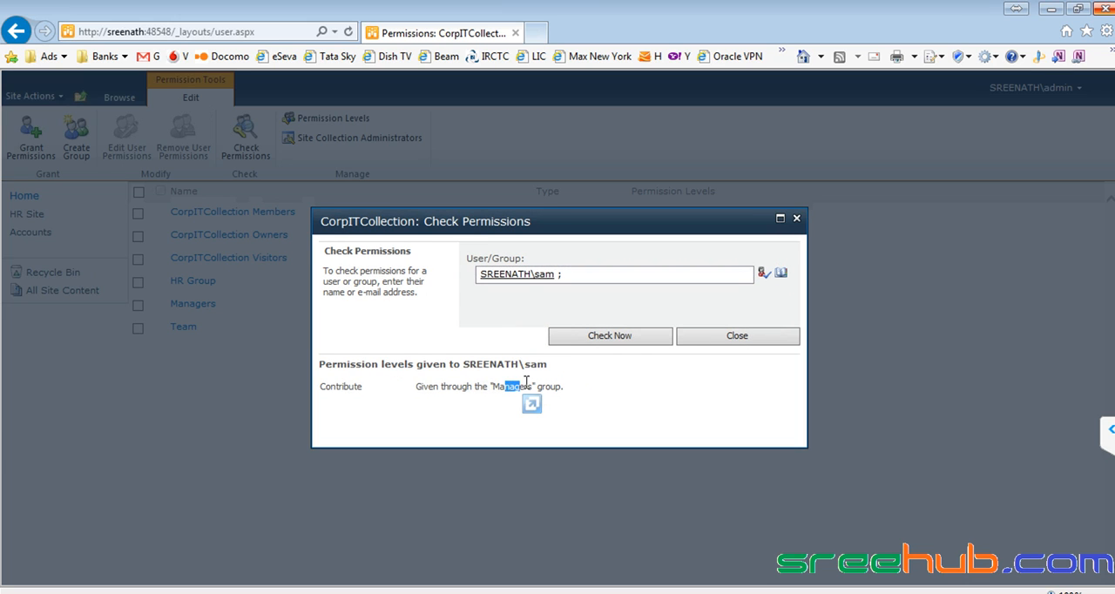
left_click(796, 219)
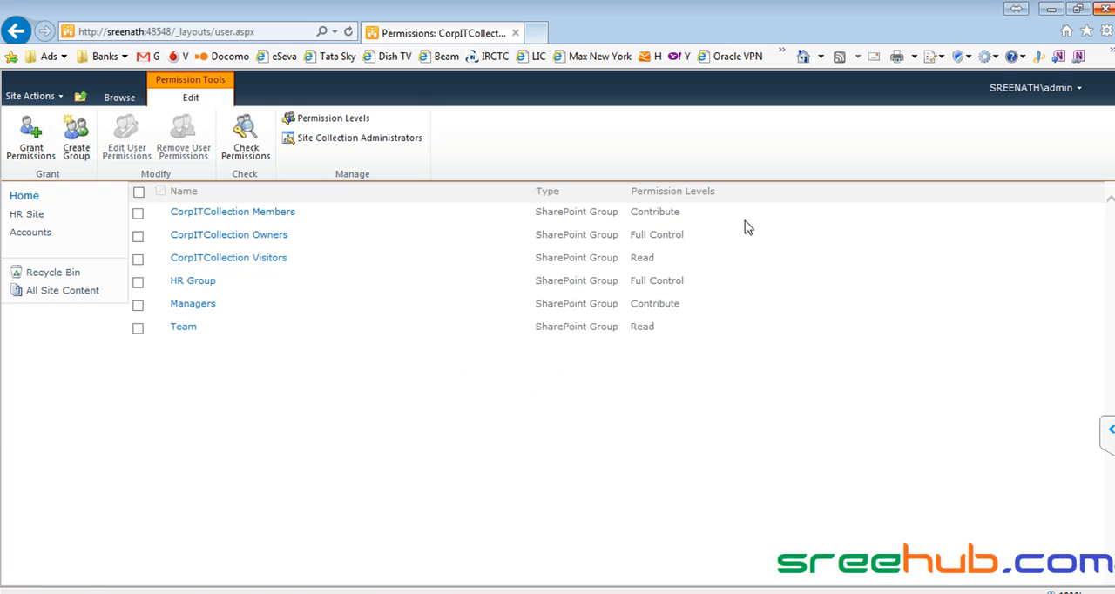
- Open the Managers group and find the checked user's entry among its members
left_click(194, 307)
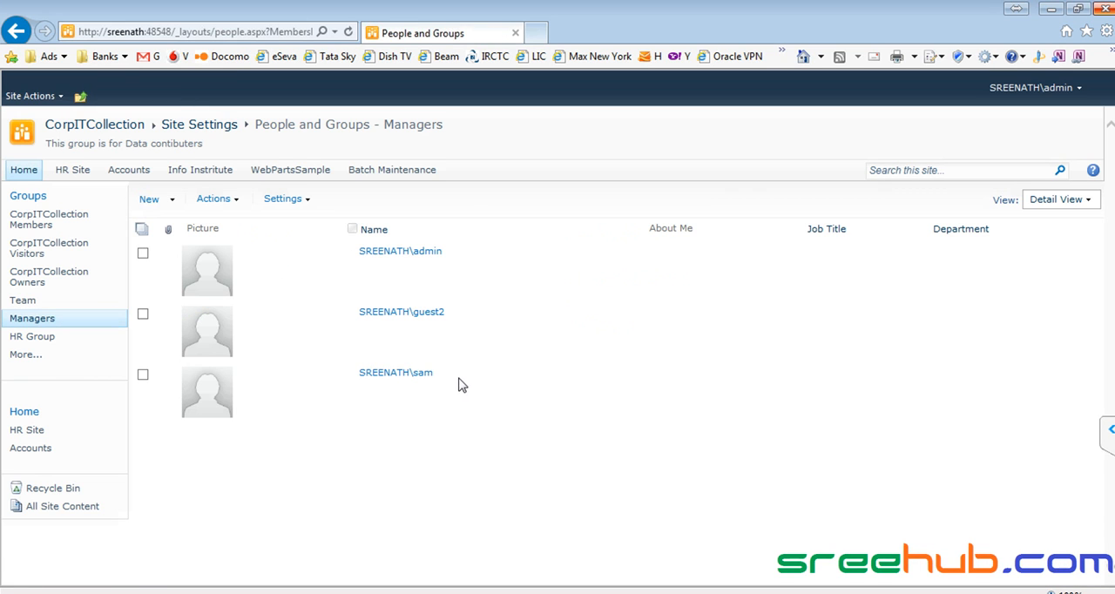
left_click_drag(482, 383, 350, 382)
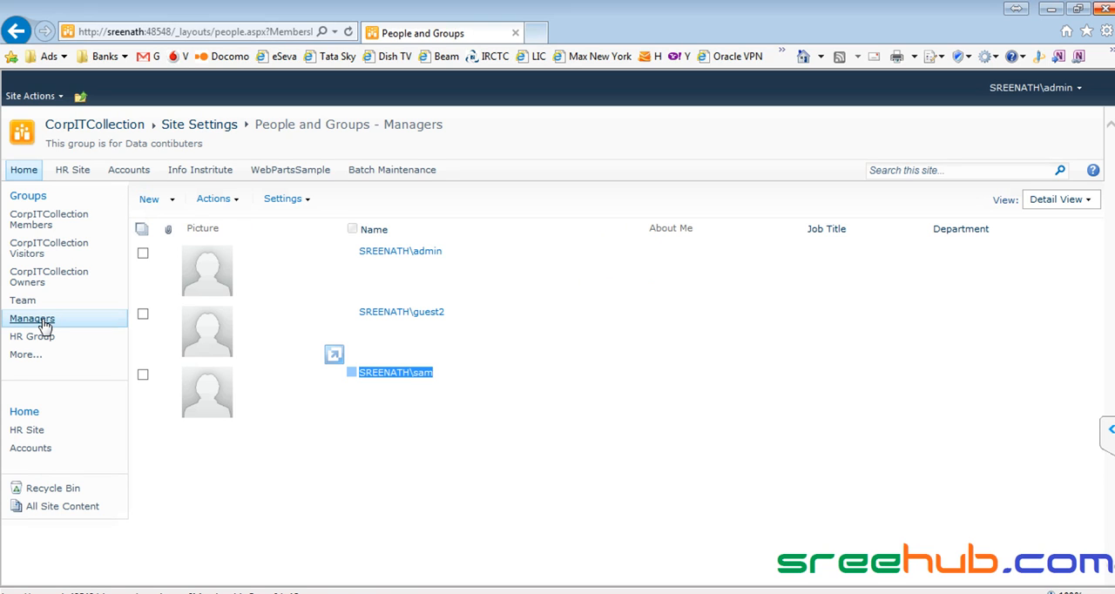
left_click(601, 411)
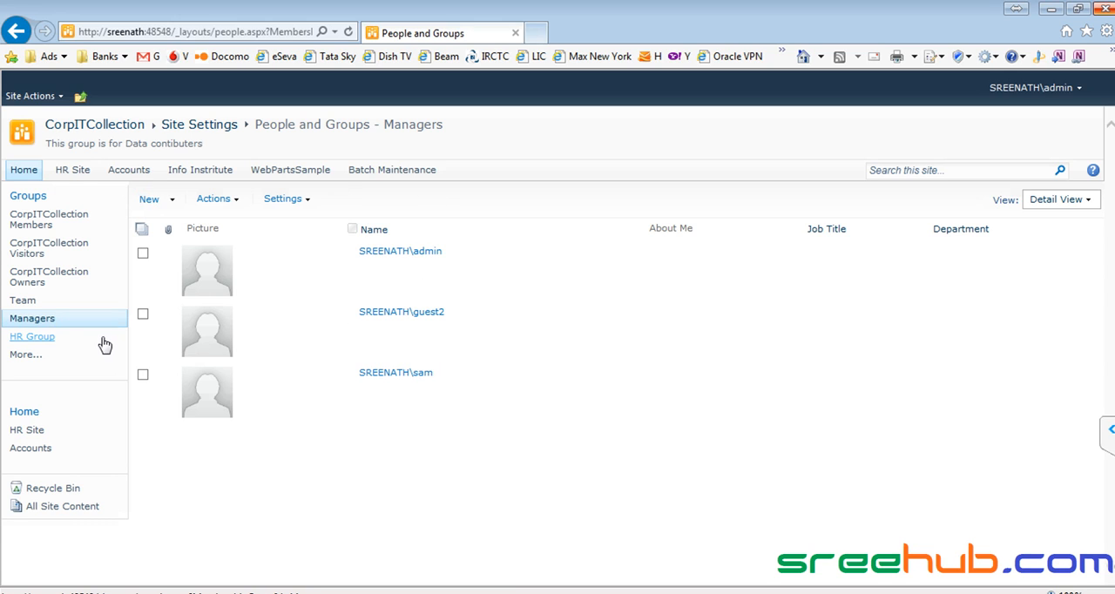
- Leave the Managers group and return to the site permissions page
left_click(205, 124)
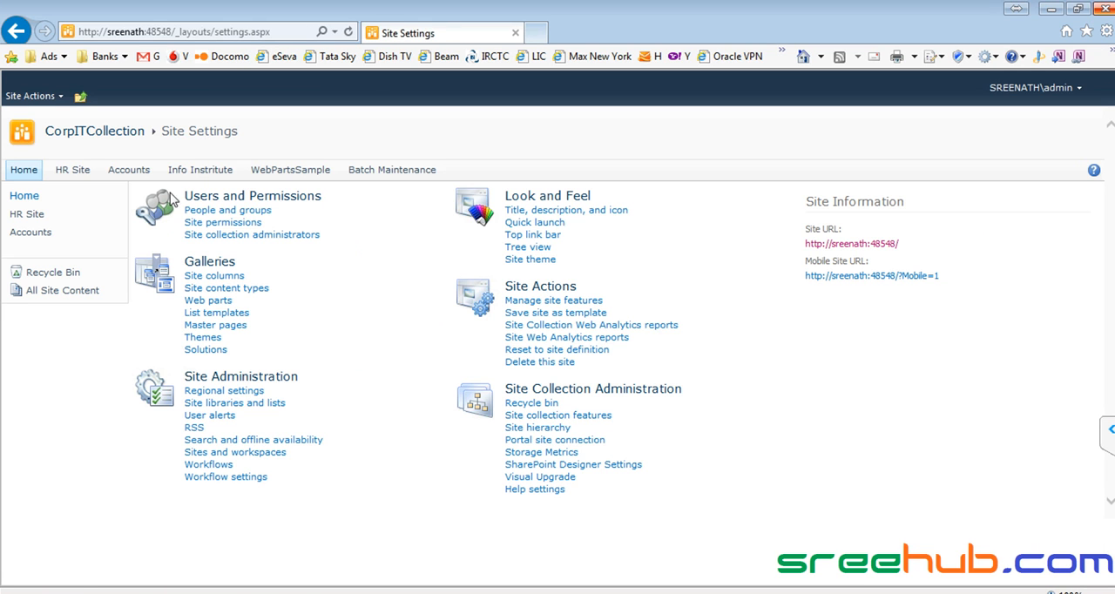
left_click(243, 216)
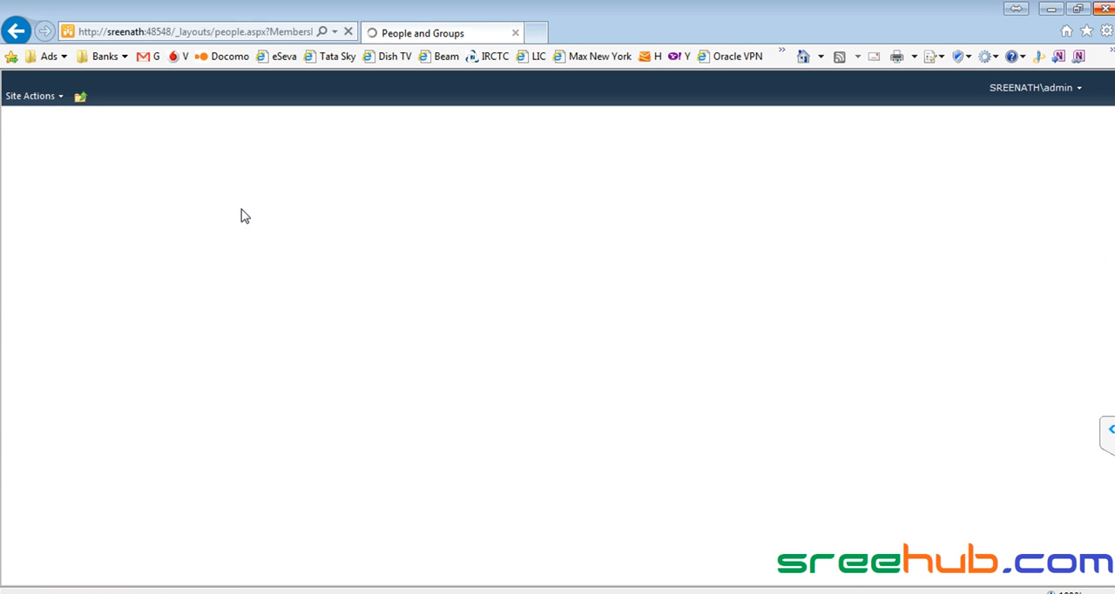
left_click(30, 95)
left_click(83, 401)
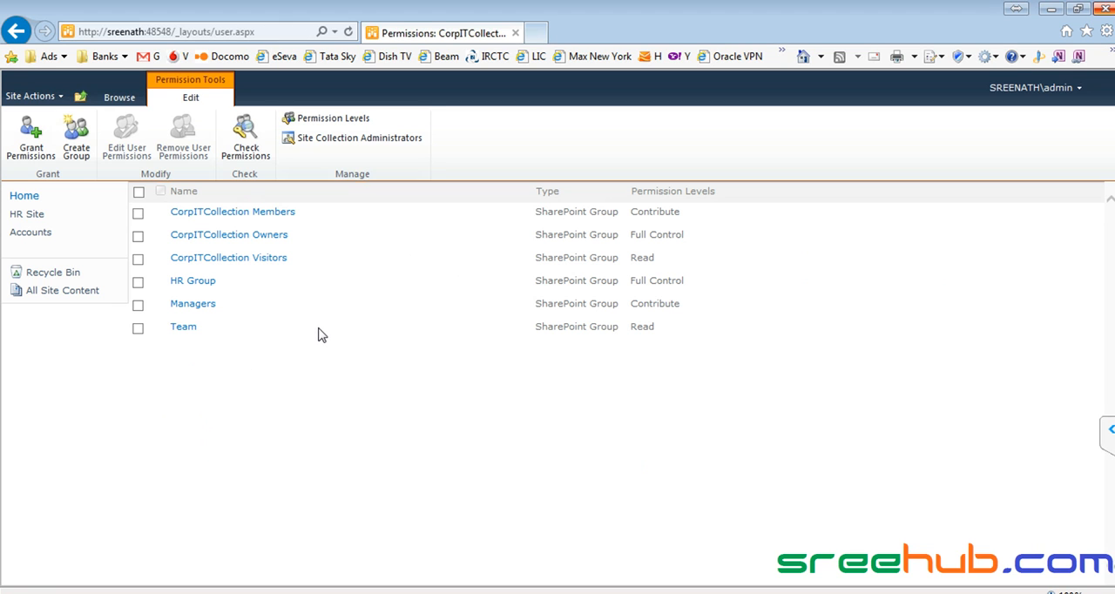
- Review the "User - Level" and "Group Level" lines in the Notepad++ notes, and return to the SharePoint site permissions page
left_click(697, 592)
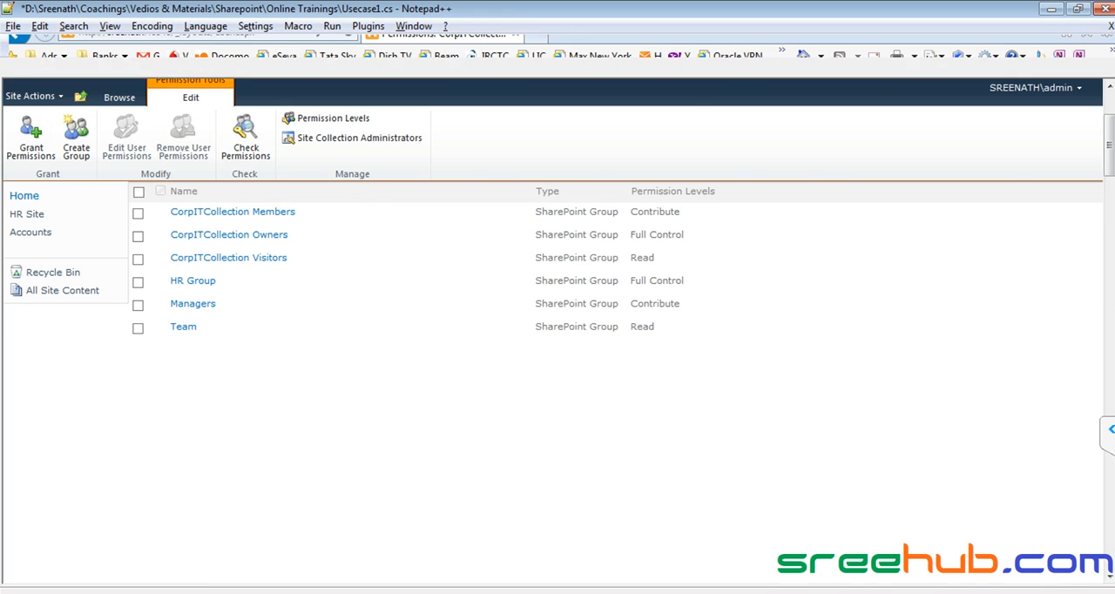
scroll(470, 339, "up", 2)
left_click_drag(291, 295, 447, 295)
left_click_drag(293, 320, 439, 320)
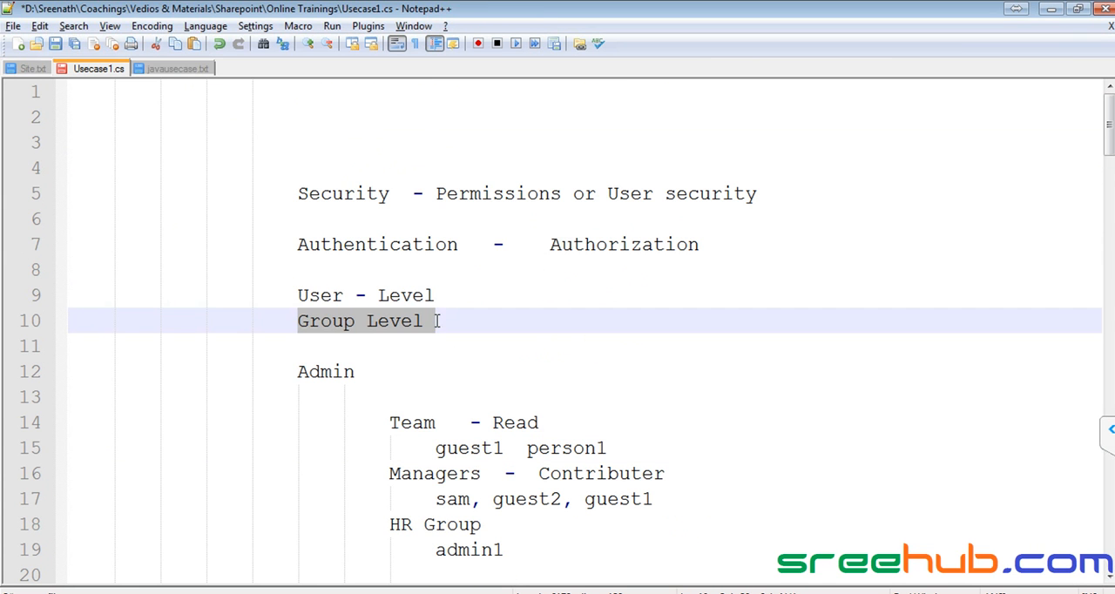
left_click_drag(298, 295, 466, 295)
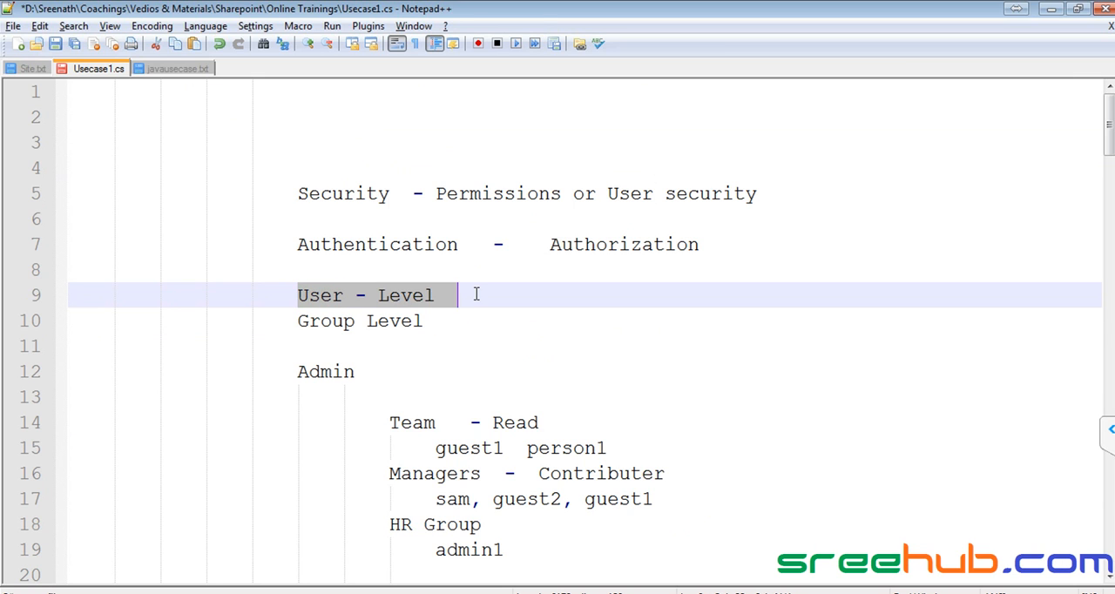
left_click_drag(298, 320, 457, 320)
left_click(346, 300)
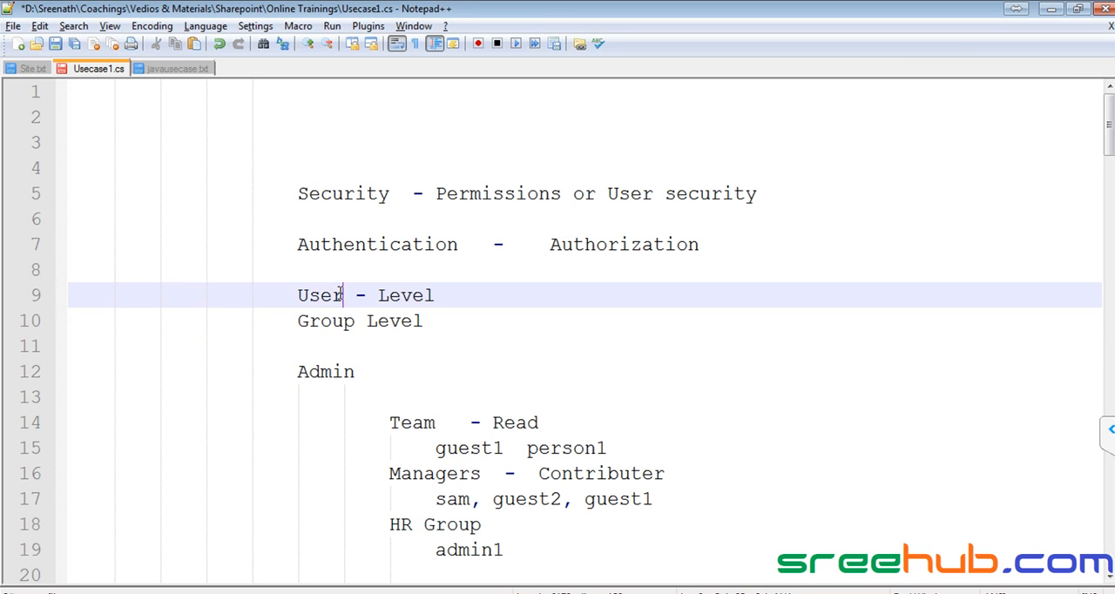
left_click_drag(291, 295, 459, 324)
key("alt+Tab")
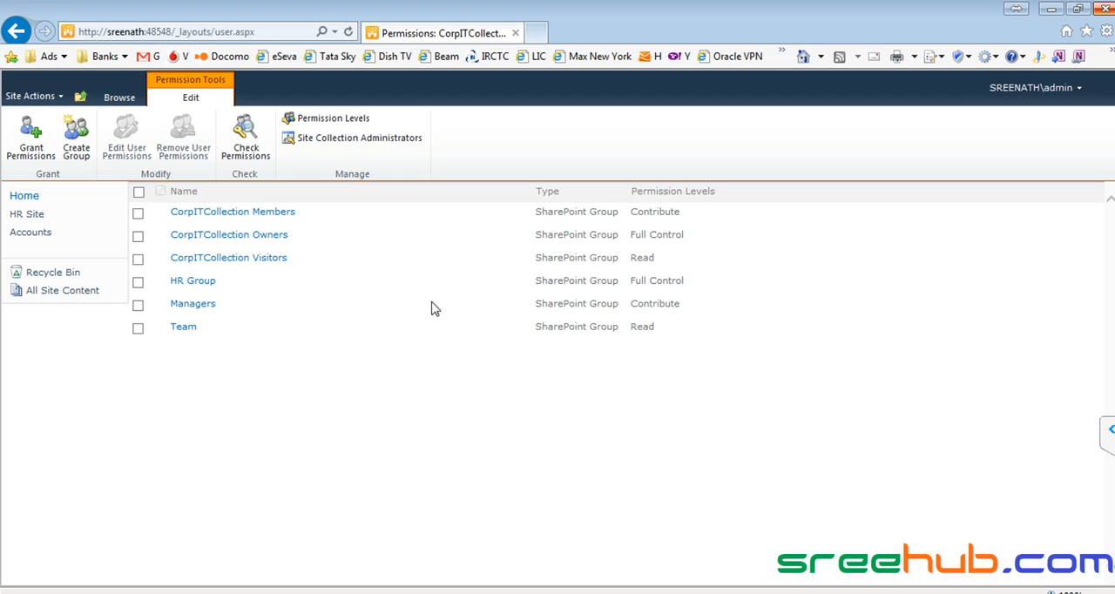
- Examine the permission levels assigned to the CorpITCollection Members, Owners and Visitors groups
left_click_drag(632, 211, 658, 260)
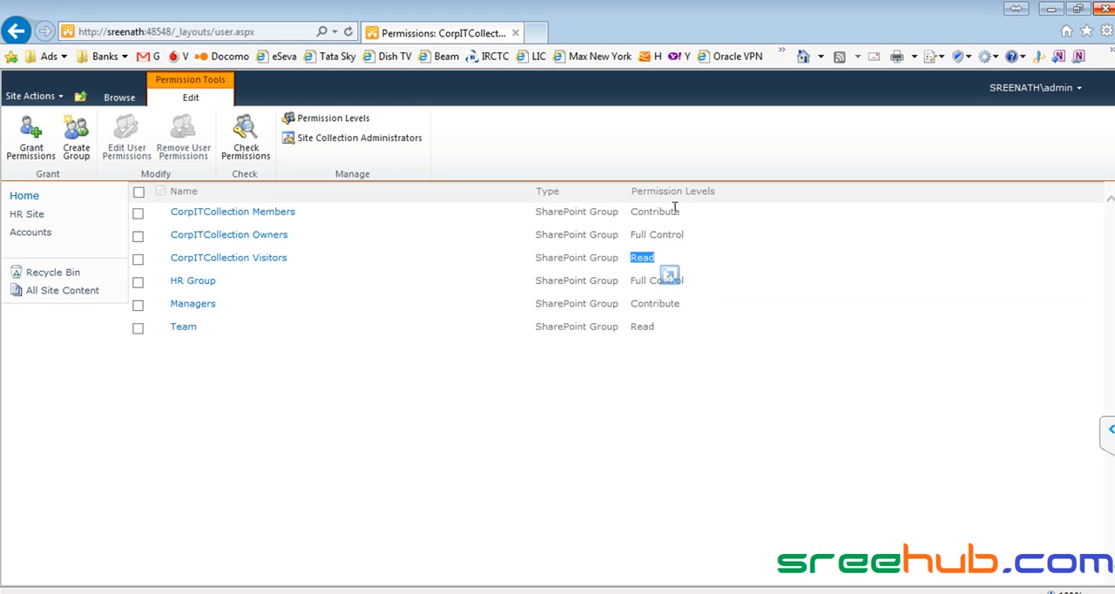
left_click(715, 198)
left_click_drag(716, 198, 632, 199)
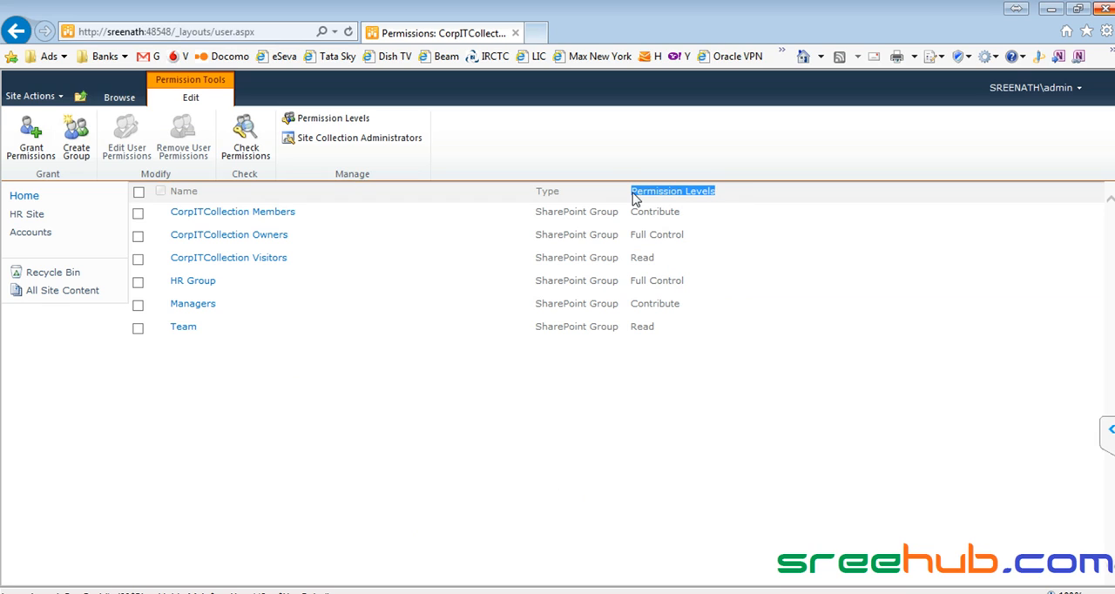
left_click(659, 260)
left_click_drag(632, 211, 695, 210)
left_click(631, 235)
left_click_drag(658, 259, 645, 217)
left_click(644, 218)
left_click_drag(632, 211, 682, 217)
mouse_move(681, 216)
left_mouse_down()
mouse_move(670, 232)
mouse_move(644, 233)
mouse_move(684, 236)
left_mouse_up()
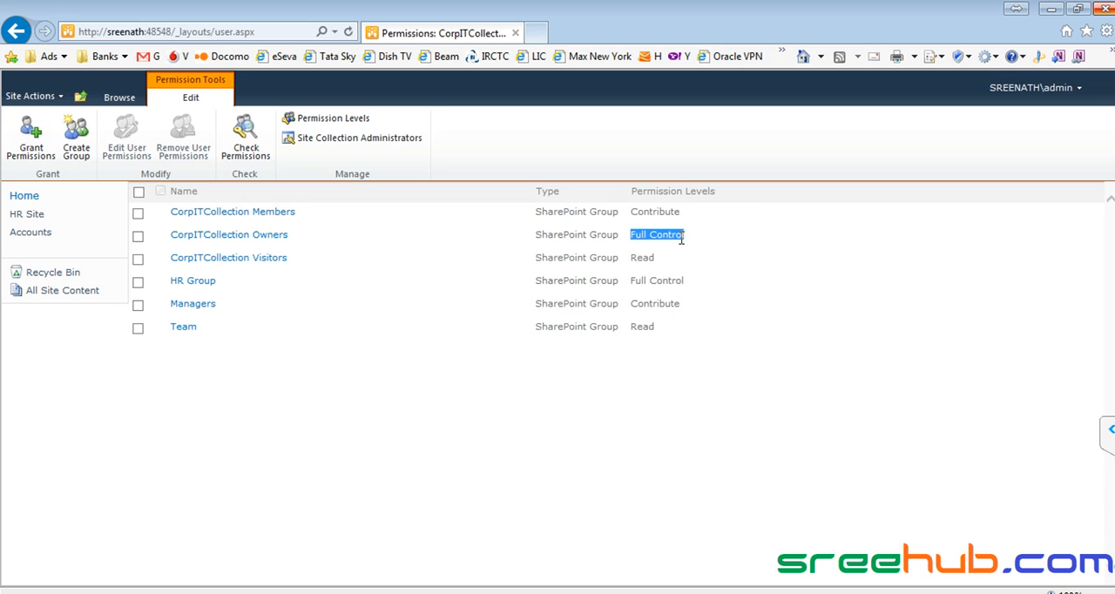
left_click(730, 191)
left_click_drag(731, 190, 631, 191)
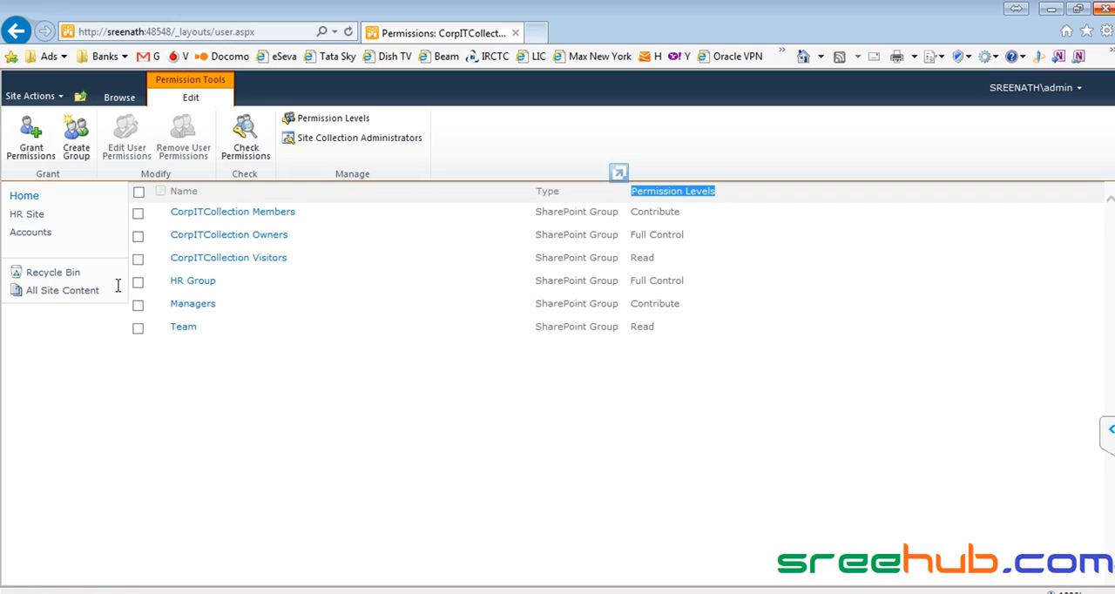
- View the members of the Managers group again and reopen the site permissions page
left_click(190, 306)
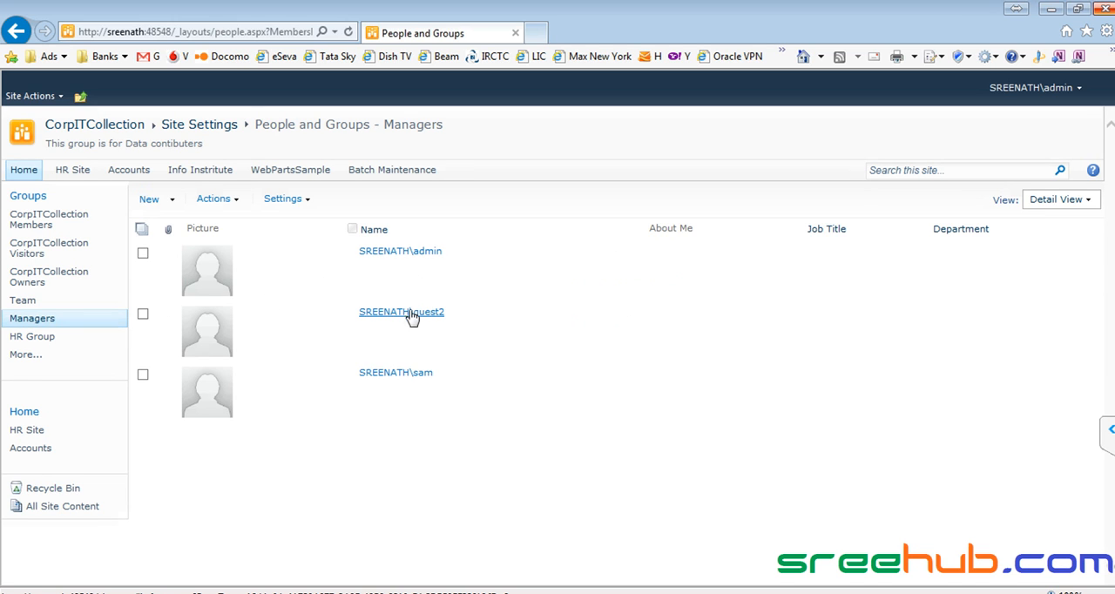
left_click(42, 98)
left_click(110, 392)
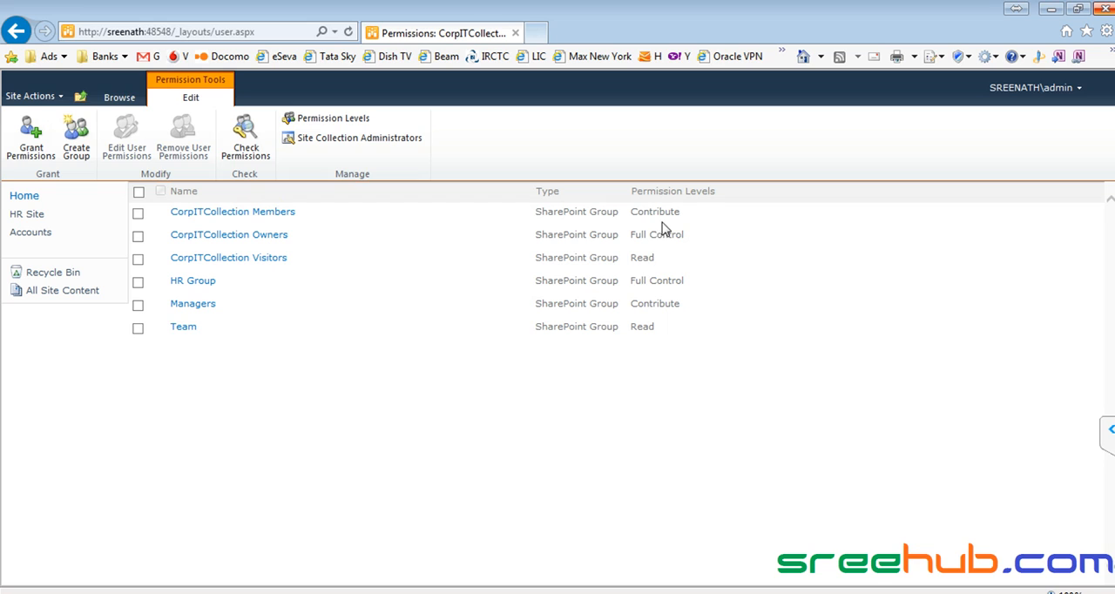
- Look over the levels assigned to all groups and open the site's Permission Levels page
left_click_drag(632, 216, 659, 325)
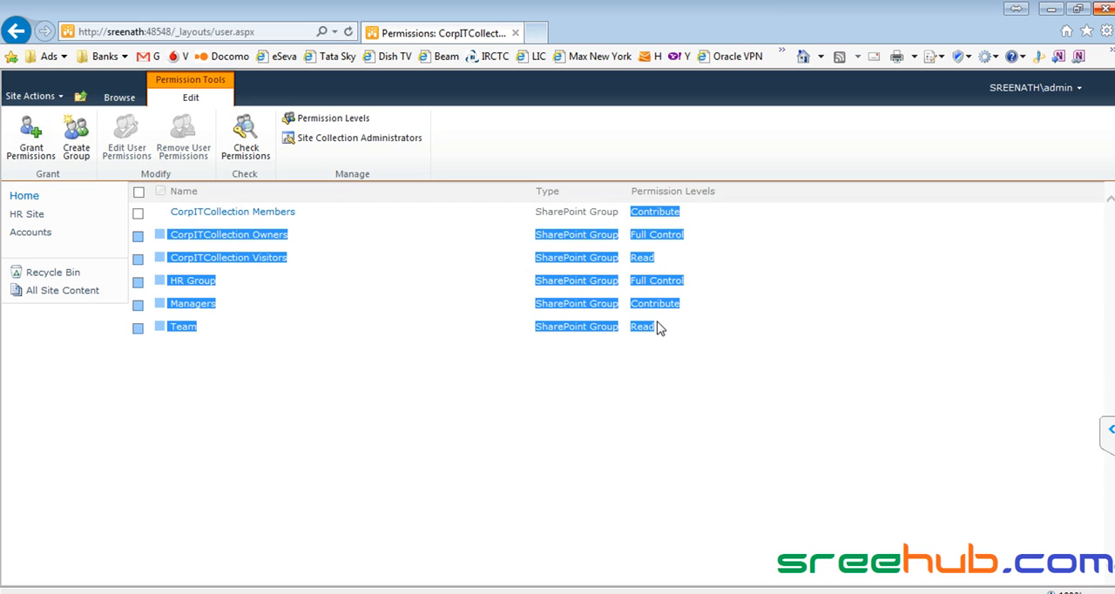
left_click(756, 332)
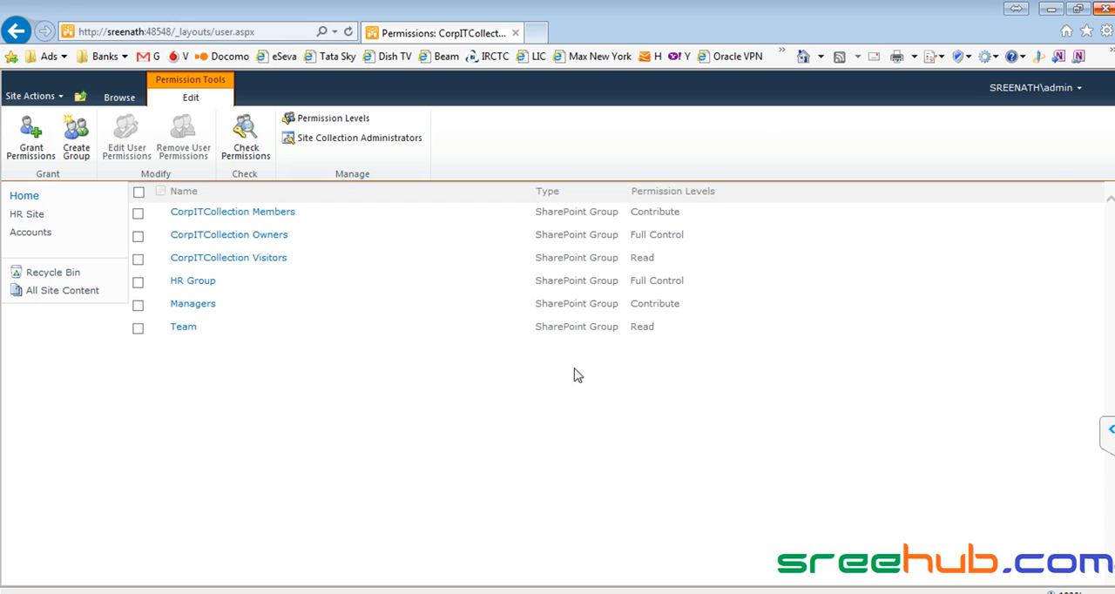
left_click(350, 125)
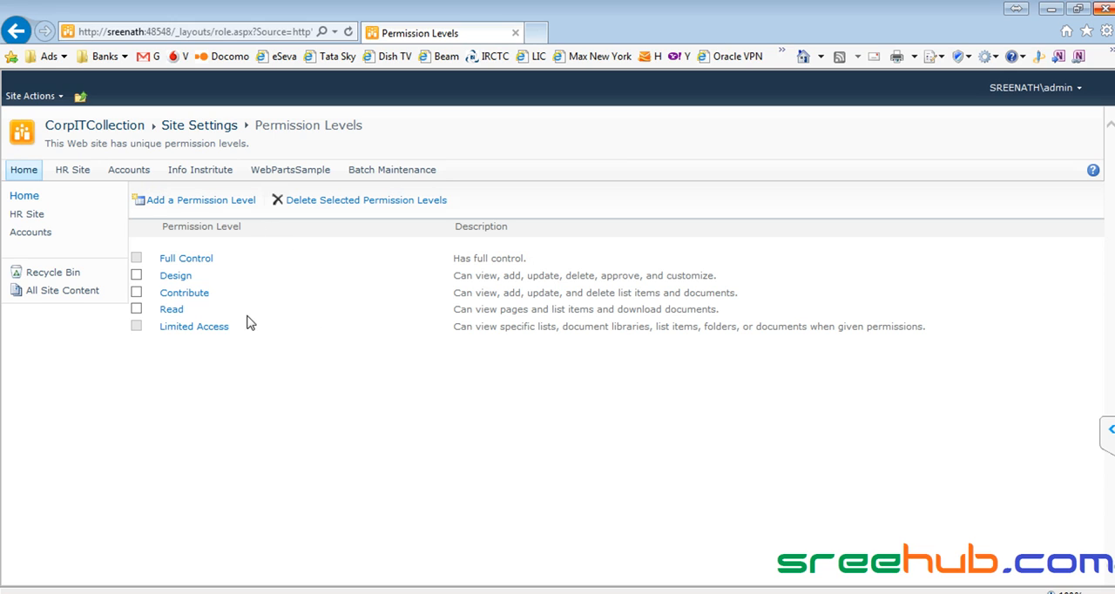
- Open the form for adding a permission level and examine the individual list and site permissions it offers
left_click(222, 209)
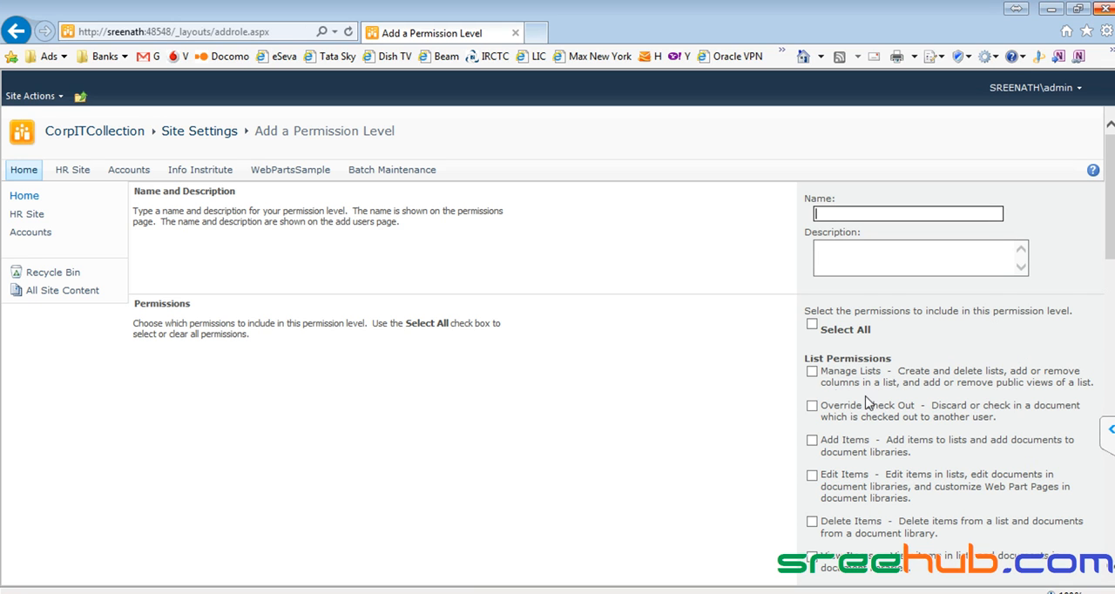
scroll(844, 335, "down", 5)
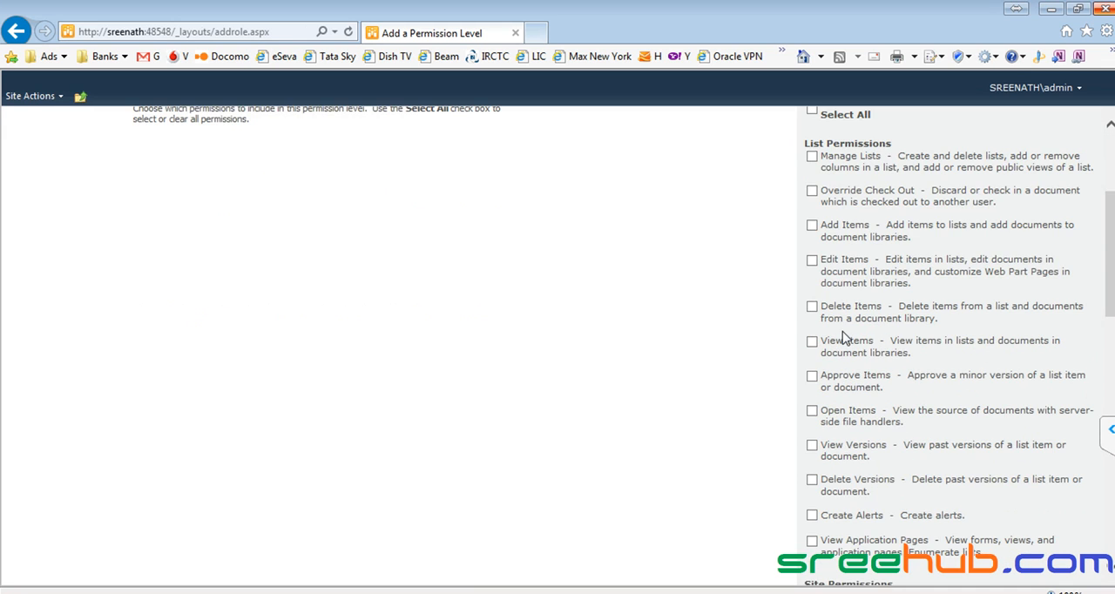
scroll(843, 338, "down", 2)
scroll(843, 338, "up", 5)
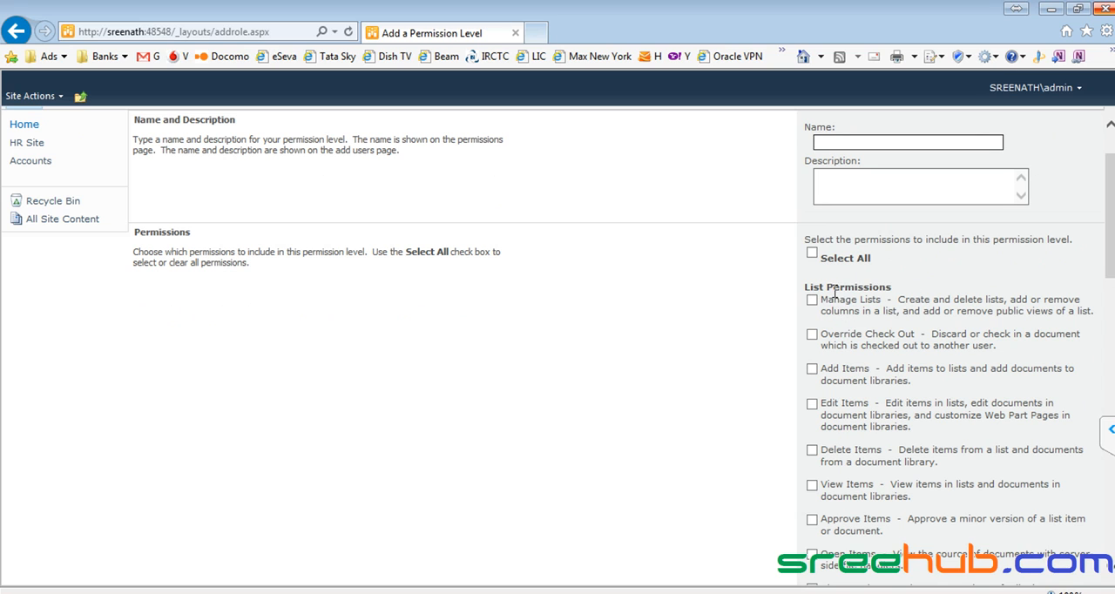
scroll(947, 336, "down", 2)
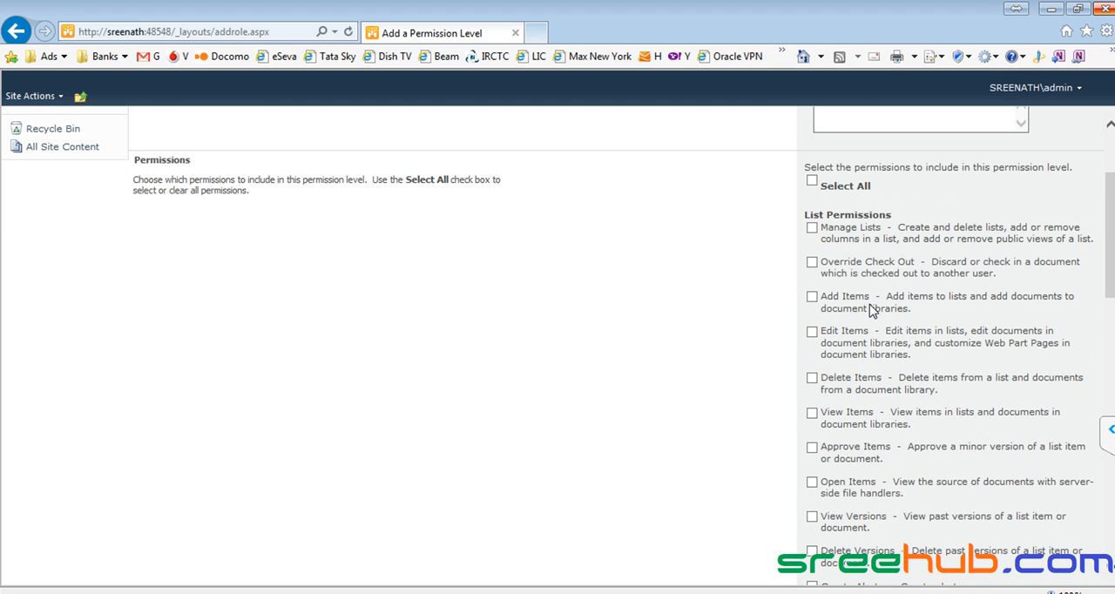
- Try out Edit Items, Delete Items, View Items, View Versions and View Web Analytics Data for a new permission level, and cancel the form
left_click(811, 332)
left_click(811, 412)
left_click(811, 378)
scroll(818, 365, "down", 6)
left_click(812, 303)
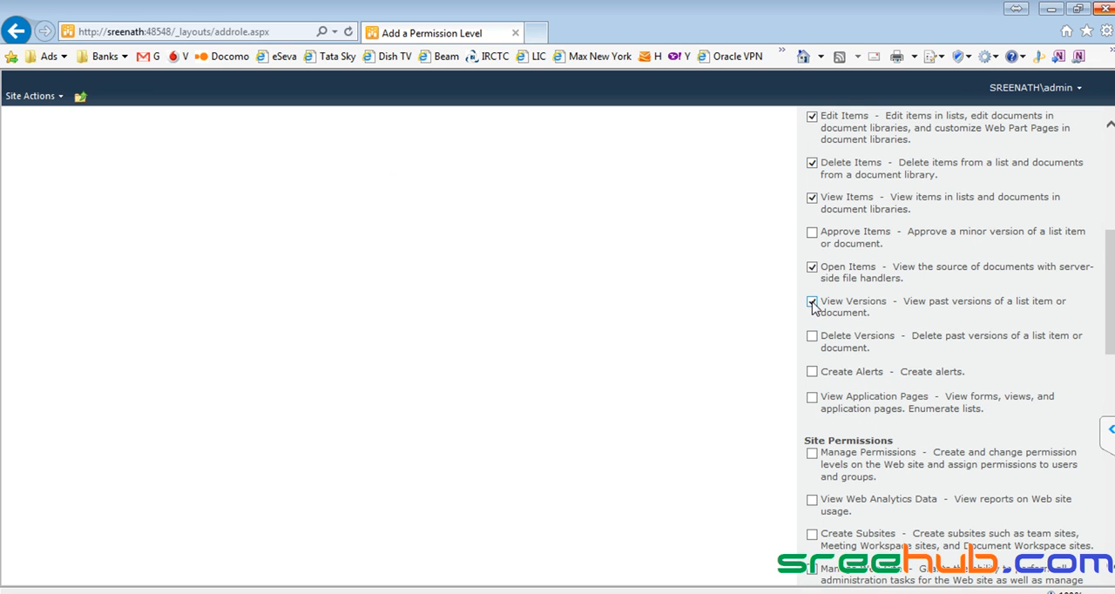
scroll(812, 306, "down", 4)
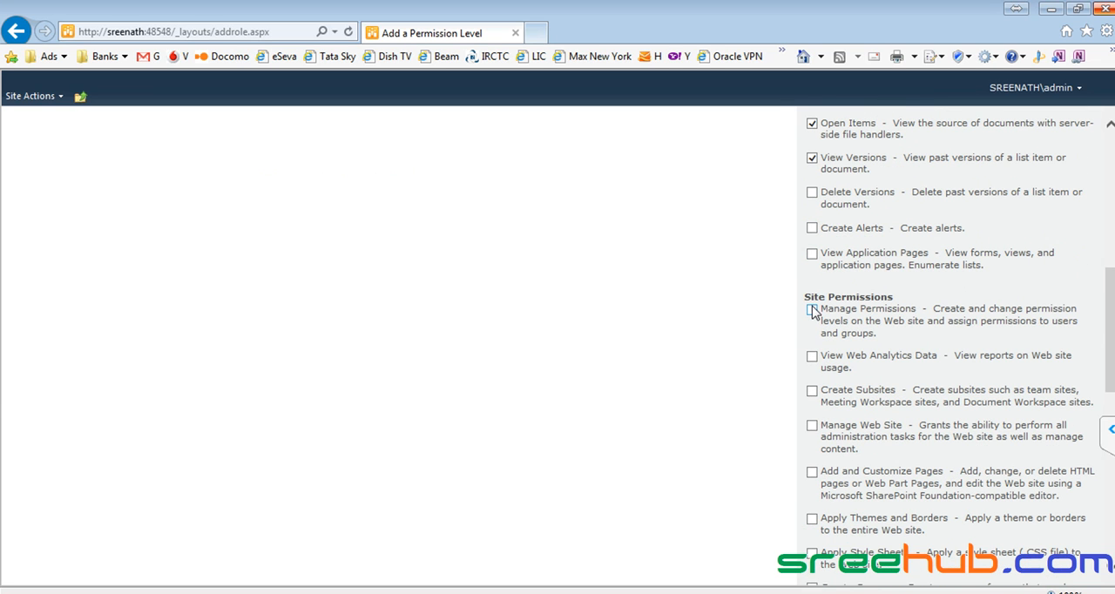
left_click(812, 357)
scroll(819, 366, "down", 15)
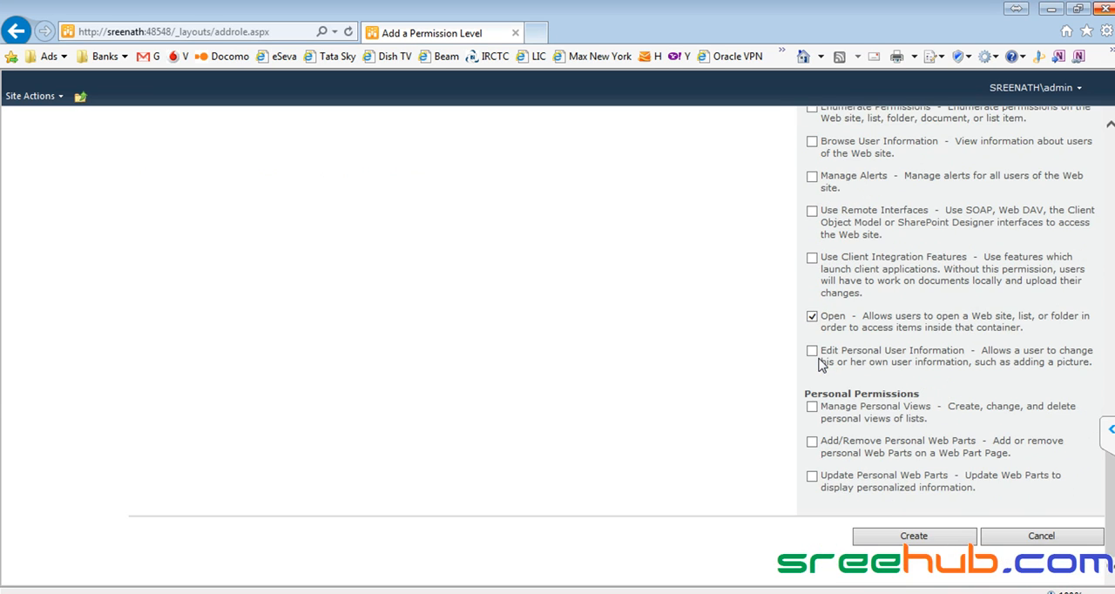
left_click(1066, 540)
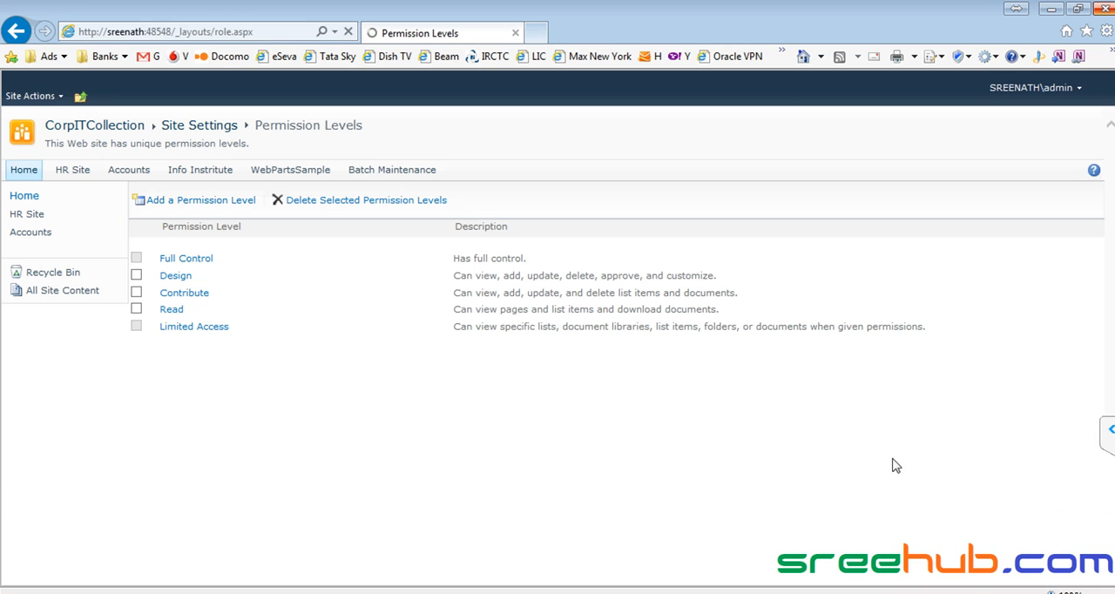
- Open the Contribute permission level and examine which list and site permissions it includes
left_click(188, 296)
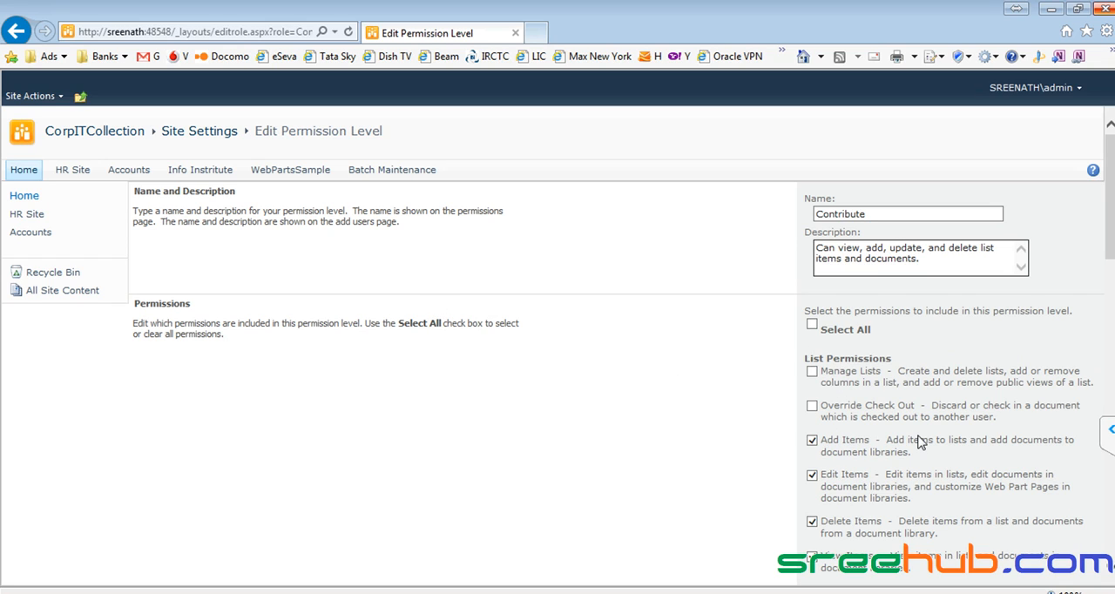
scroll(881, 433, "down", 1)
scroll(877, 434, "down", 1)
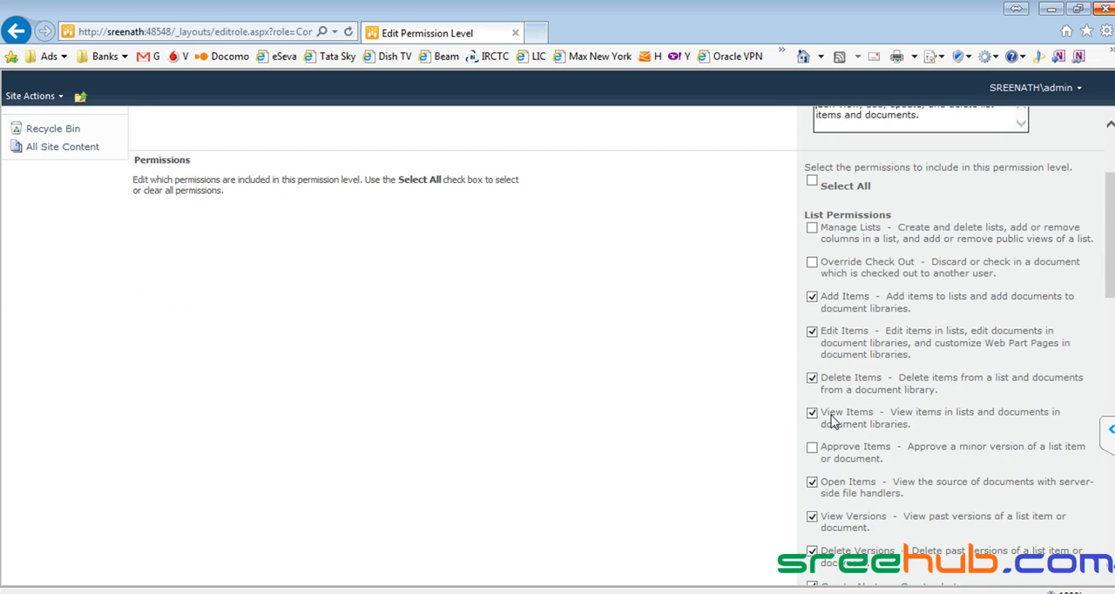
scroll(832, 421, "down", 8)
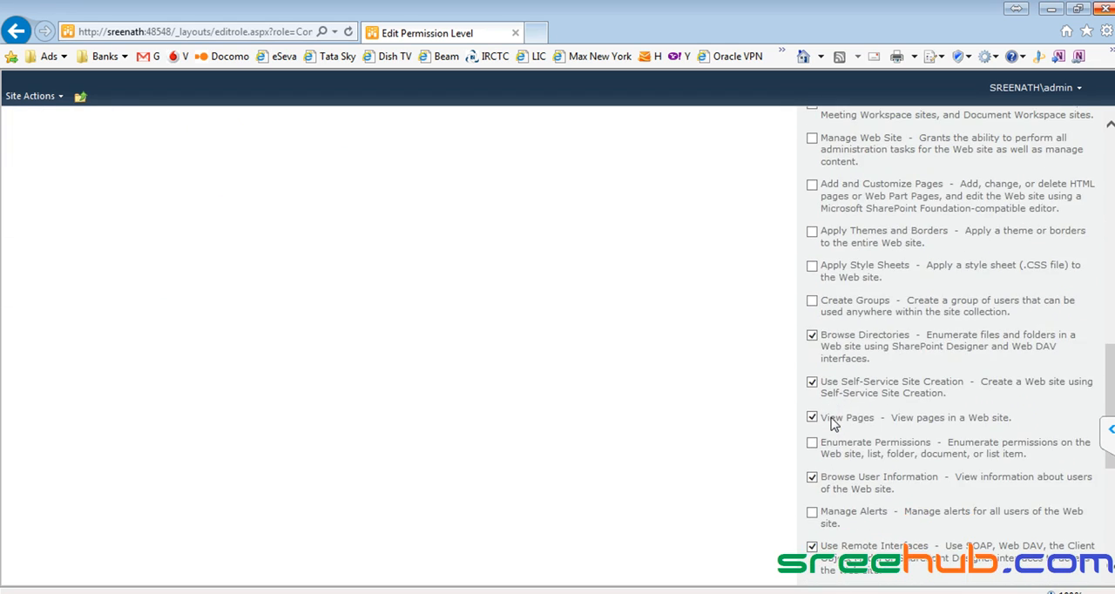
scroll(831, 422, "up", 12)
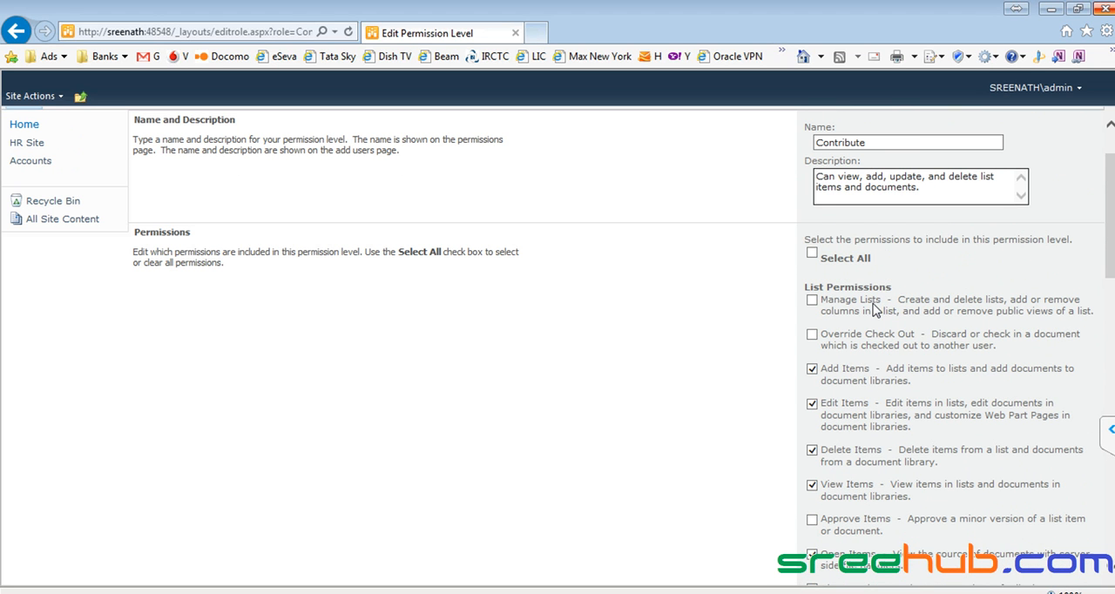
- Review the list, site and personal permissions included in the Contribute level, and leave its form without saving
scroll(835, 327, "down", 5)
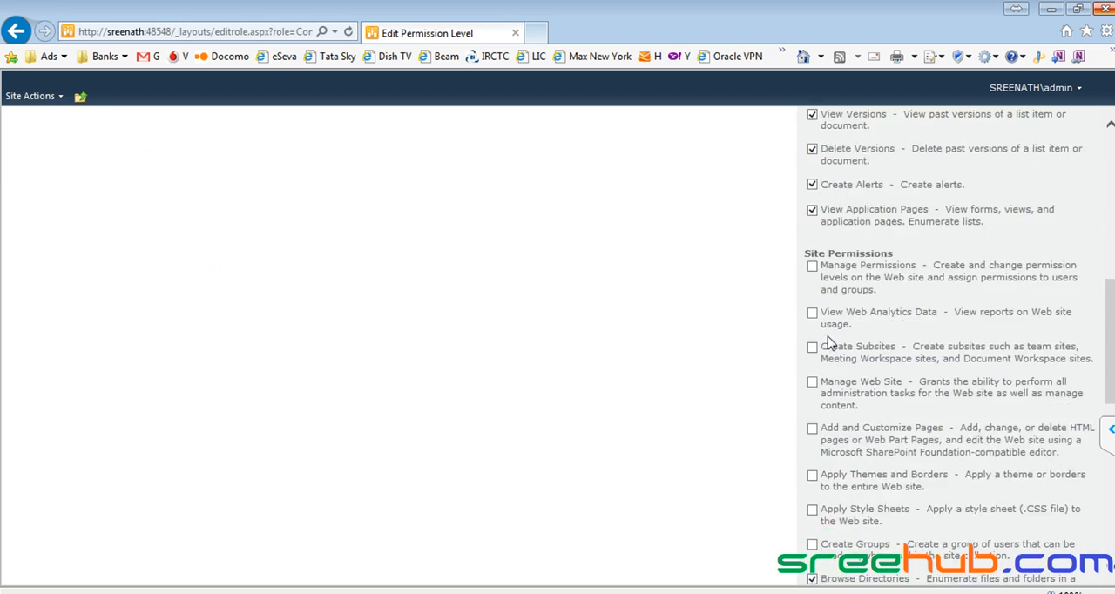
scroll(829, 342, "down", 5)
scroll(829, 342, "up", 10)
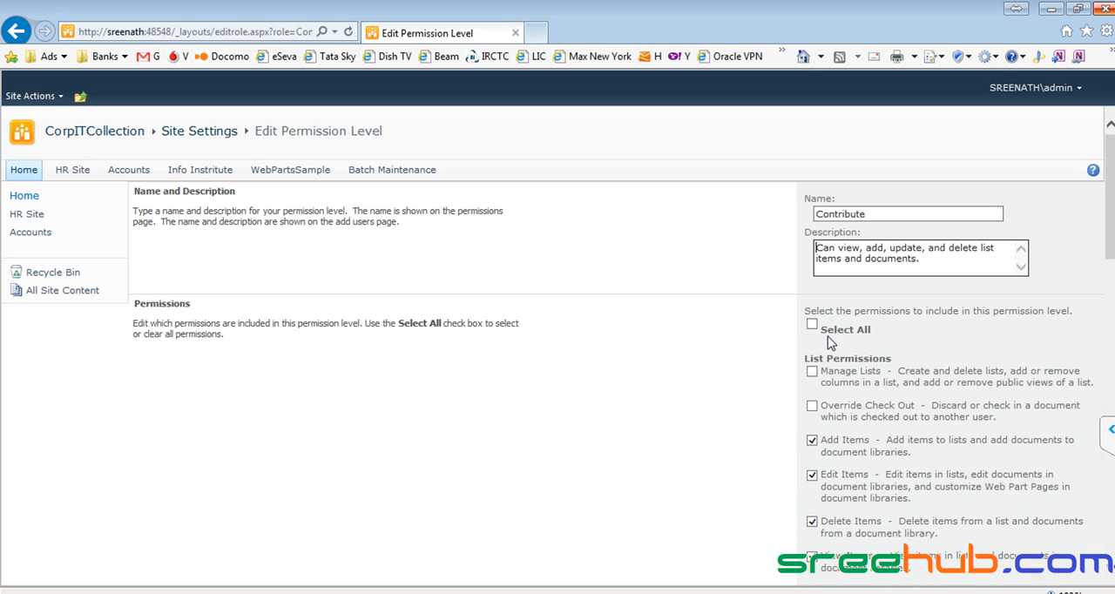
left_click_drag(874, 214, 794, 208)
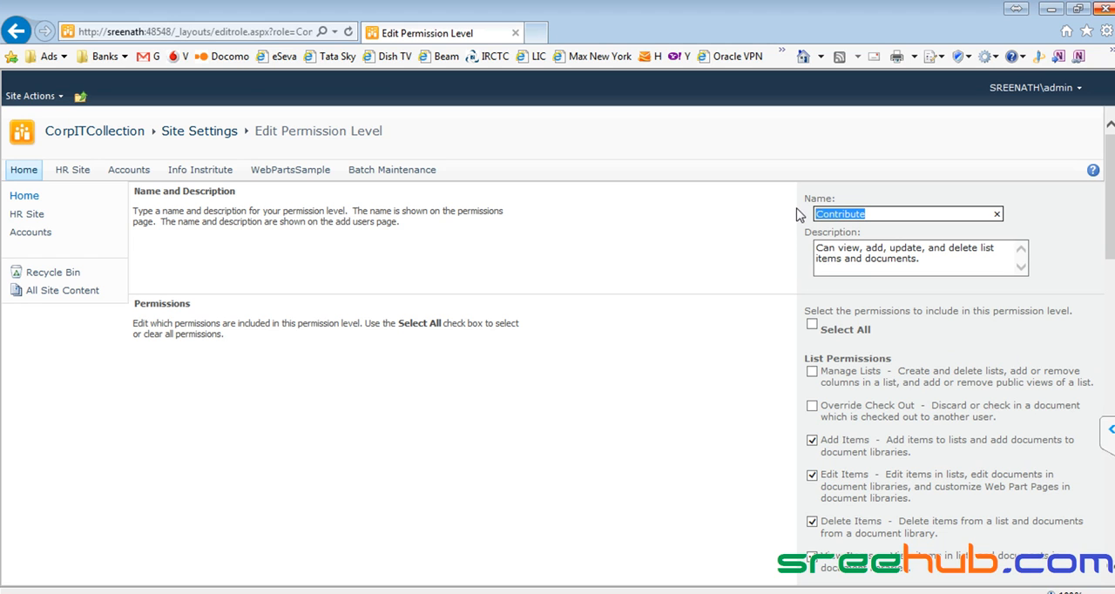
scroll(843, 380, "down", 1)
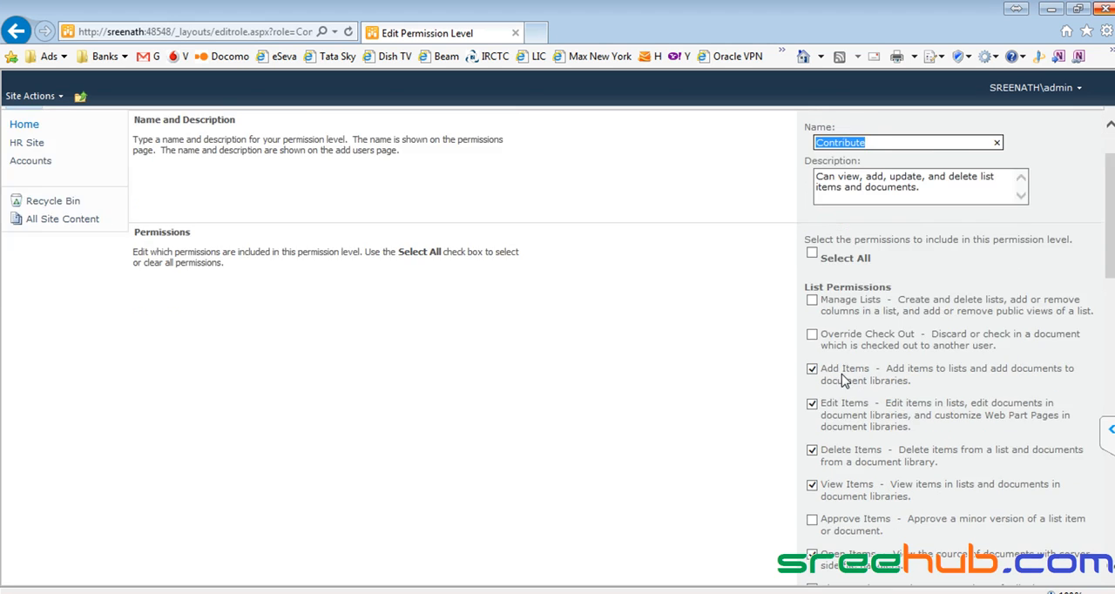
scroll(843, 379, "down", 3)
scroll(843, 380, "up", 2)
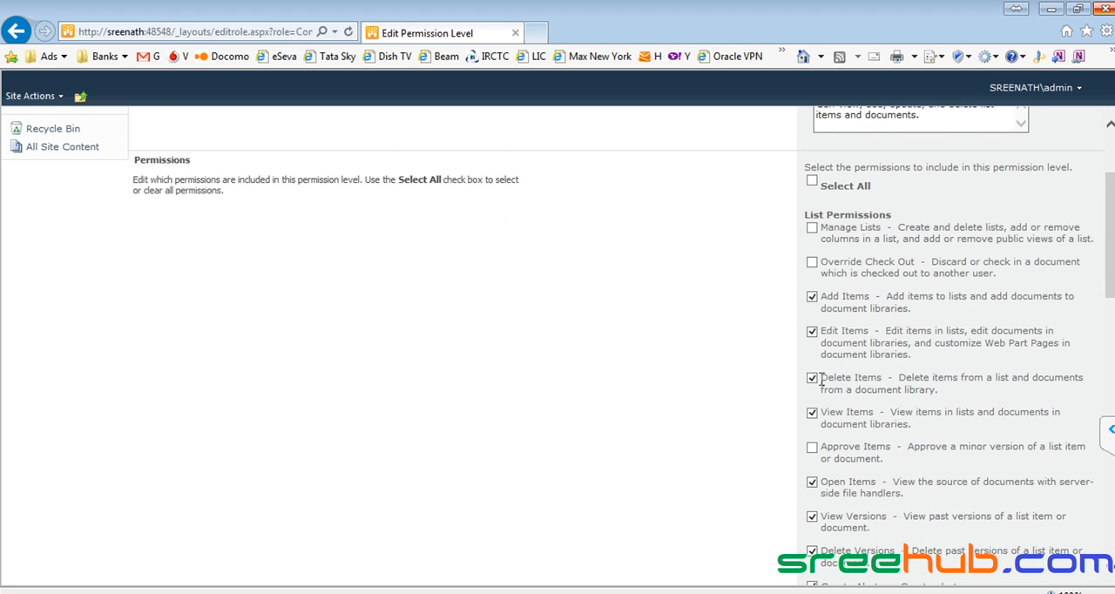
scroll(822, 380, "up", 3)
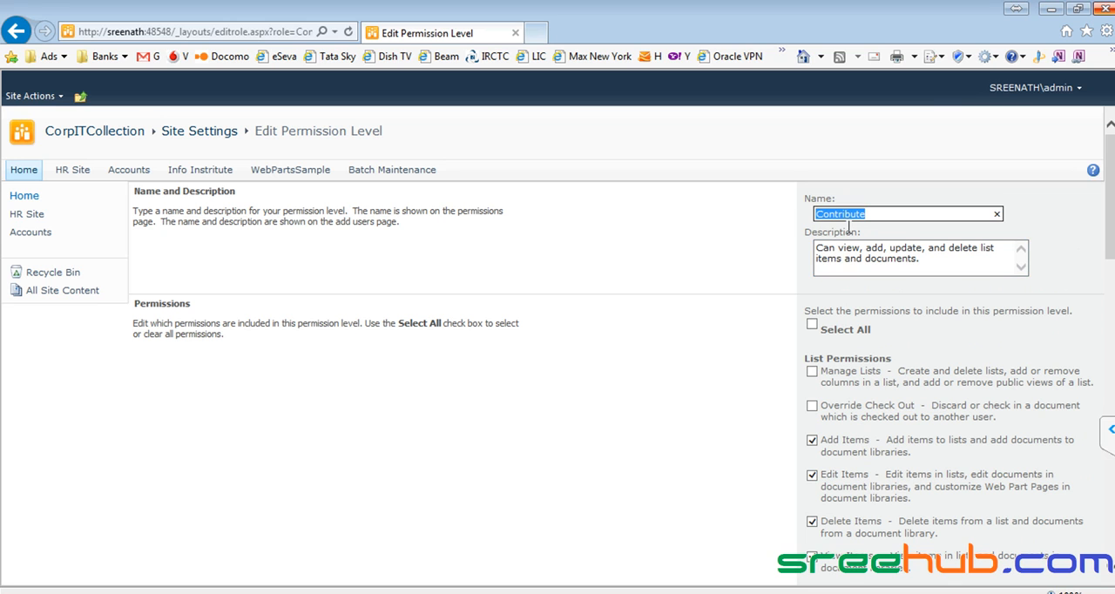
scroll(831, 344, "down", 8)
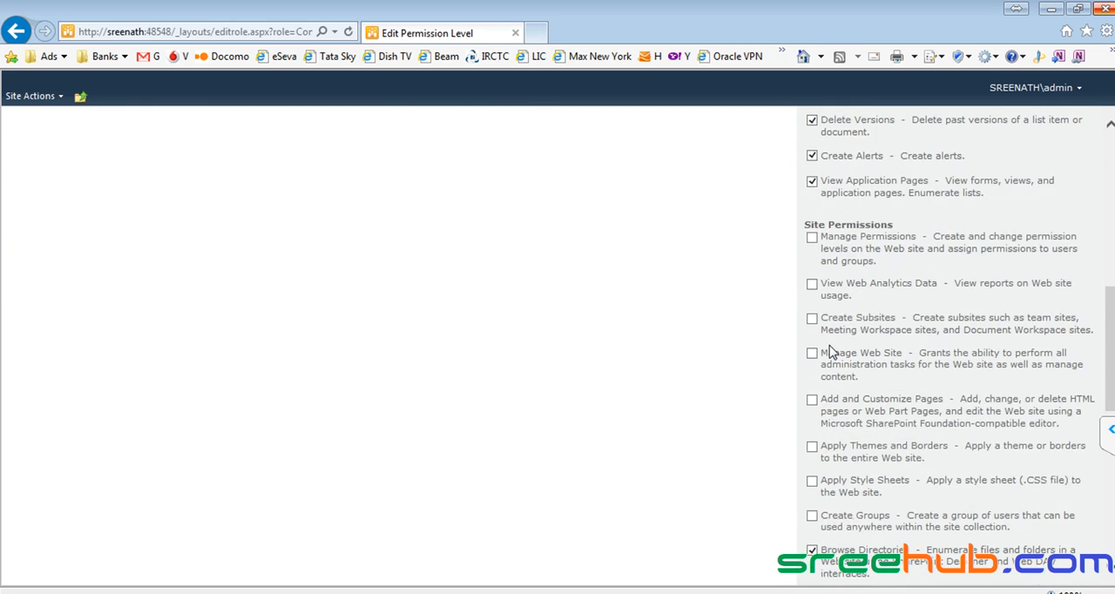
scroll(829, 350, "up", 5)
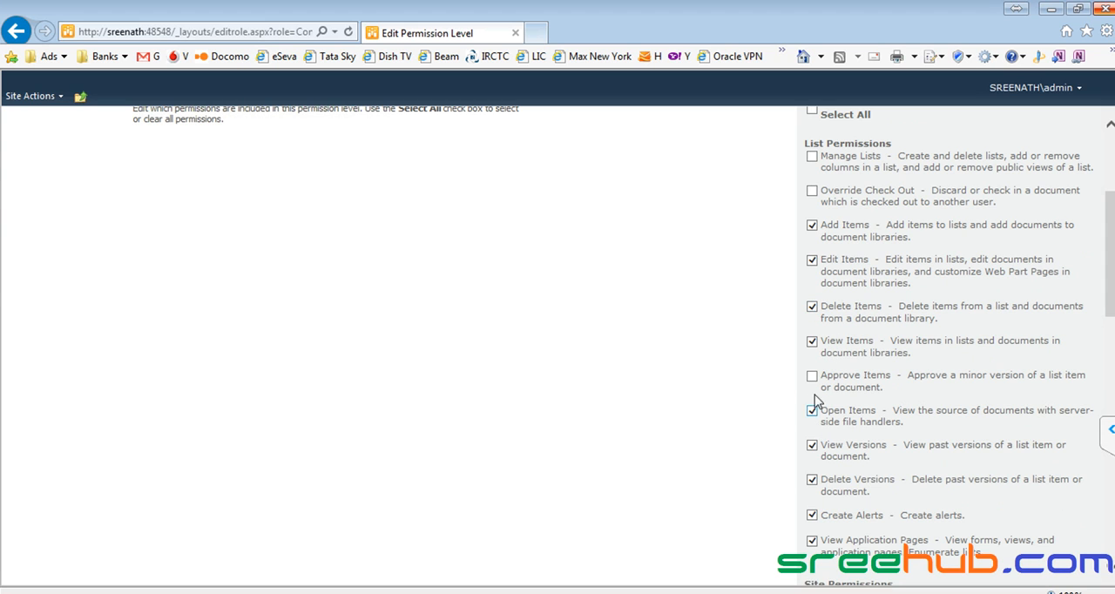
scroll(812, 383, "up", 3)
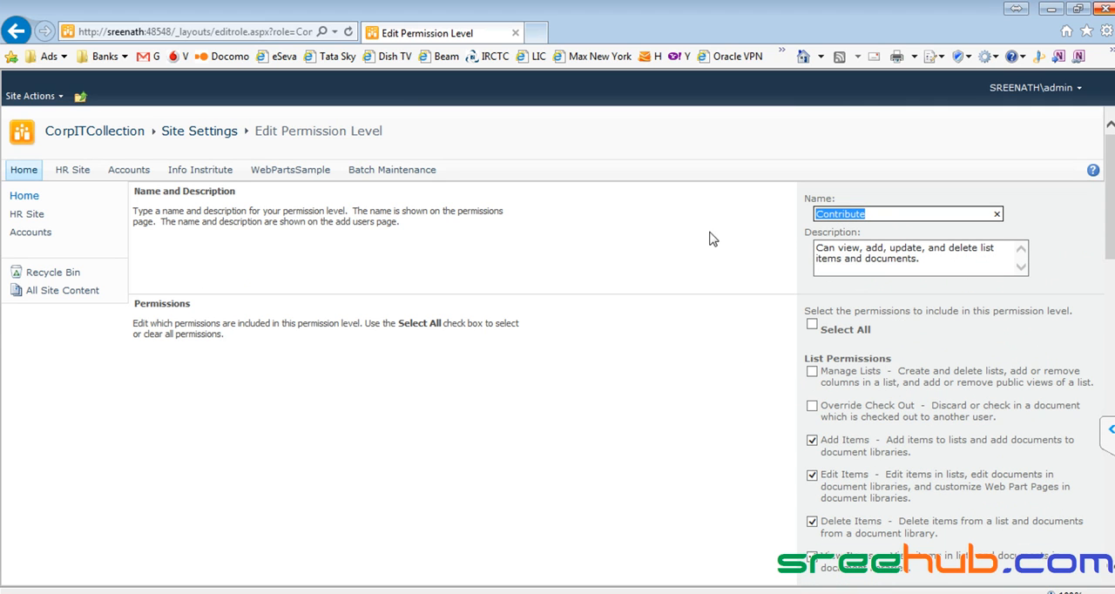
scroll(706, 322, "down", 15)
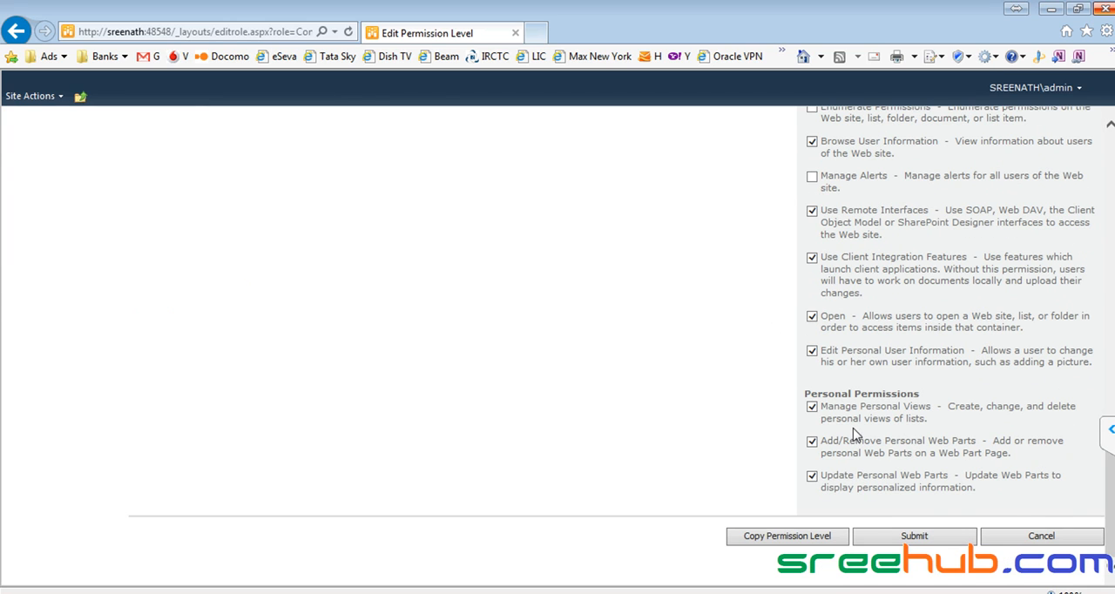
left_click(1067, 537)
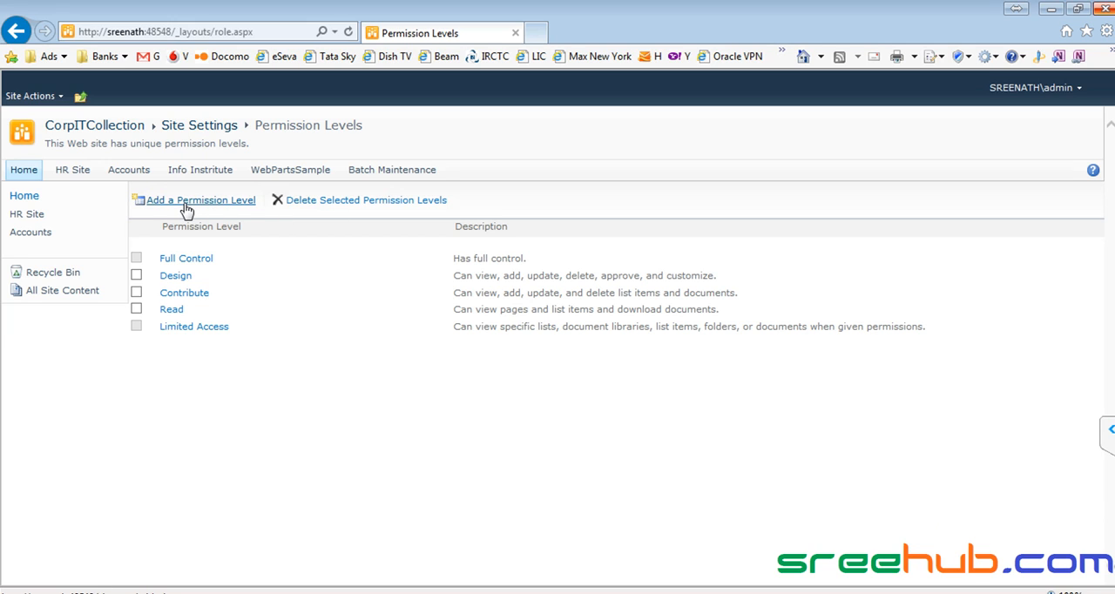
- Copy the Contribute permission level, naming it "Contribute - No delete" with the description "This is a permission level where deletion of data is not permitted."
left_click(185, 201)
left_click(185, 298)
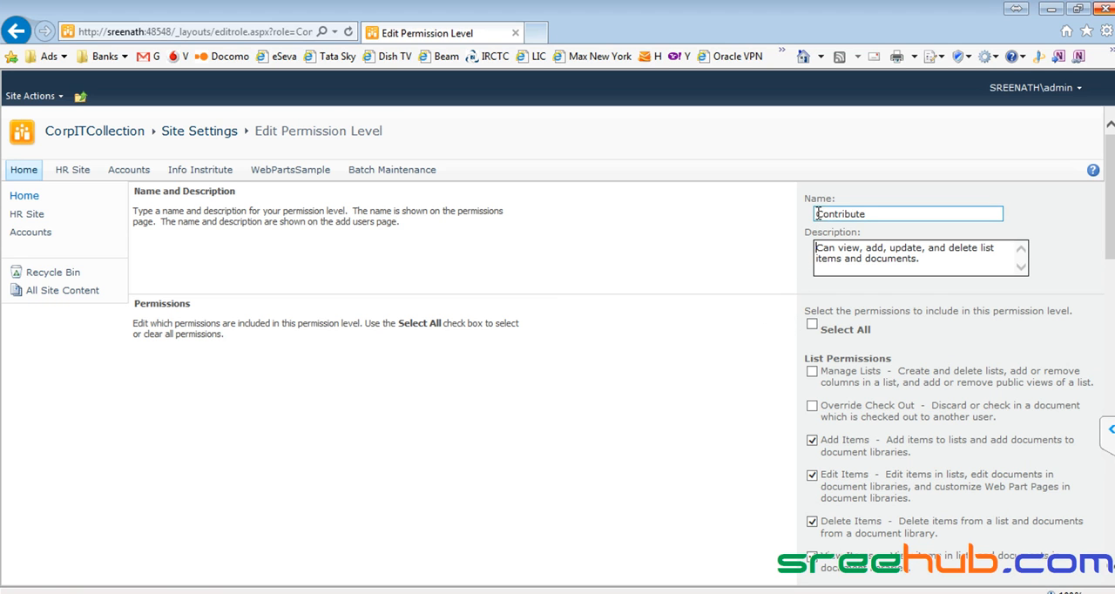
scroll(681, 345, "down", 3)
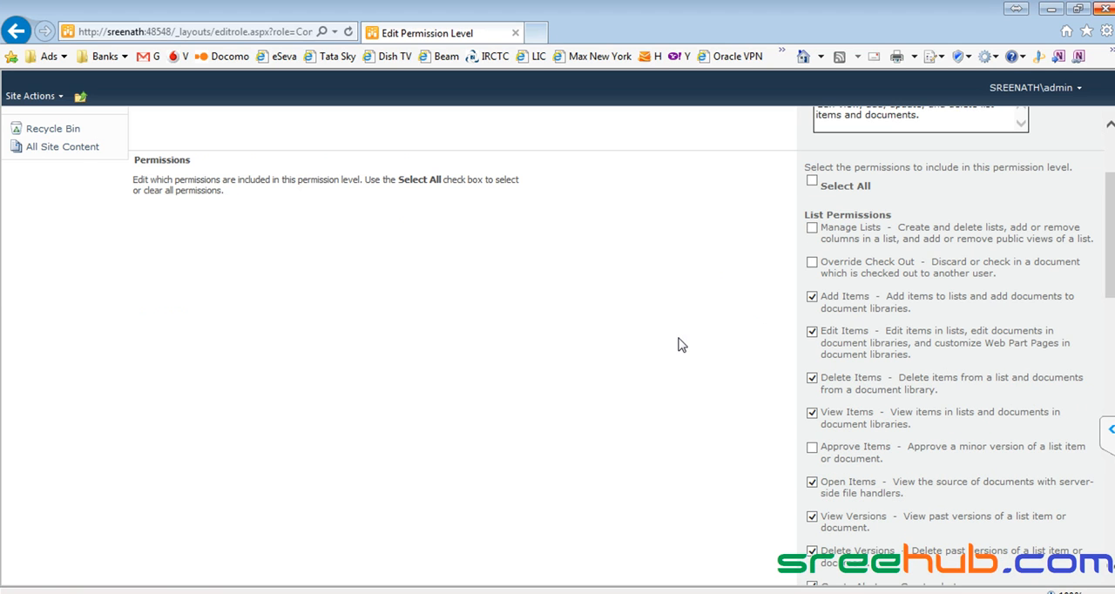
scroll(680, 345, "down", 20)
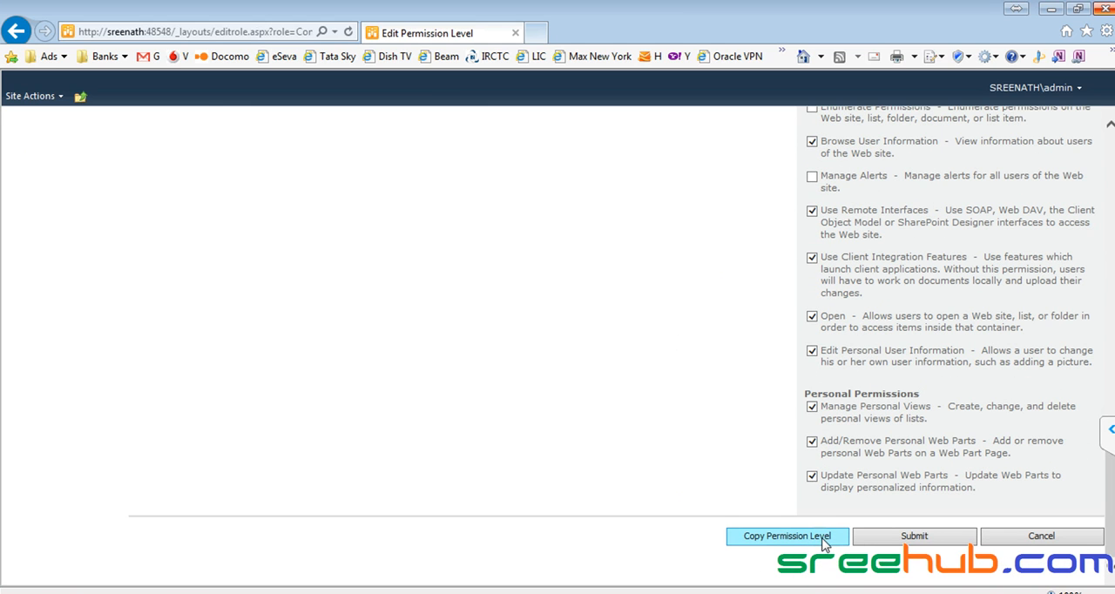
left_click(768, 537)
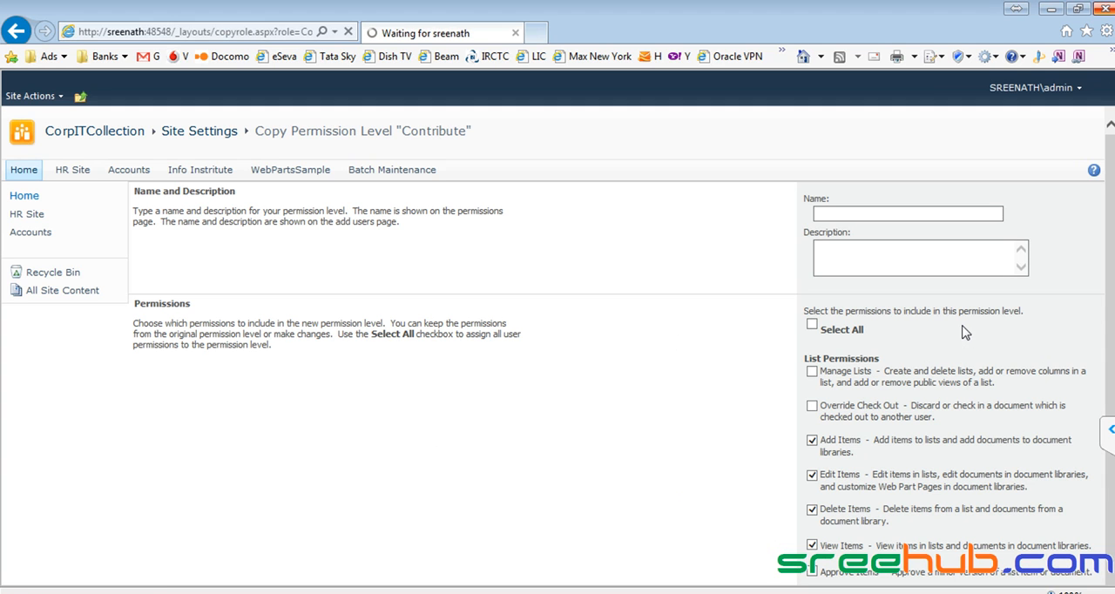
left_click(847, 212)
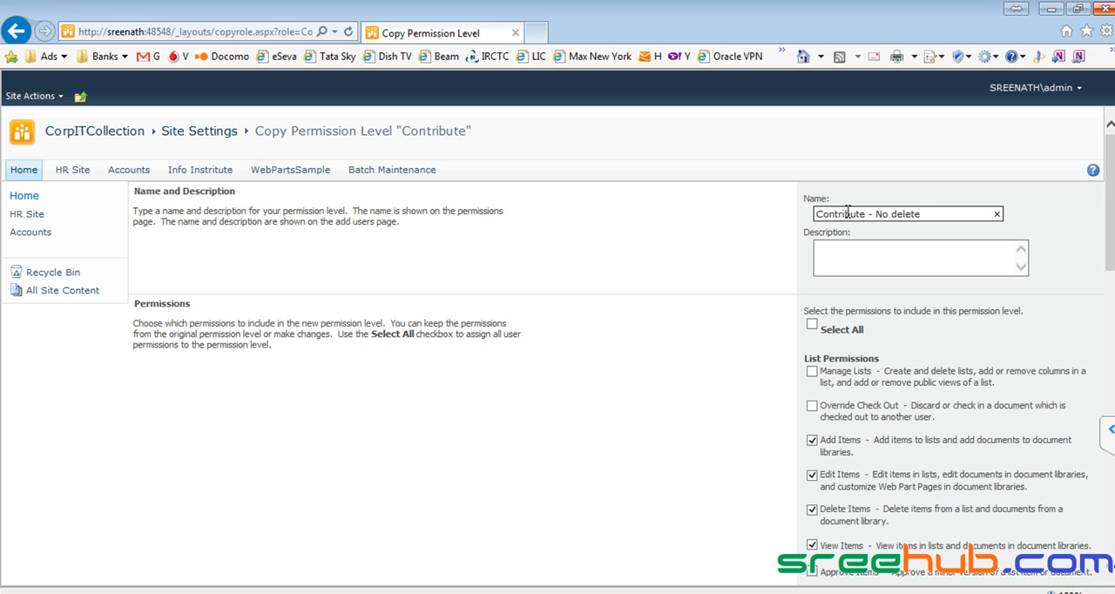
left_click(849, 252)
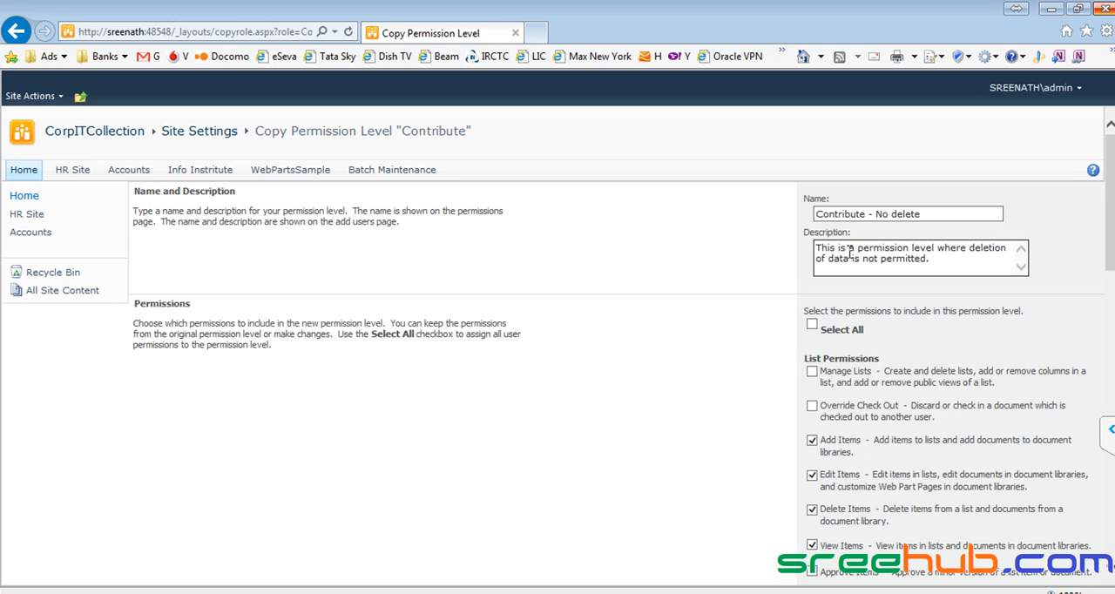
- Exclude Delete Items and Delete Versions from the copied permission level and create it
scroll(732, 351, "down", 1)
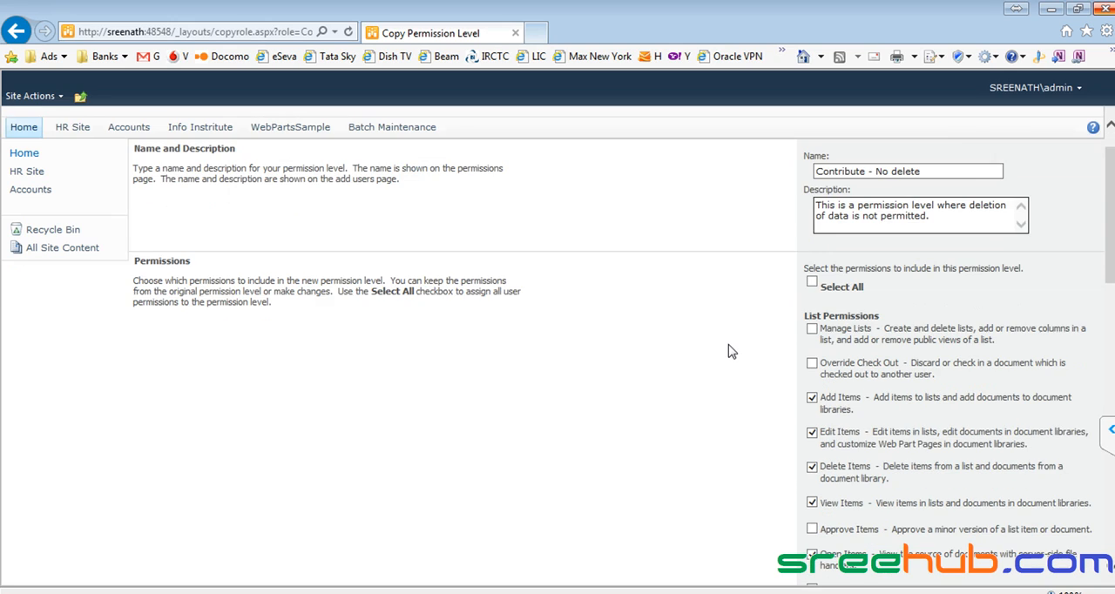
scroll(731, 351, "down", 1)
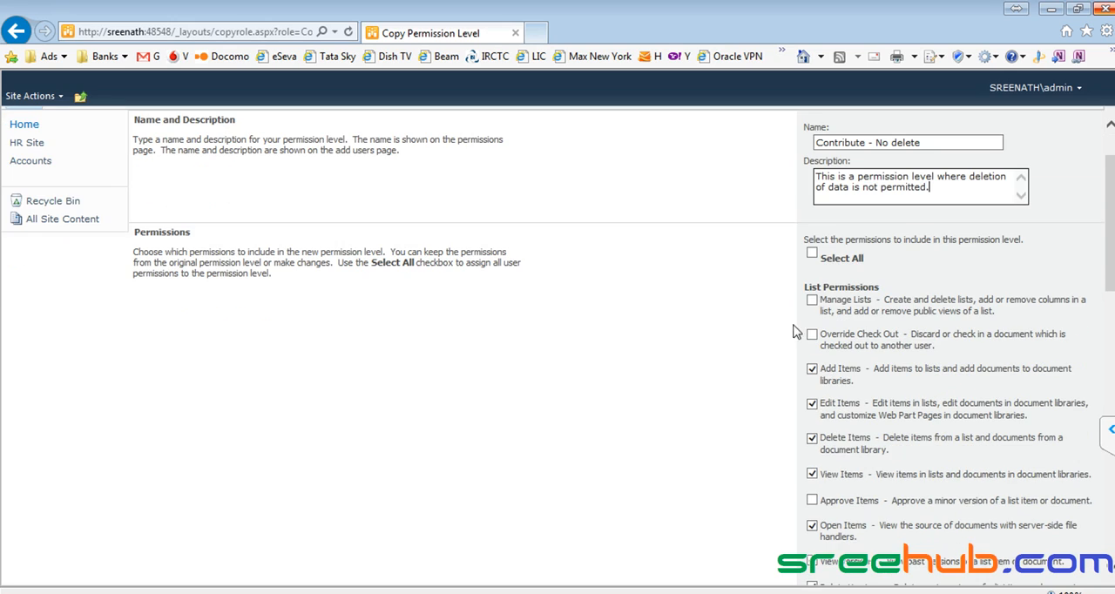
left_click(815, 440)
scroll(817, 442, "down", 3)
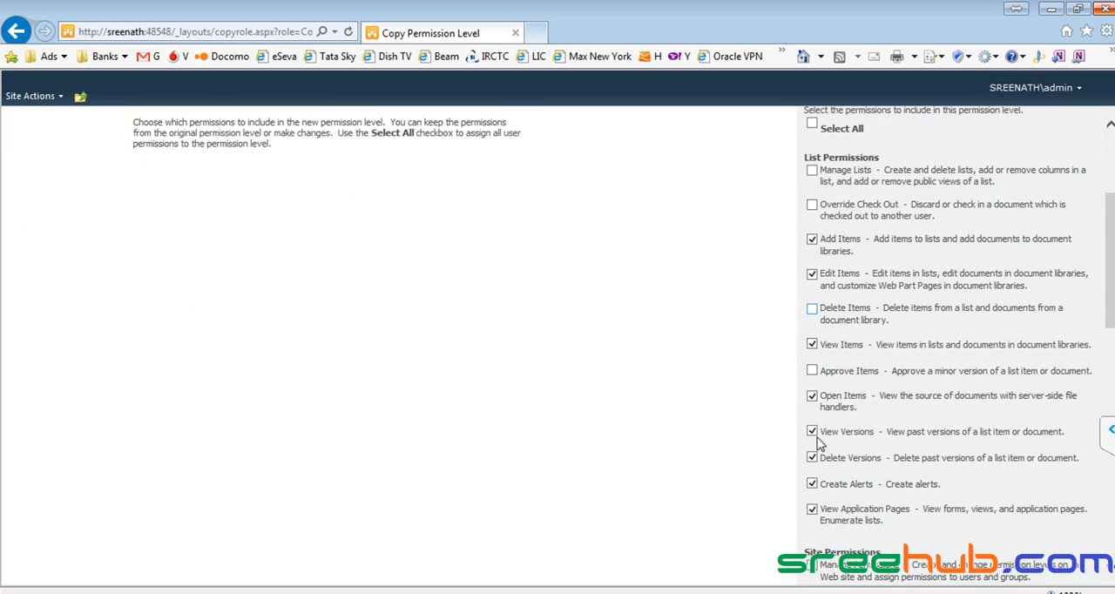
left_click(815, 444)
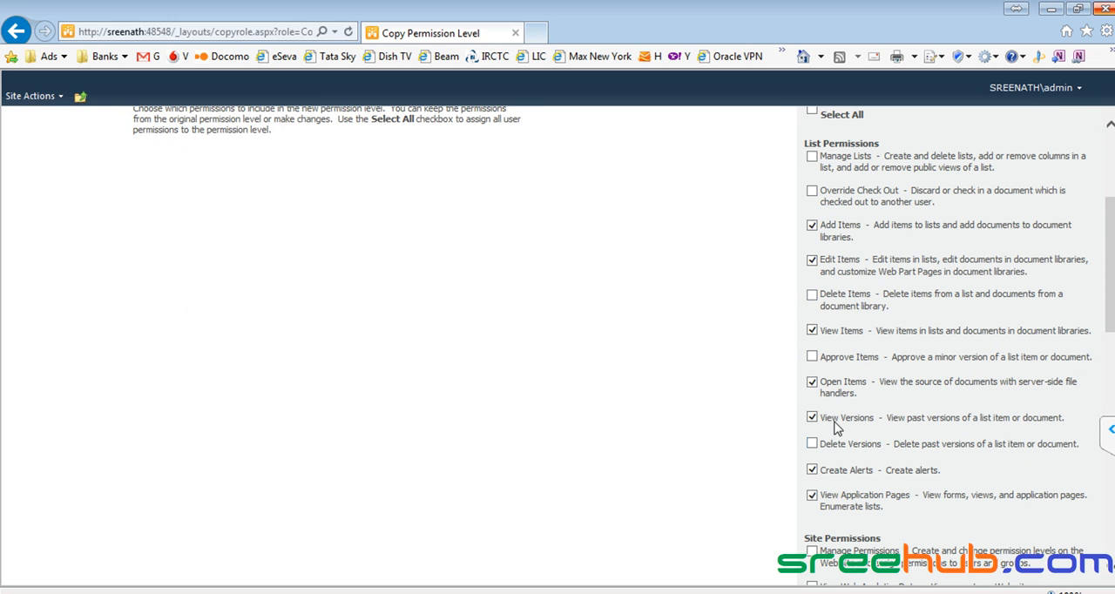
scroll(841, 344, "down", 3)
scroll(841, 359, "down", 15)
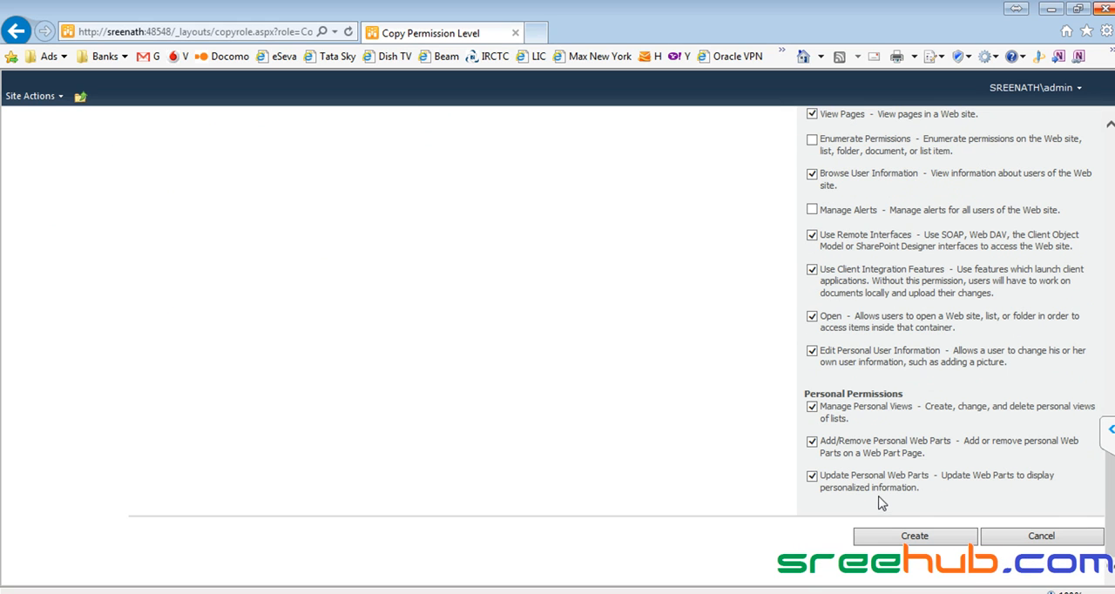
left_click(894, 542)
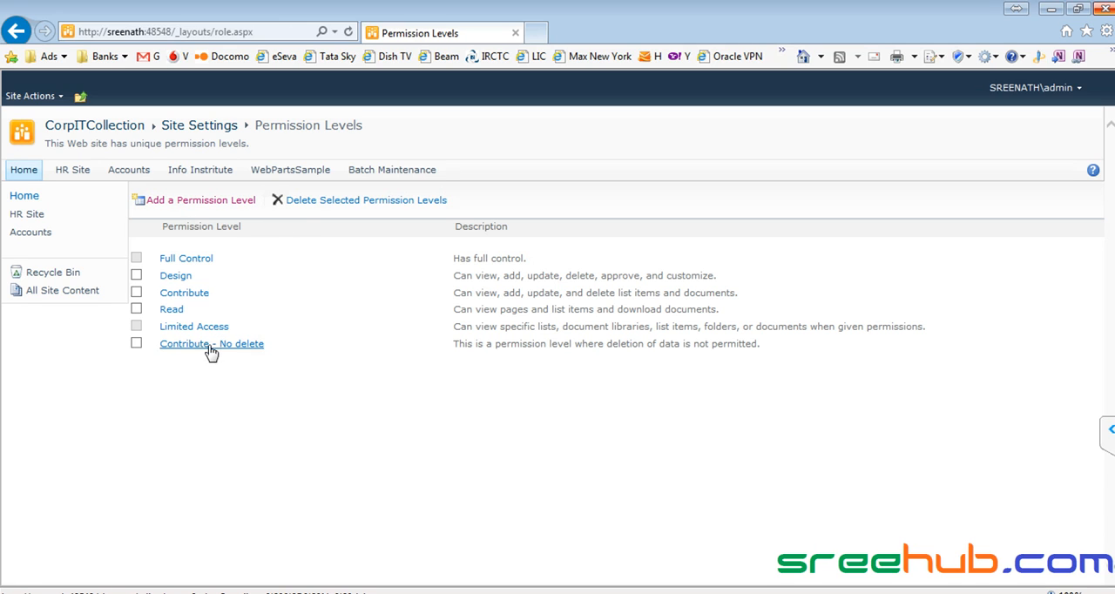
- Look over the members of the Managers group from the site permissions, and view the site's People and Groups page
left_click(41, 99)
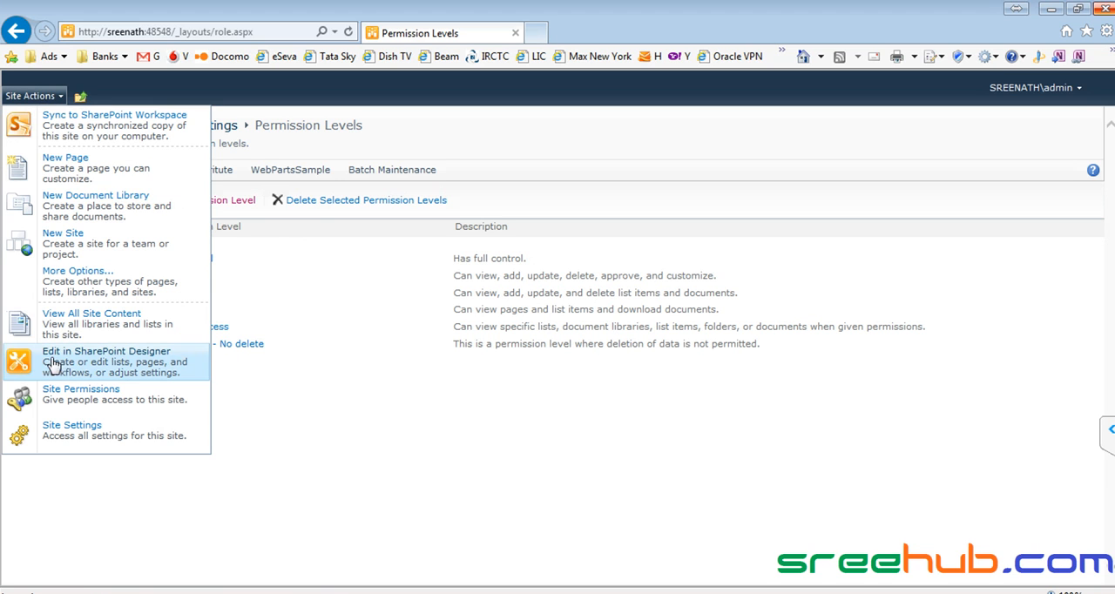
left_click(71, 392)
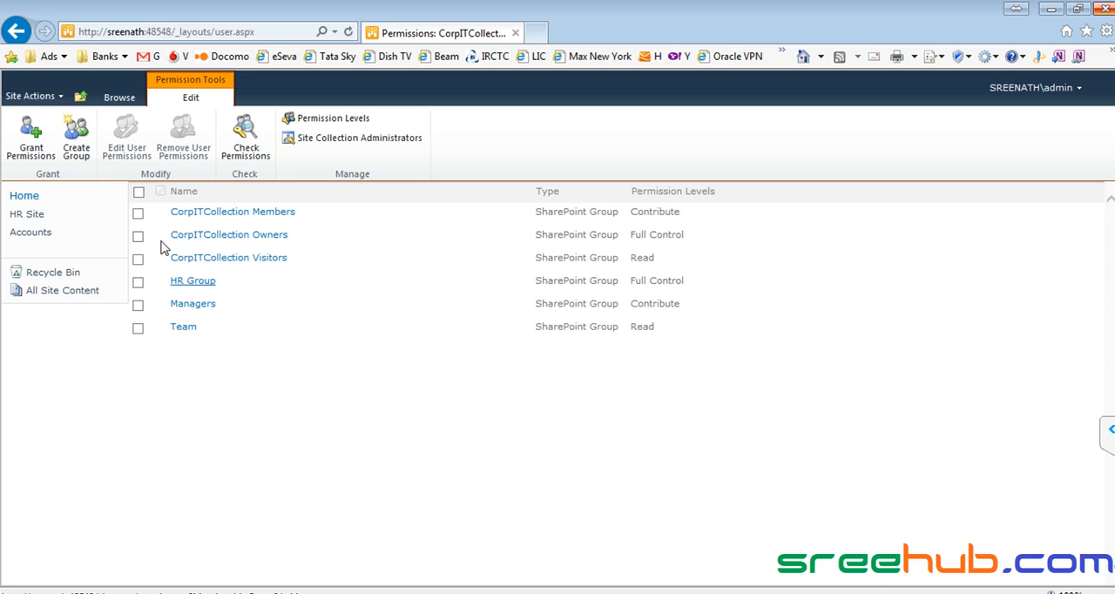
left_click(178, 306)
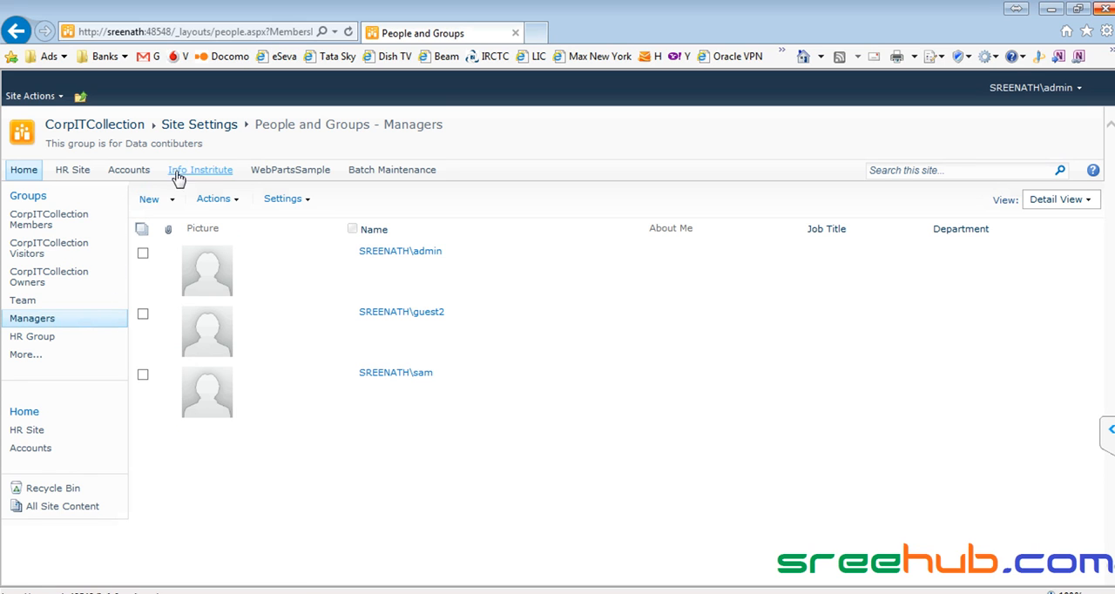
left_click(206, 129)
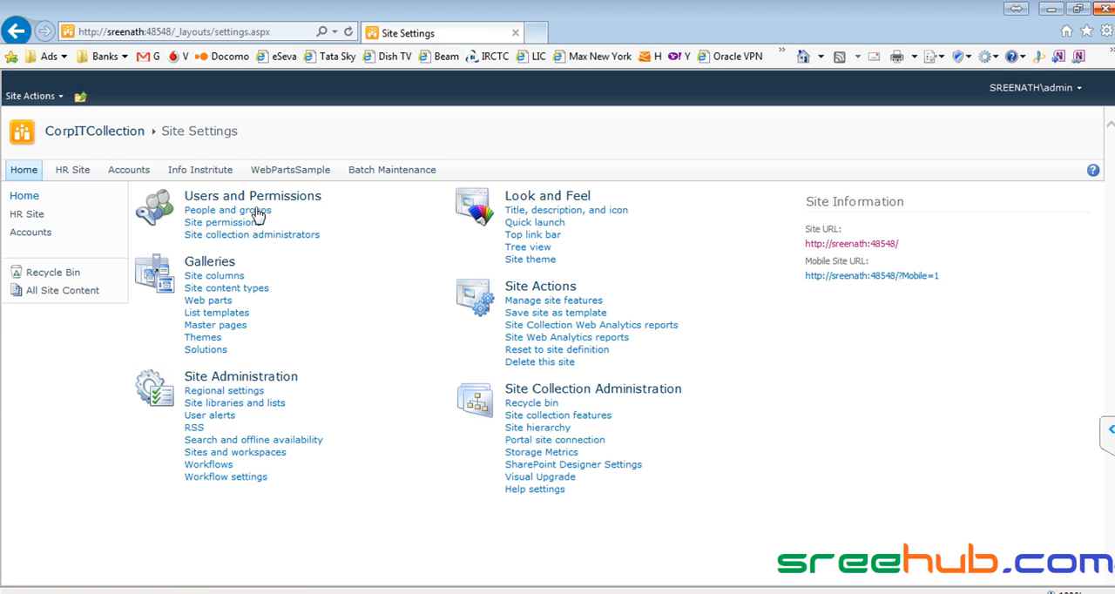
left_click(258, 213)
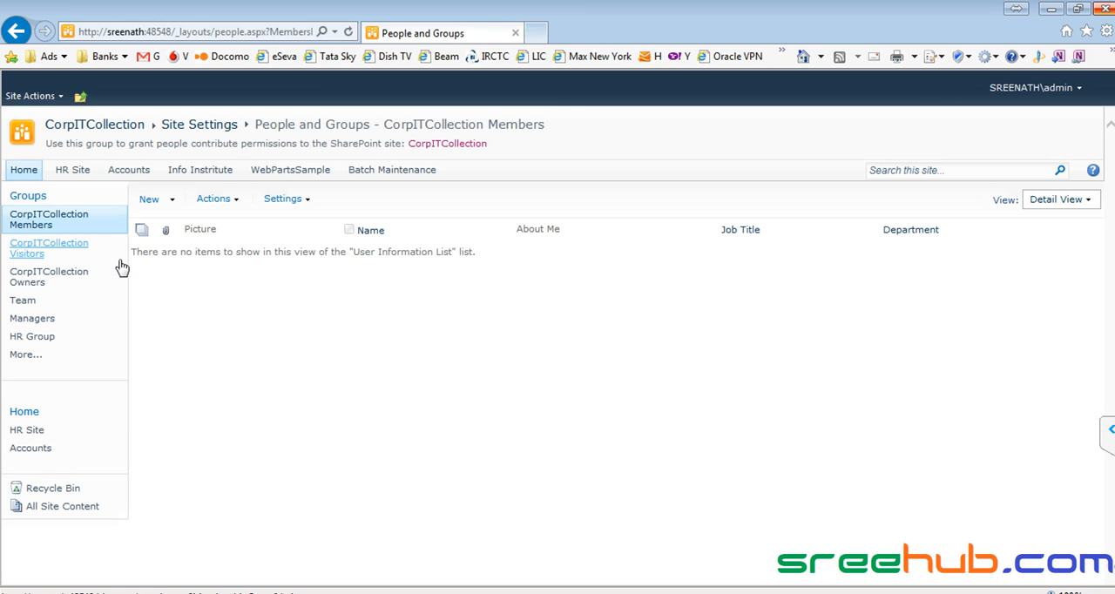
- Try to assign the "Contribute - No delete" permission level to the Managers group in the site permissions
left_click(37, 98)
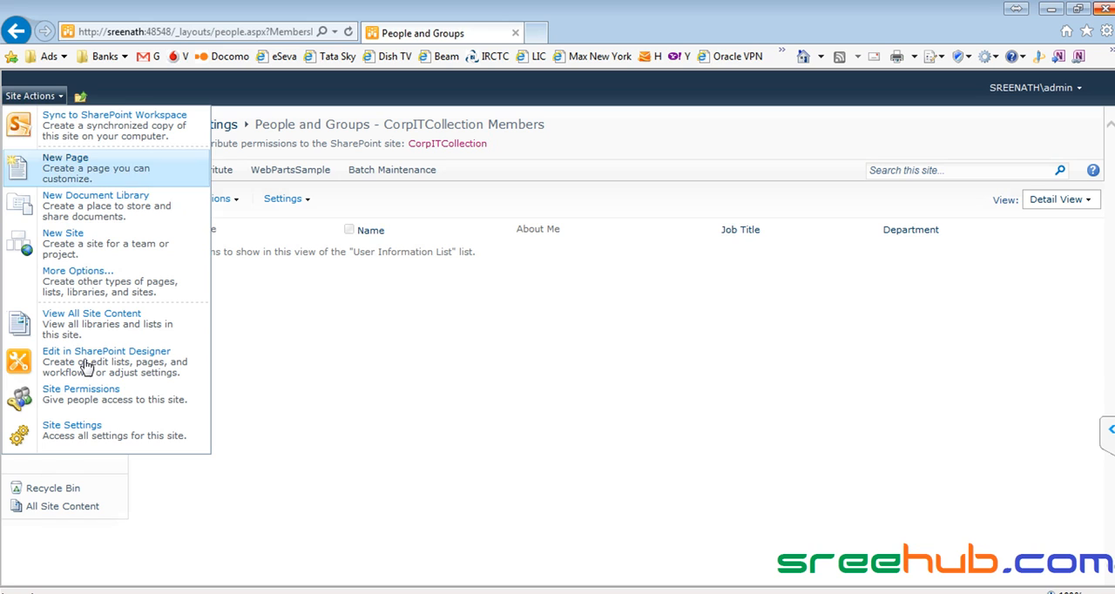
left_click(84, 393)
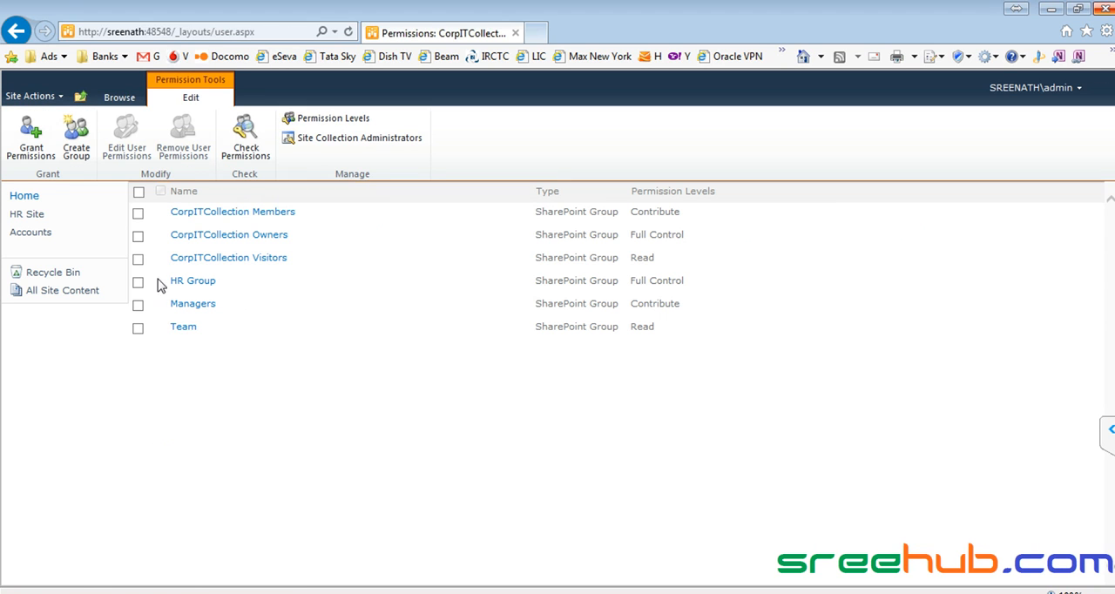
left_click(138, 306)
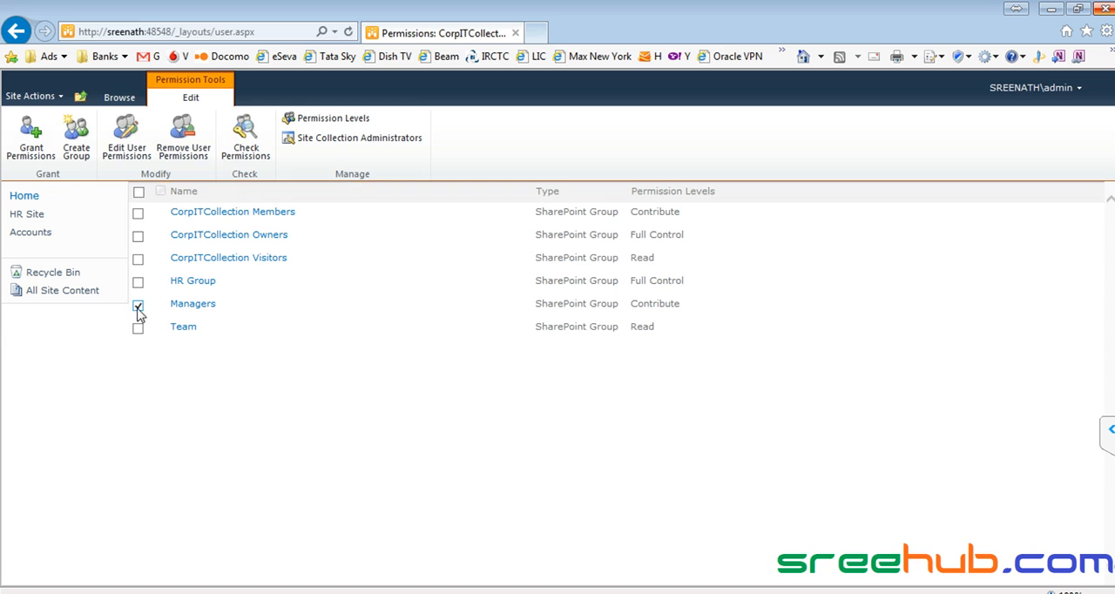
left_click(130, 148)
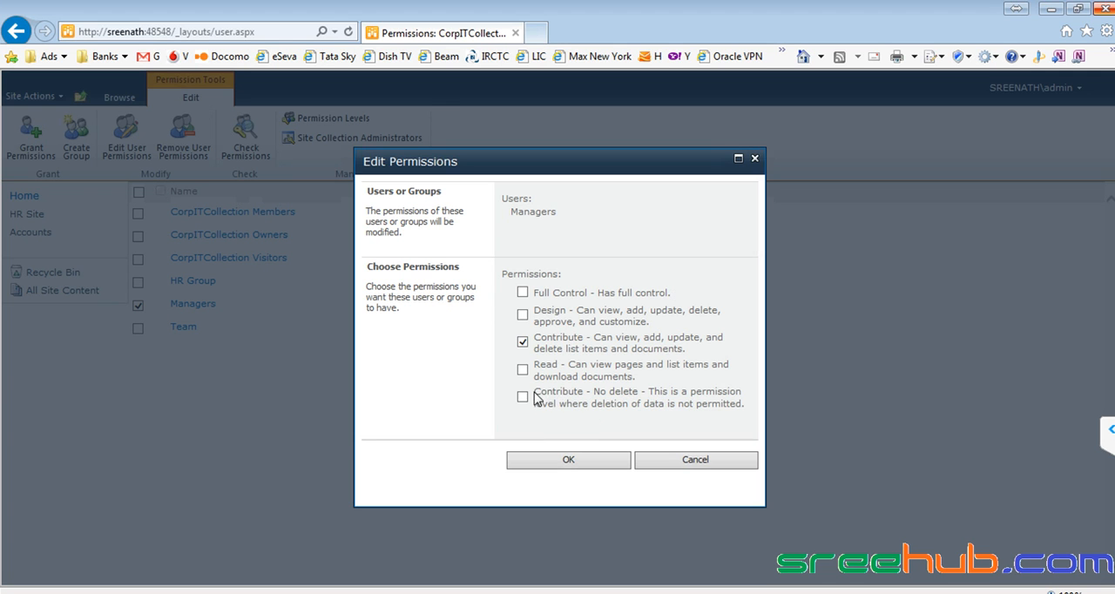
left_click_drag(535, 396, 633, 393)
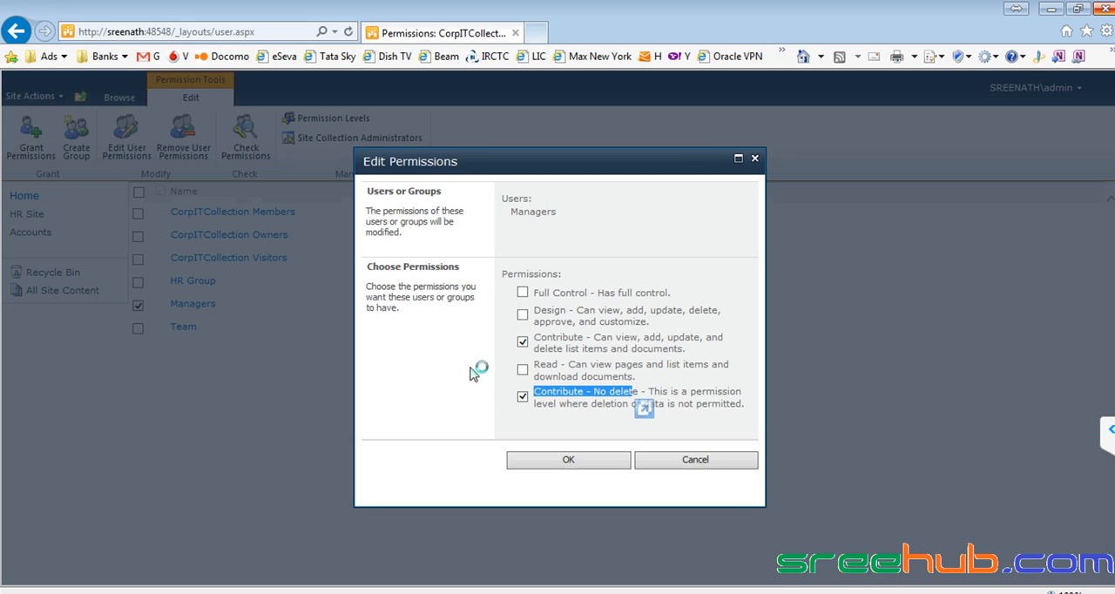
left_click(524, 397)
left_click(571, 460)
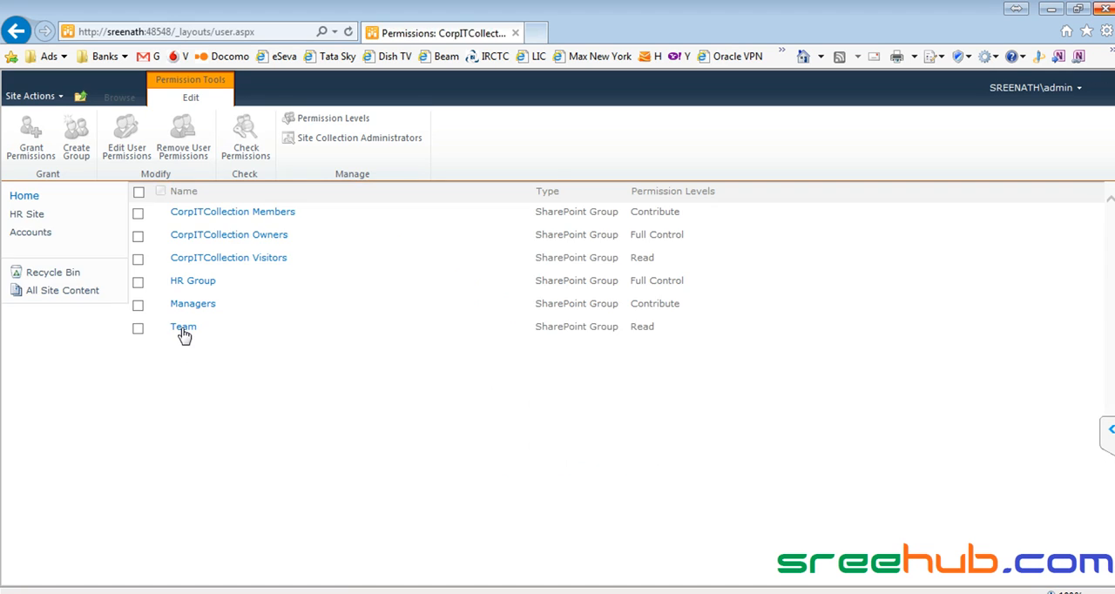
- Open the Managers group to view the users it contains
left_click(205, 306)
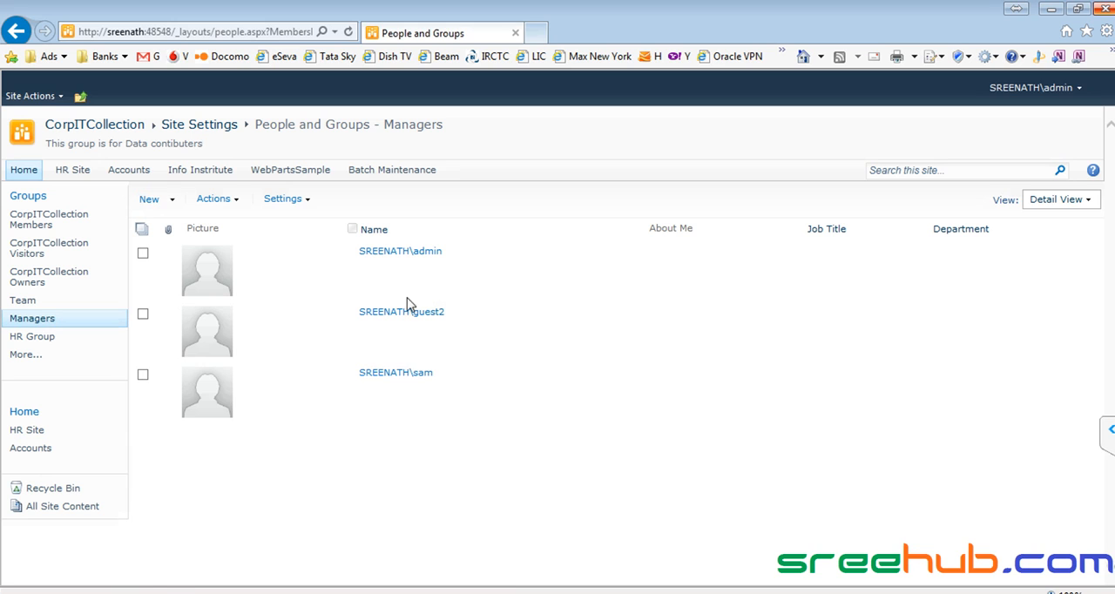
- Remove the guest2 user from the Managers group
left_click(143, 315)
left_click(233, 200)
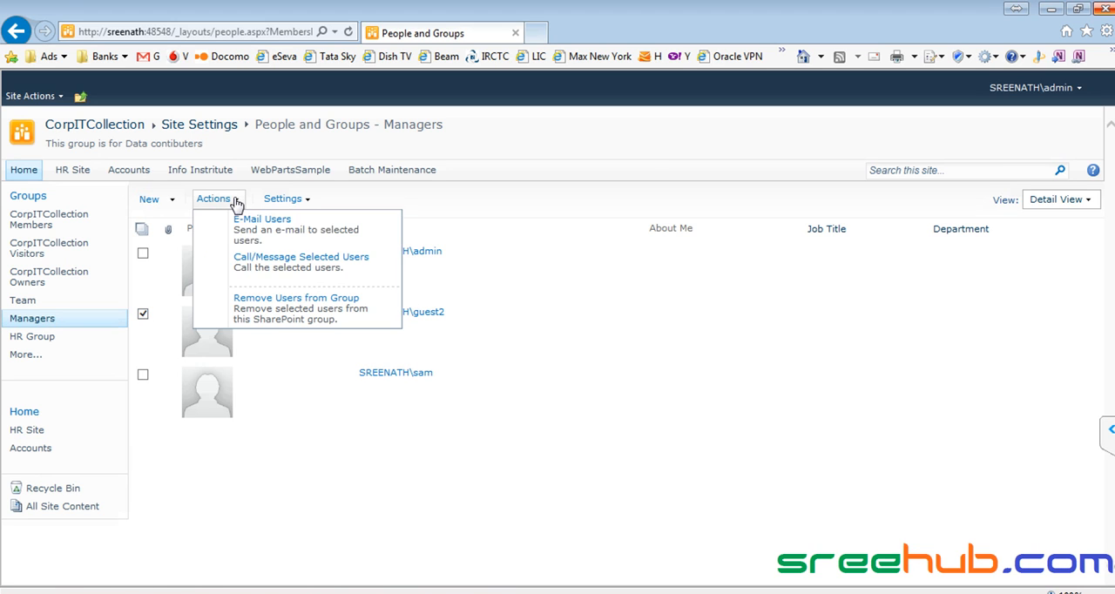
left_click(268, 296)
left_click(603, 386)
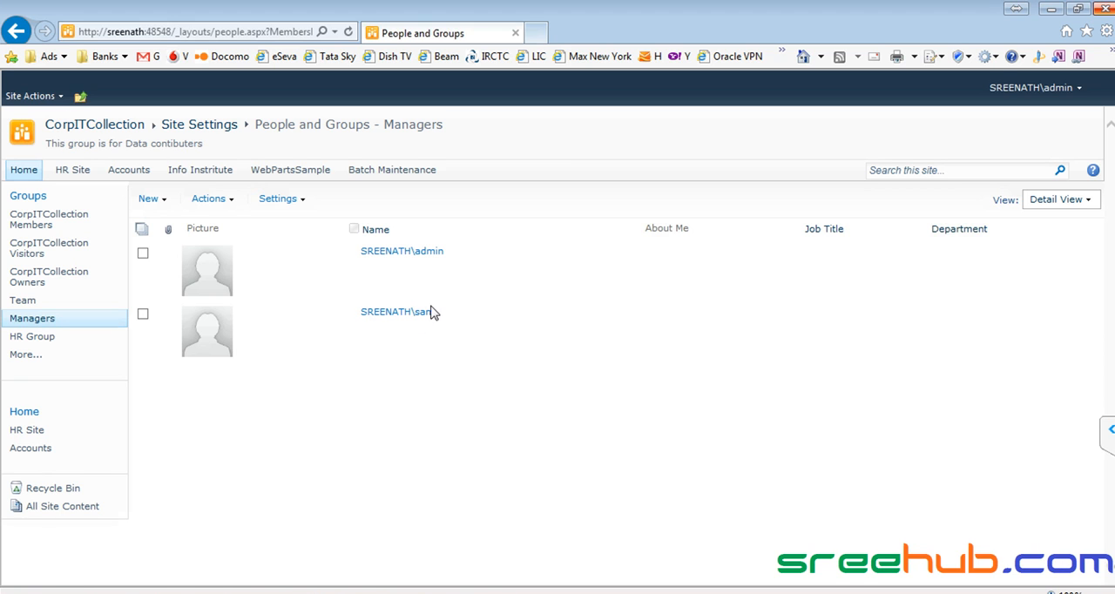
- Check which permission levels the remaining non-admin member of Managers has from the site permissions, and close the check
left_click(42, 97)
left_click(96, 389)
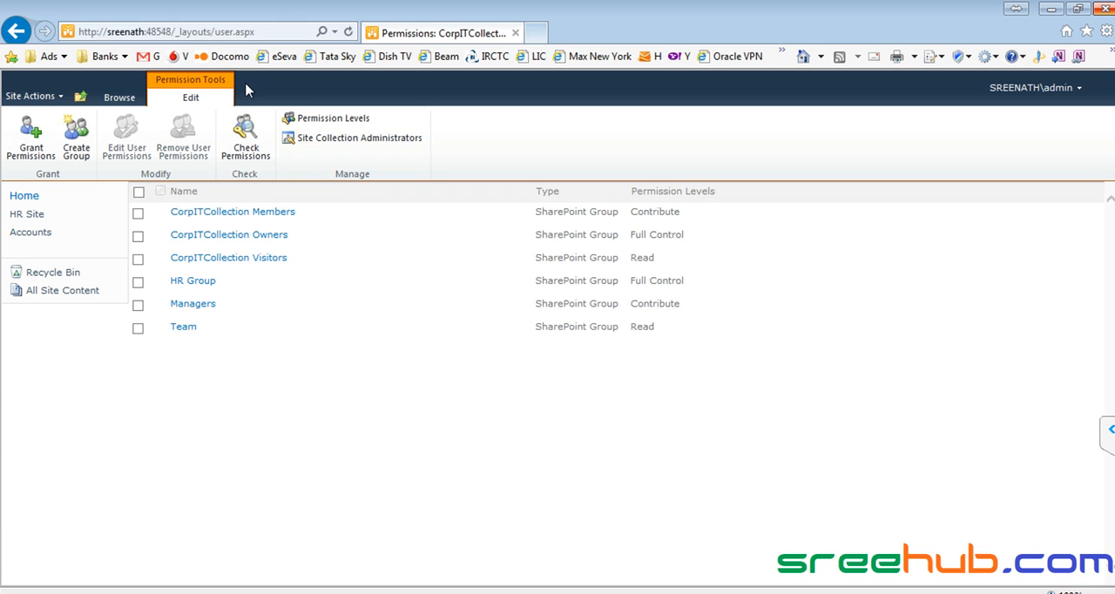
left_click(247, 132)
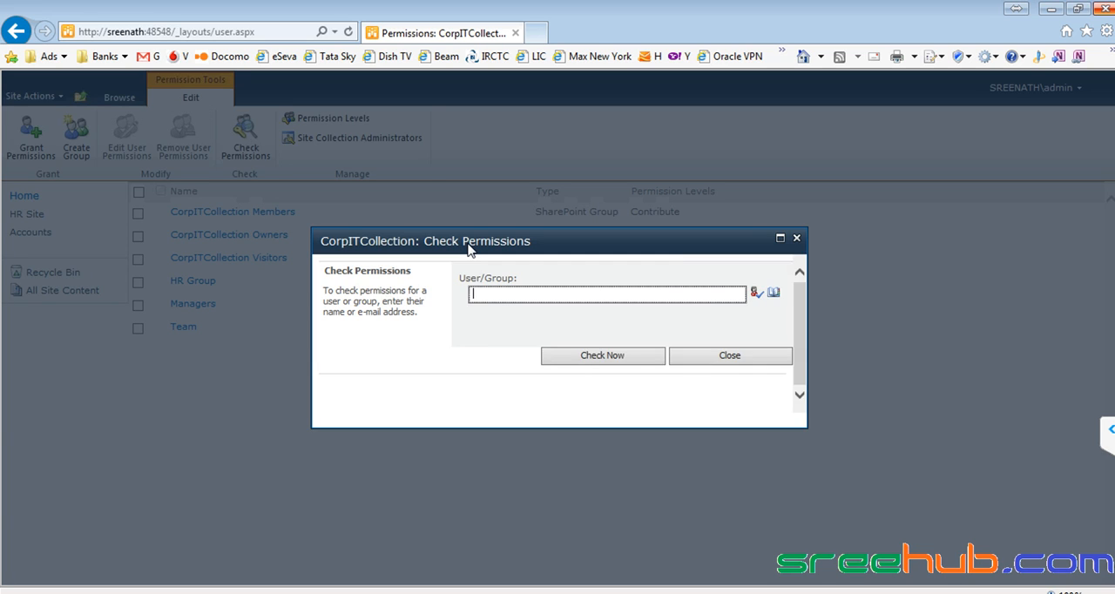
type("sam")
key("Return")
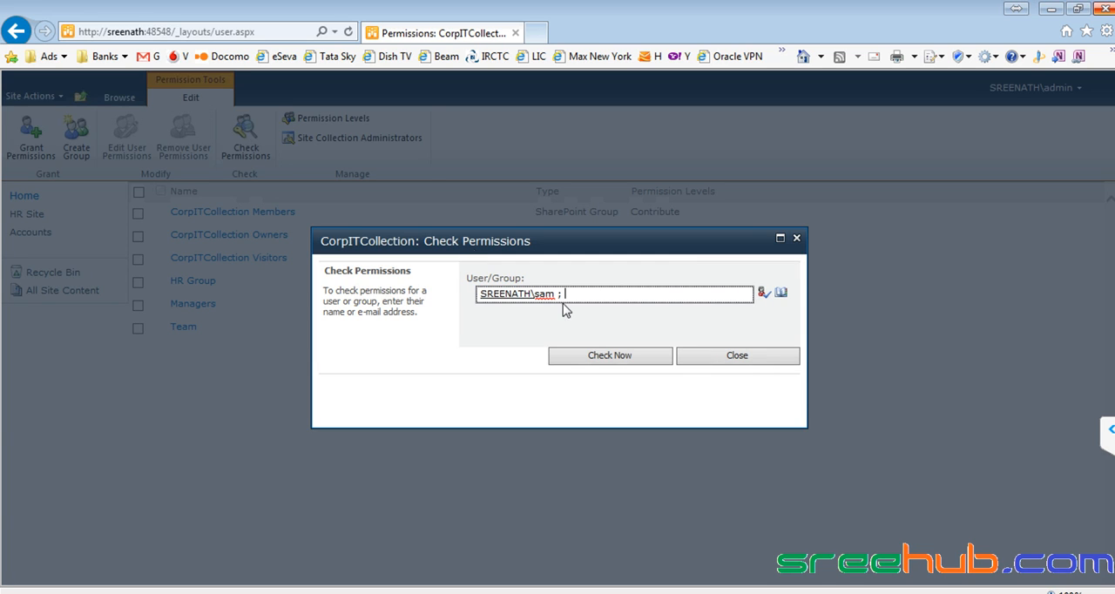
left_click(647, 359)
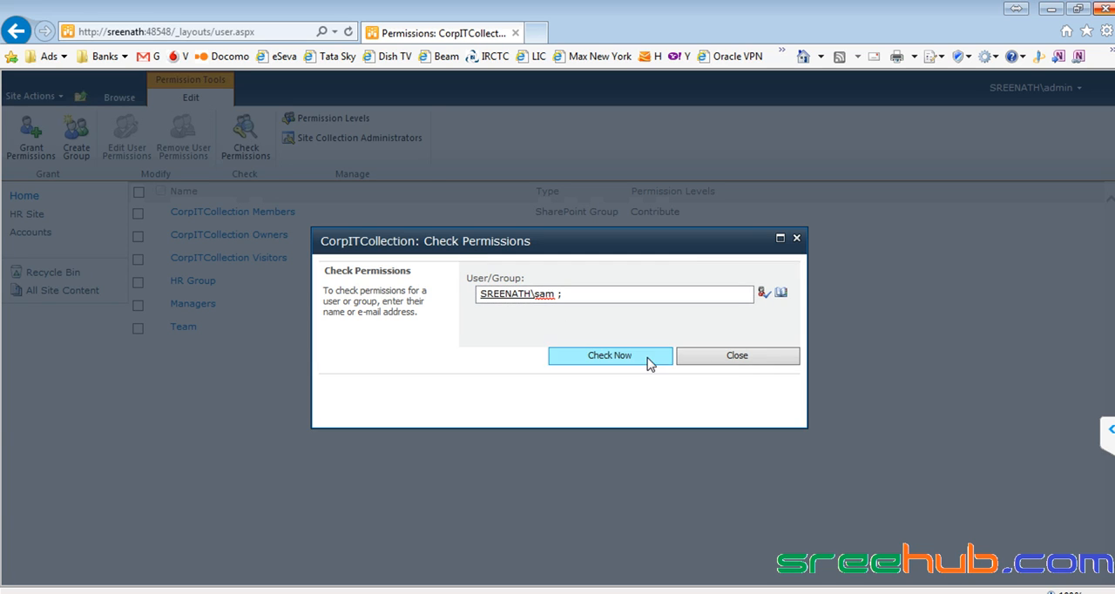
left_click(649, 362)
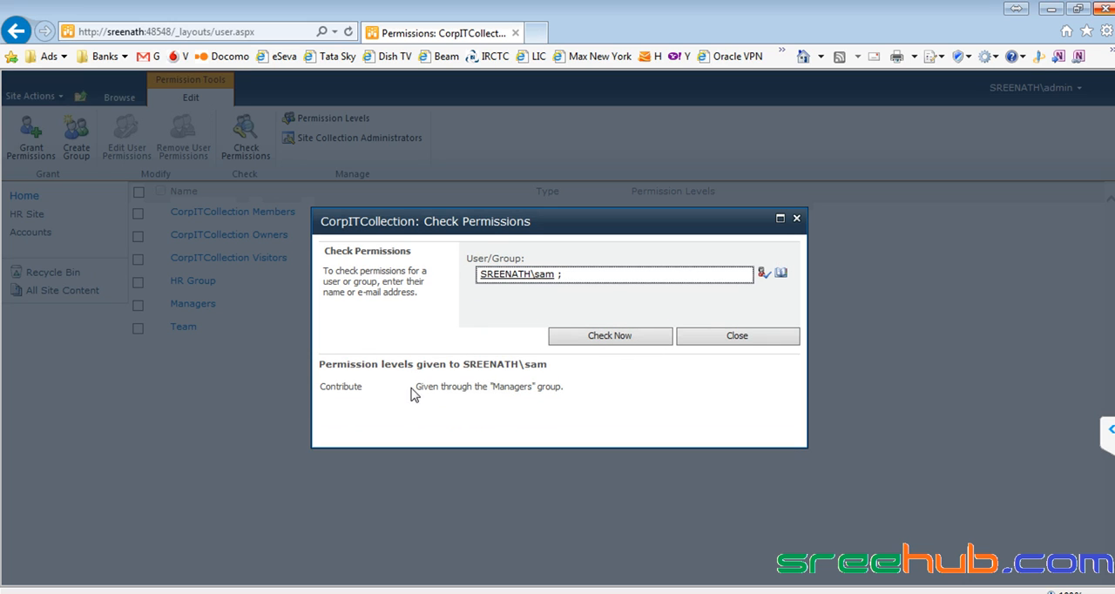
left_click_drag(362, 389, 336, 388)
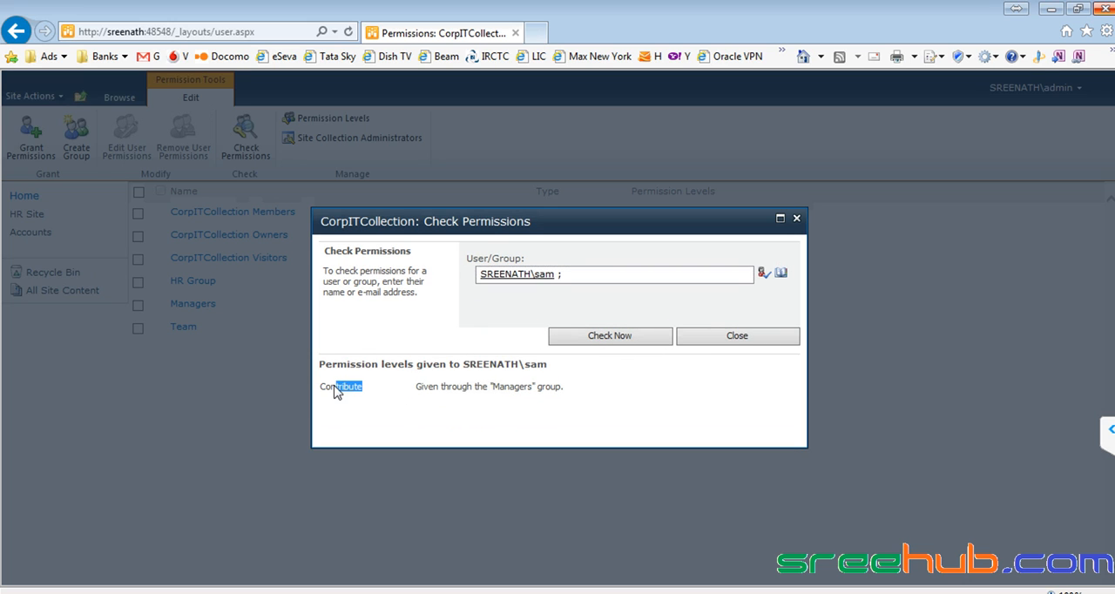
left_click(795, 219)
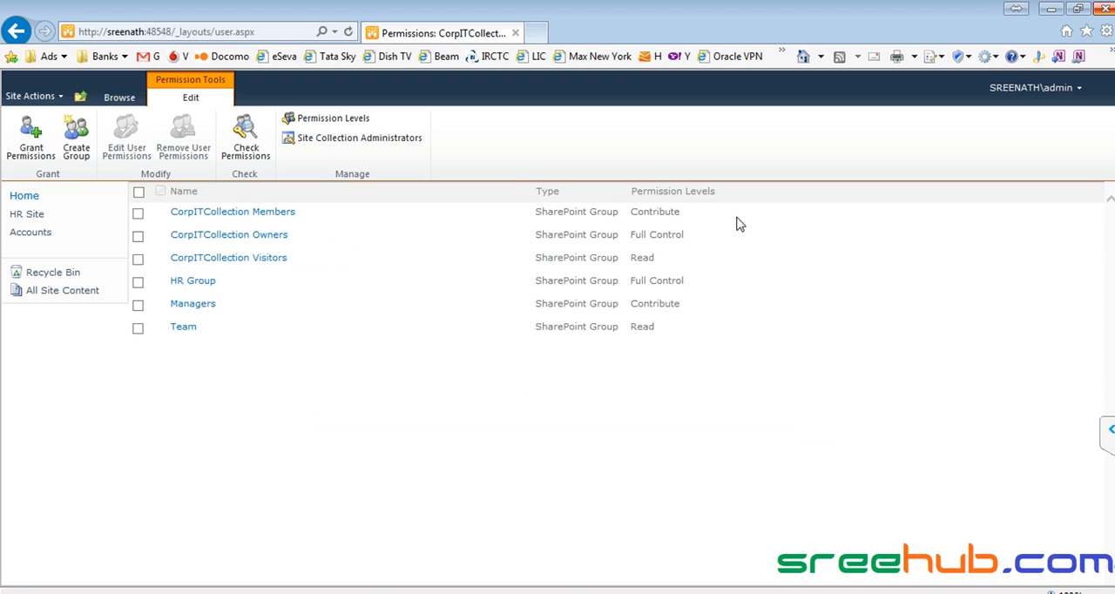
- Switch to Chrome and load the same SharePoint site's root address on port 48548
left_click(168, 31)
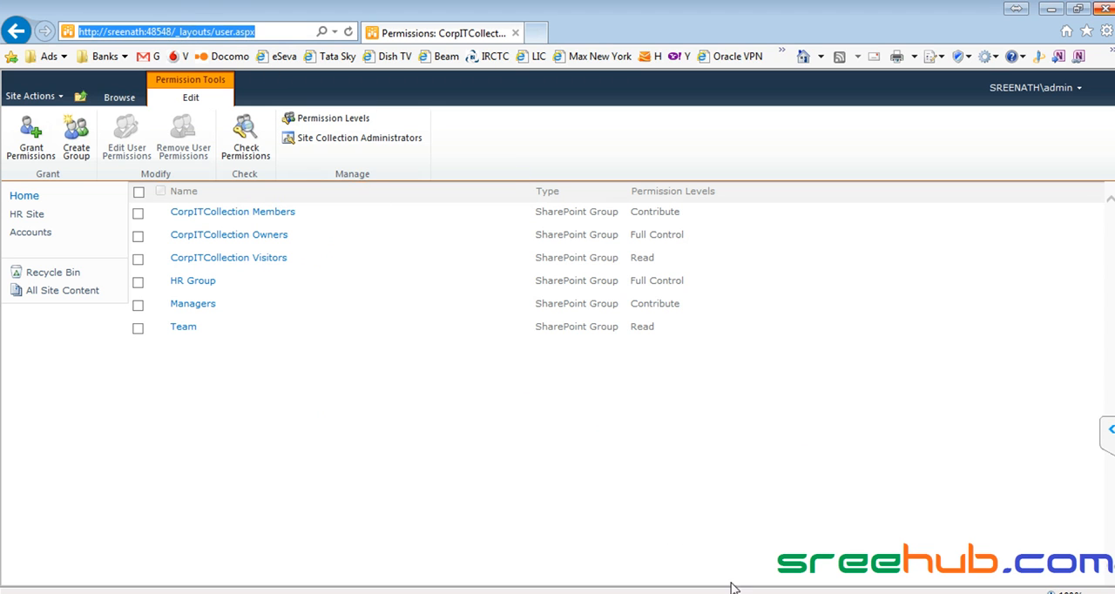
key("alt+Tab")
left_click(204, 35)
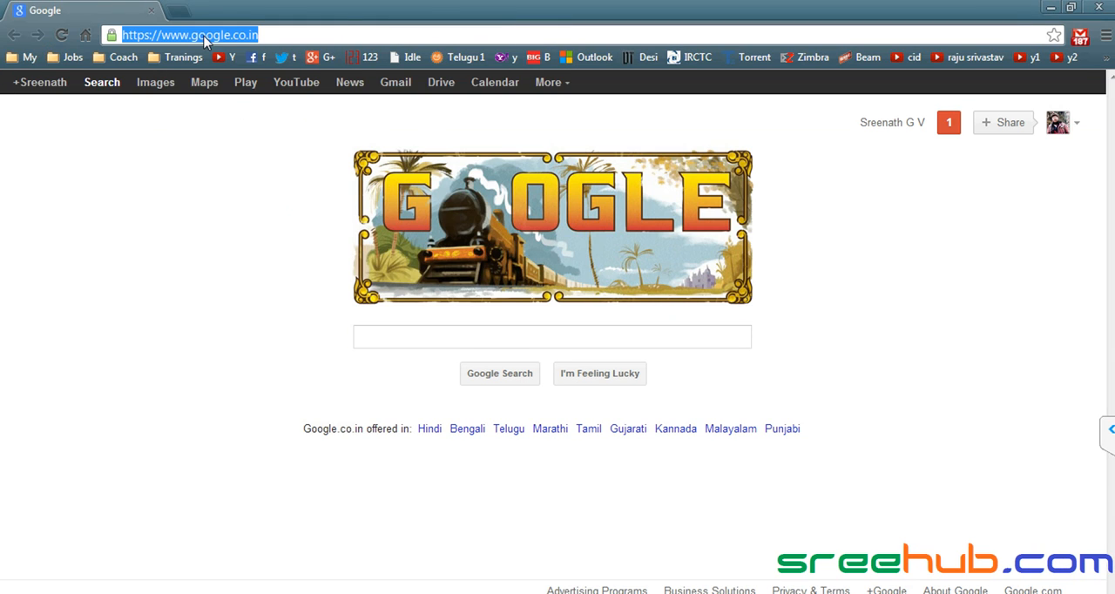
type("s")
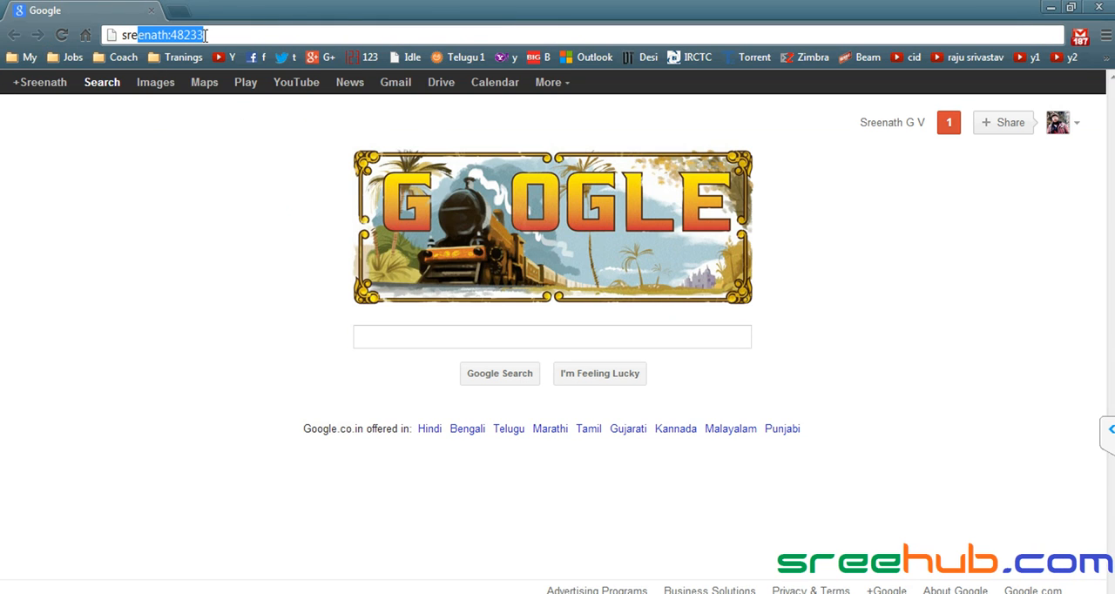
type("re")
key("BackSpace")
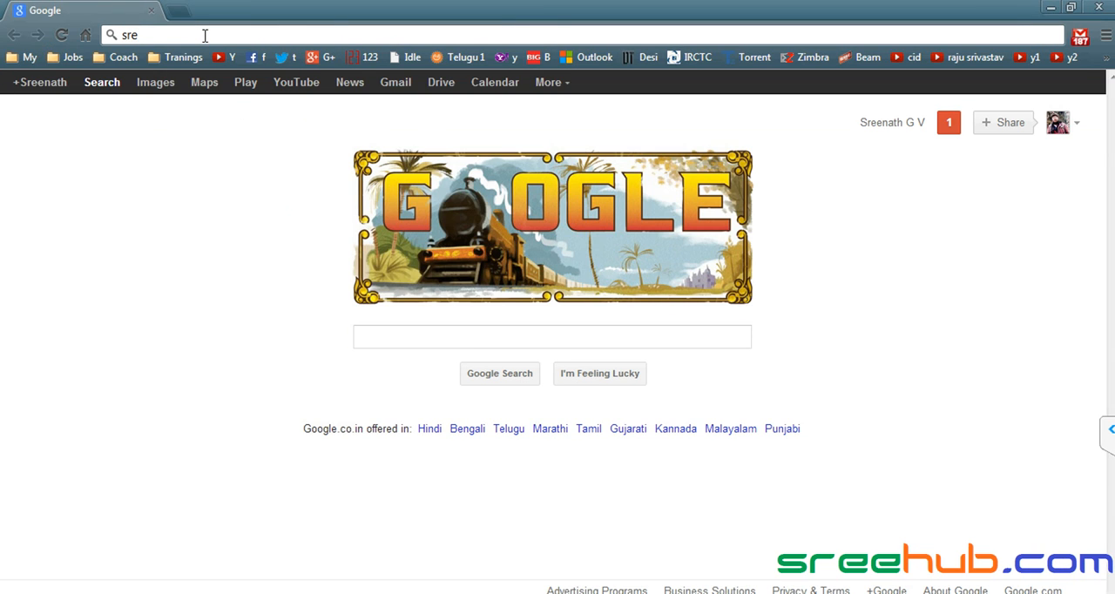
type("enath:48233233")
key("Return")
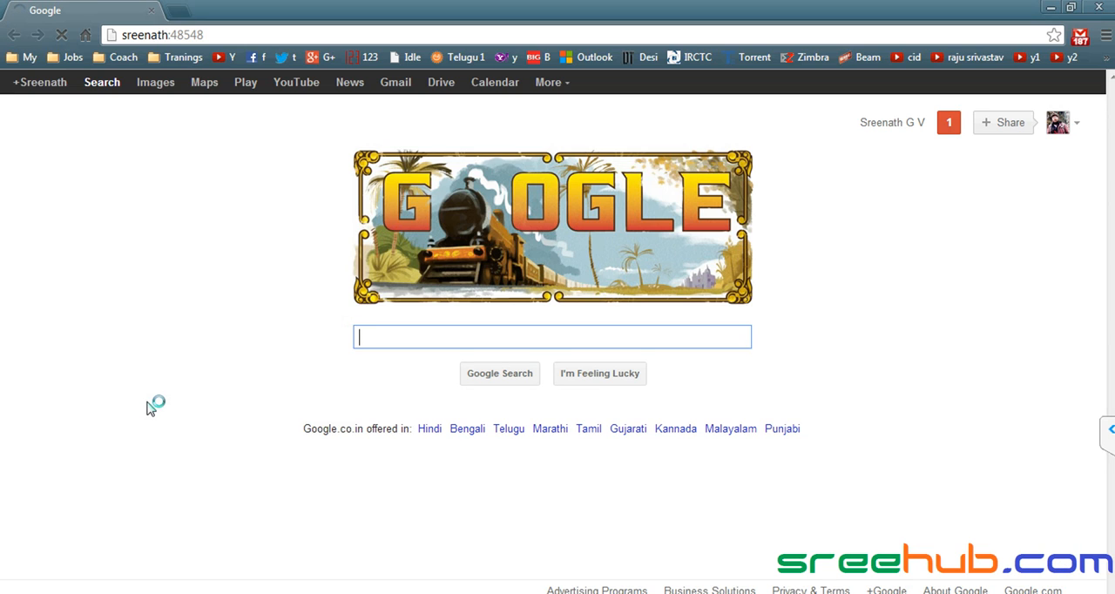
- Switch back to Internet Explorer and open the Managers group's permission choices in the site permissions
key("alt+Tab")
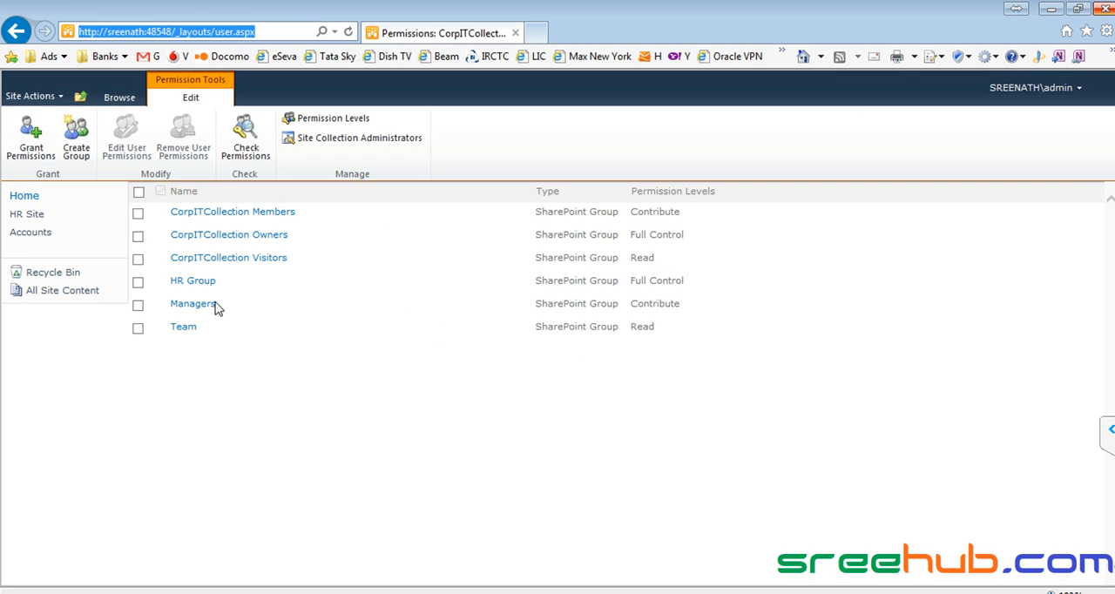
left_click(202, 284)
left_click(139, 306)
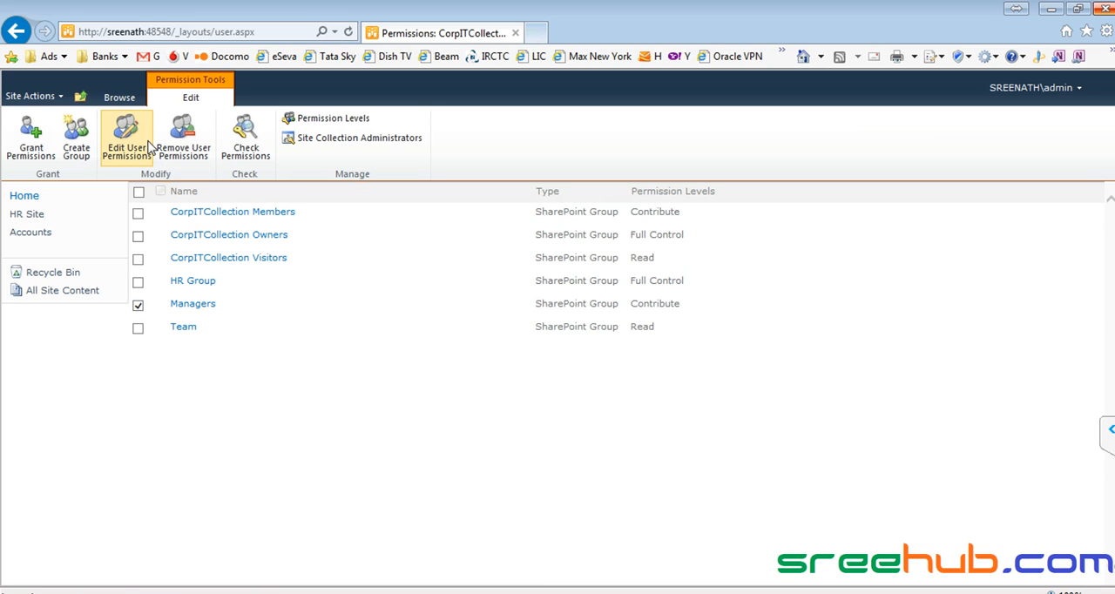
left_click(126, 144)
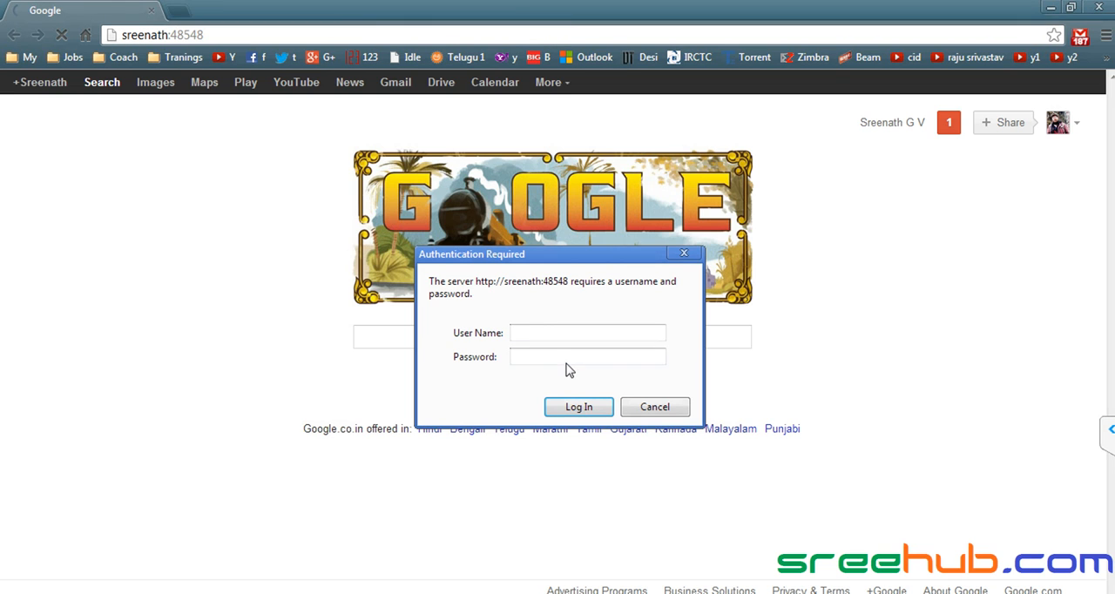
- Sign in to the site in Chrome as the non-admin Managers member with the account password, and open the Info Instritute site
left_click(540, 335)
key("Return")
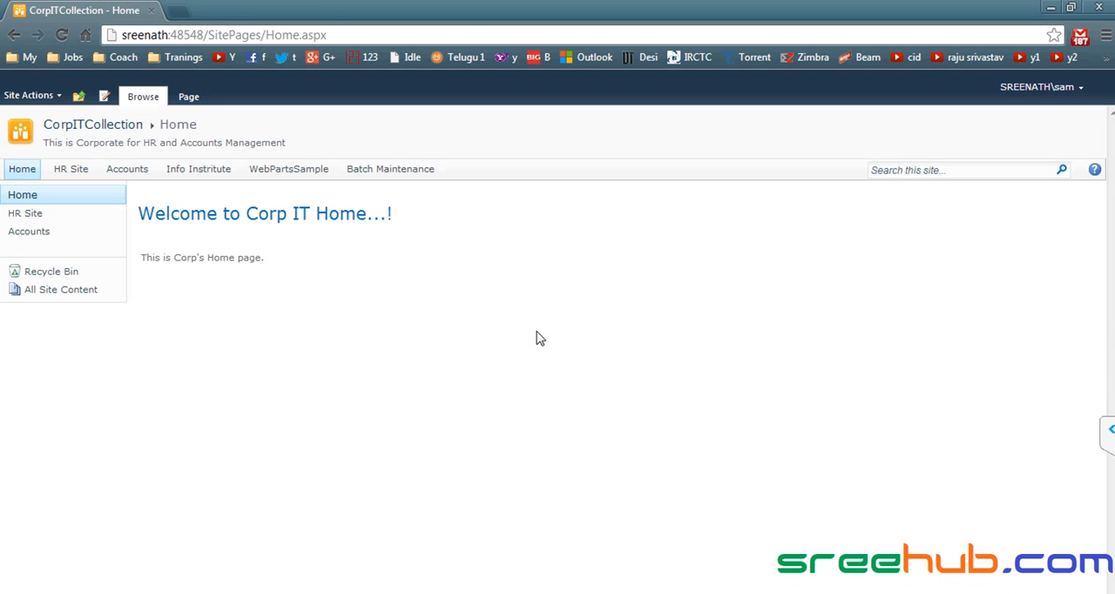
left_click(209, 172)
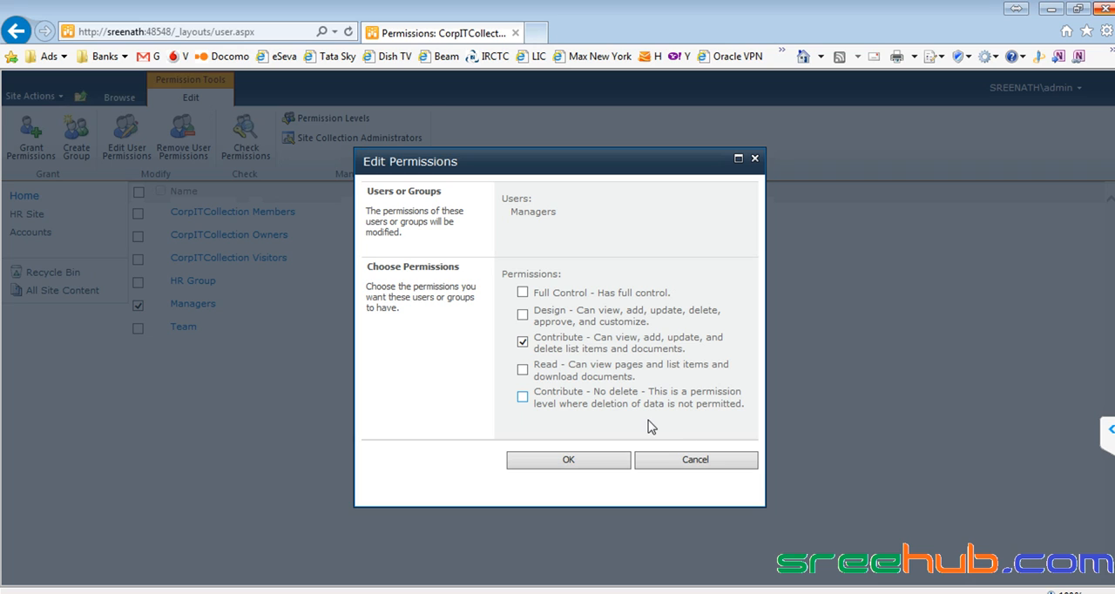
- Cancel the permission edit for the Managers group and open the Courses list in Chrome
left_click(723, 463)
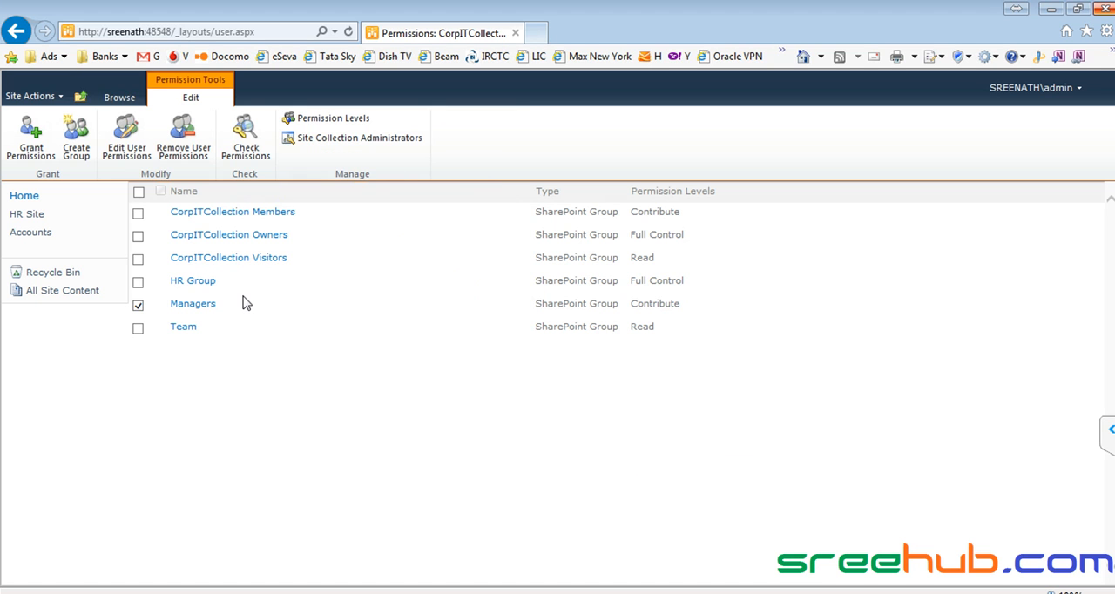
left_click(756, 592)
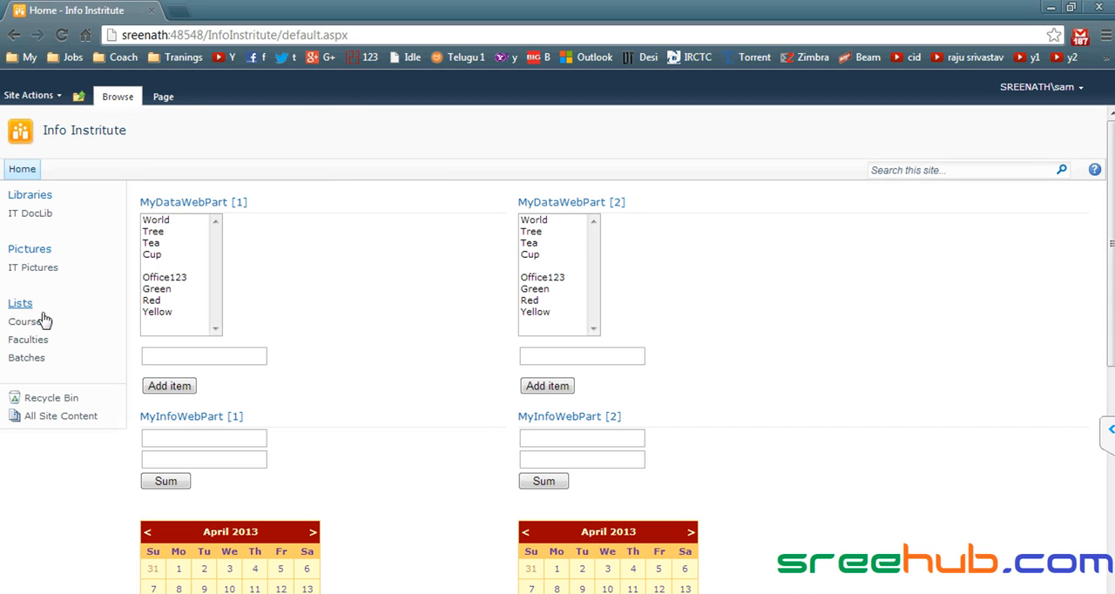
left_click(36, 322)
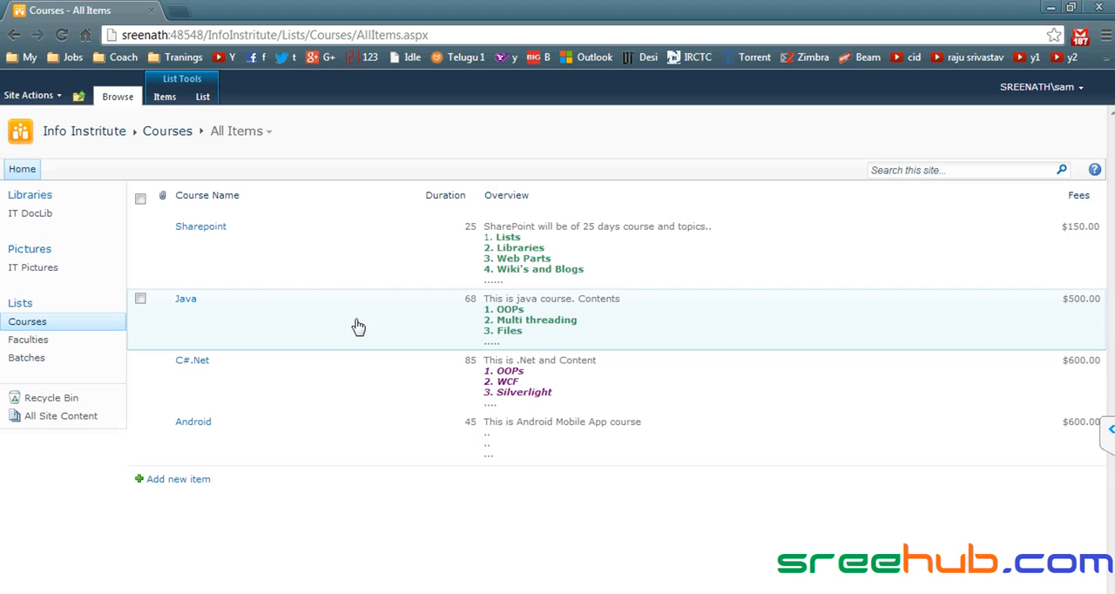
- Examine the item actions available to this member for the Java and Sharepoint courses, along with the list commands
mouse_move(344, 327)
left_click(344, 324)
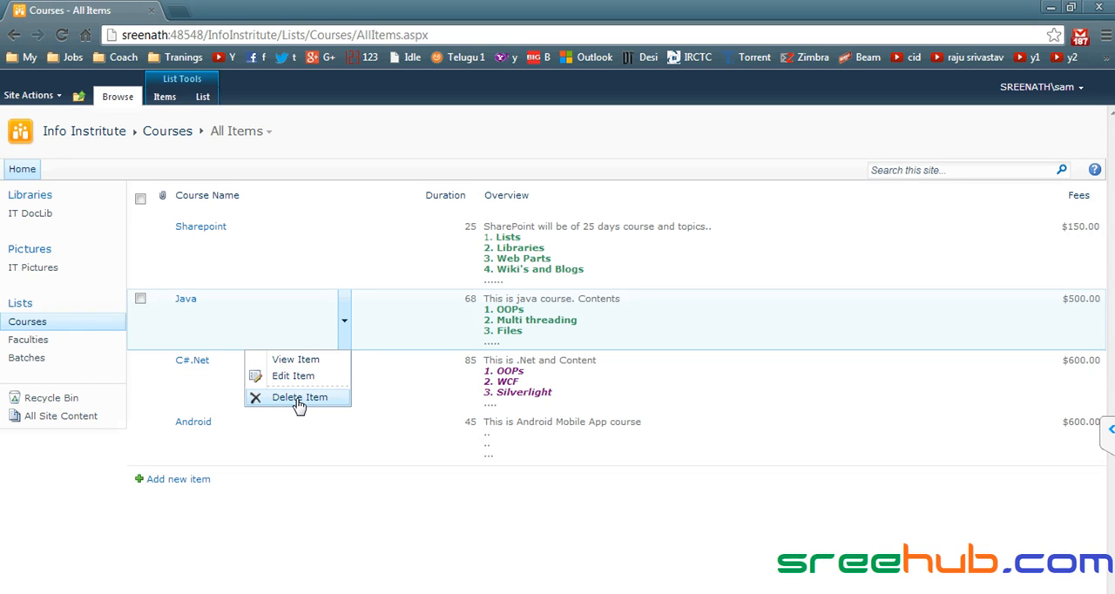
left_click(209, 99)
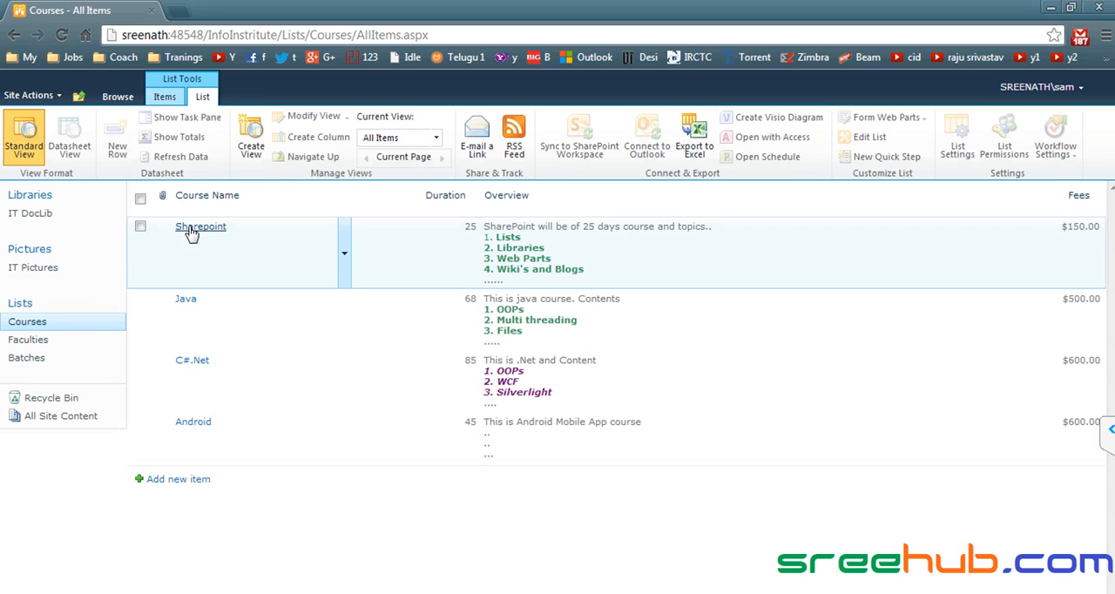
left_click(140, 226)
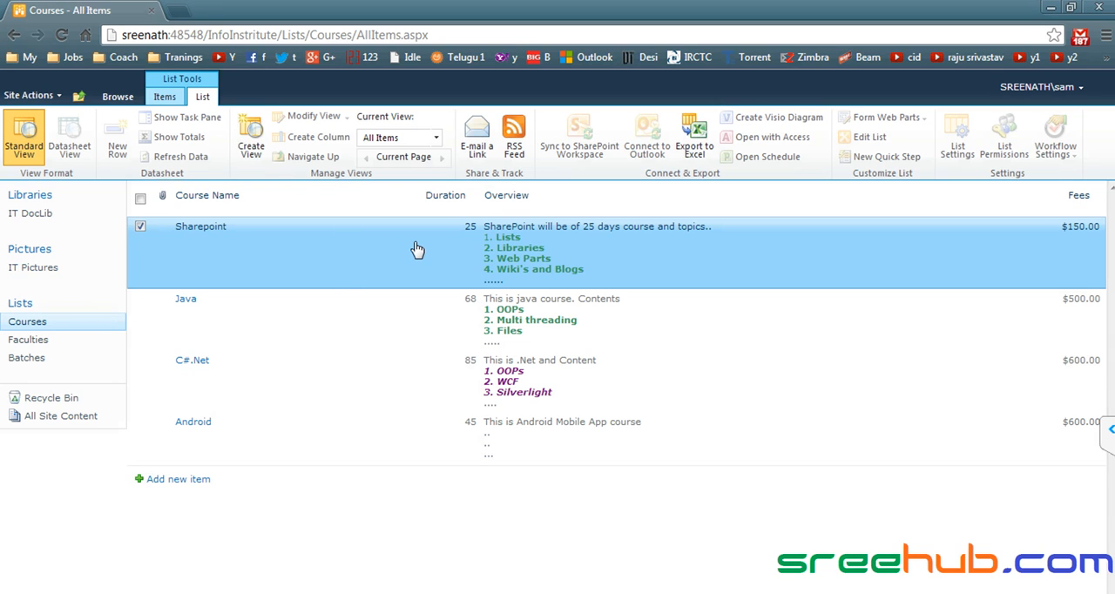
left_click(165, 97)
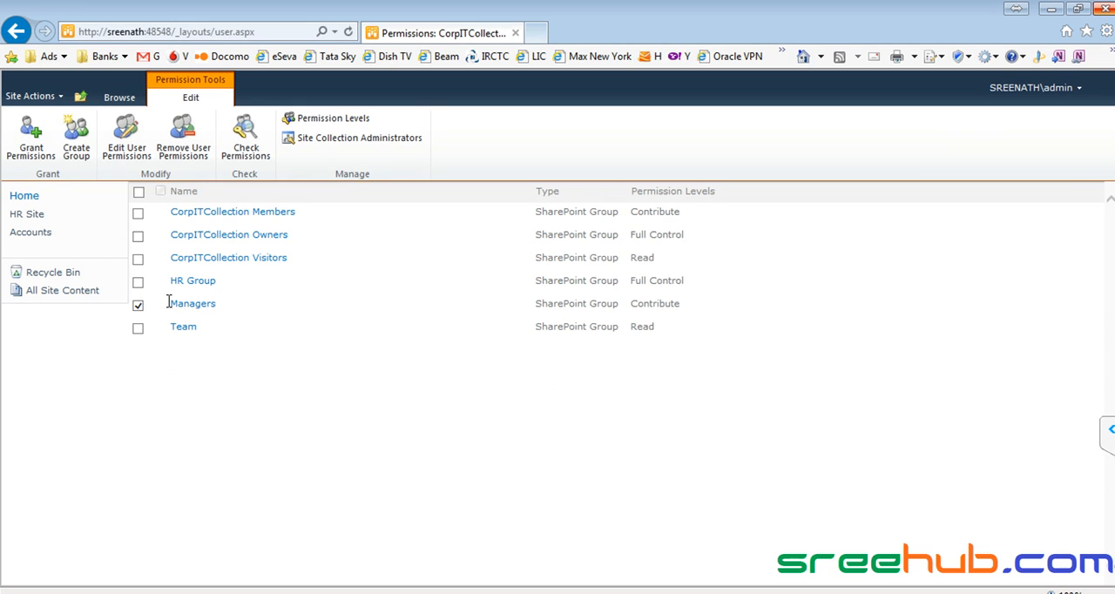
- Switch to Internet Explorer and replace the Managers group's Contribute permission with "Contribute - No delete"
left_click(120, 146)
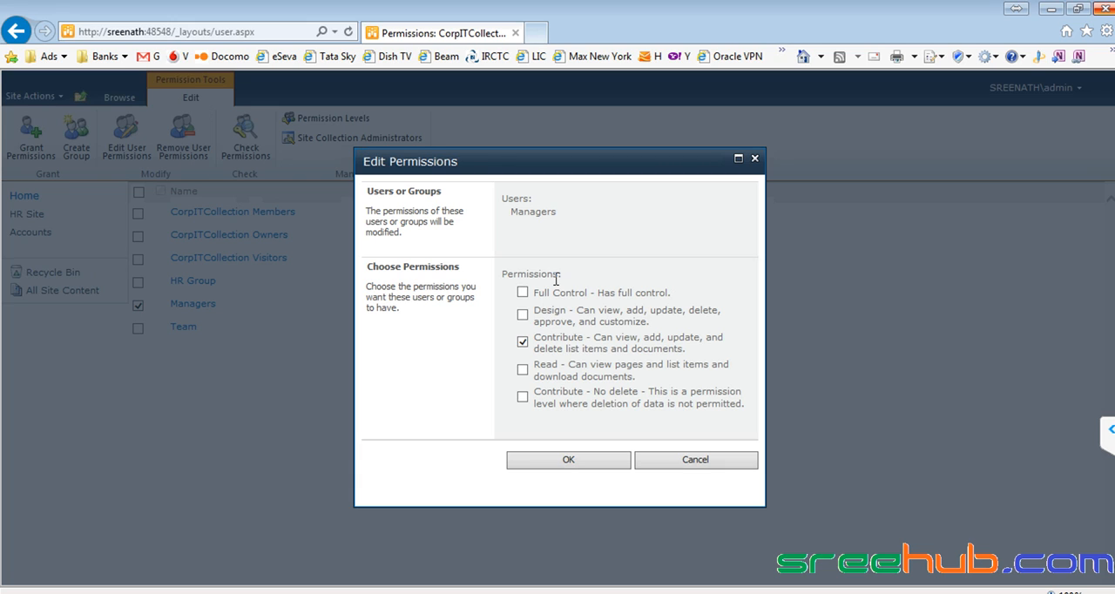
left_click(524, 397)
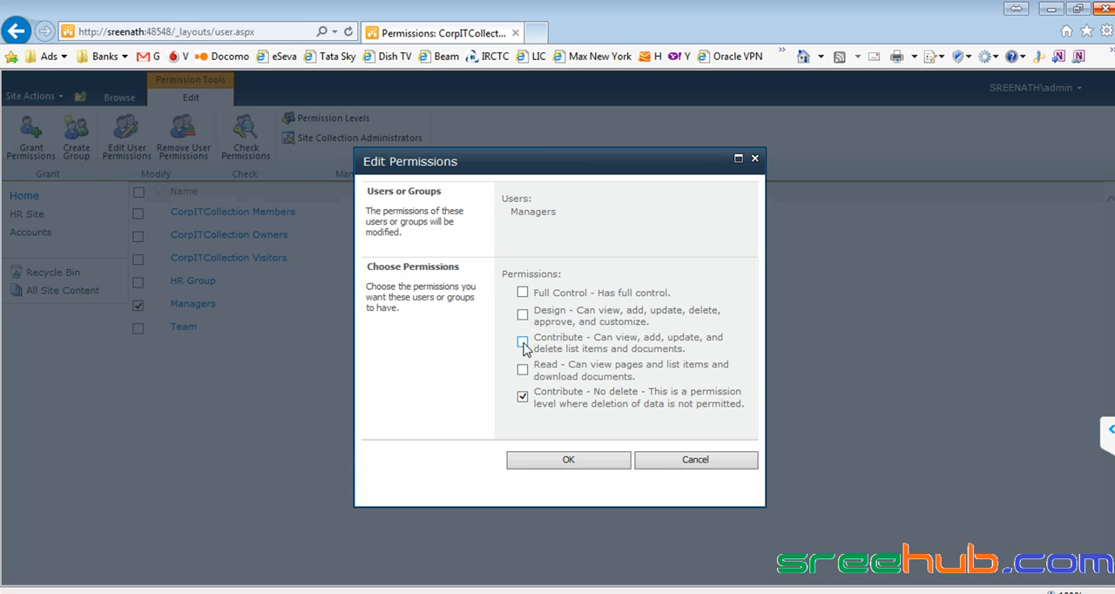
left_click(561, 462)
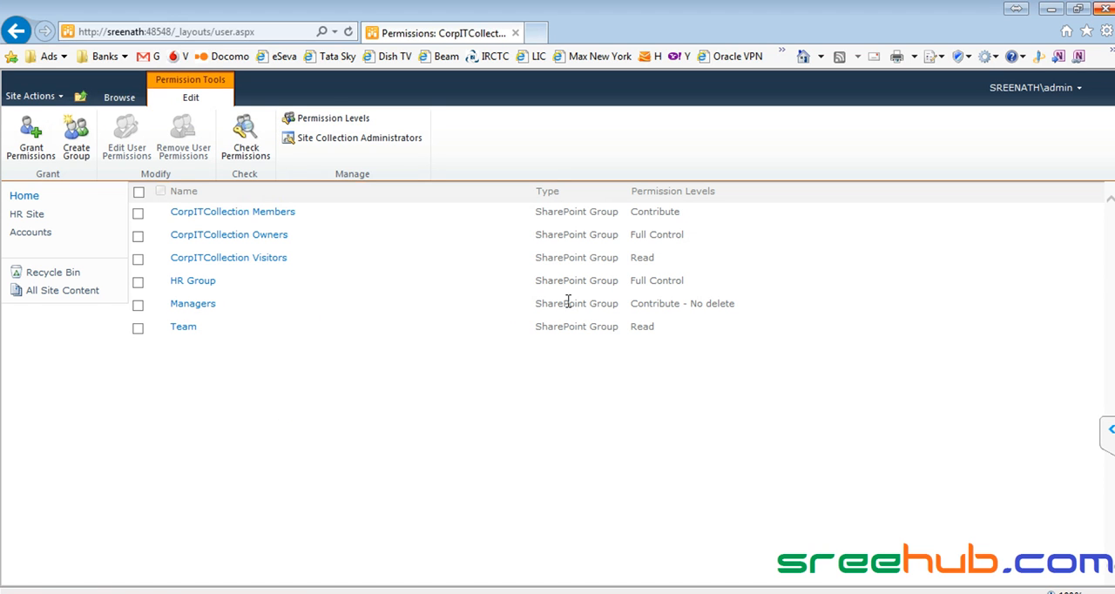
left_click_drag(634, 303, 753, 303)
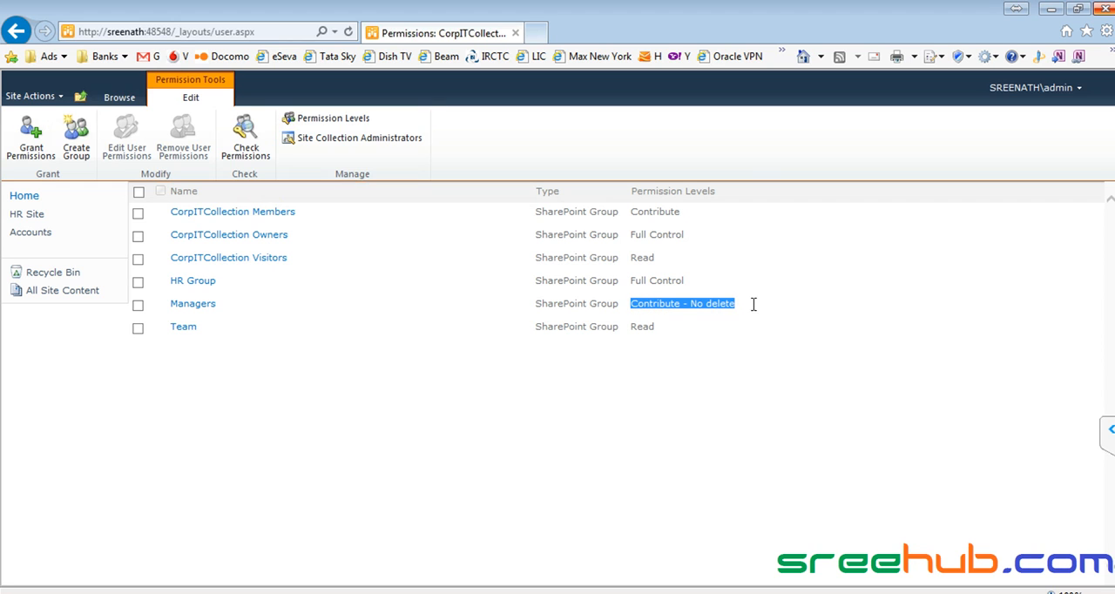
- Recheck the non-admin Managers member's permissions to see the level given and the group granting it
left_click(240, 144)
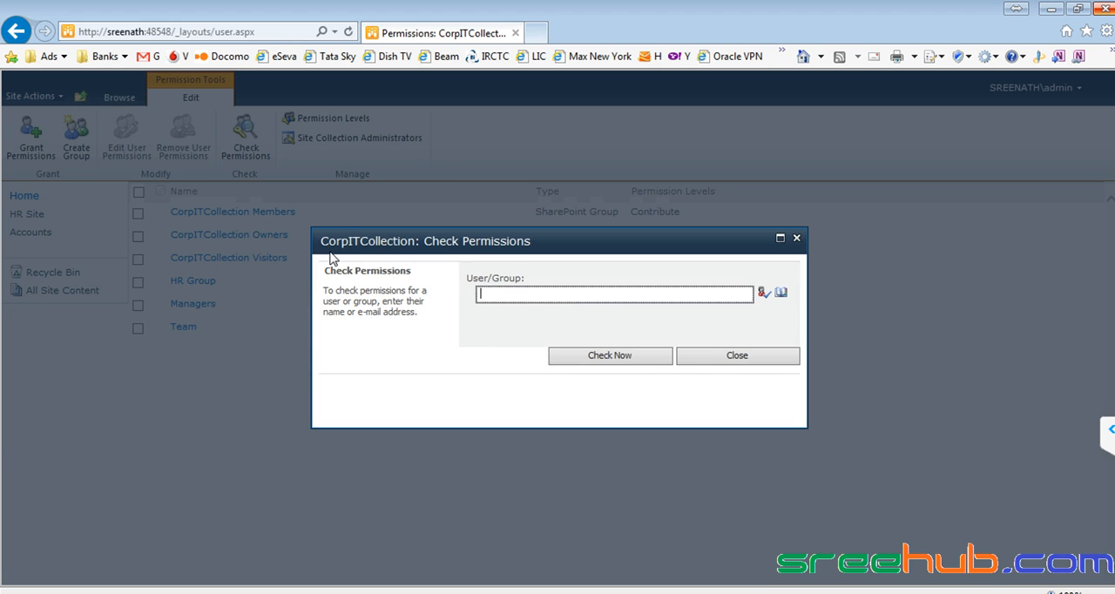
type("sam")
key("ctrl+k")
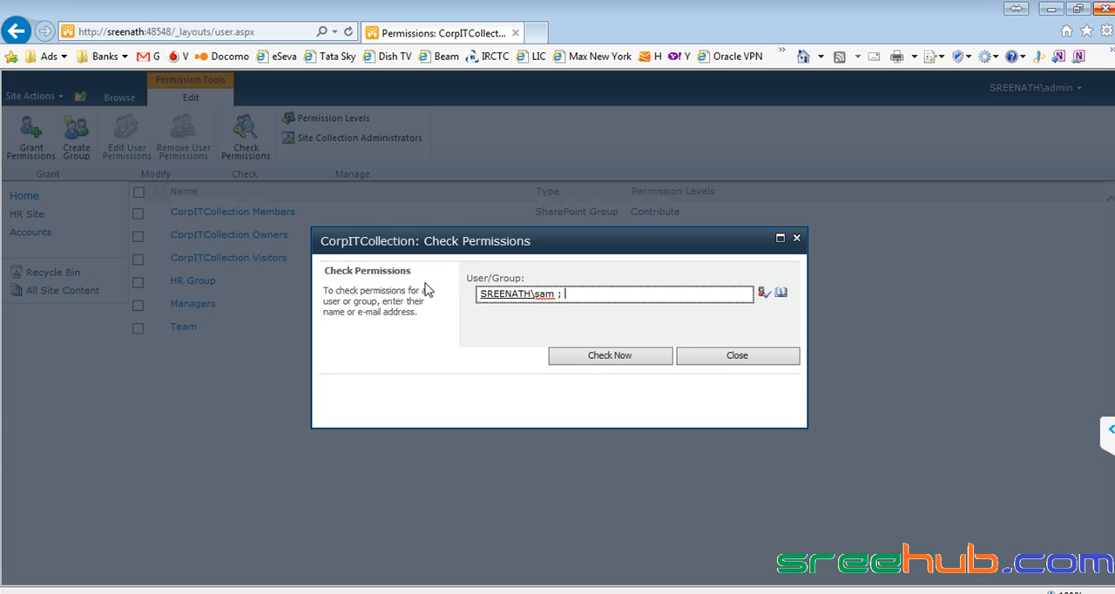
left_click(590, 355)
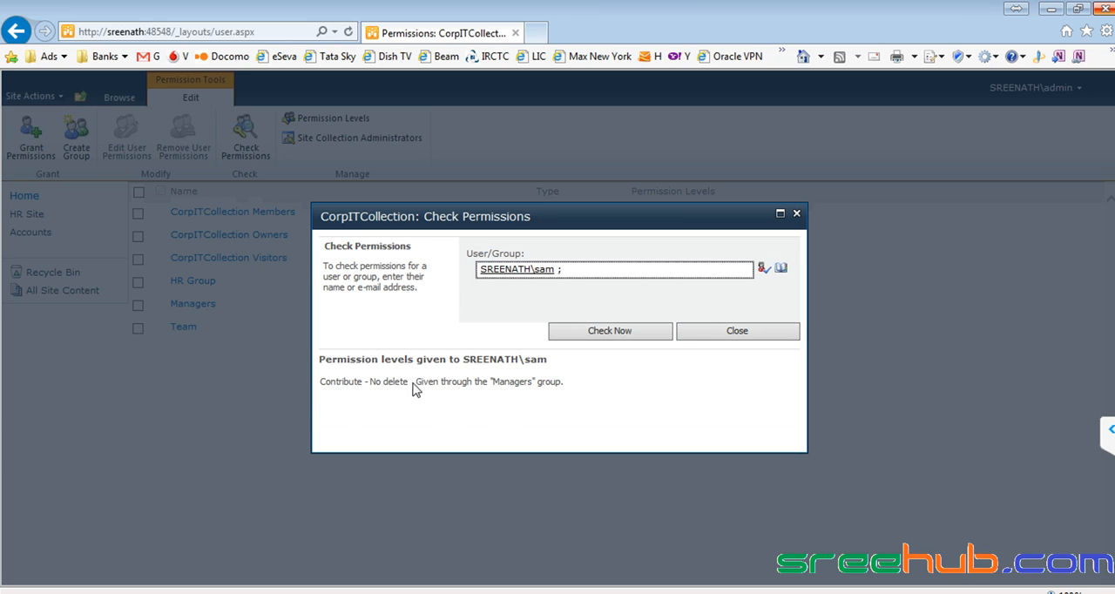
left_click_drag(493, 381, 534, 381)
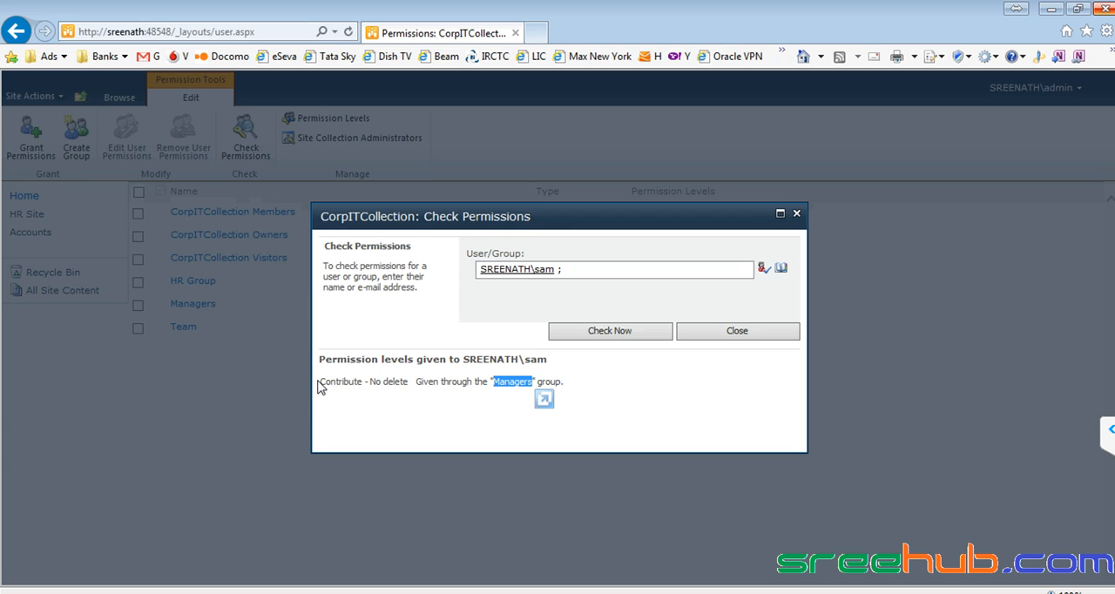
- Close the permission check, switch to Chrome, and inspect the item actions available for Batch1 in the Batches list
left_click_drag(320, 386, 408, 391)
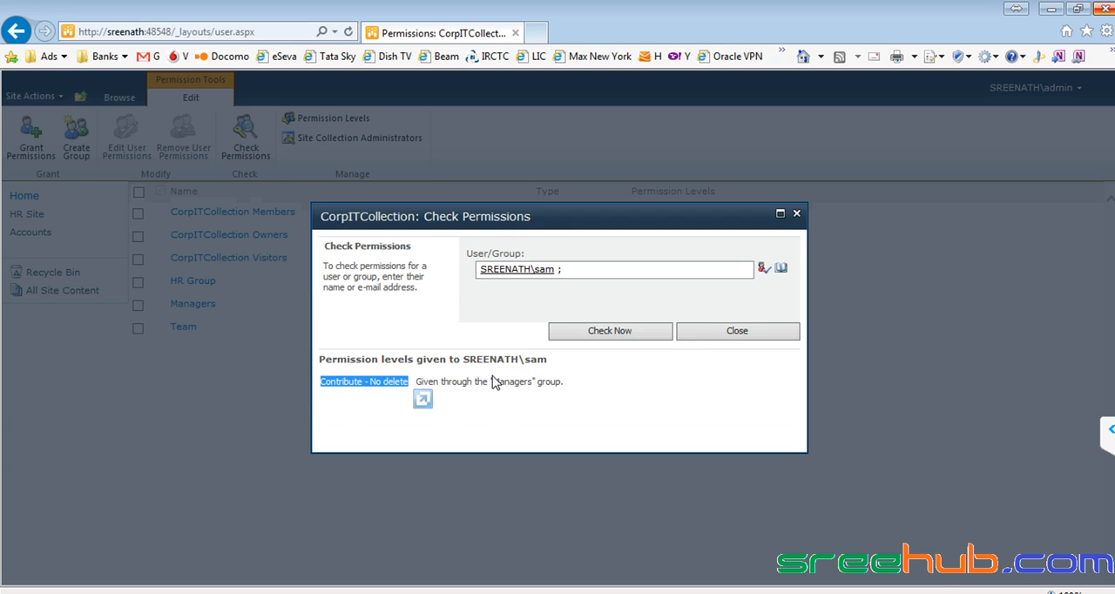
left_click(708, 337)
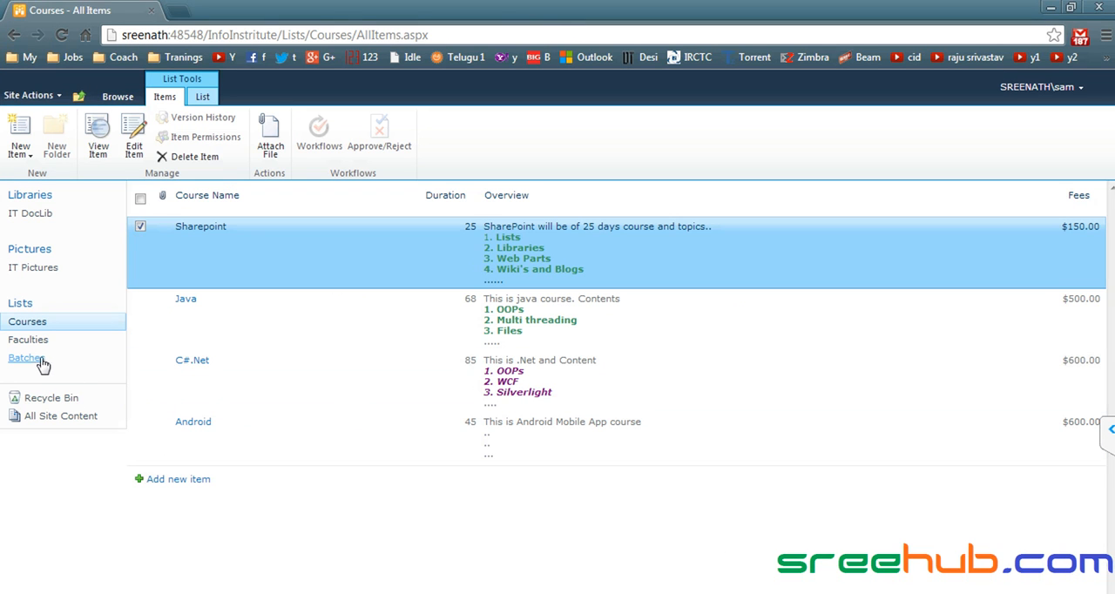
left_click(38, 362)
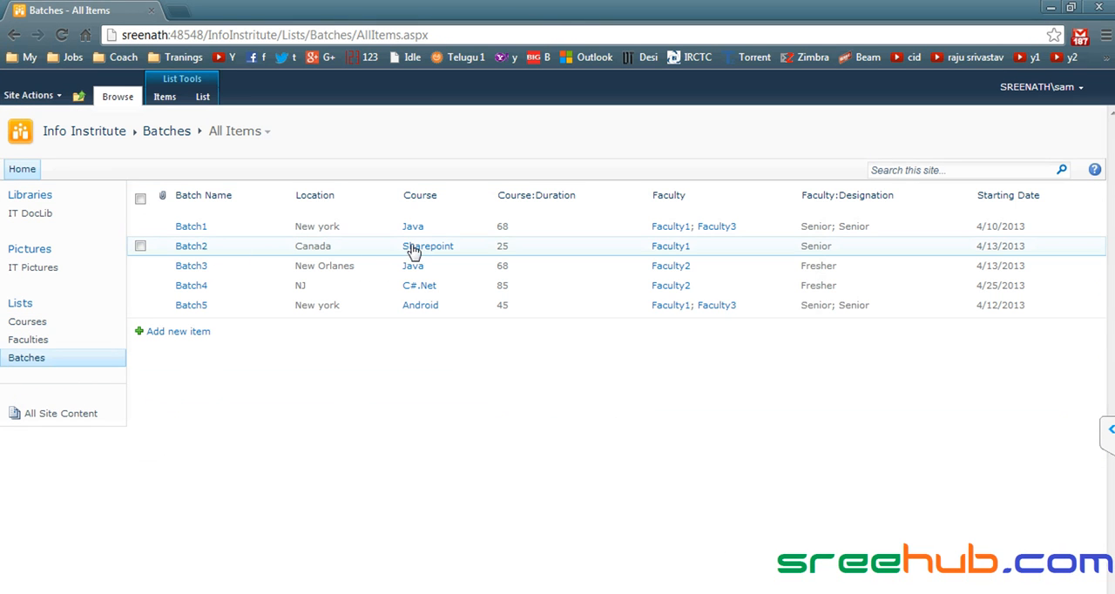
left_click(286, 227)
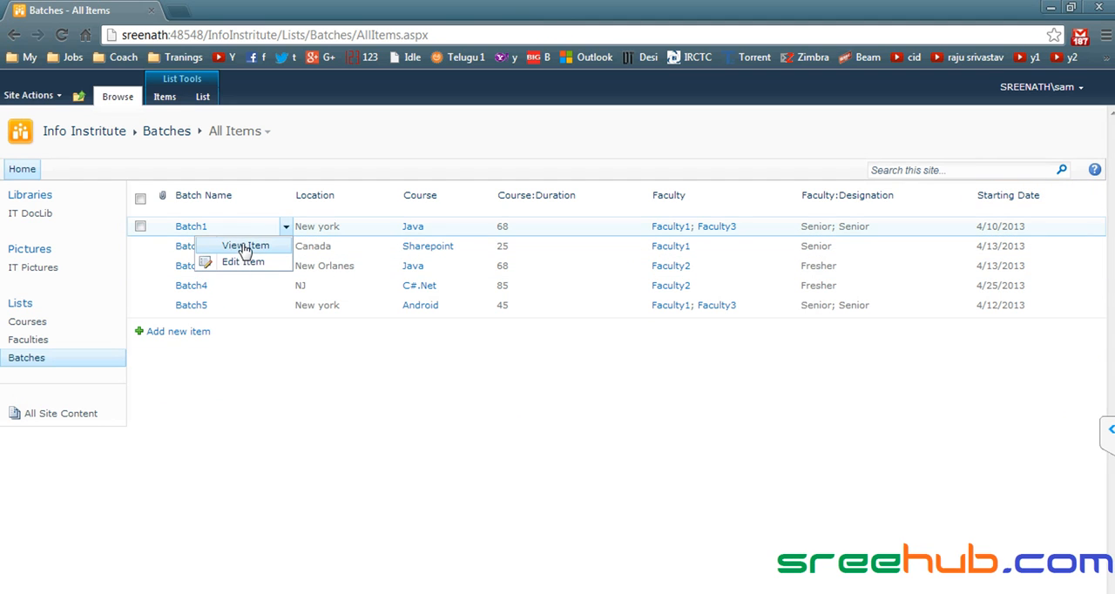
left_click(40, 323)
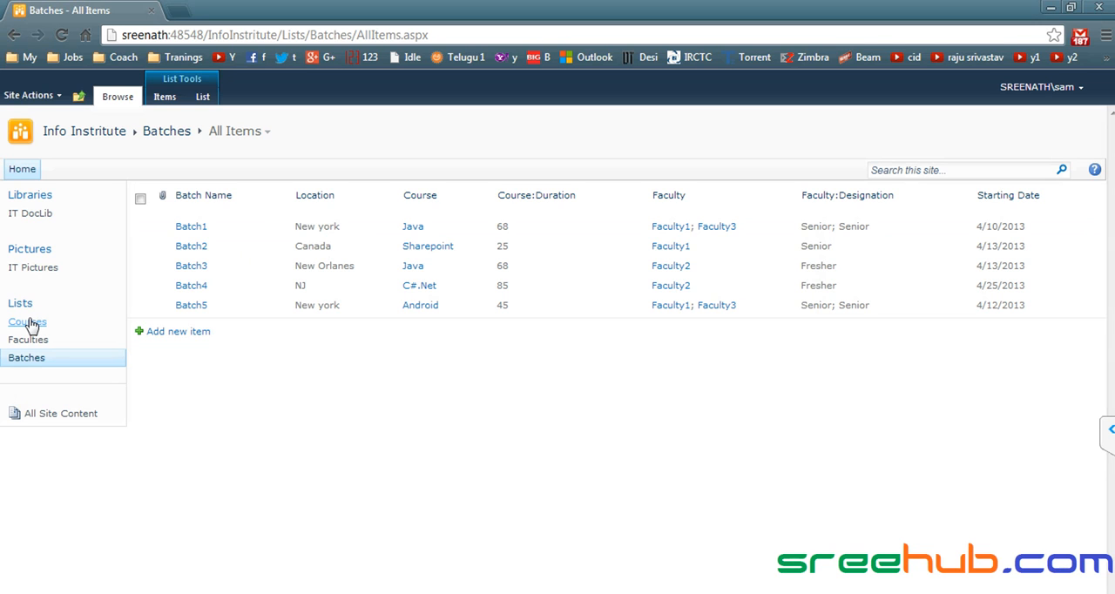
- Inspect the item actions and list commands available to this member for the Sharepoint course in the Courses list
left_click(33, 323)
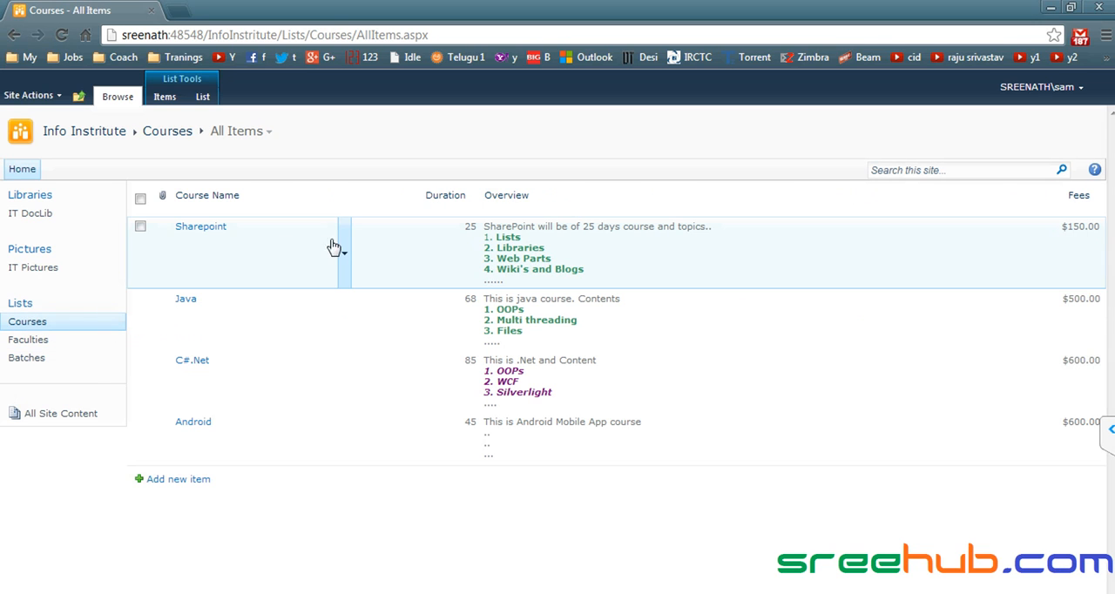
left_click(344, 255)
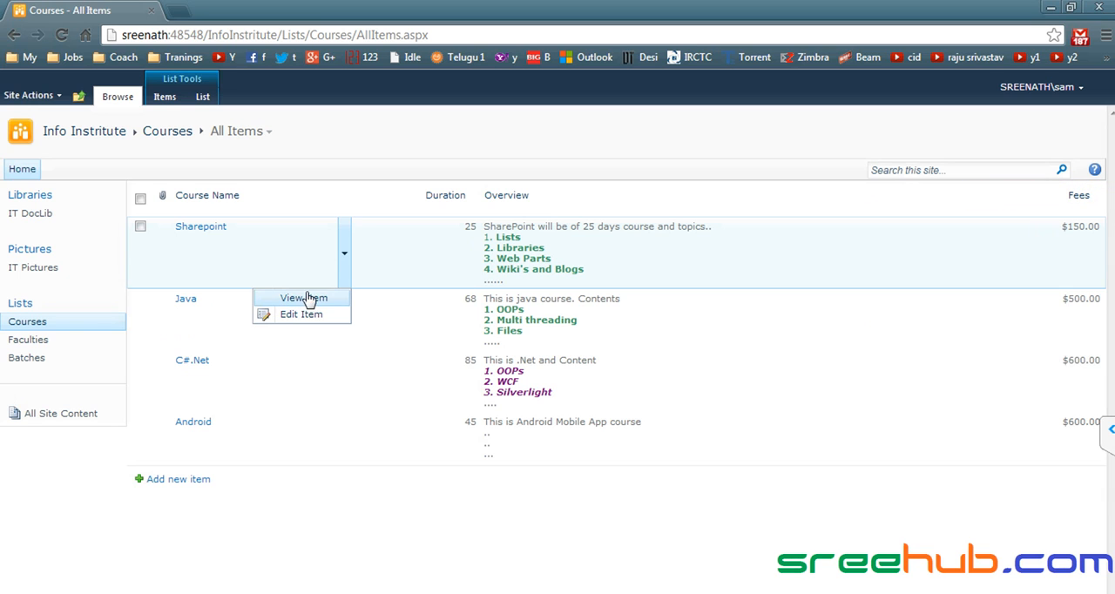
left_click(141, 227)
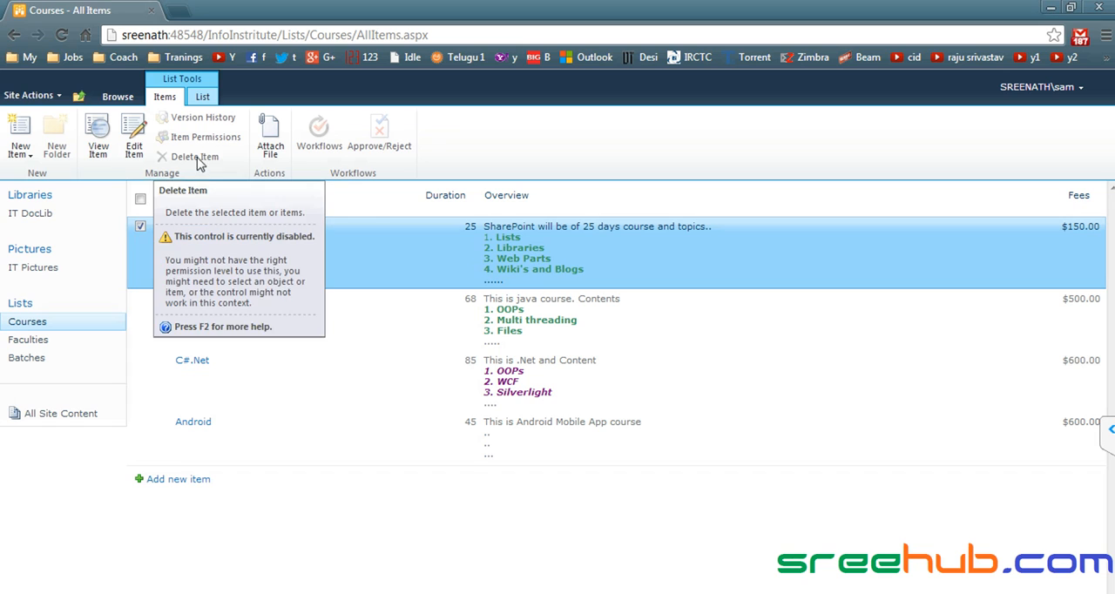
- Select the document "new 2" in the IT DocLib library and inspect the document commands available to this member
left_click(38, 218)
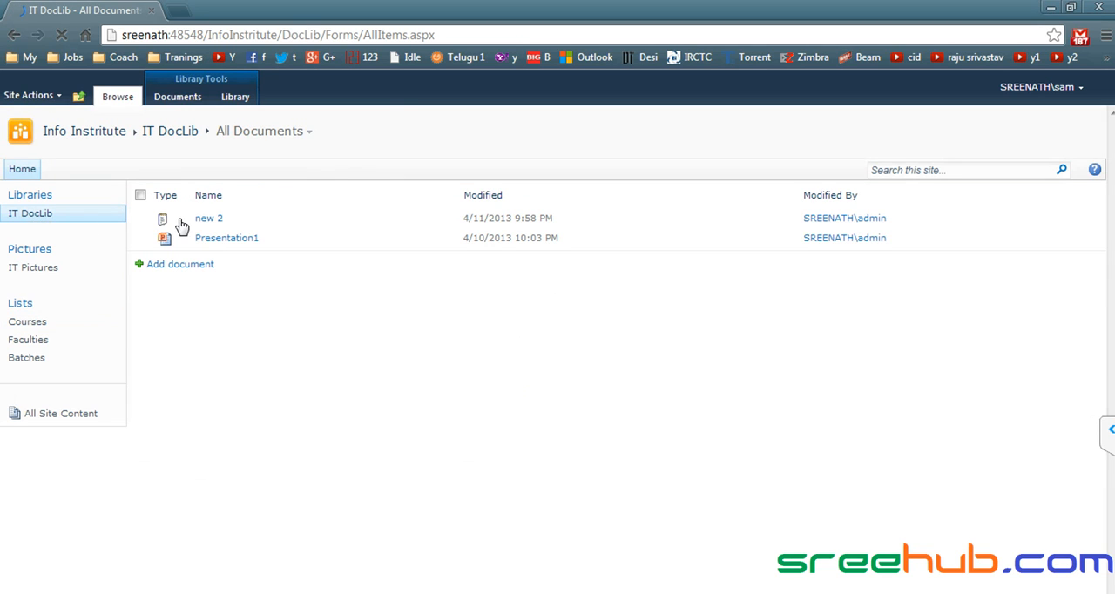
left_click(140, 218)
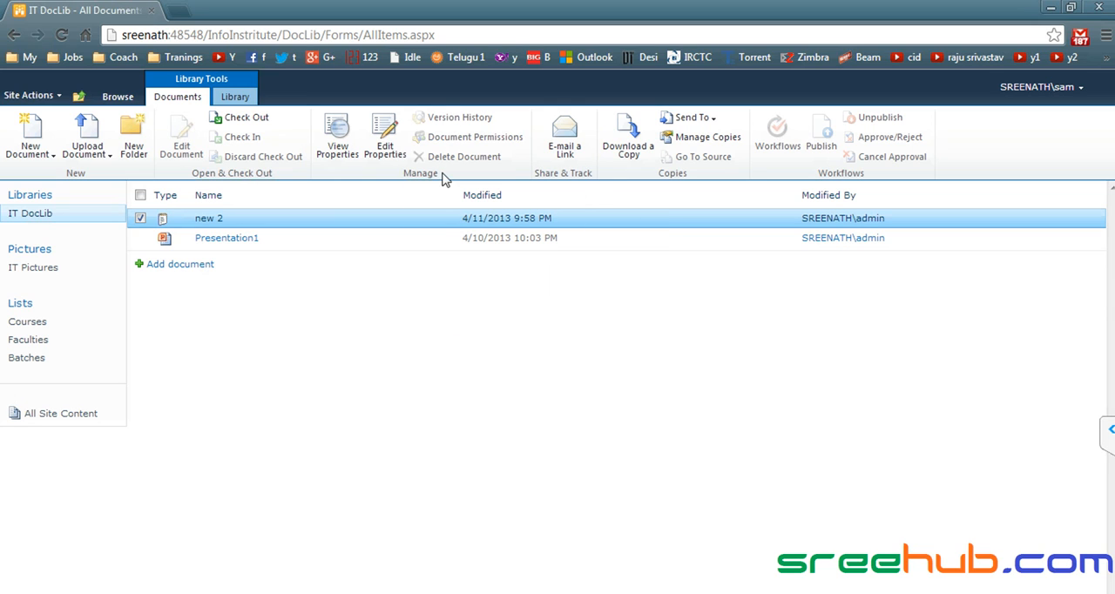
left_click(453, 220)
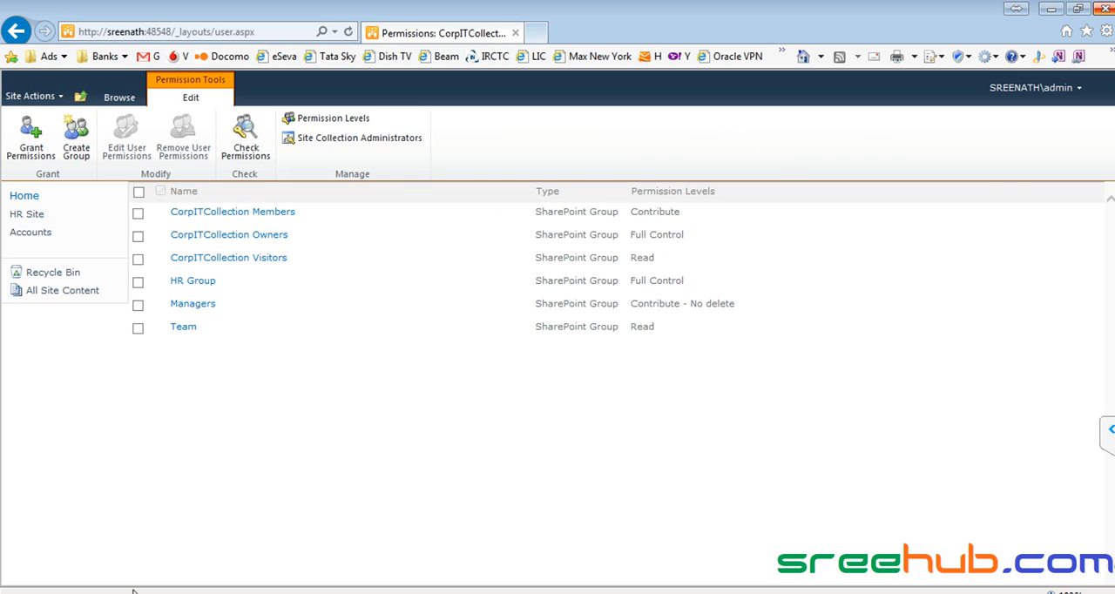
- Review the Managers group's permission level in Internet Explorer, and read the new Skype group chat message before minimizing Skype
left_click_drag(632, 303, 752, 304)
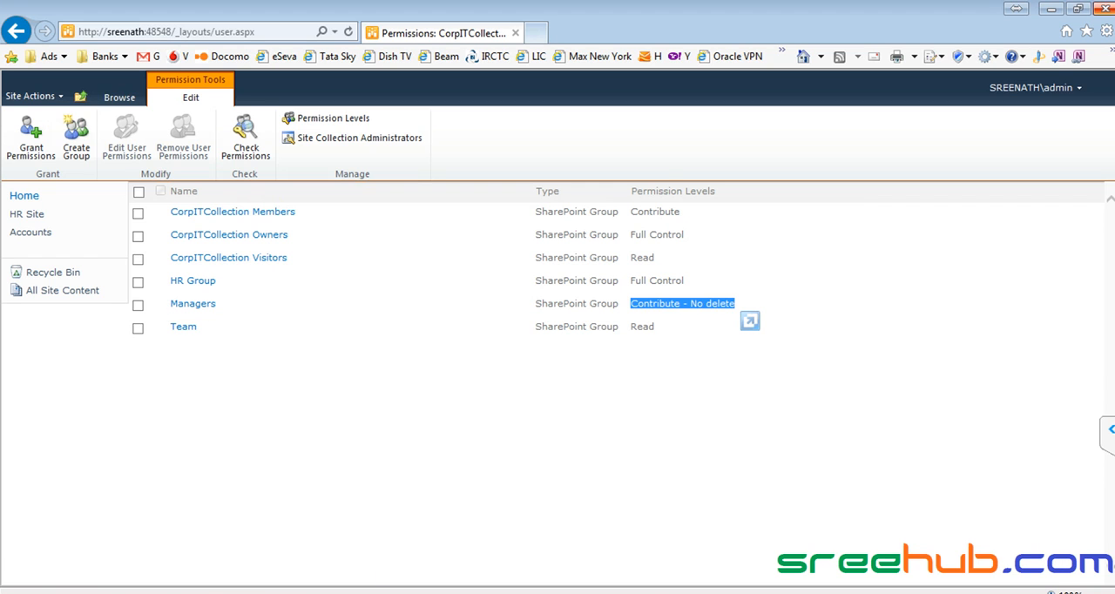
key("alt+Tab")
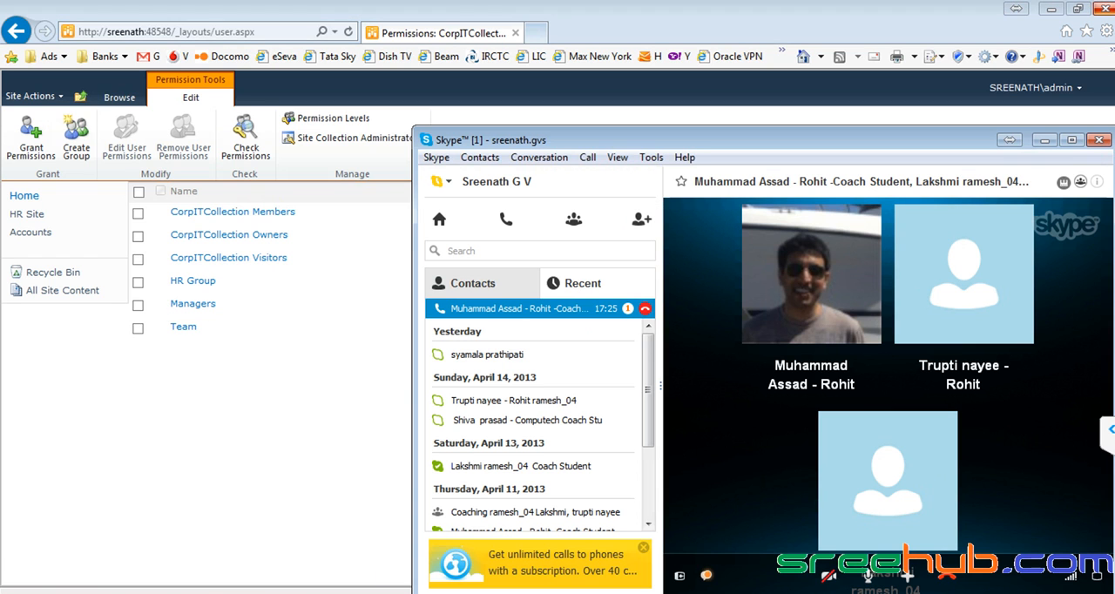
left_click(629, 309)
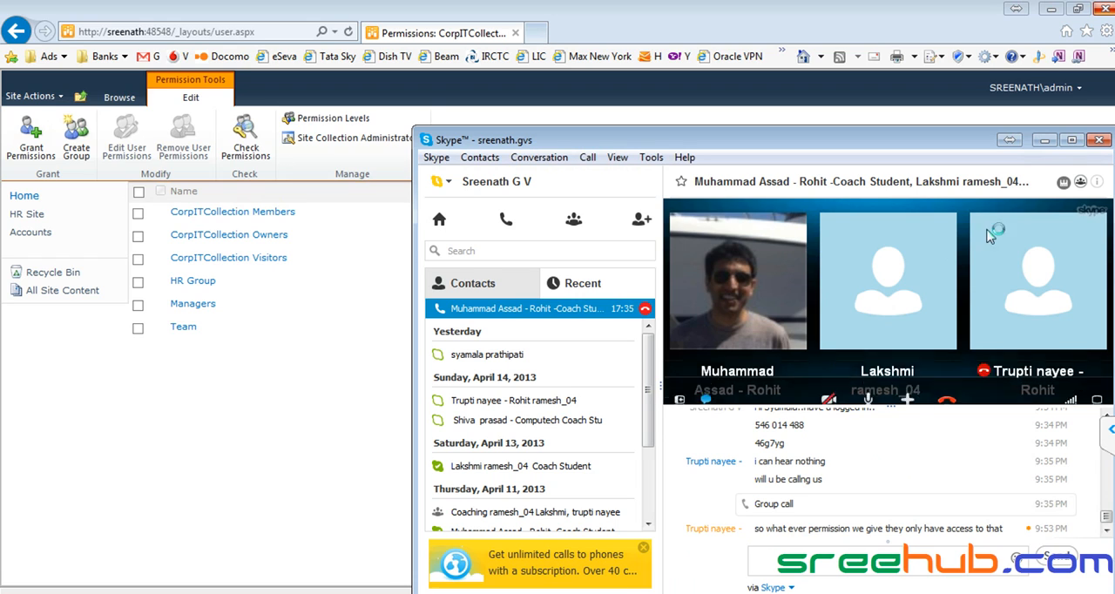
left_click(1044, 140)
left_click(654, 309)
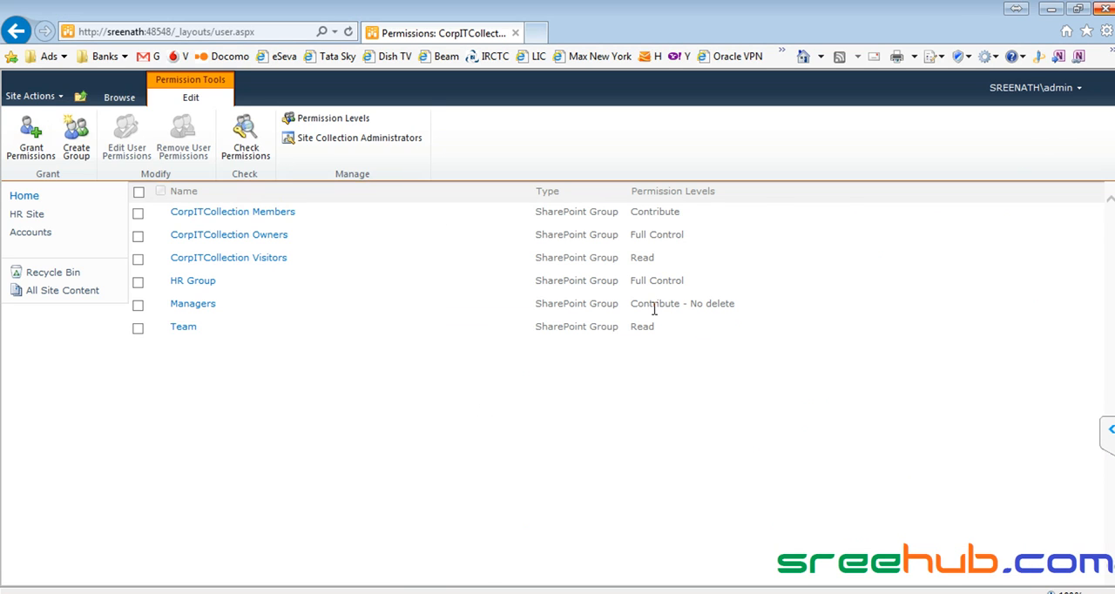
left_click_drag(629, 303, 764, 304)
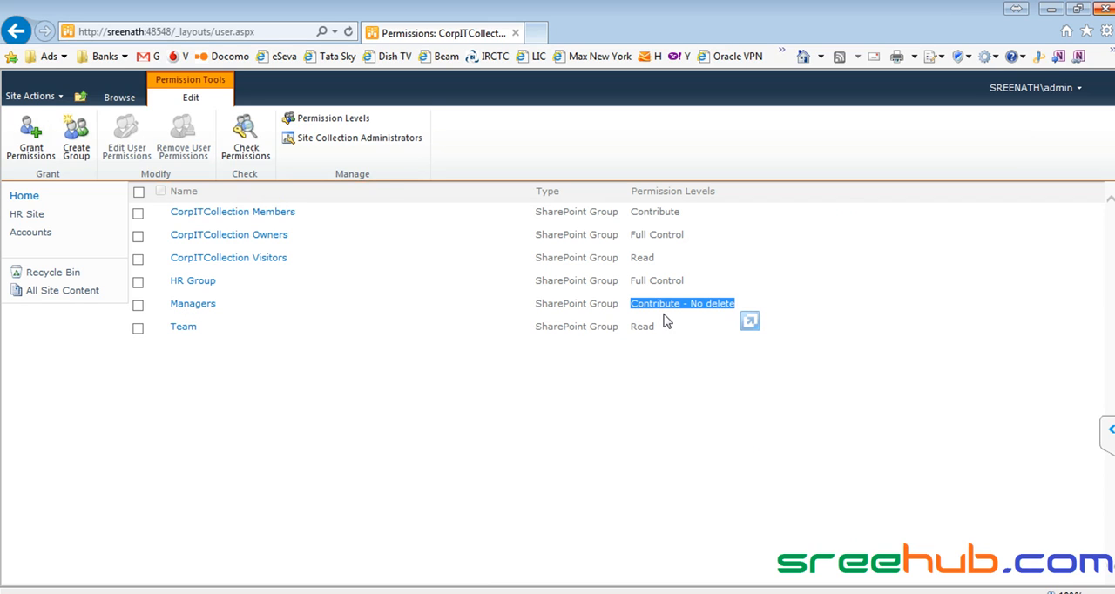
- Examine the list, site and personal permissions included in the "Contribute - No delete" level, then cancel without saving
left_click(332, 122)
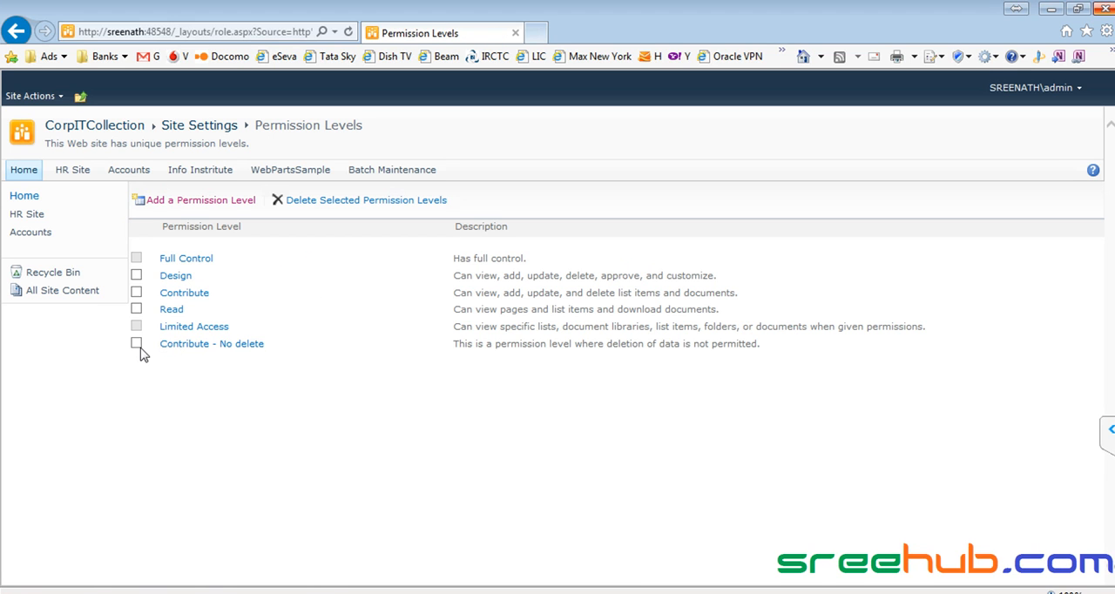
left_click(179, 345)
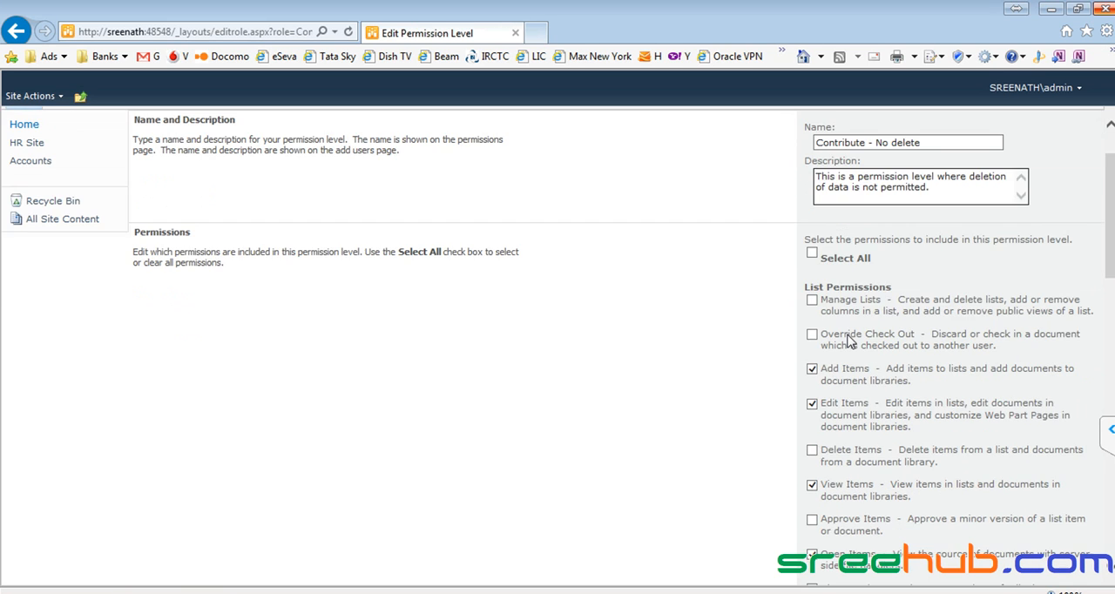
scroll(849, 339, "down", 3)
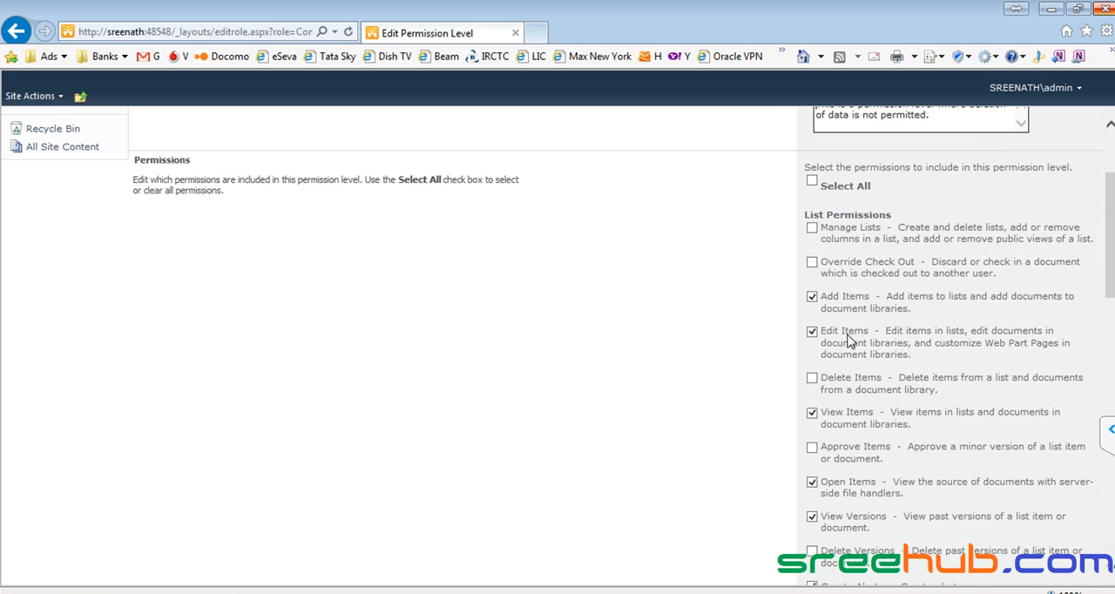
left_click(810, 295)
scroll(812, 331, "down", 5)
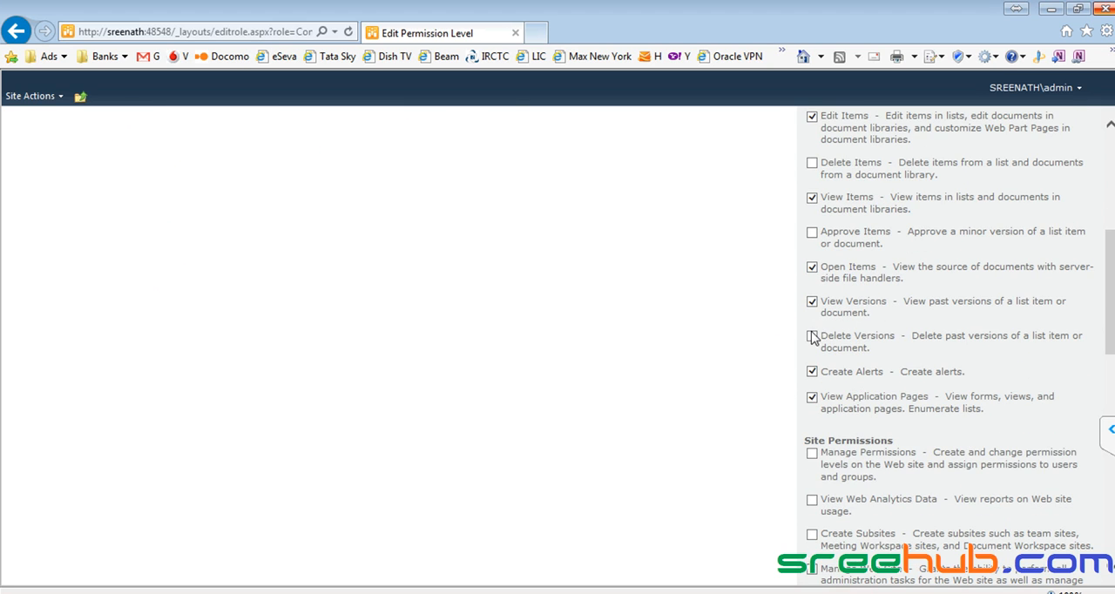
scroll(813, 338, "down", 2)
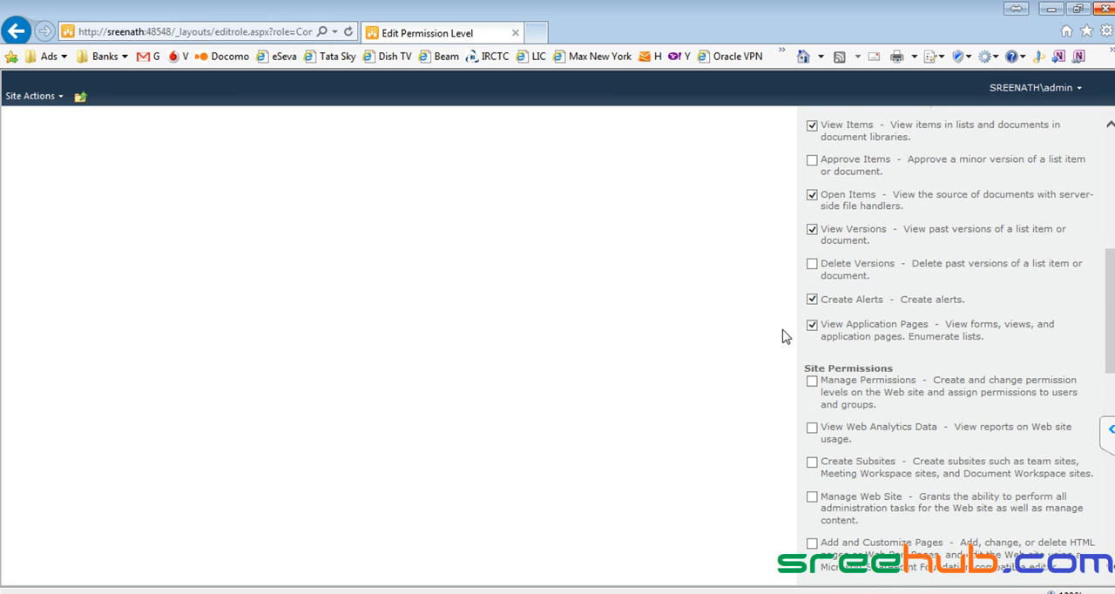
scroll(782, 336, "down", 10)
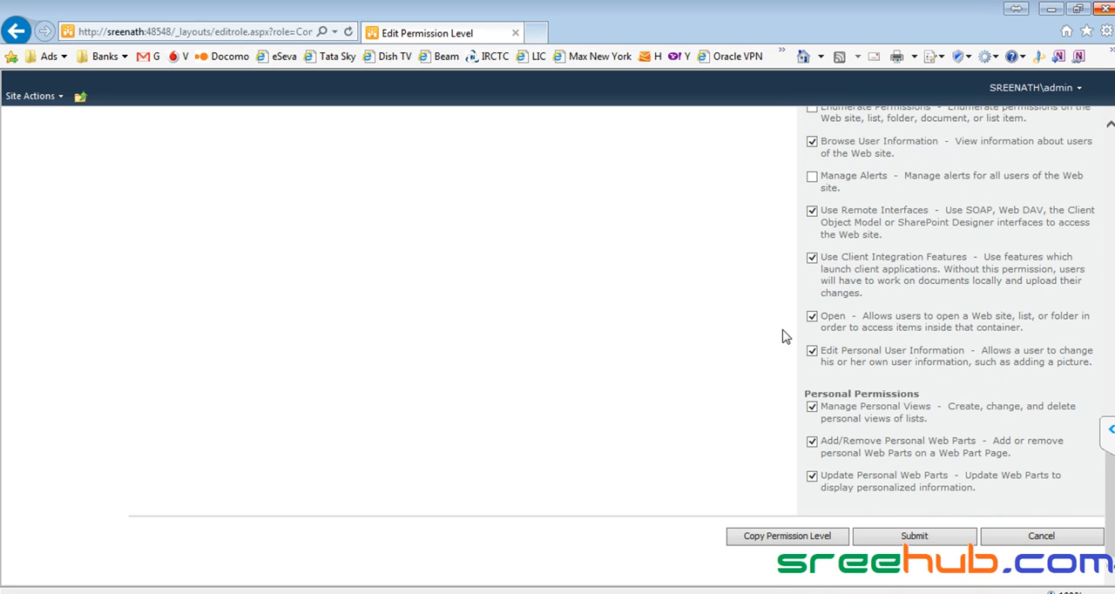
left_click(1040, 535)
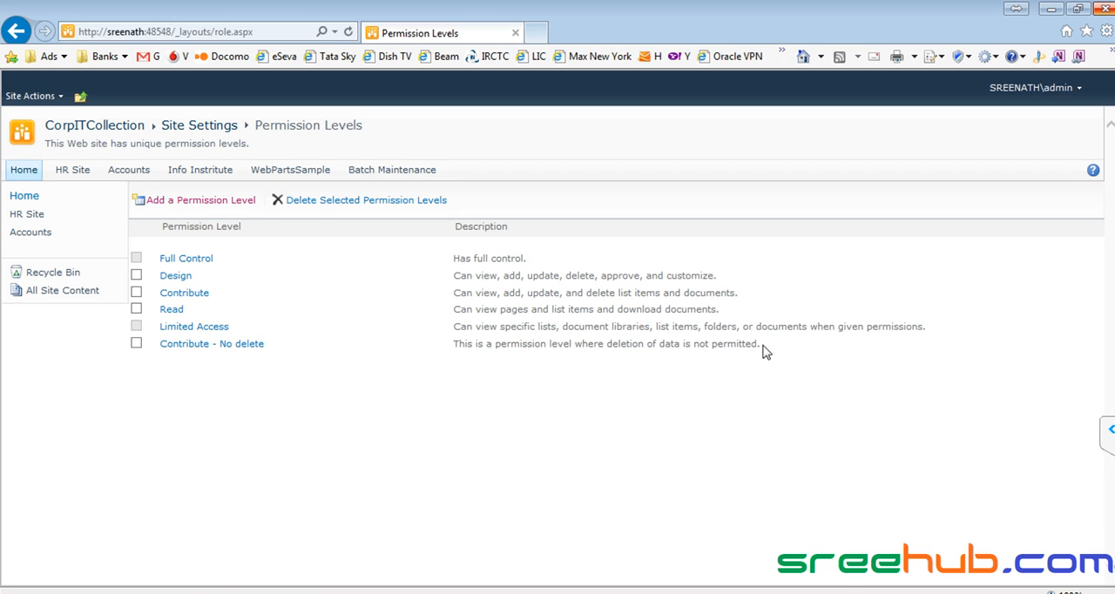
- Review the site's permission levels with their descriptions and reopen the "Contribute - No delete" level
left_click_drag(763, 346, 138, 258)
left_click(220, 416)
left_click(192, 345)
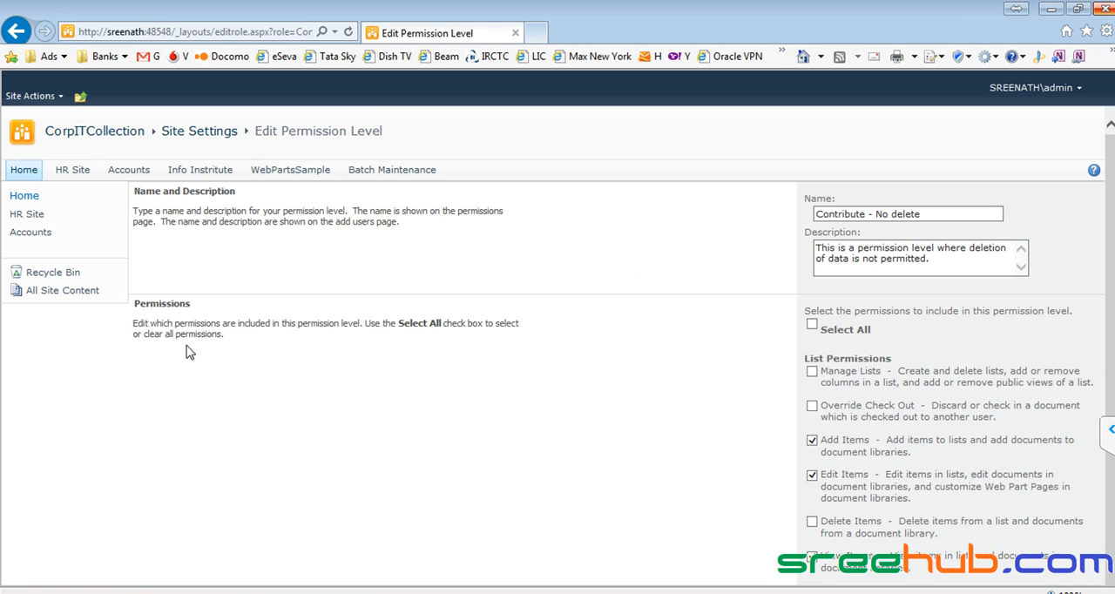
- Go to the site permissions, view the members of the Managers group, and return to the group list
left_click(40, 99)
left_click(70, 405)
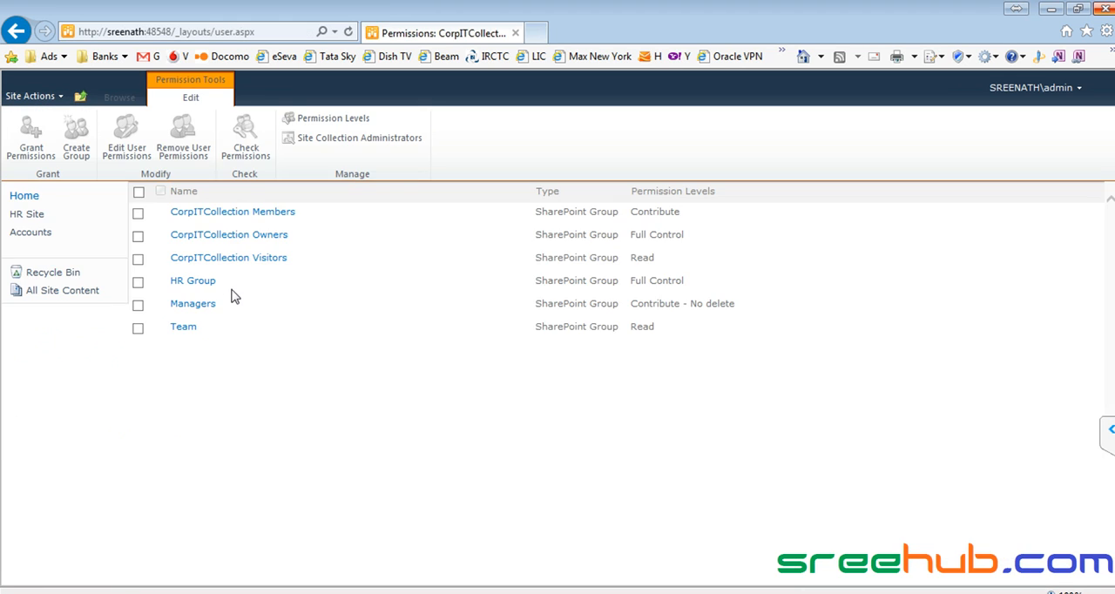
left_click(196, 305)
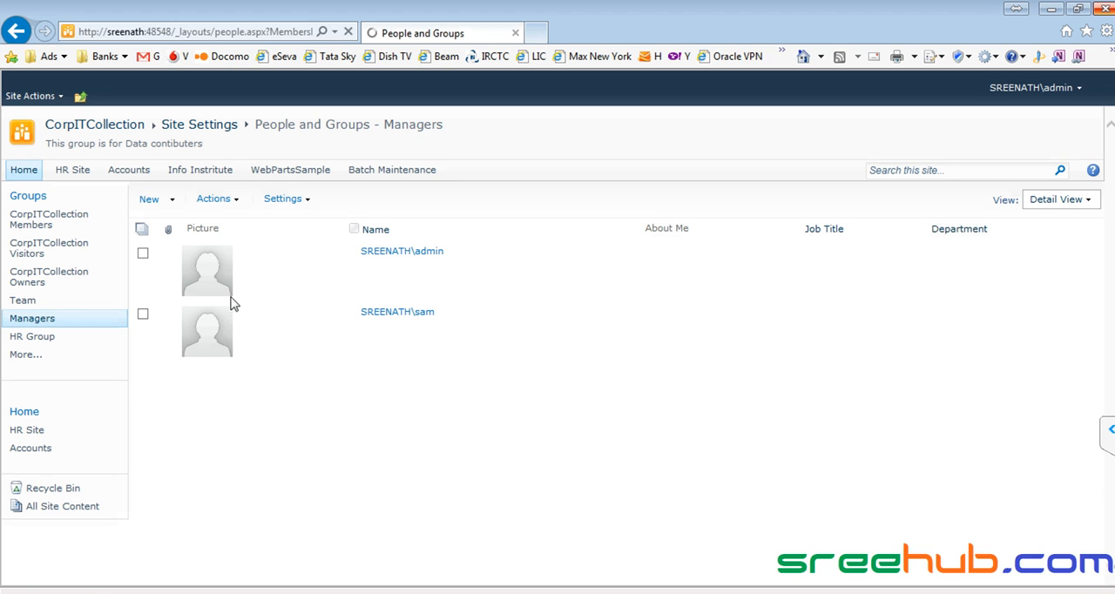
left_click(17, 32)
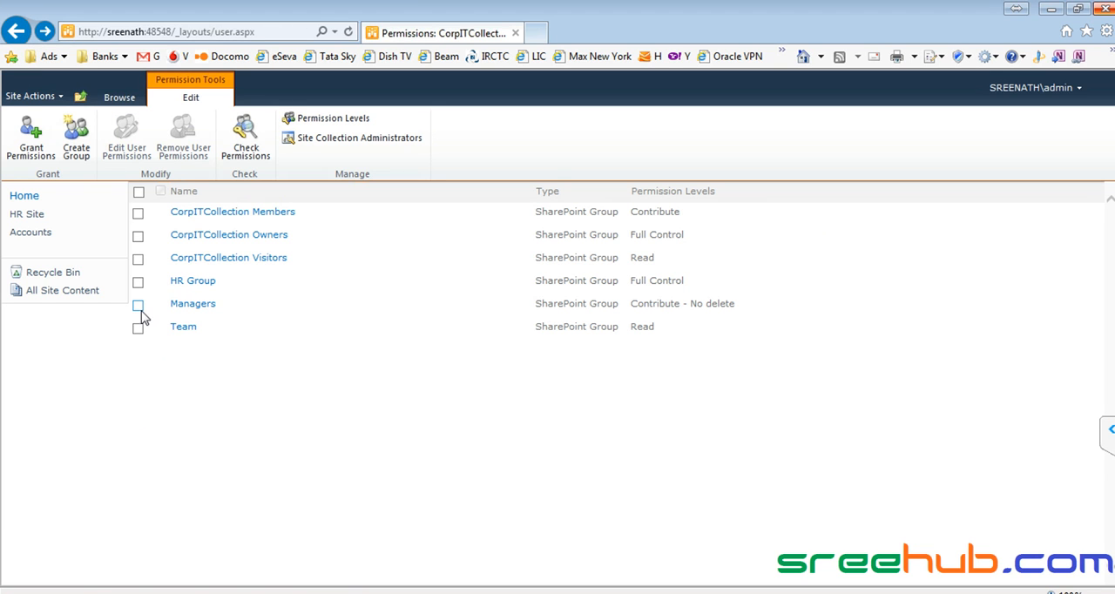
- Open the Managers group's permissions for editing, recheck the actions for document "new 2" in Chrome, and cancel the edit in Internet Explorer
left_click(138, 306)
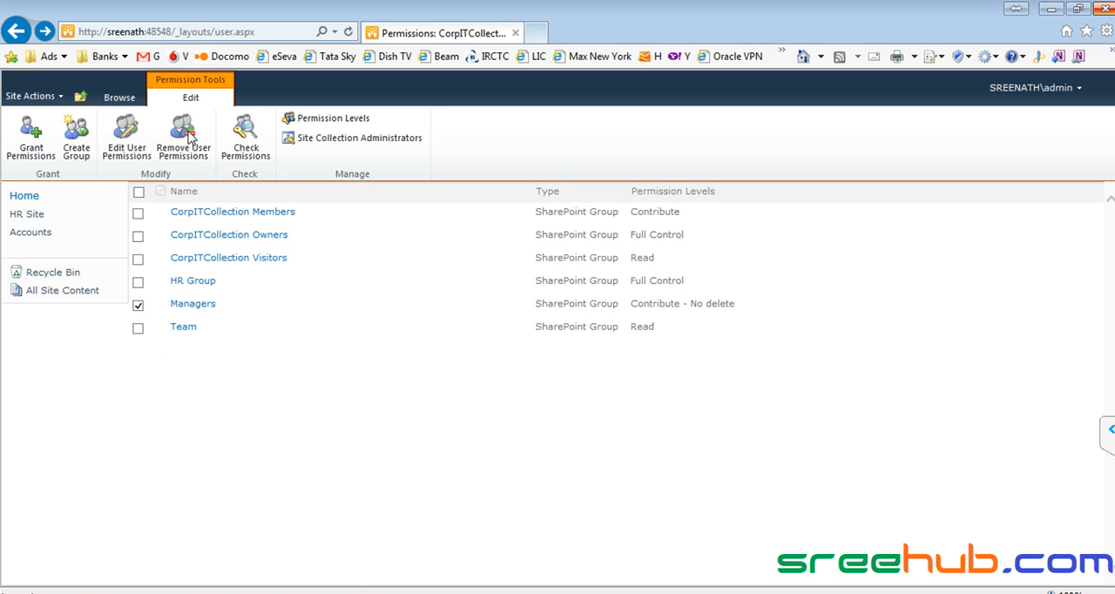
left_click(133, 146)
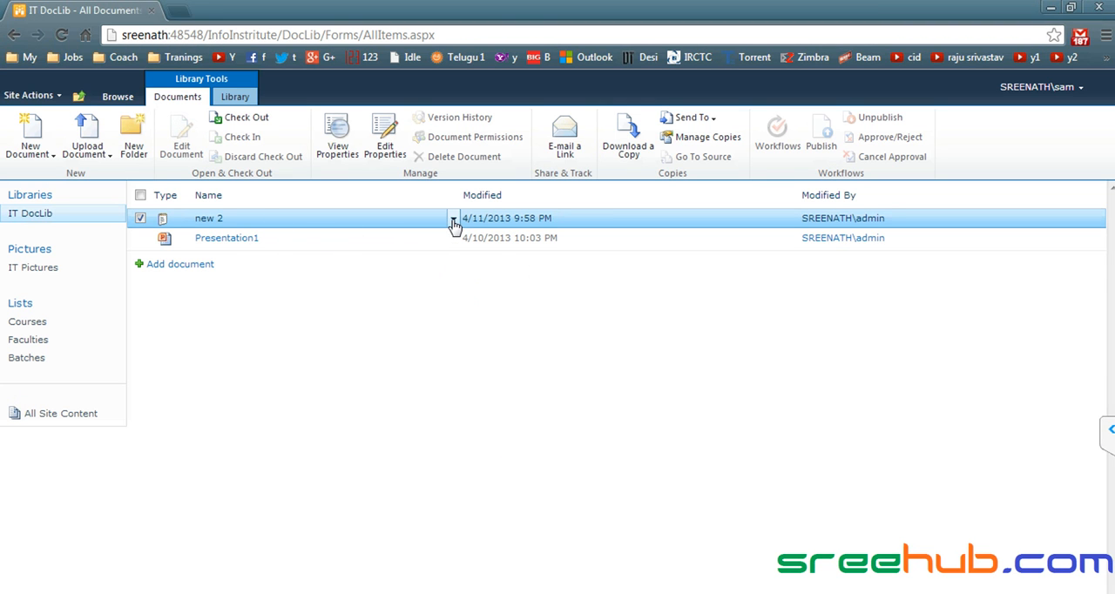
left_click(453, 219)
mouse_move(409, 296)
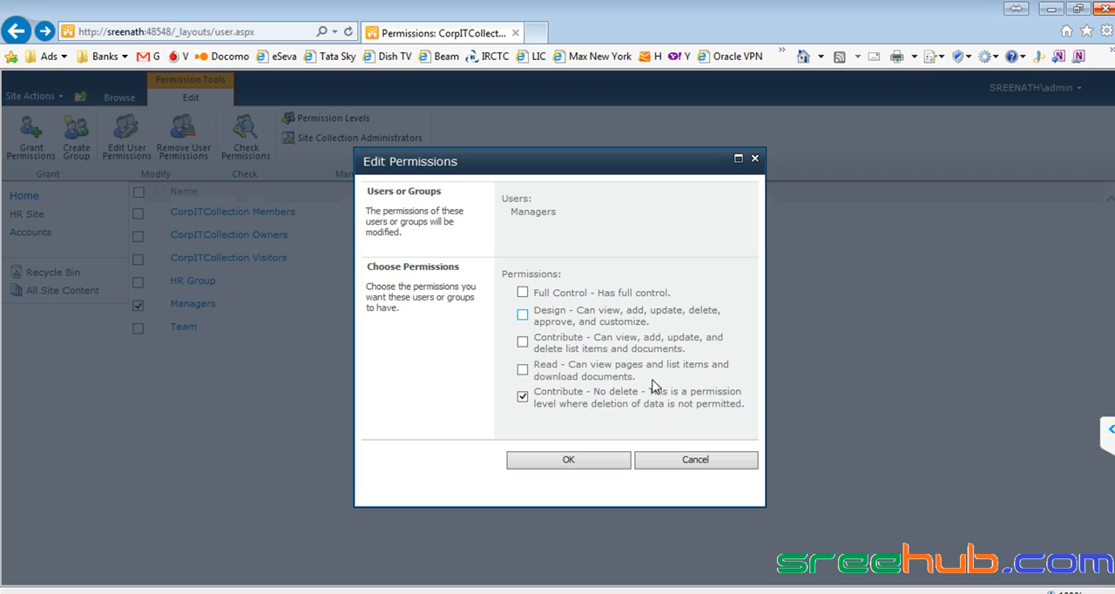
left_click(701, 462)
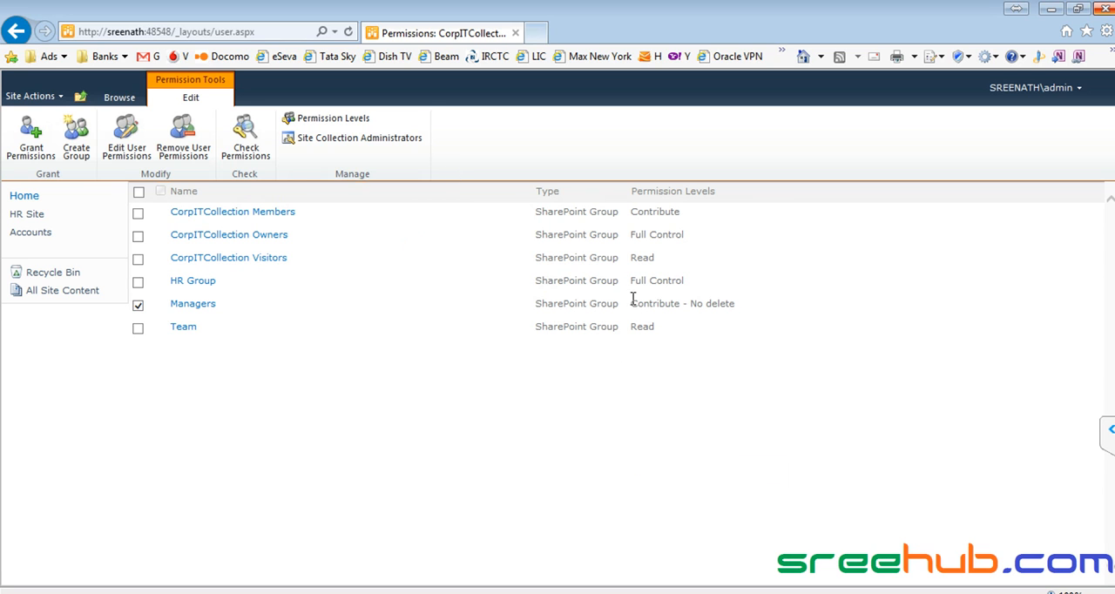
- Review the Managers group's assigned level, deselect the group, and open the "Contribute - No delete" permission level definition
left_click_drag(630, 303, 734, 305)
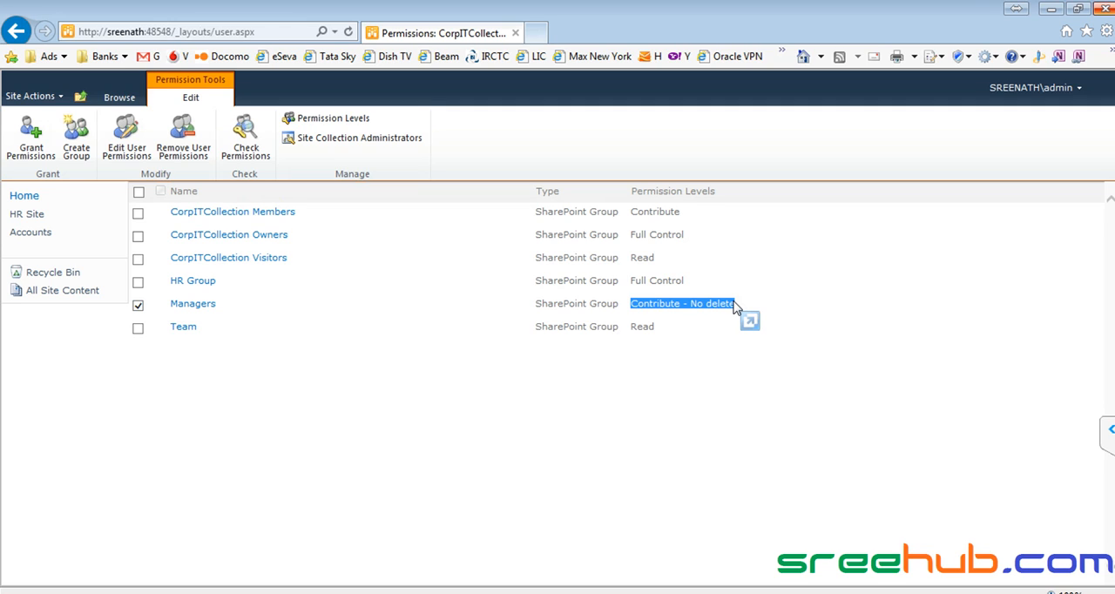
left_click(139, 306)
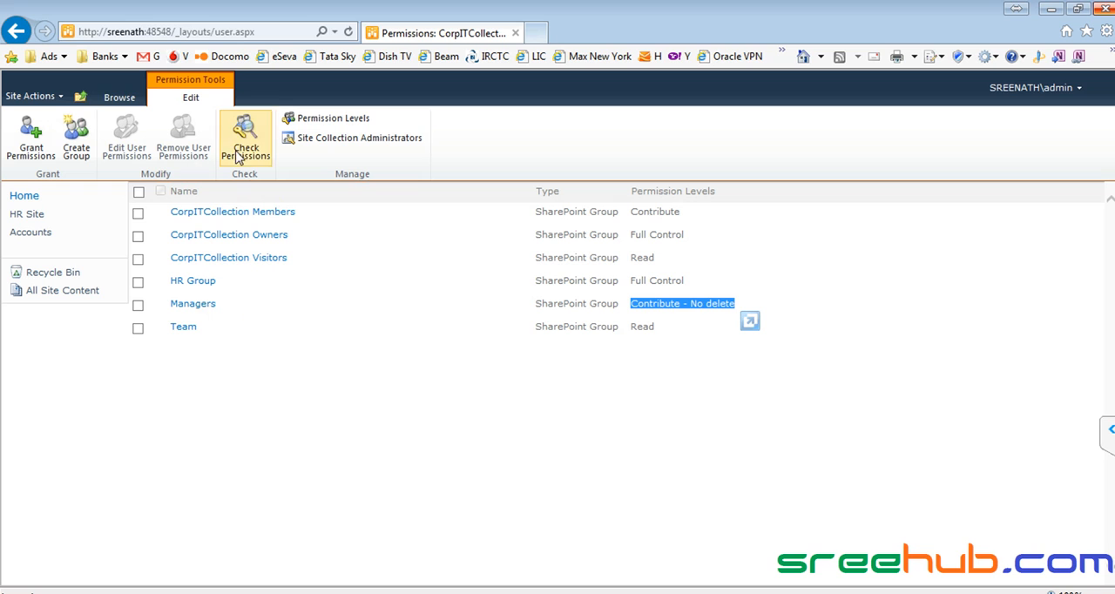
left_click(292, 119)
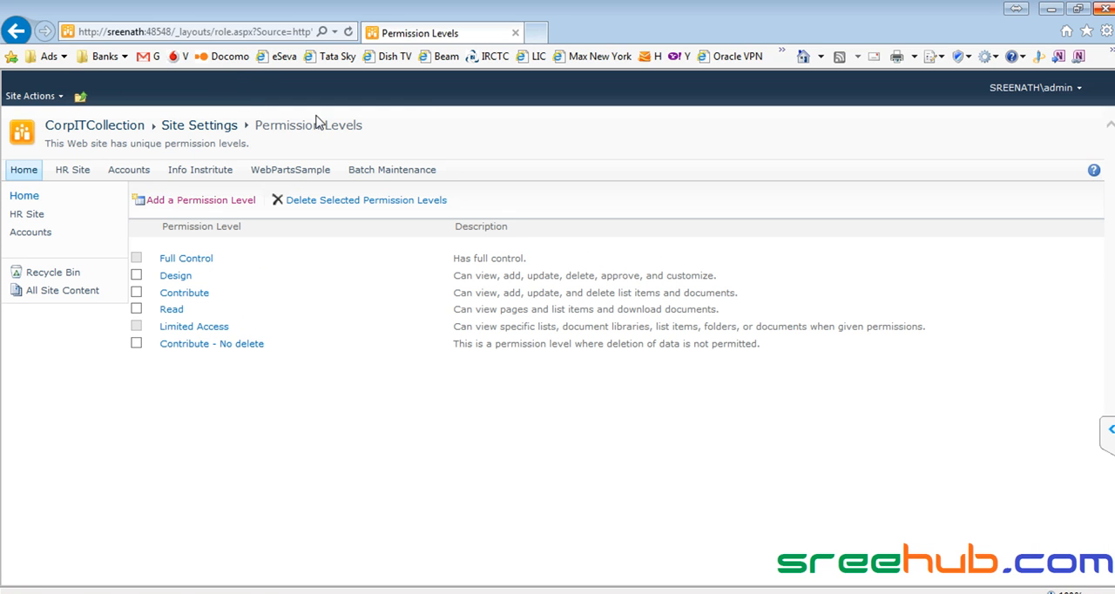
left_click(209, 345)
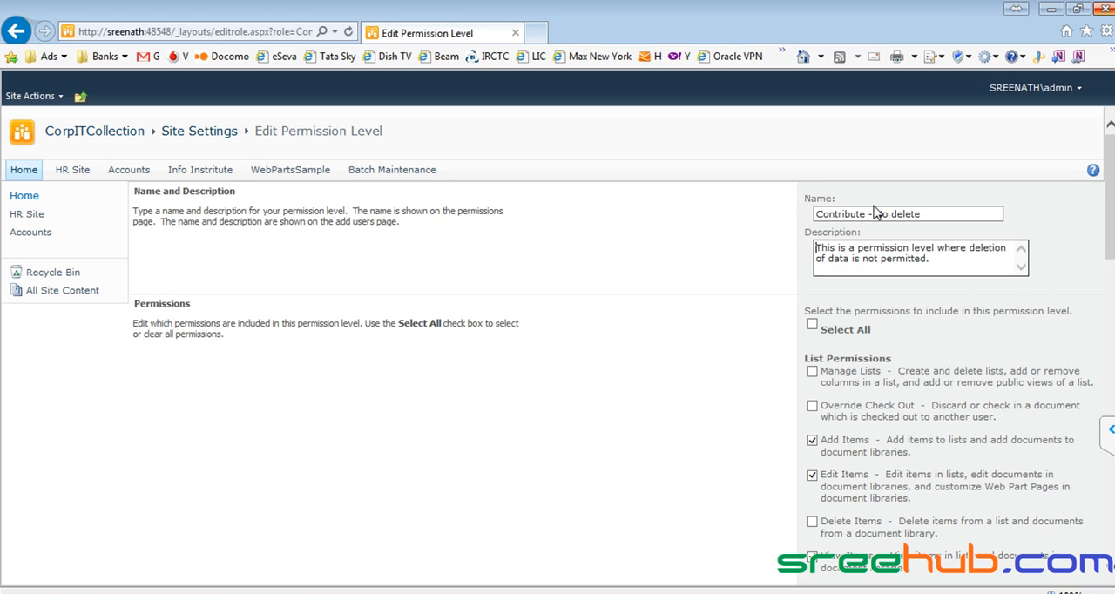
- Remove the Add Items and Edit Items permissions from the "Contribute - No delete" level and submit the change
scroll(806, 298, "down", 3)
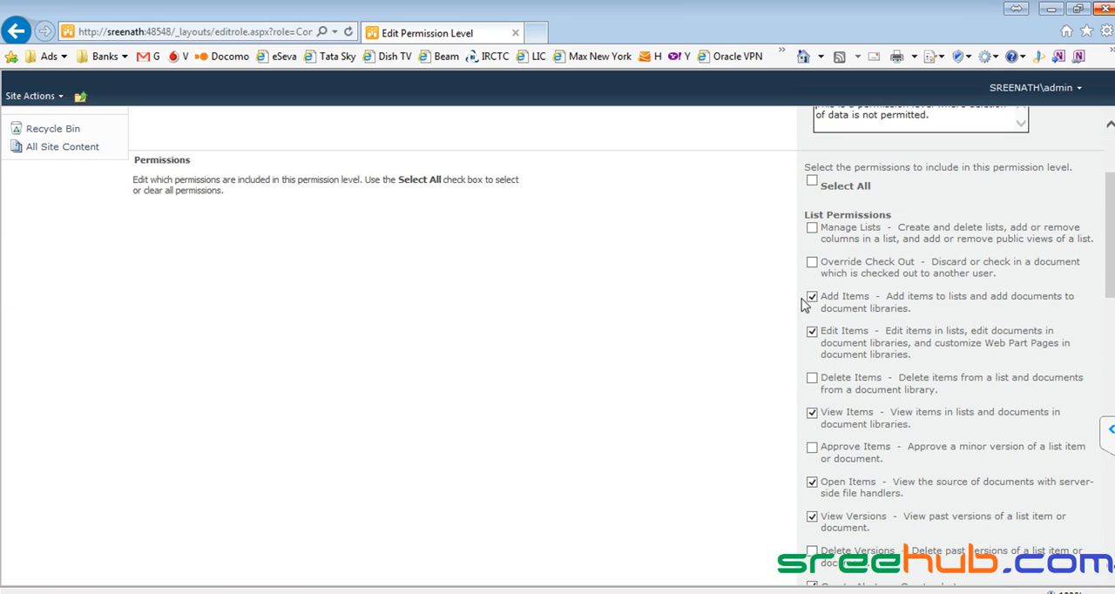
left_click(812, 299)
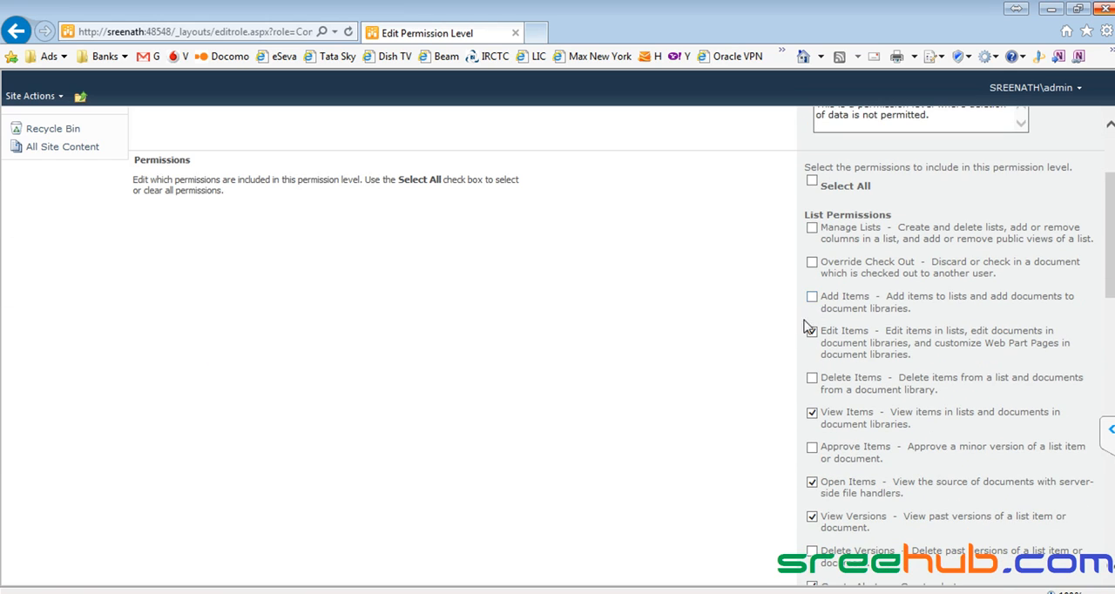
left_click(812, 332)
scroll(805, 335, "down", 1)
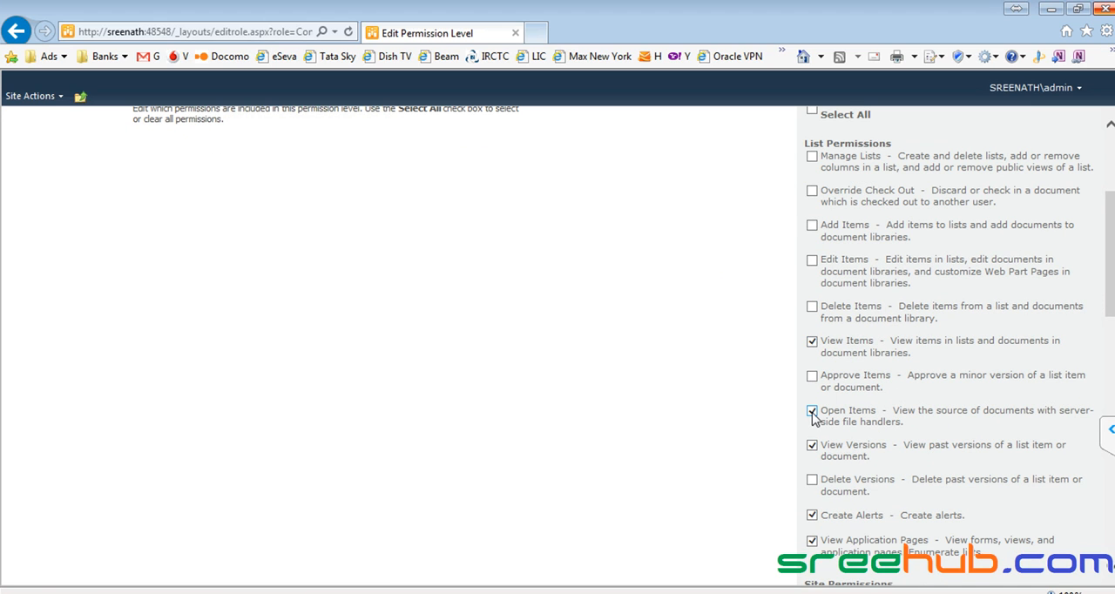
scroll(841, 396, "down", 2)
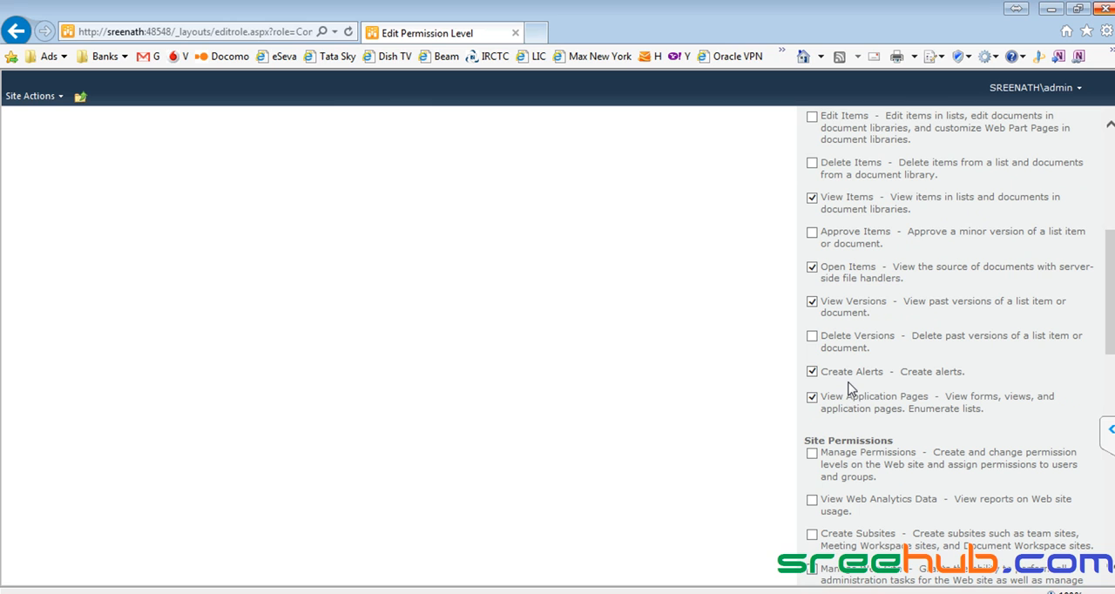
scroll(871, 409, "down", 5)
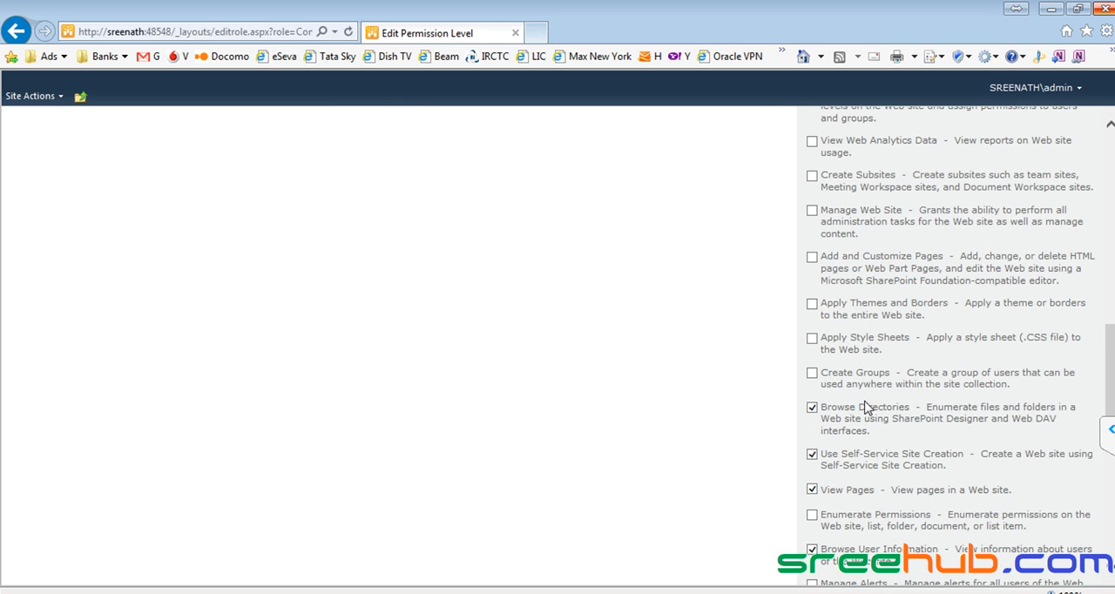
scroll(866, 407, "down", 1)
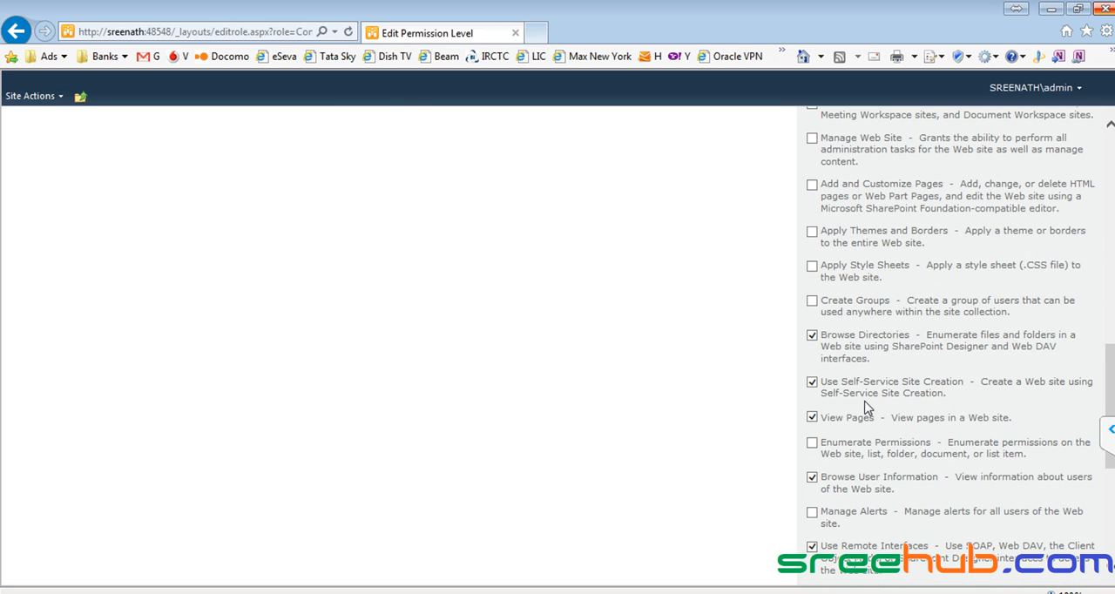
scroll(813, 327, "up", 3)
scroll(814, 327, "down", 8)
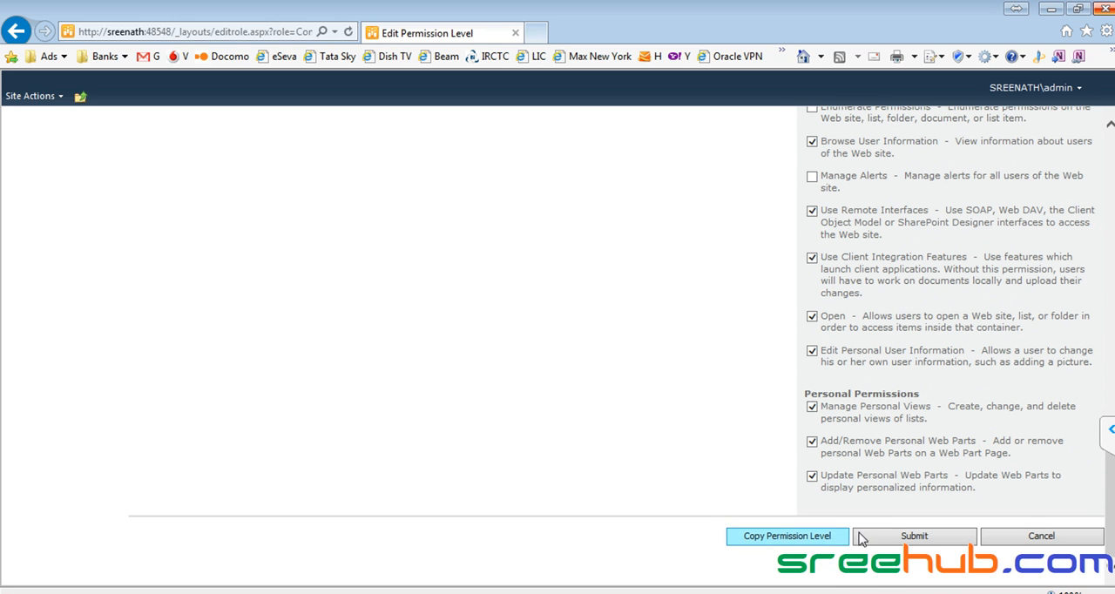
left_click(916, 540)
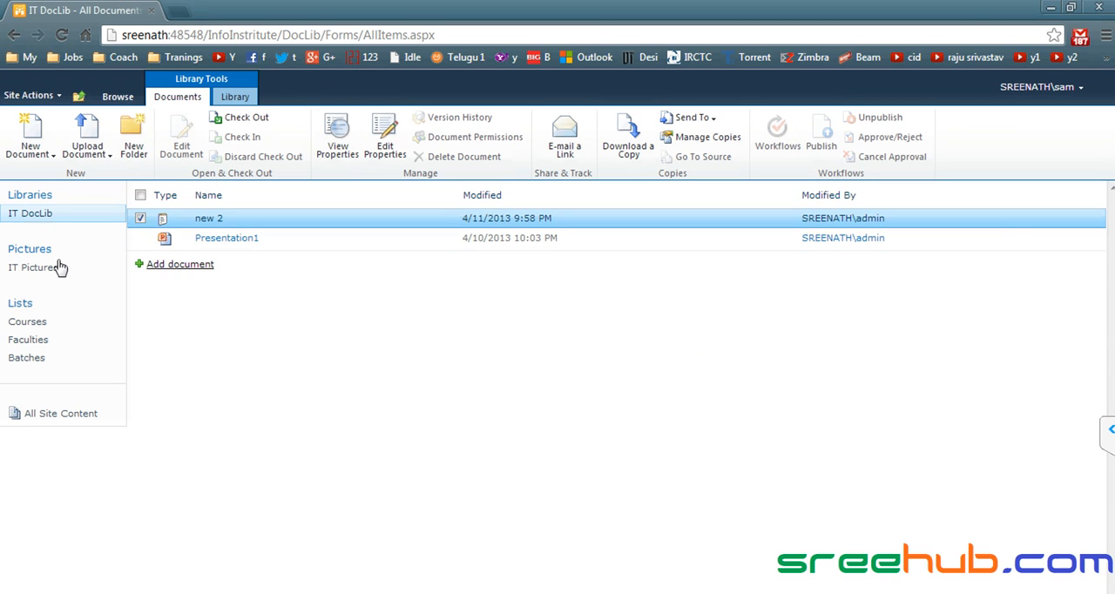
- Switch to Chrome, open the Courses list, and check which actions the member has for the Sharepoint item
left_click(41, 324)
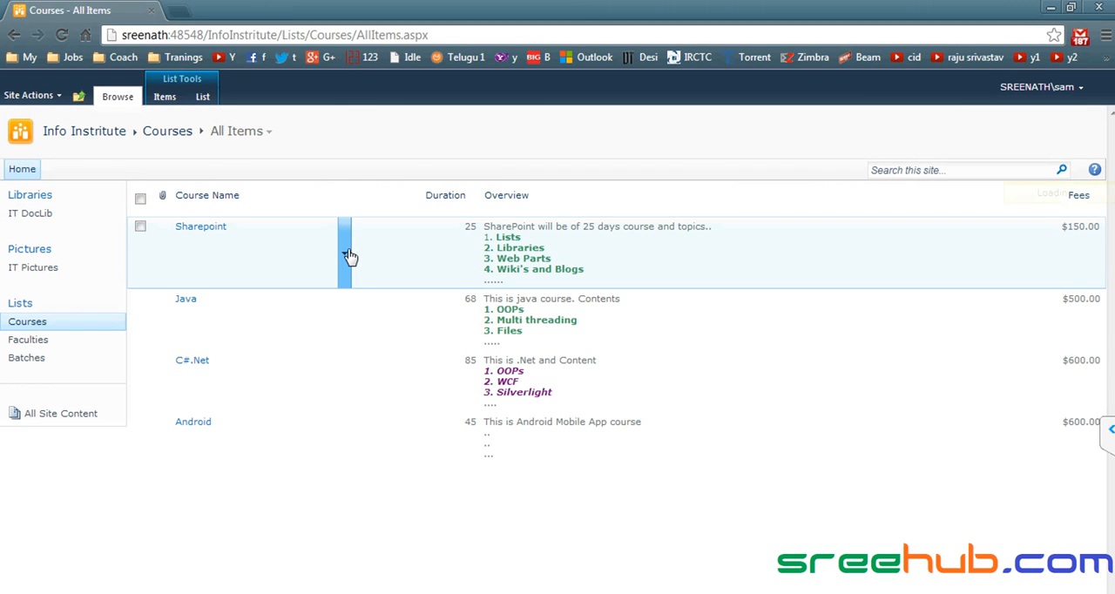
left_click(349, 256)
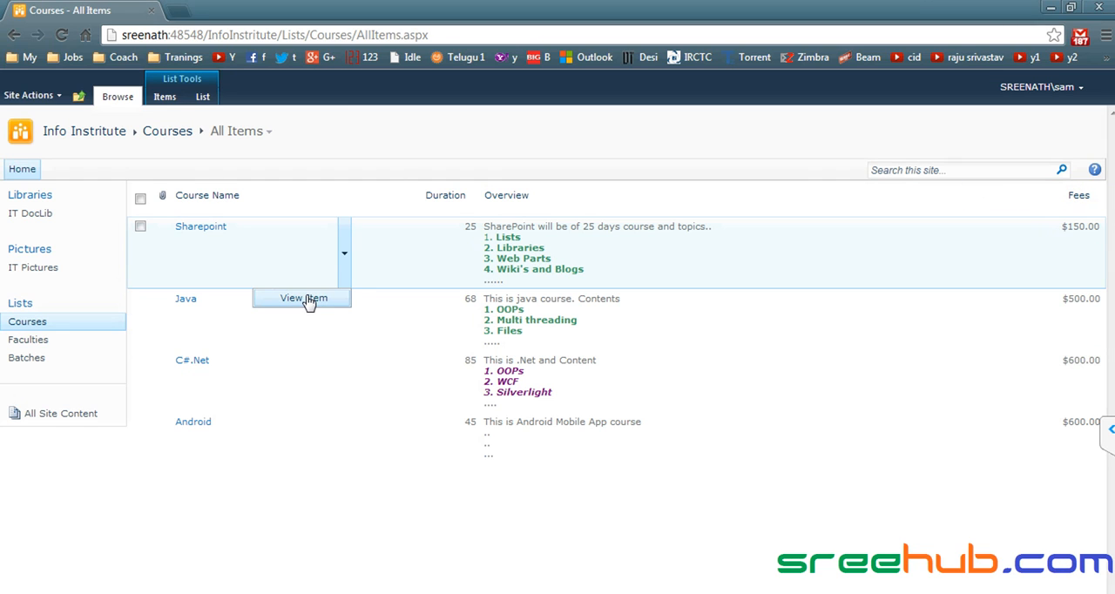
left_click(141, 227)
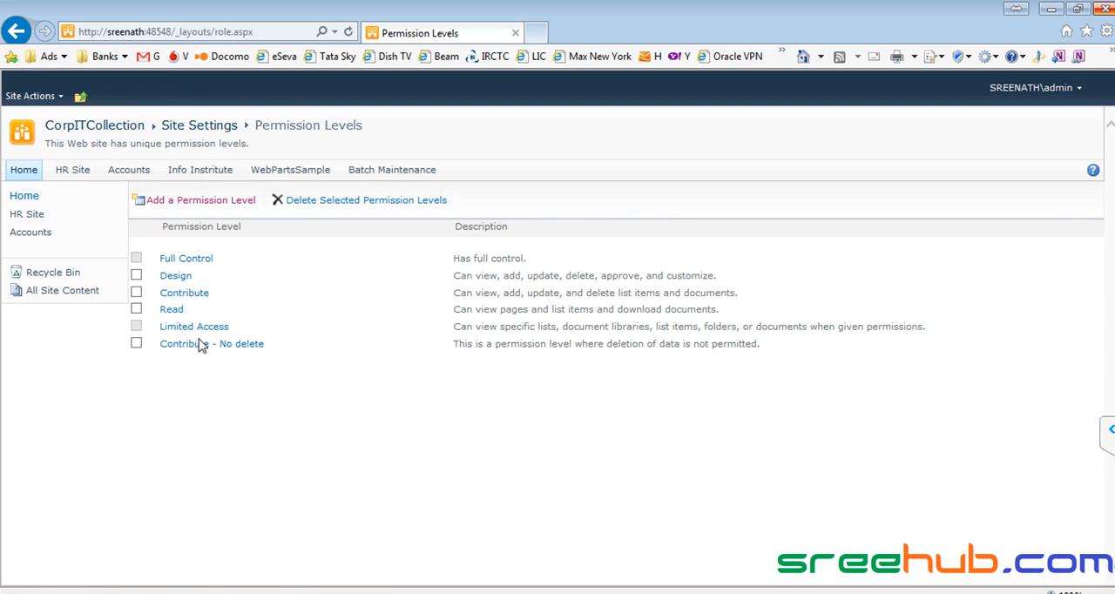
- In Internet Explorer, reopen the "Contribute - No delete" level, enable Edit Items again, and submit the change
left_click(201, 348)
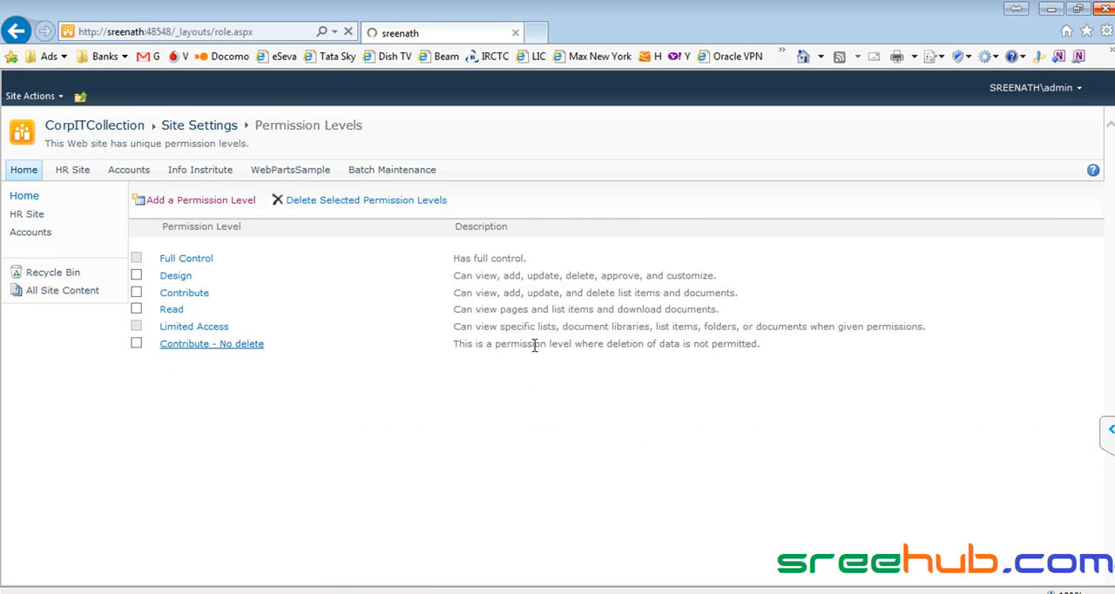
scroll(832, 371, "down", 1)
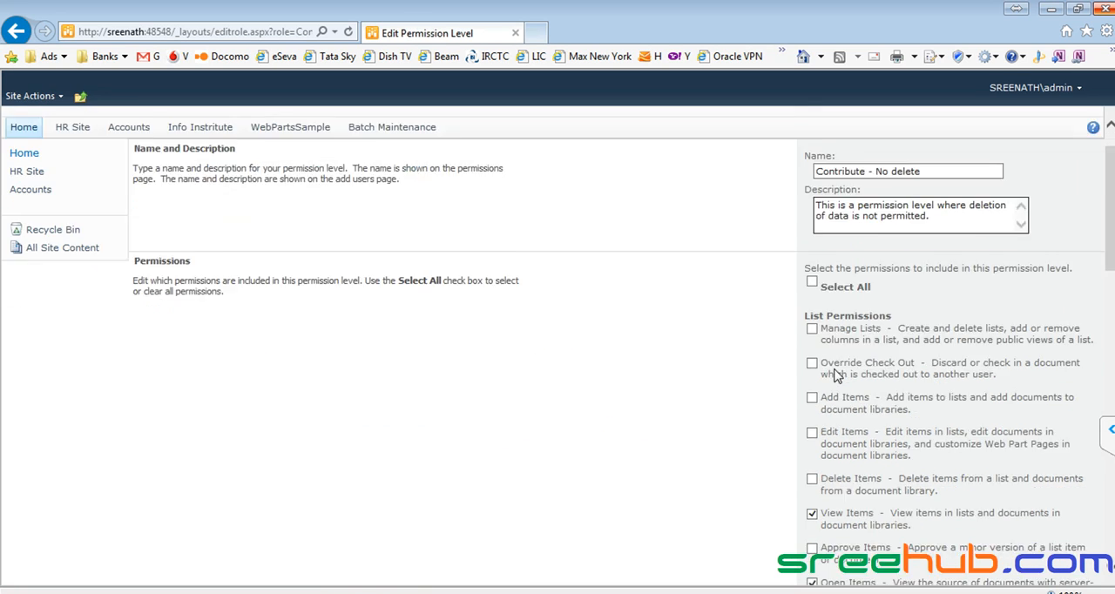
left_click(811, 404)
scroll(812, 411, "down", 10)
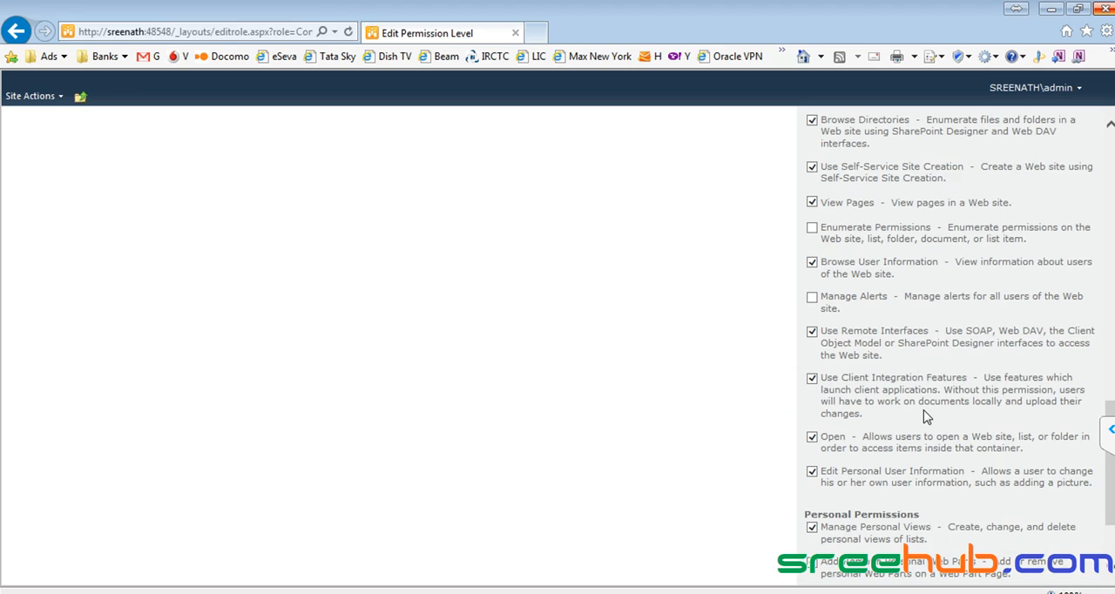
scroll(926, 409, "down", 3)
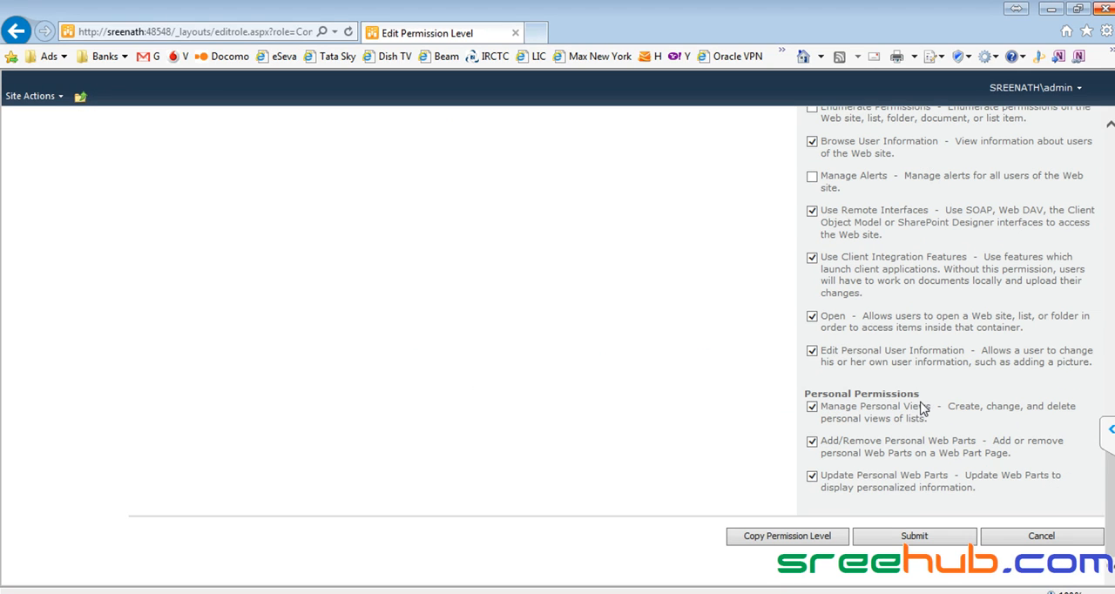
left_click(914, 537)
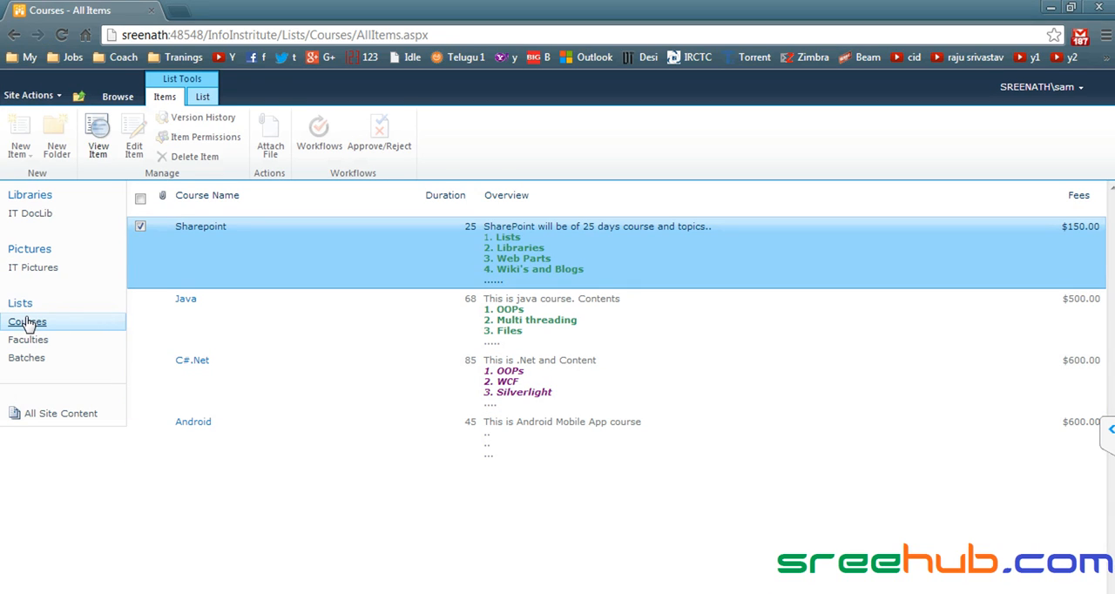
- Reload the Courses list in Chrome and recheck the member's available actions for the Sharepoint item and for all items selected together
left_click(27, 360)
left_click(36, 324)
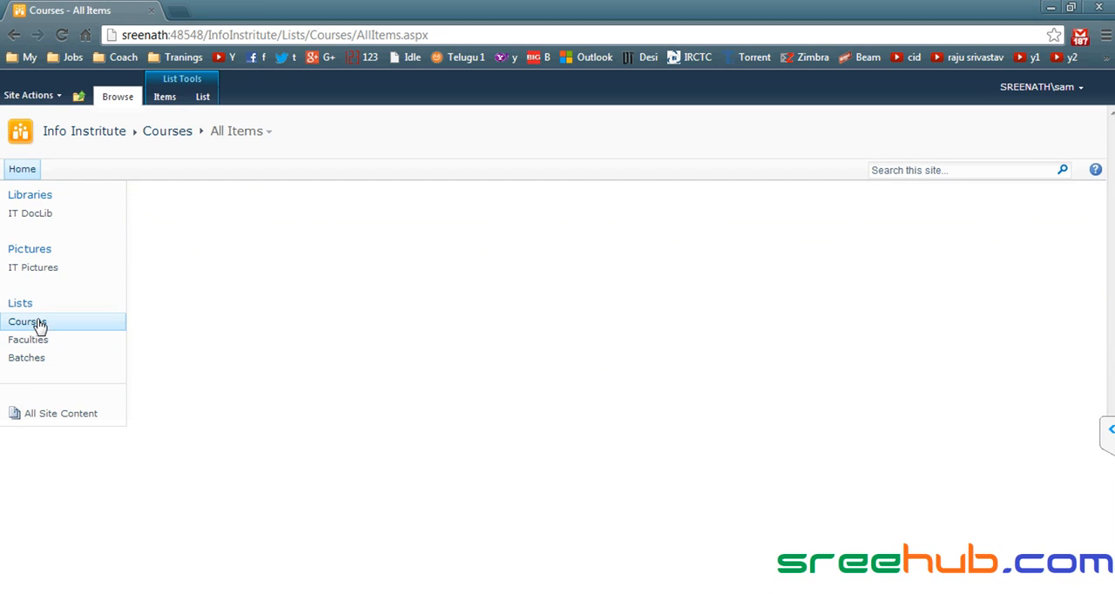
left_click(344, 259)
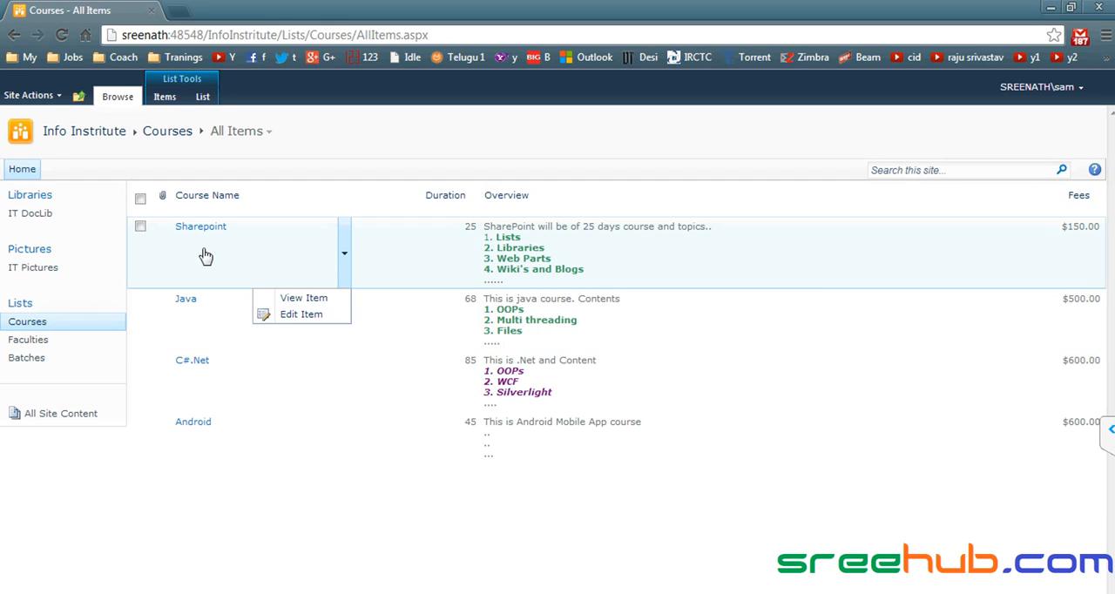
left_click(140, 199)
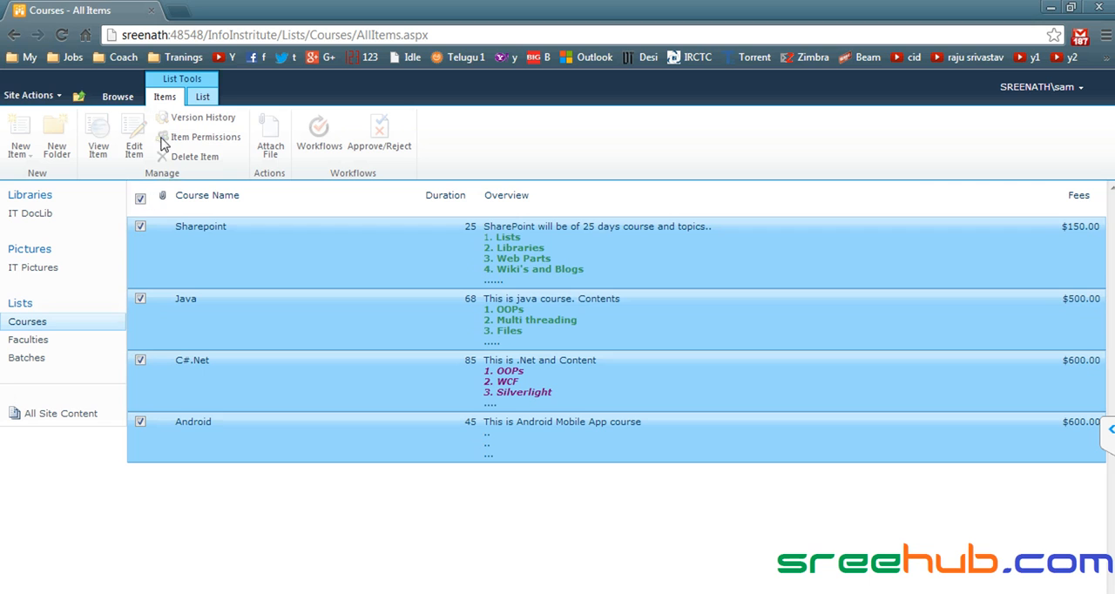
left_click(140, 200)
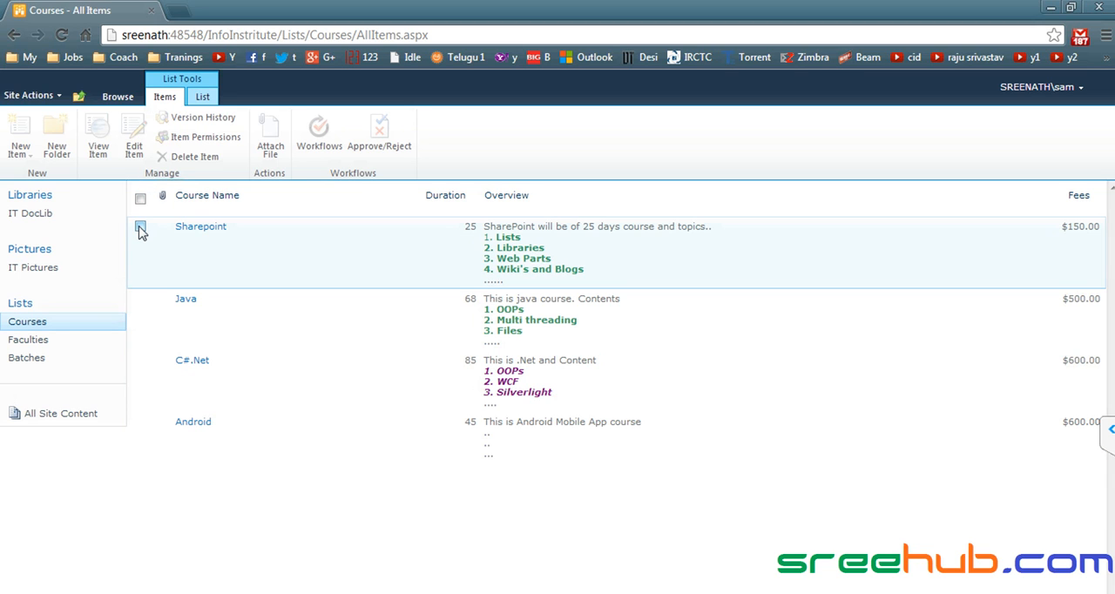
left_click(140, 226)
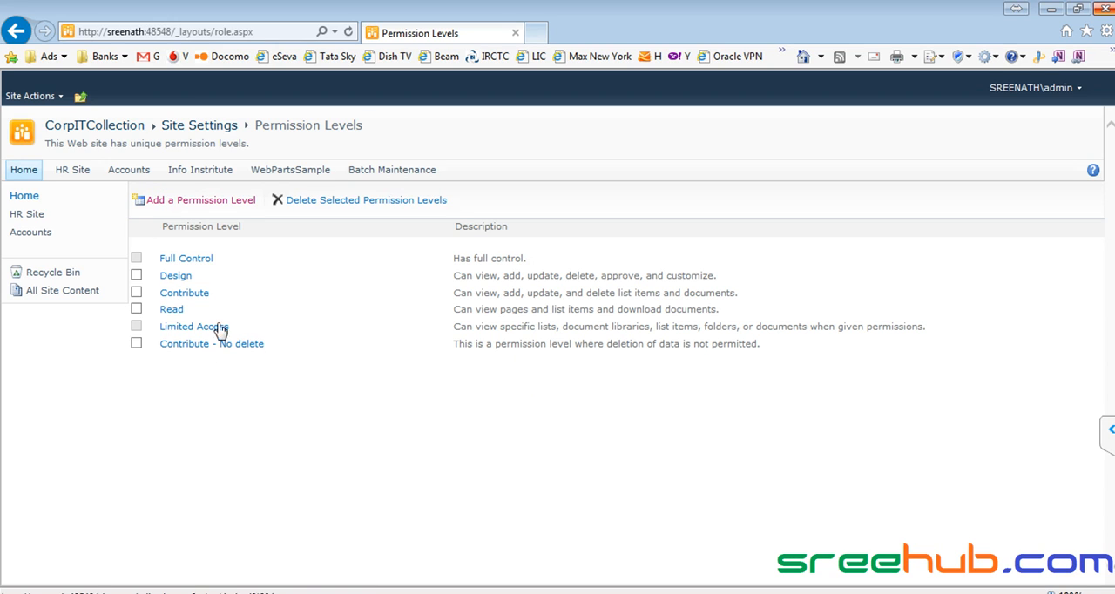
left_click_drag(250, 229, 171, 230)
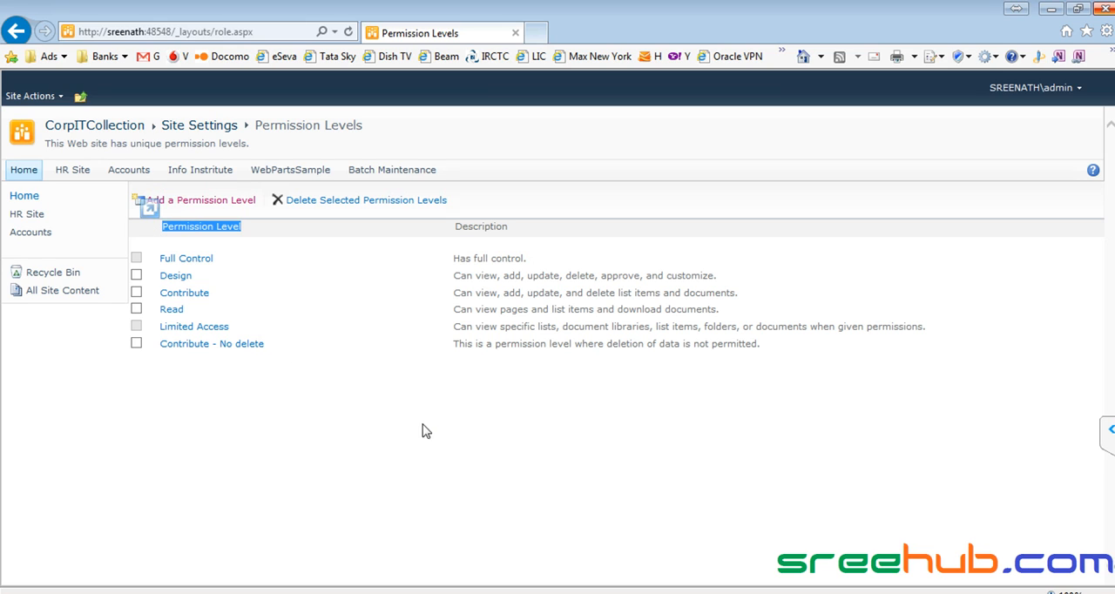
left_click(246, 269)
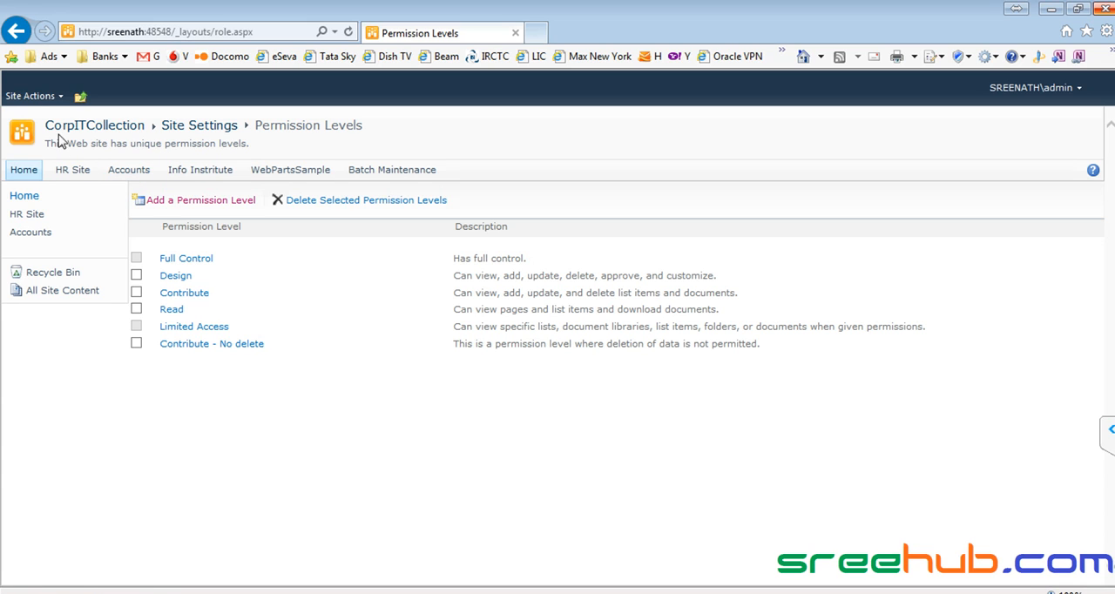
- Go to the CorpITCollection home page and start creating a new site with the Blank Site template
left_click(94, 129)
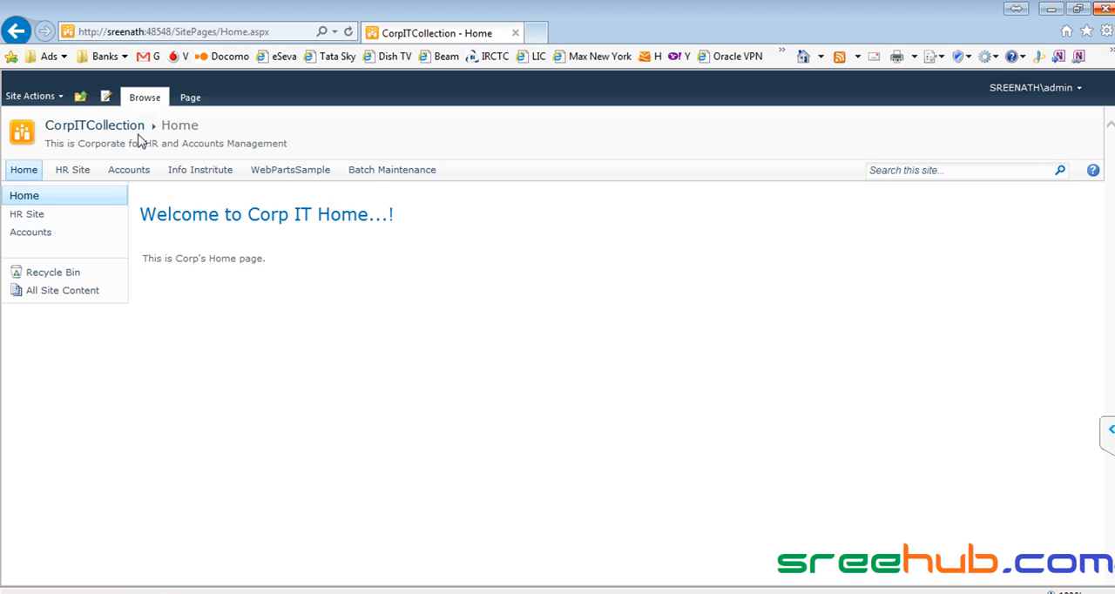
left_click(47, 101)
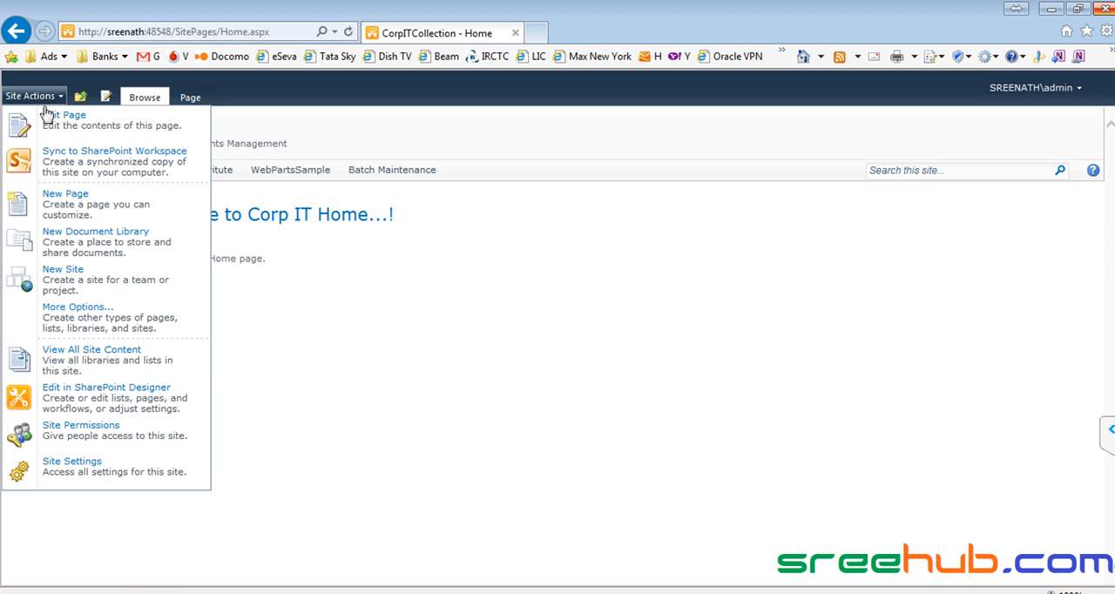
left_click(96, 280)
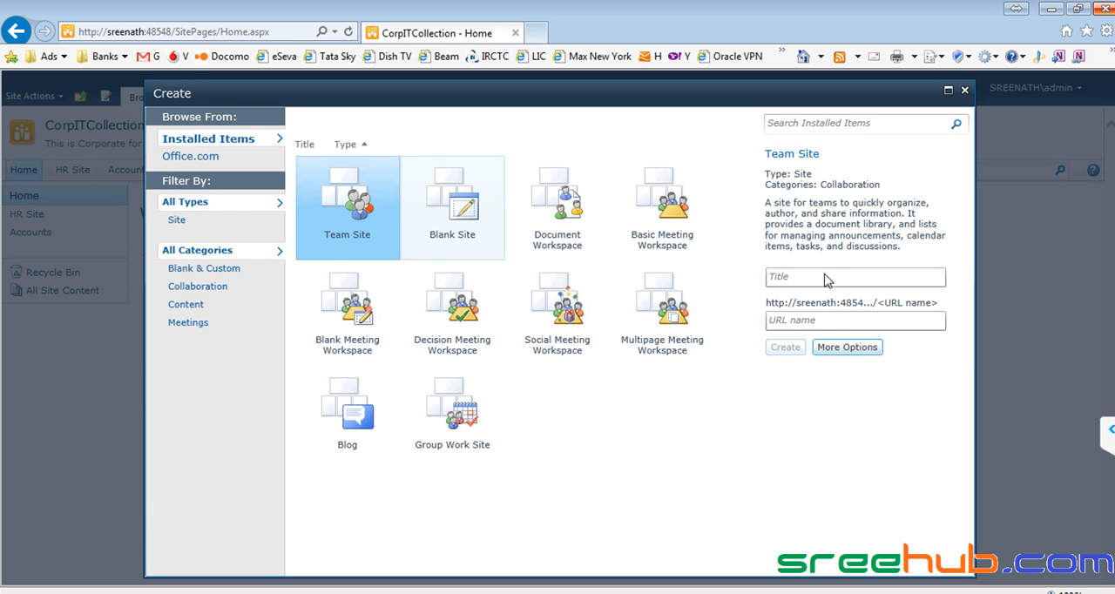
left_click(498, 246)
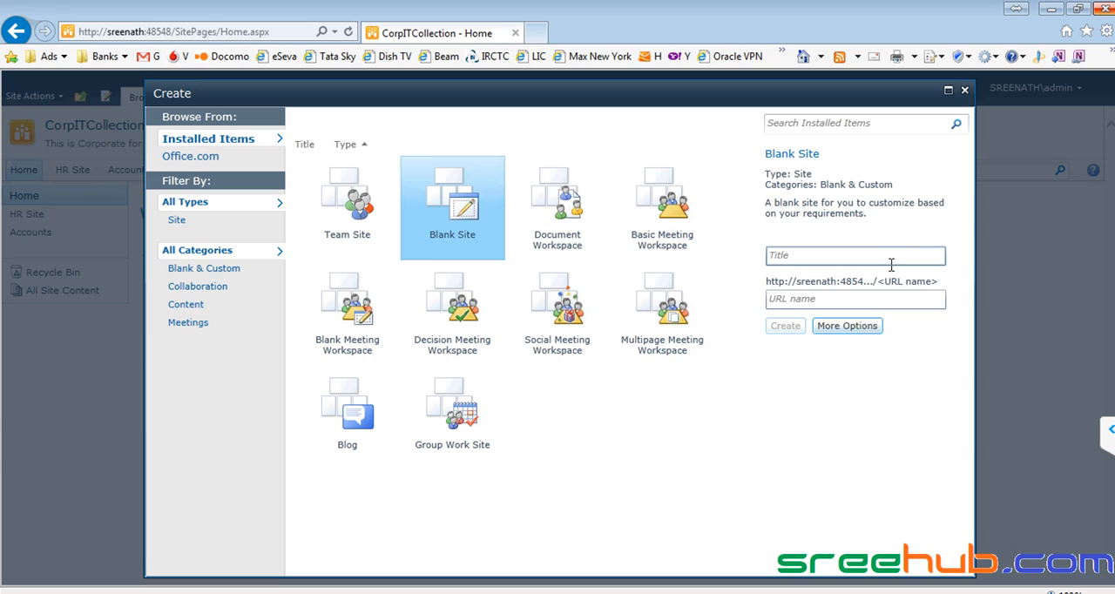
left_click(884, 259)
left_click(805, 256)
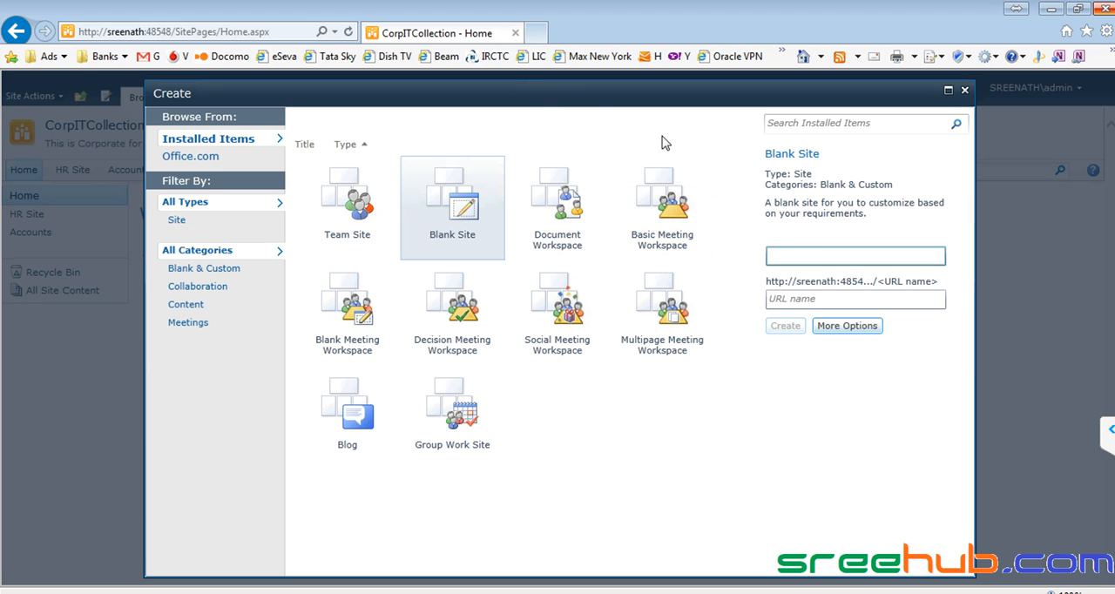
left_click_drag(638, 93, 679, 96)
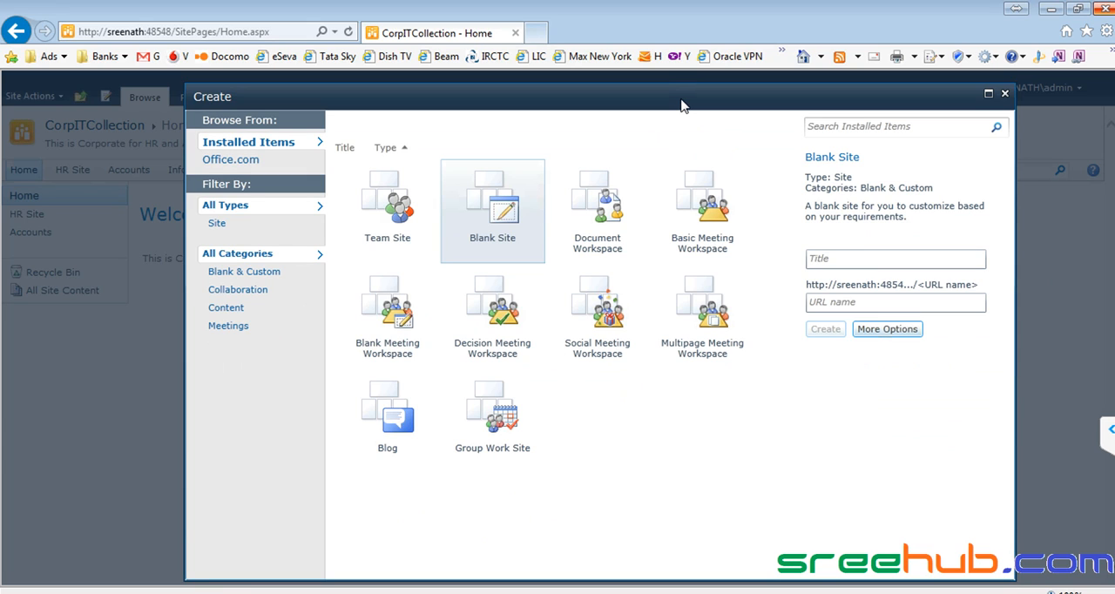
- Create the blank site with the title Sales and the URL name Sales, closing the Create dialog during processing
left_click(832, 261)
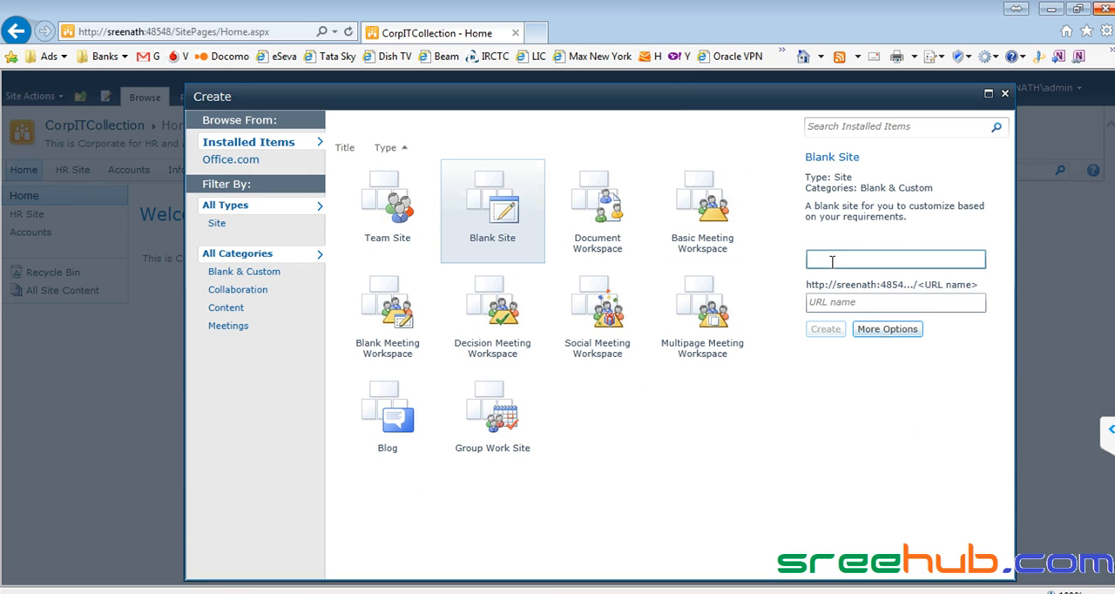
type("SalesIT")
key("BackSpace")
key("BackSpace")
left_click(833, 303)
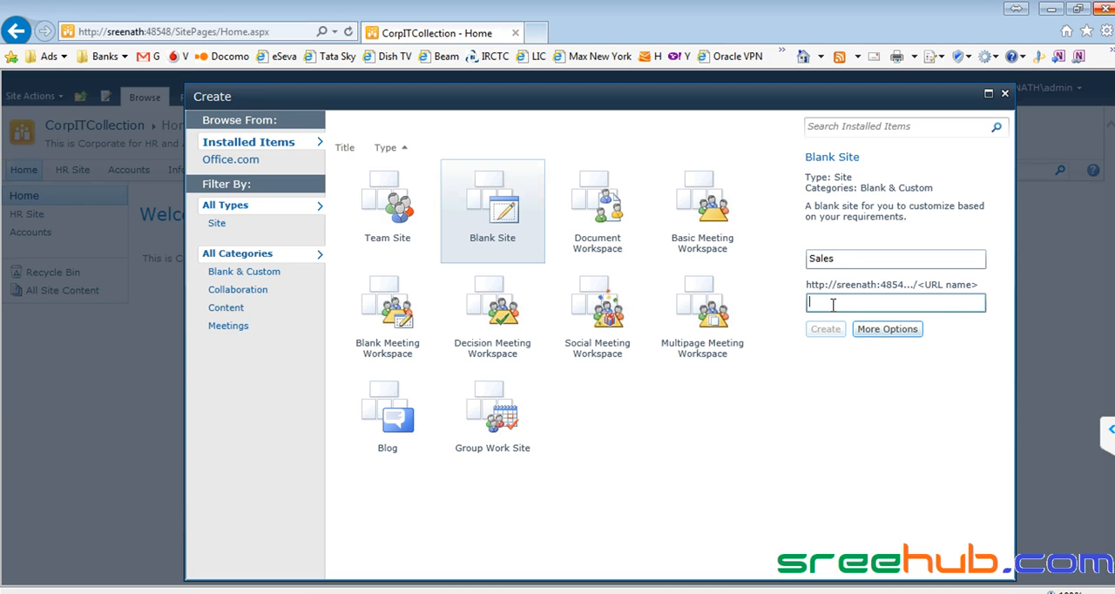
type("Sales")
left_click(827, 331)
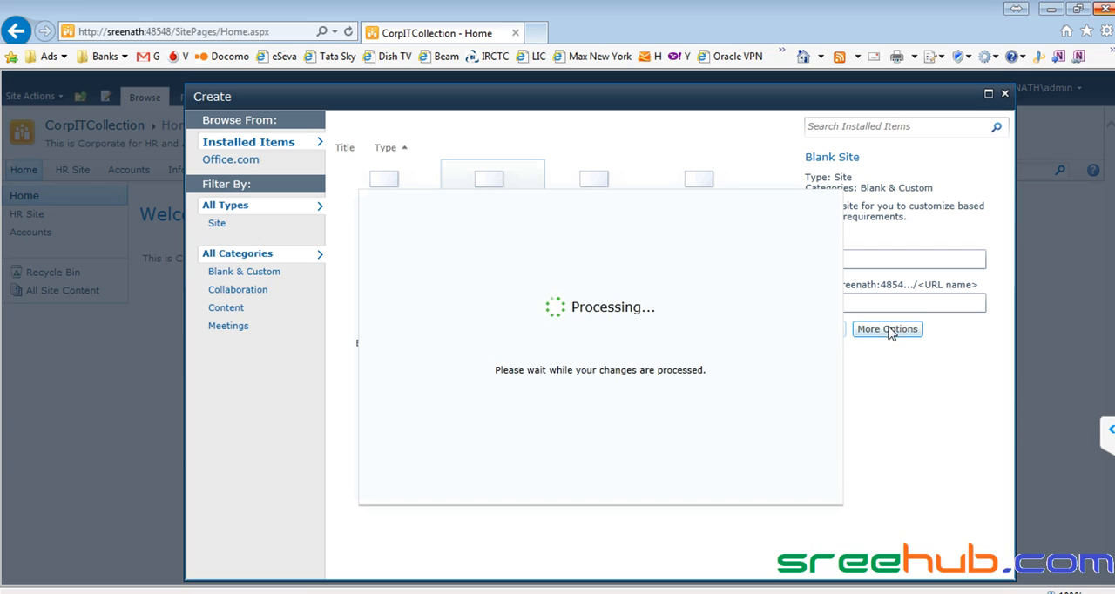
left_click(1004, 94)
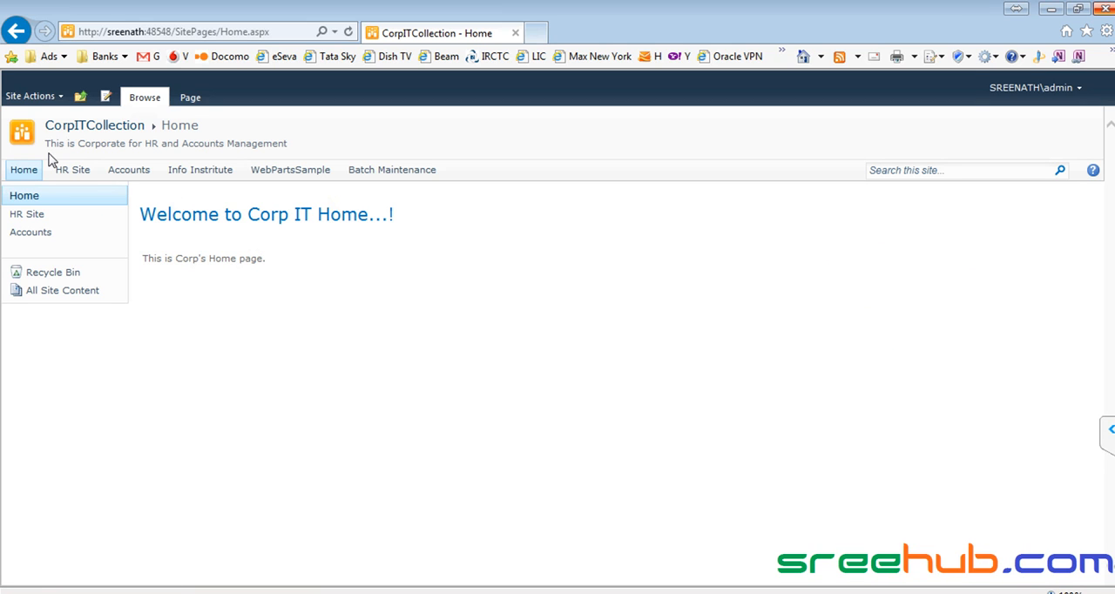
- Start another blank site under CorpITCollection with title and URL name Sales, and open its additional options
left_click(122, 130)
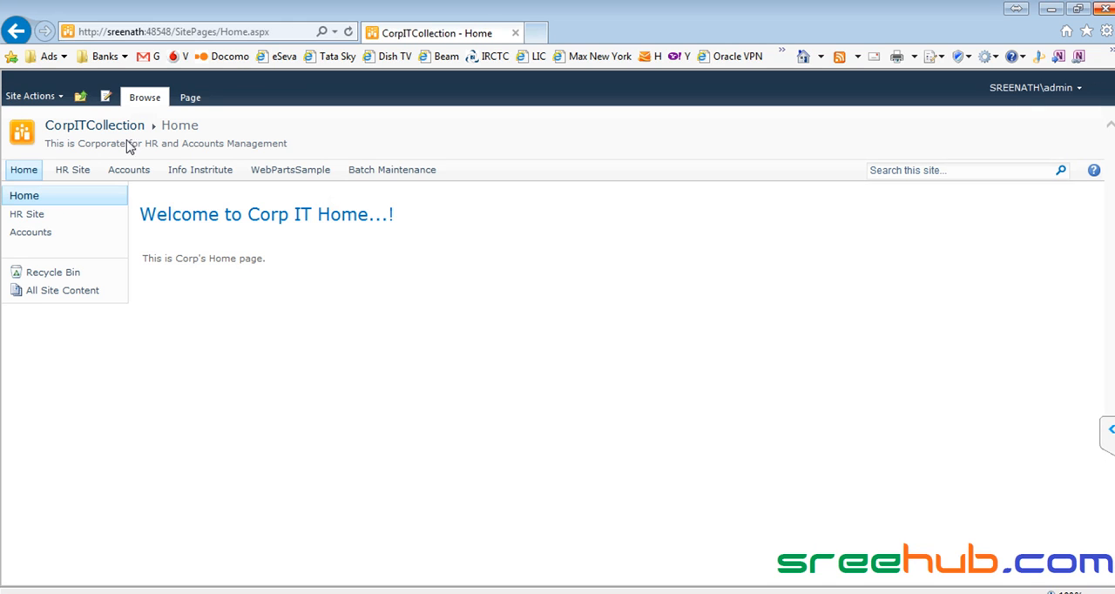
left_click(33, 96)
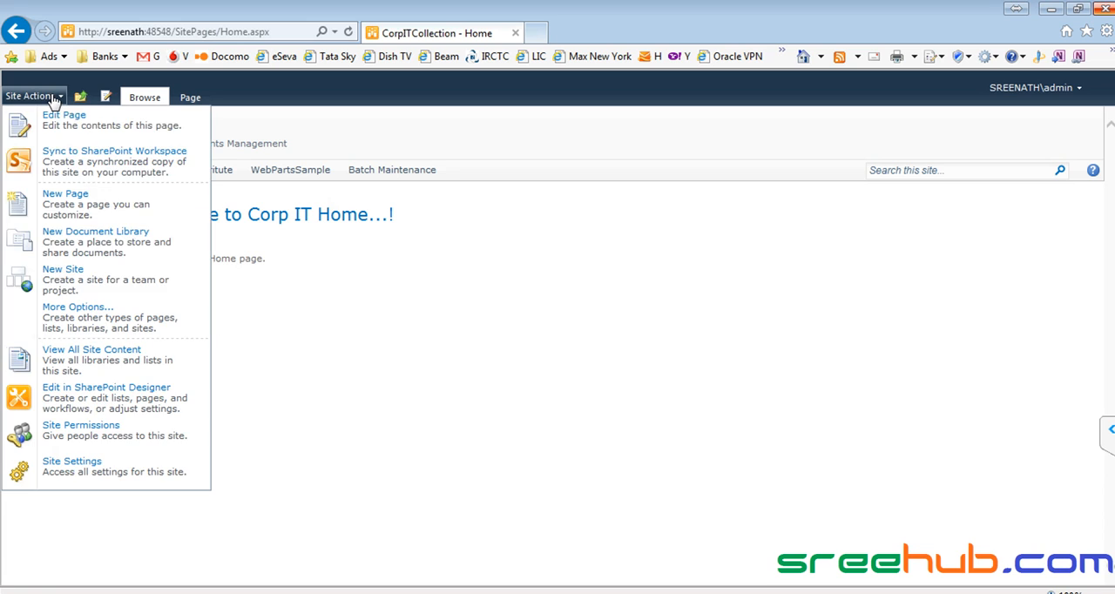
left_click(70, 282)
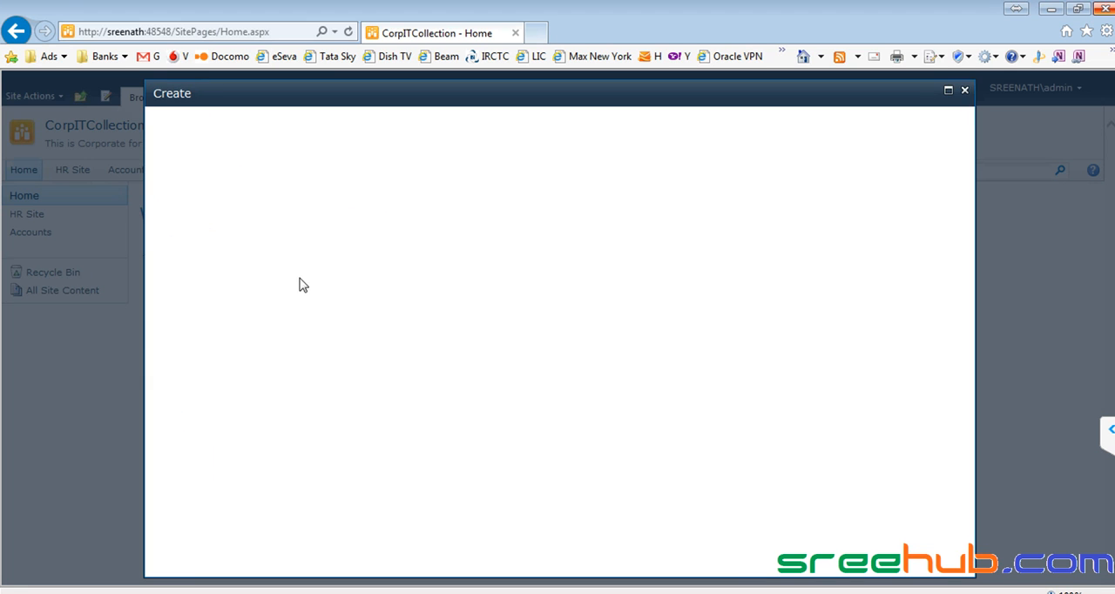
left_click(484, 214)
left_click(784, 258)
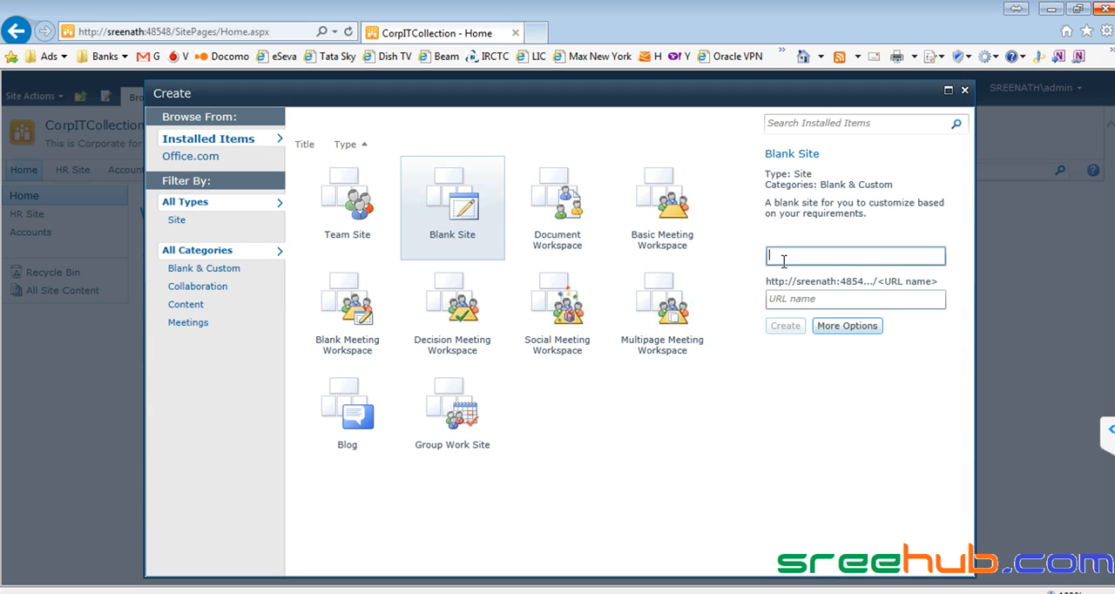
left_click(778, 297)
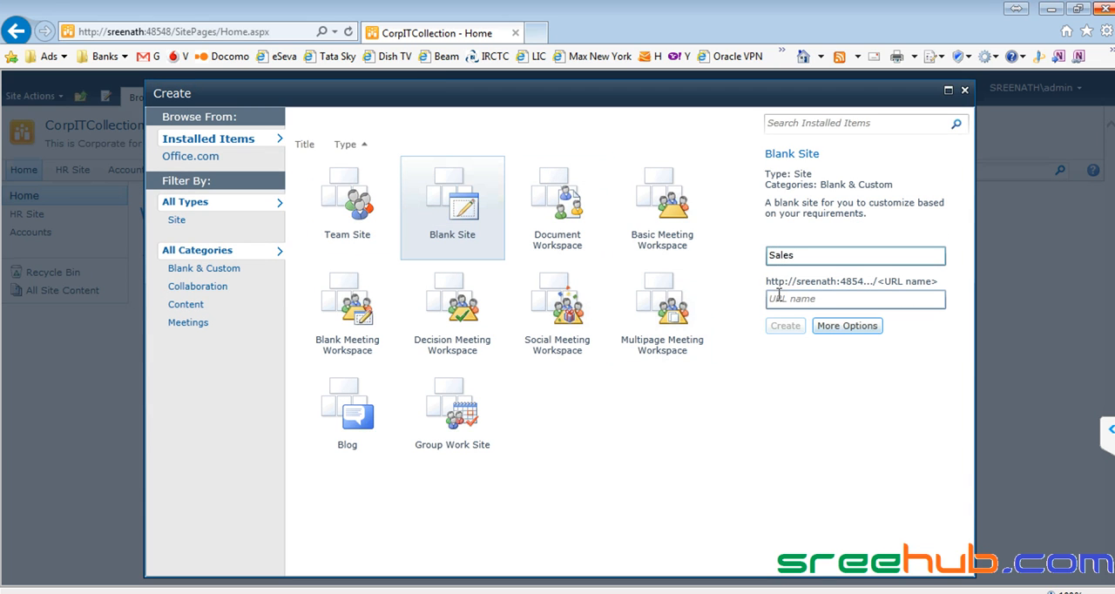
type("Sales")
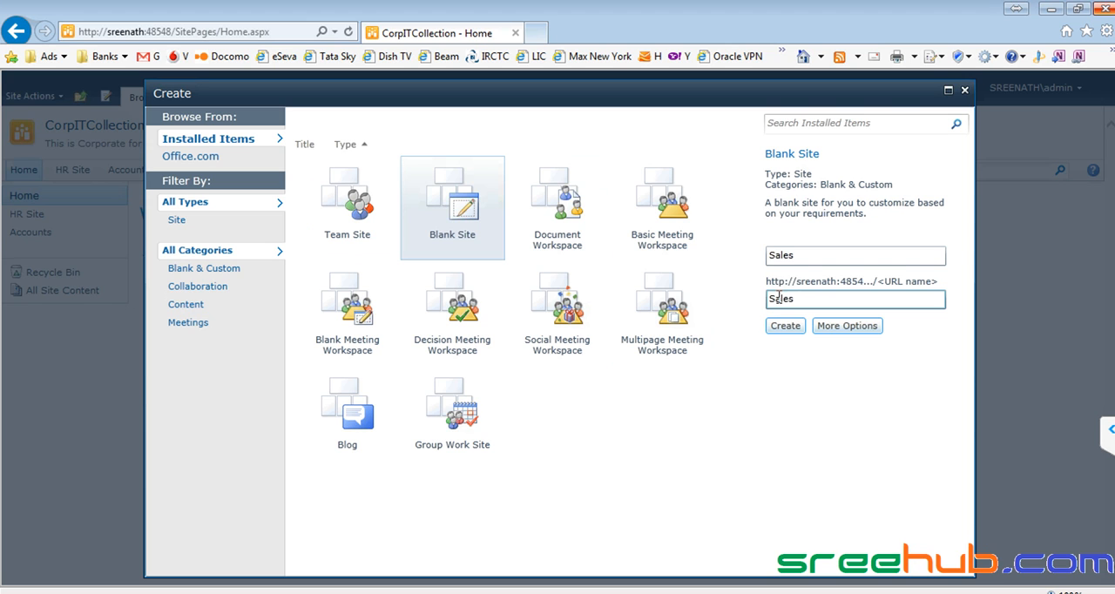
left_click(845, 325)
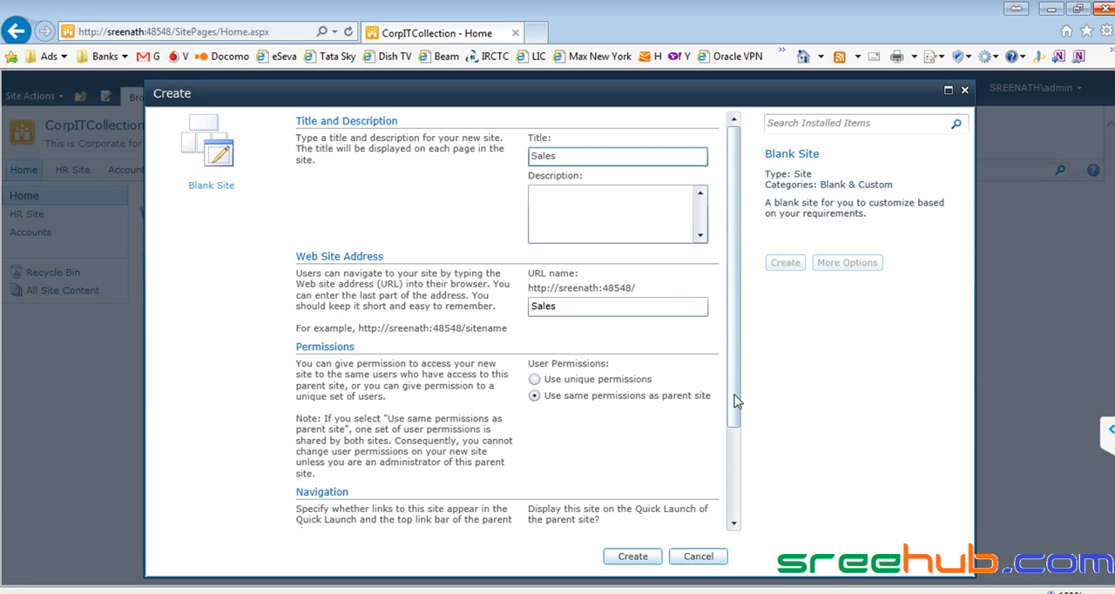
- Set the new site's user permissions to Use unique permissions
left_click_drag(737, 400, 724, 426)
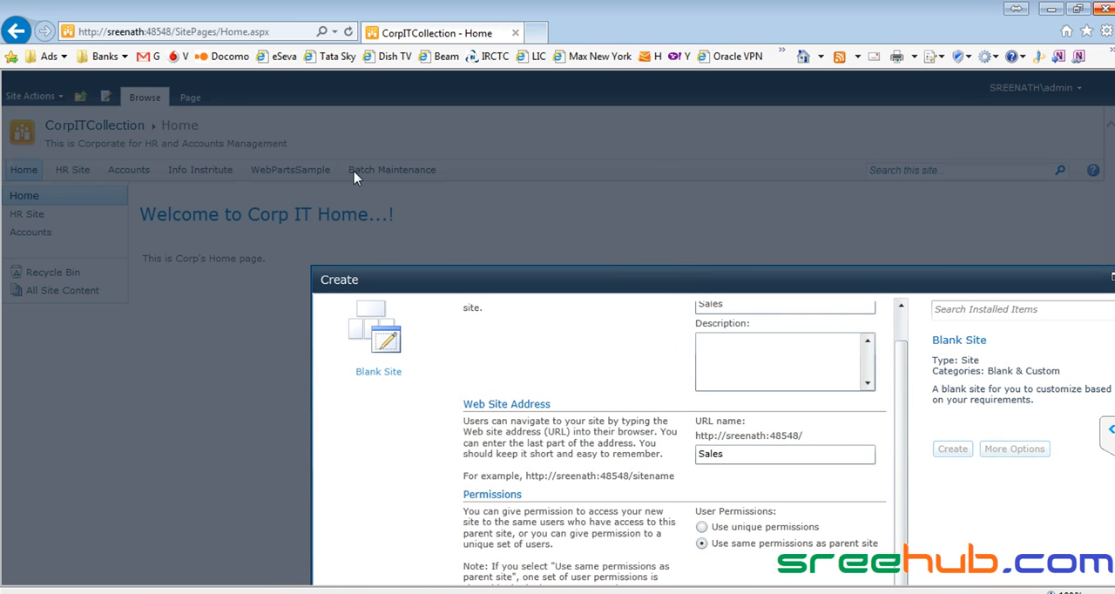
left_click_drag(584, 280, 620, 179)
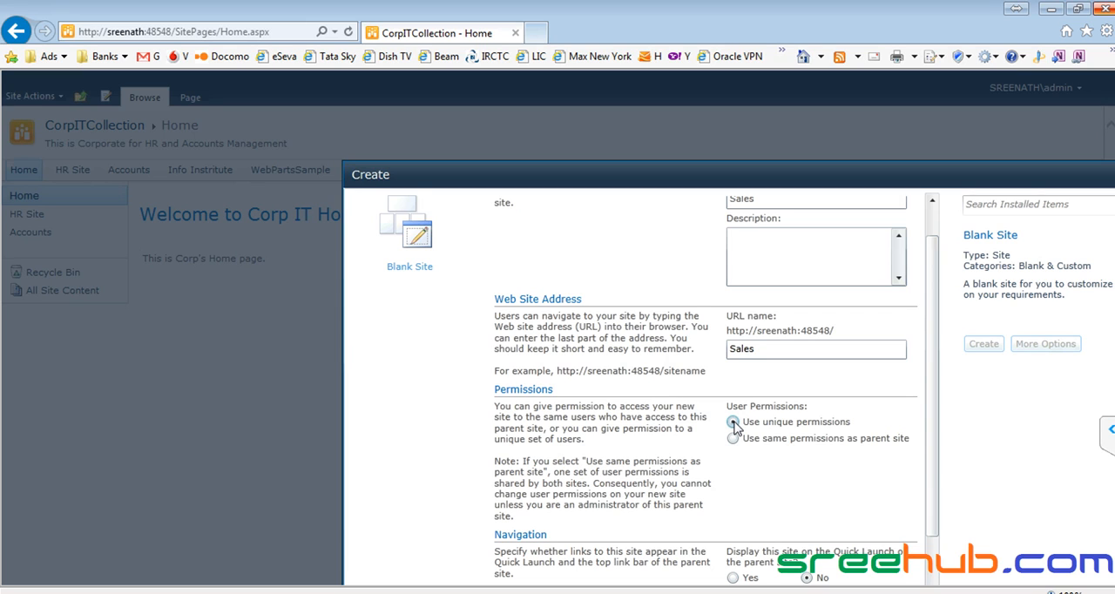
left_click(733, 422)
left_click_drag(747, 180, 668, 116)
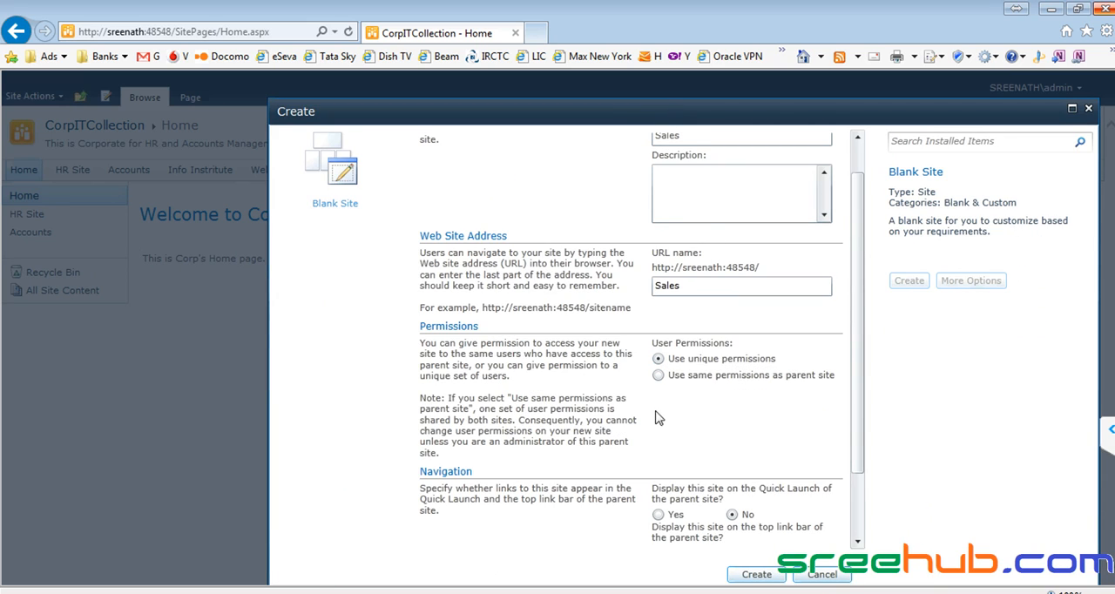
left_click_drag(860, 296, 860, 225)
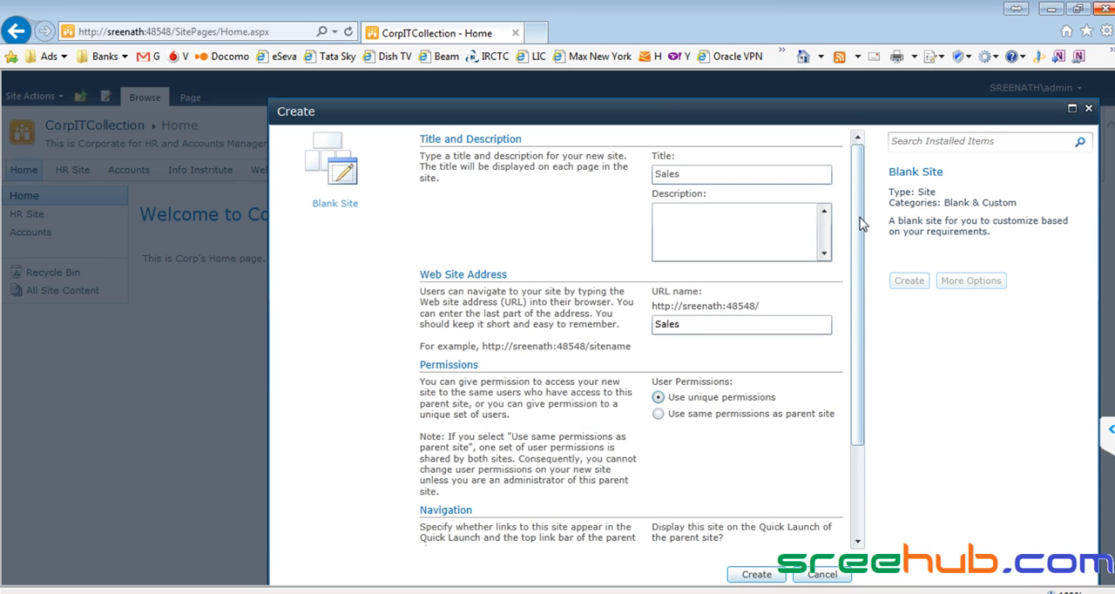
- Display the site on the parent's Quick Launch, use the parent's top link bar, and try to create the site
scroll(860, 225, "down", 5)
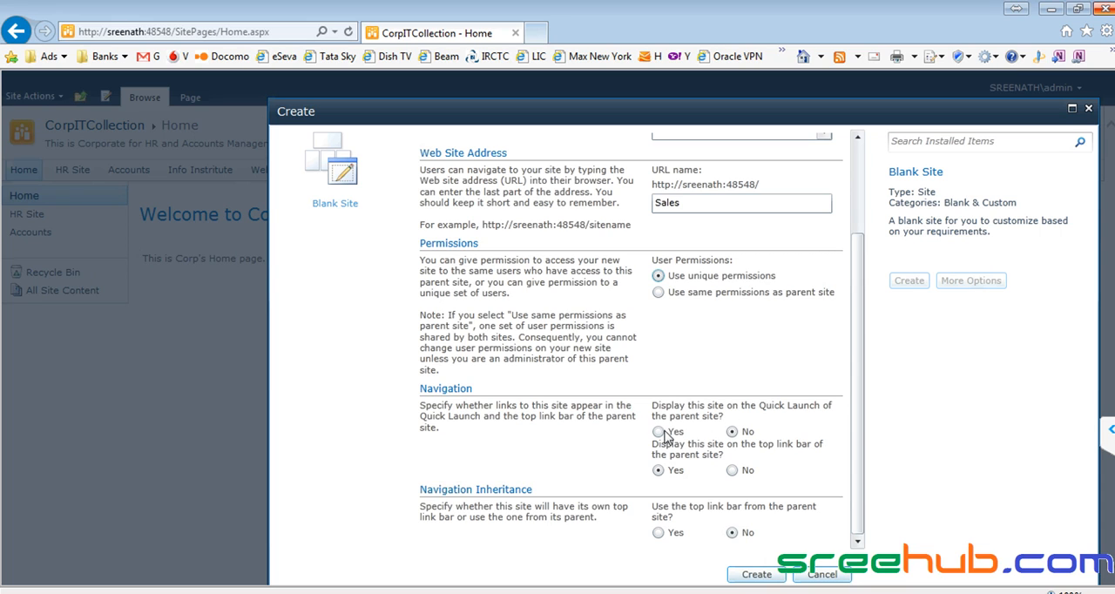
left_click(661, 432)
left_click(748, 578)
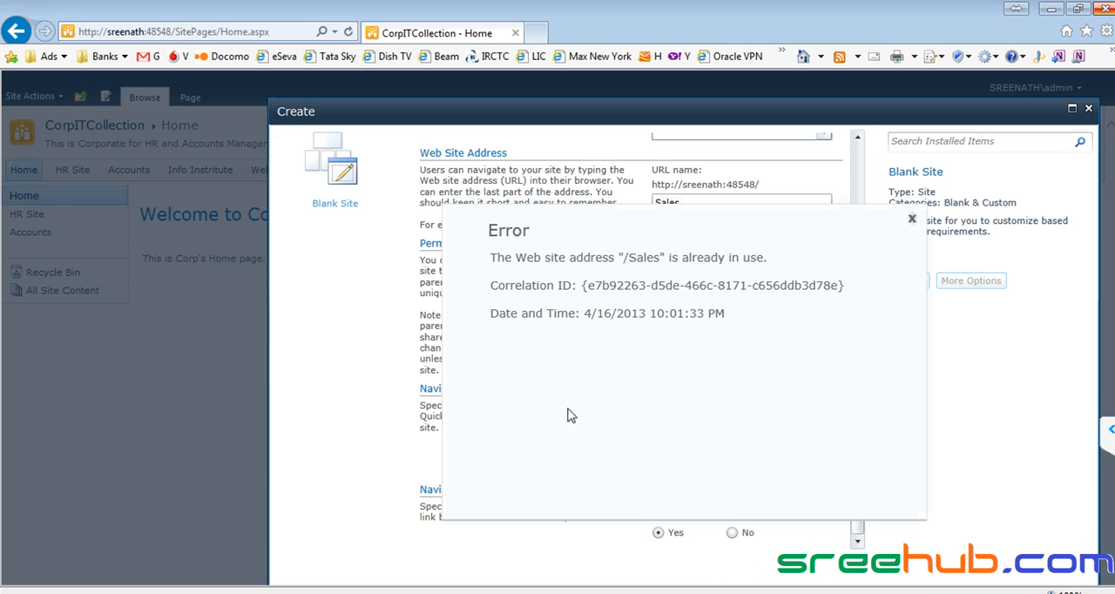
left_click(912, 219)
- Change the site's title and URL name to SalesIT and create the site
scroll(800, 369, "up", 3)
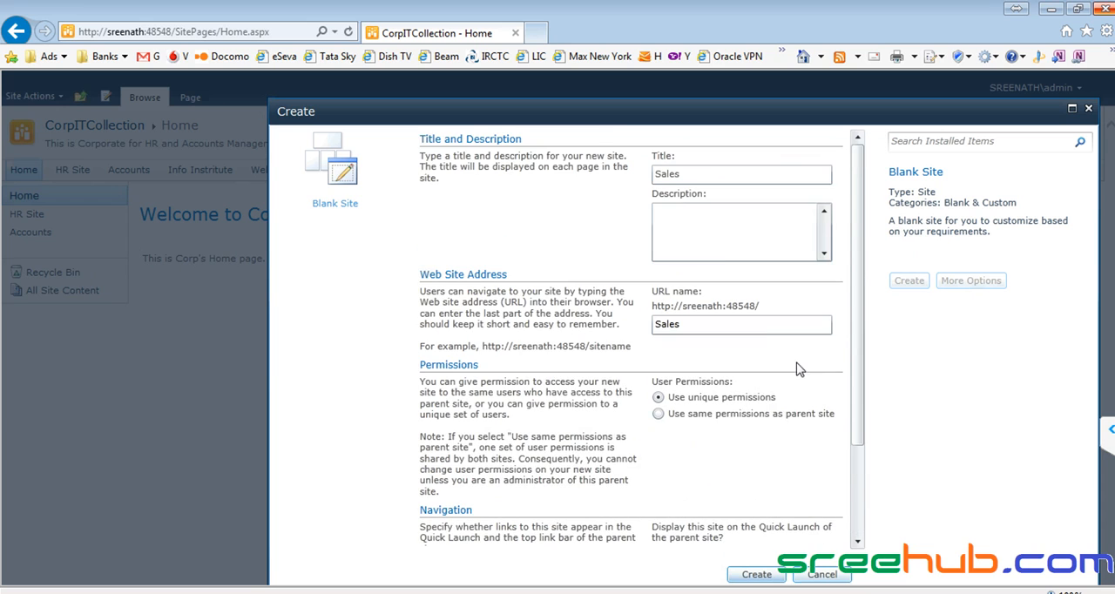
left_click(701, 175)
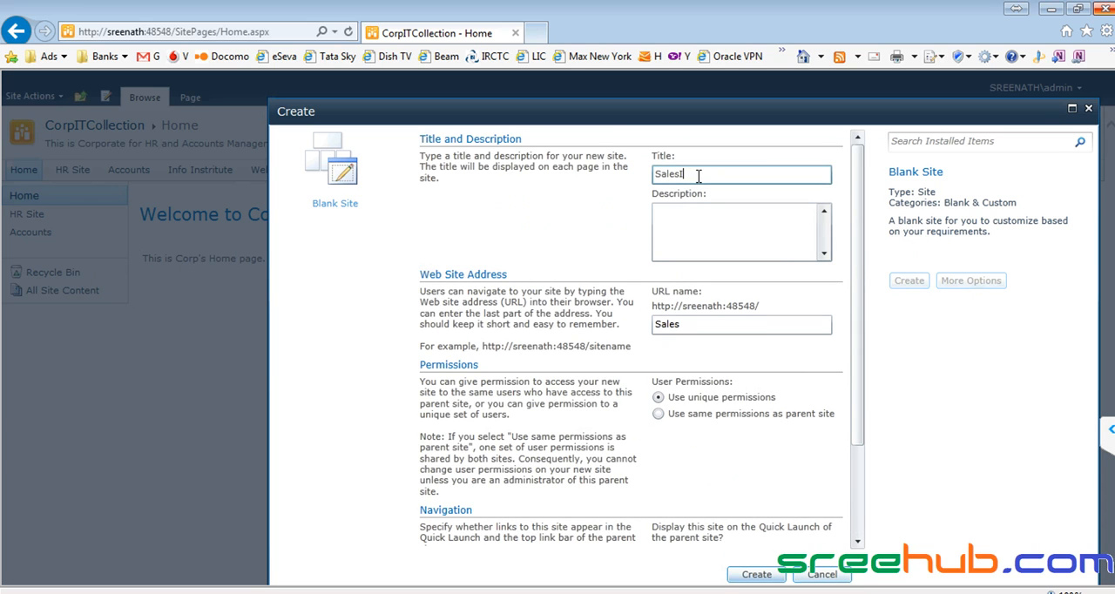
type("IT")
left_click(706, 325)
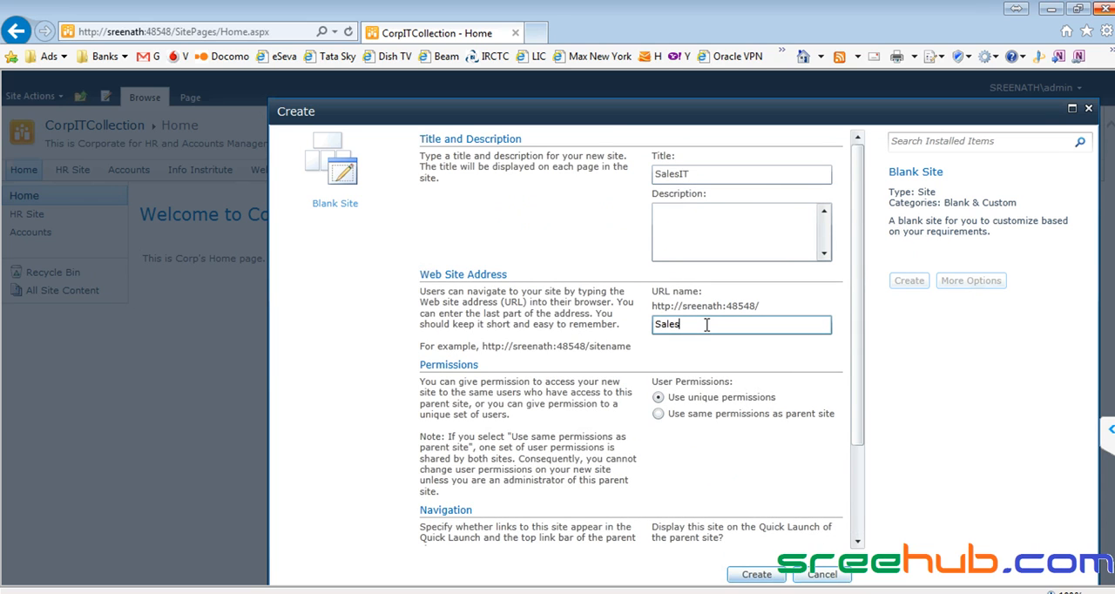
scroll(707, 325, "down", 3)
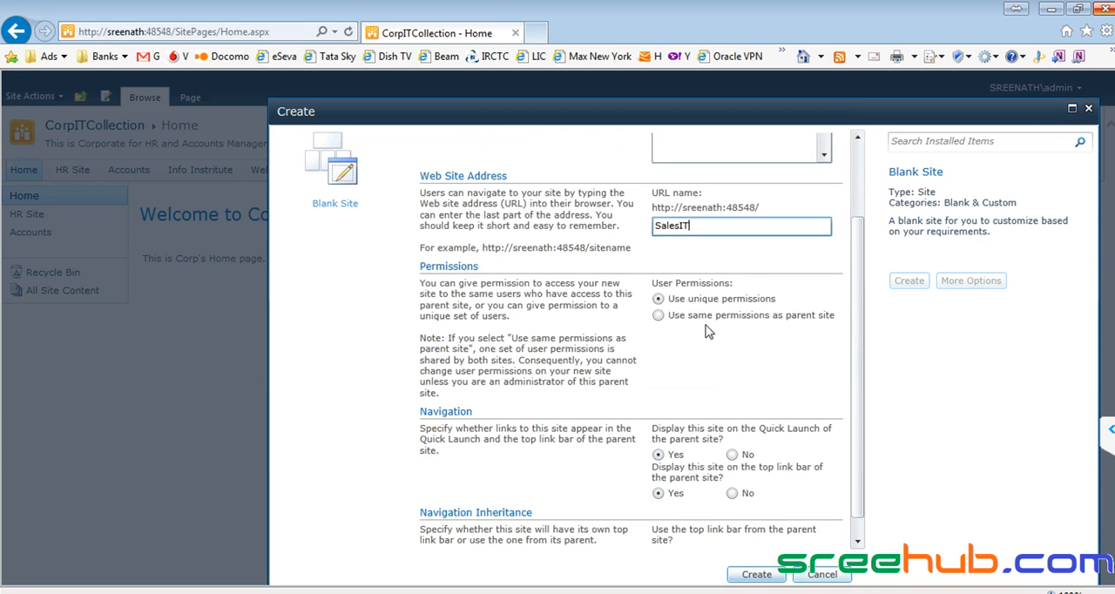
left_click(756, 575)
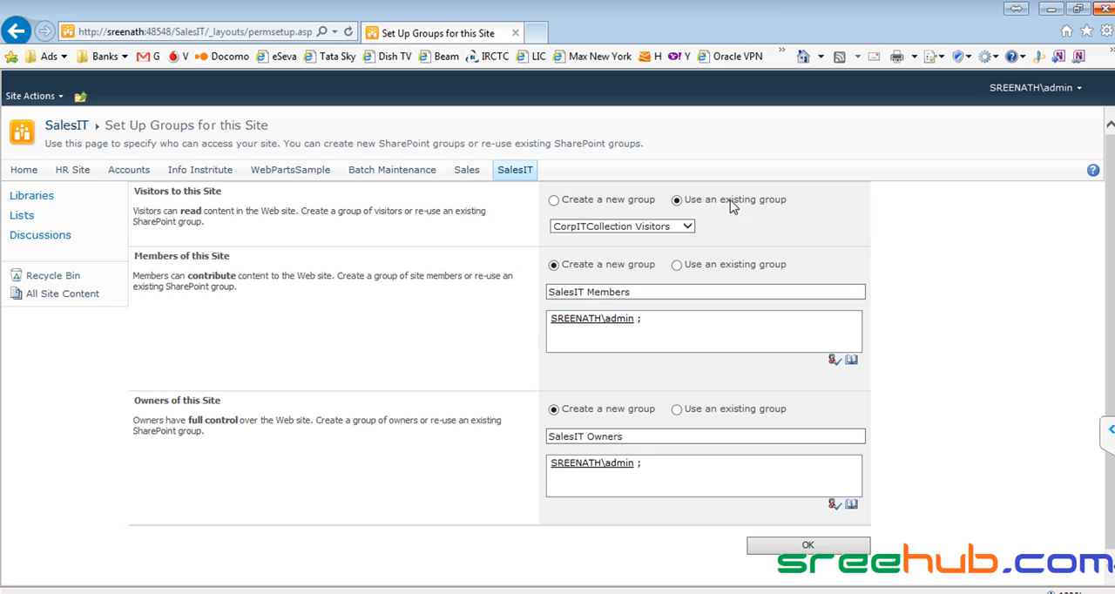
- Set the site's visitors to a newly created group named SalesIT Visitors, leaving its member list empty
left_click(553, 202)
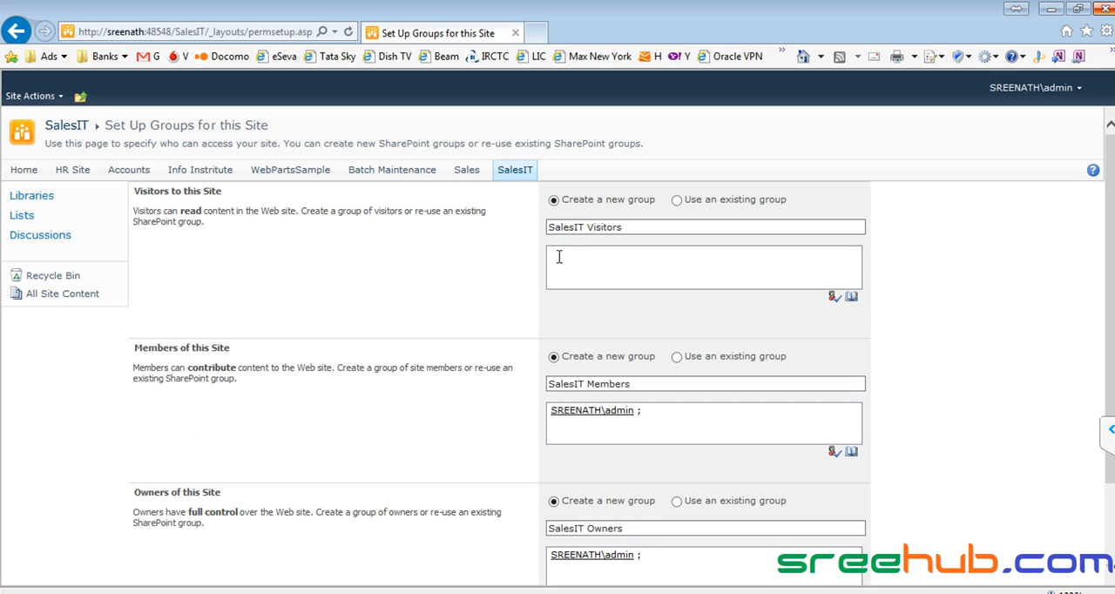
left_click(579, 227)
scroll(514, 326, "down", 2)
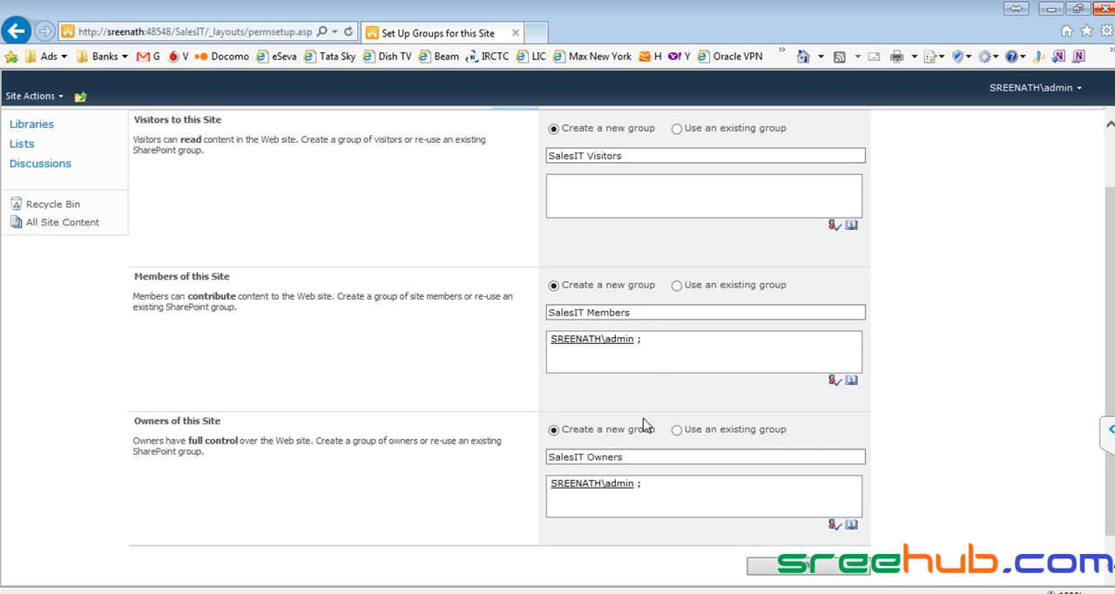
left_click(657, 347)
scroll(658, 351, "down", 1)
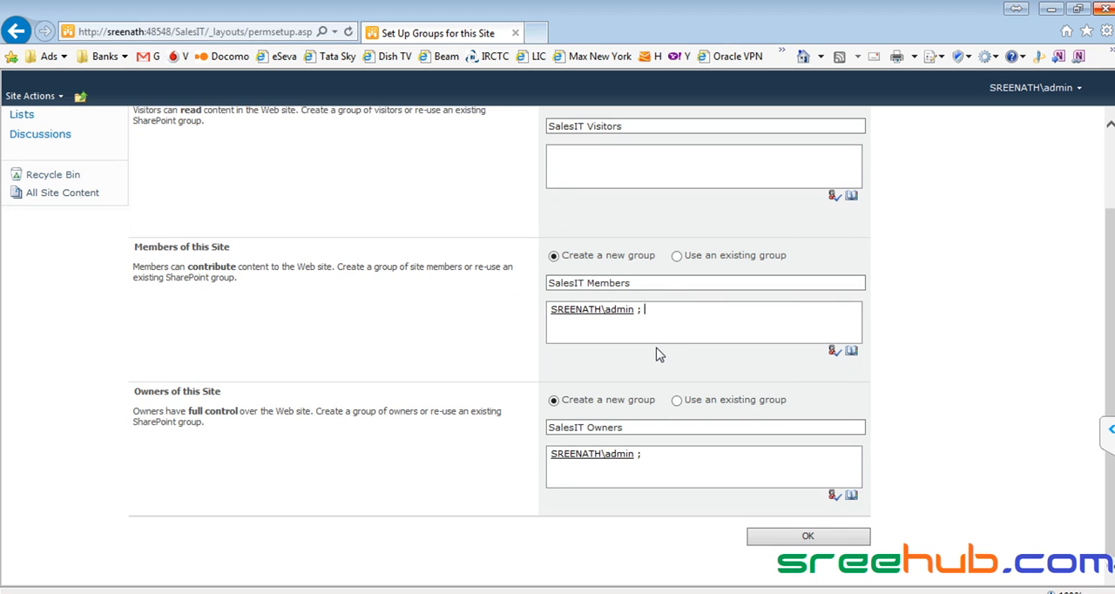
scroll(657, 352, "up", 3)
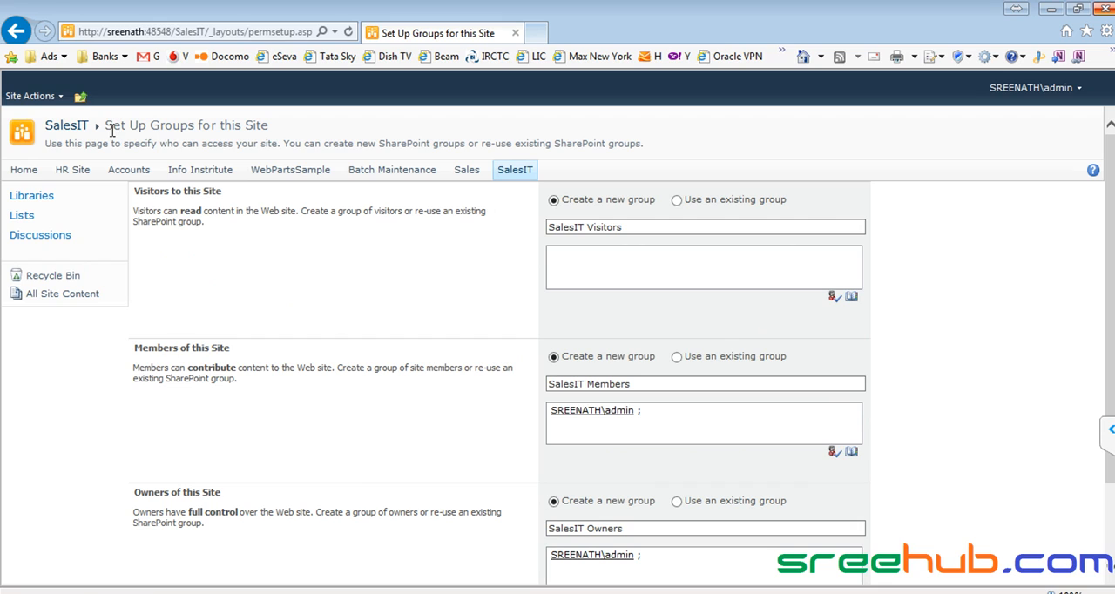
left_click(650, 229)
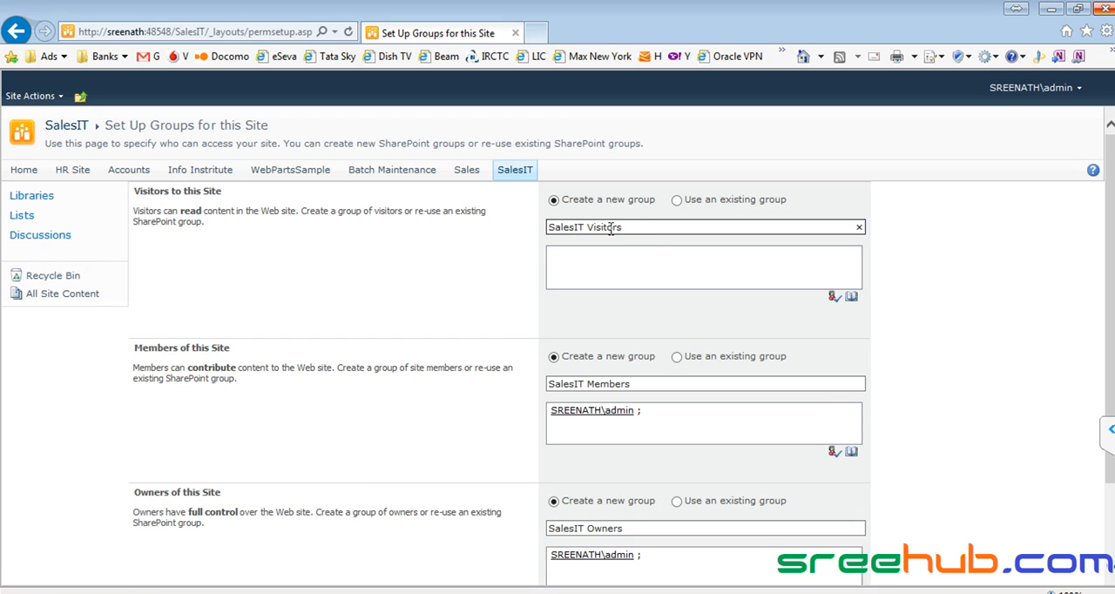
scroll(585, 381, "down", 3)
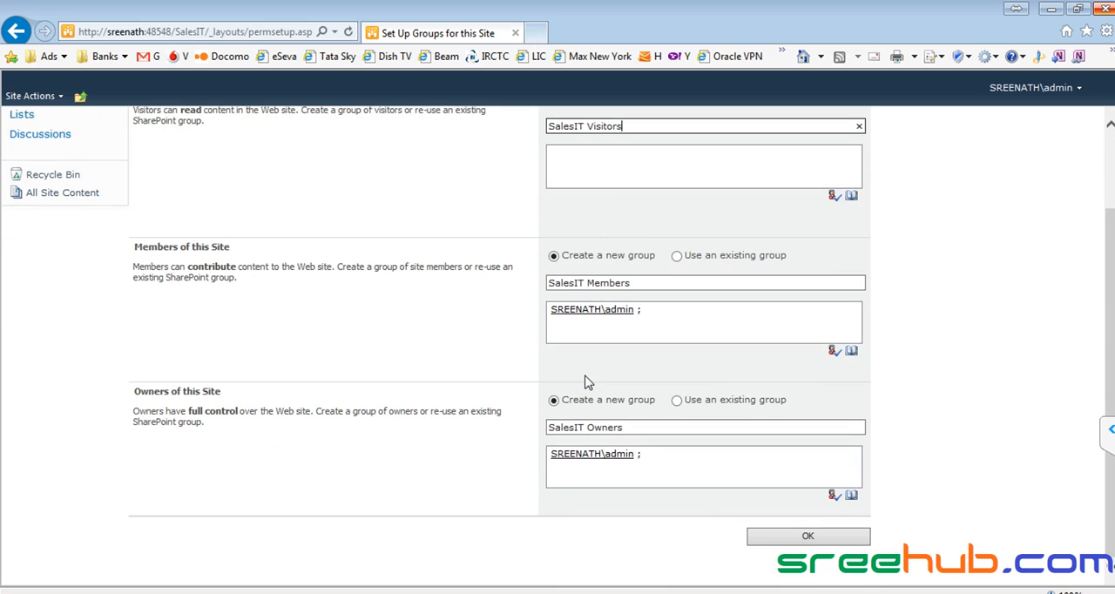
scroll(585, 381, "up", 3)
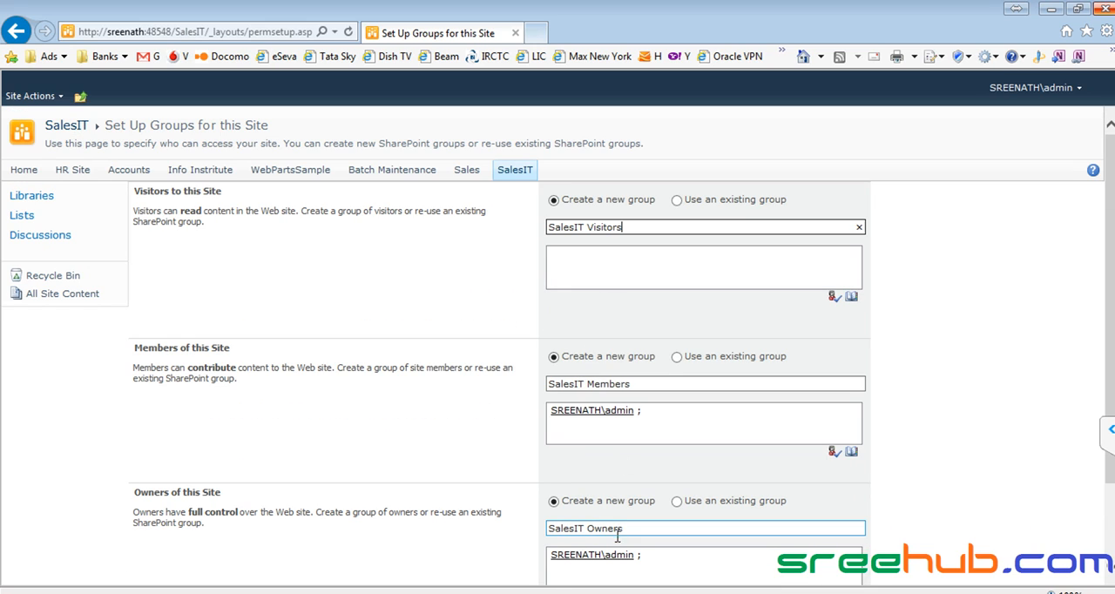
- Remove the admin account from the new SalesIT Members group and complete the site's group setup
left_click(671, 415)
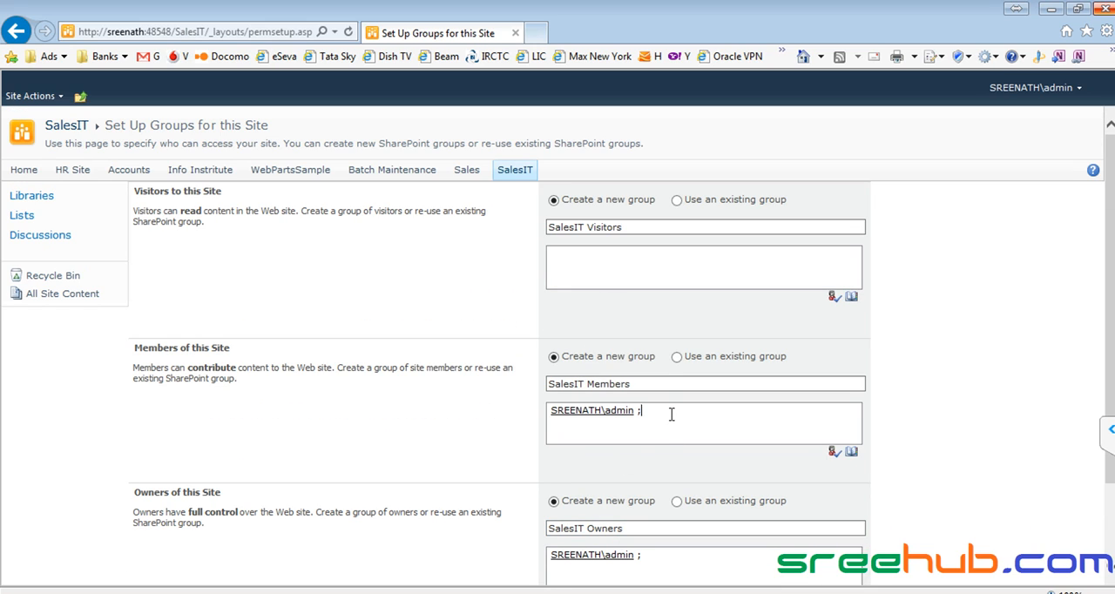
key("BackSpace")
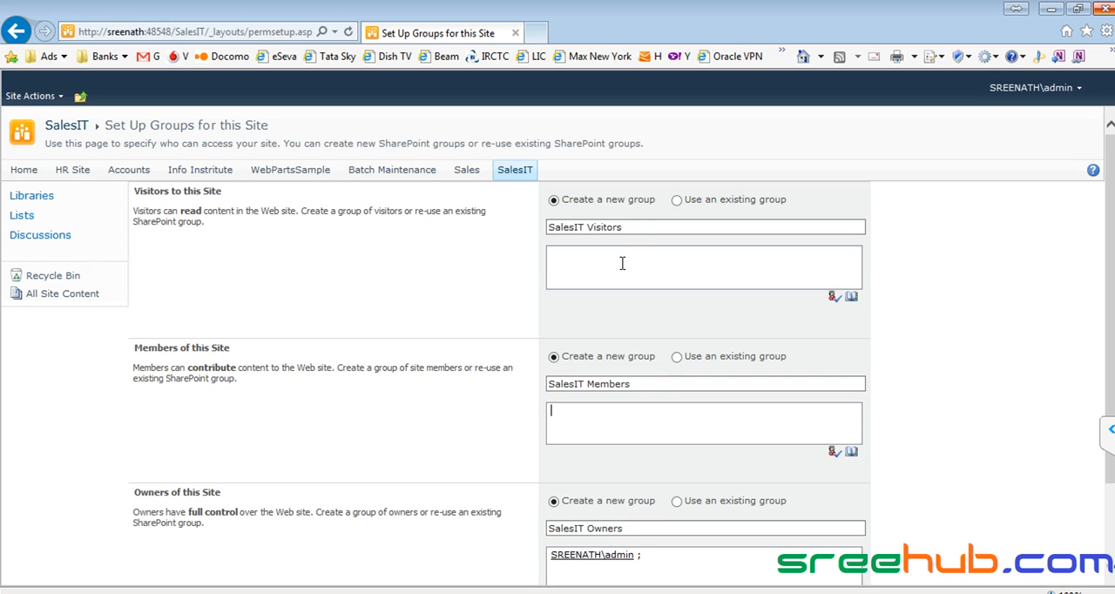
scroll(609, 419, "down", 2)
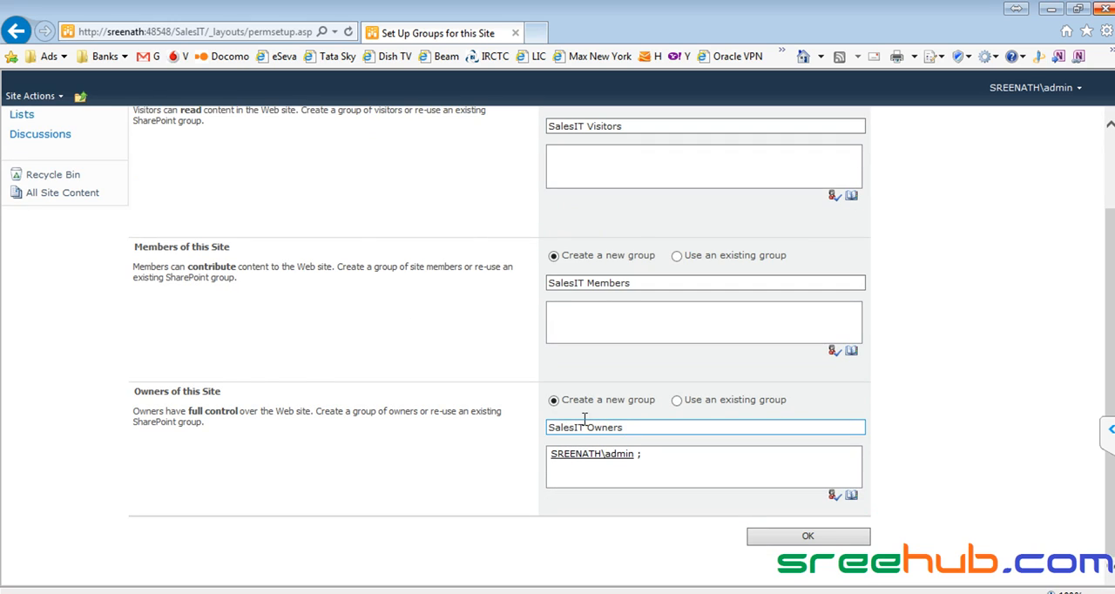
left_click(788, 533)
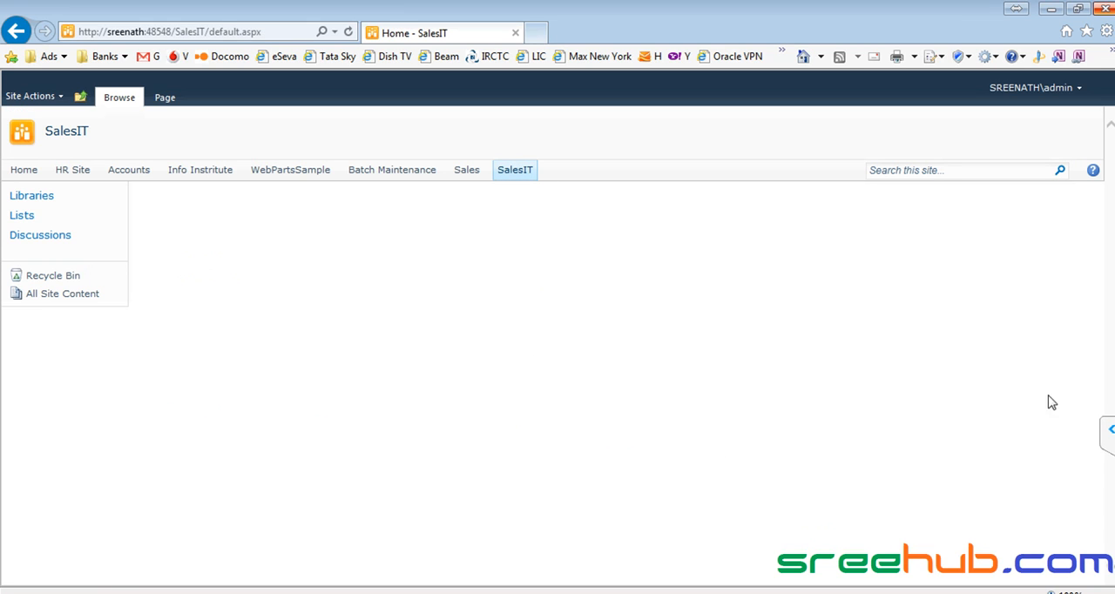
- Review the SalesIT site's permissions and return to the CorpITCollection home page
left_click(28, 100)
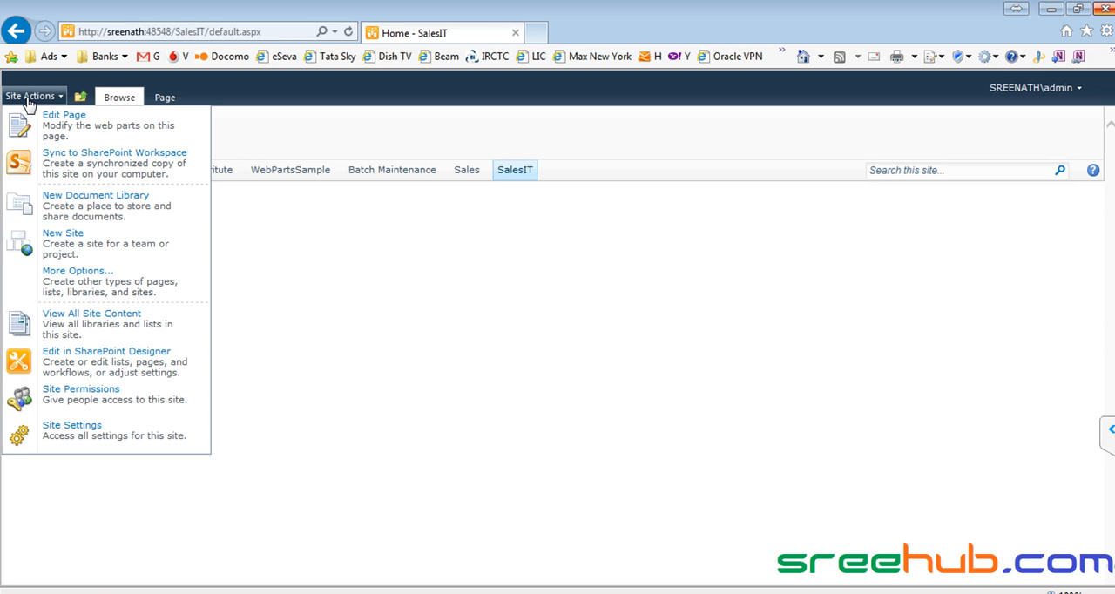
left_click(105, 405)
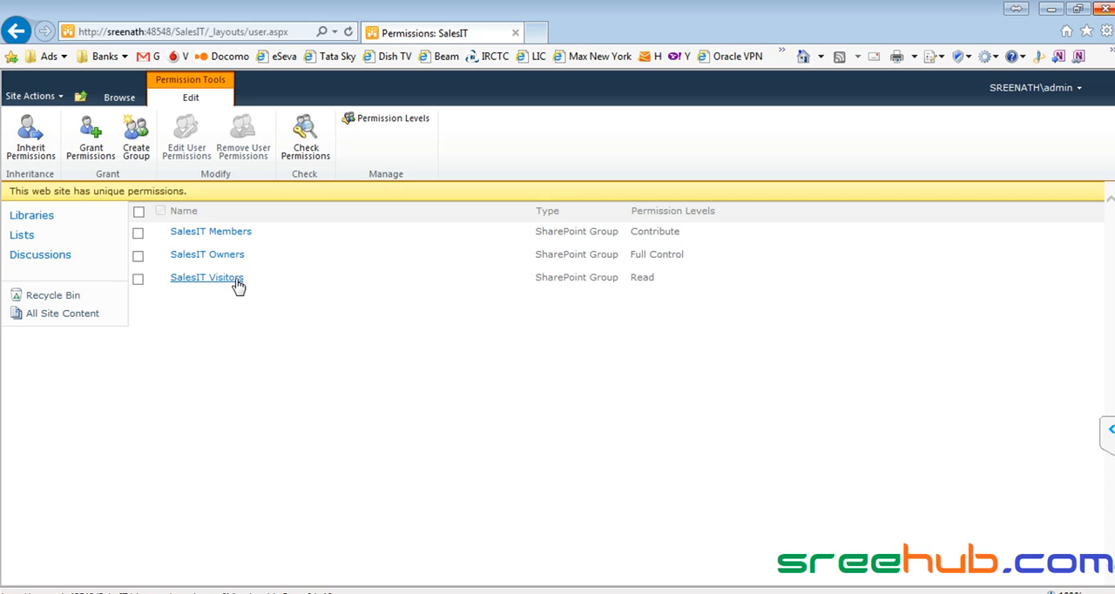
left_click(128, 103)
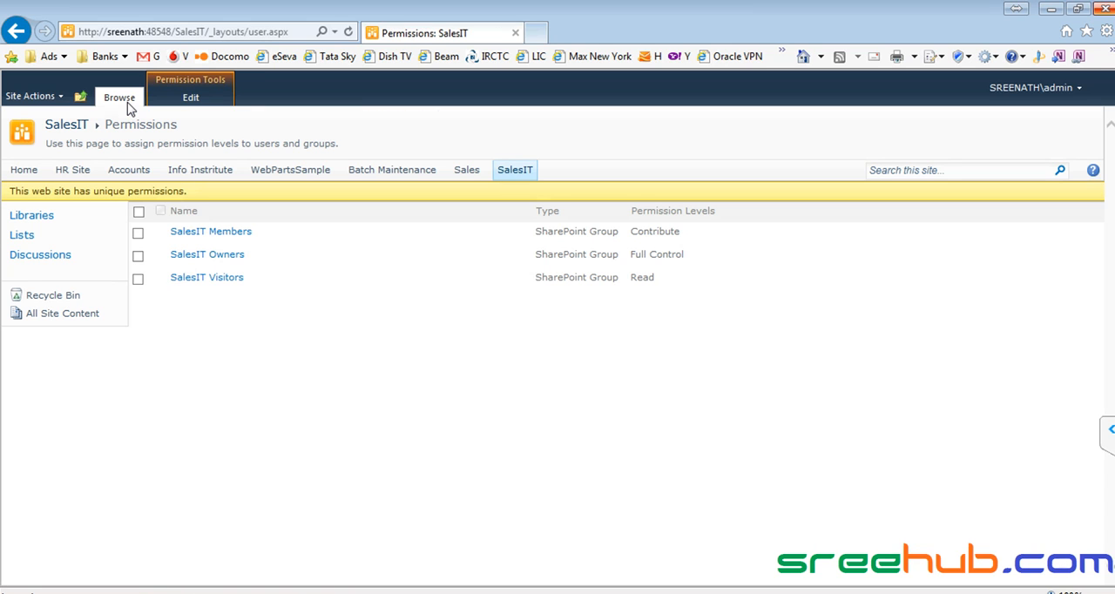
left_click(80, 97)
left_click(124, 141)
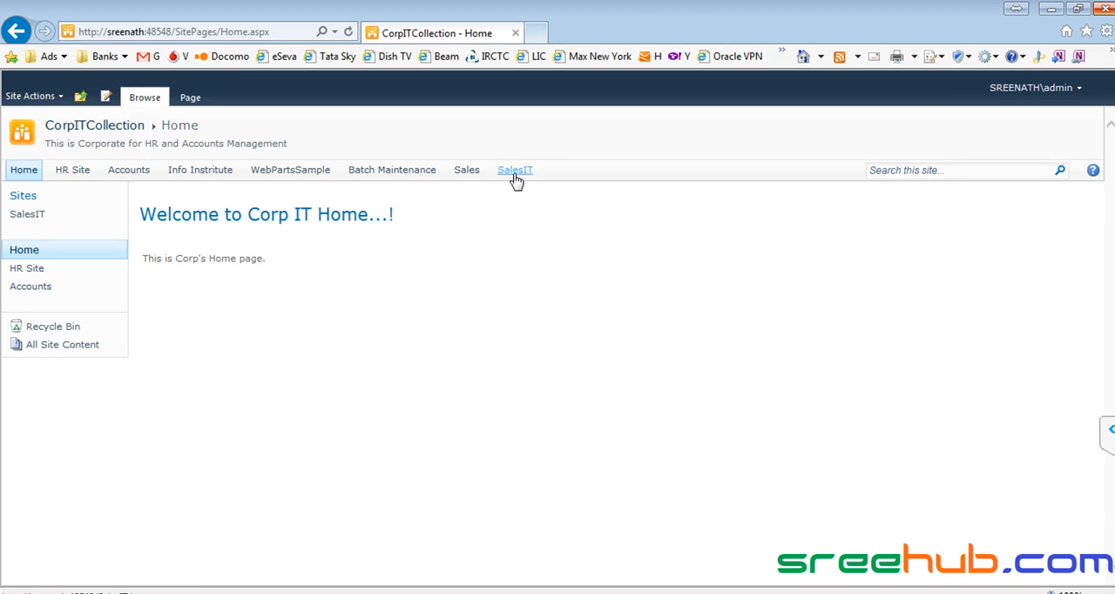
- Examine the groups in the Info Instritute site's permissions and return to the CorpITCollection home page
left_click(192, 177)
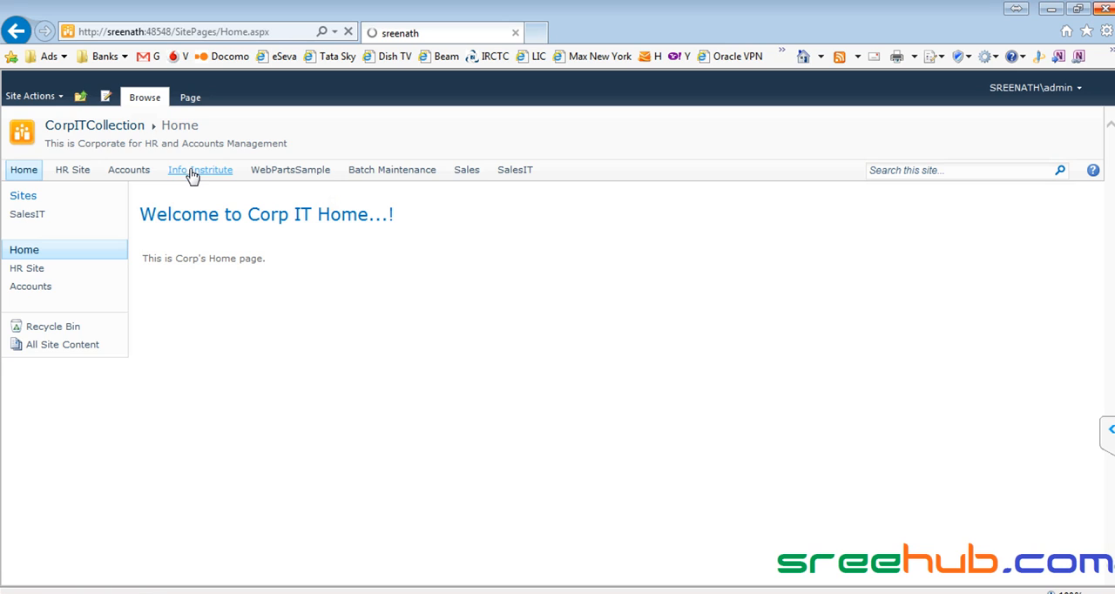
left_click(39, 97)
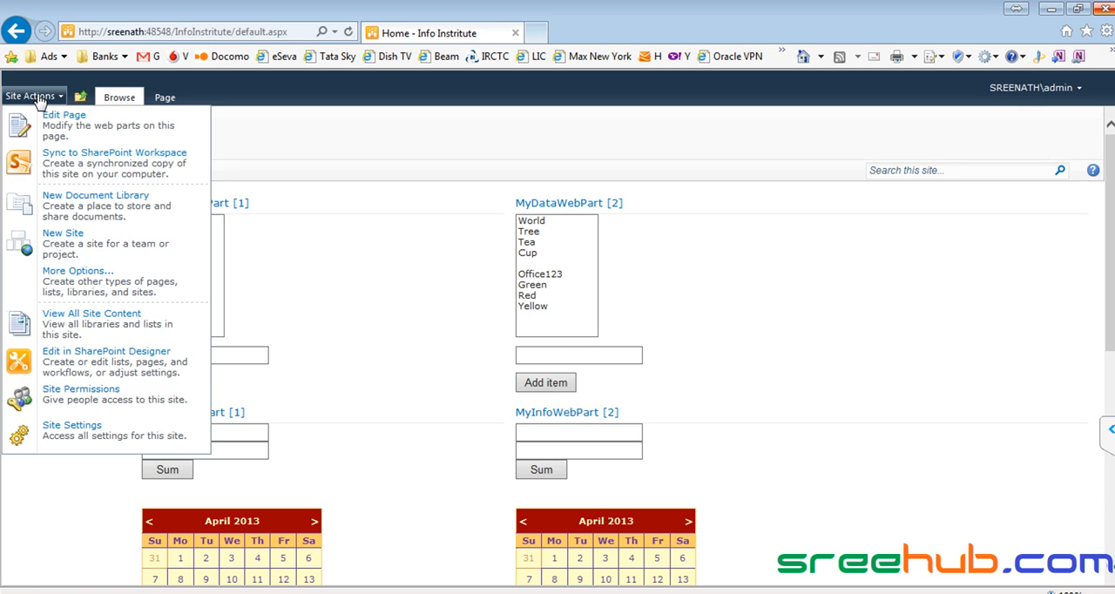
left_click(94, 402)
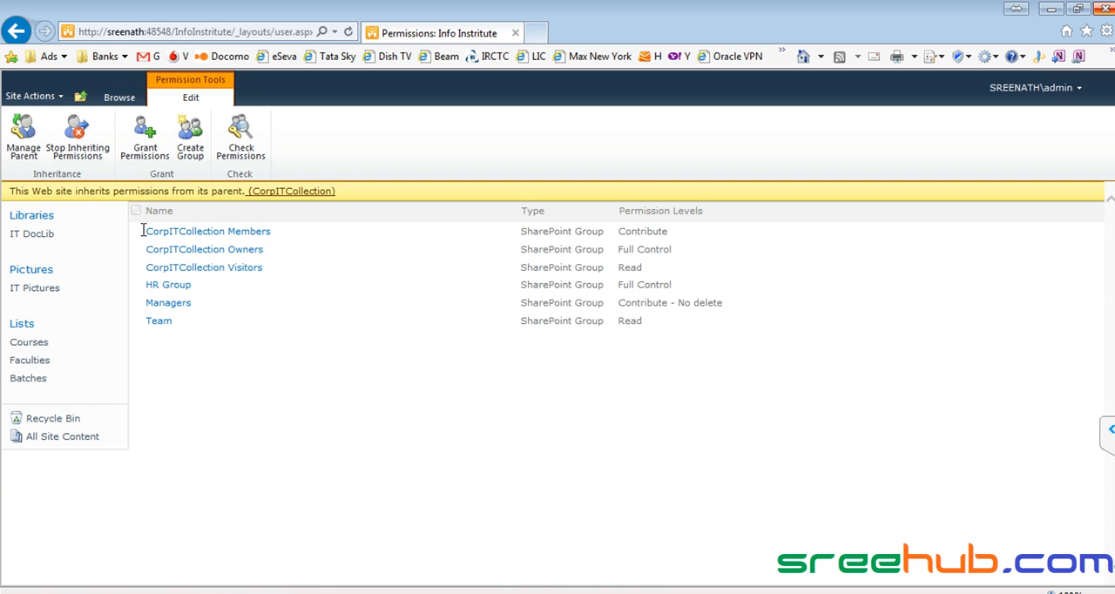
left_click_drag(151, 231, 266, 272)
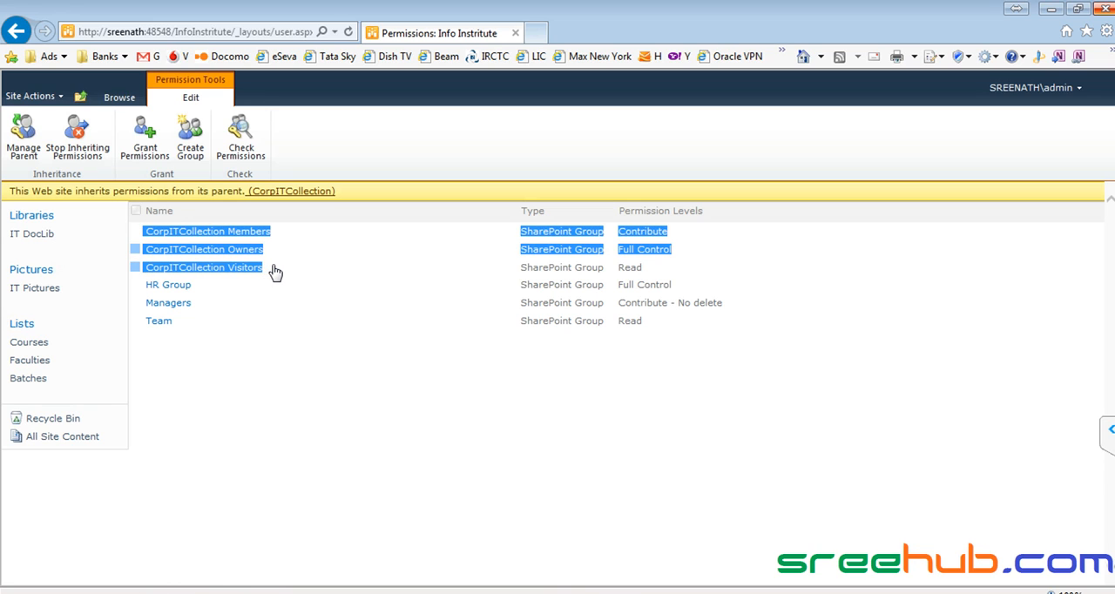
left_click(273, 383)
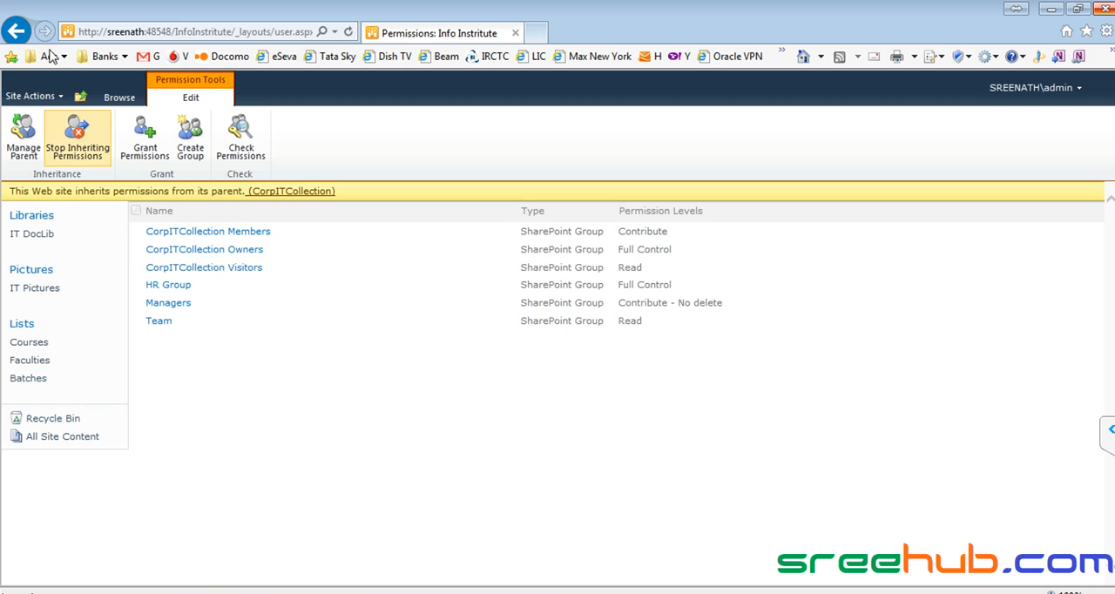
left_click(78, 96)
left_click(122, 141)
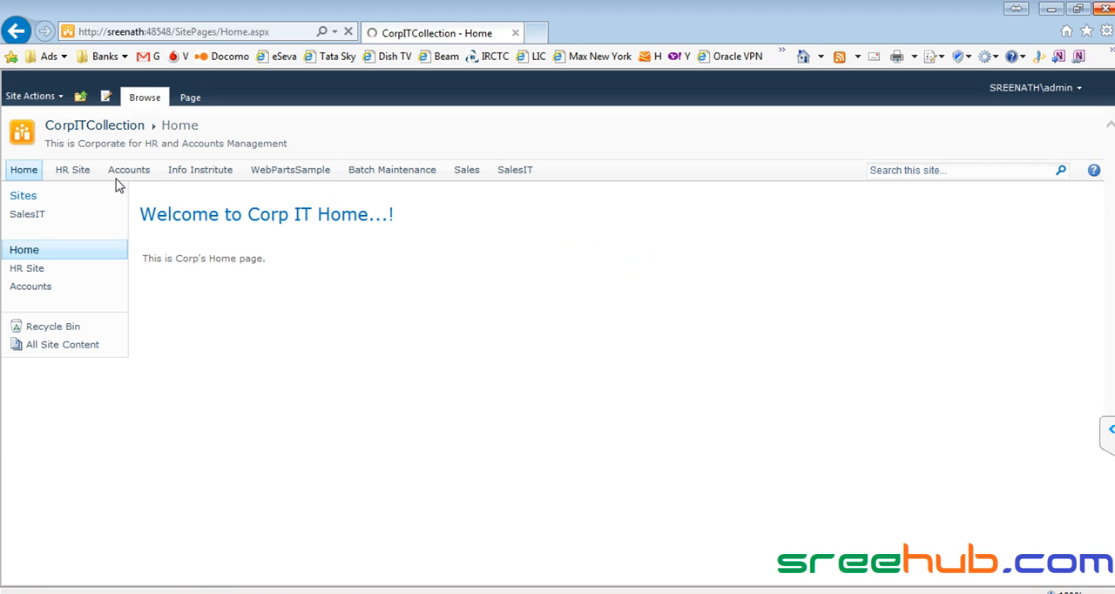
left_click(203, 174)
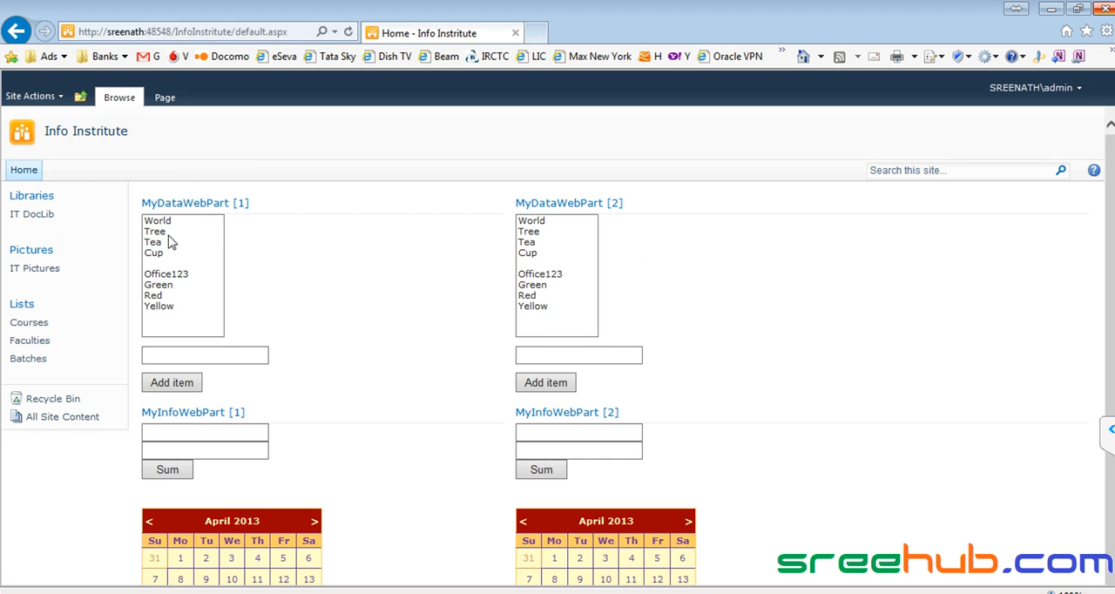
left_click(50, 101)
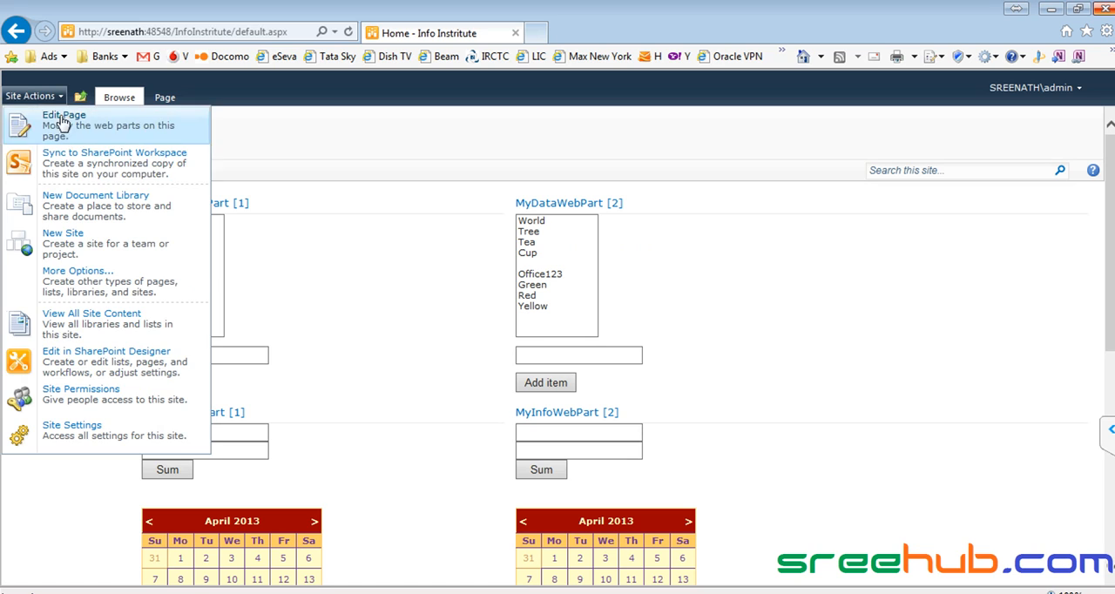
left_click(81, 98)
left_click(114, 138)
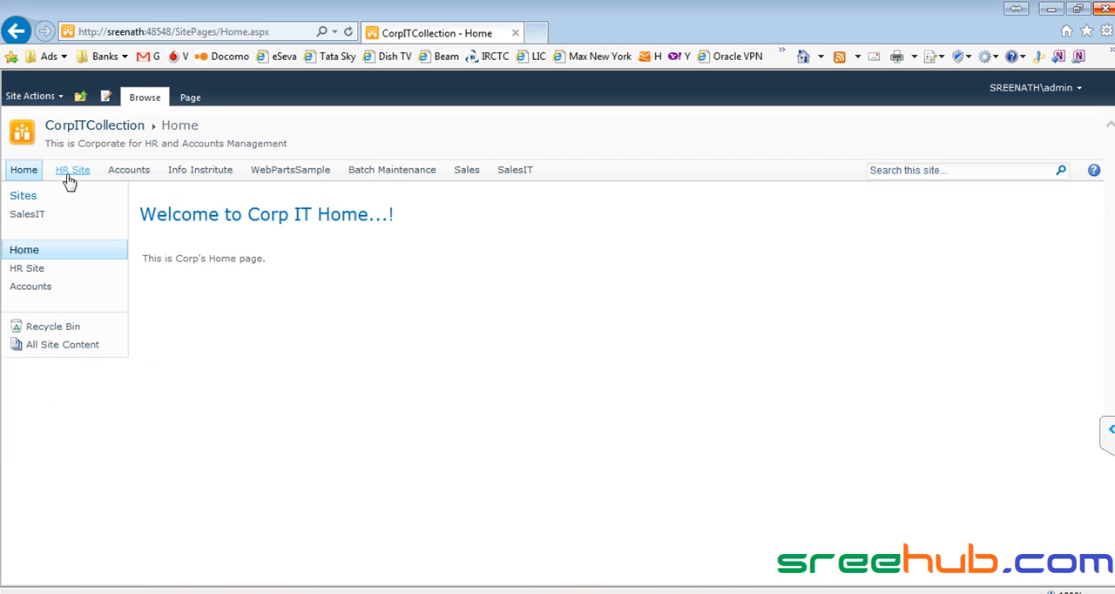
- Check the HR Site's permissions and go back to the CorpITCollection home page
left_click(70, 174)
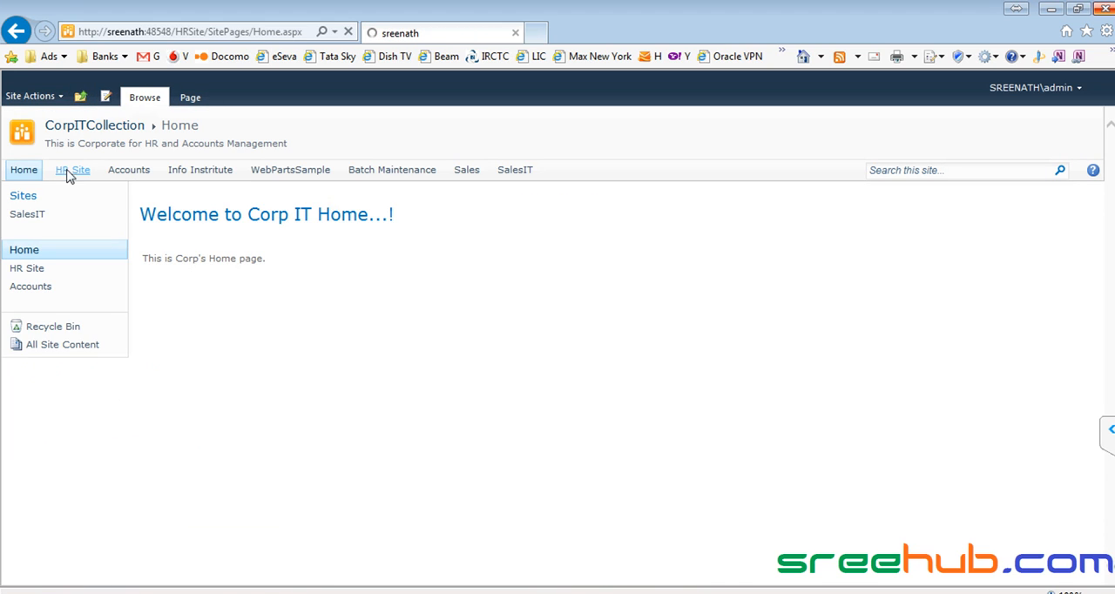
left_click(46, 102)
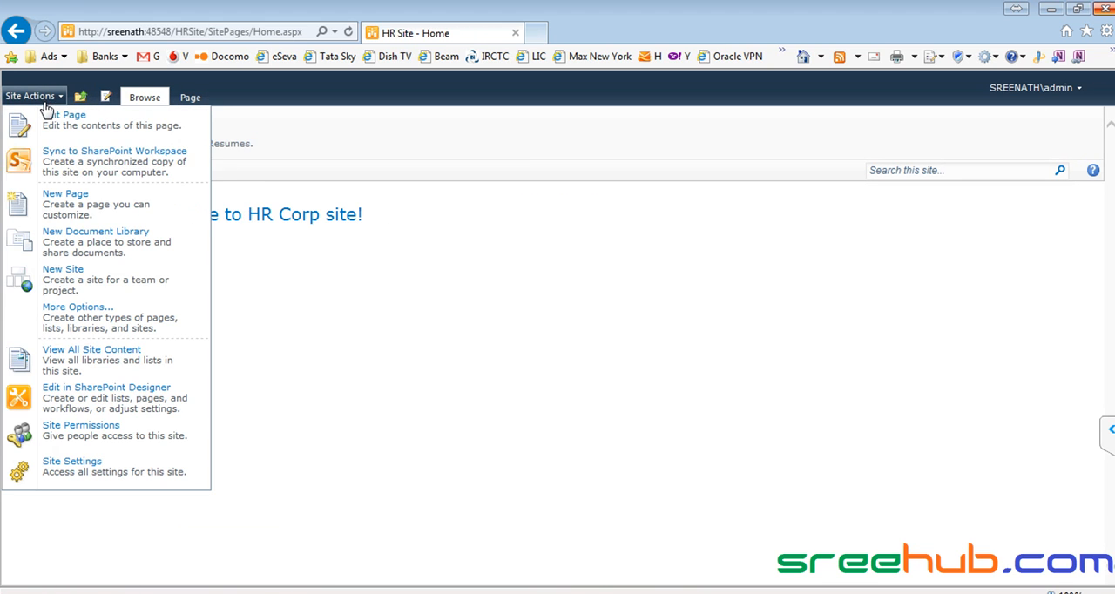
left_click(70, 432)
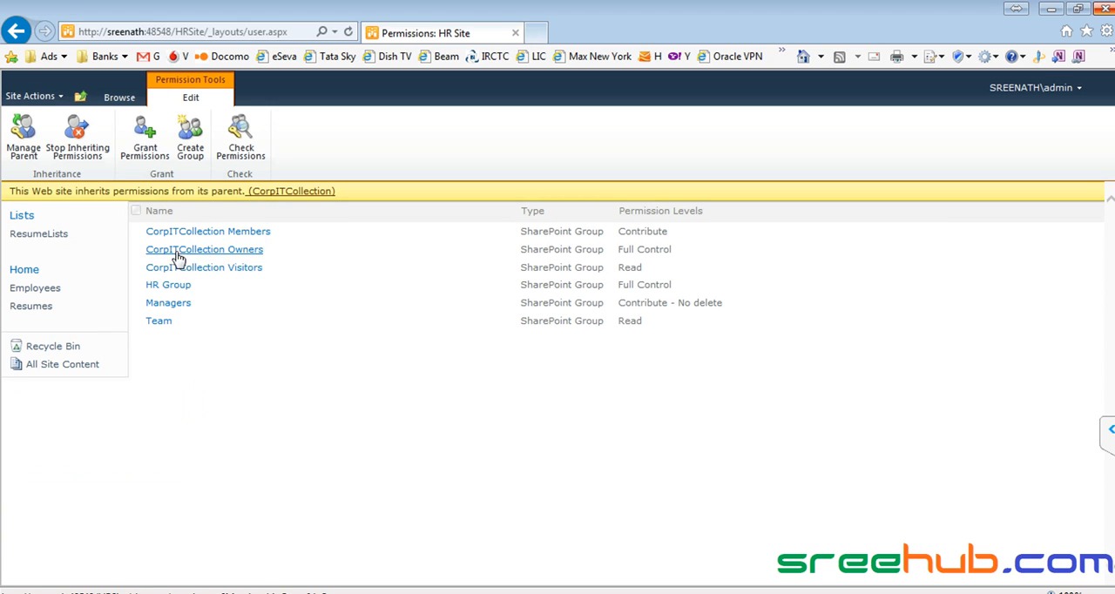
left_click(80, 98)
left_click(111, 137)
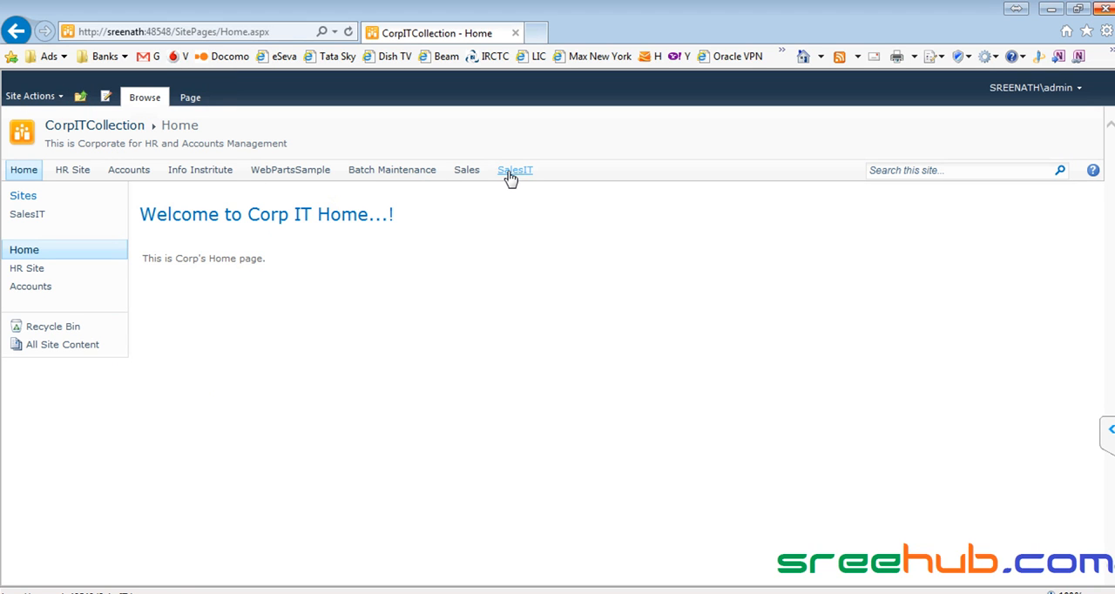
- From the SalesIT site's permissions, check who belongs to the SalesIT Members, Owners and Visitors groups
left_click(510, 172)
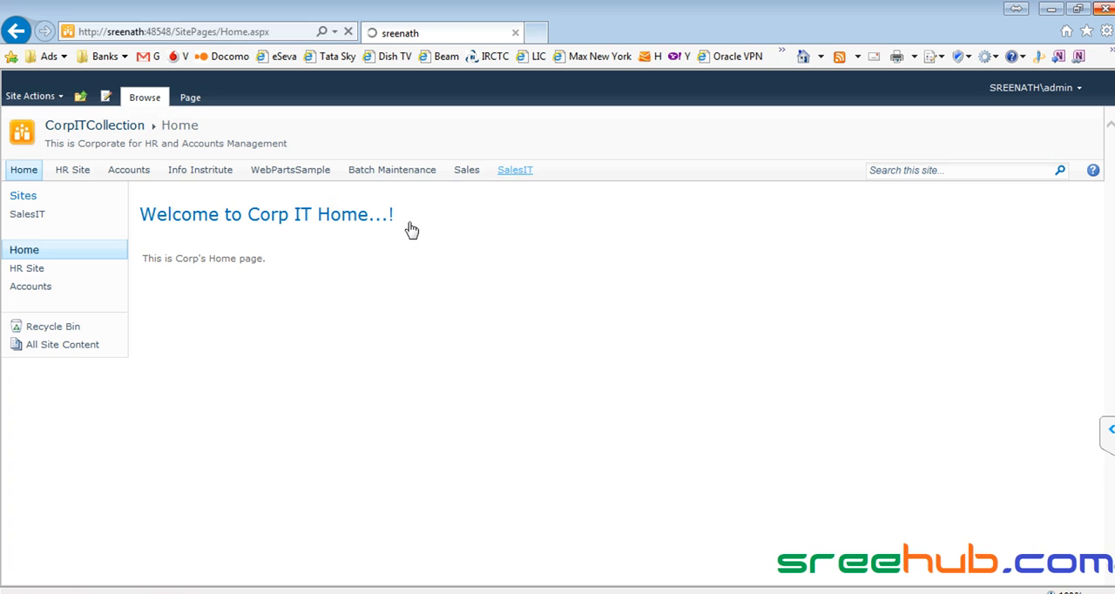
left_click(35, 96)
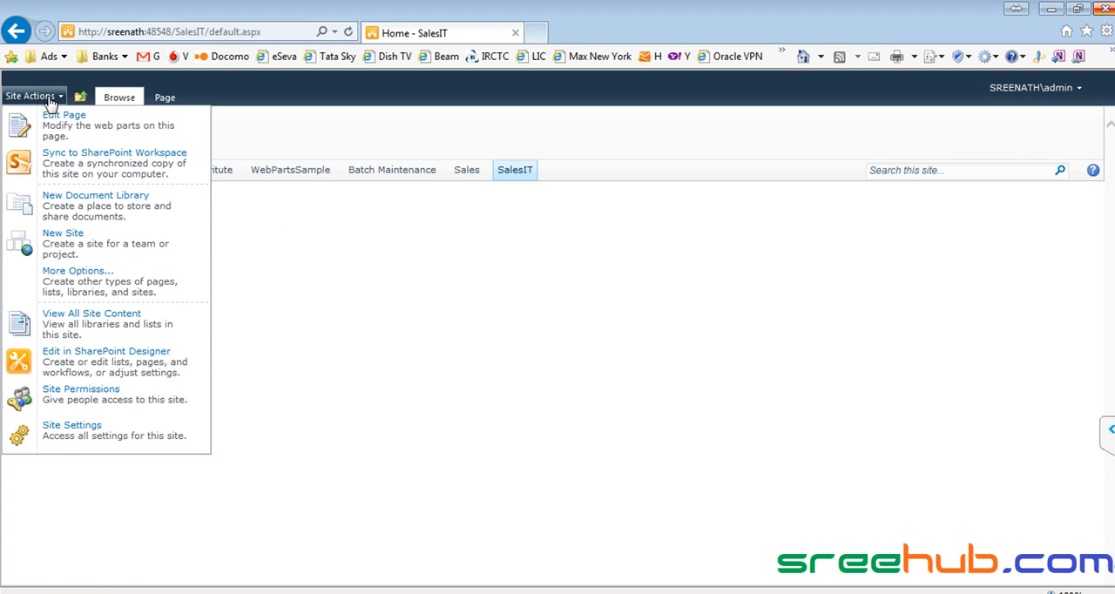
left_click(83, 394)
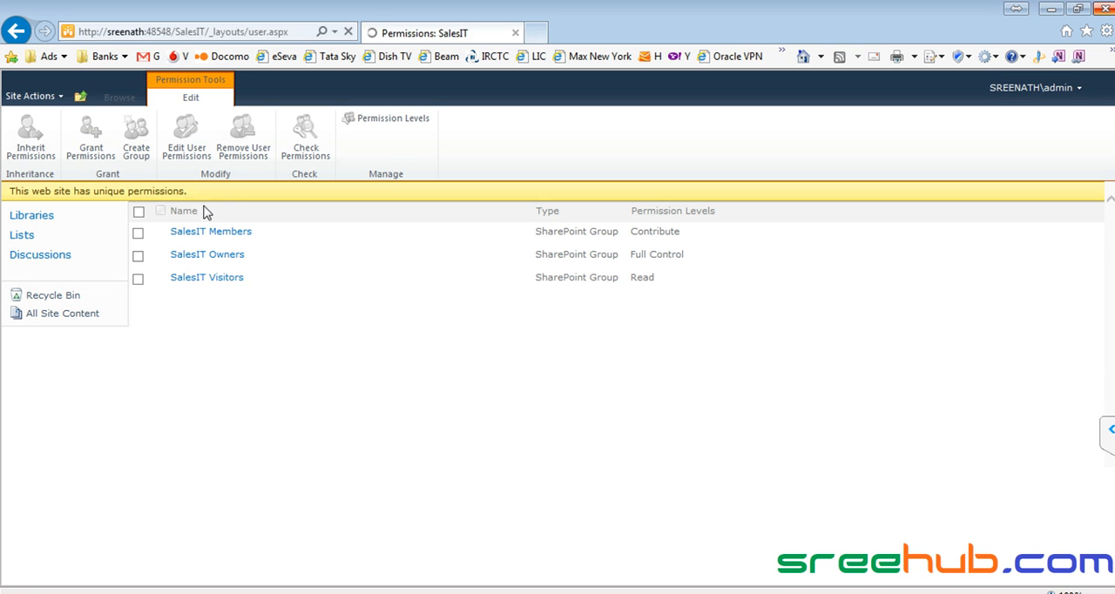
left_click(205, 233)
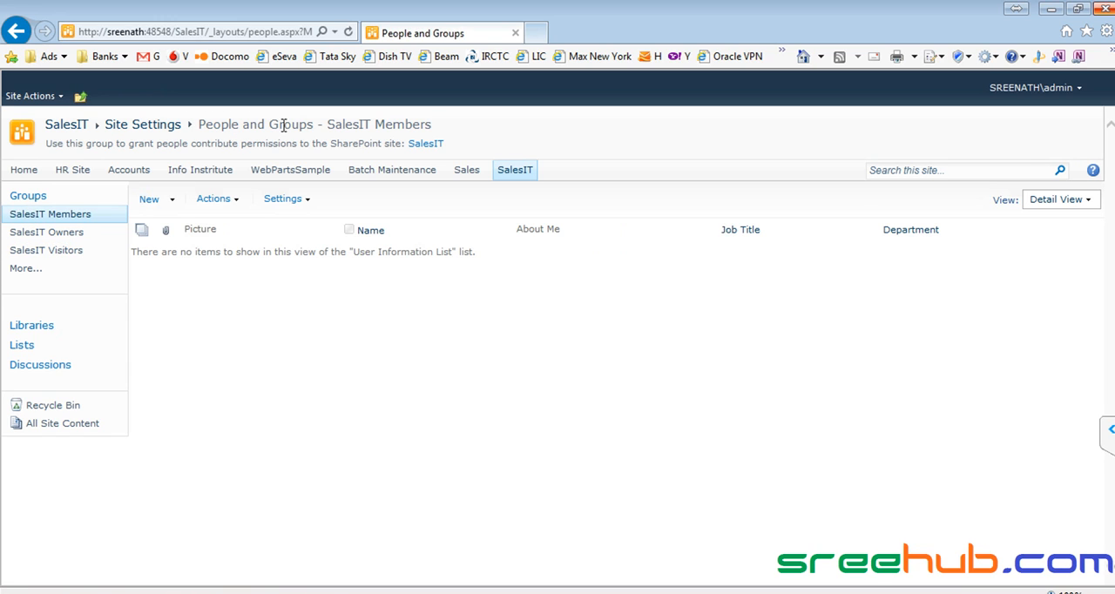
left_click(58, 238)
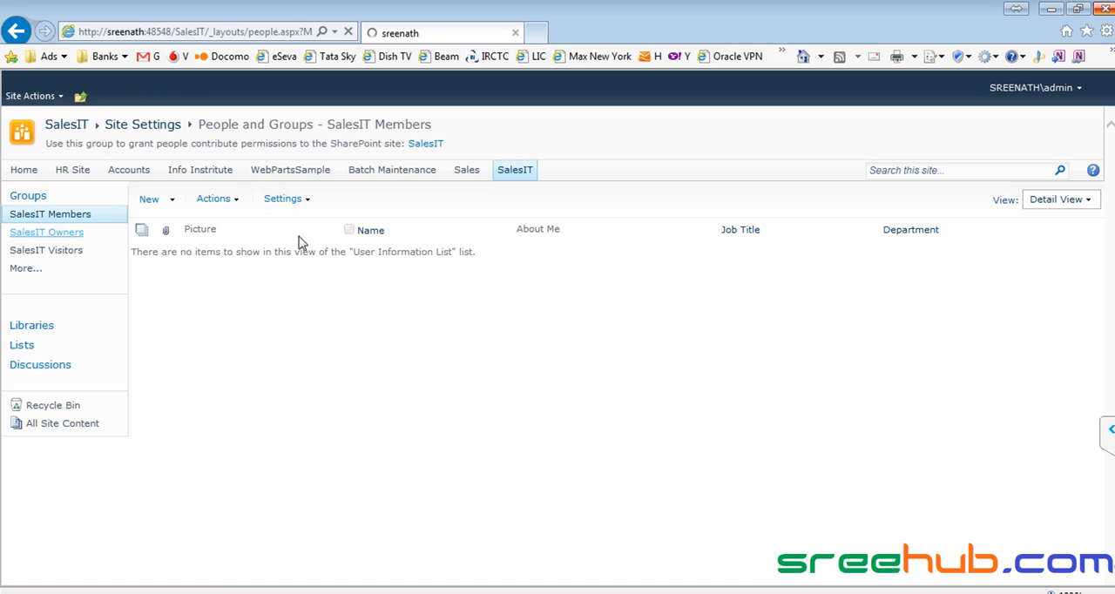
left_click(70, 251)
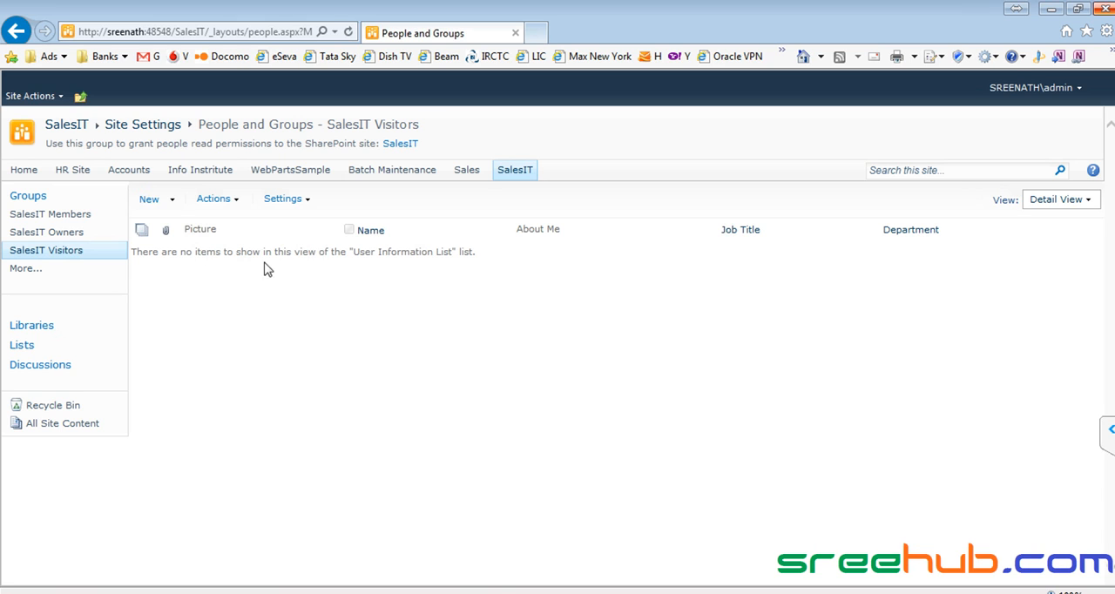
left_click(83, 98)
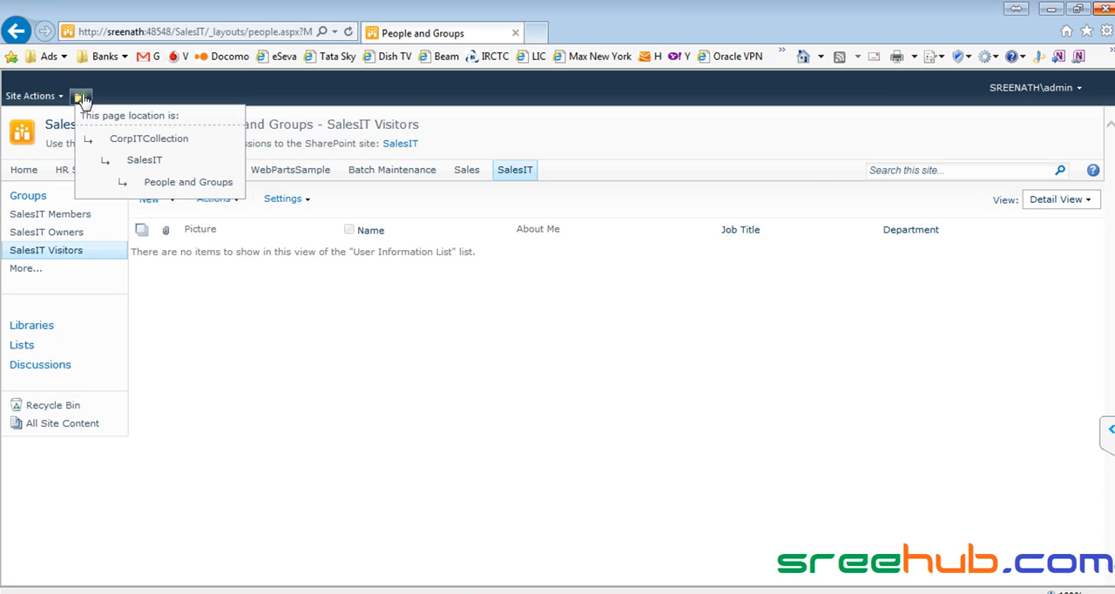
- Go to the CorpITCollection home page and, from its site permissions, check who belongs to the Managers group
left_click(122, 141)
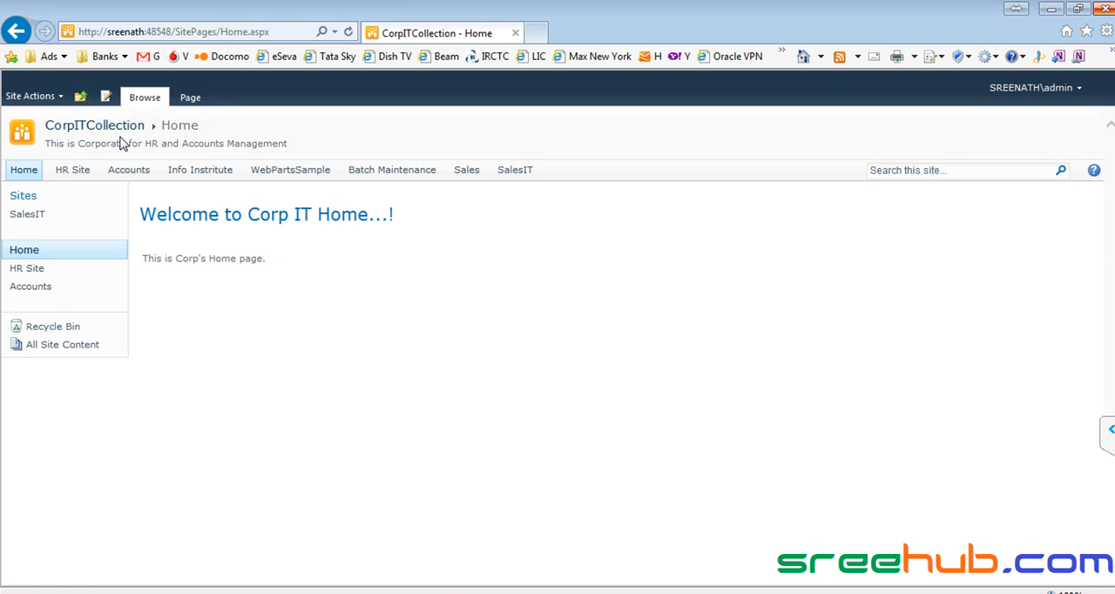
left_click(34, 96)
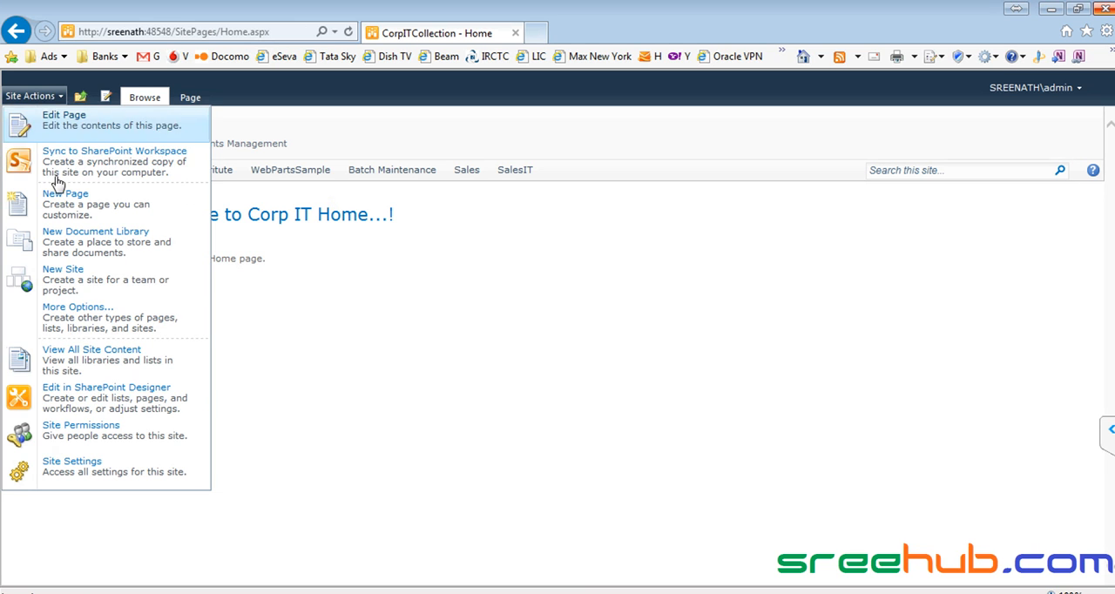
left_click(82, 427)
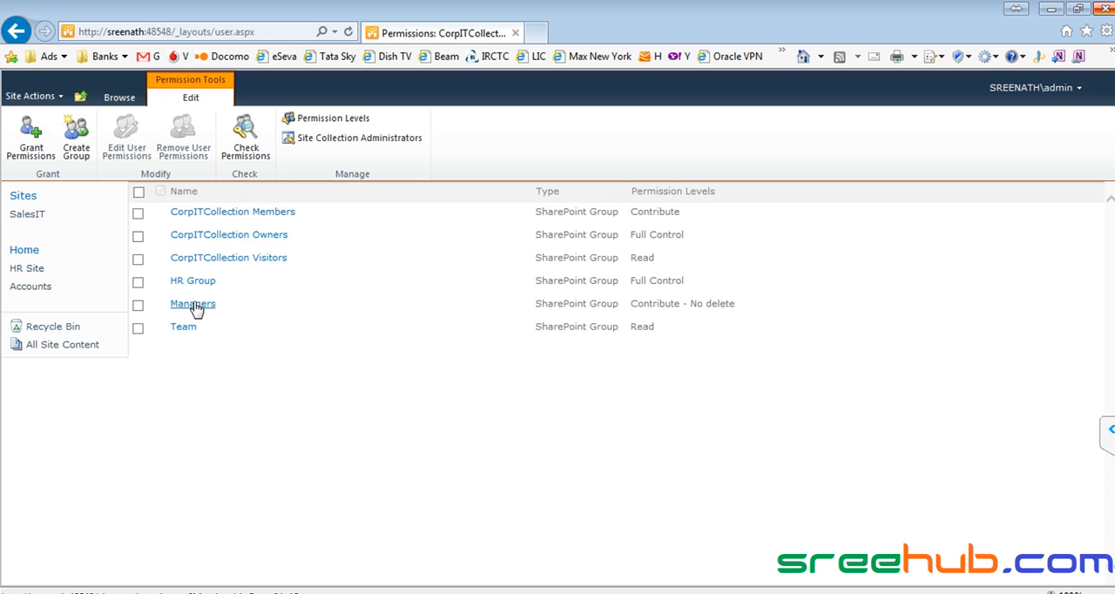
left_click(192, 304)
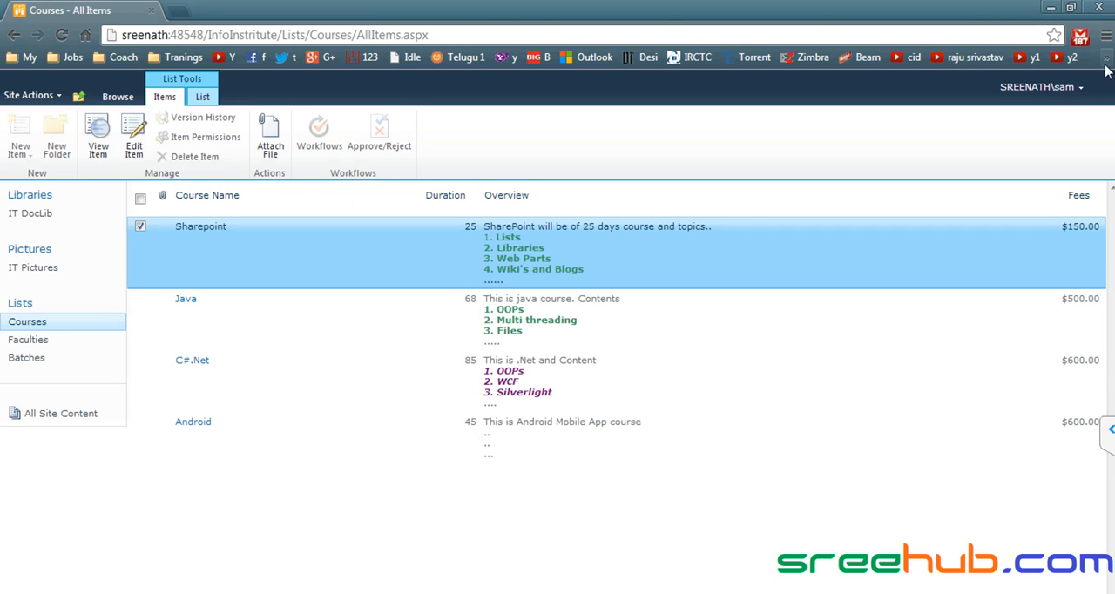
- Close the Chrome window showing the Courses list and open sreenath:48548 in a new Chrome window
left_click(1098, 8)
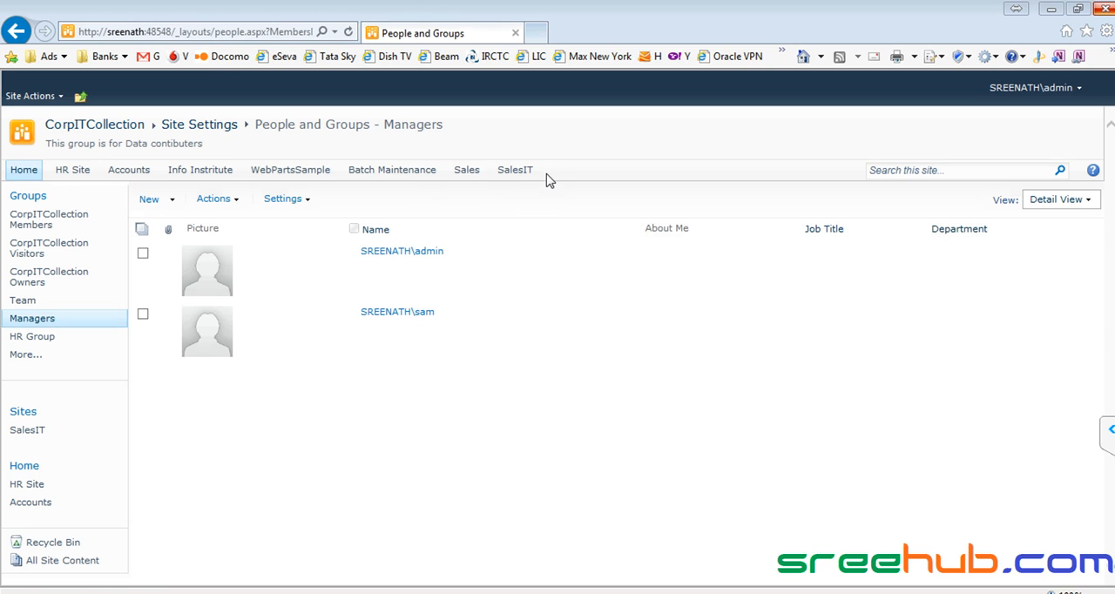
left_click_drag(493, 179, 583, 592)
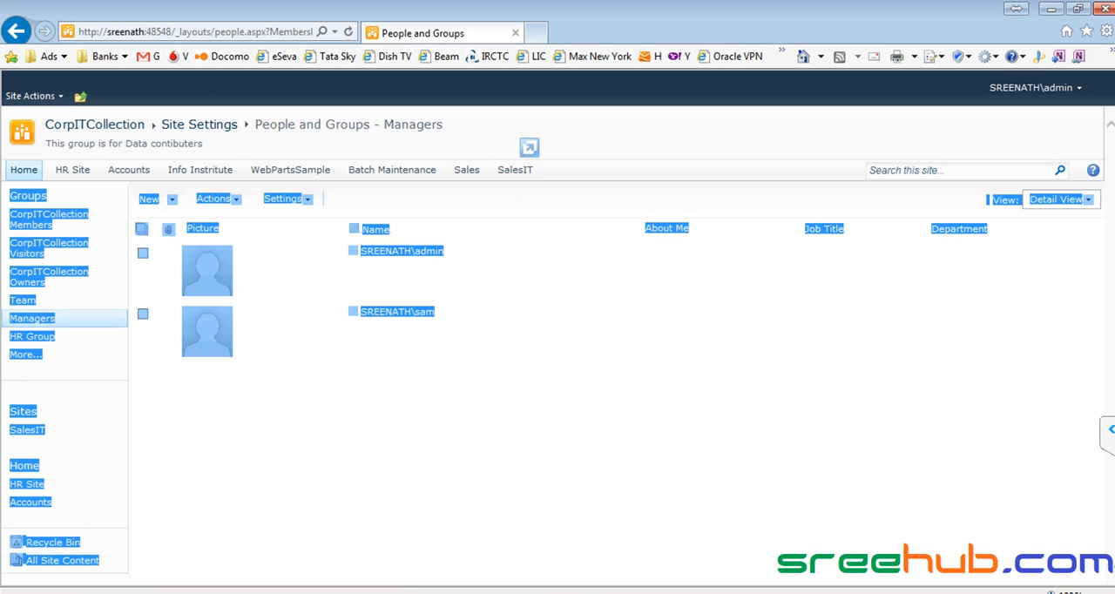
left_click(437, 466)
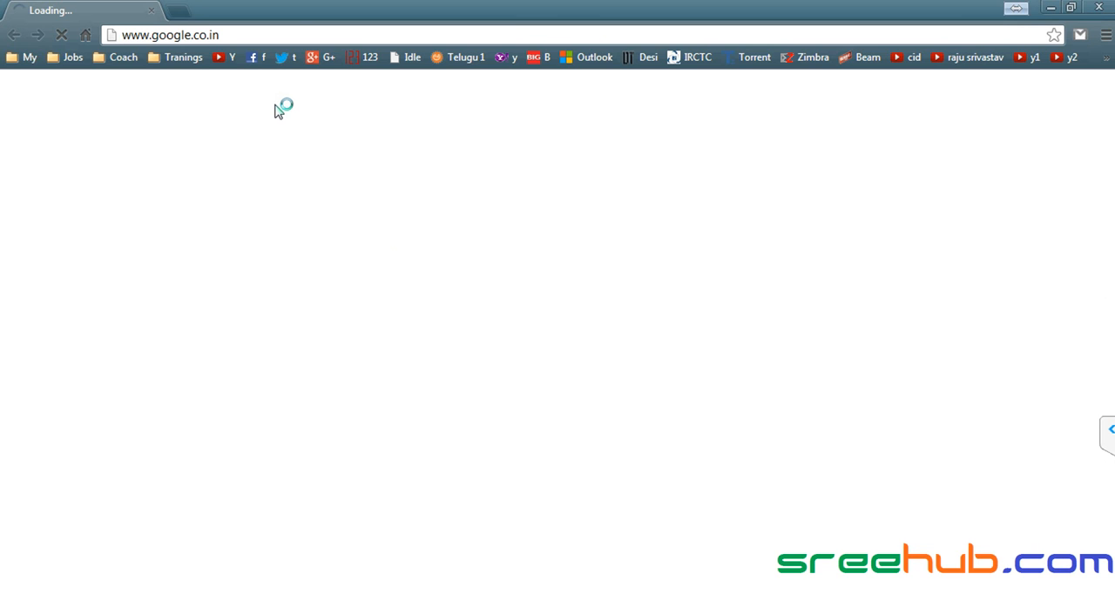
left_click(405, 38)
type("sreenath:48233")
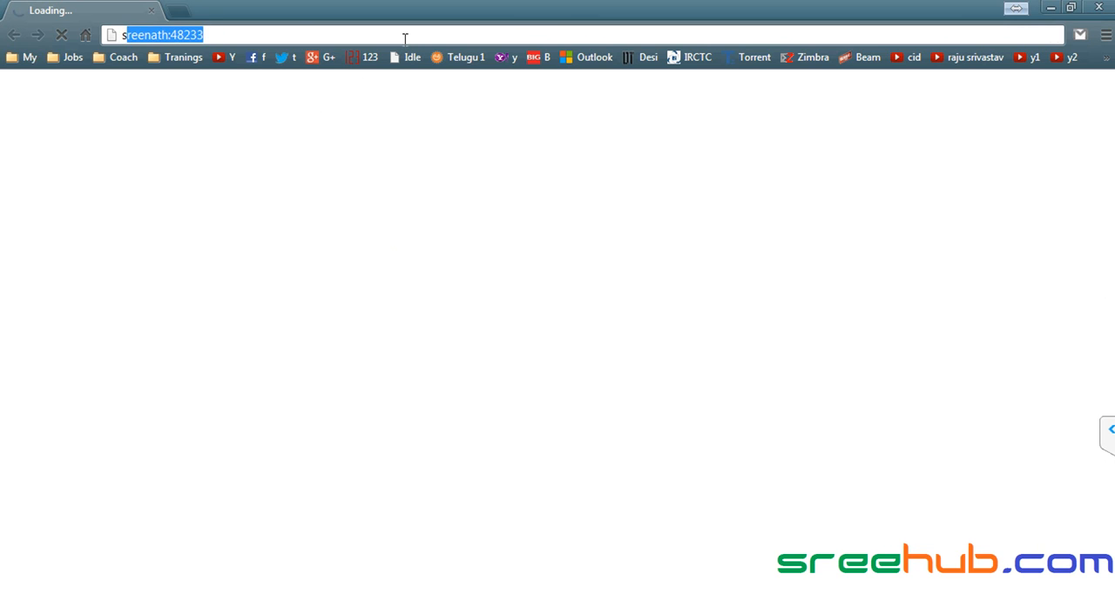
key("Return")
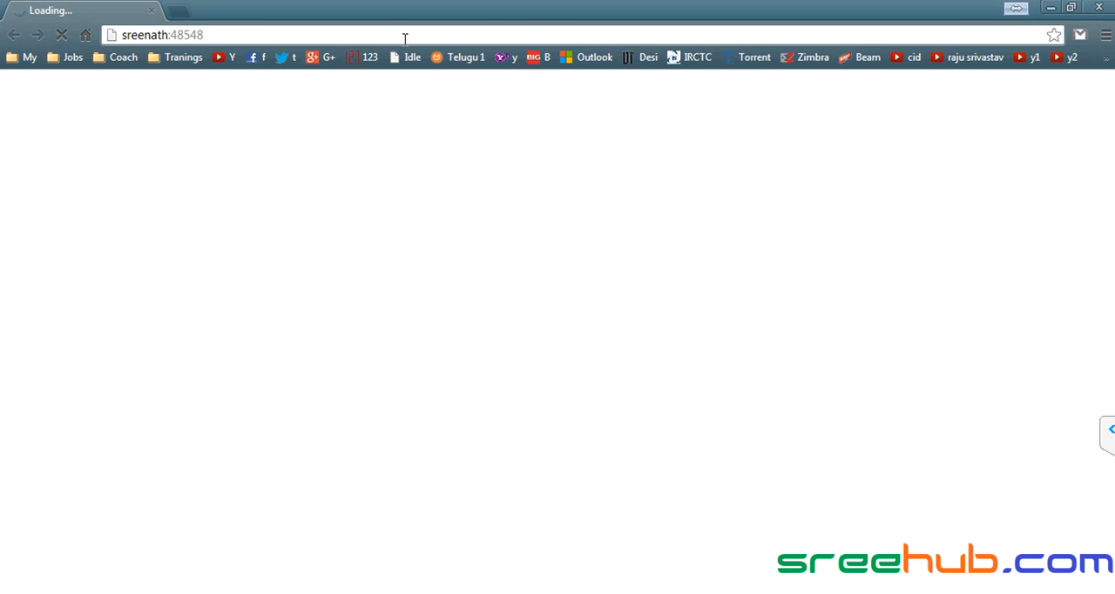
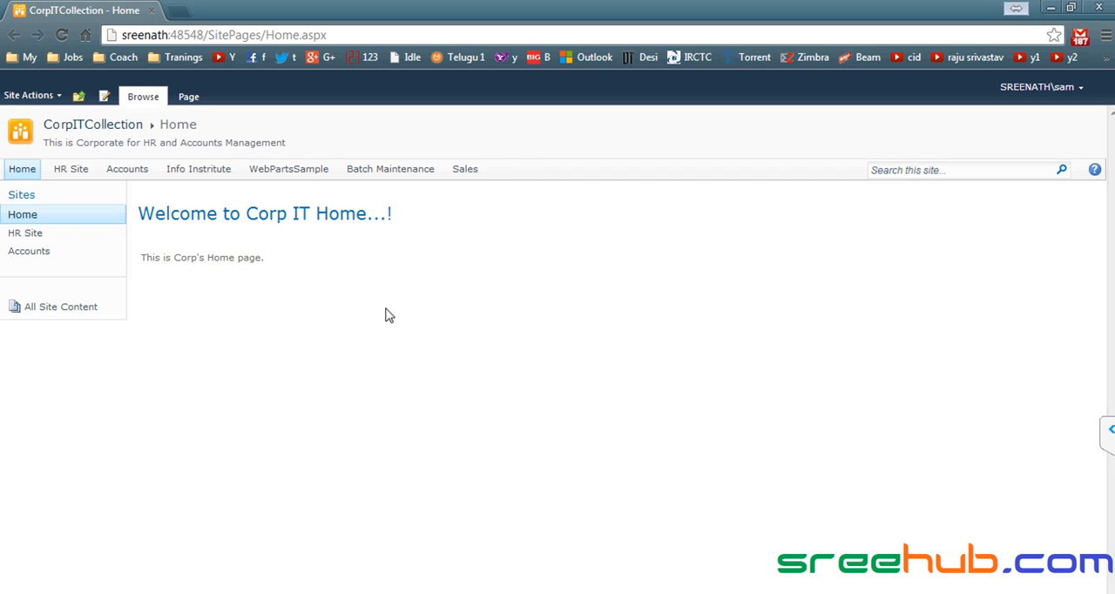
- Check who belongs to the CorpITCollection Owners group and, in Chrome, sign in as admin1 with the account password
left_click(28, 277)
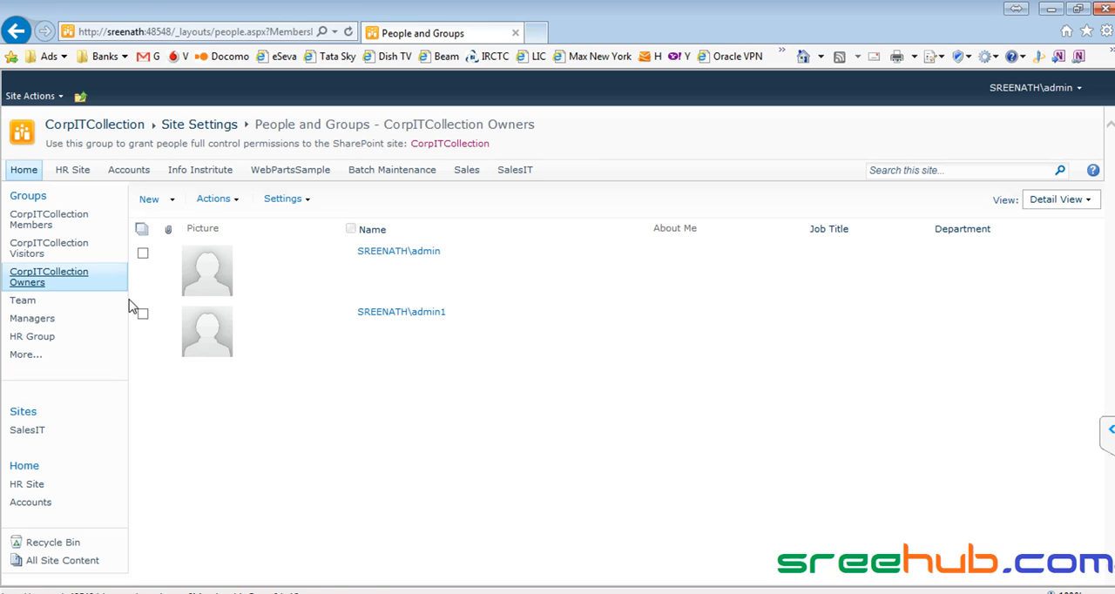
key("alt+Tab")
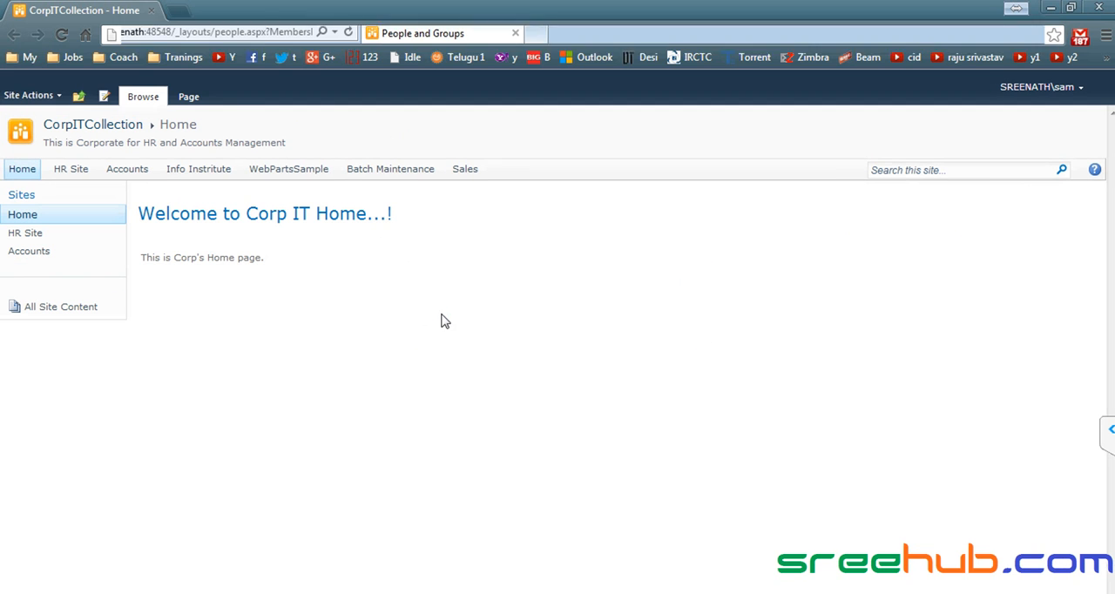
left_click(1026, 88)
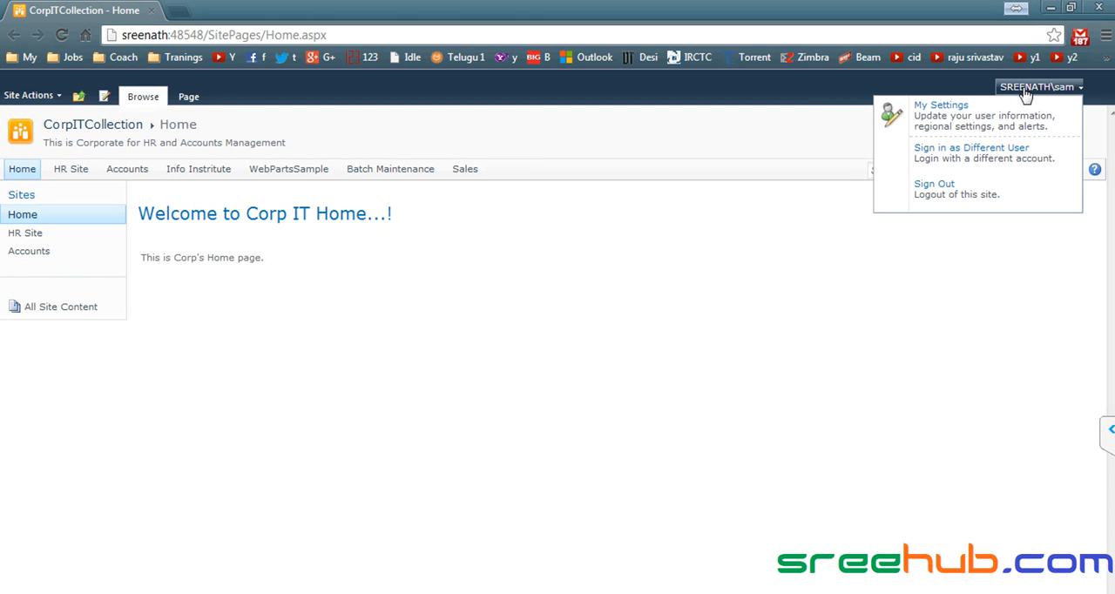
left_click(944, 160)
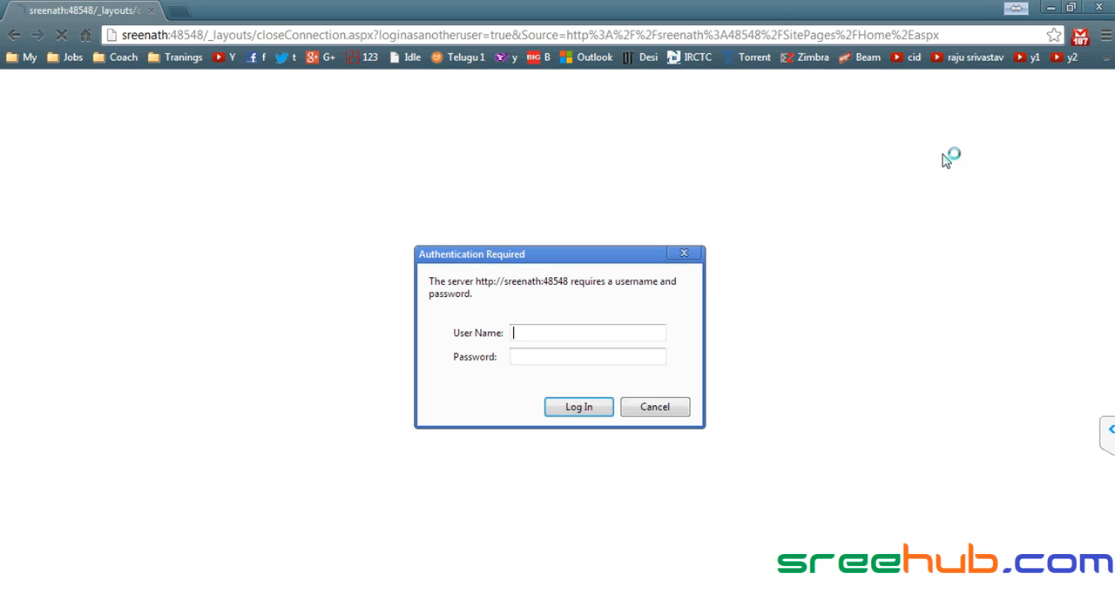
type("admin1")
key("Return")
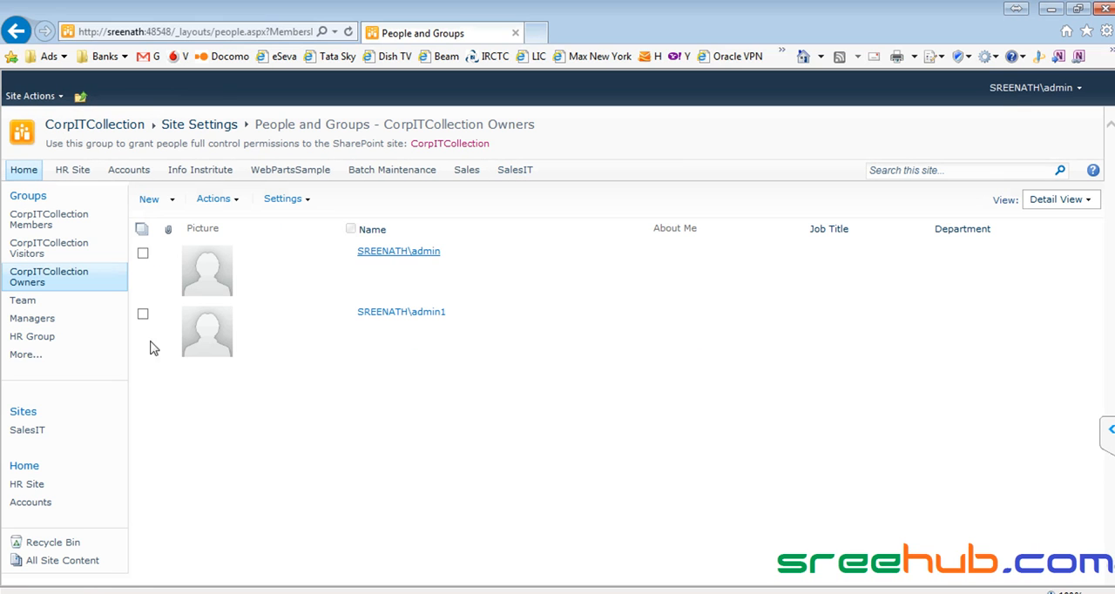
- Check who belongs to the Team group and, in Chrome, sign in as person1 with the account password
left_click(32, 337)
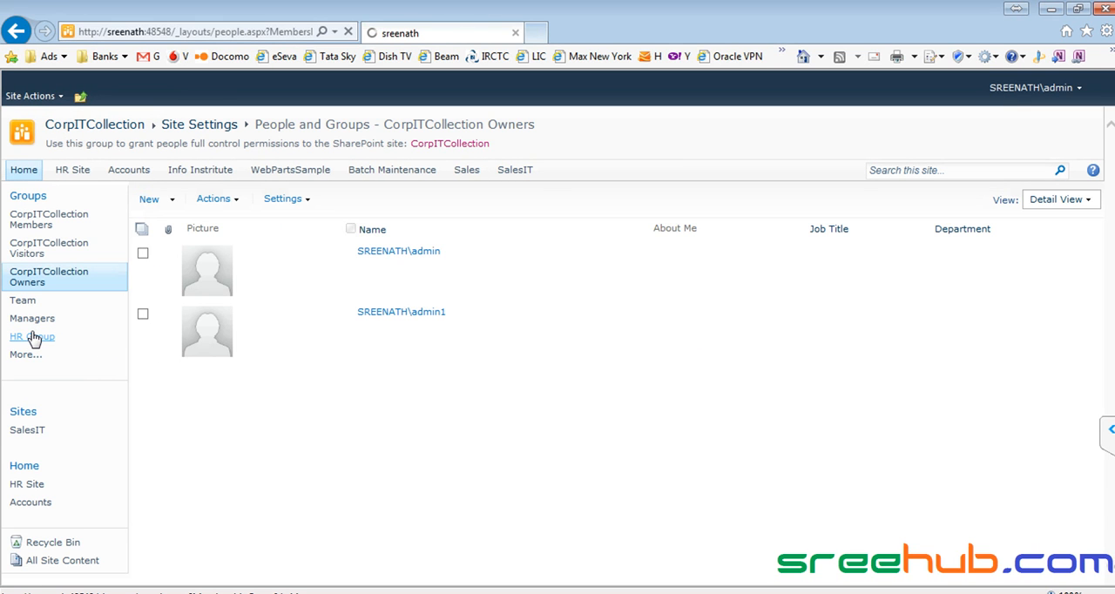
left_click(32, 304)
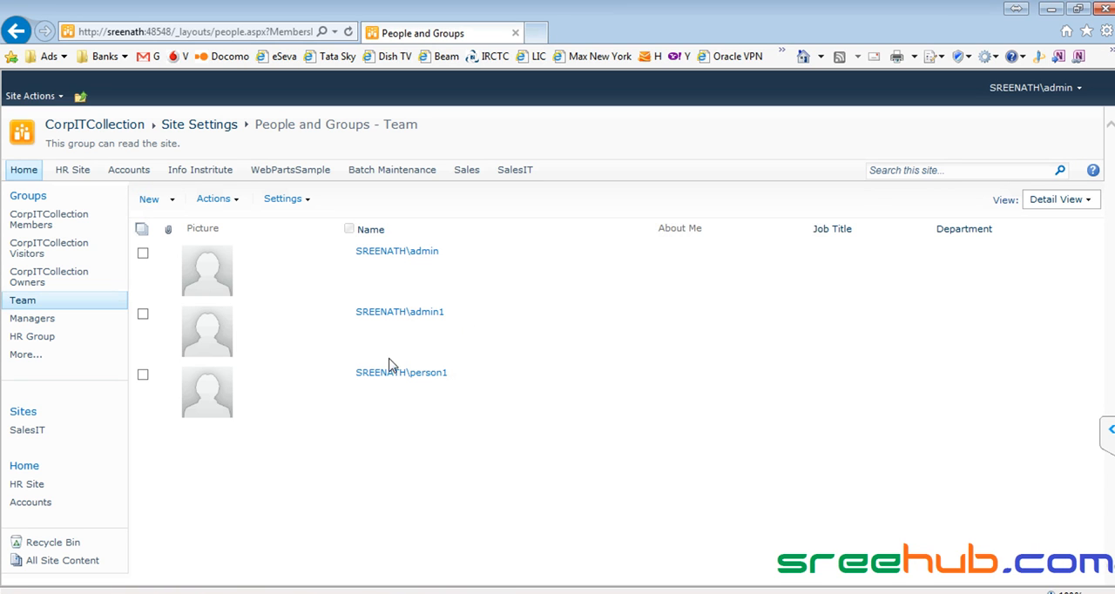
key("alt+Tab")
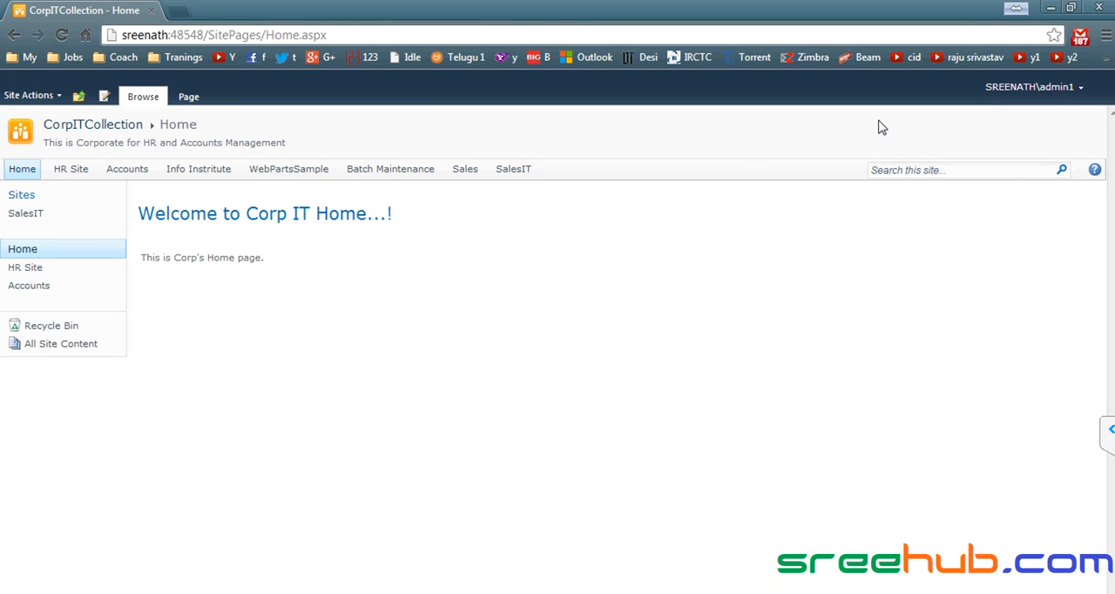
left_click(1016, 90)
left_click(973, 160)
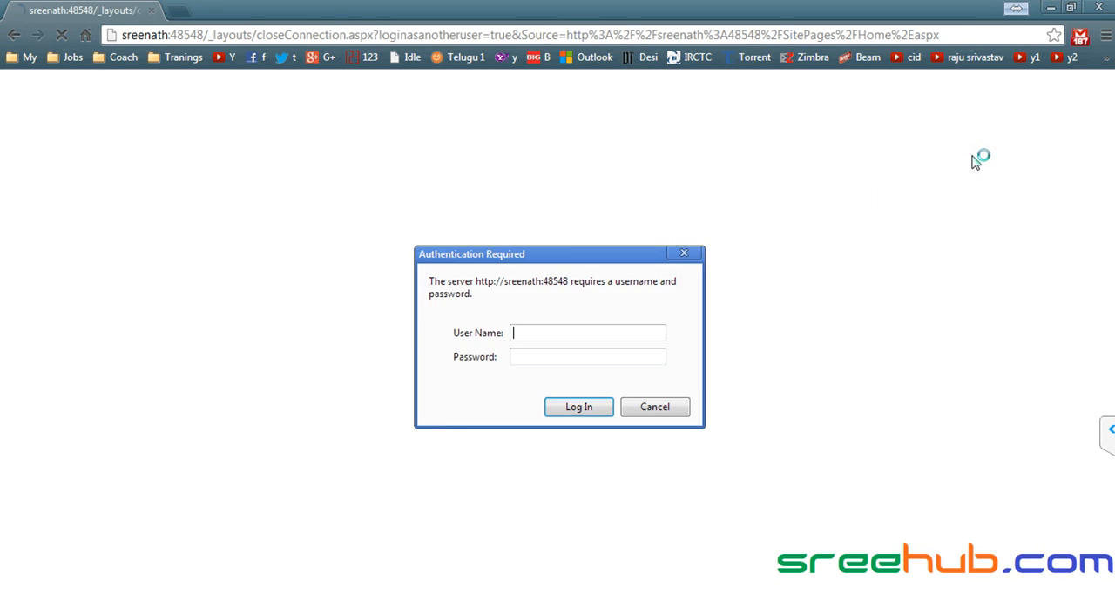
type("person1")
key("Return")
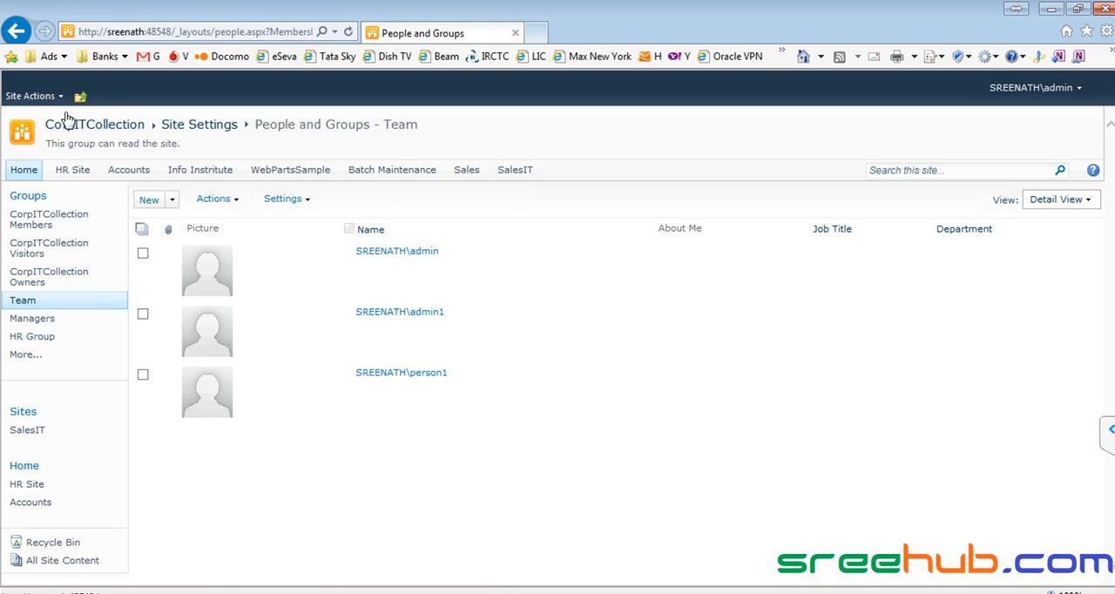
- From the CorpITCollection site permissions in Internet Explorer, check which permission levels person2 has
left_click(32, 96)
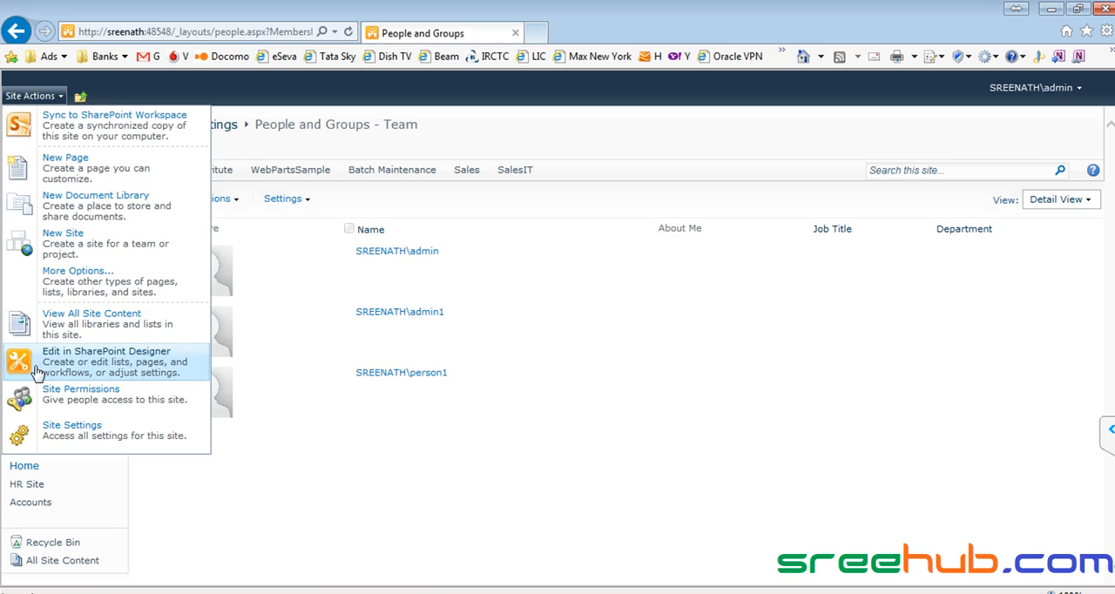
left_click(79, 396)
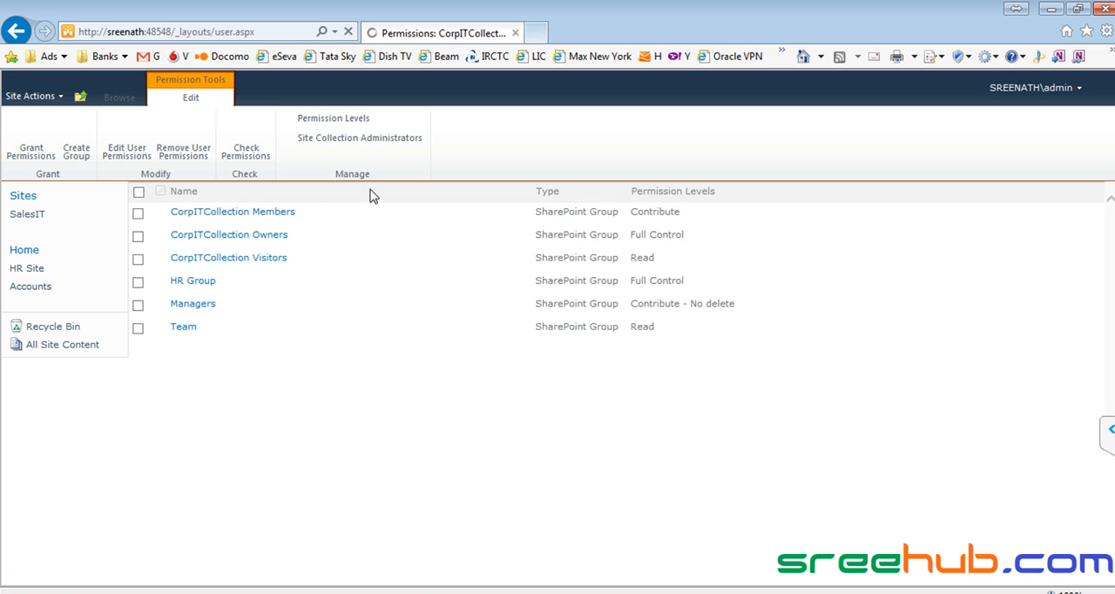
left_click(245, 137)
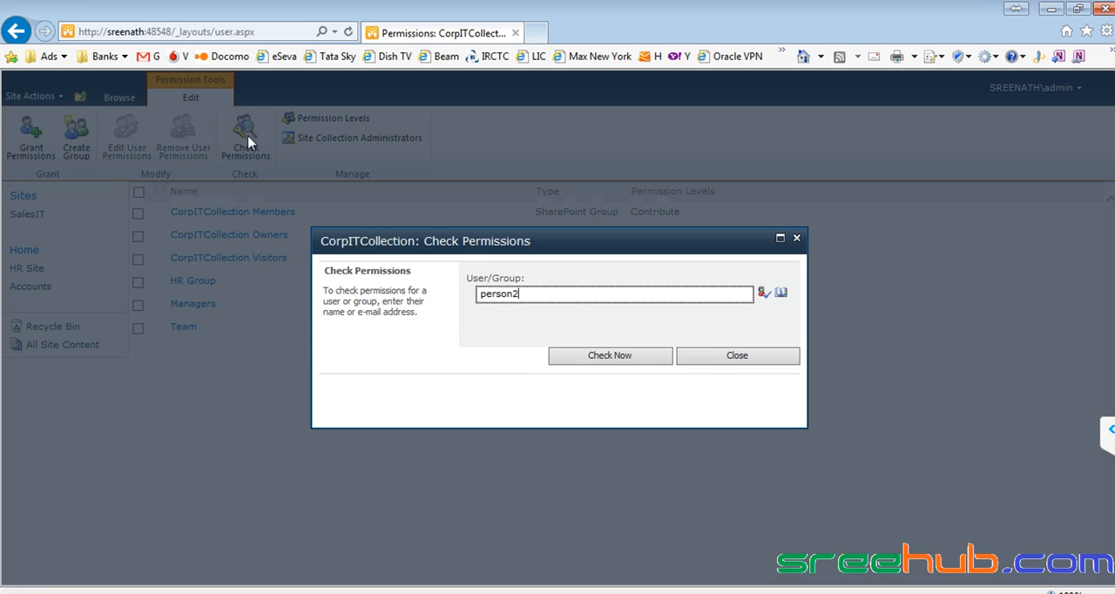
key("ctrl+k")
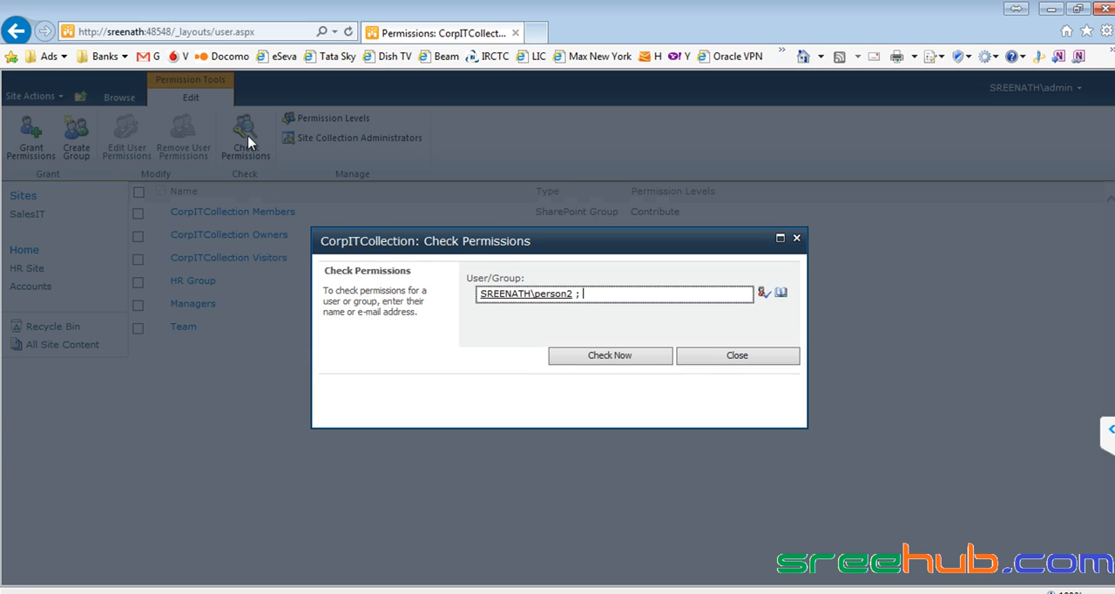
left_click(596, 357)
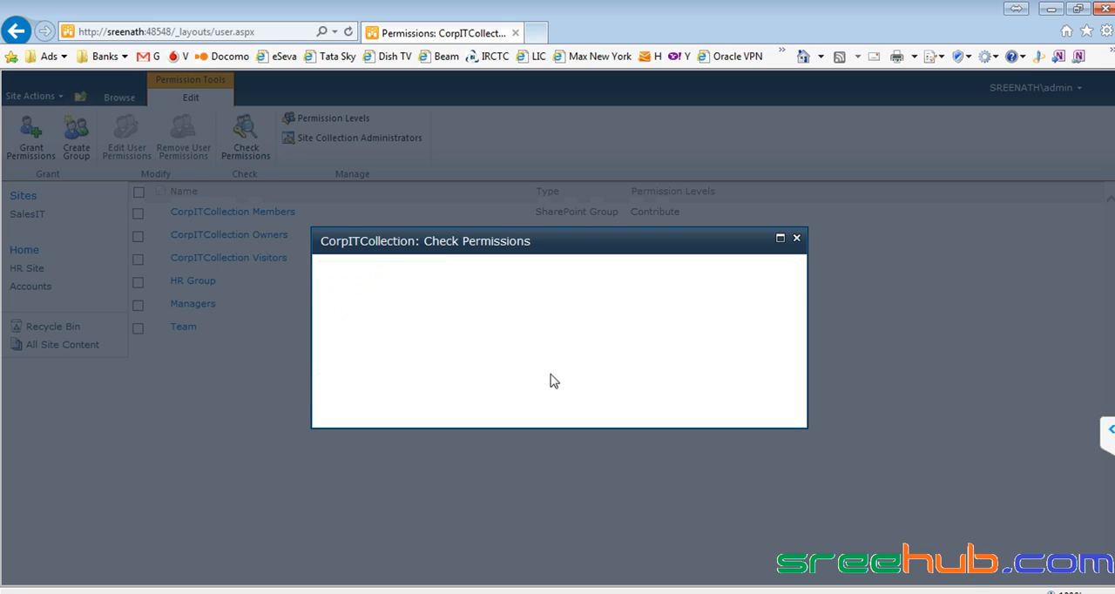
left_click_drag(383, 396, 316, 392)
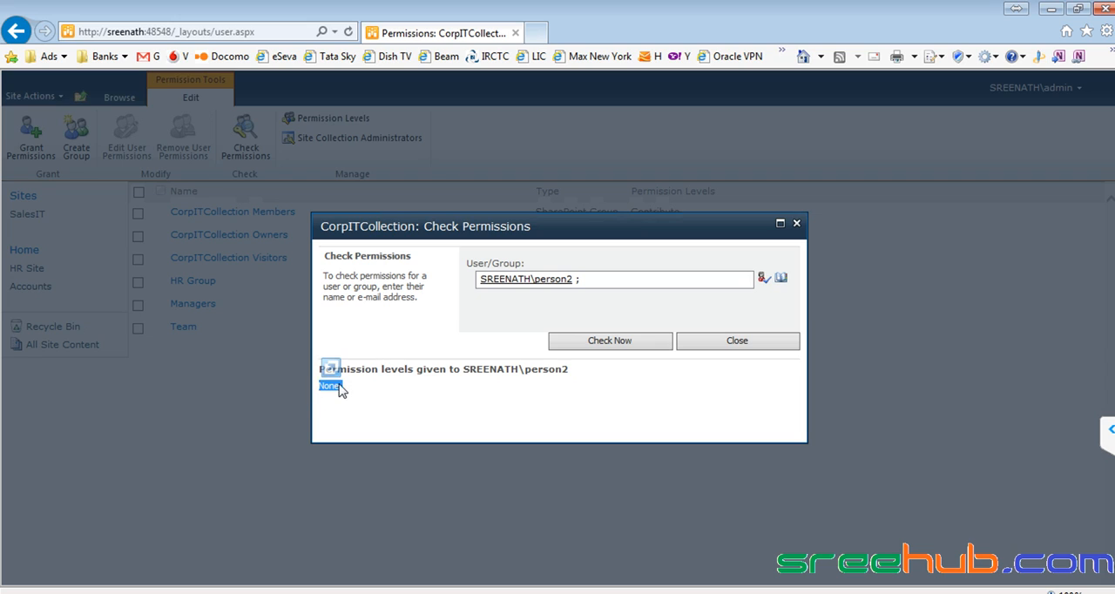
left_click(350, 389)
left_click_drag(357, 387, 323, 385)
left_click(368, 372)
left_click(707, 346)
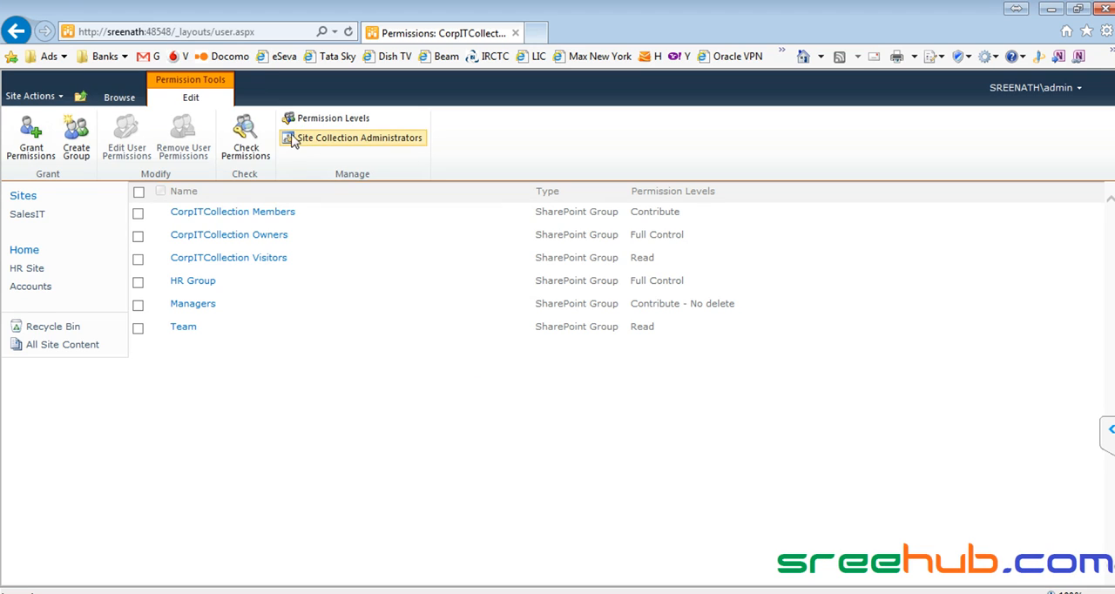
- From the SalesIT site's permissions, add person2 to the SalesIT Visitors group
left_click(119, 98)
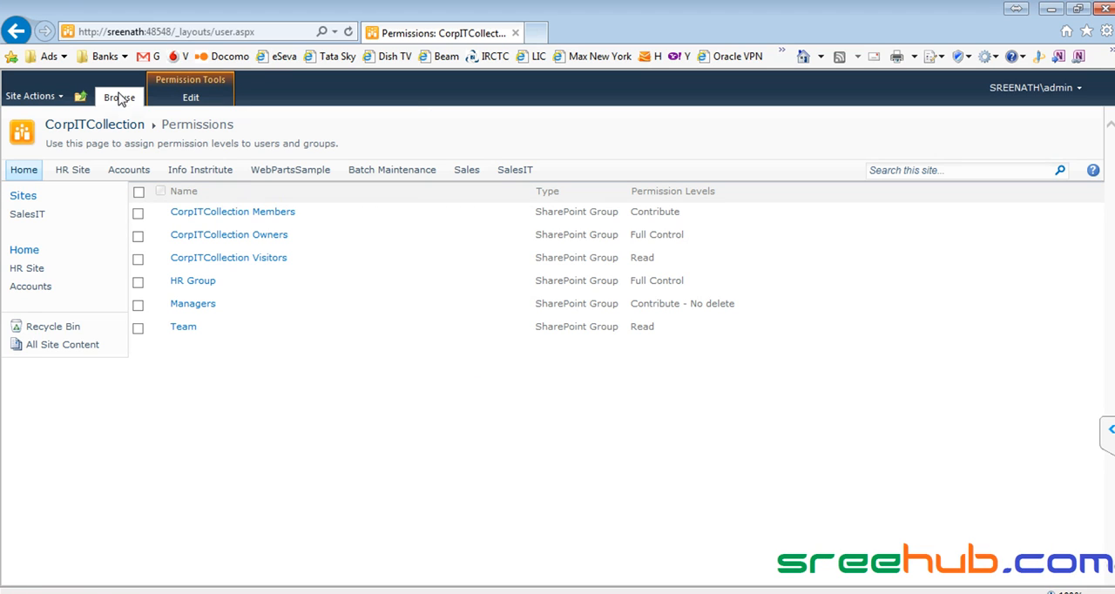
left_click(516, 173)
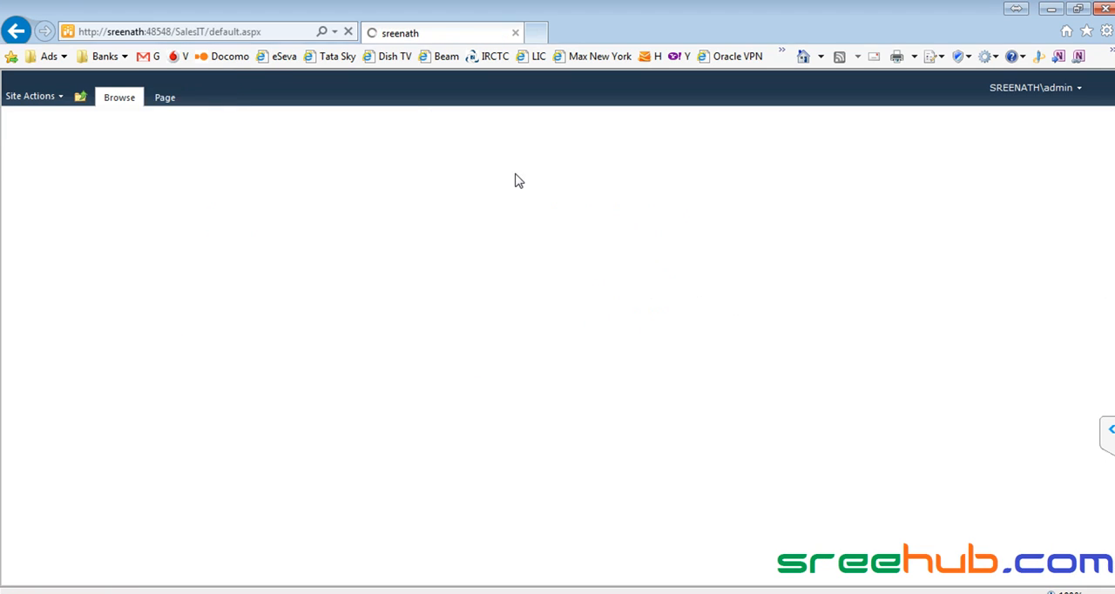
left_click(35, 97)
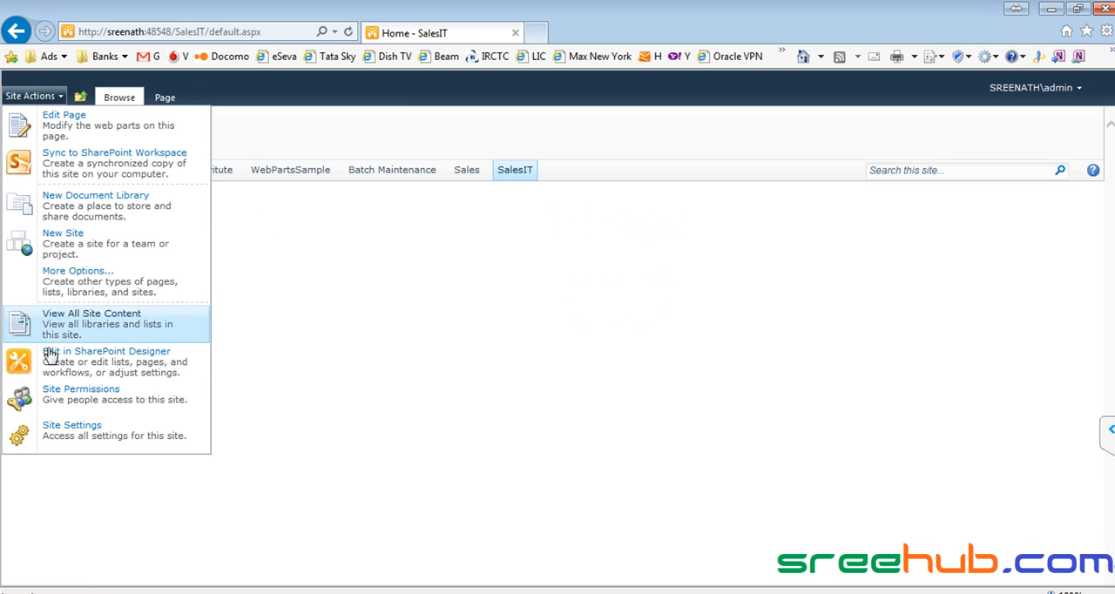
left_click(100, 404)
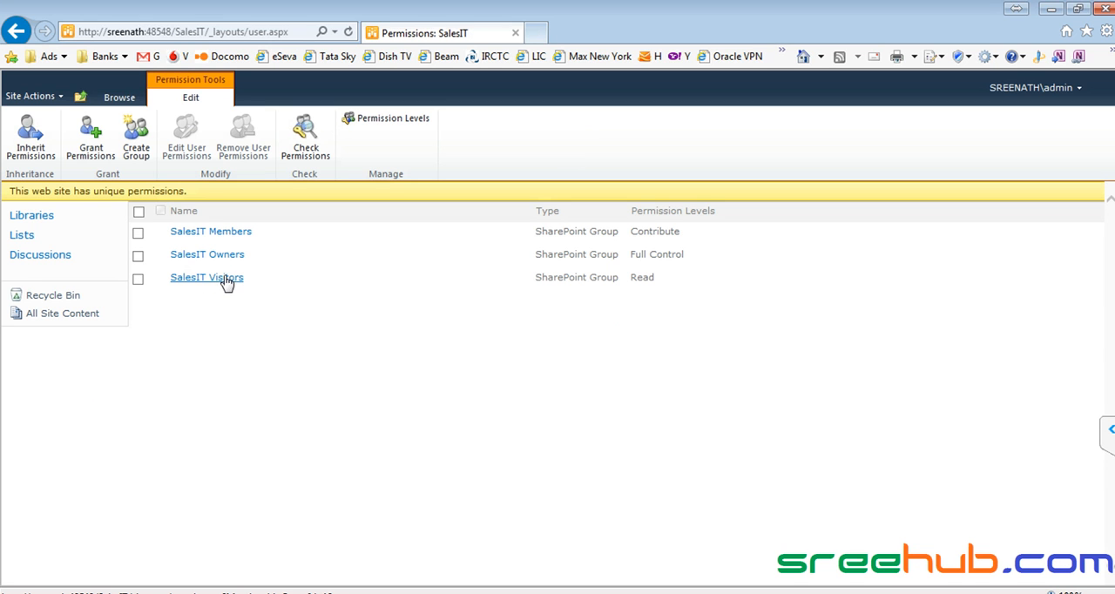
left_click(207, 279)
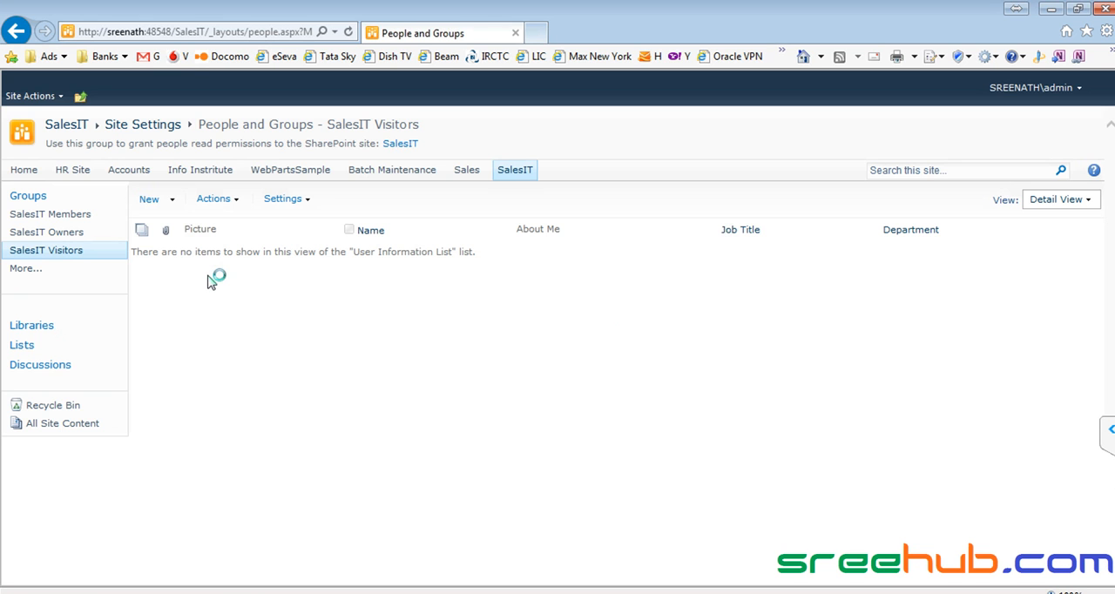
left_click(150, 201)
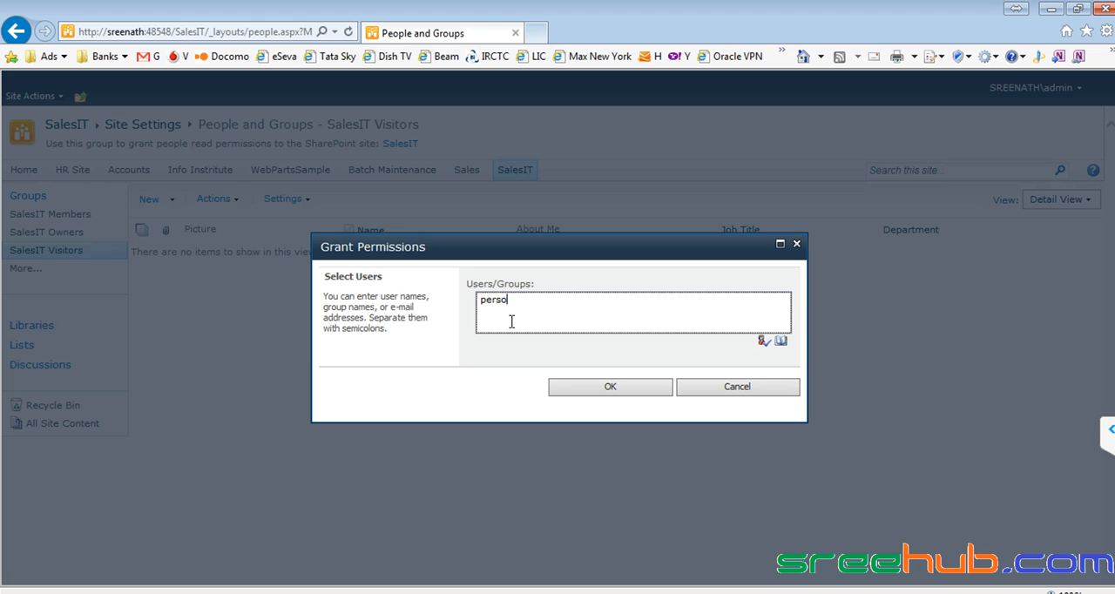
type("person2")
key("ctrl+k")
left_click(587, 385)
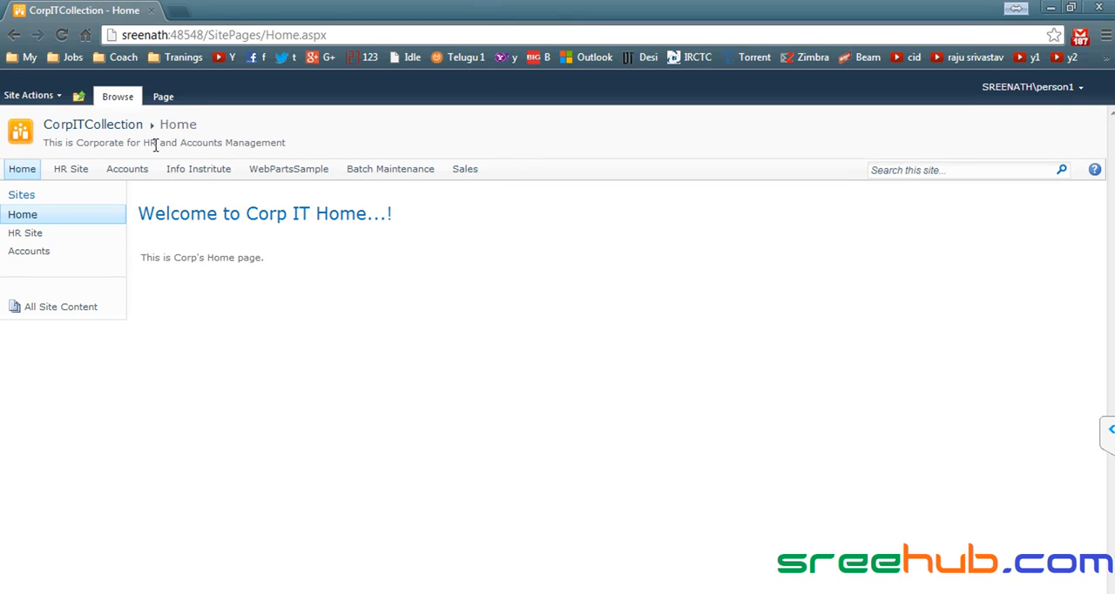
- In Chrome, reload the CorpITCollection site and sign in as person2 with the account password
left_click(224, 33)
left_click(207, 35)
key("shift+End")
key("BackSpace")
key("Return")
left_click(1041, 89)
left_click(973, 156)
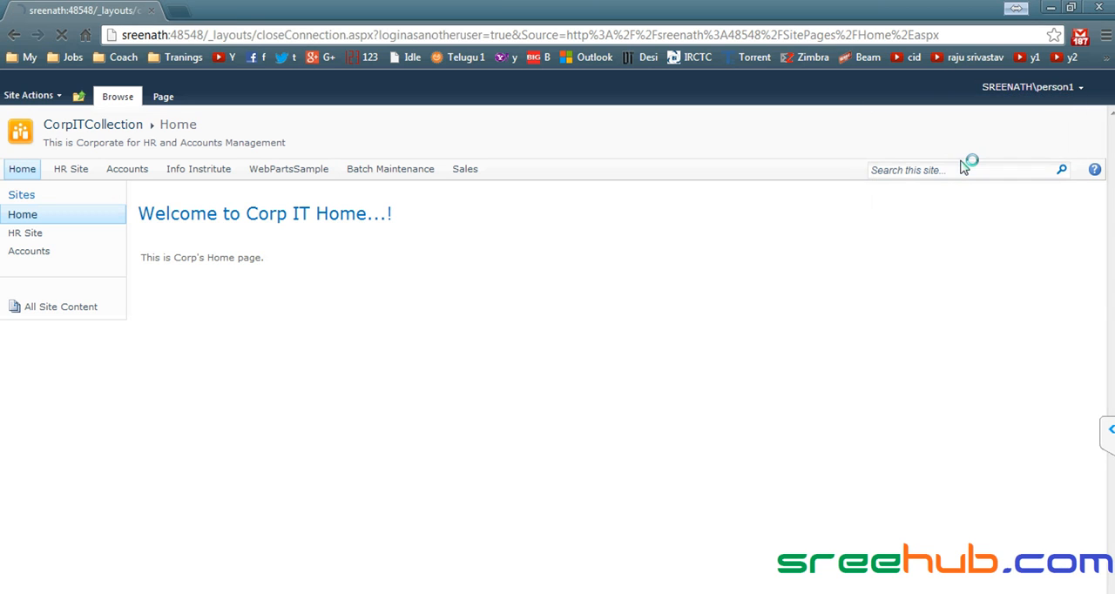
type("person2")
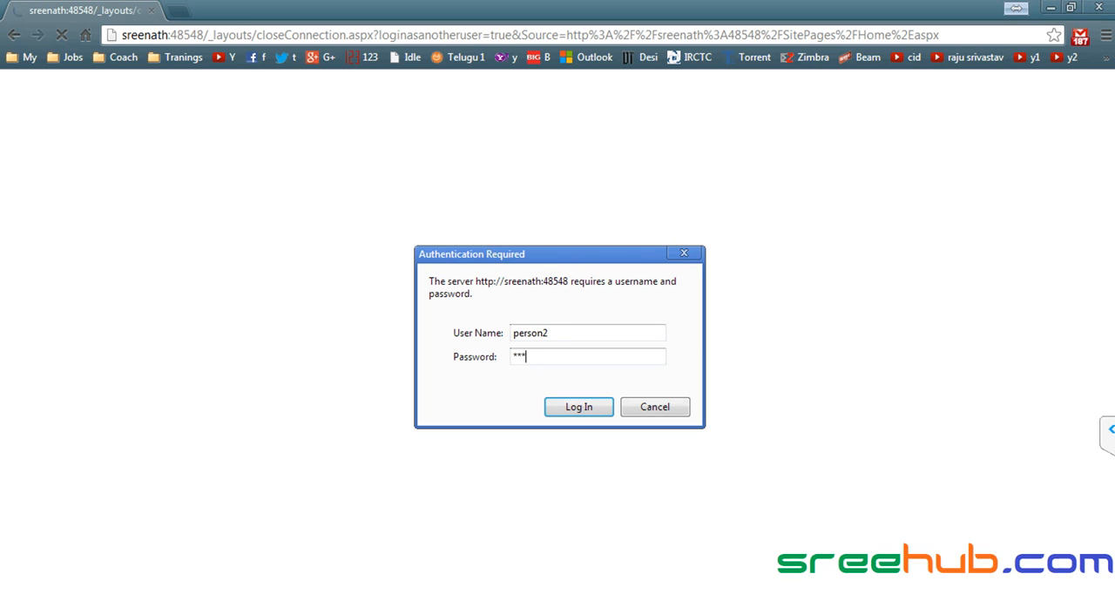
key("Return")
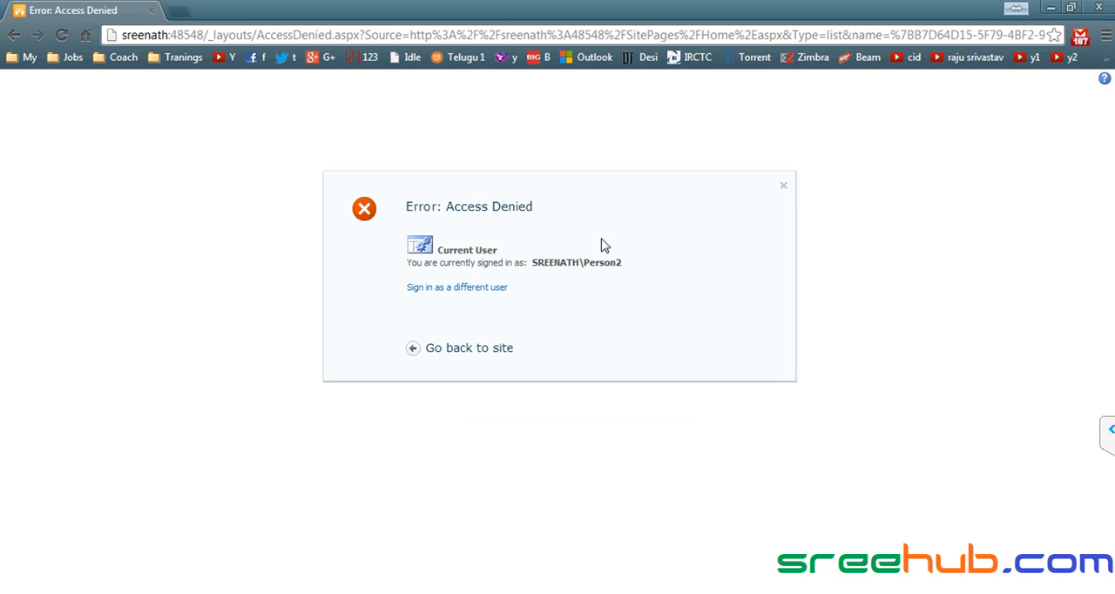
- Read the page's message and signed-in account, and try to go back to the CorpITCollection site as person2
left_click_drag(445, 201, 539, 203)
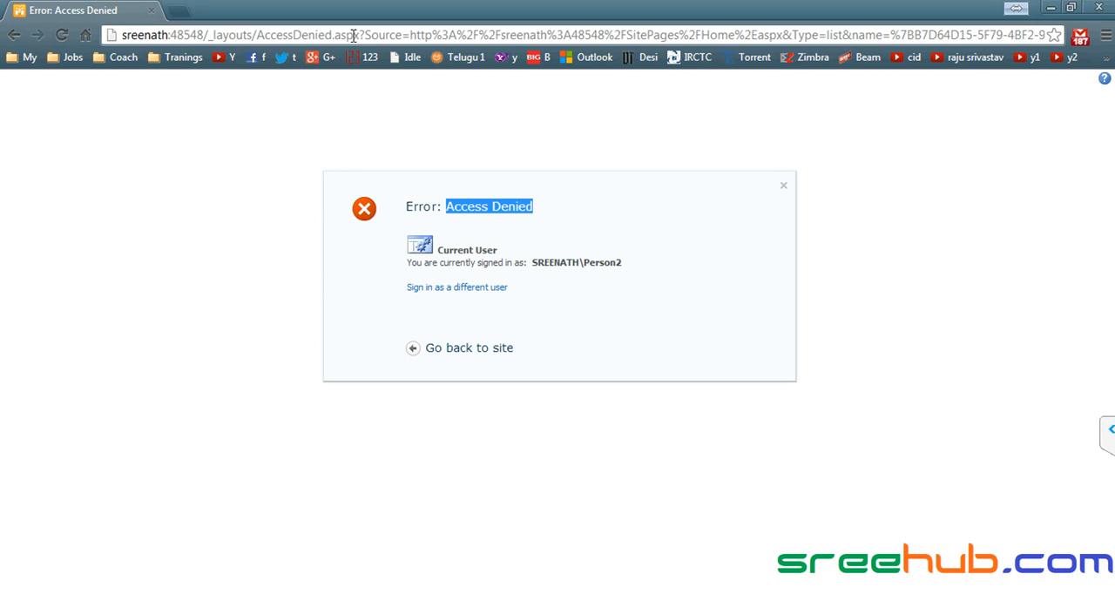
left_click_drag(625, 261, 630, 261)
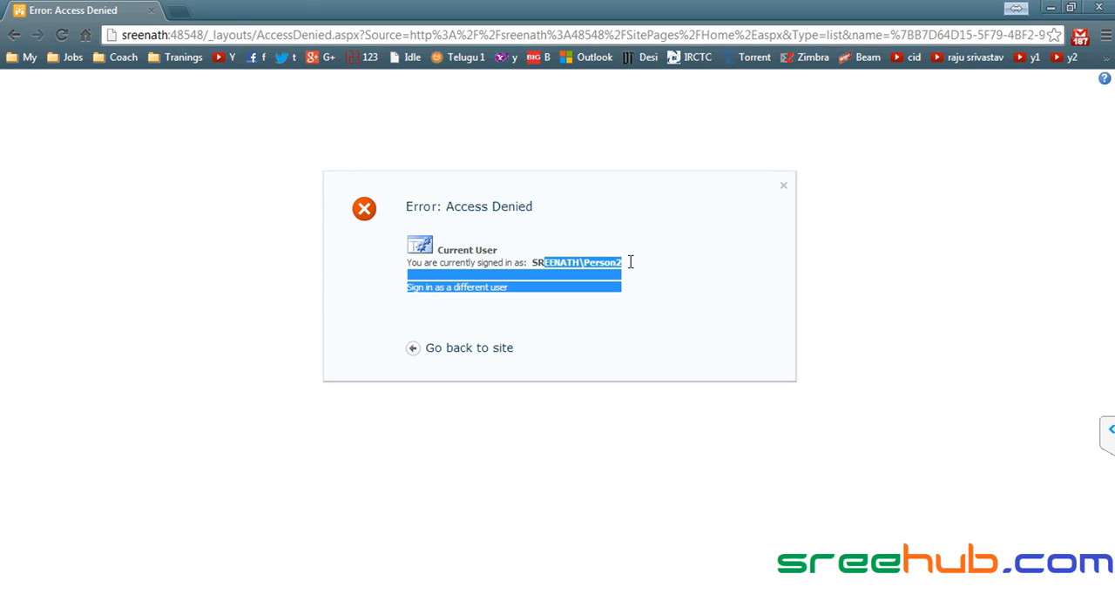
left_click(462, 350)
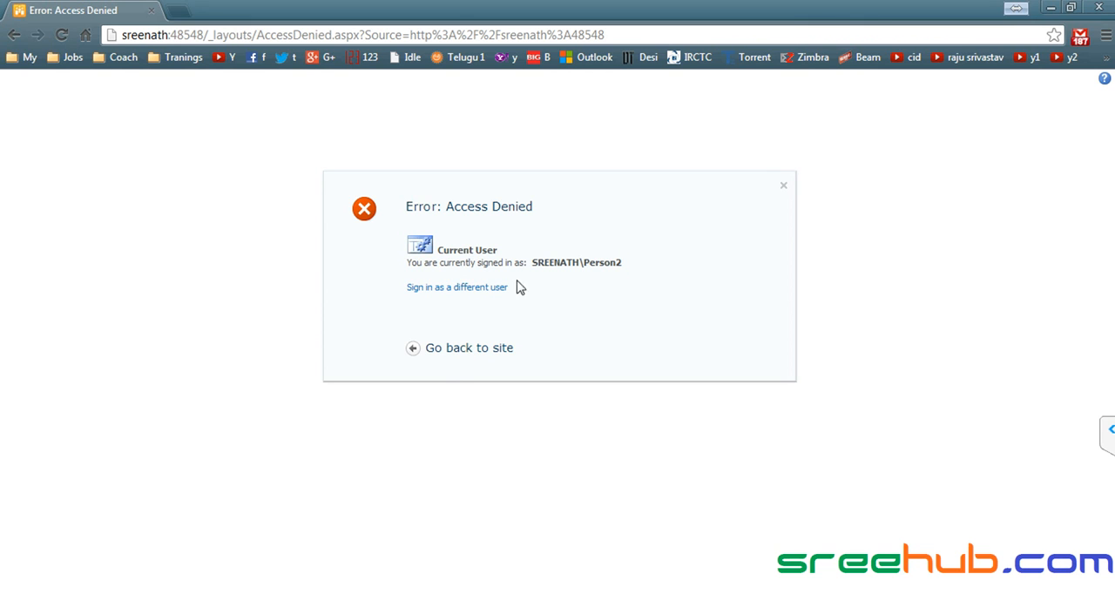
key("alt+Tab")
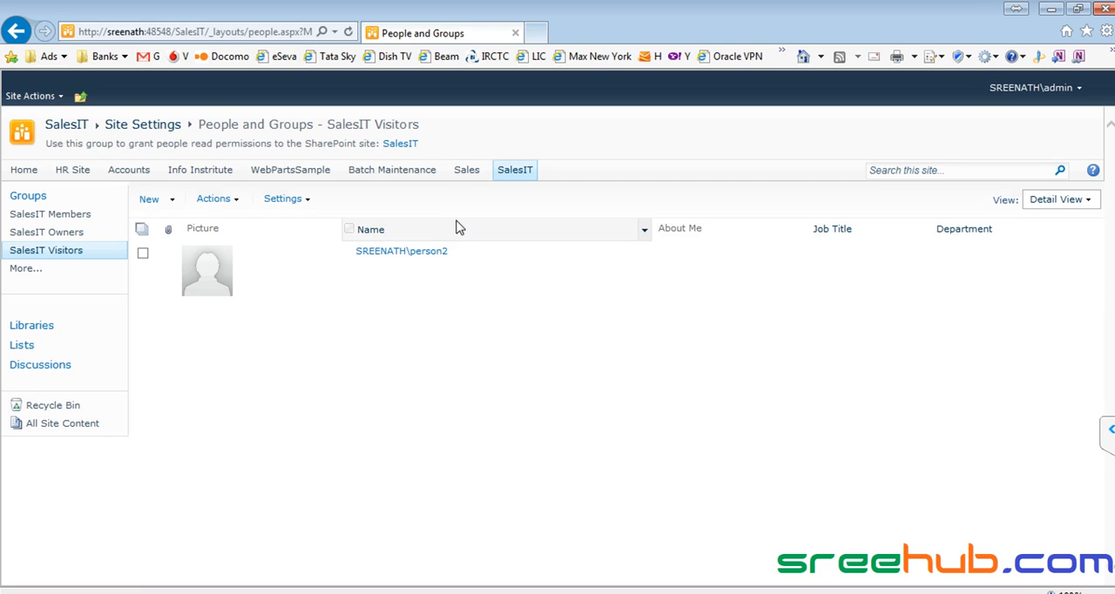
left_click(516, 171)
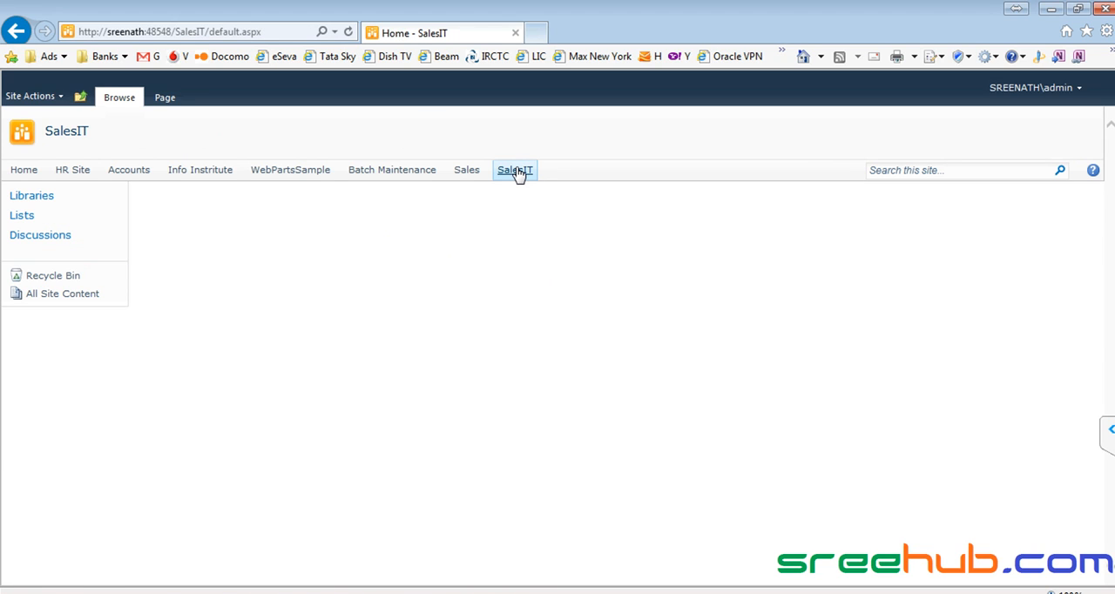
left_click(238, 32)
key("ctrl+c")
key("alt+Tab")
left_click(261, 39)
key("ctrl+v")
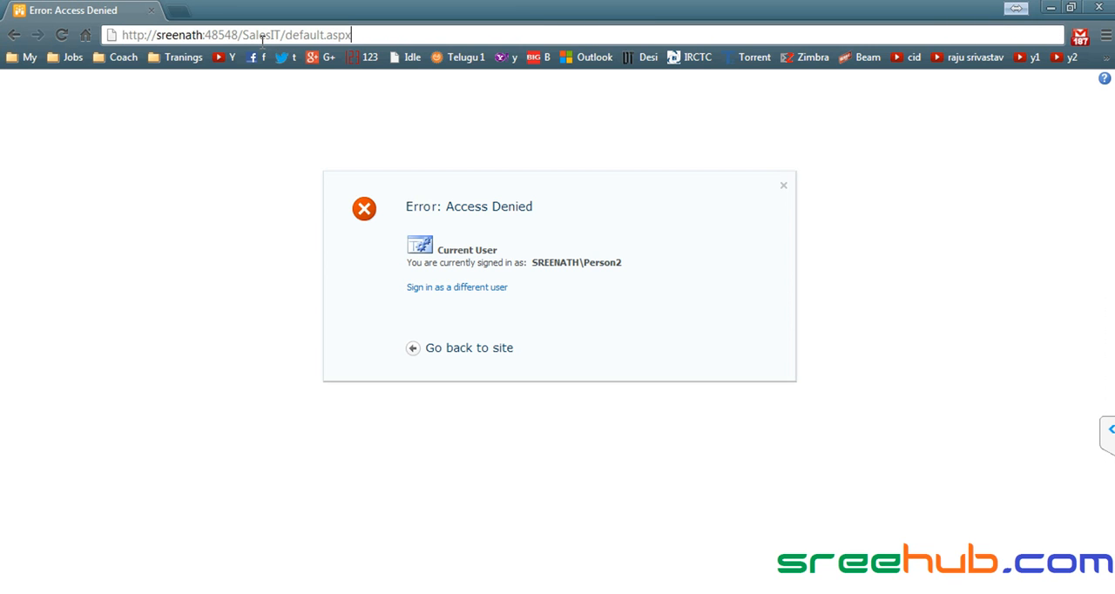
key("Return")
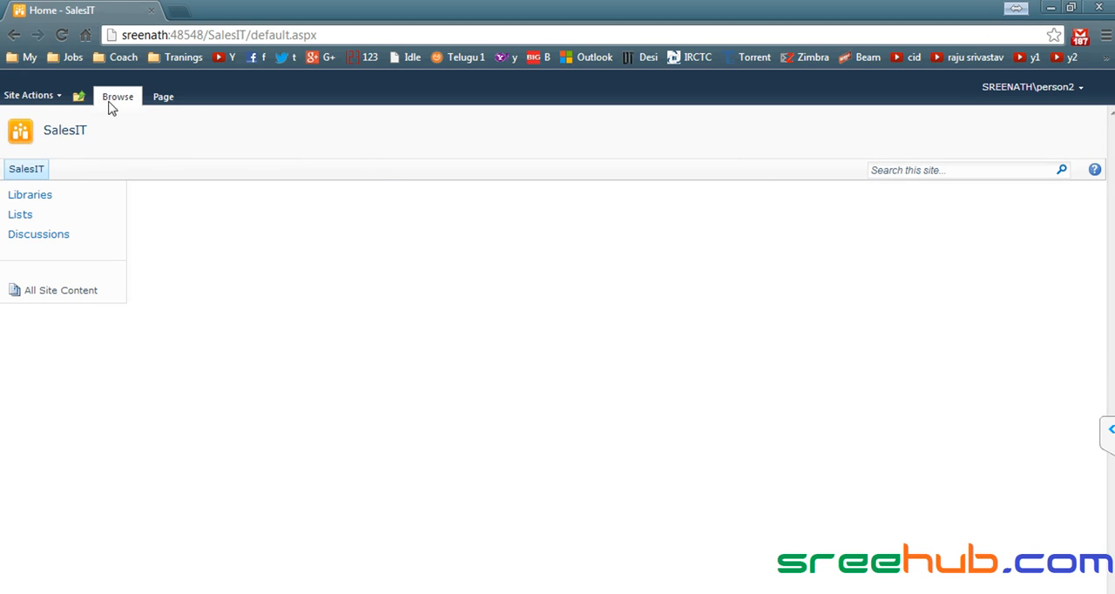
- Navigate up from the SalesIT site and try to open the parent CorpITCollection site as person2
left_click(77, 98)
left_click(78, 96)
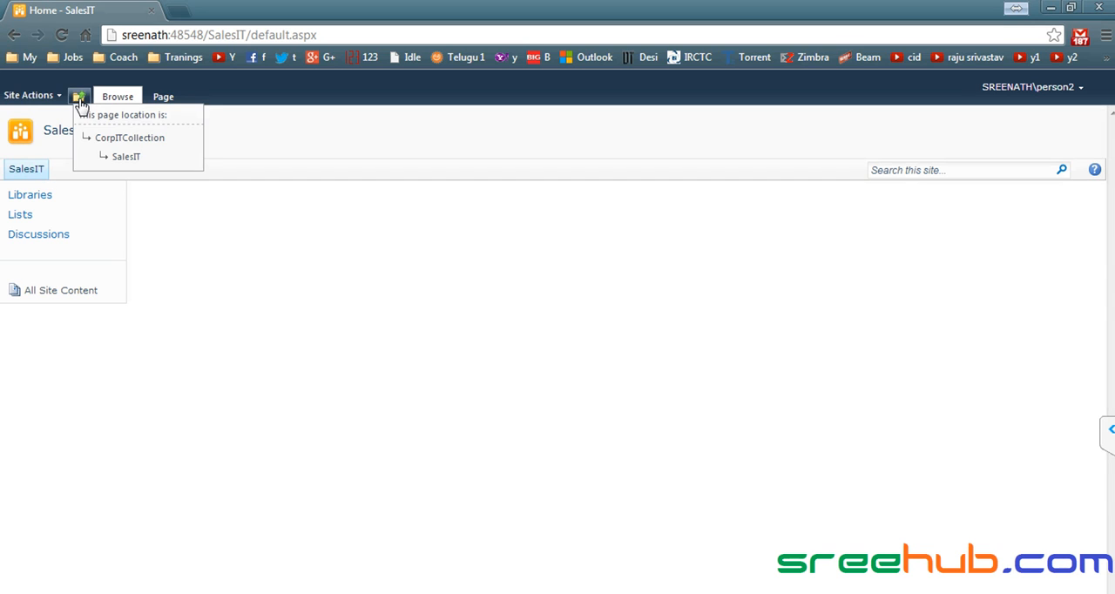
left_click(118, 139)
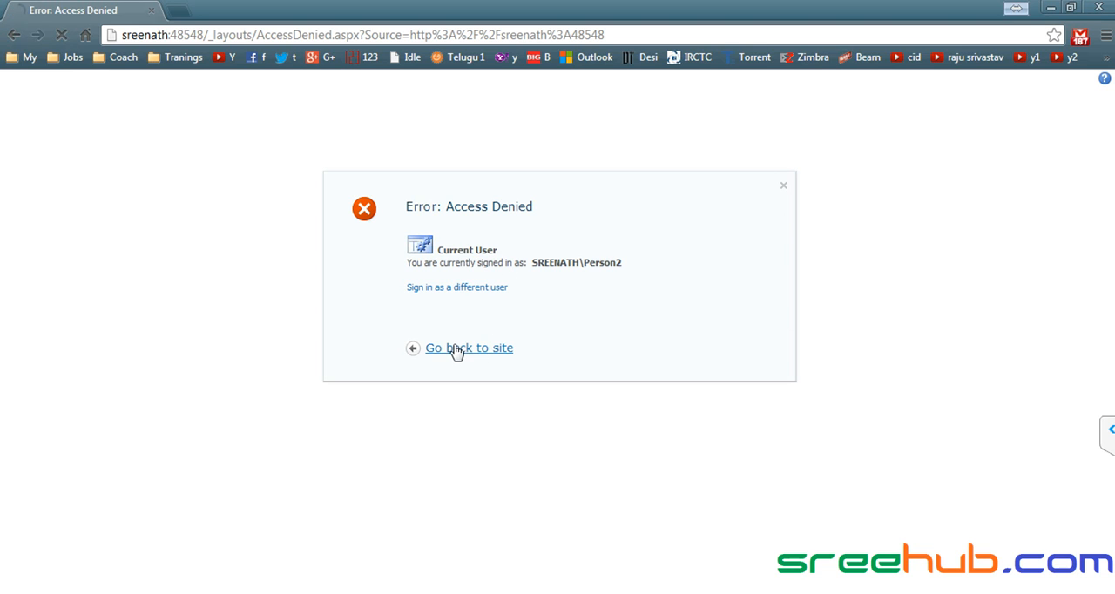
key("ctrl+l")
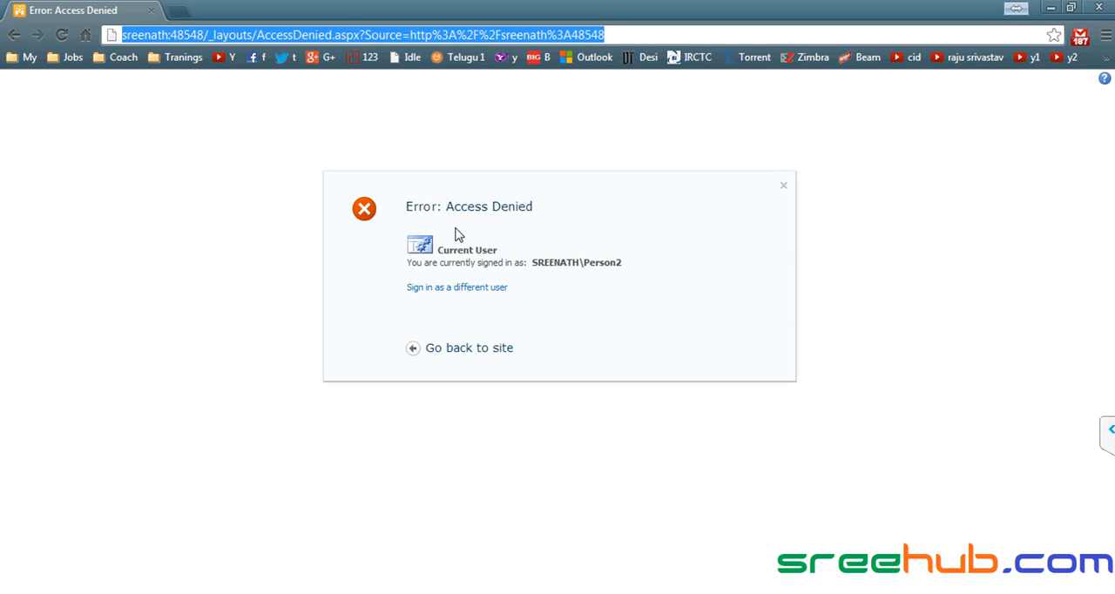
right_click(316, 39)
left_click(350, 139)
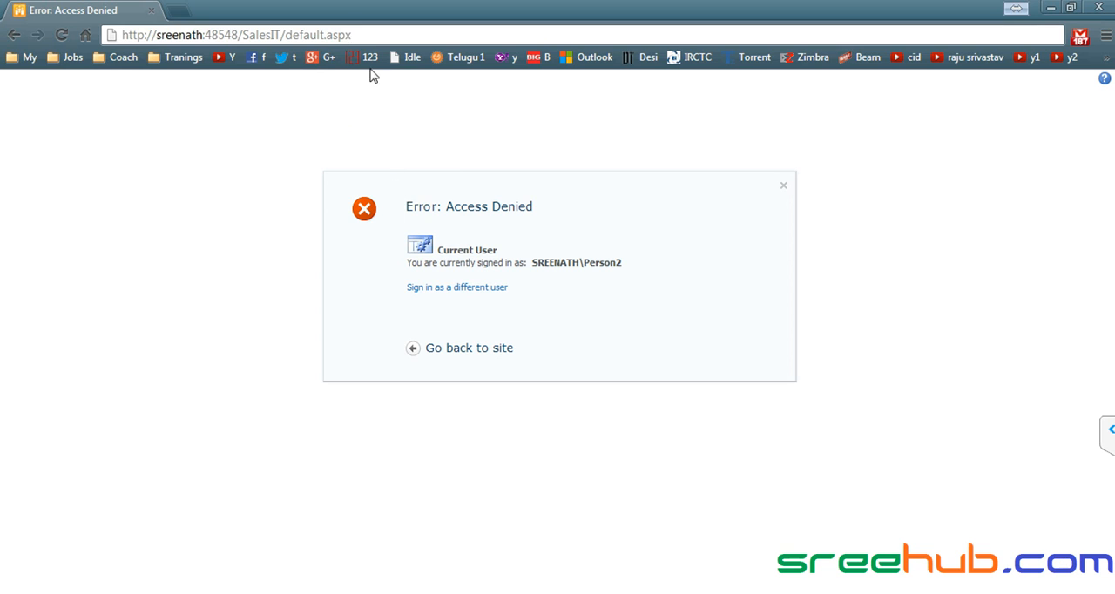
left_click_drag(239, 33, 257, 35)
key("Return")
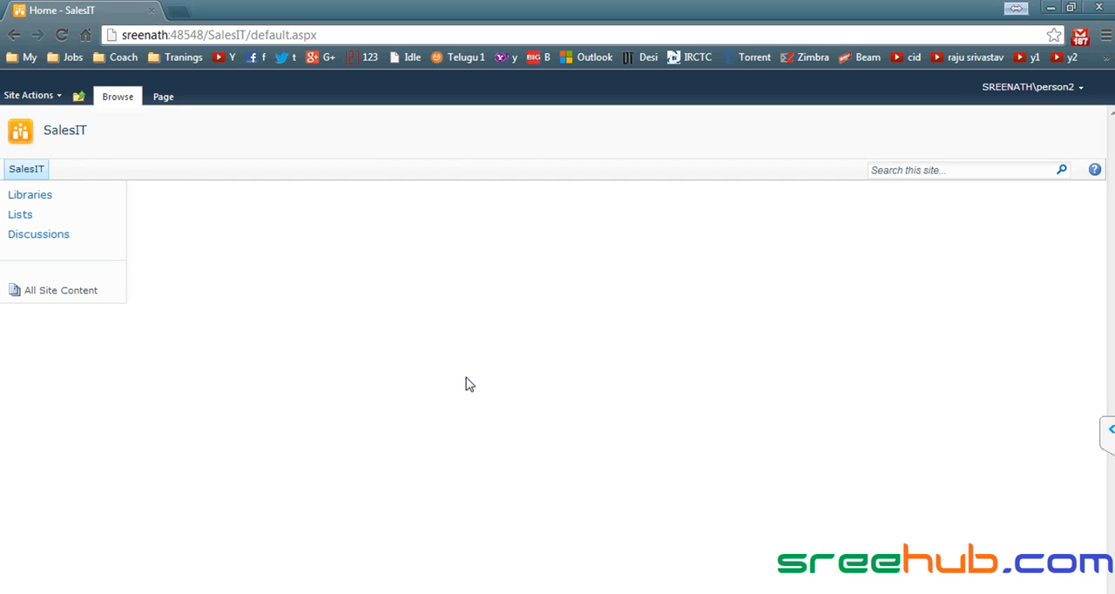
- Switch to Internet Explorer, browse as admin from SalesIT to the Info Institute site, and return to SalesIT through CorpITCollection
key("alt+Tab")
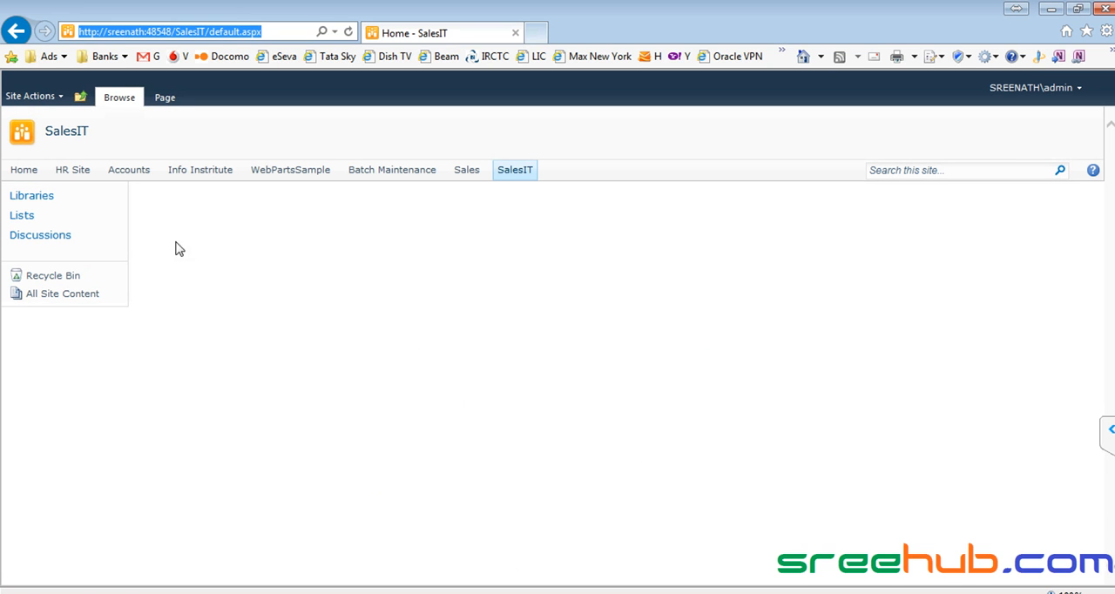
left_click(81, 97)
left_click(391, 277)
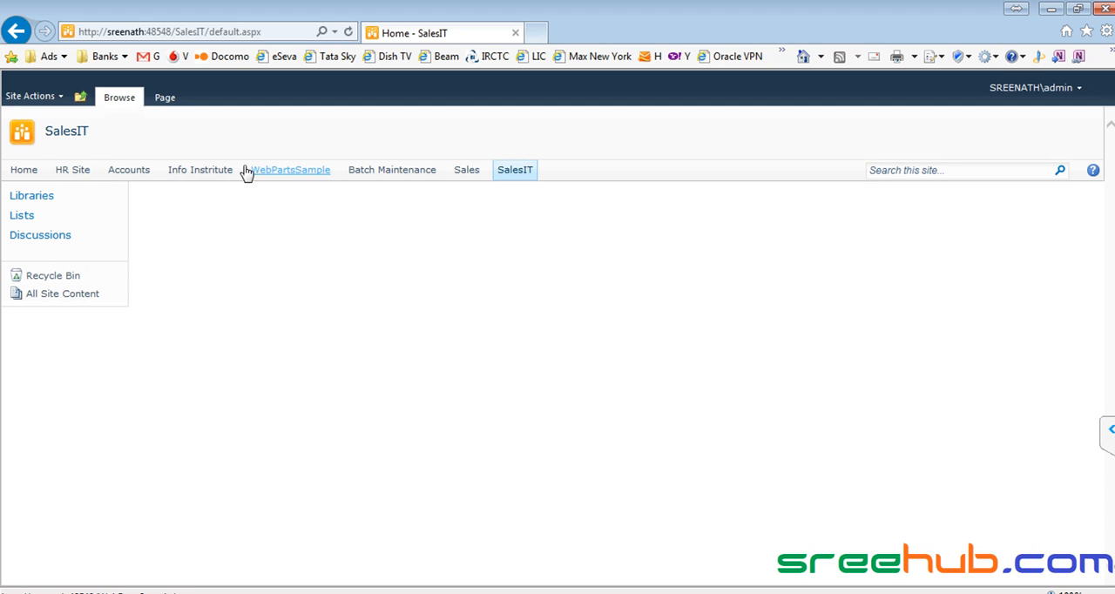
left_click(198, 172)
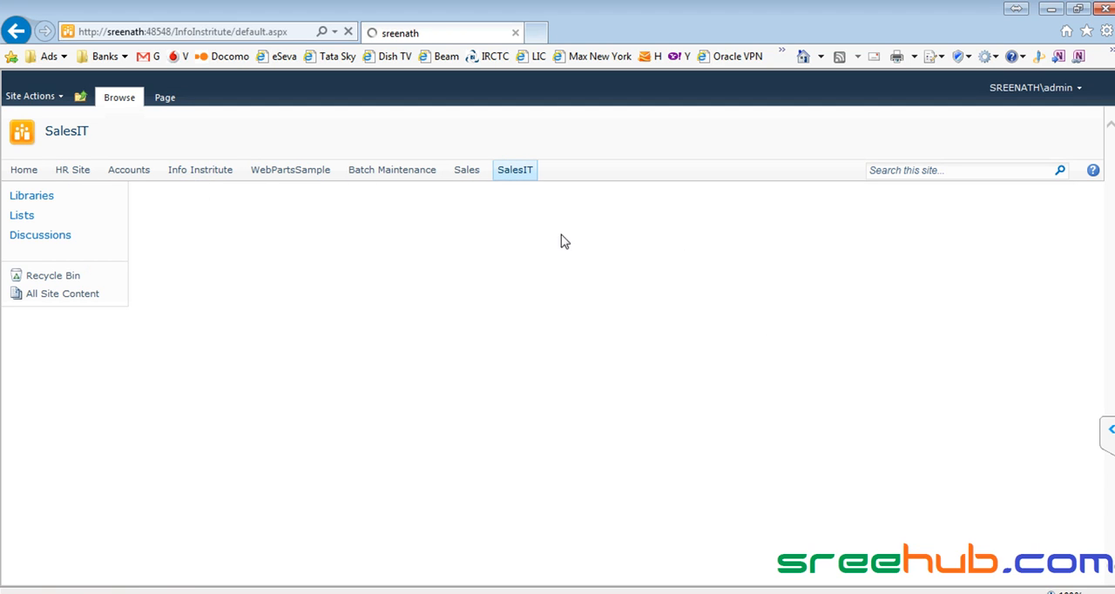
left_click(80, 96)
left_click(116, 140)
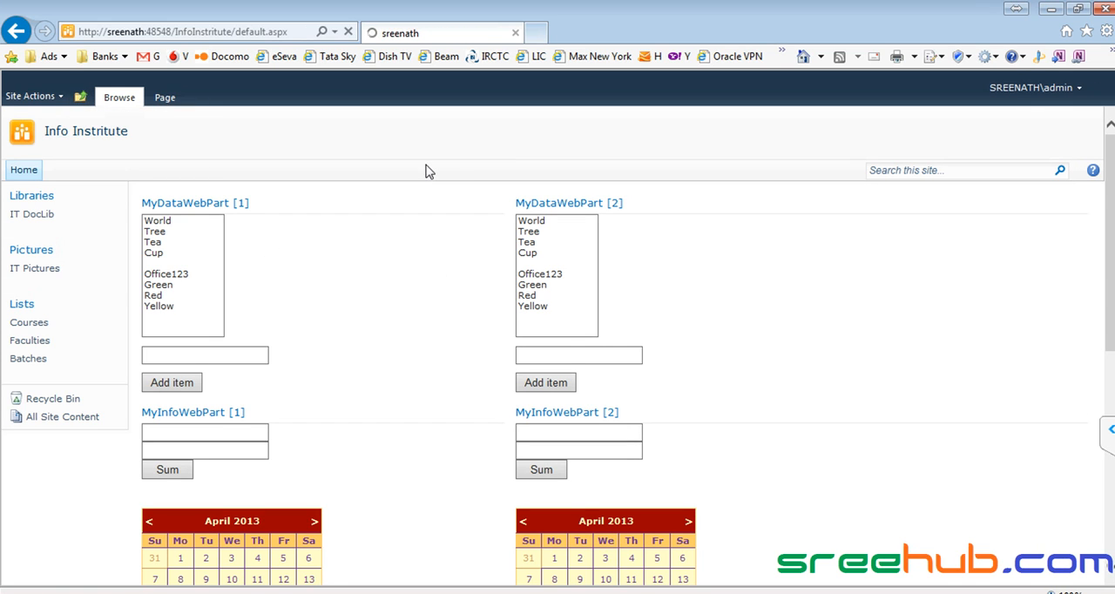
left_click(518, 172)
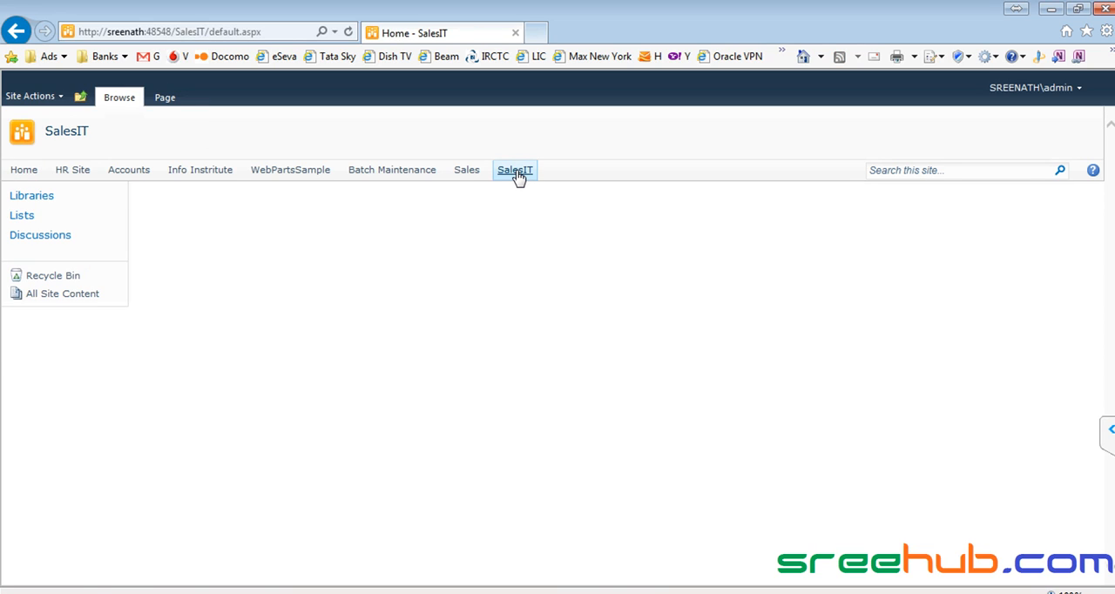
- Open the SalesIT site's permissions and examine the members of the SalesIT Visitors group
left_click(45, 98)
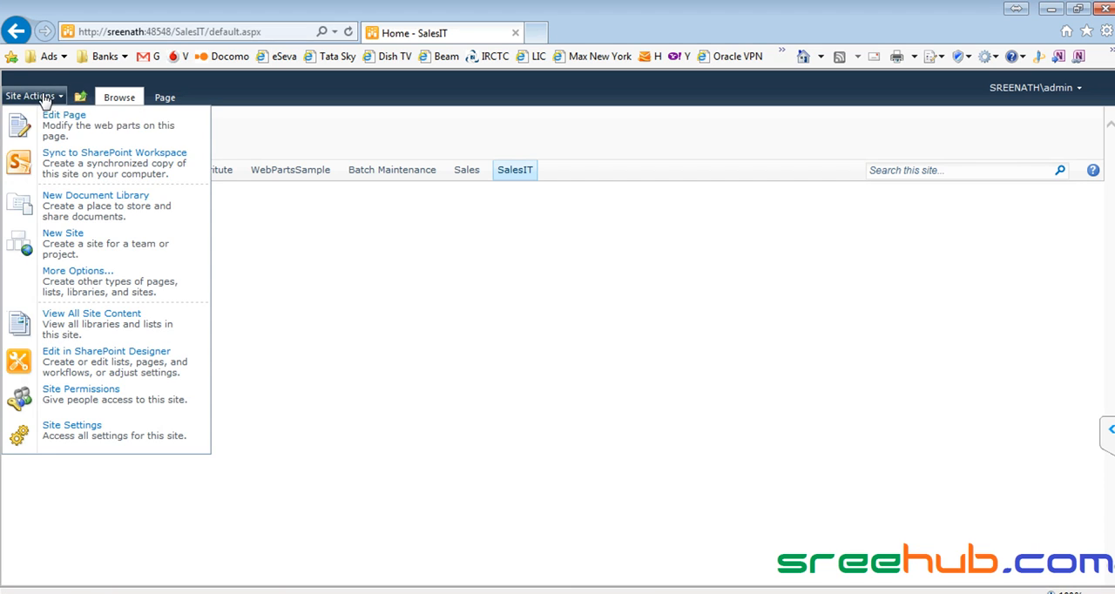
left_click(420, 316)
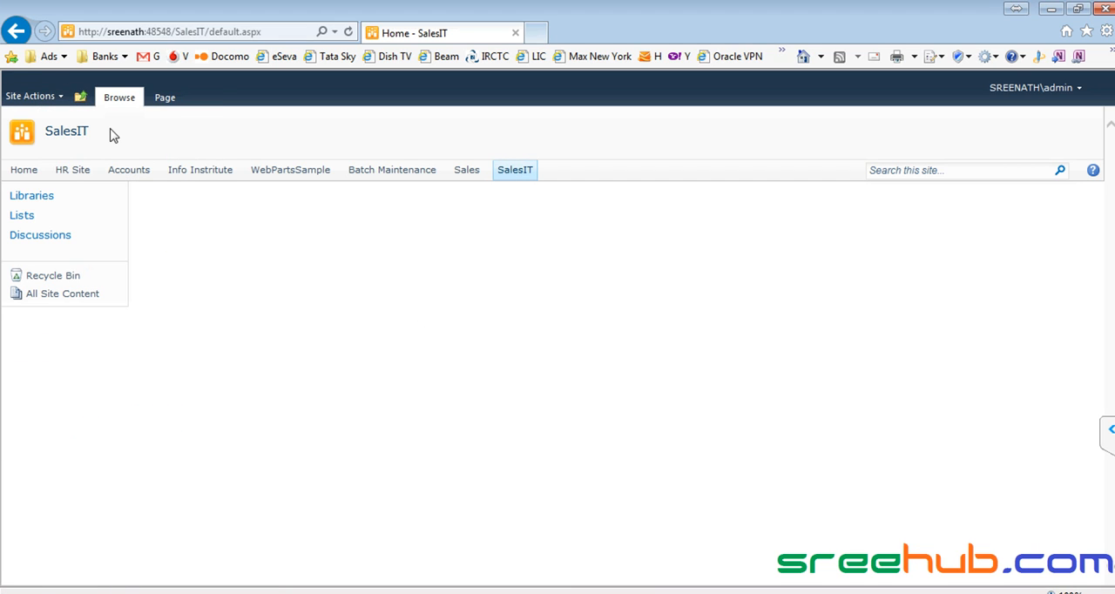
left_click(48, 97)
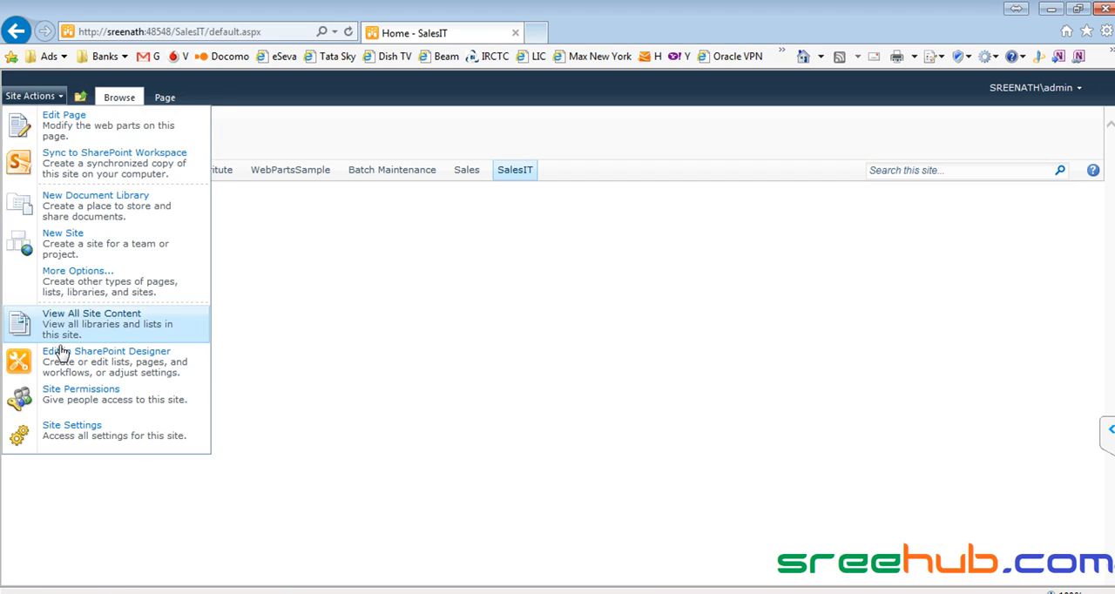
left_click(75, 403)
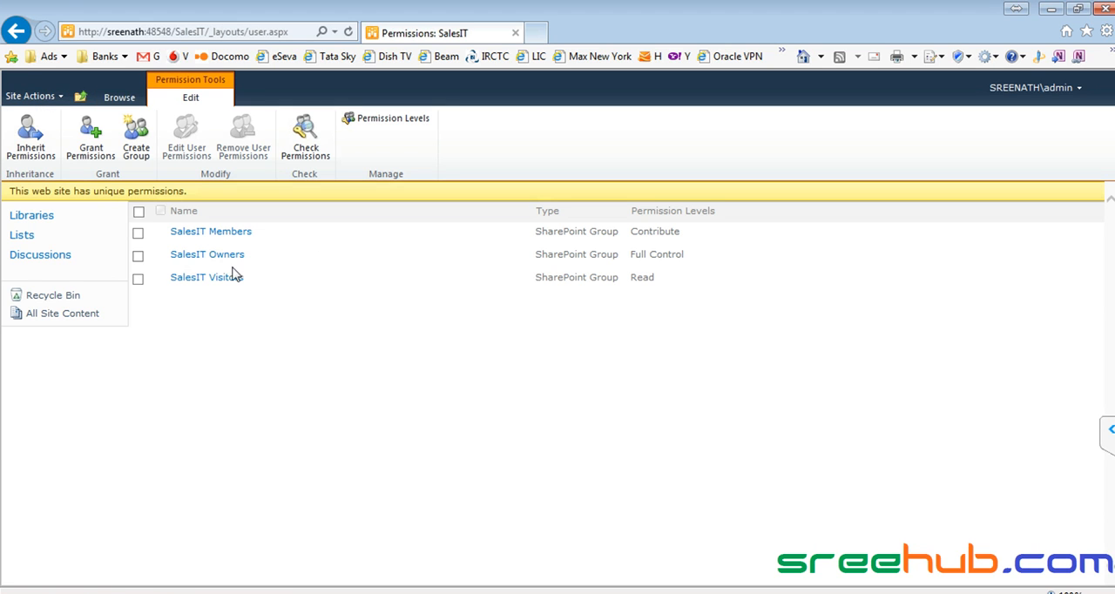
left_click(211, 280)
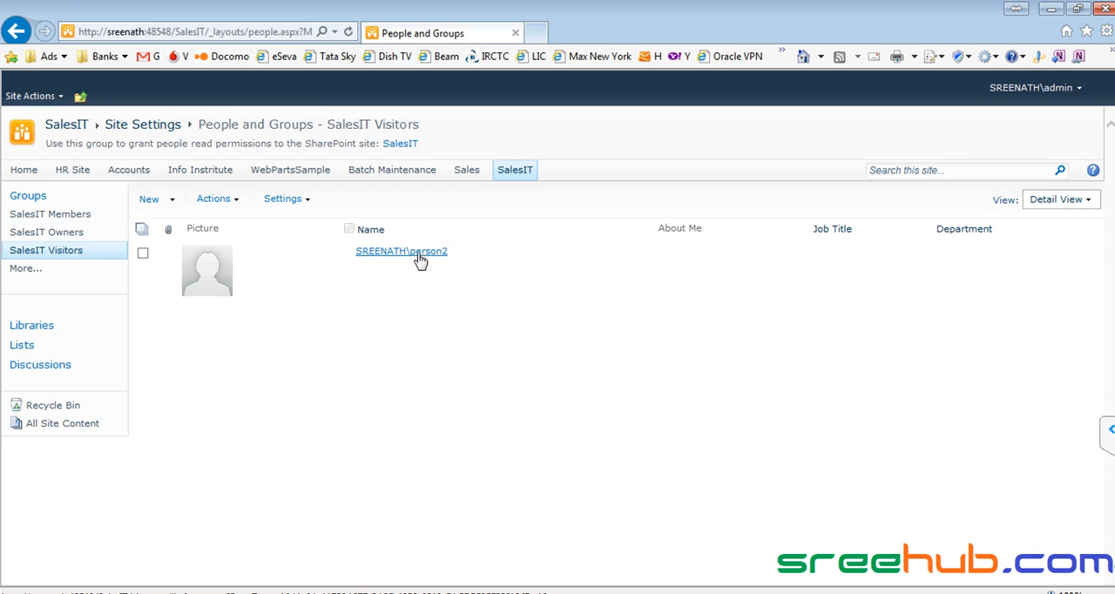
- From the parent CorpITCollection site's permissions, add person2 to the CorpITCollection Members group
left_click(80, 96)
left_click(122, 140)
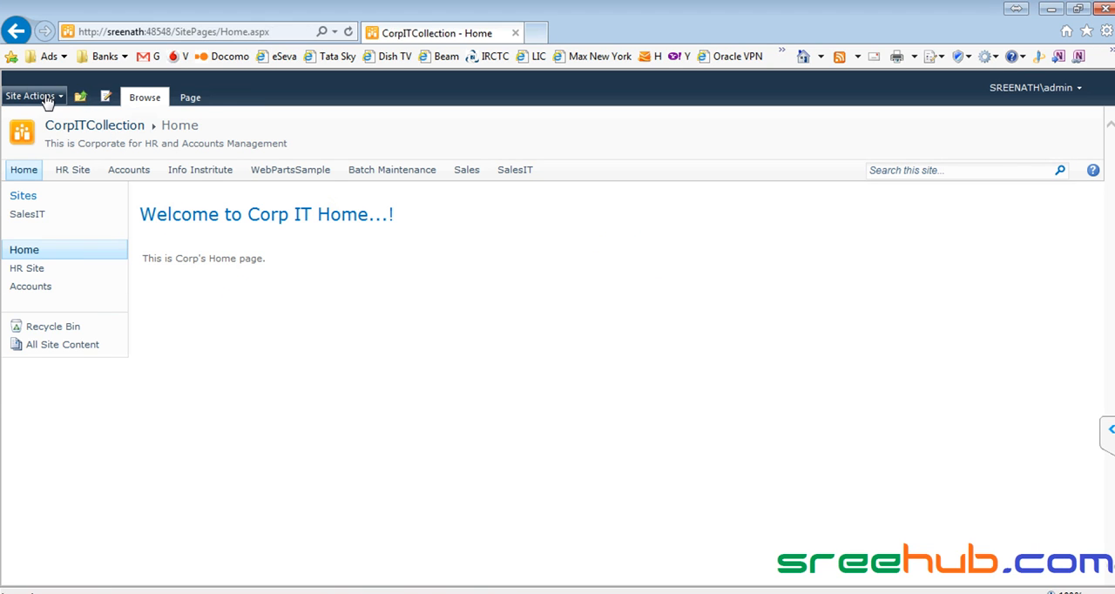
left_click(48, 97)
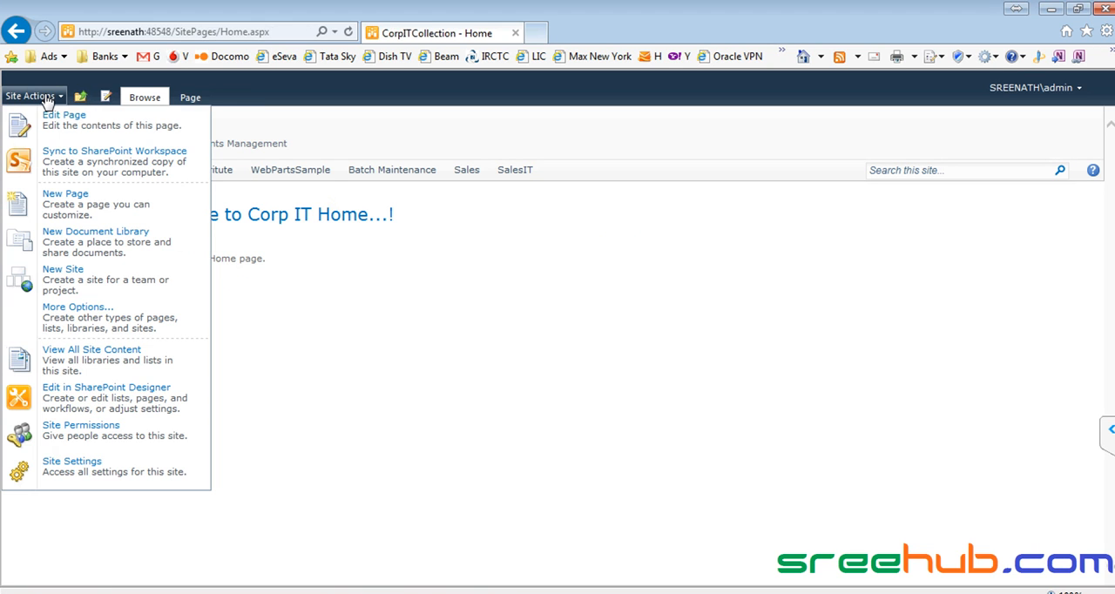
left_click(81, 435)
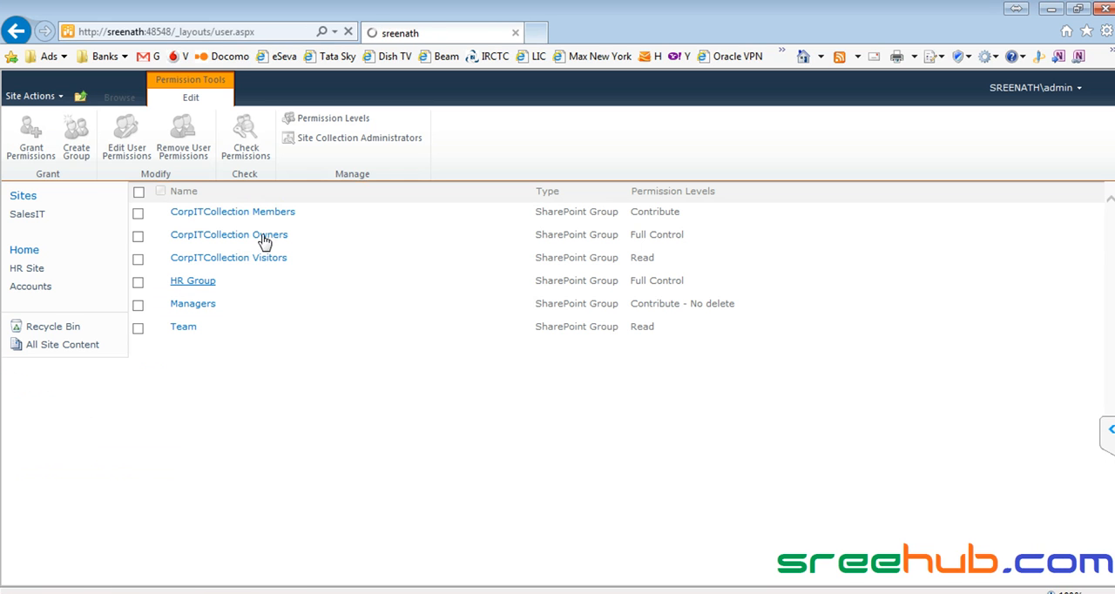
left_click(261, 213)
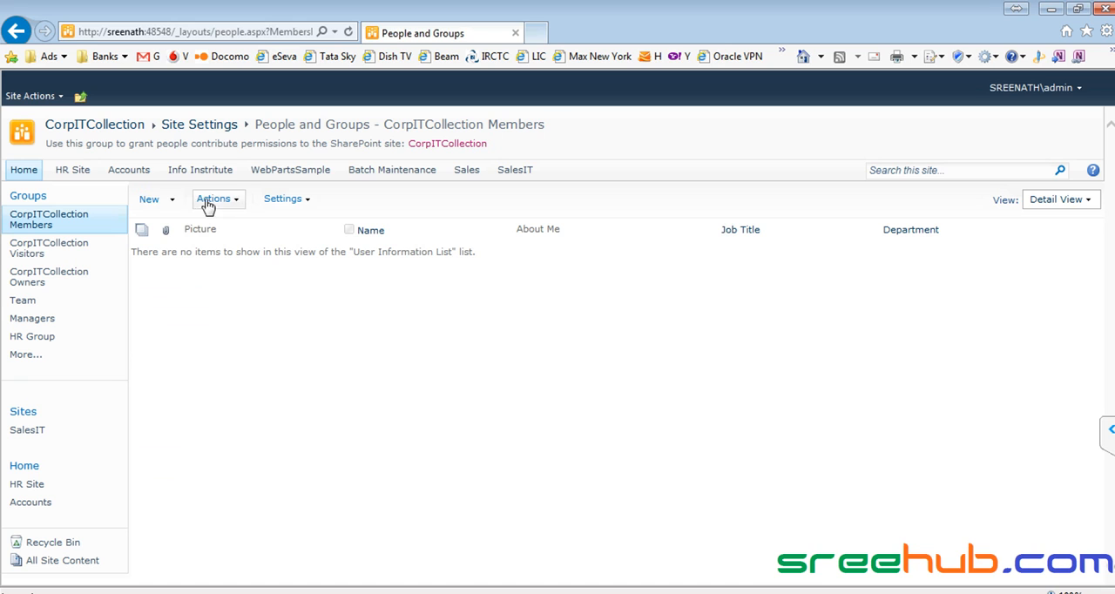
left_click(148, 200)
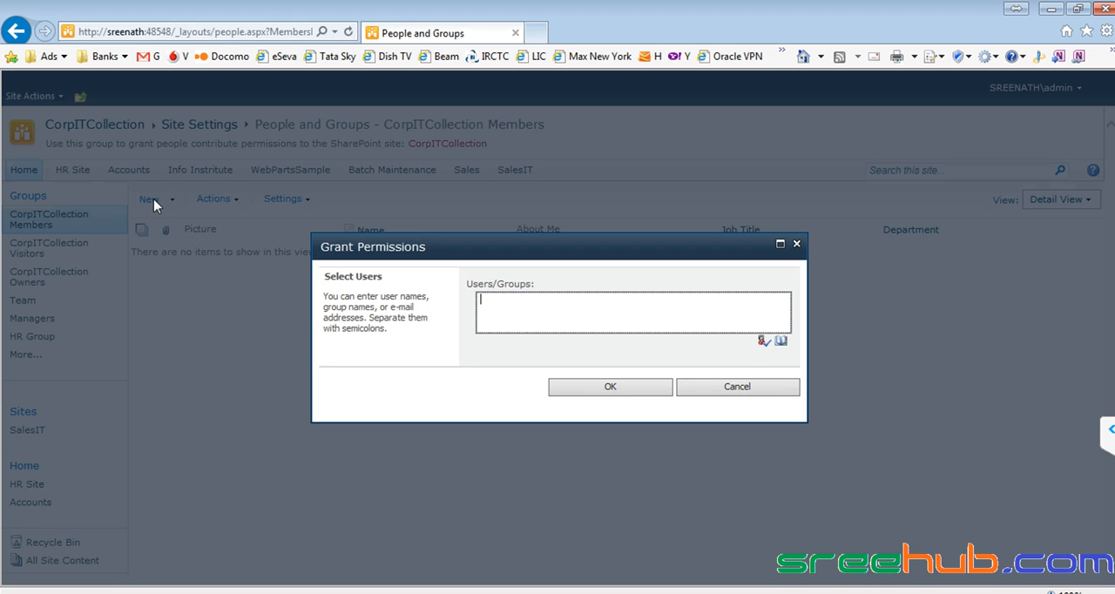
type("person2")
key("ctrl+k")
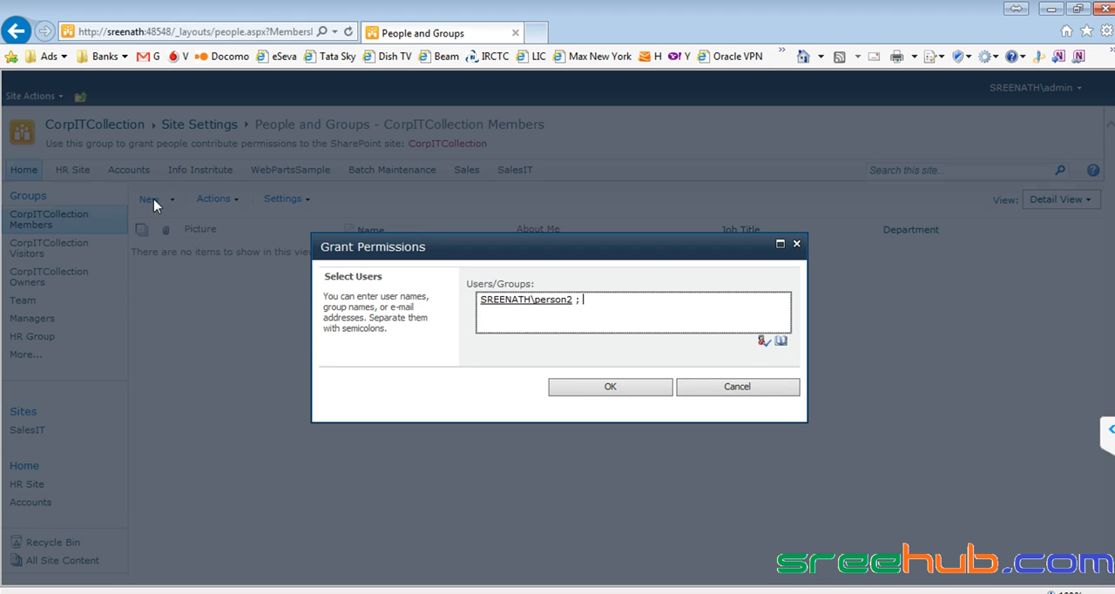
left_click(576, 386)
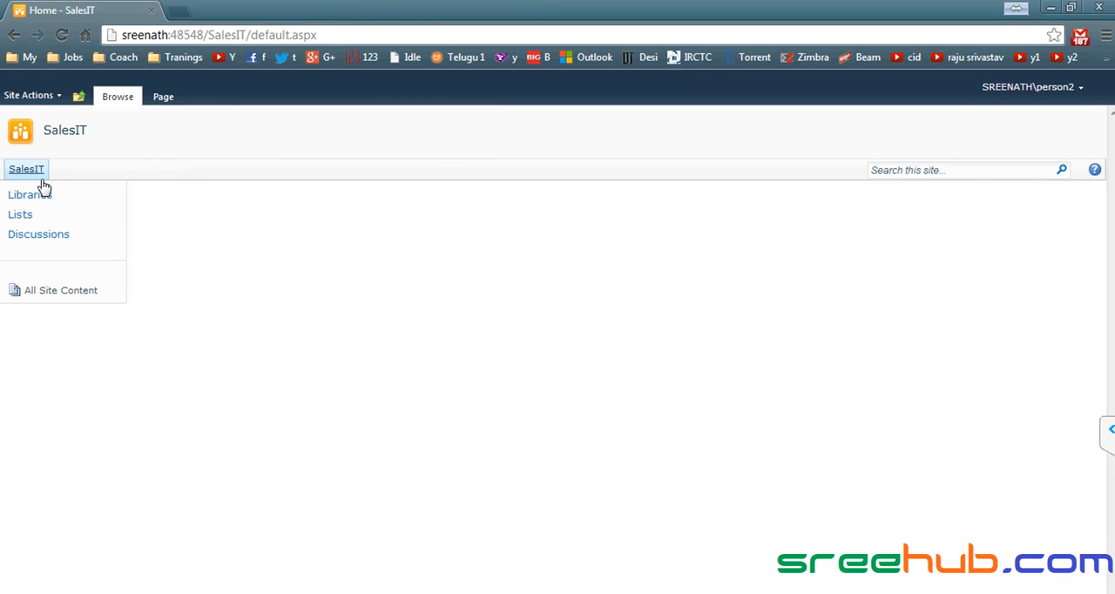
- In Chrome as person2, open the CorpITCollection home page from SalesIT, visit SalesIT, and return to the CorpITCollection home page
left_click(78, 96)
left_click(120, 138)
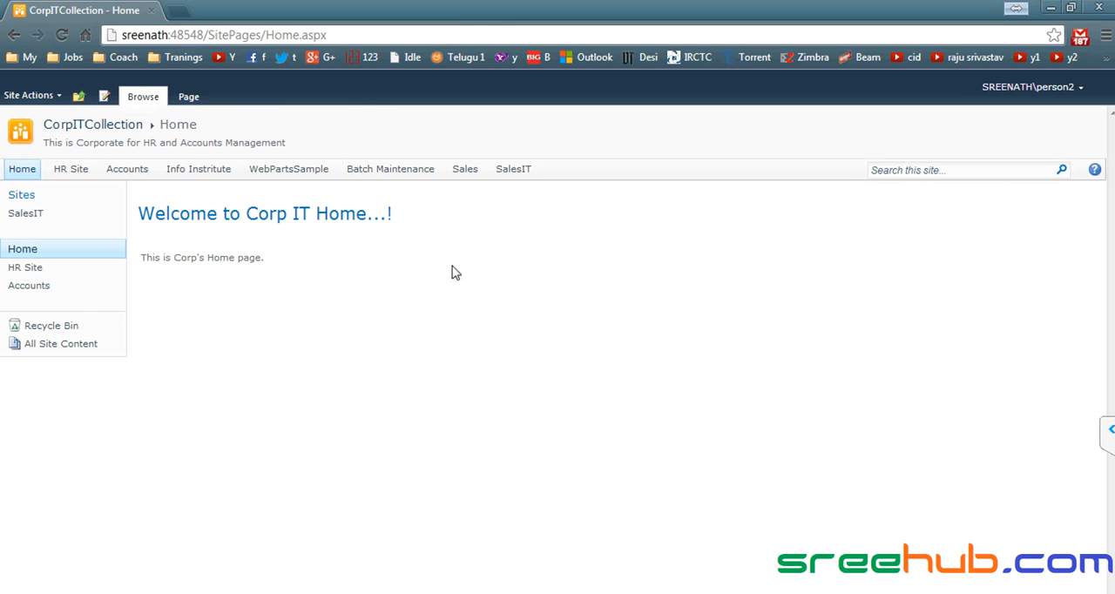
left_click(512, 172)
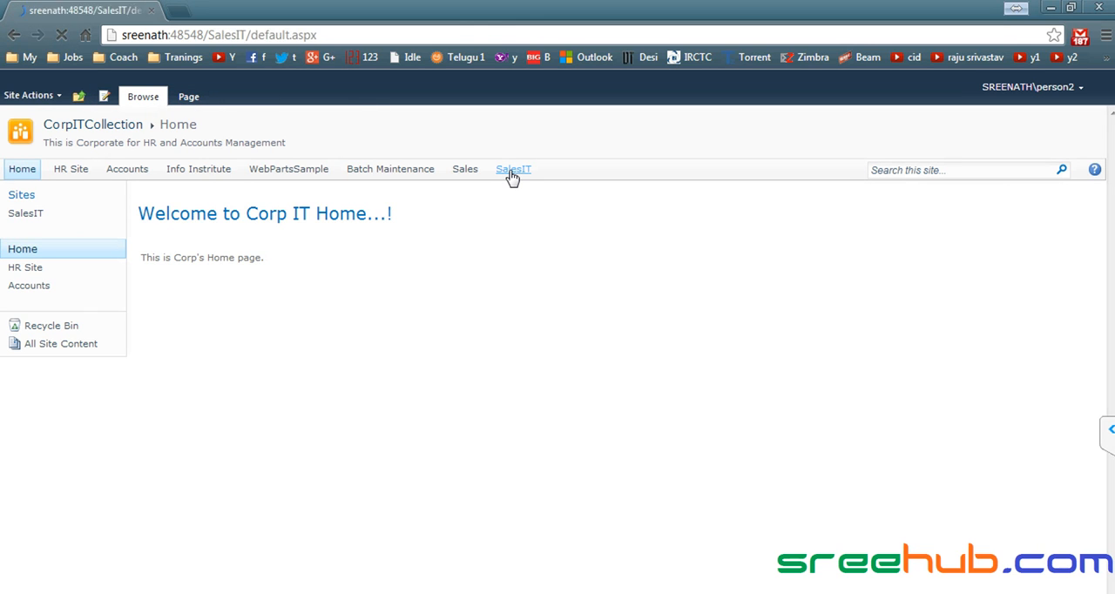
left_click(81, 98)
left_click(118, 151)
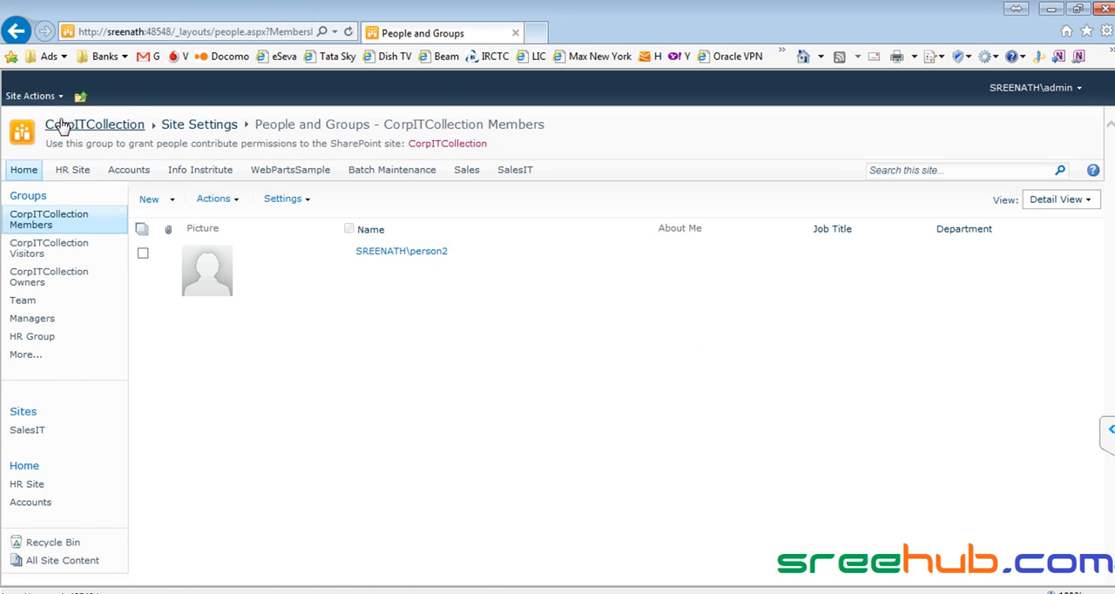
- In Internet Explorer, go to the SalesIT site's permissions and remove person2 from the SalesIT Visitors group
left_click(80, 97)
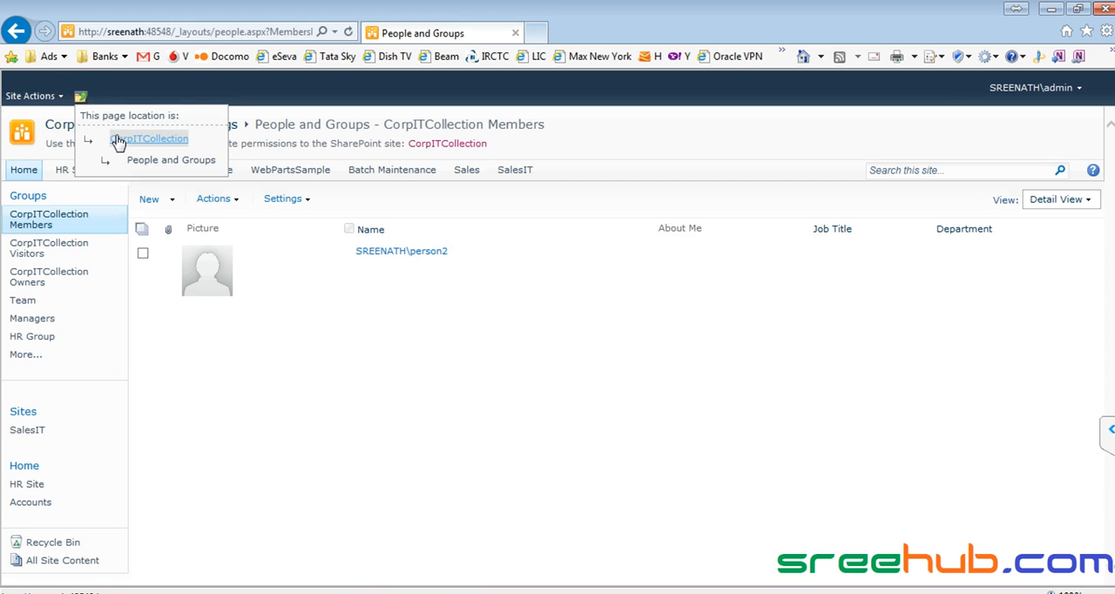
left_click(116, 139)
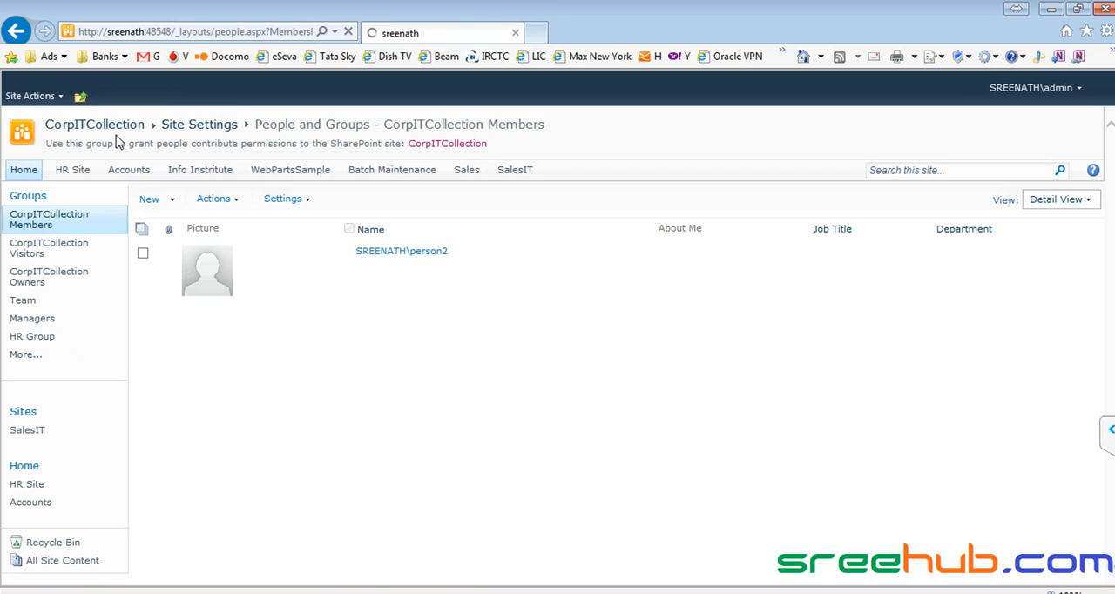
left_click(515, 172)
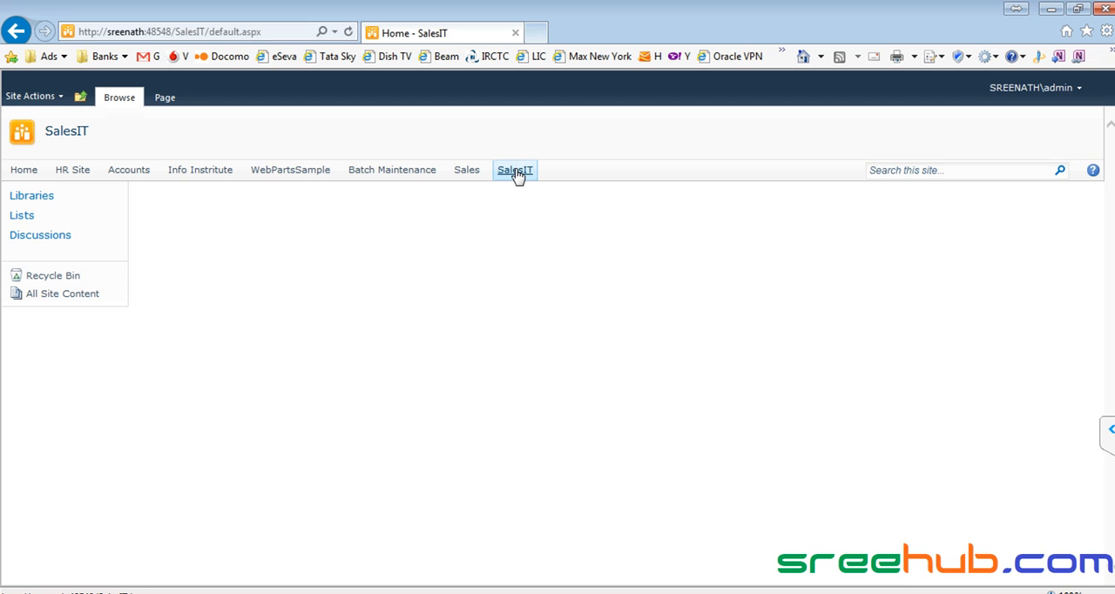
left_click(33, 97)
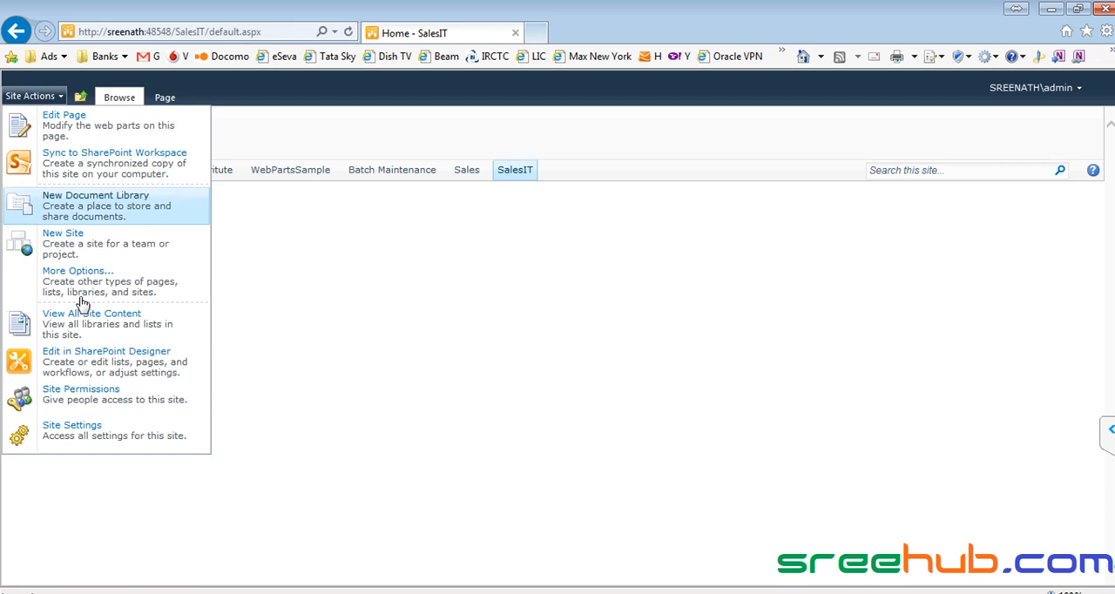
left_click(93, 394)
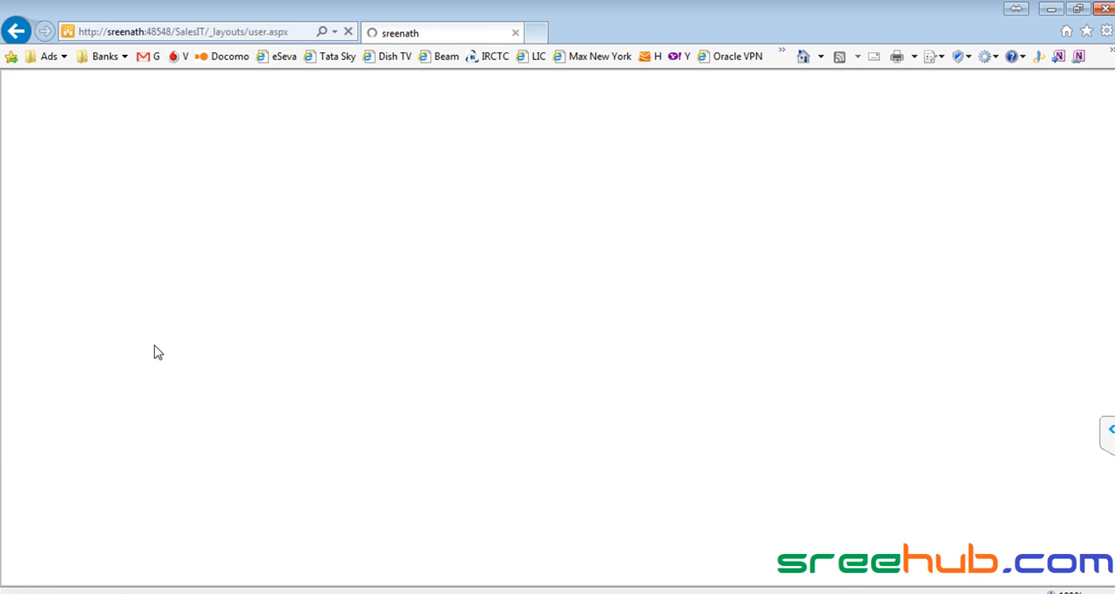
left_click(218, 278)
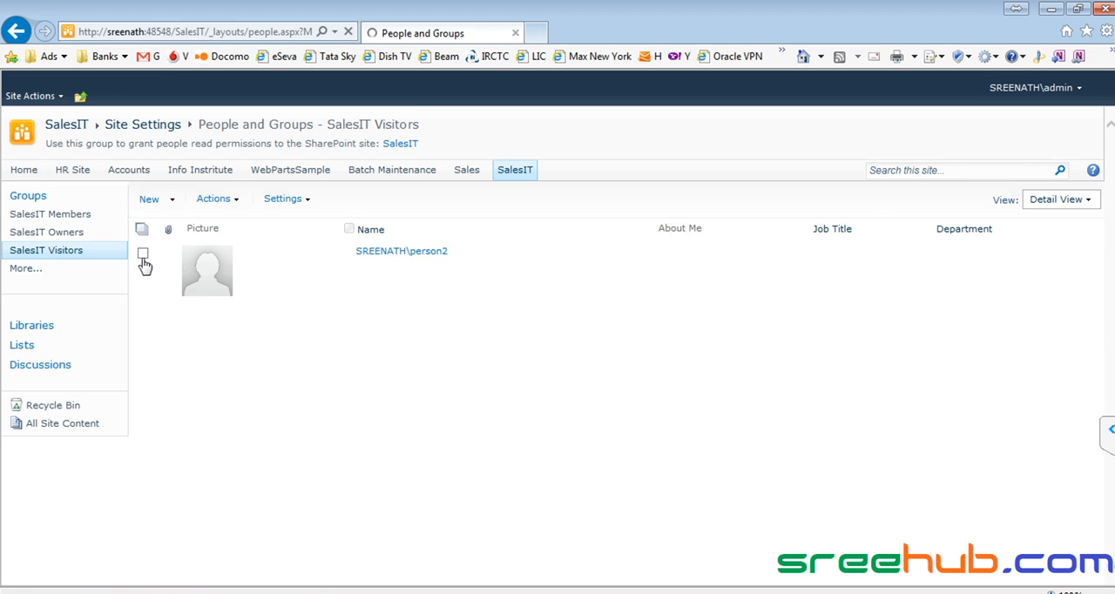
left_click(220, 200)
left_click(257, 302)
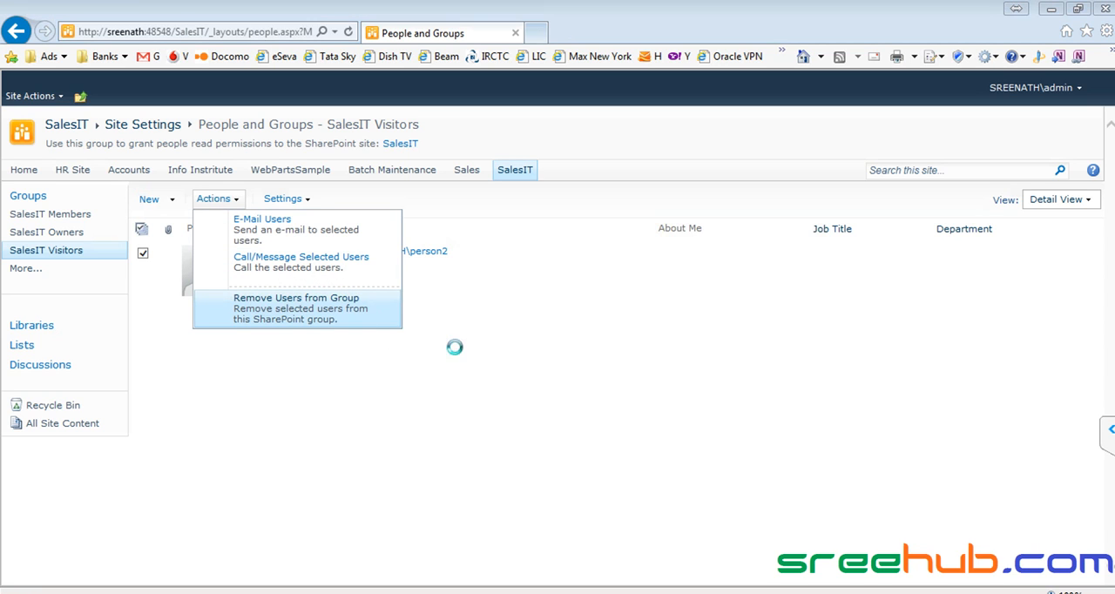
left_click(607, 384)
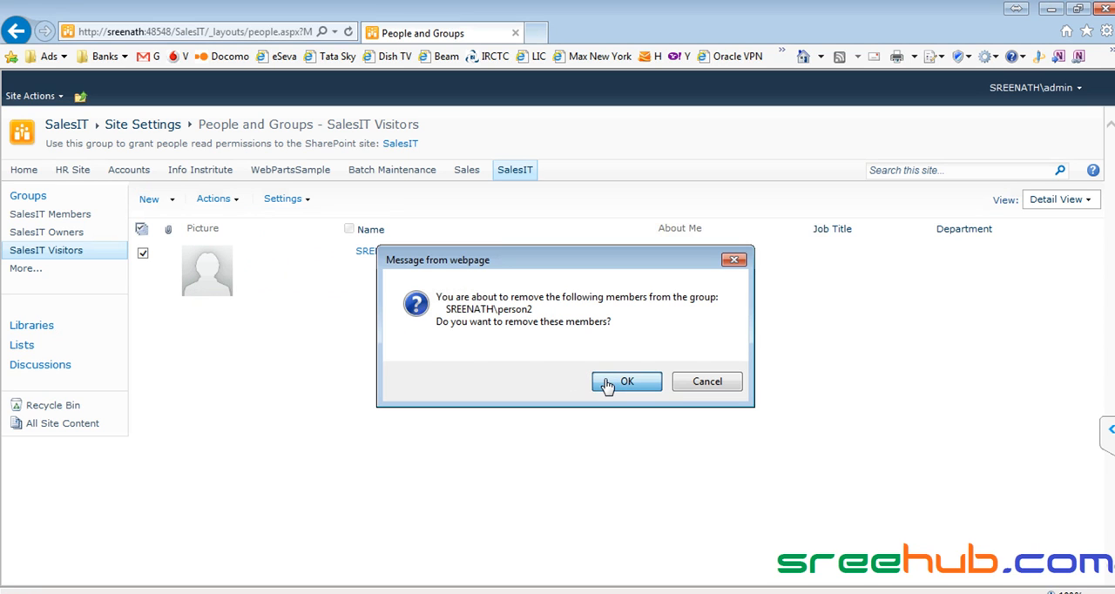
- Switch to Chrome and reload the CorpITCollection home page as person2 to check which sites are listed
key("alt+Tab")
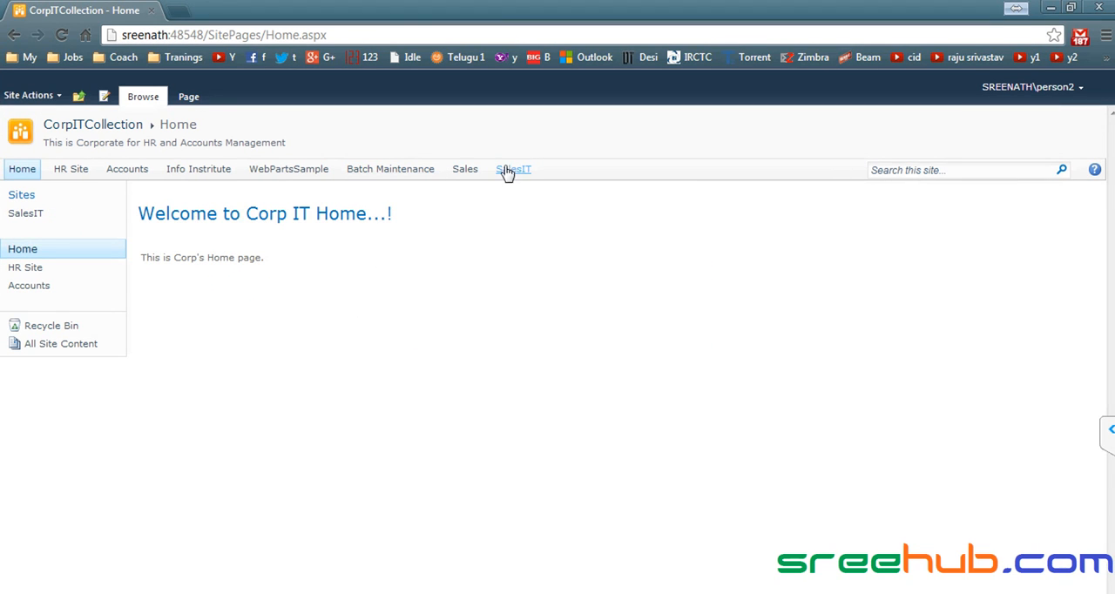
left_click(97, 127)
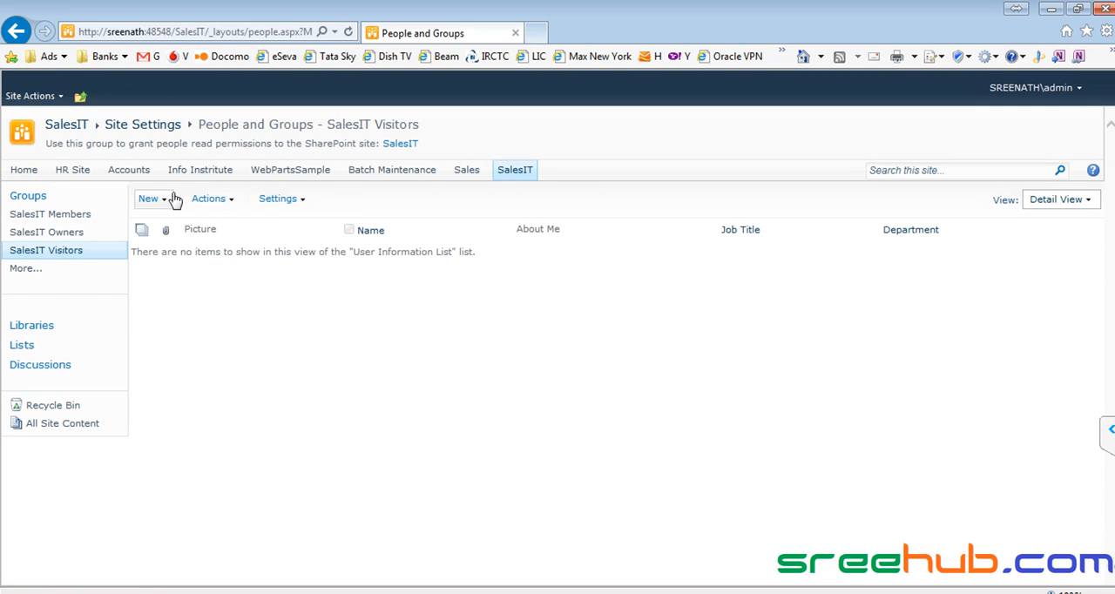
- Switch to Internet Explorer and add person2 to the SalesIT Visitors group
left_click(153, 199)
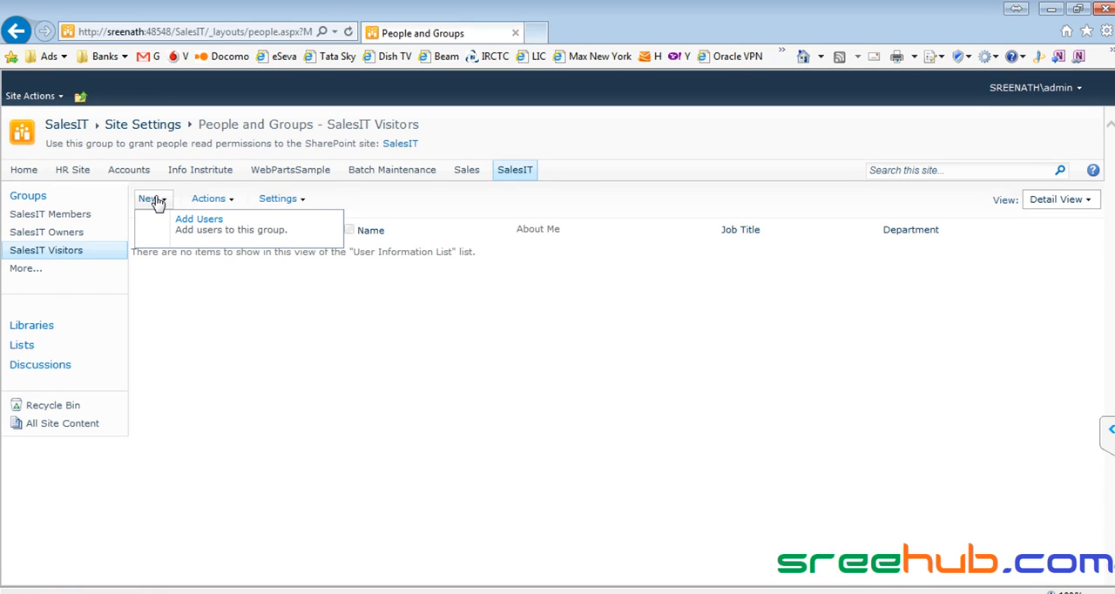
left_click(206, 235)
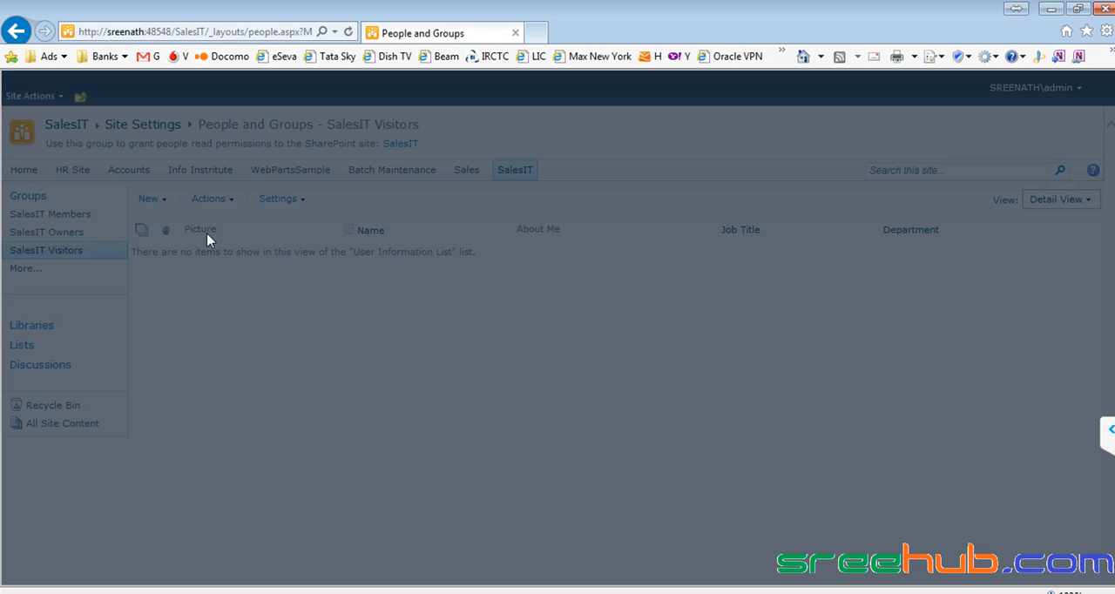
type("person")
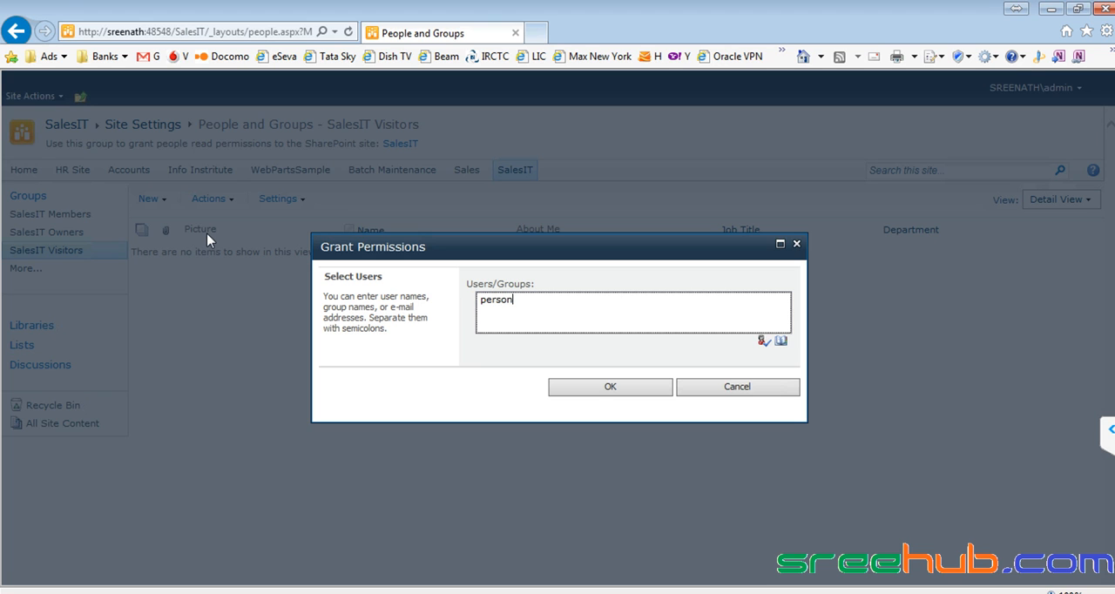
type("2")
key("ctrl+k")
left_click(572, 386)
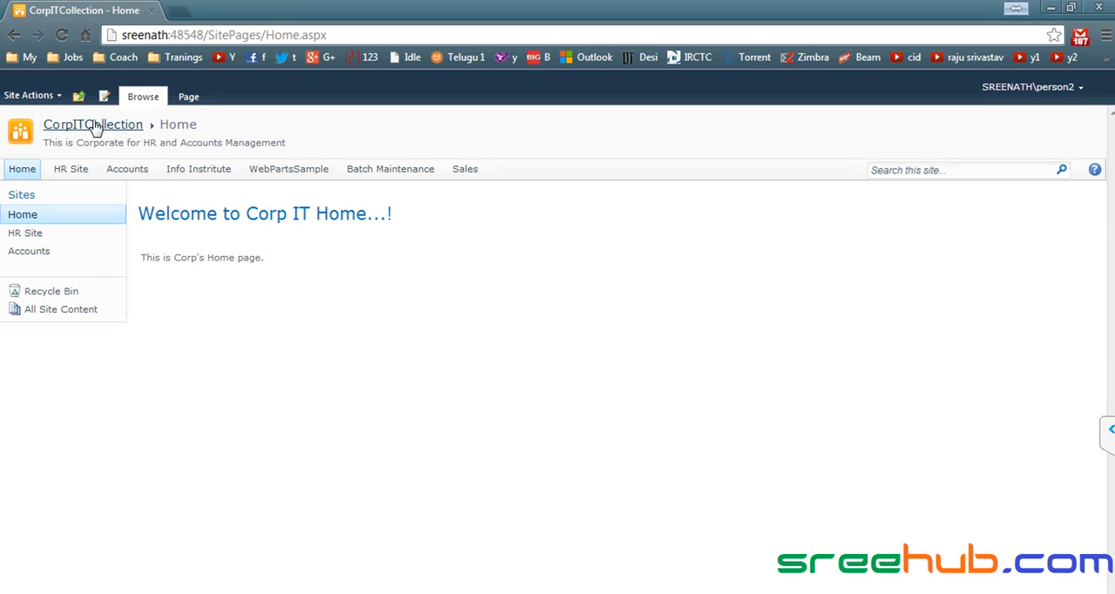
- In Chrome as person2, reload the CorpITCollection home page and open the SalesIT site to test access
left_click(93, 127)
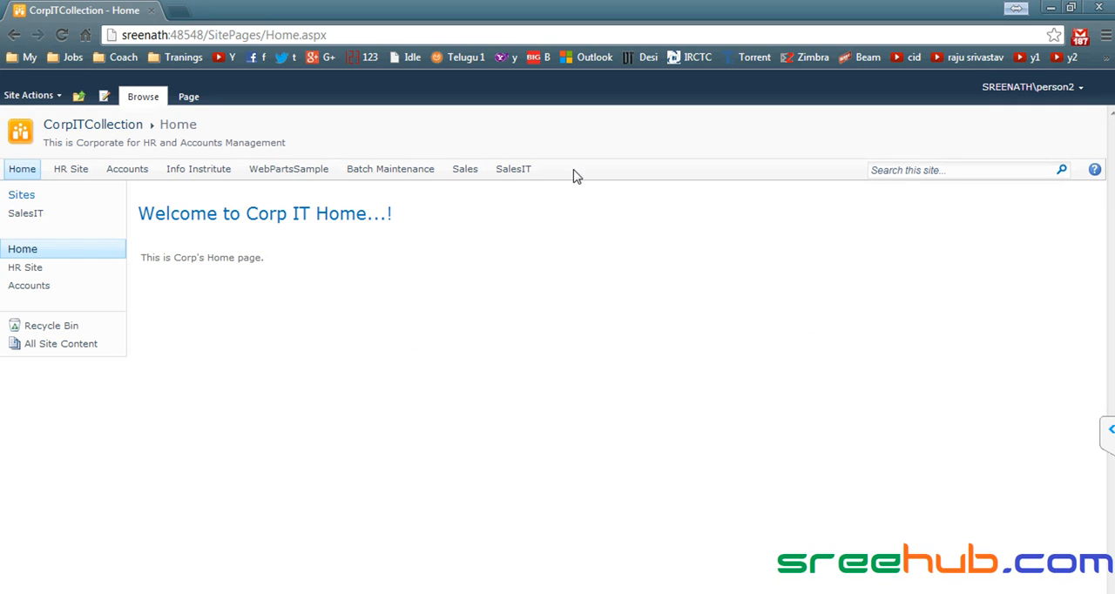
left_click(525, 174)
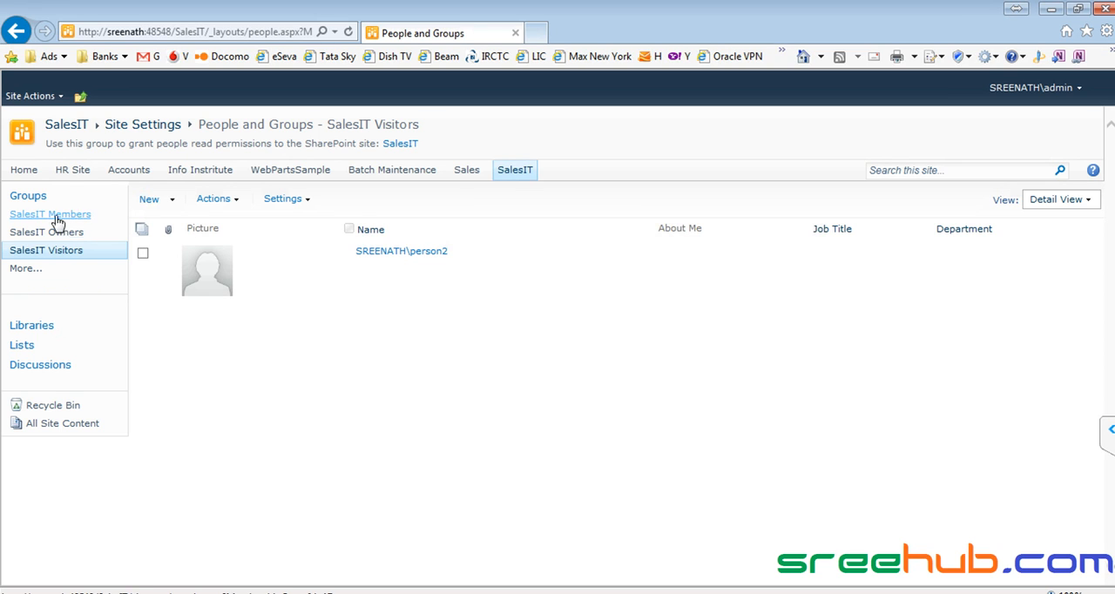
- In Internet Explorer, go up to the CorpITCollection site's permissions, view the CorpITCollection Members group, and return to the home page
left_click(80, 97)
left_click(139, 139)
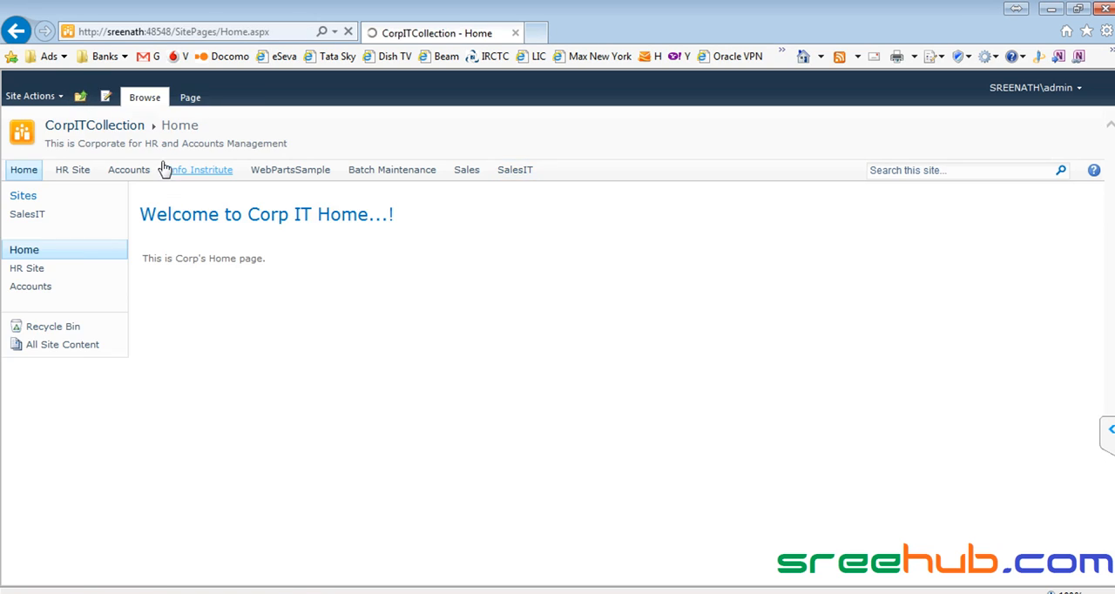
left_click(33, 96)
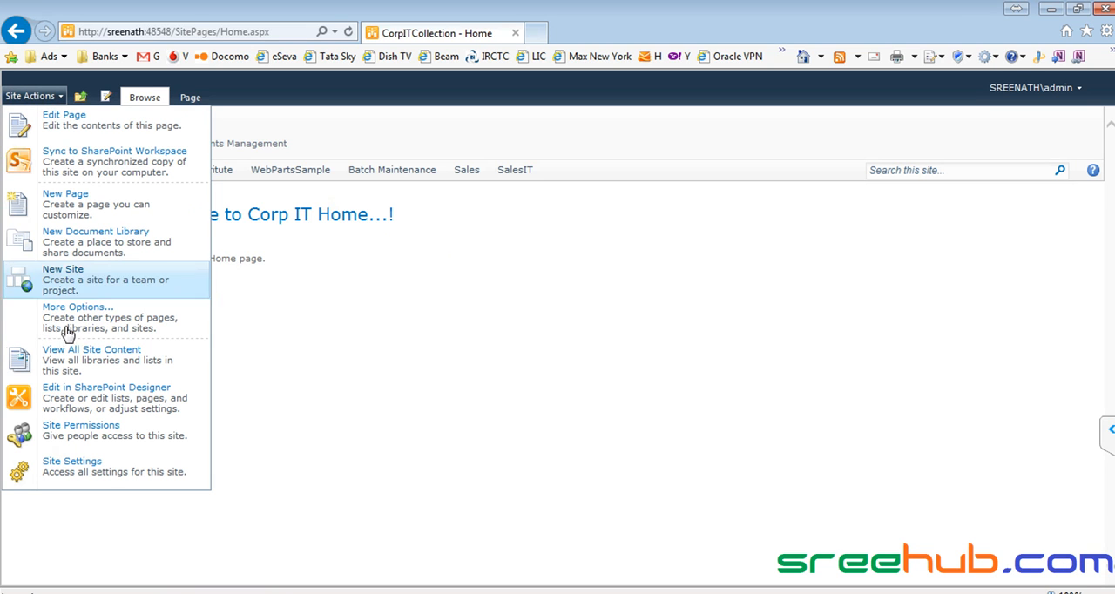
left_click(78, 430)
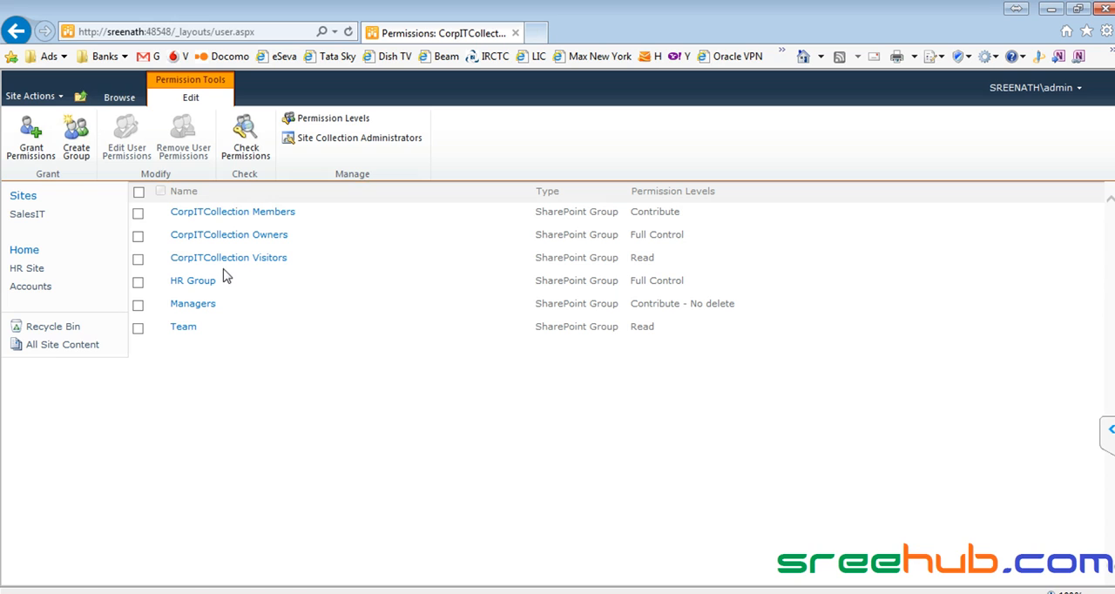
left_click(249, 218)
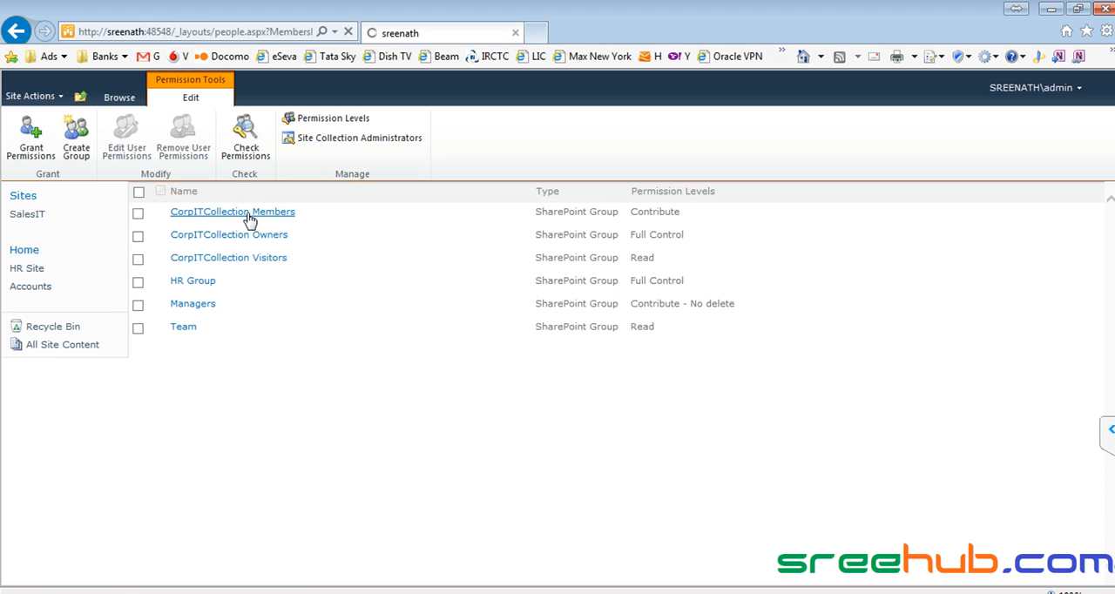
left_click(54, 125)
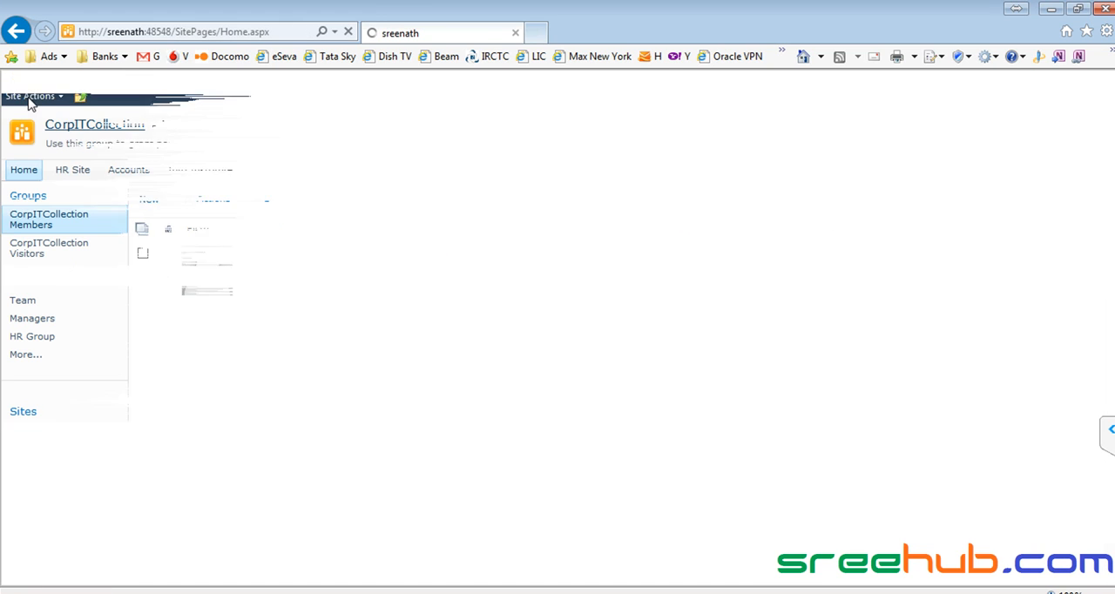
- Use Check Permissions on the CorpITCollection site to examine the permission levels given to person2
left_click(32, 96)
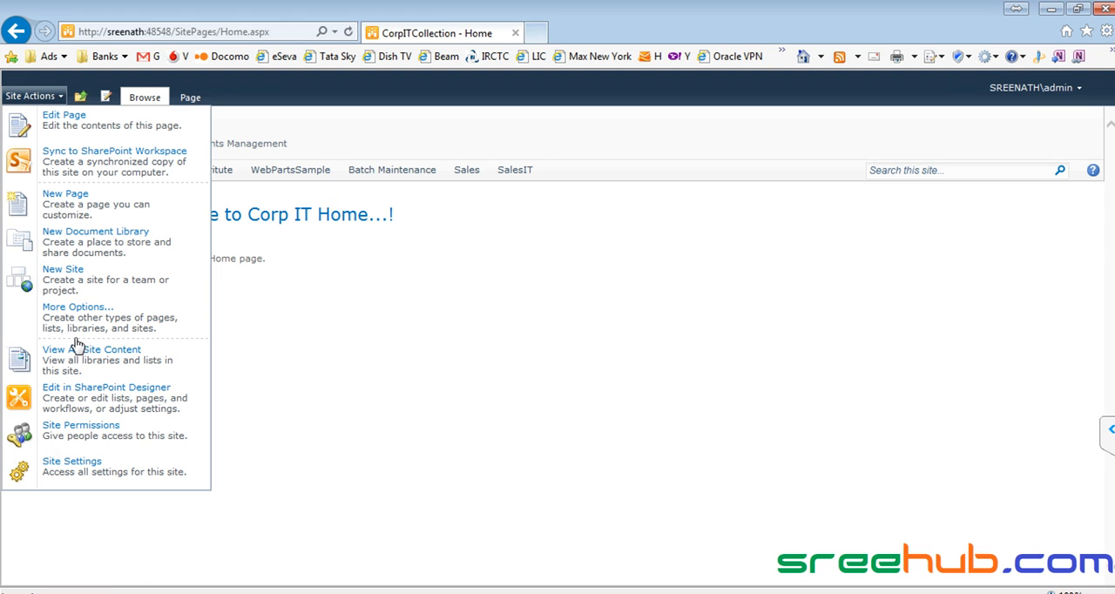
left_click(80, 430)
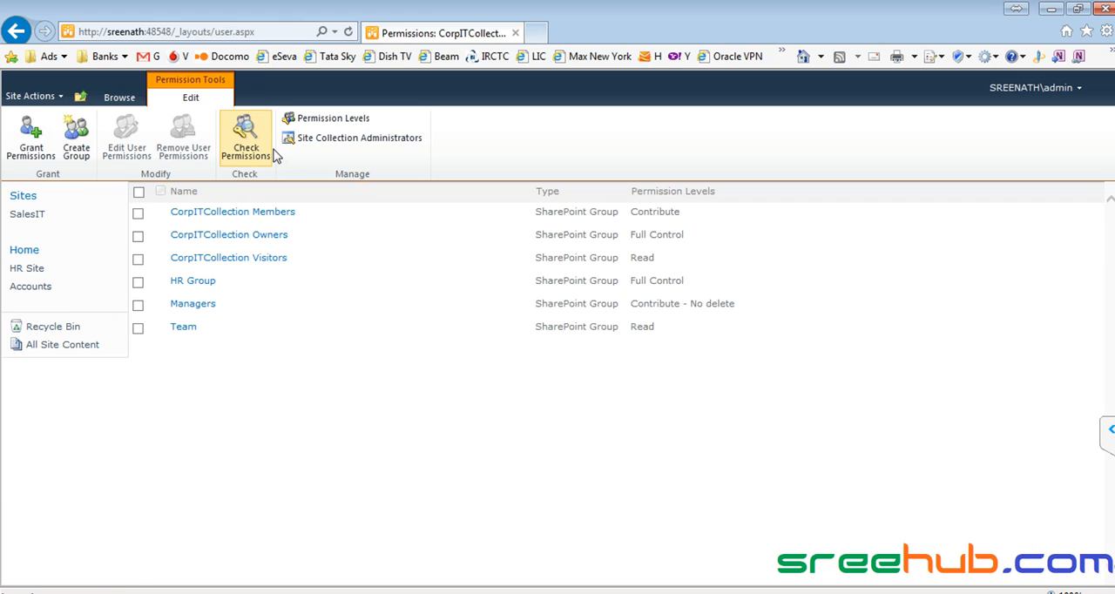
left_click(240, 137)
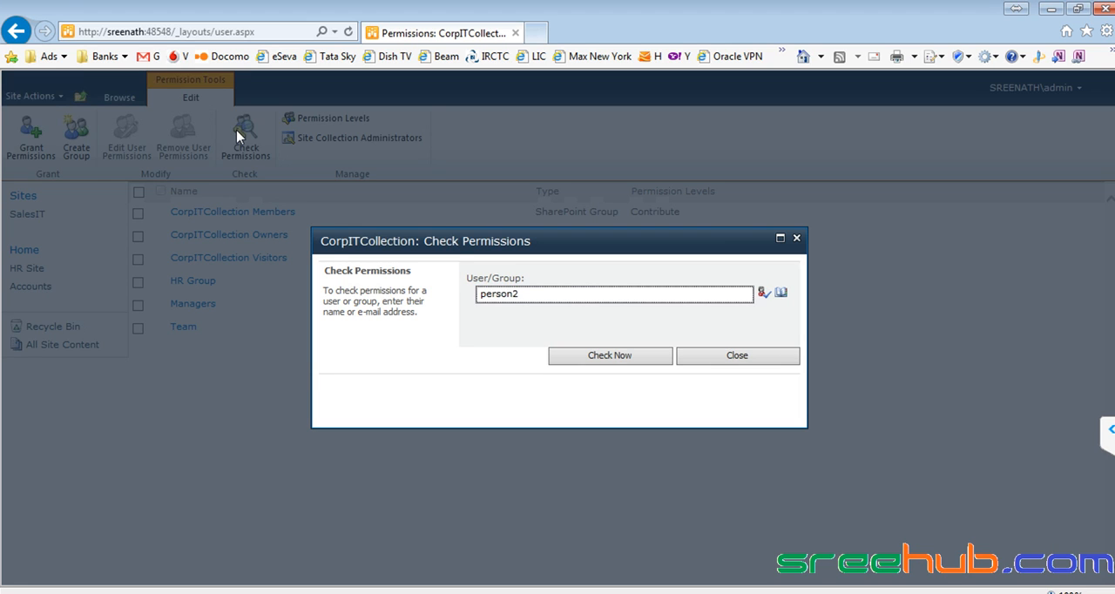
type("person2")
key("ctrl+k")
left_click(605, 357)
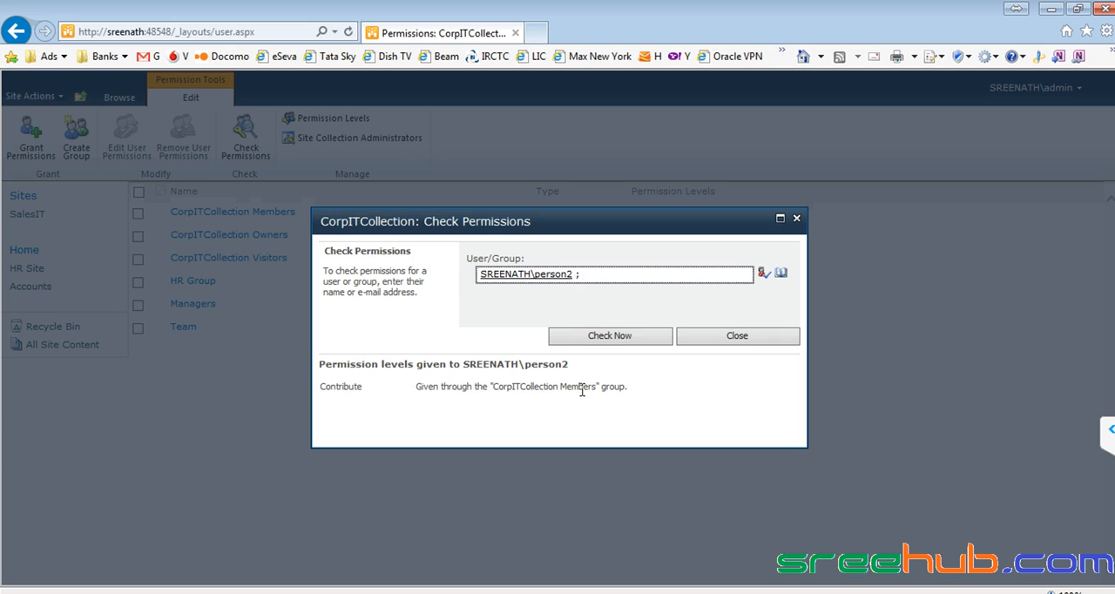
left_click(719, 341)
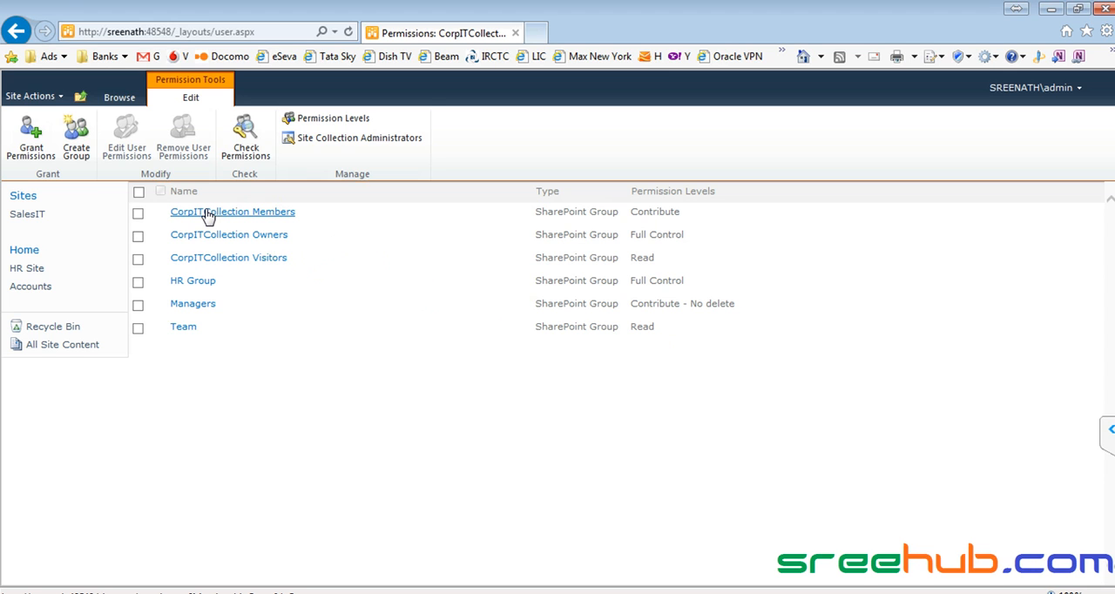
- Go to the SalesIT site's permissions and use Check Permissions to examine the levels given to person2 there
left_click(119, 97)
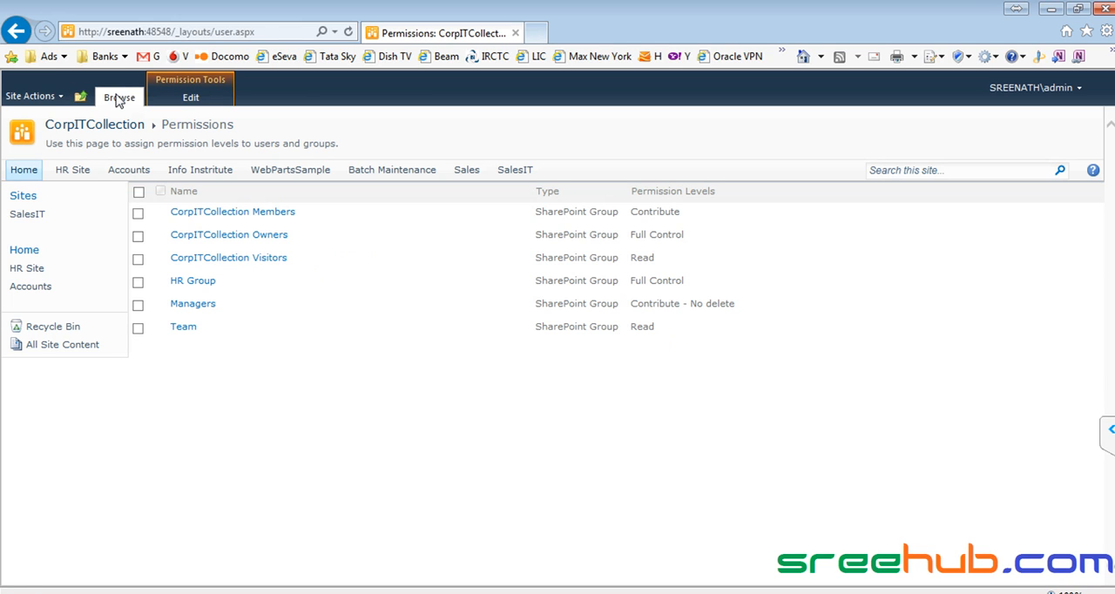
left_click(513, 171)
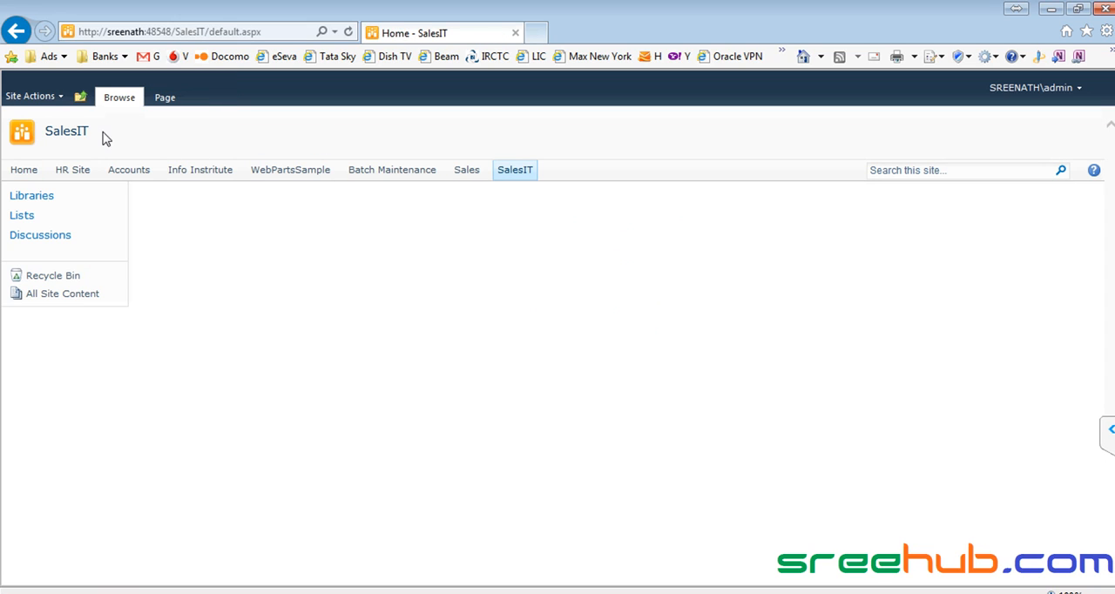
left_click(46, 98)
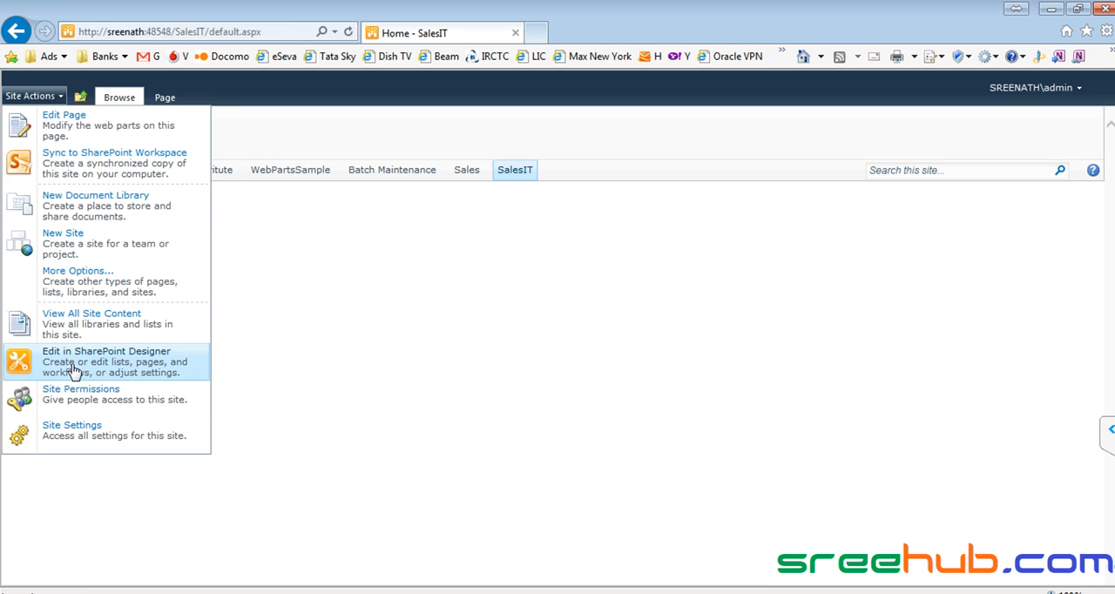
left_click(77, 399)
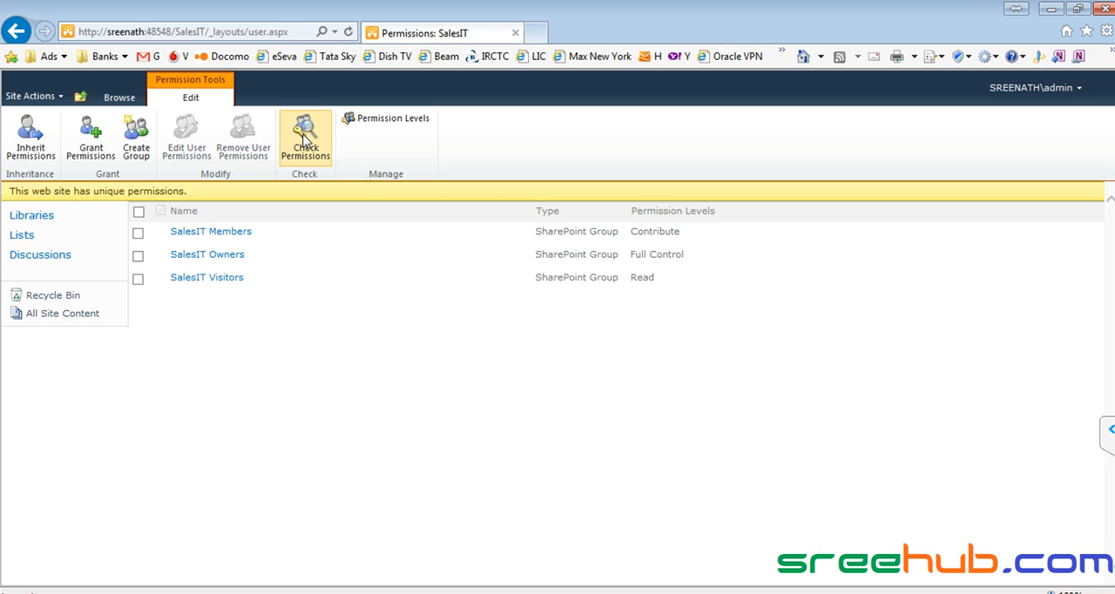
left_click(304, 140)
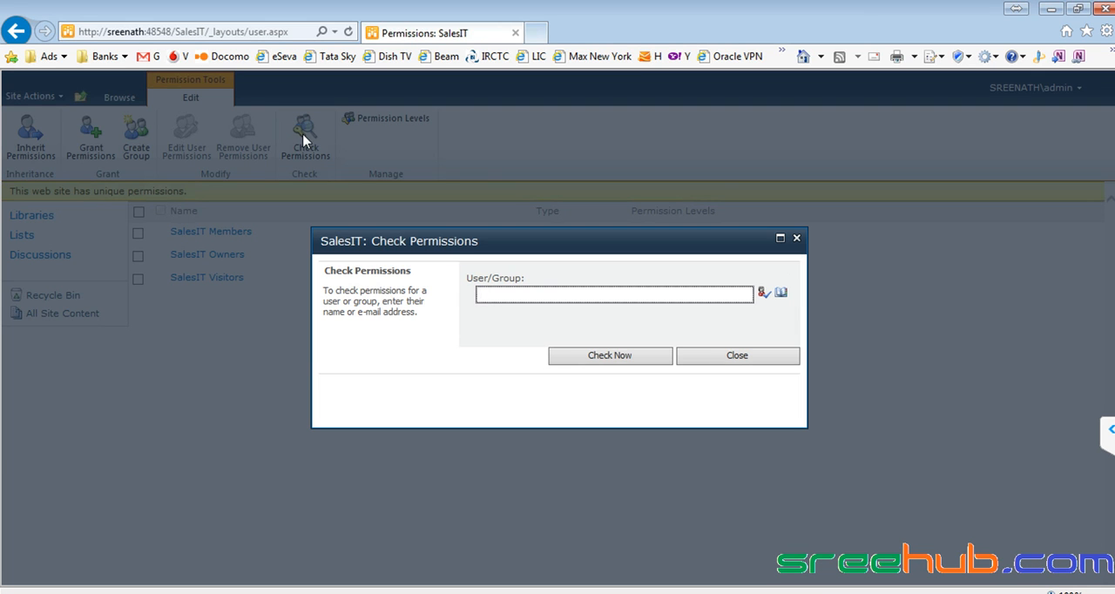
type("person2")
key("ctrl+k")
left_click(598, 357)
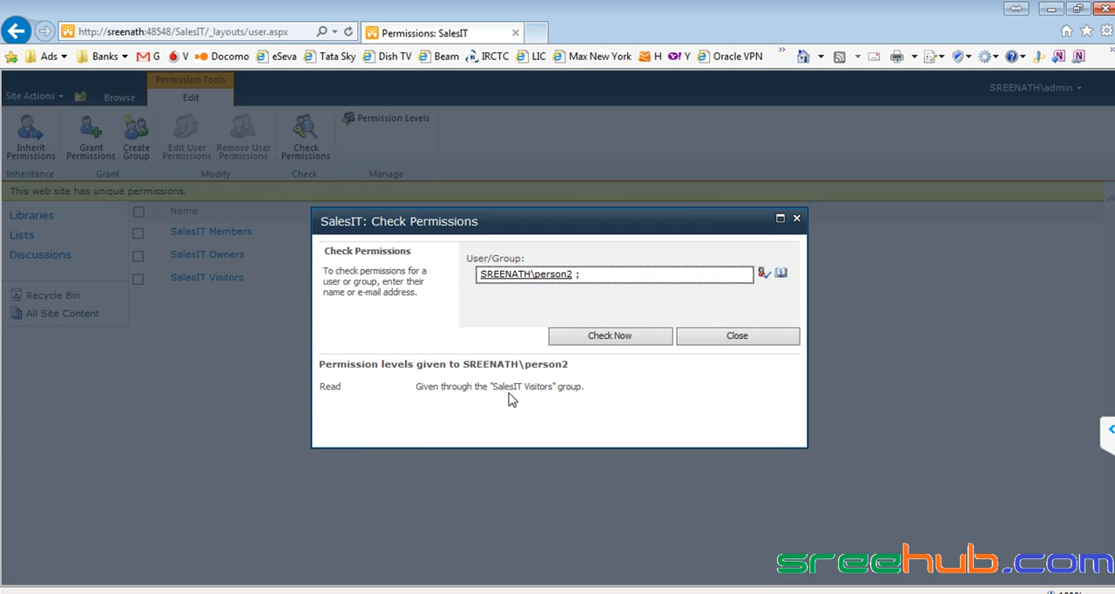
left_click_drag(610, 396, 323, 397)
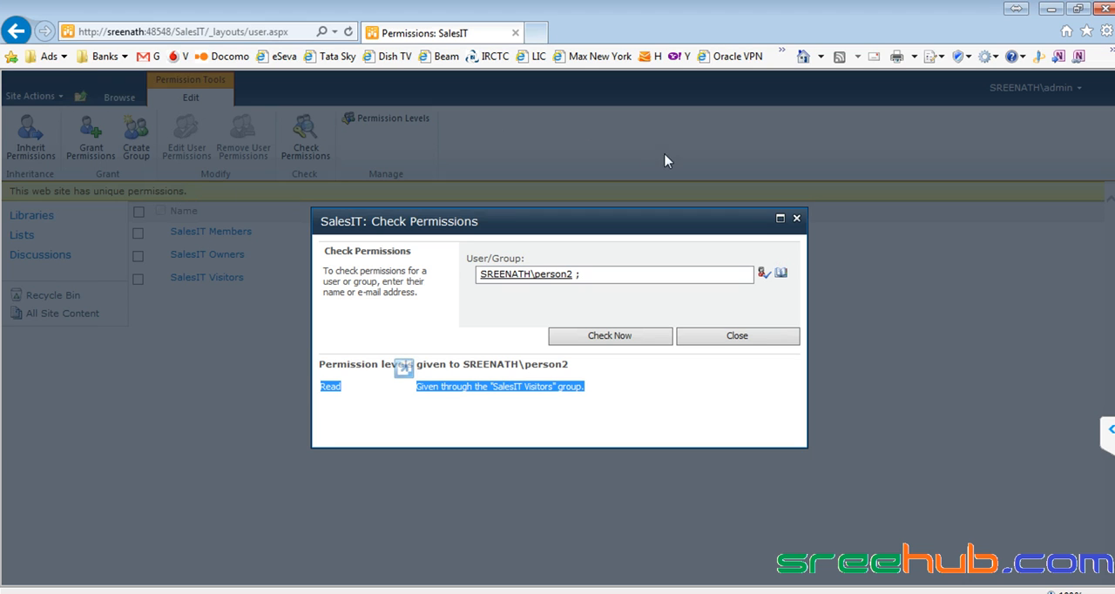
left_click(796, 219)
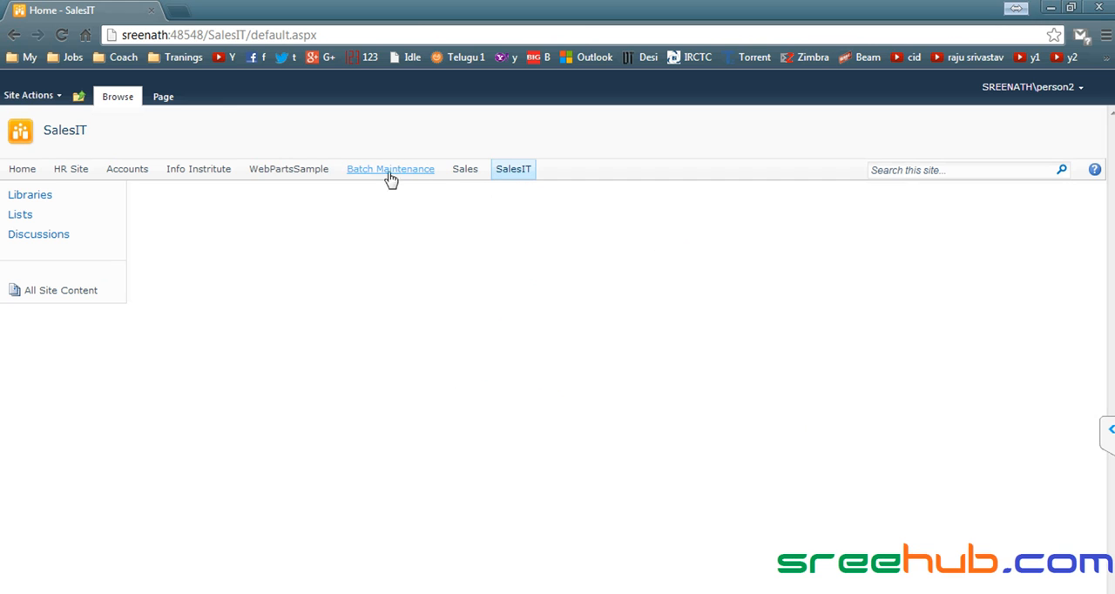
- Back in Internet Explorer, go up from SalesIT to the parent CorpITCollection site and open its site permissions
key("alt+Tab")
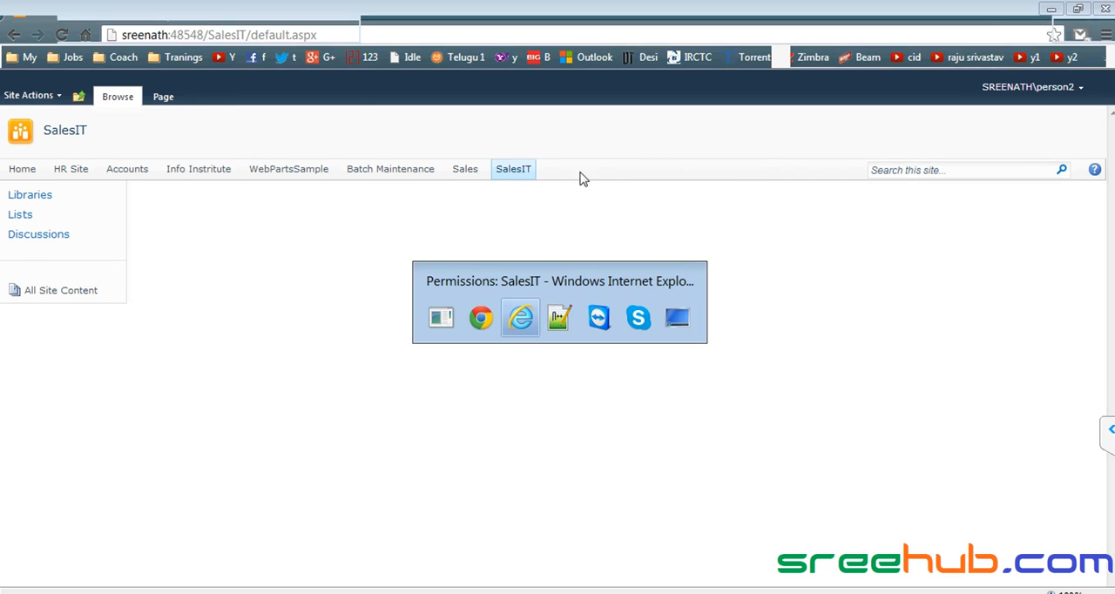
left_click(108, 99)
left_click(80, 96)
left_click(118, 141)
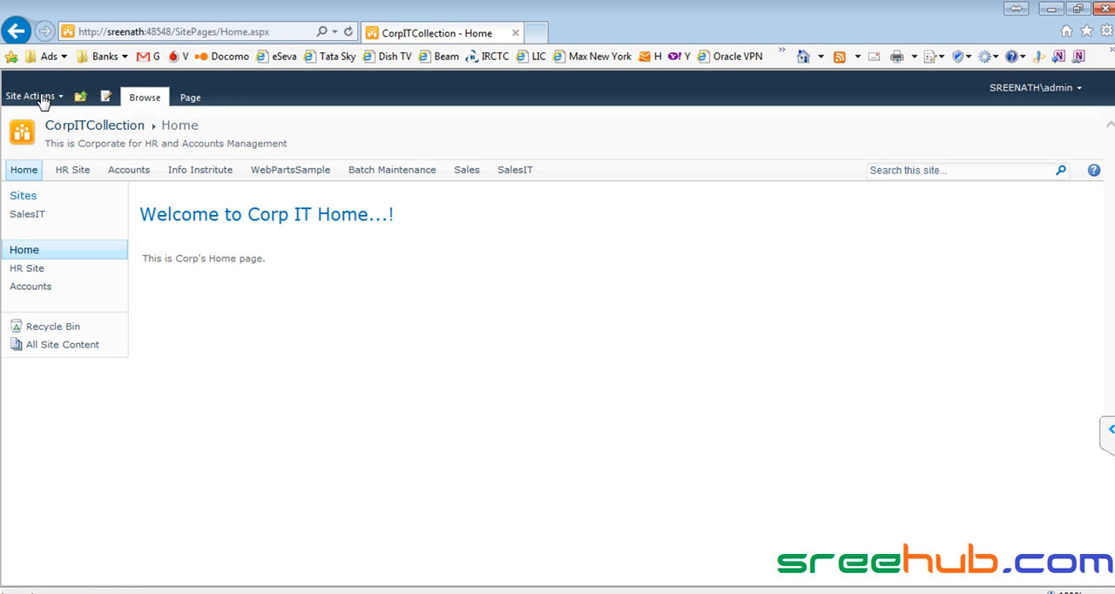
left_click(40, 98)
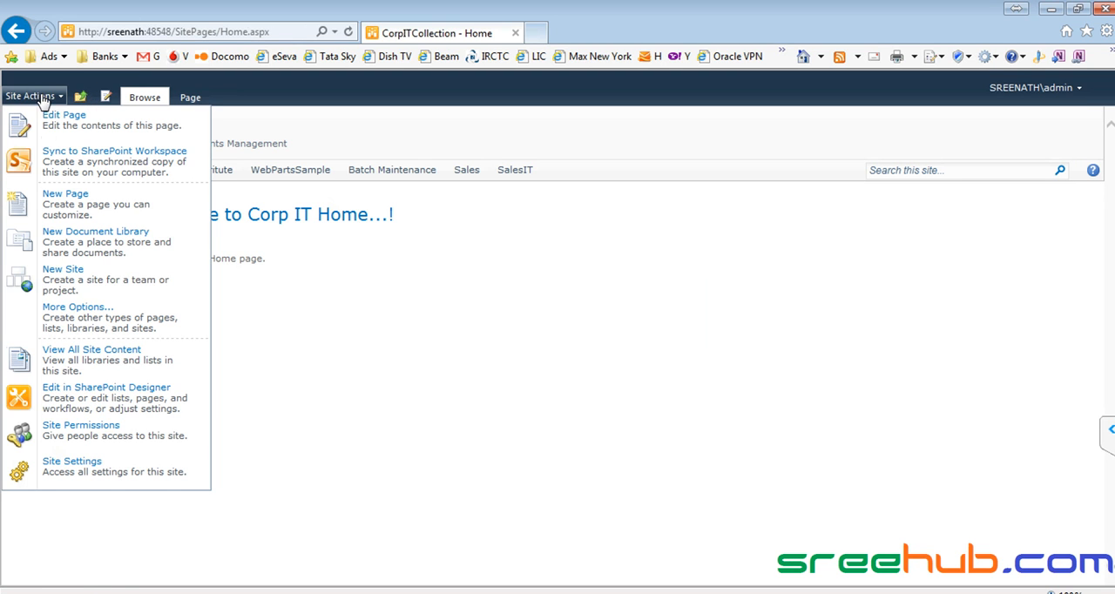
left_click(92, 440)
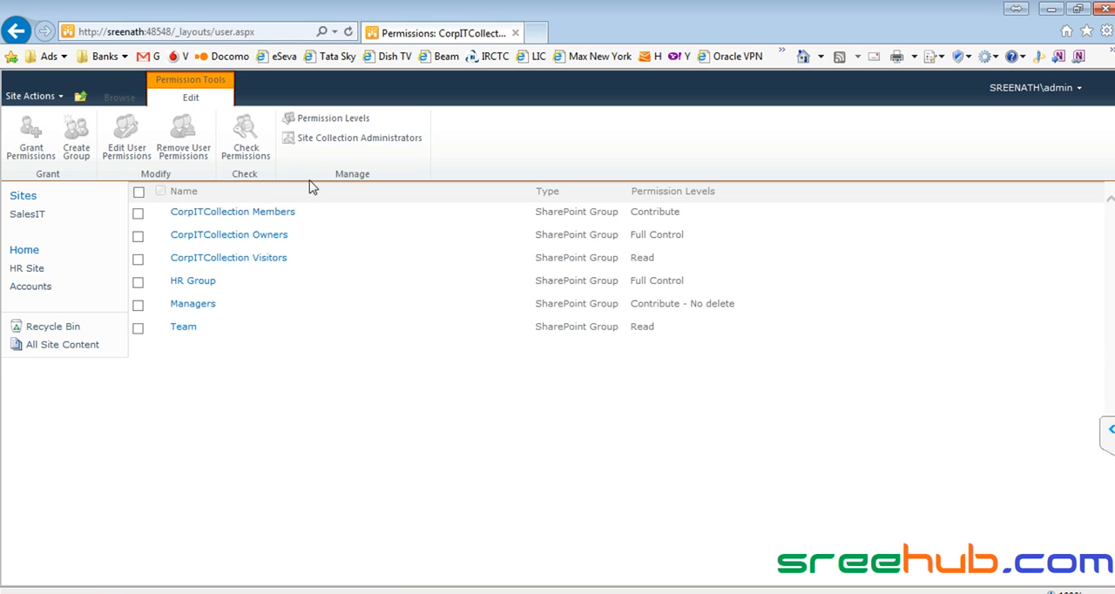
left_click(240, 144)
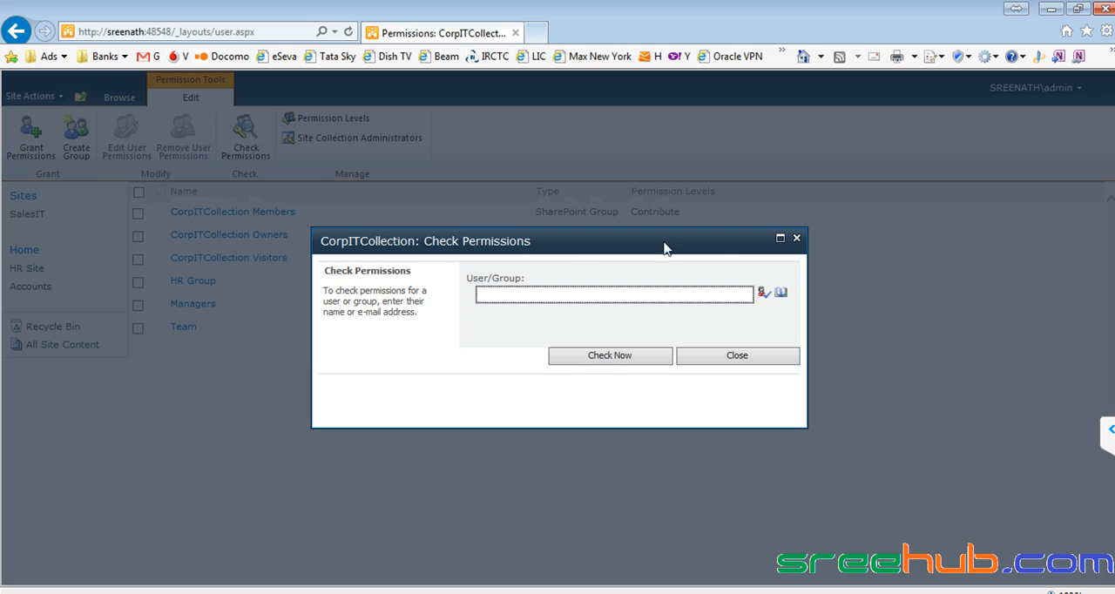
left_click(796, 238)
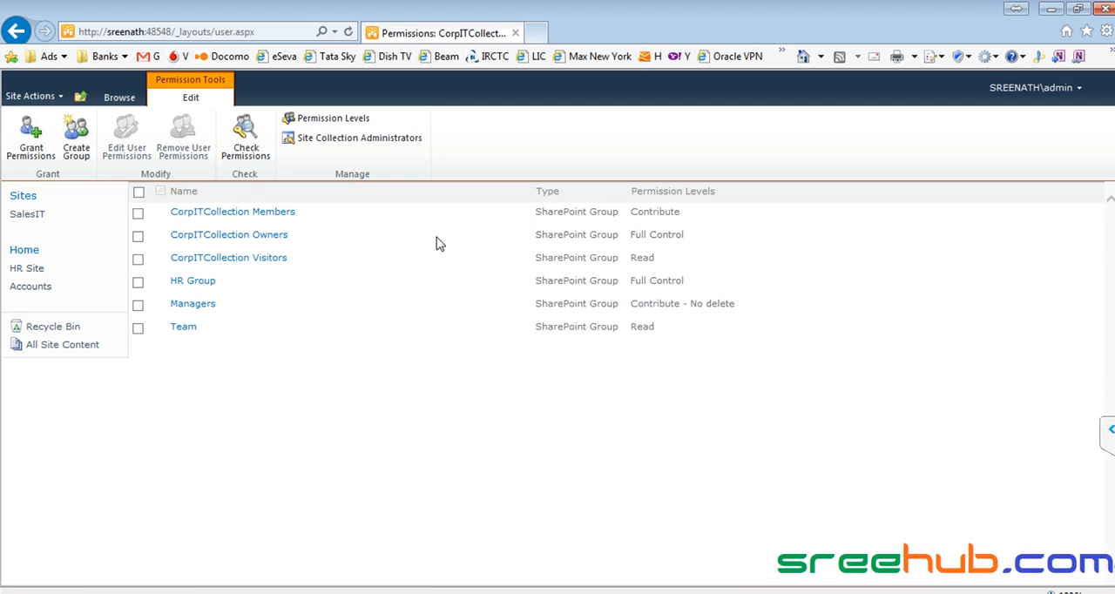
- Remove person2 from the CorpITCollection Members group, and look briefly at person2's Chrome session
left_click(281, 215)
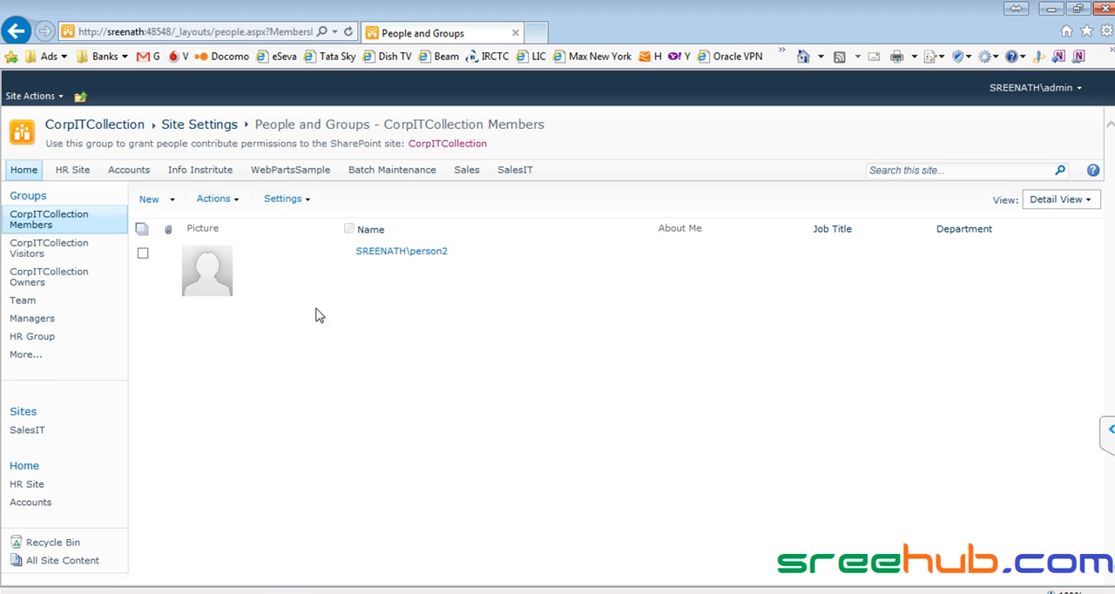
left_click(142, 255)
left_click(216, 200)
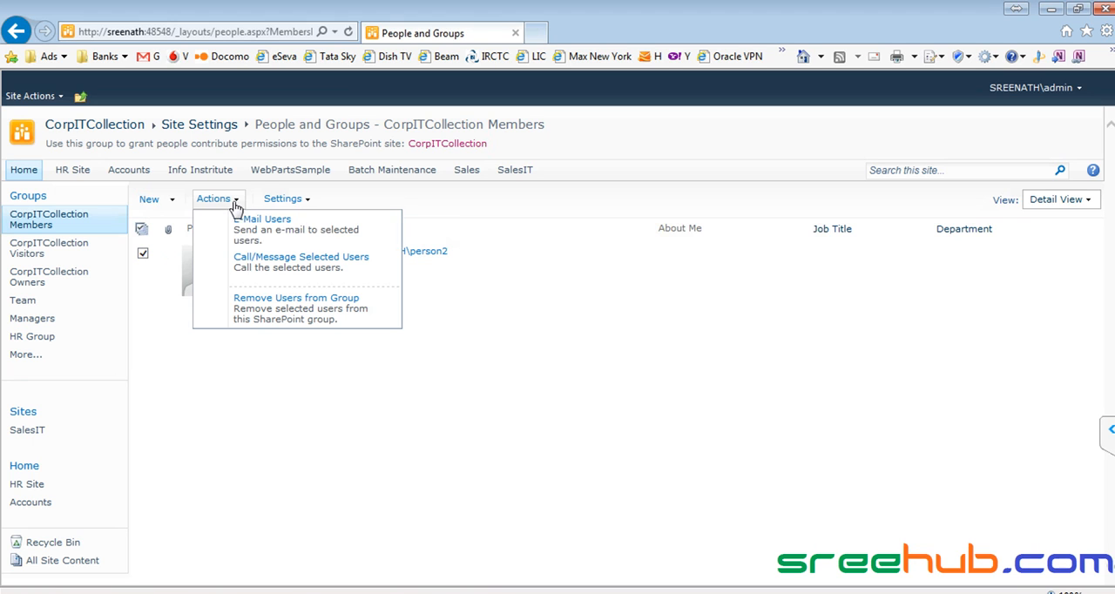
left_click(272, 305)
left_click(612, 382)
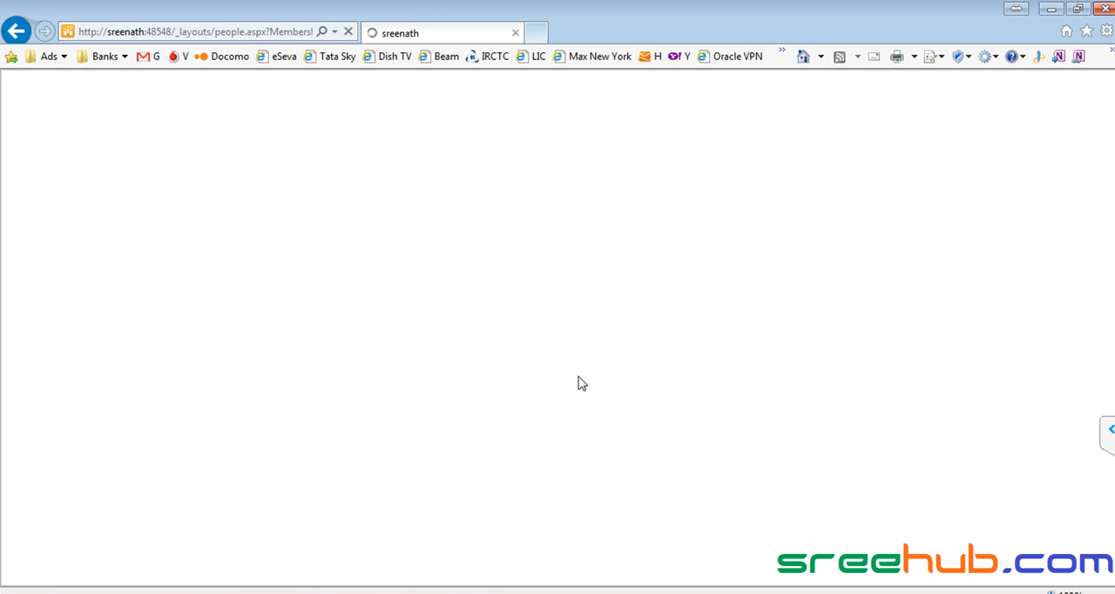
key("alt+Tab")
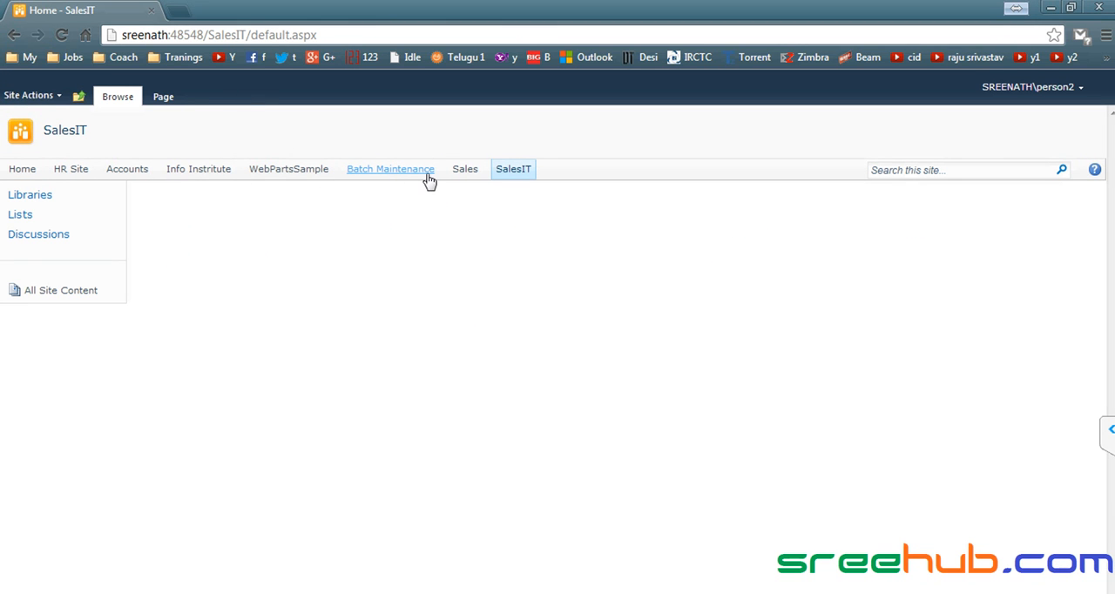
key("alt+Tab")
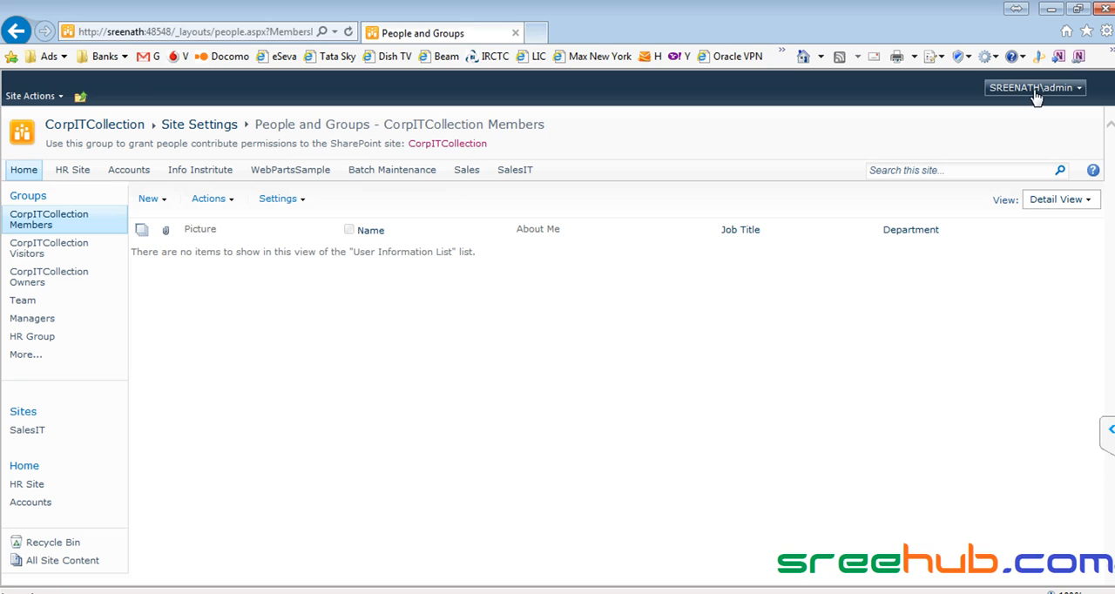
- In person2's Chrome session, reload the SalesIT home page and navigate up to the parent CorpITCollection site to test access
key("alt")
key("alt+Tab")
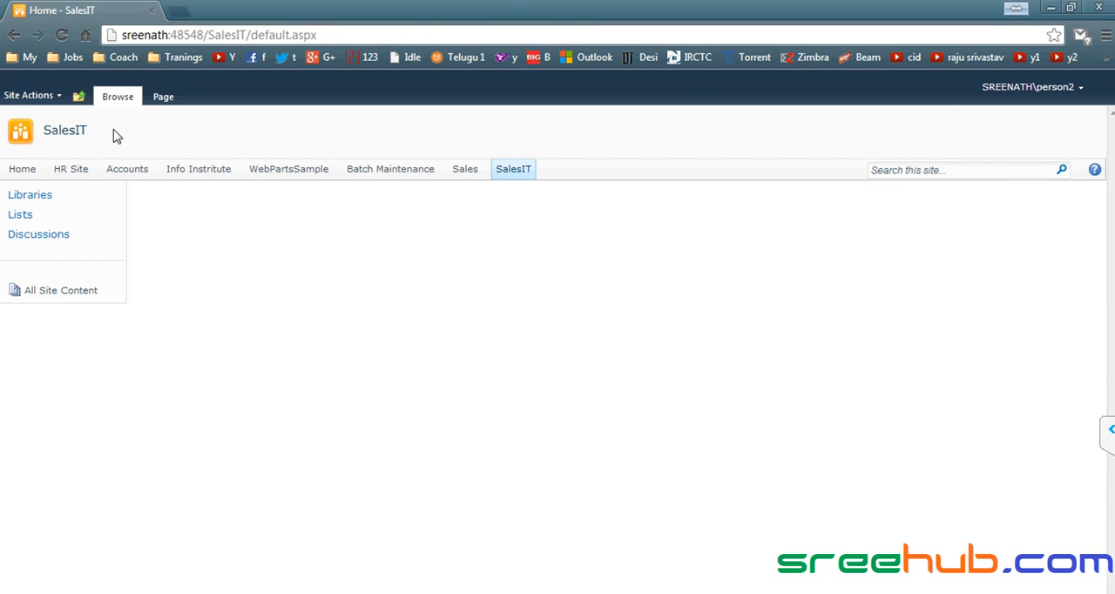
left_click(61, 137)
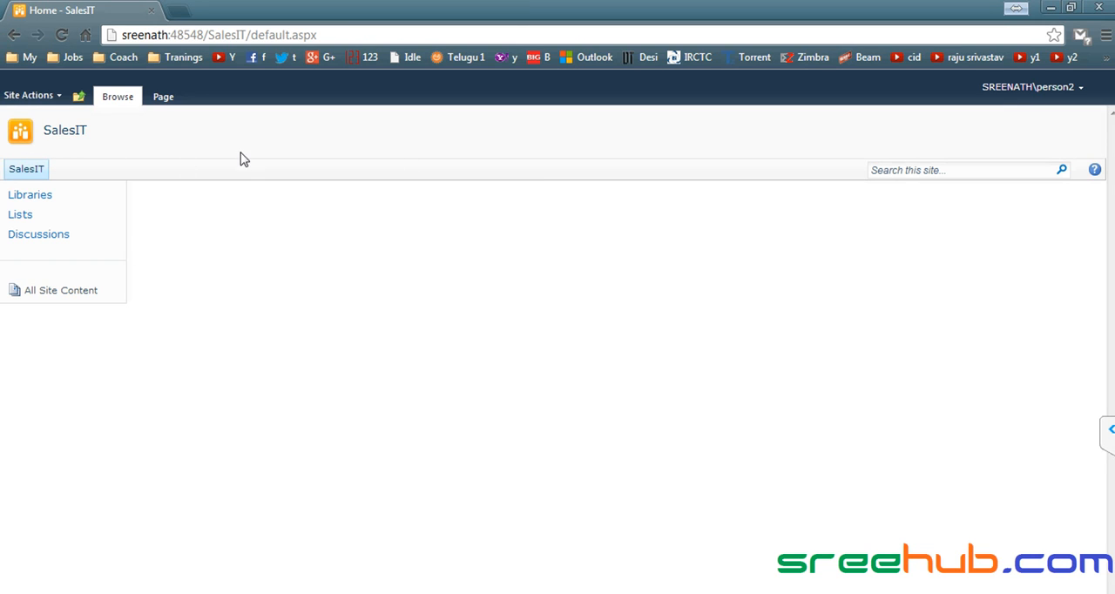
left_click(79, 98)
left_click(142, 139)
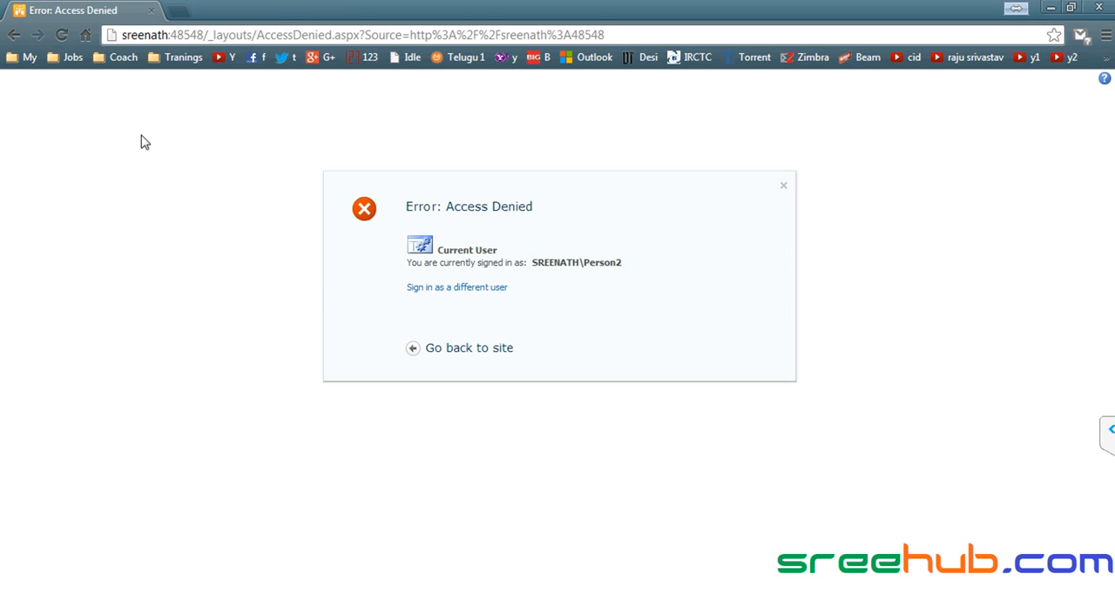
- Back in Internet Explorer, open the SalesIT site as admin and copy its page address
left_click(333, 34)
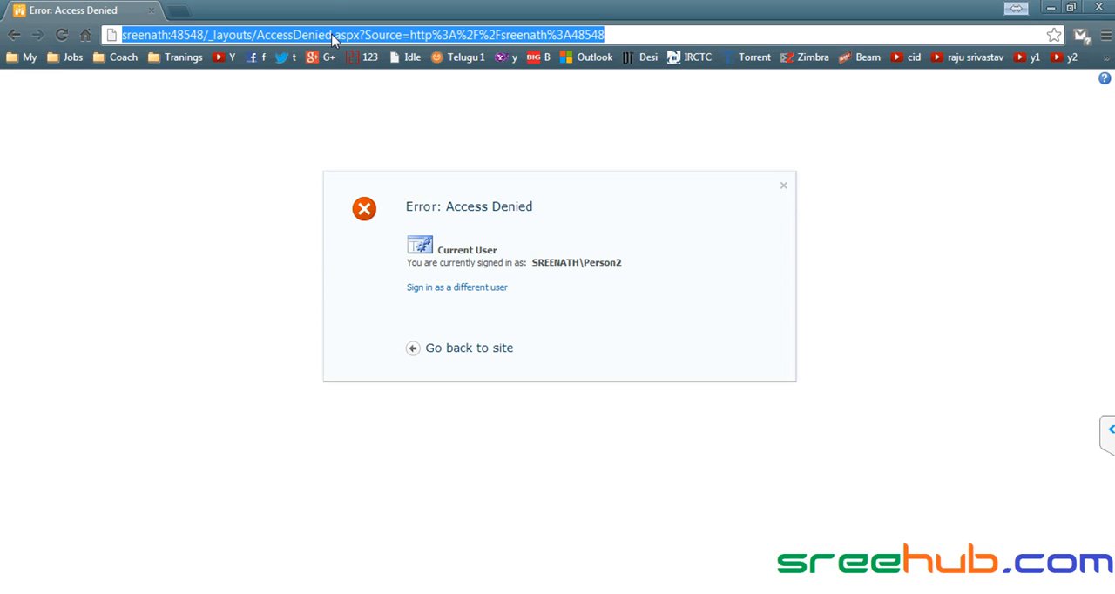
type("sreenath:48233")
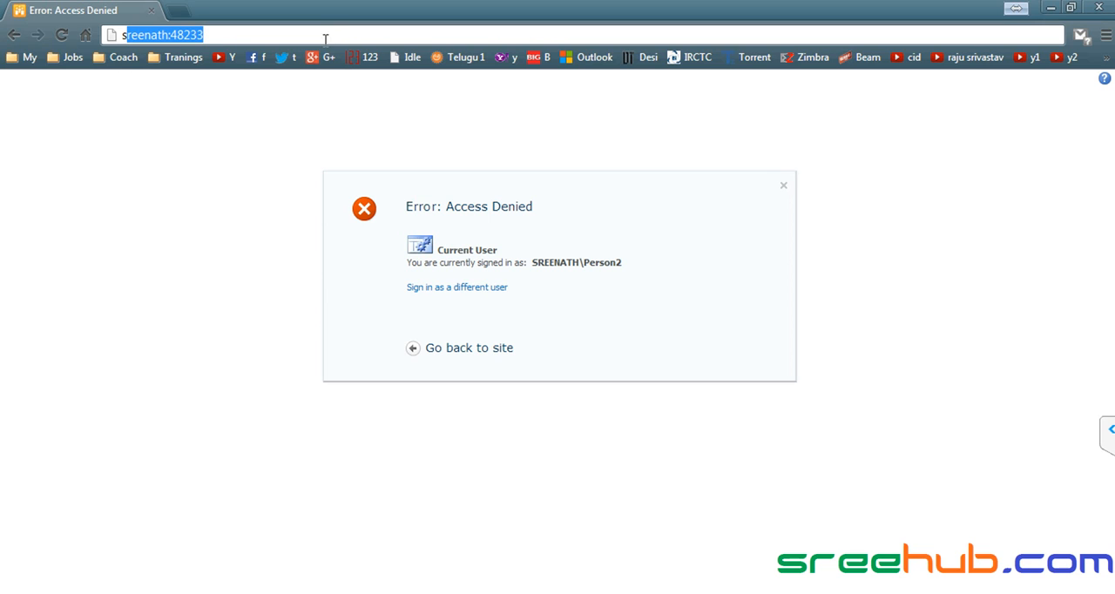
key("alt+Tab")
left_click(514, 171)
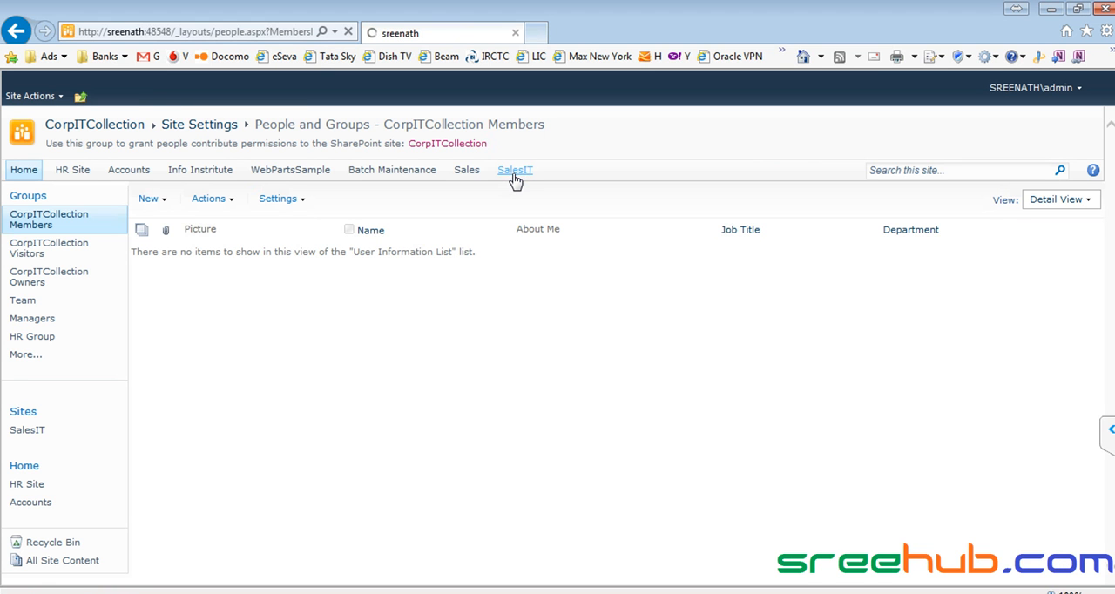
left_click(278, 35)
key("ctrl+c")
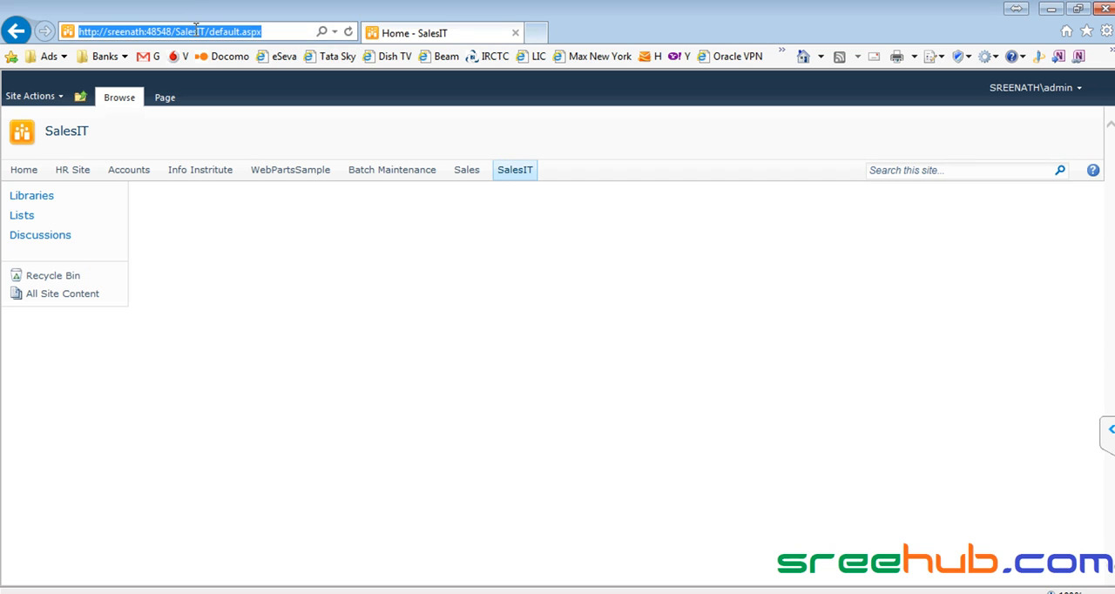
- Switch to Chrome and open the copied address sreenath:48548/SalesIT/default.aspx in person2's session
key("alt+Tab")
left_click(240, 36)
type("s")
key("ctrl+v")
key("Return")
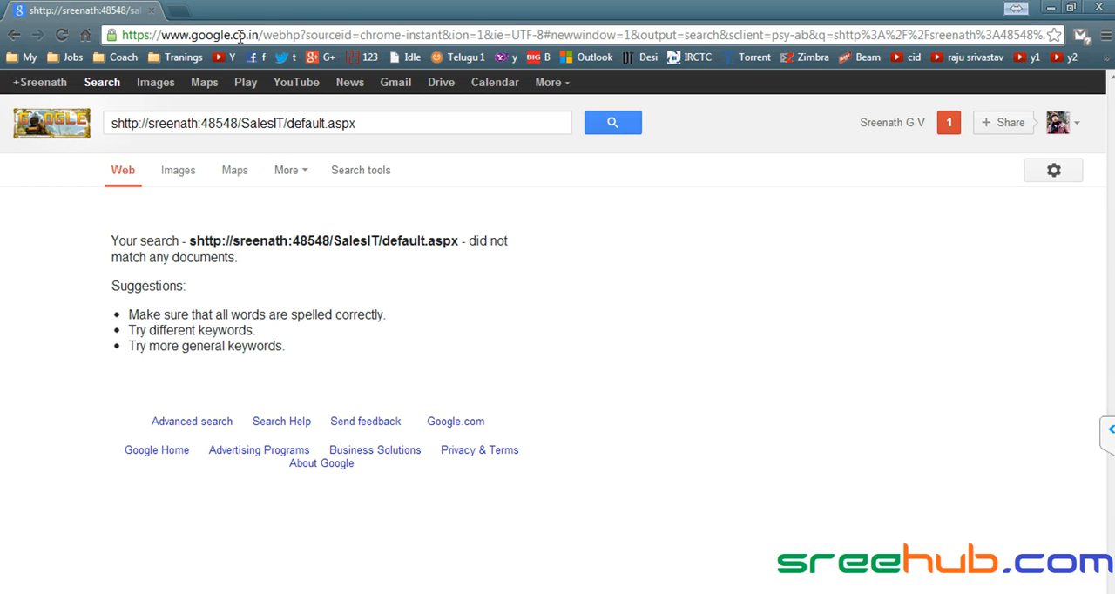
left_click(297, 35)
key("ctrl+v")
key("Return")
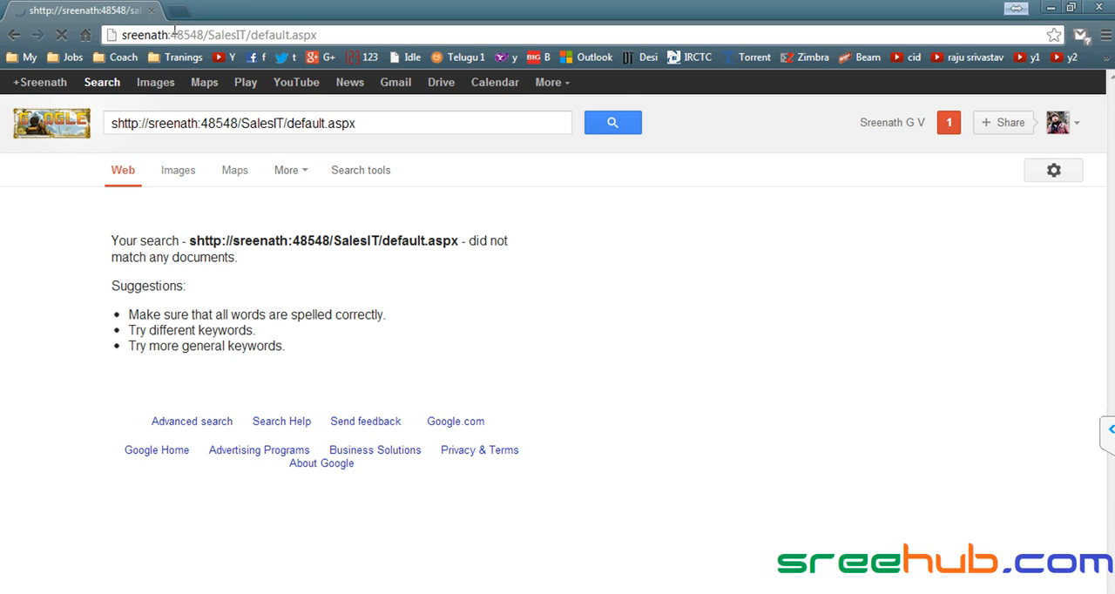
left_click(174, 35)
key("alt+Tab")
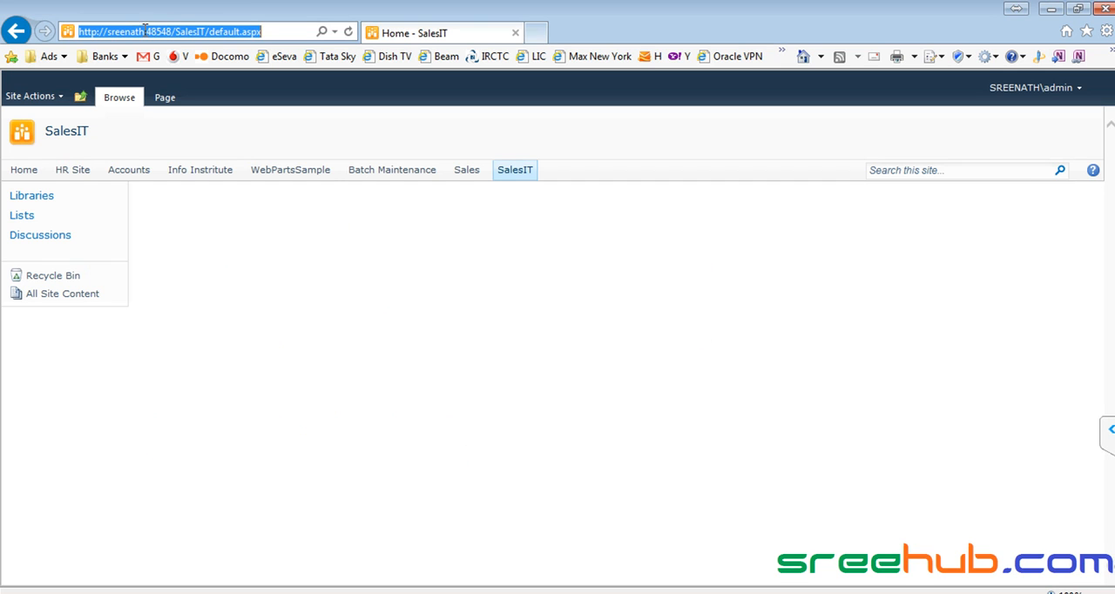
left_click(140, 32)
key("alt+Tab")
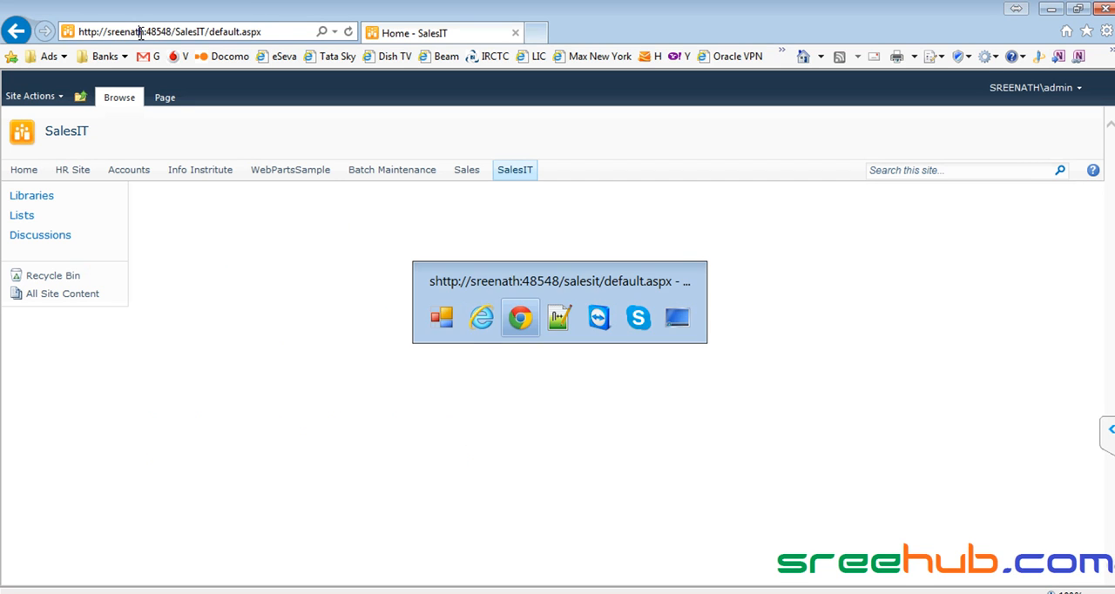
key("alt+Tab")
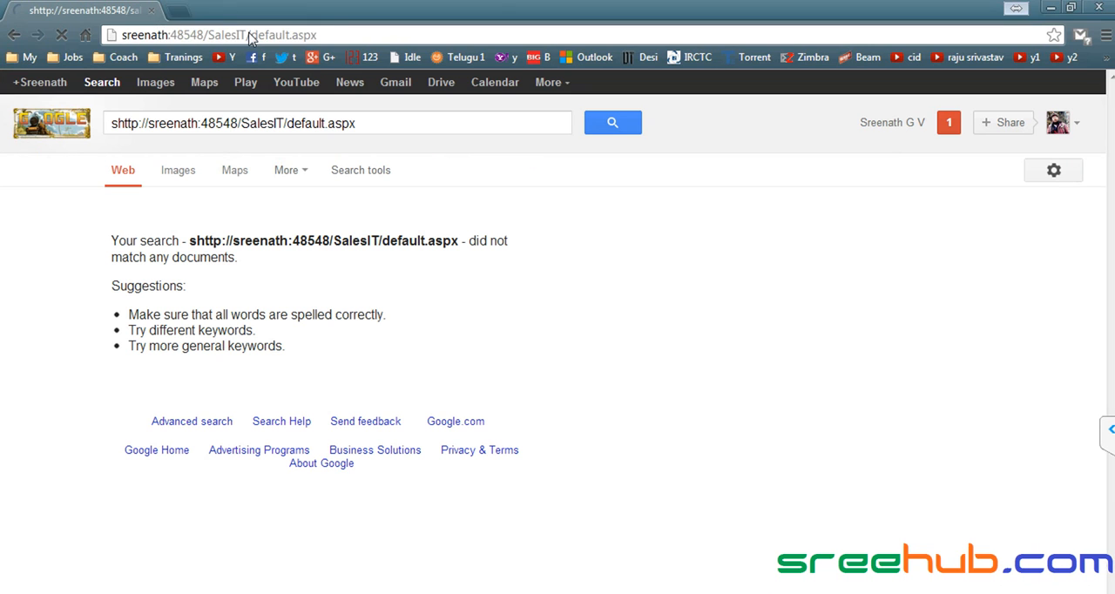
left_click(236, 35)
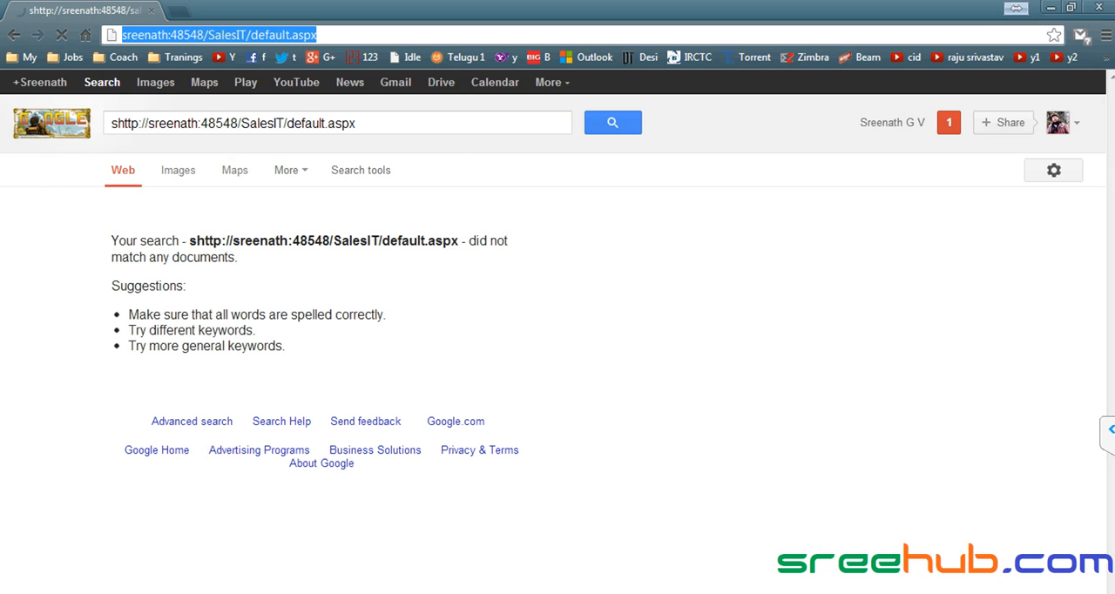
key("alt+Tab")
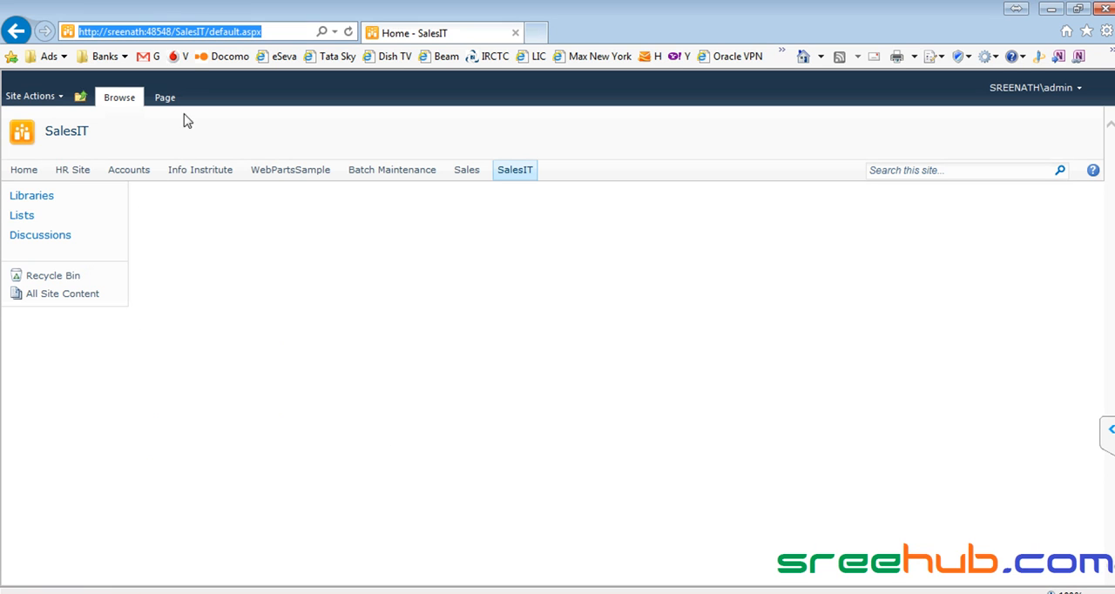
- Copy the SalesIT address from Internet Explorer again, paste it into Chrome's address, and view the SalesIT home page as person2
right_click(205, 35)
left_click(238, 91)
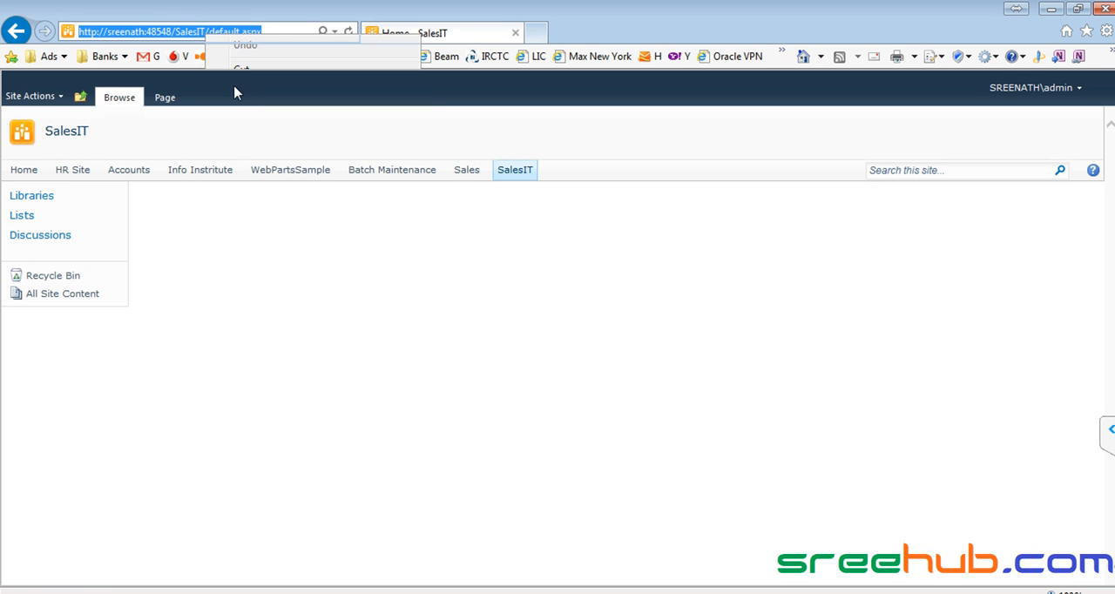
key("alt+Tab")
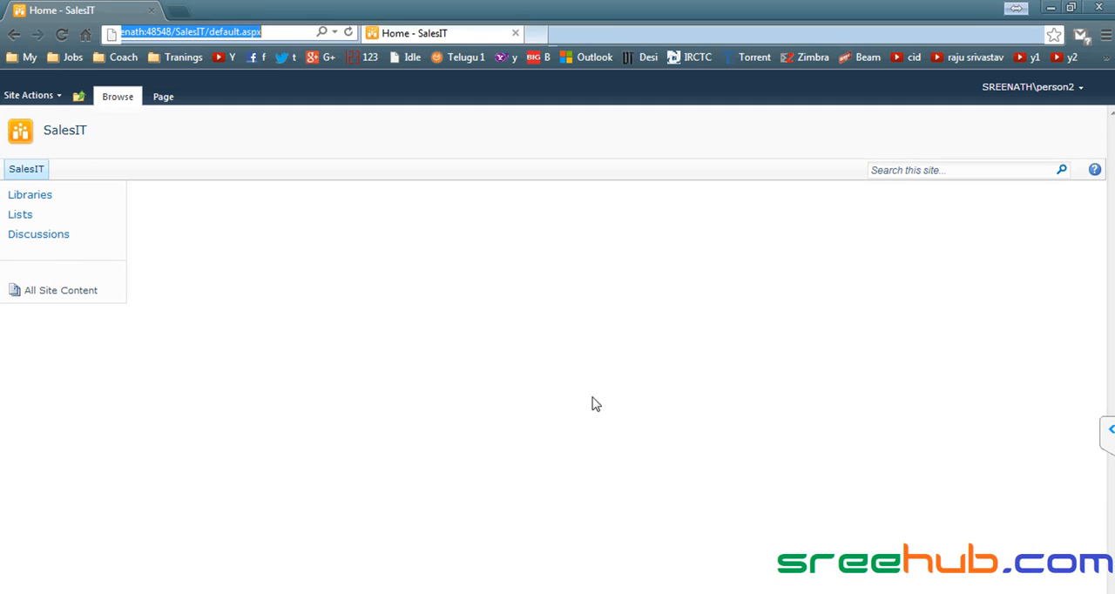
left_click(285, 34)
right_click(348, 32)
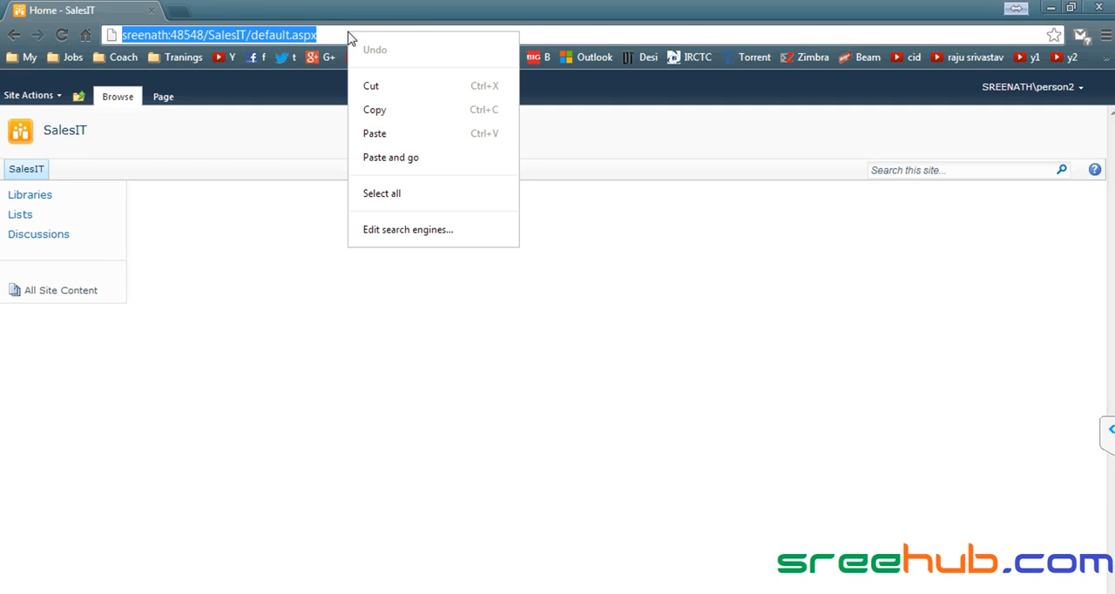
left_click(392, 142)
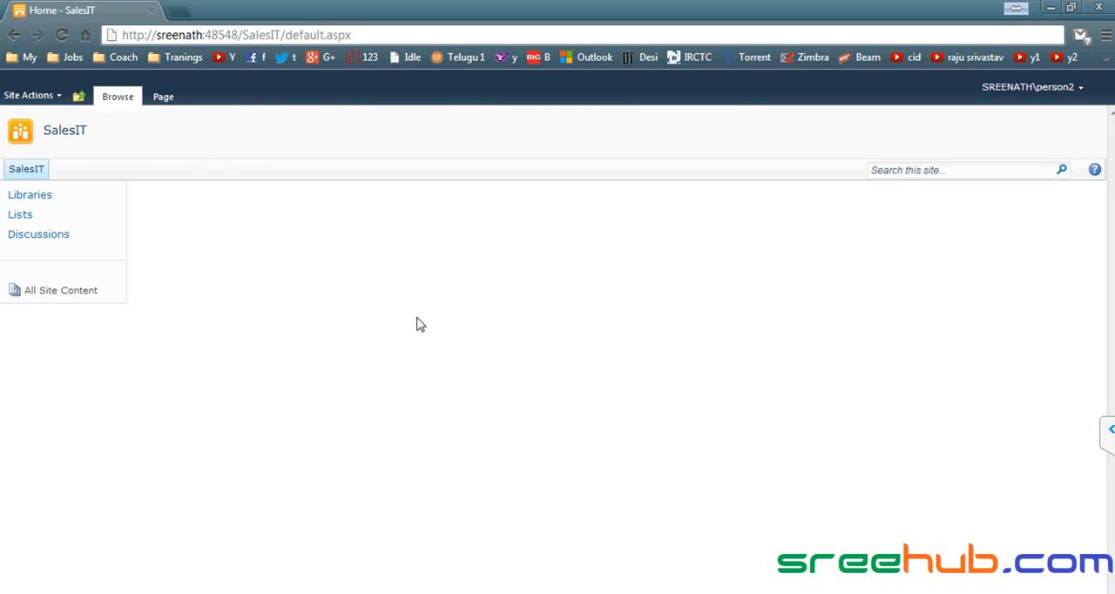
left_click(37, 169)
- Return to Internet Explorer, open the CorpITCollection home page, and check the Skype group chat for questions
key("alt+Tab")
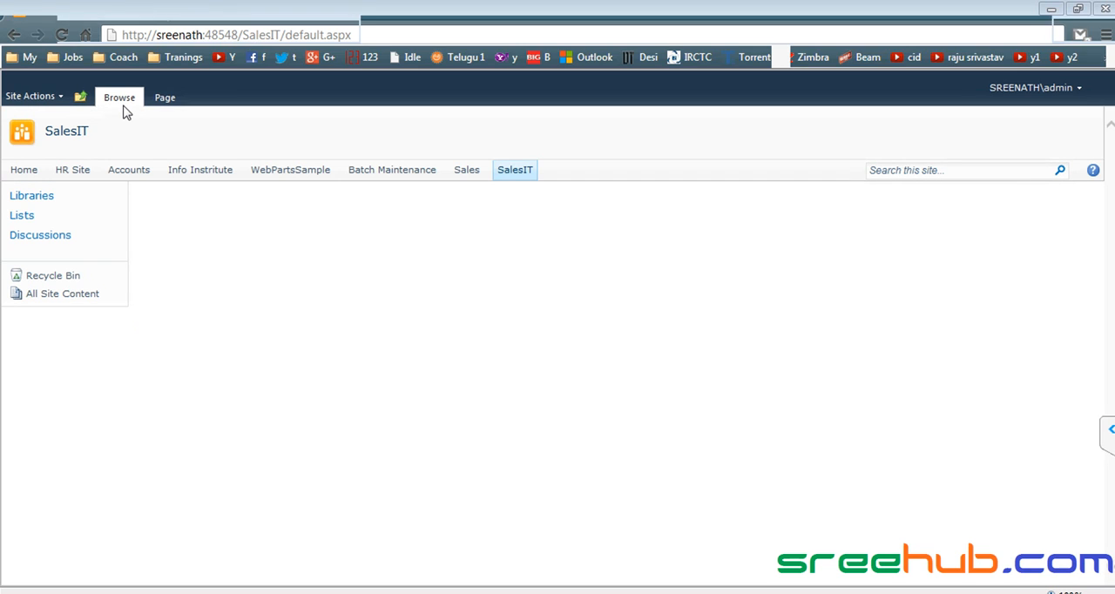
left_click(33, 170)
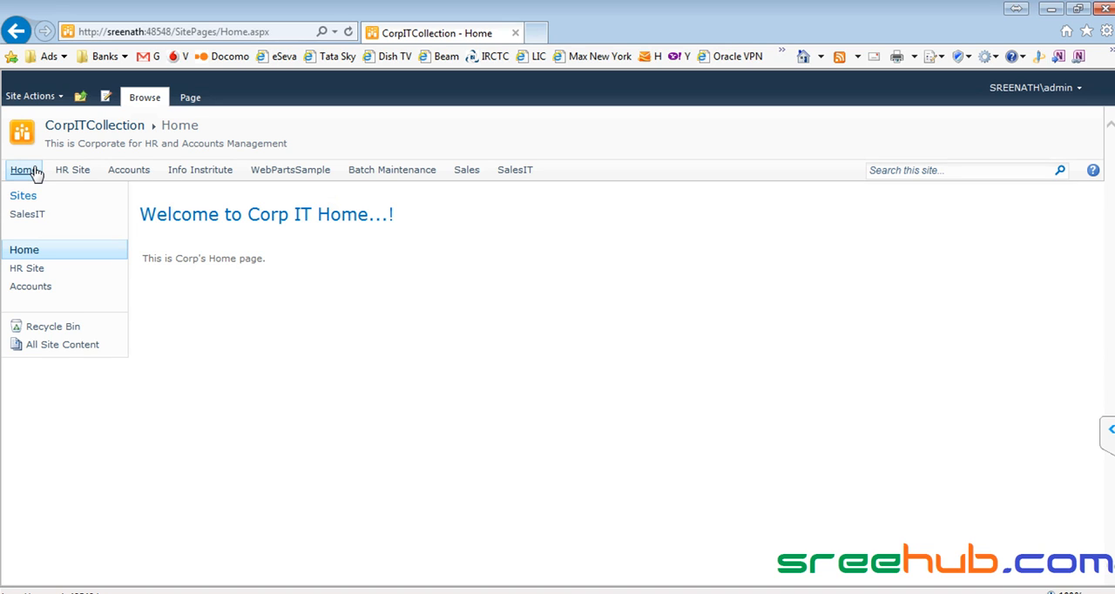
left_click(385, 581)
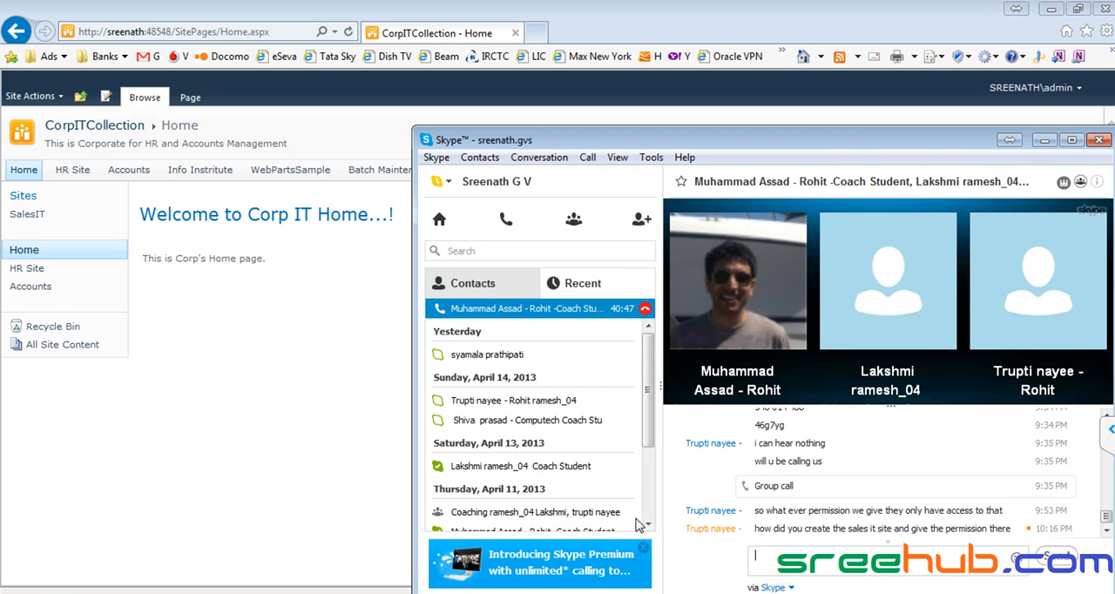
left_click(320, 308)
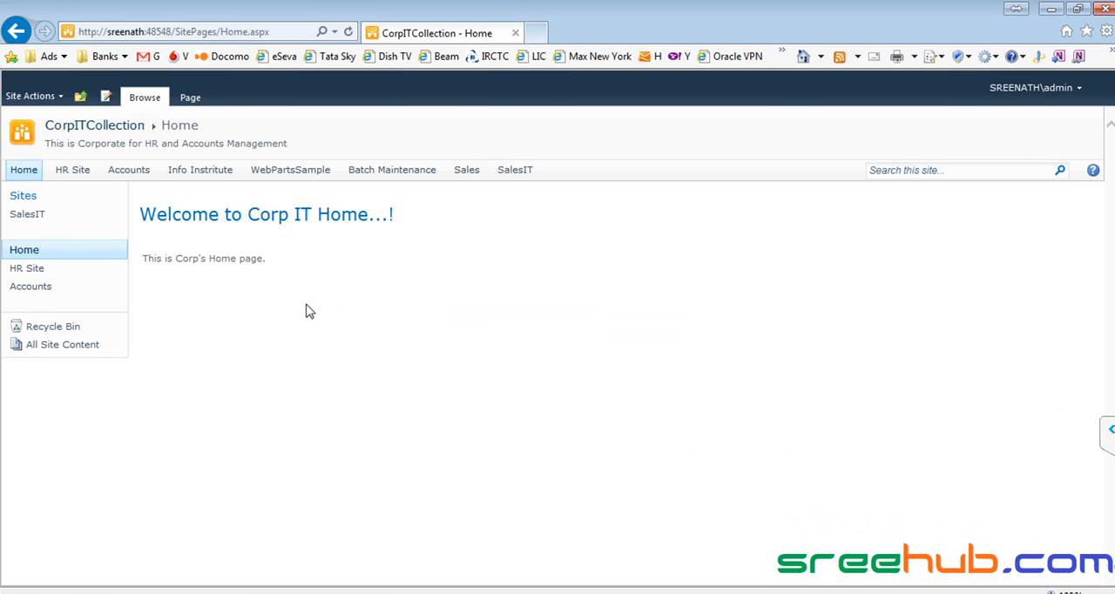
- Start a new site under CorpITCollection and choose the Document Workspace template
left_click(38, 100)
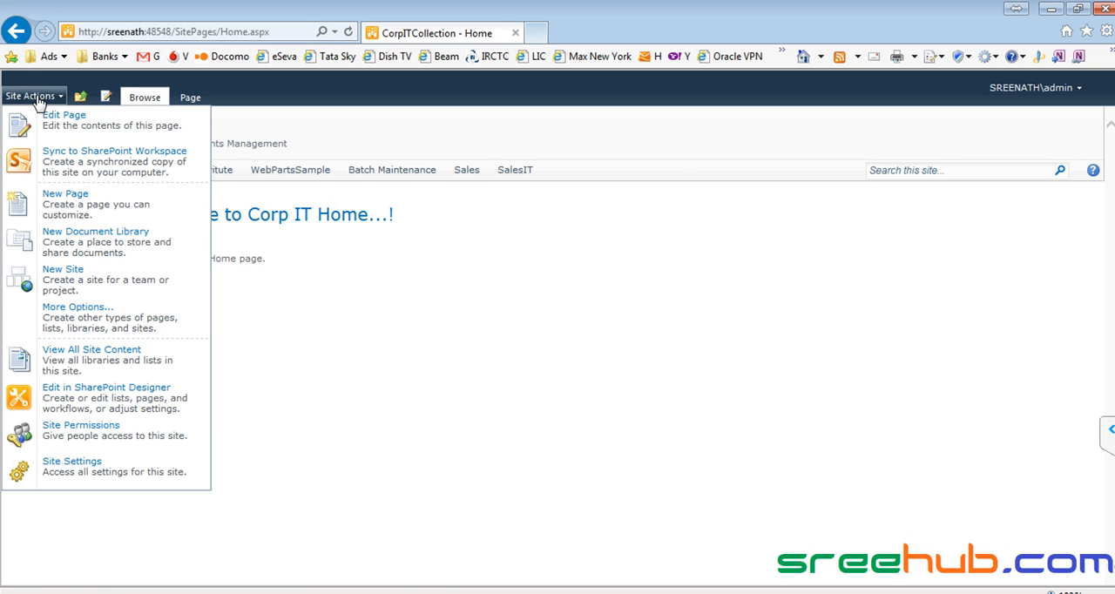
left_click(87, 288)
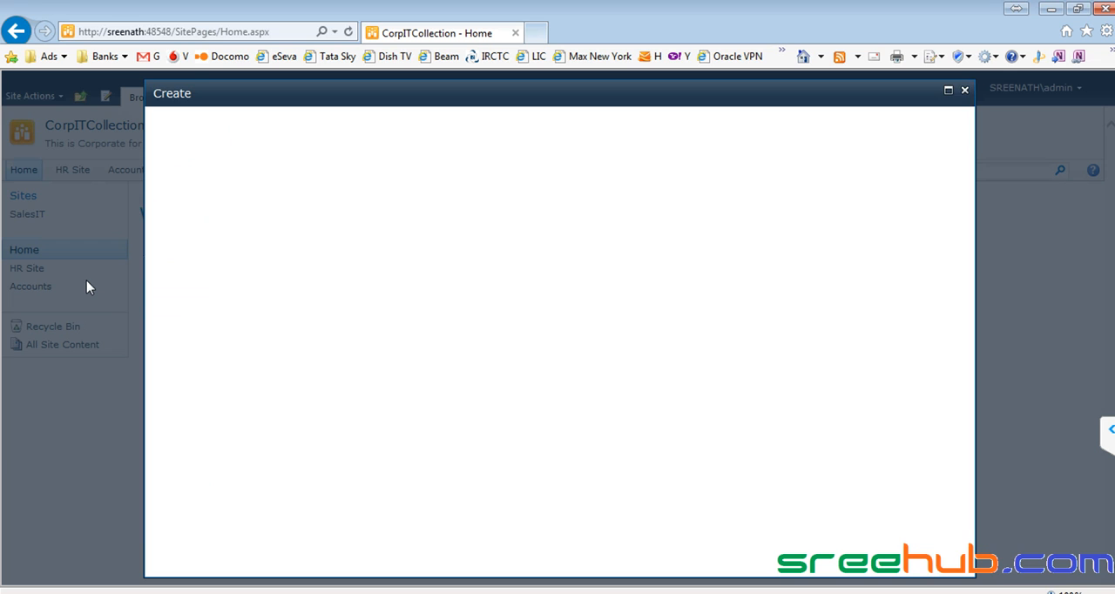
left_click(459, 216)
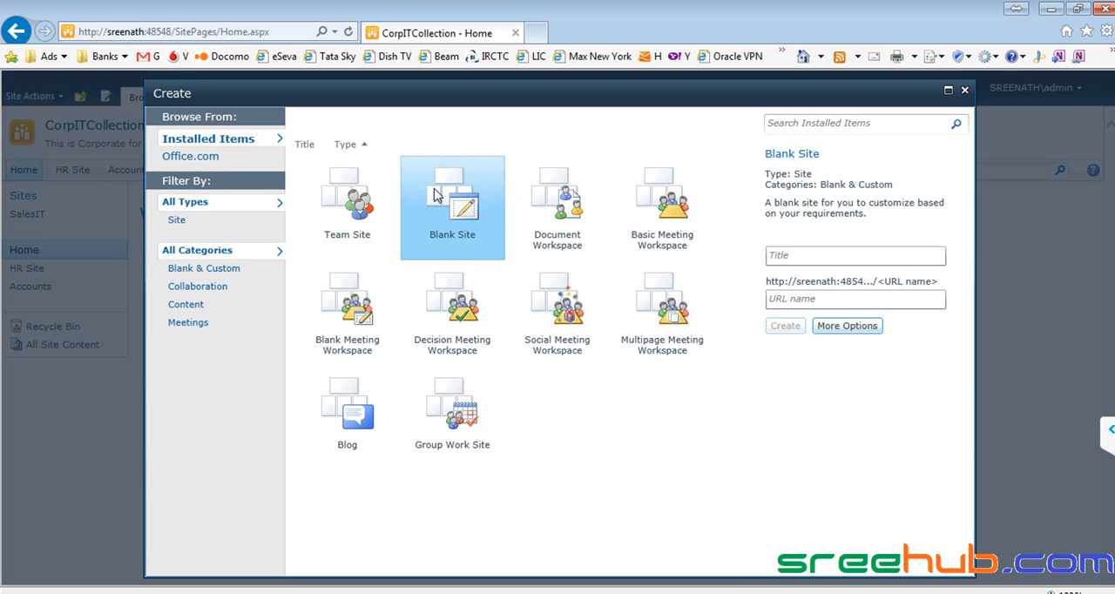
left_click(359, 202)
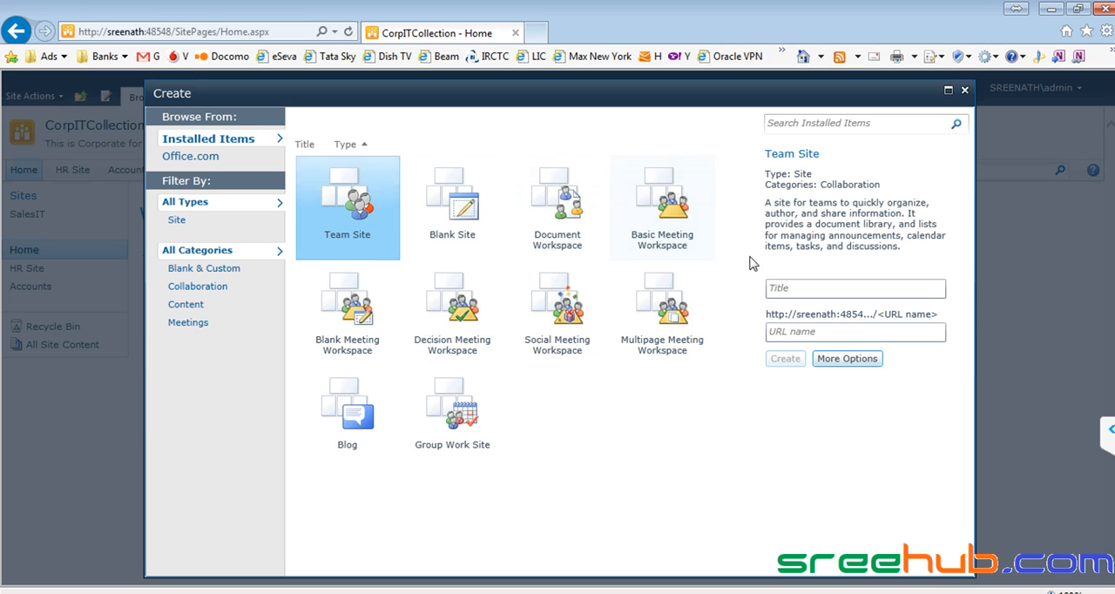
left_click(574, 209)
- Enter DocIT as both the title and the URL name of the new workspace
left_click(793, 308)
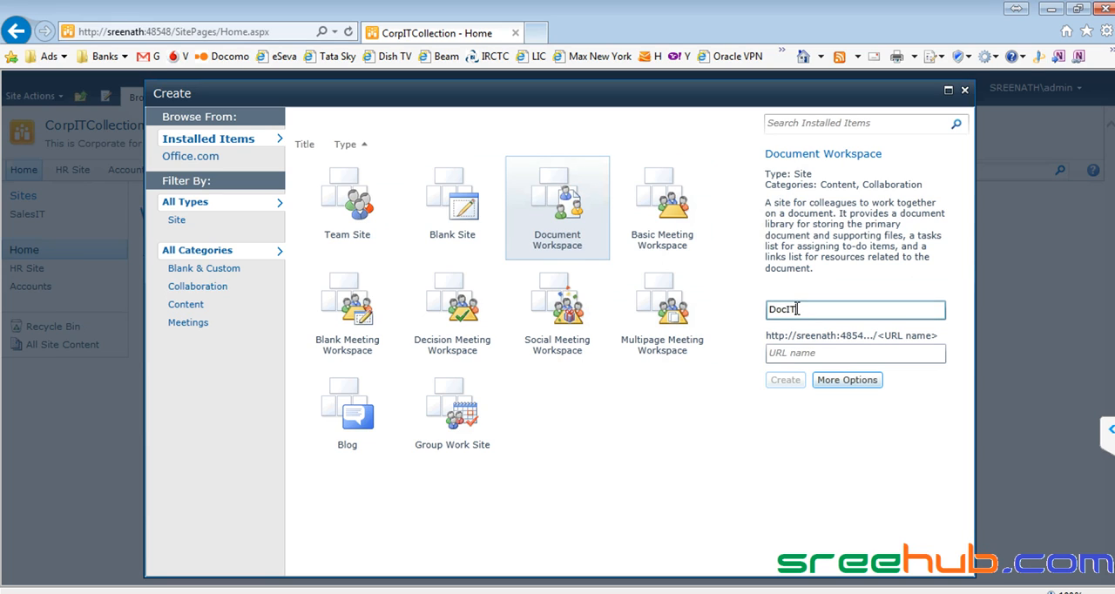
double_click(798, 308)
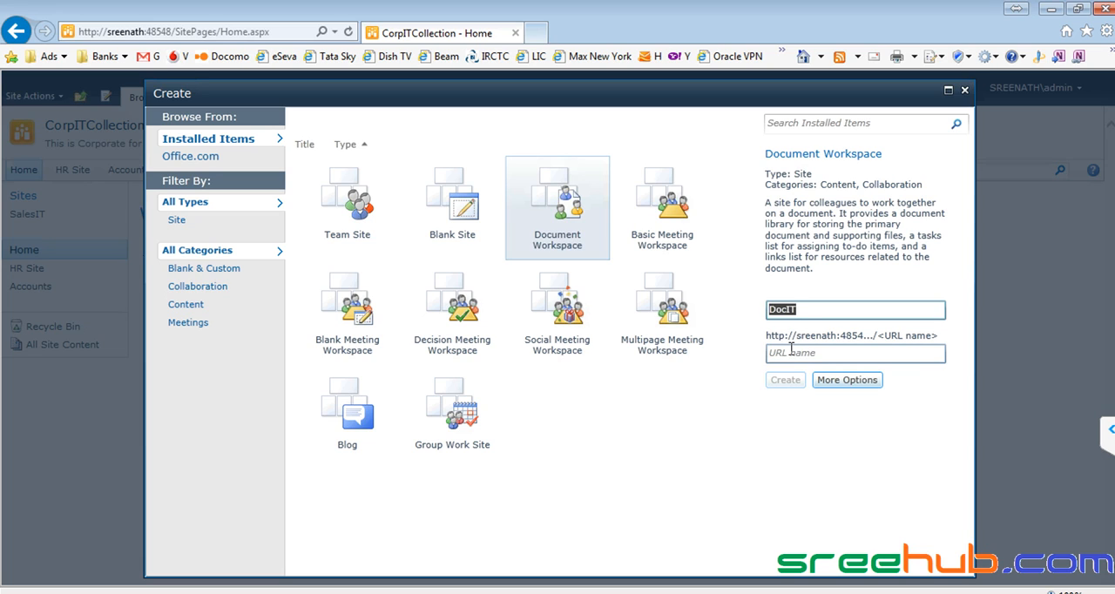
left_click(790, 351)
type("DocIT")
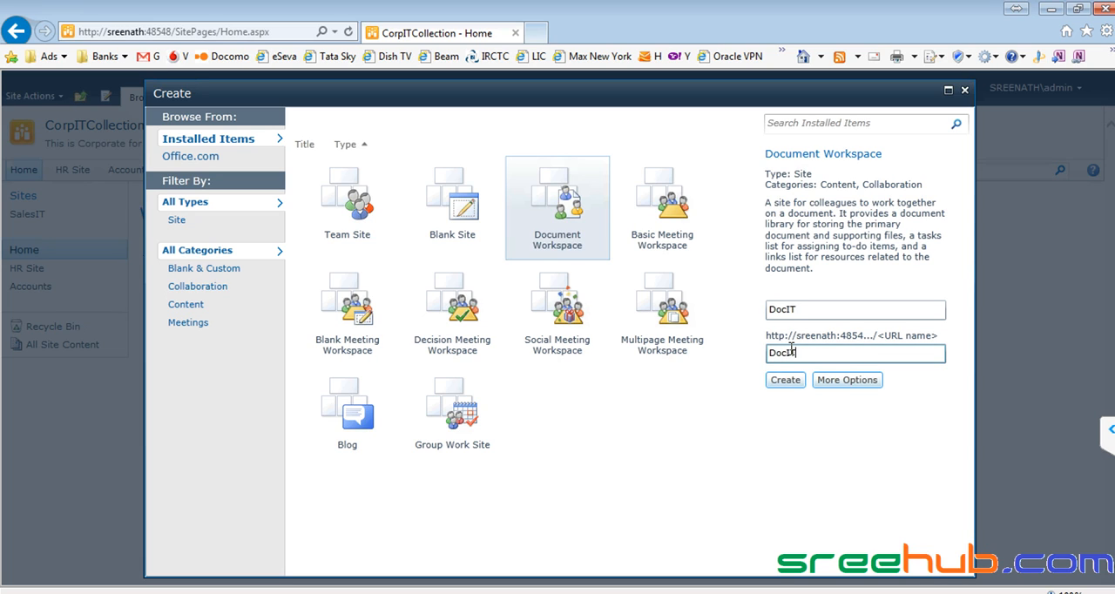
- Show more options for the new DocIT site and enter the description "This is for doc maintenence"
left_click(854, 383)
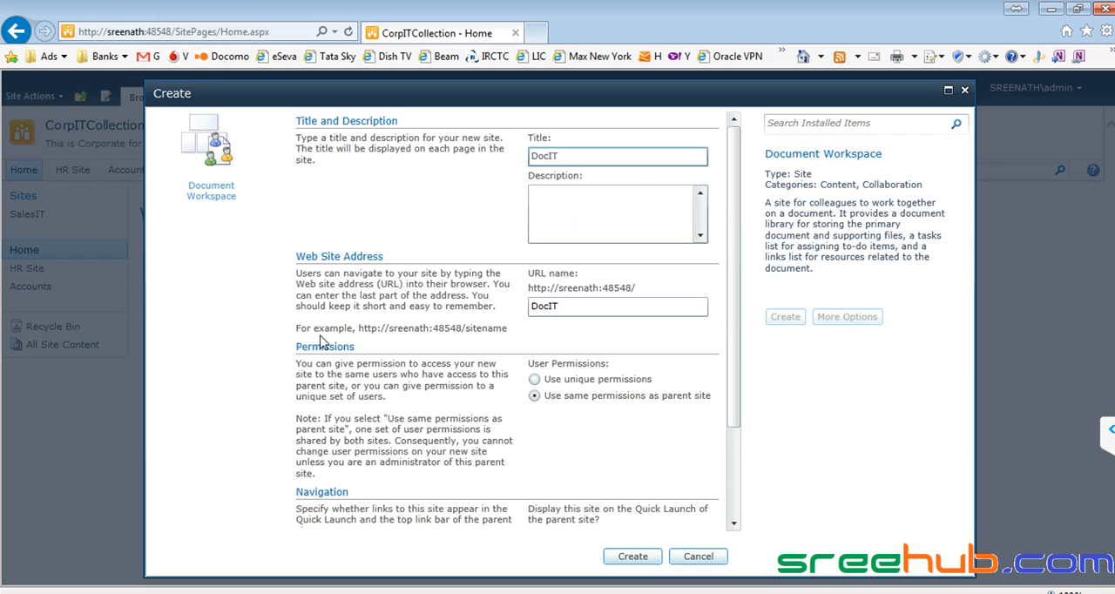
left_click(289, 343)
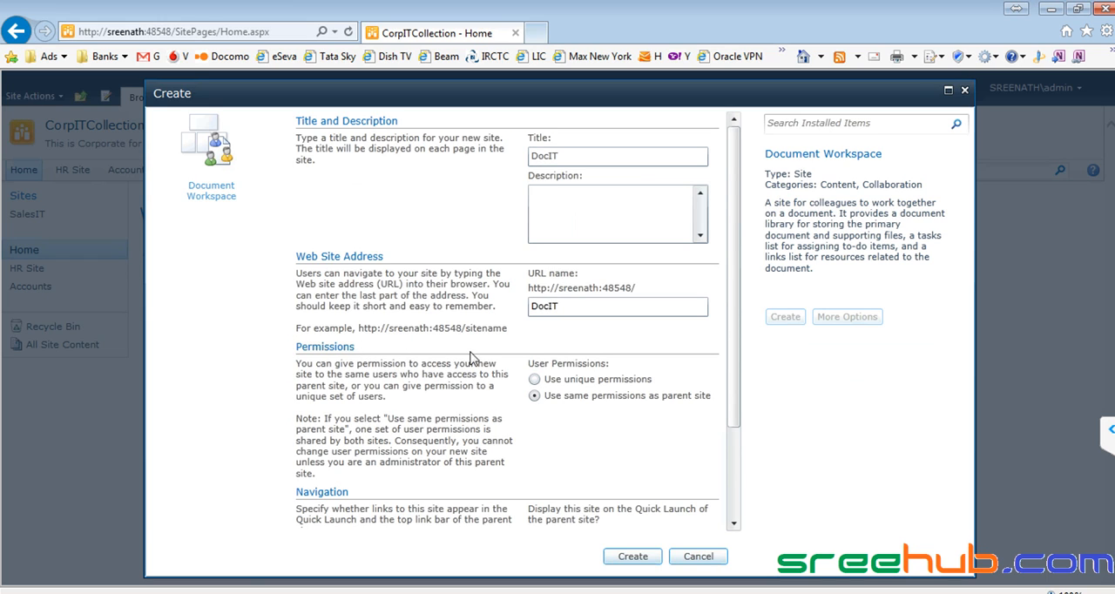
left_click(560, 220)
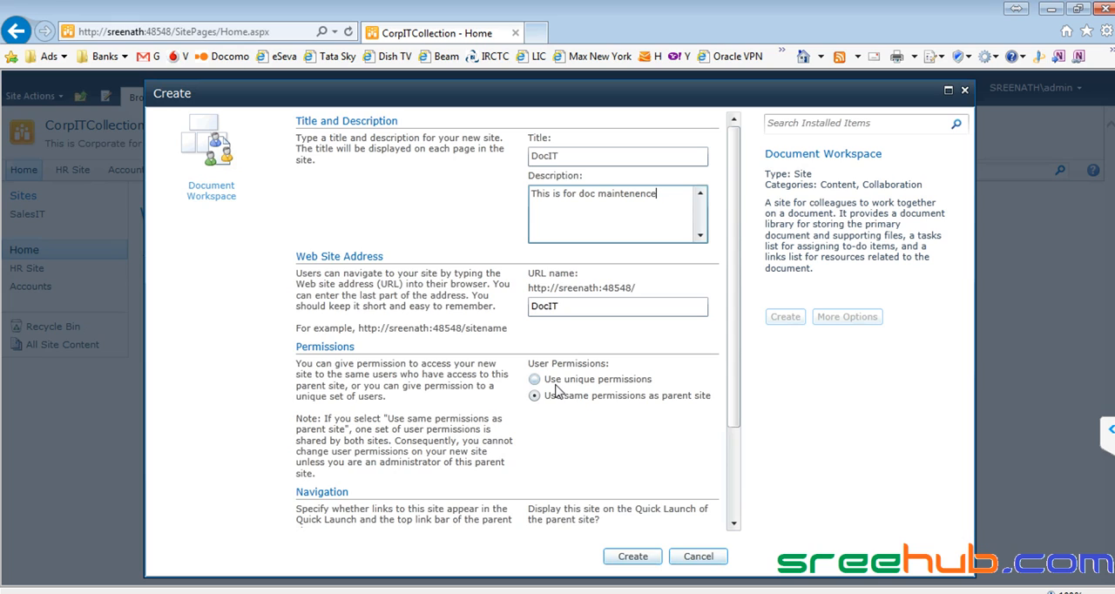
left_click(570, 152)
left_click_drag(564, 152, 525, 158)
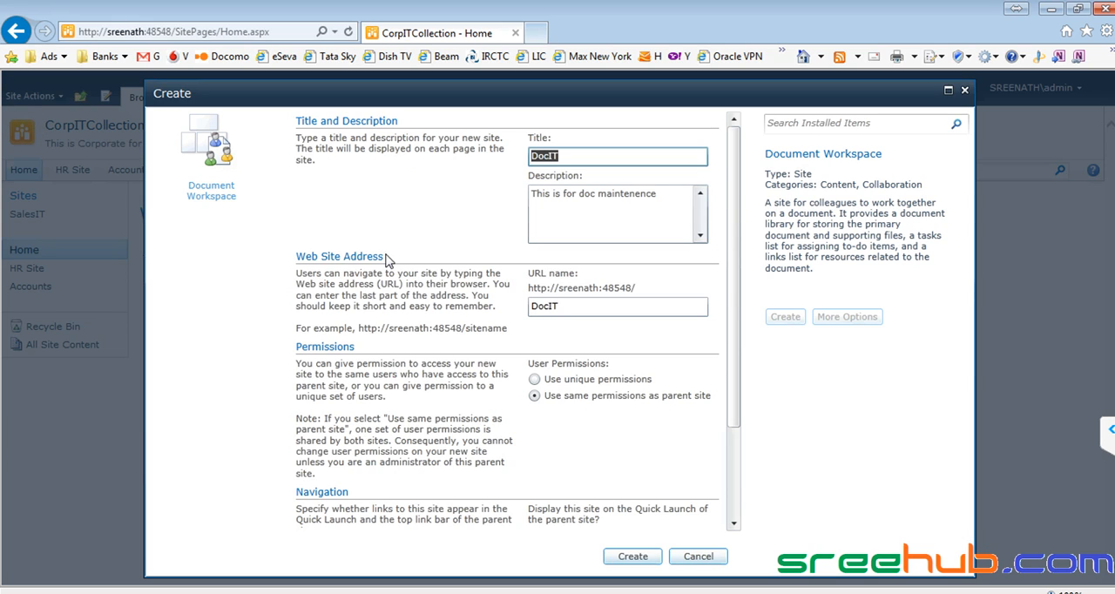
- Set the DocIT site to use unique permissions and the top link bar from the parent site
left_click(540, 382)
left_click_drag(740, 415, 736, 523)
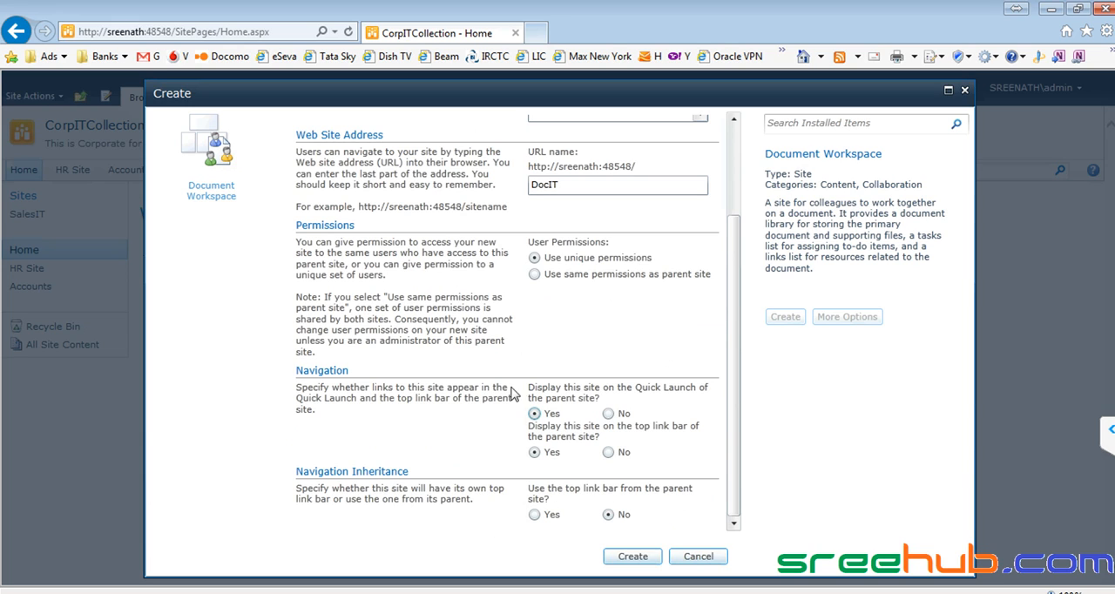
left_click(535, 514)
- Create the DocIT site and set up its access groups, using a new DocIT Visitors group for visitors
left_click(633, 556)
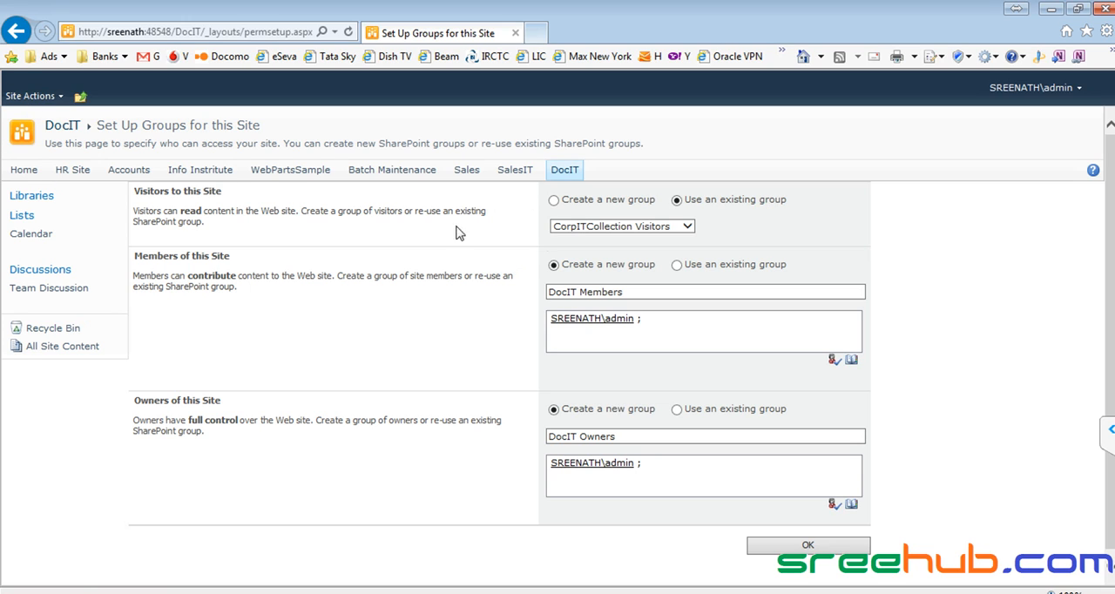
left_click(688, 228)
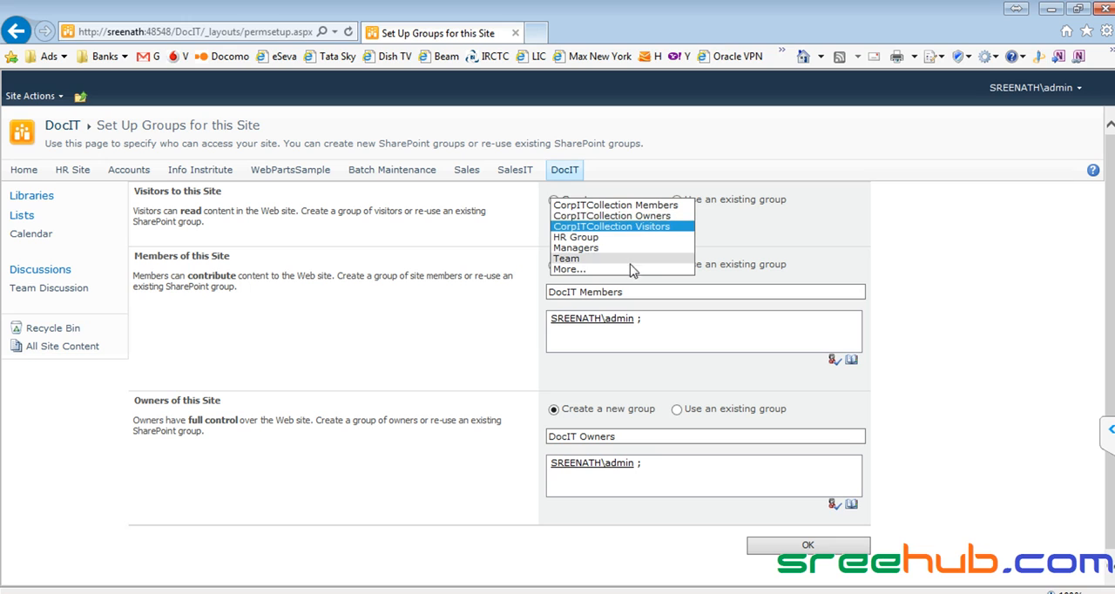
left_click(745, 240)
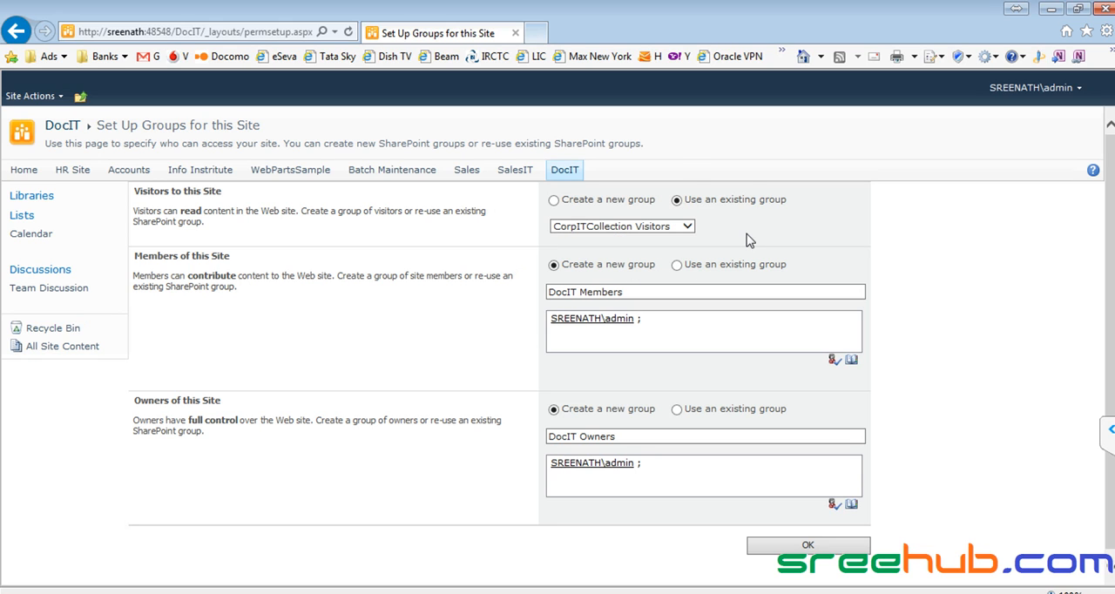
left_click(554, 200)
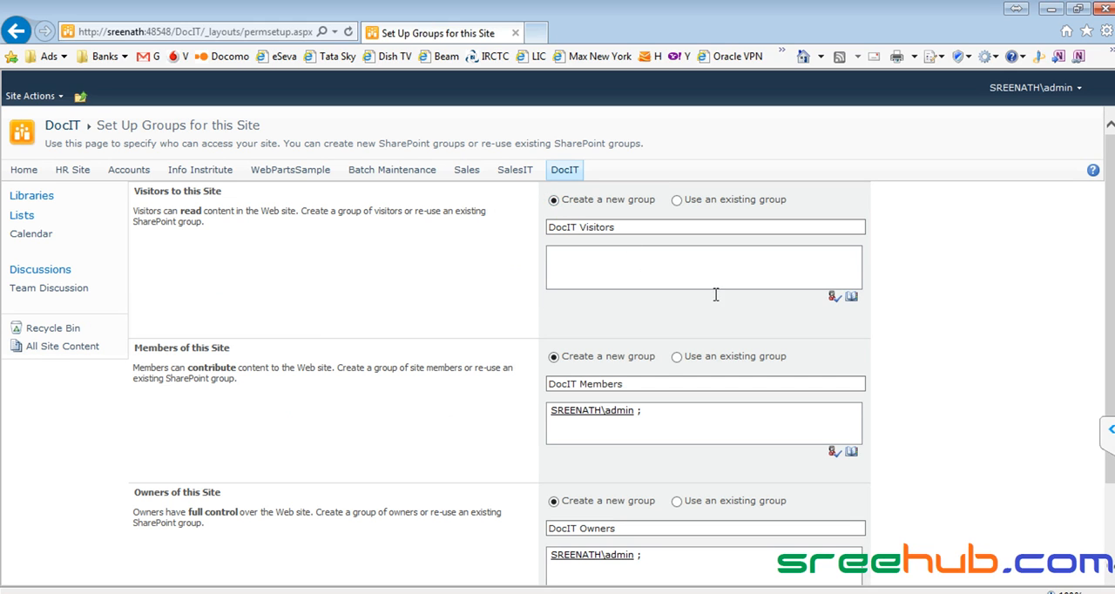
scroll(1108, 322, "down", 3)
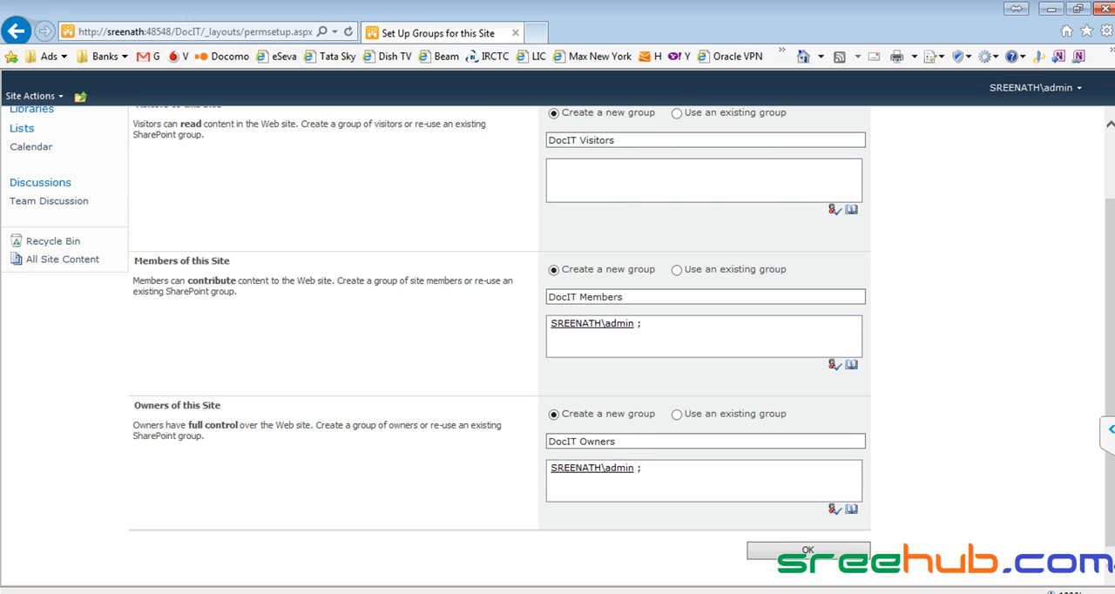
left_click(802, 552)
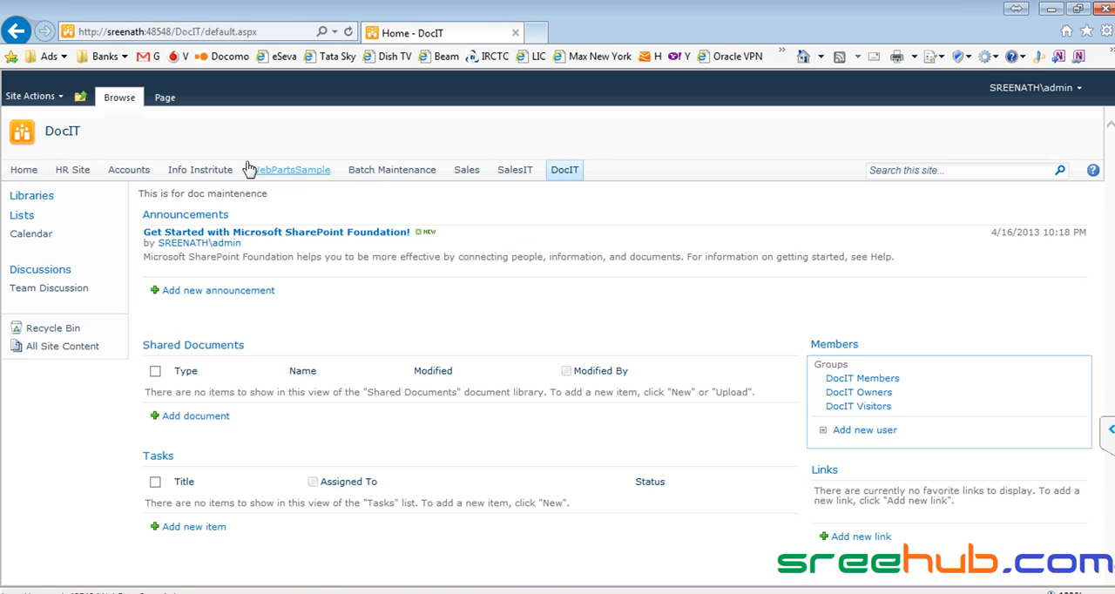
- Open the DocIT site permissions and examine the groups and their permission levels
left_click(31, 97)
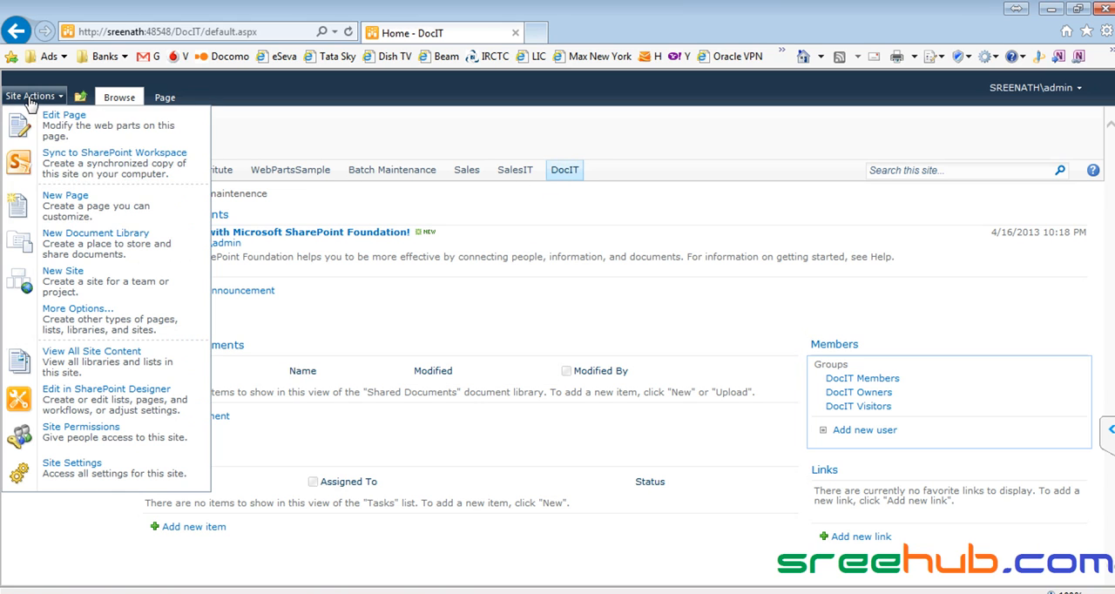
left_click(75, 445)
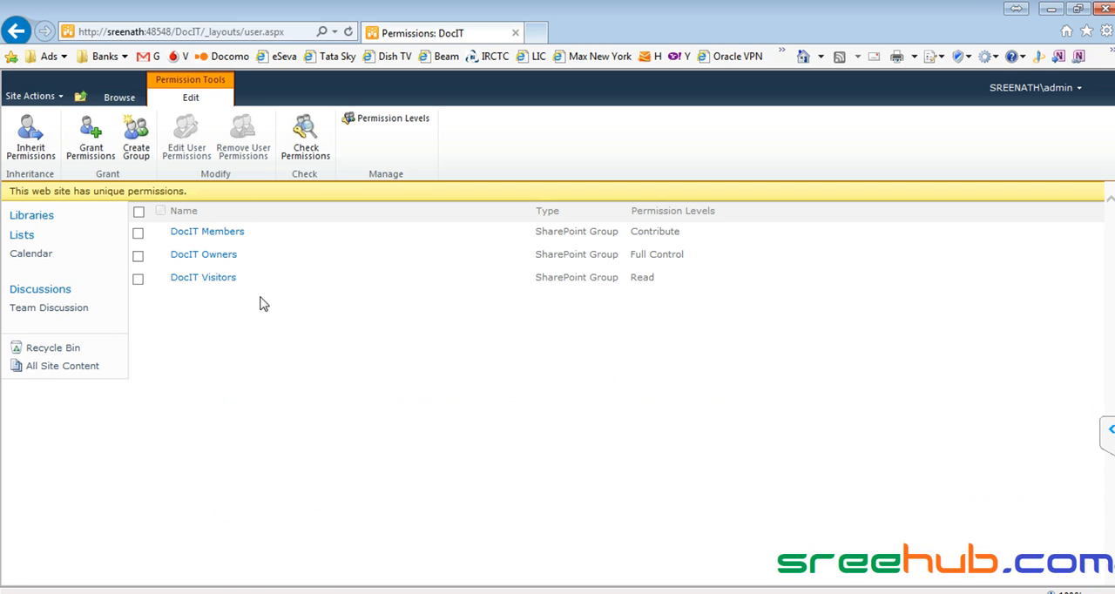
left_click_drag(269, 304, 156, 226)
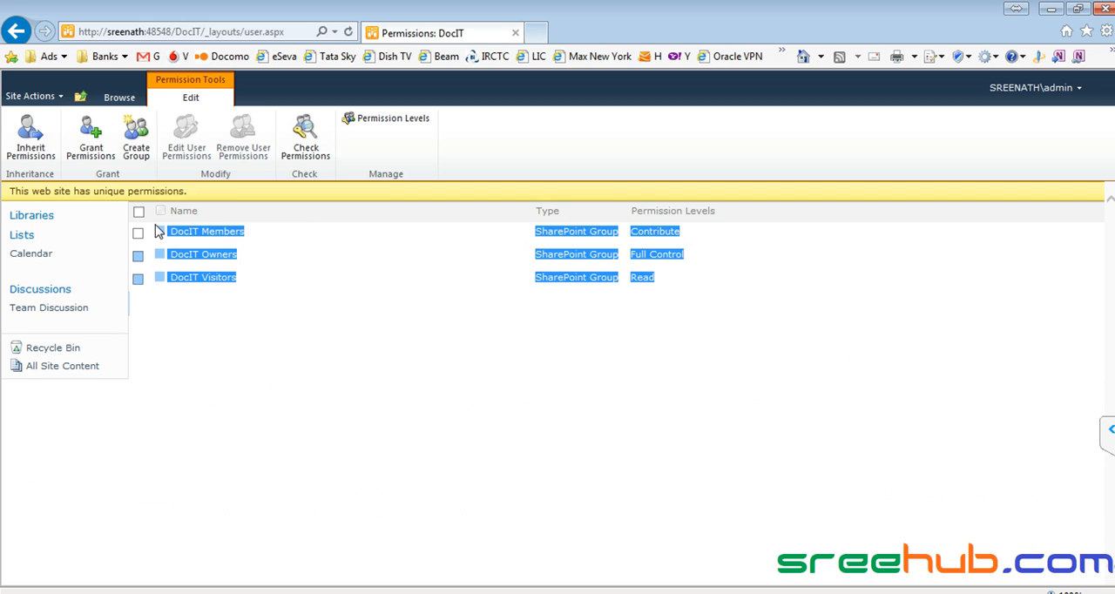
left_click(223, 340)
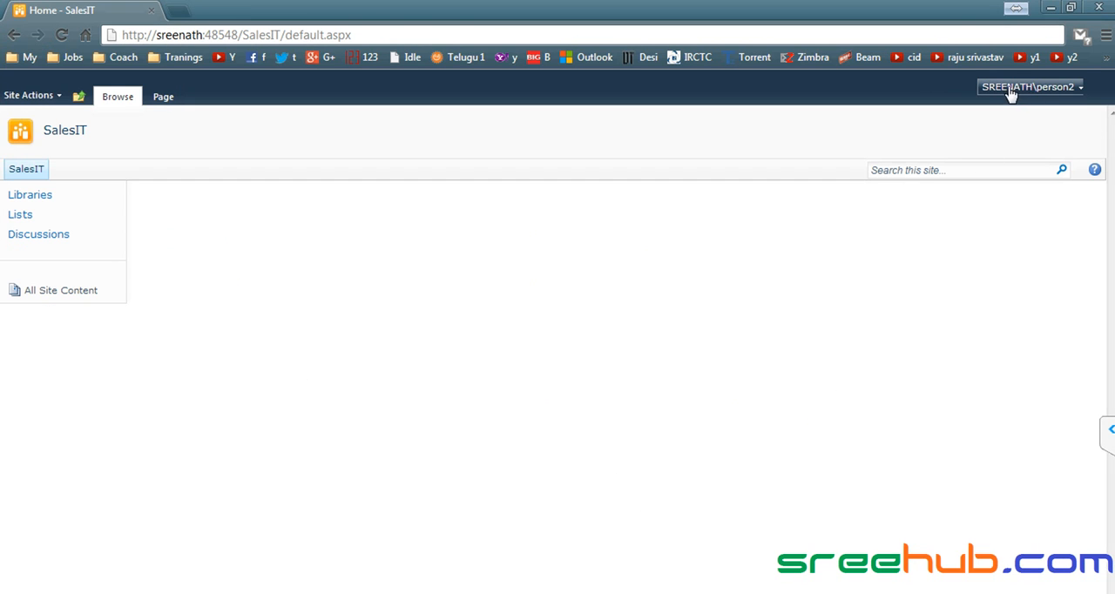
- Switch to Chrome and sign in to the SalesIT site as a different user, entering that account's user name and password
left_click(1014, 92)
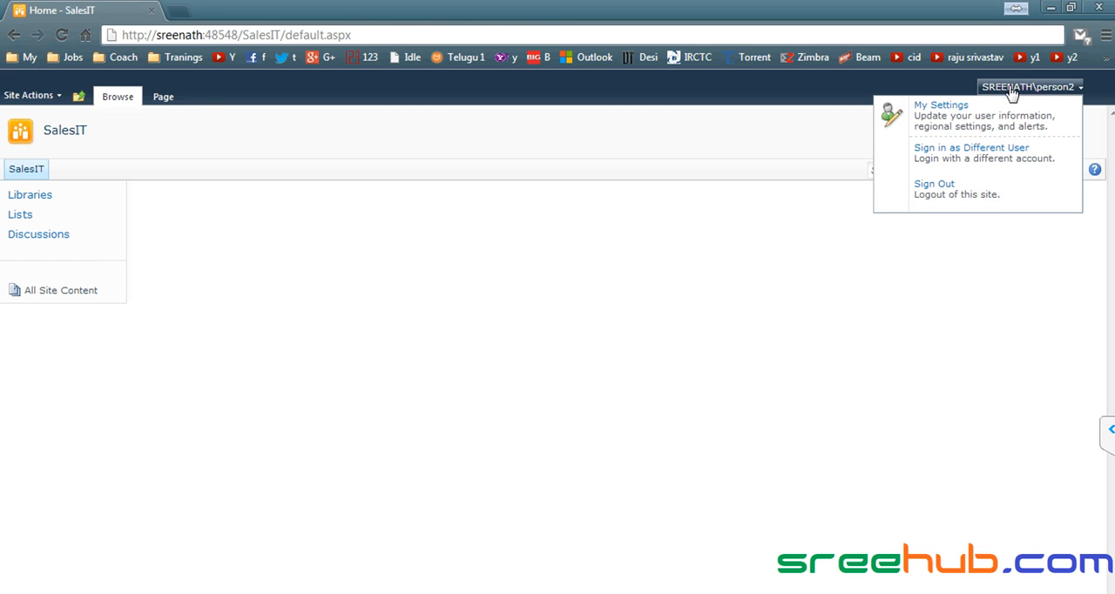
left_click(941, 165)
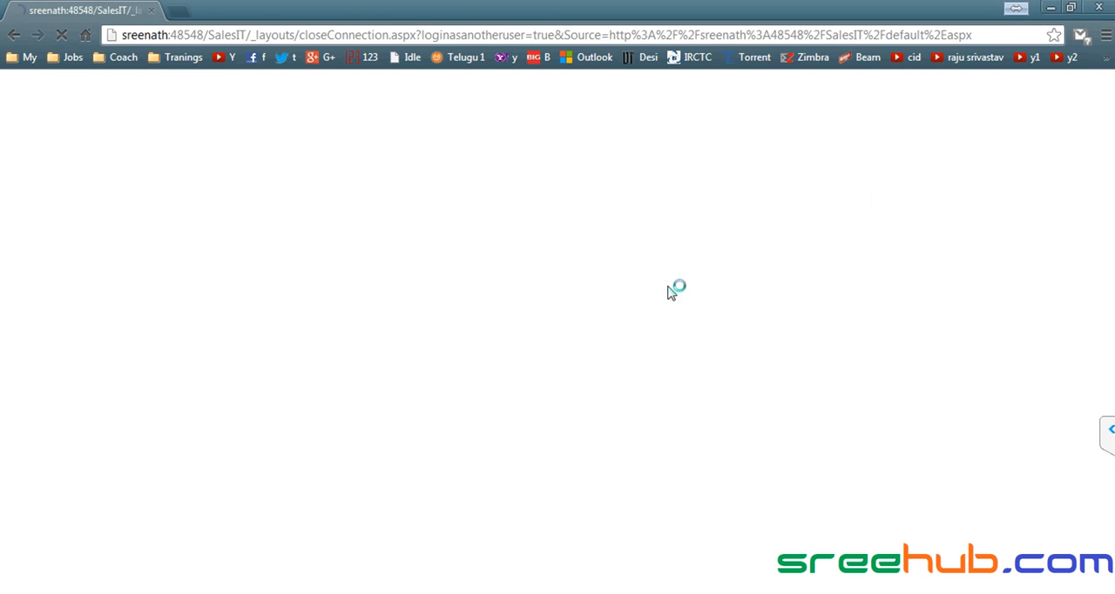
type("sam")
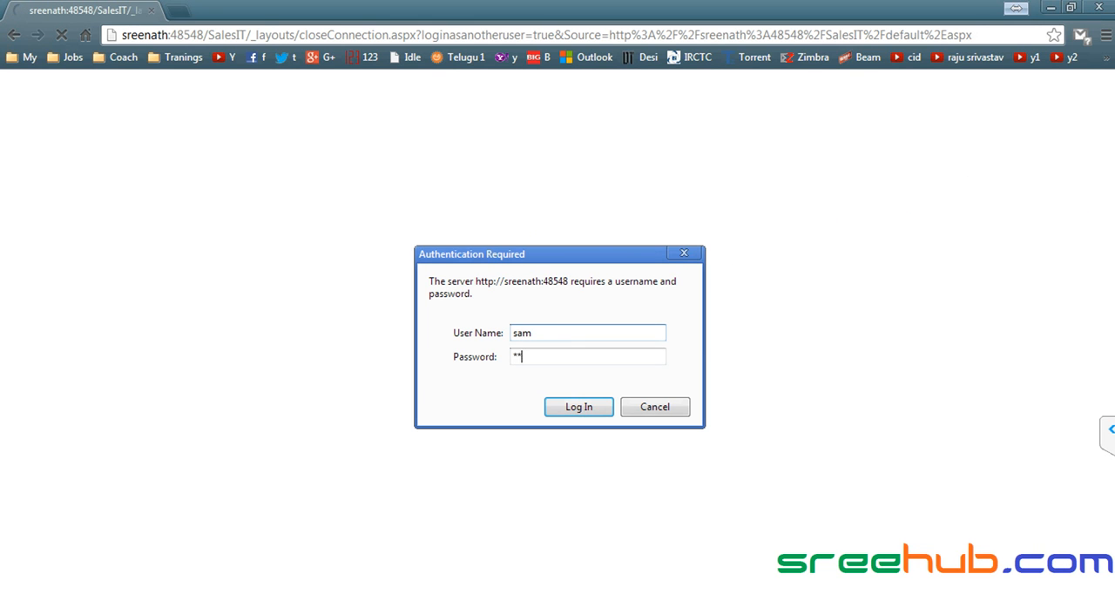
key("Return")
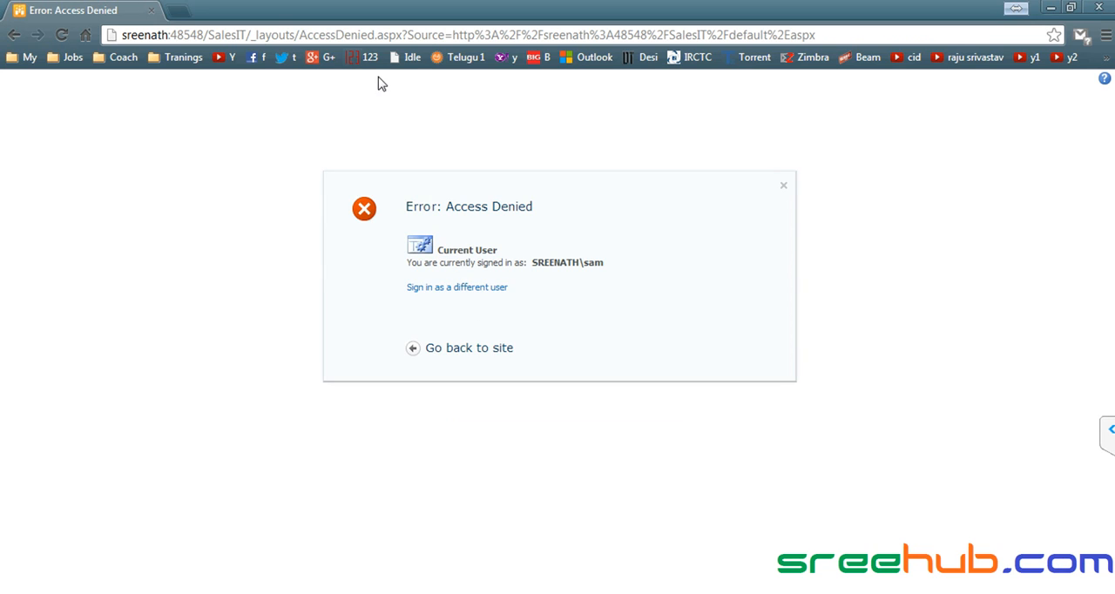
- Shorten the SalesIT address to the server root and load the CorpITCollection home page
left_click(267, 37)
left_click(212, 34)
key("shift+End")
key("Delete")
key("Return")
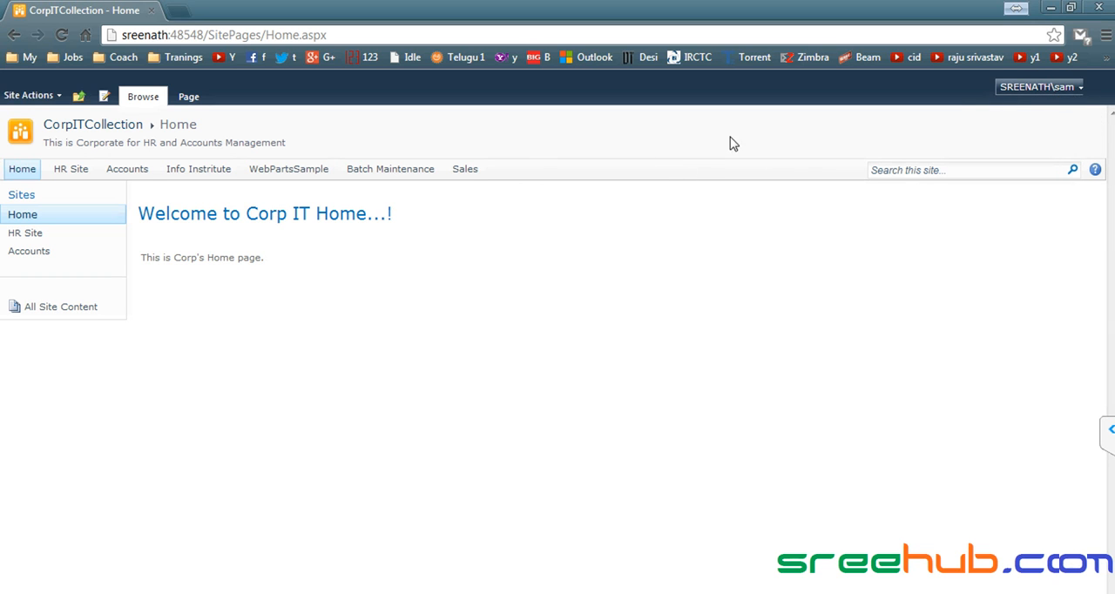
- Switch to Internet Explorer and add the account used in Chrome to the DocIT Members group
key("alt+Tab")
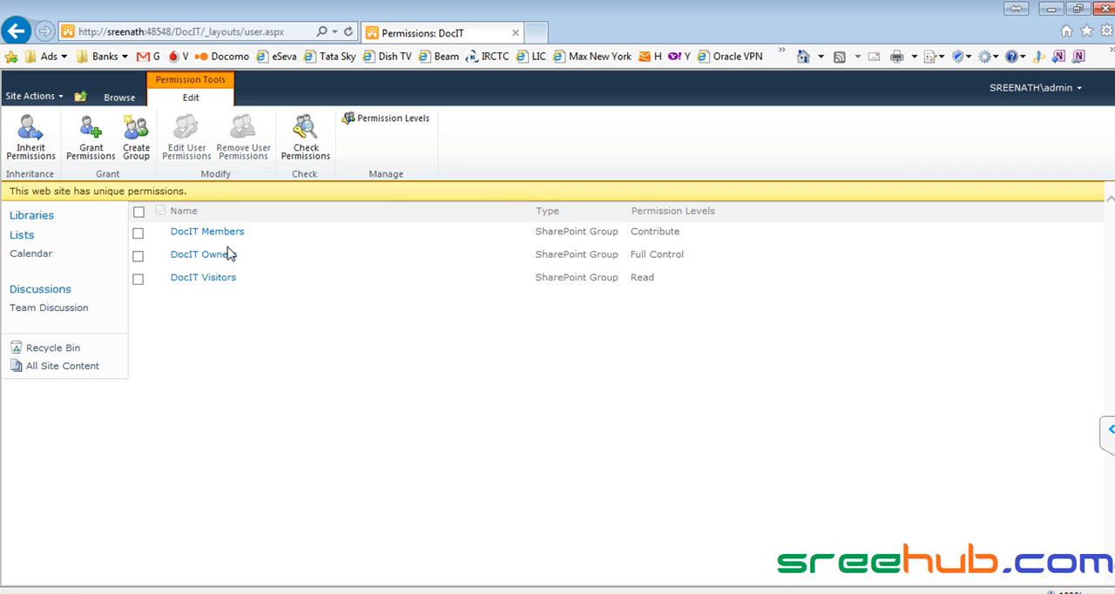
left_click(223, 235)
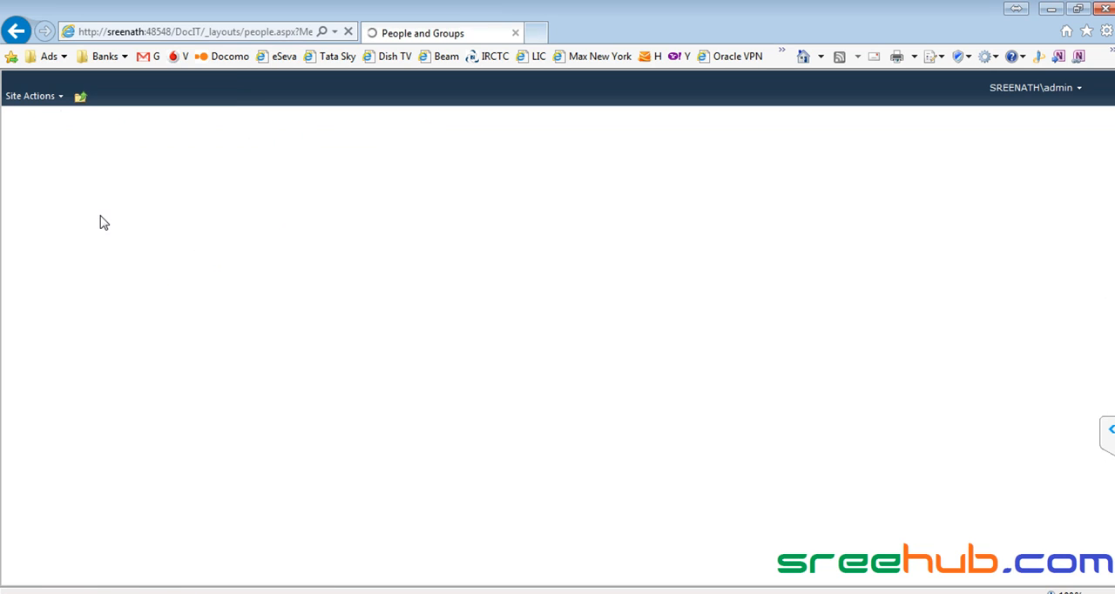
left_click(148, 202)
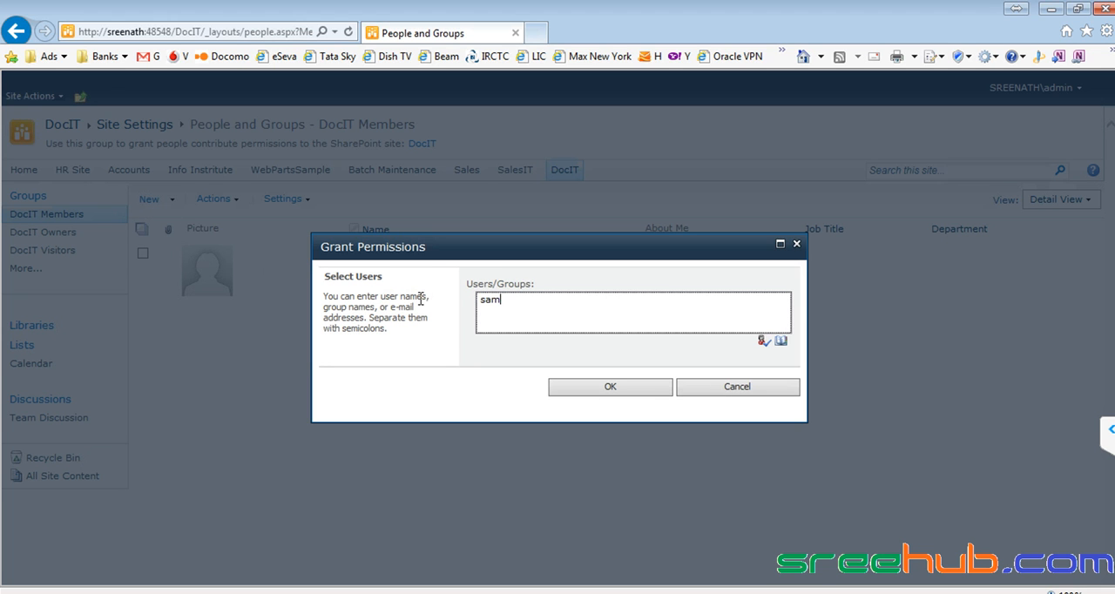
key("ctrl+k")
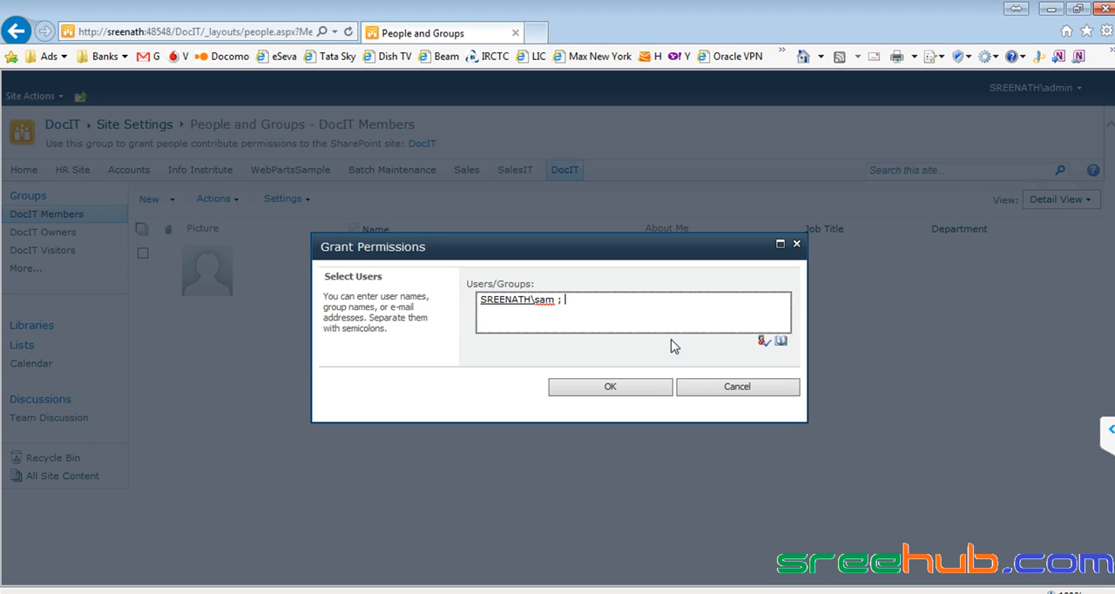
left_click(615, 390)
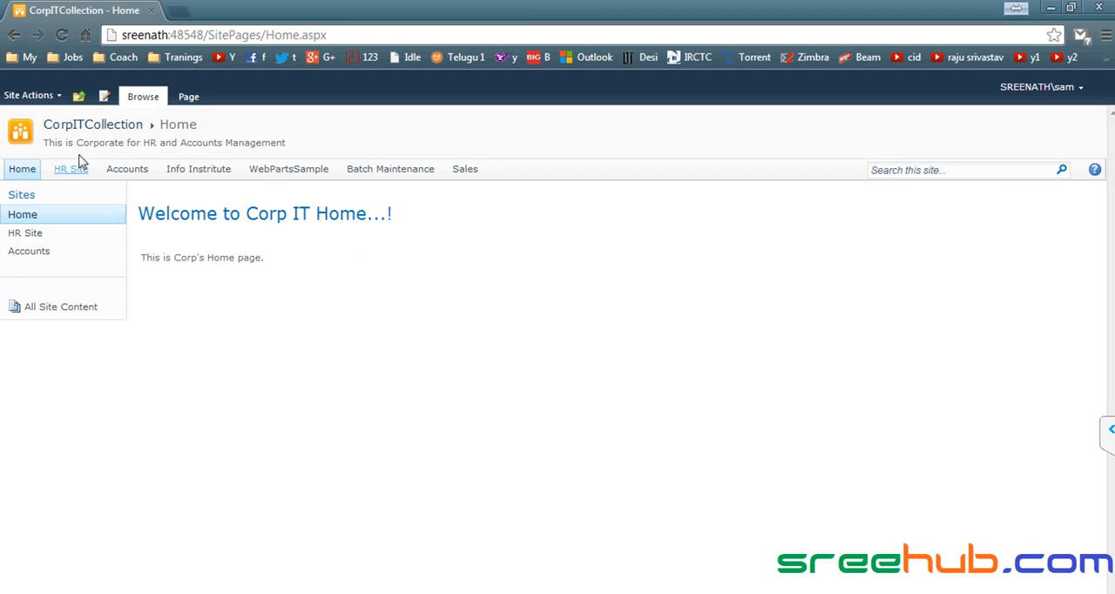
- Reload the home page in Chrome, open DocIT, and start an announcement titled "We are going to start a new Java batch"
left_click(75, 124)
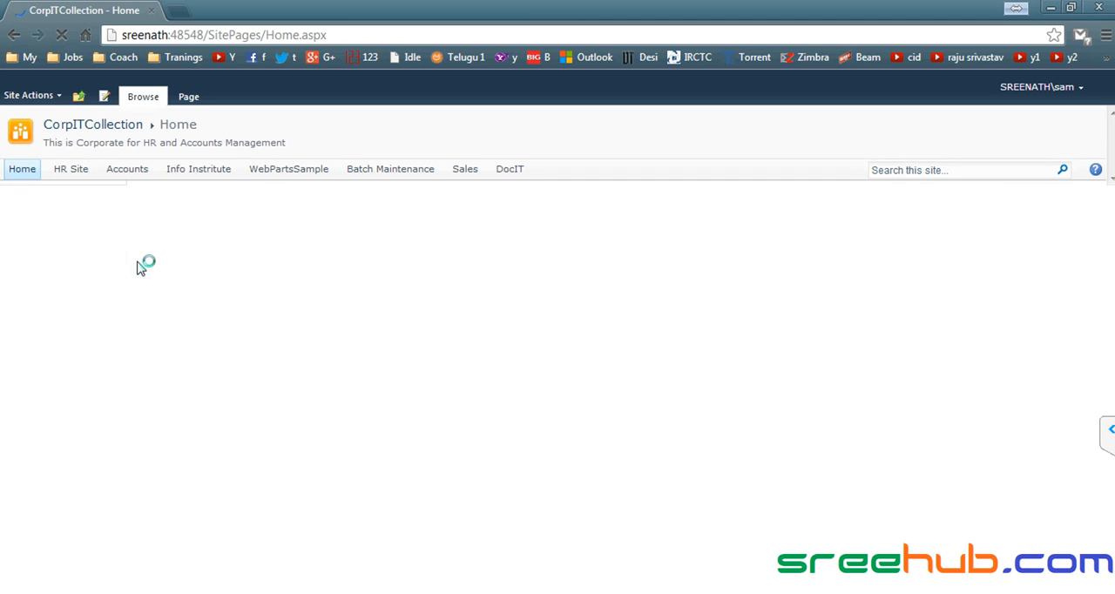
left_click(510, 170)
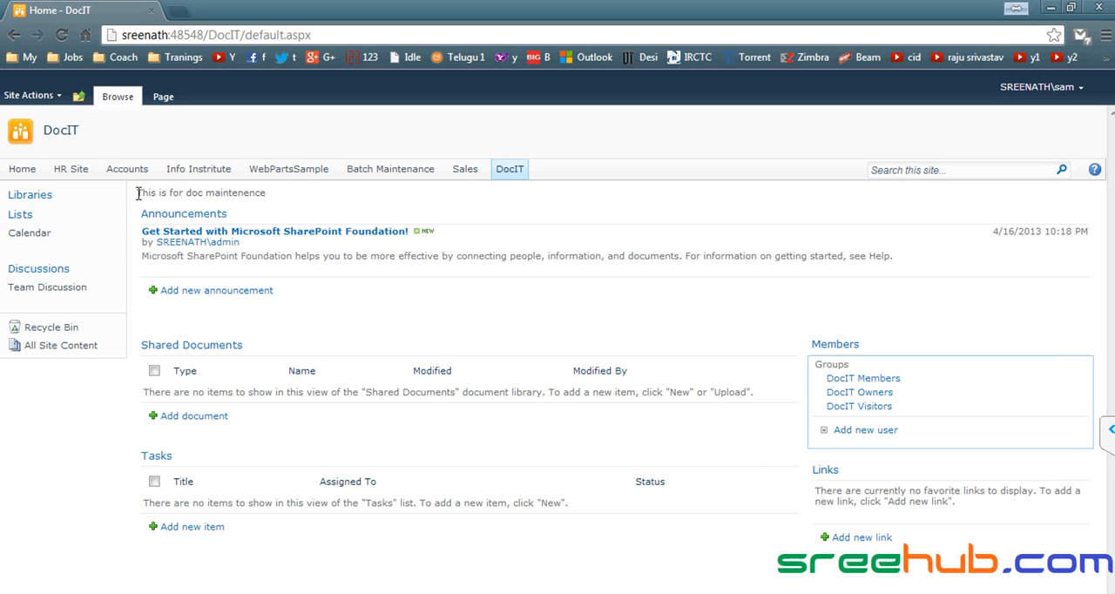
left_click(216, 293)
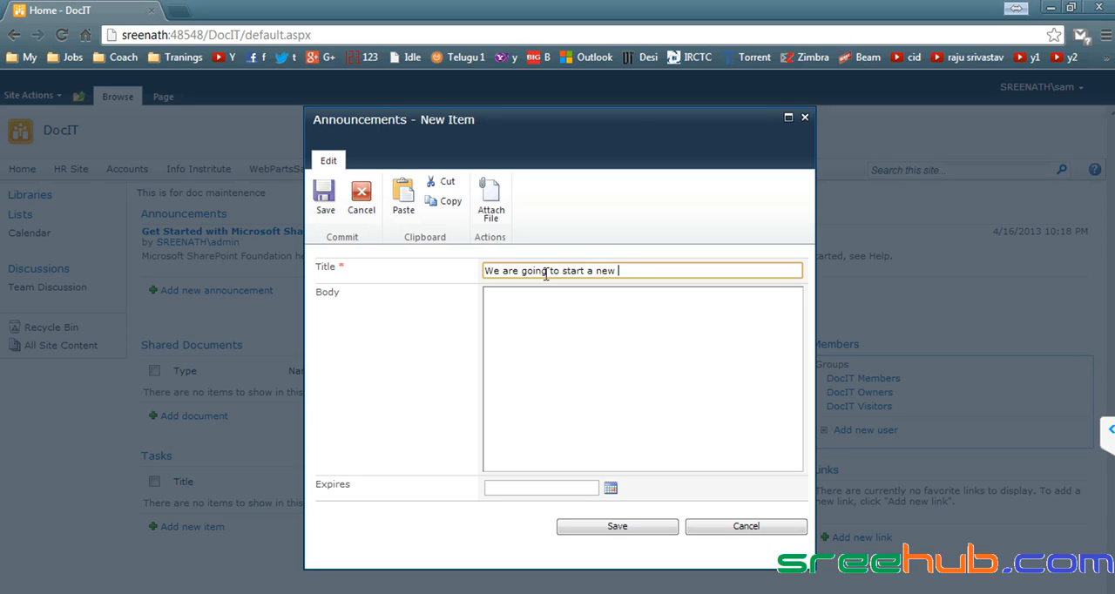
key("Tab")
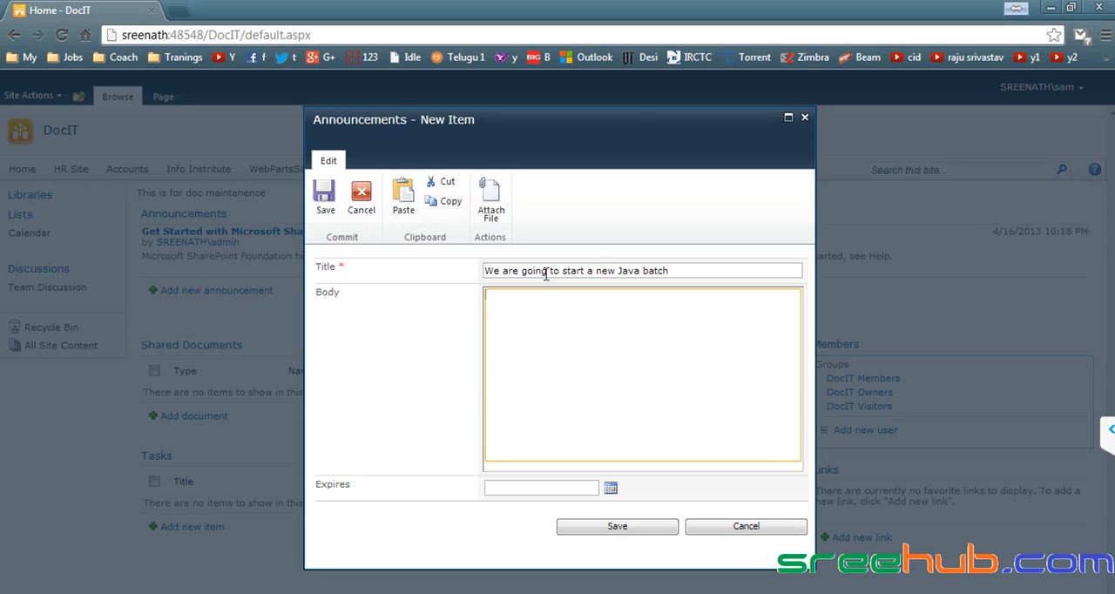
- Copy the title into the announcement body, add "From 20th April", set the expiry to 4/18/2013, and save it
key("shift+Tab")
key("ctrl+c")
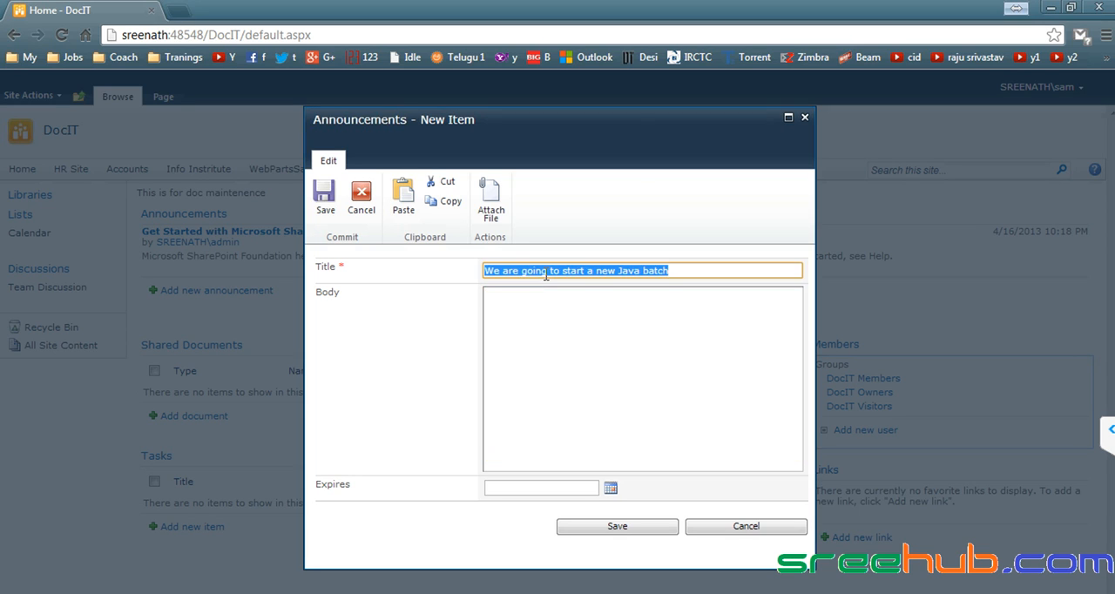
left_click(552, 338)
key("ctrl+v")
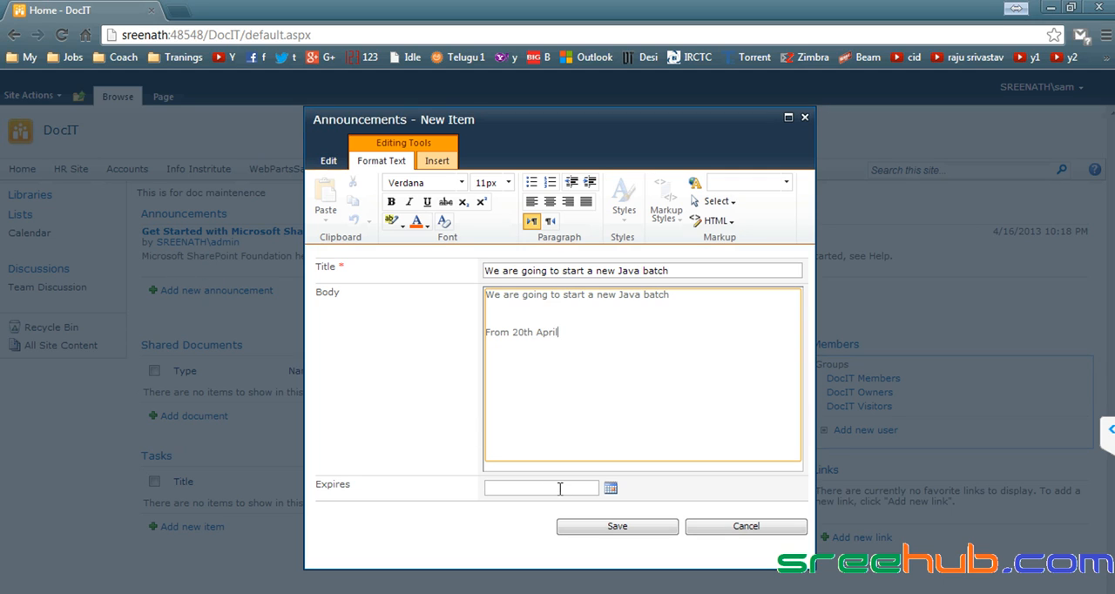
left_click(611, 490)
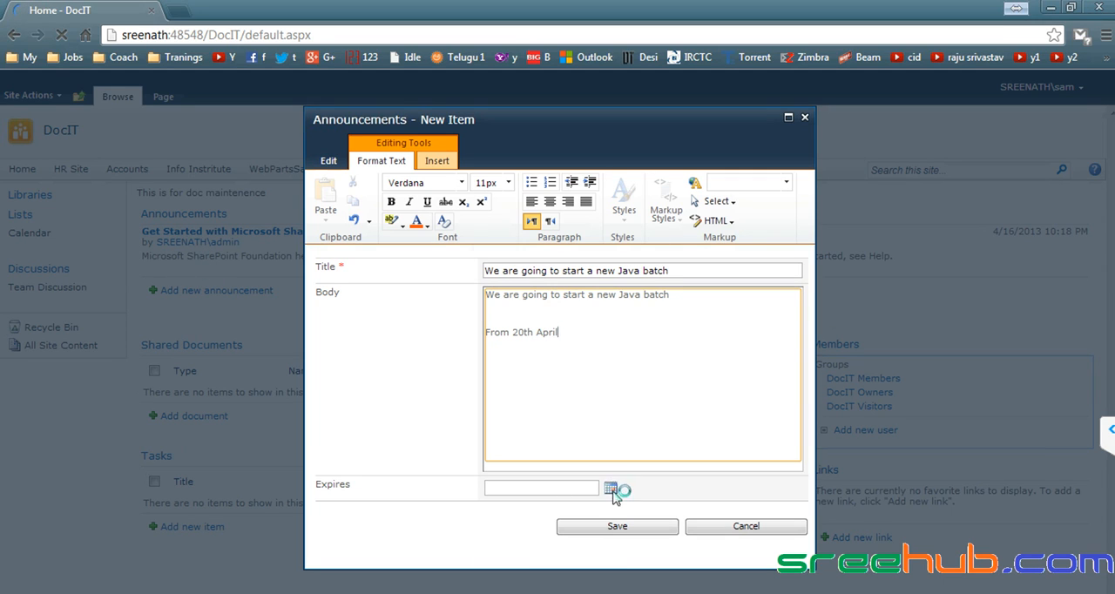
left_click(569, 555)
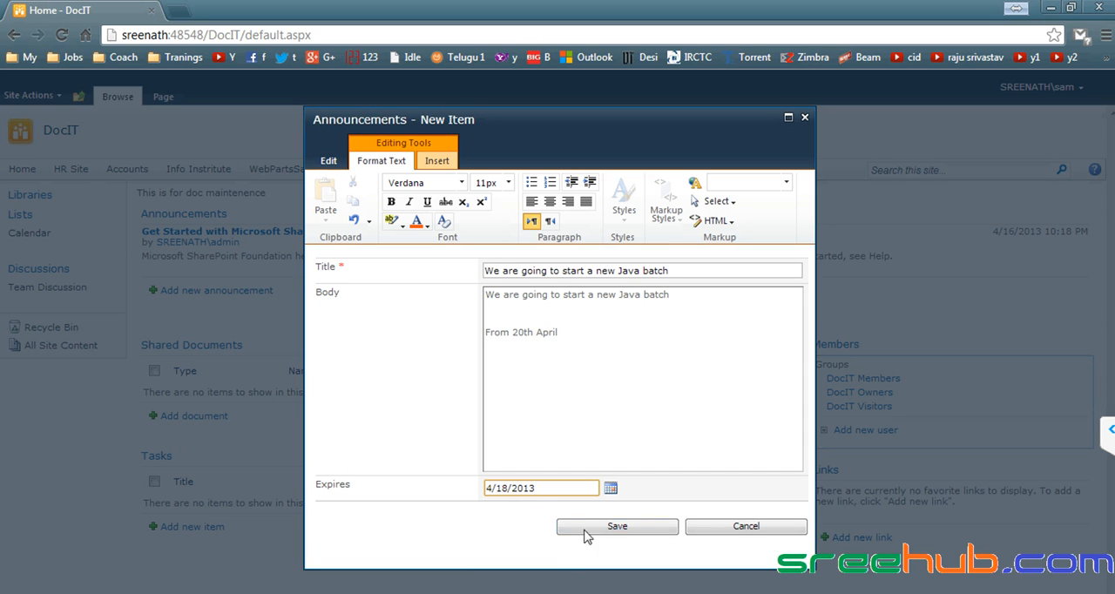
left_click(601, 525)
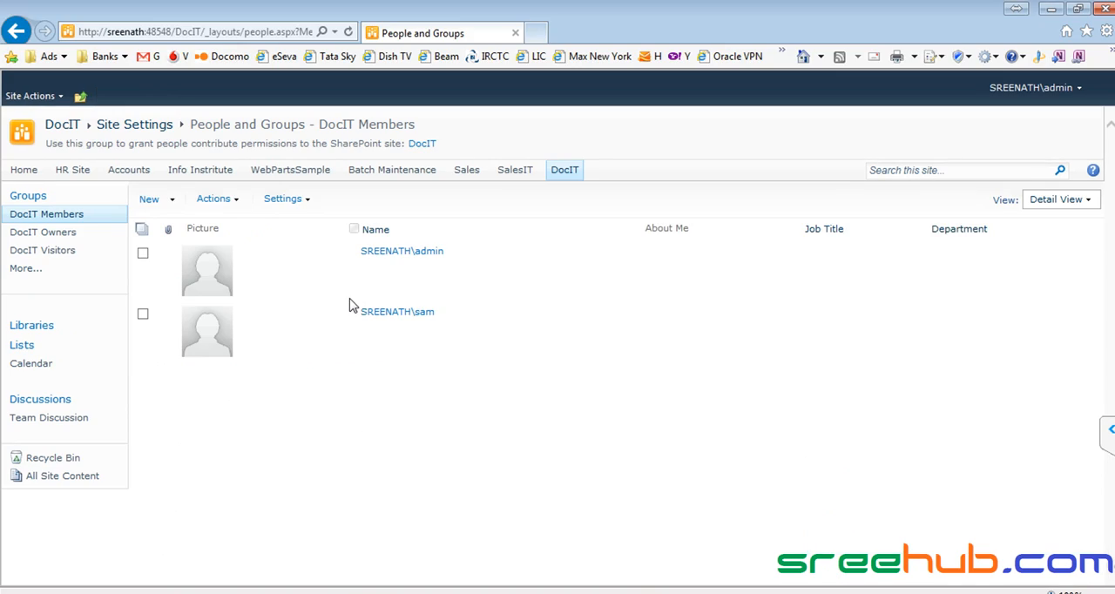
- Open the Batch Maintenance site and create an Announcements list named AnnounceIT
left_click(365, 178)
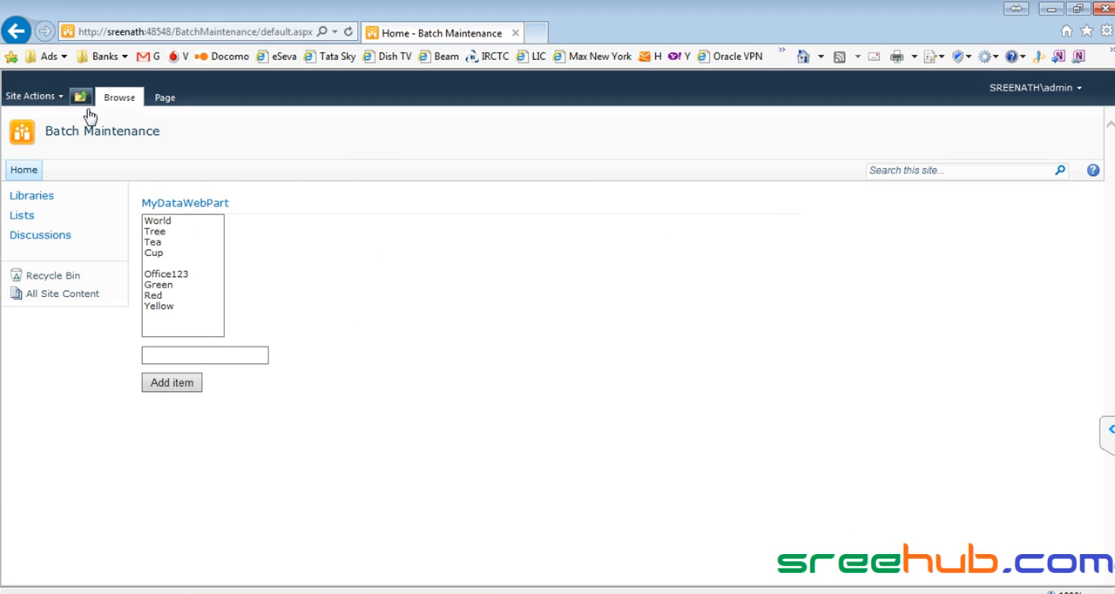
left_click(32, 96)
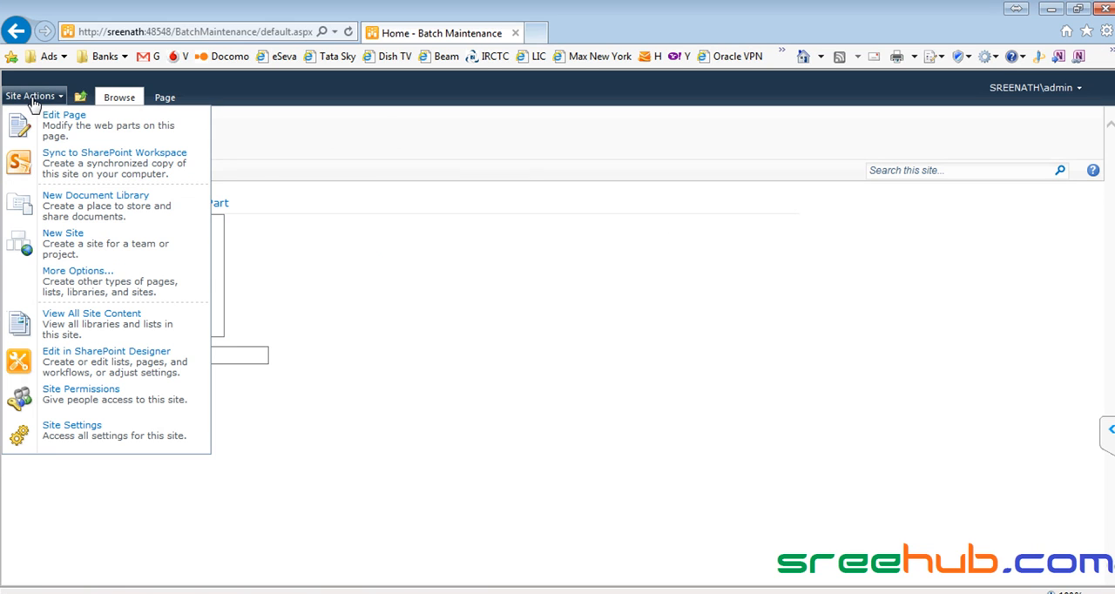
left_click(83, 276)
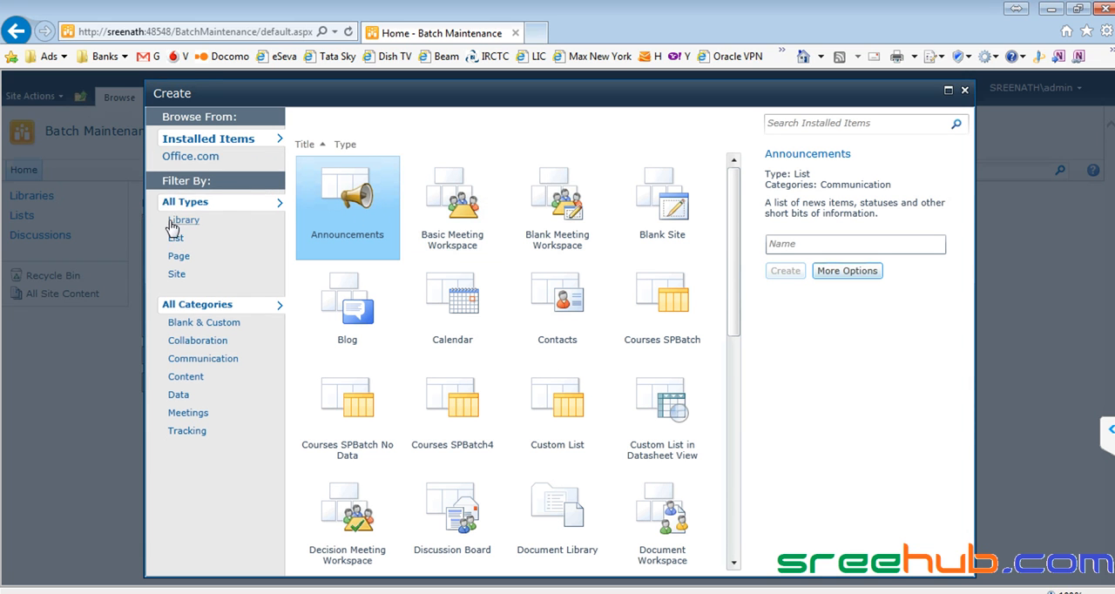
left_click(176, 238)
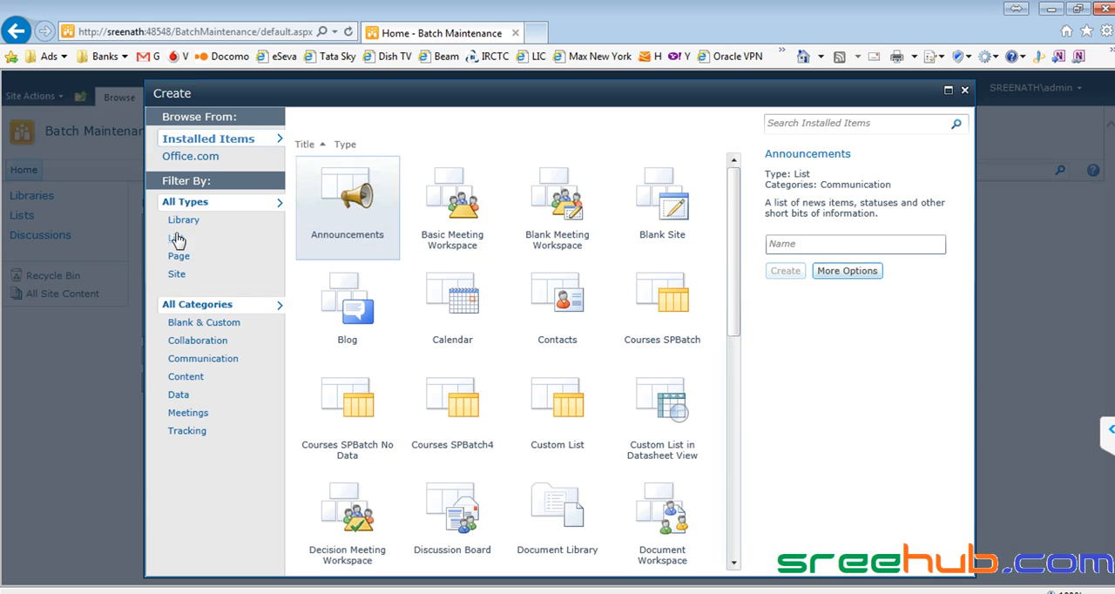
left_click(347, 198)
left_click(778, 246)
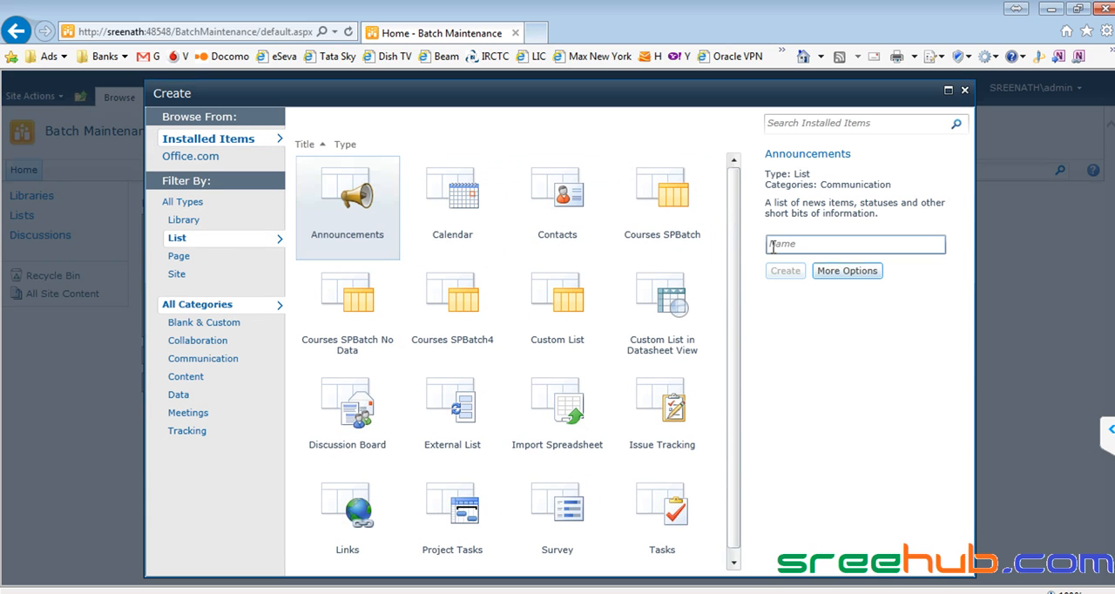
type("AnnounceIT")
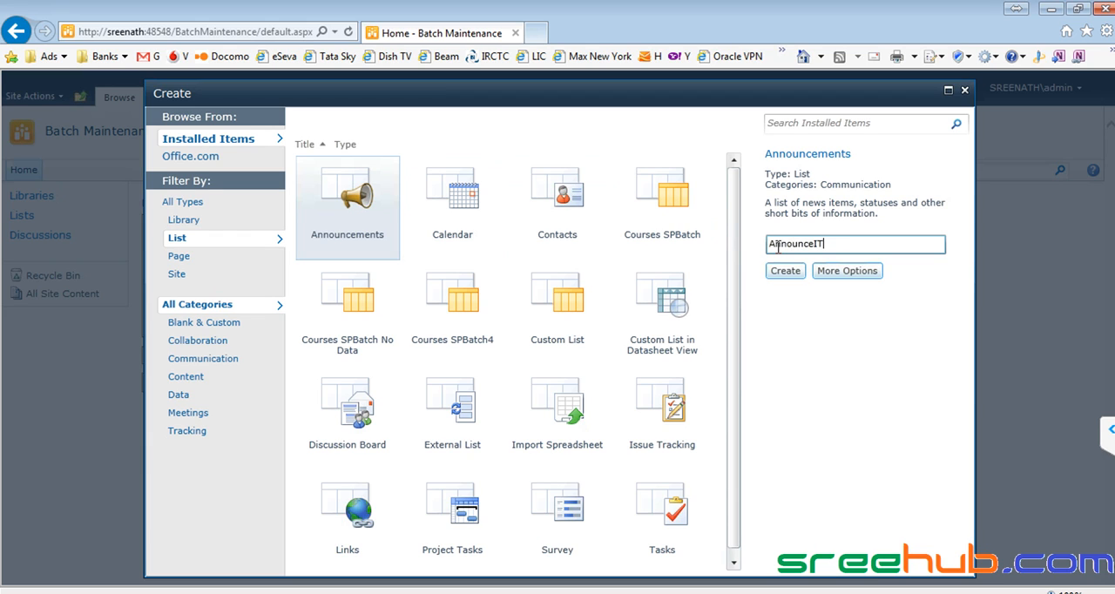
left_click(786, 271)
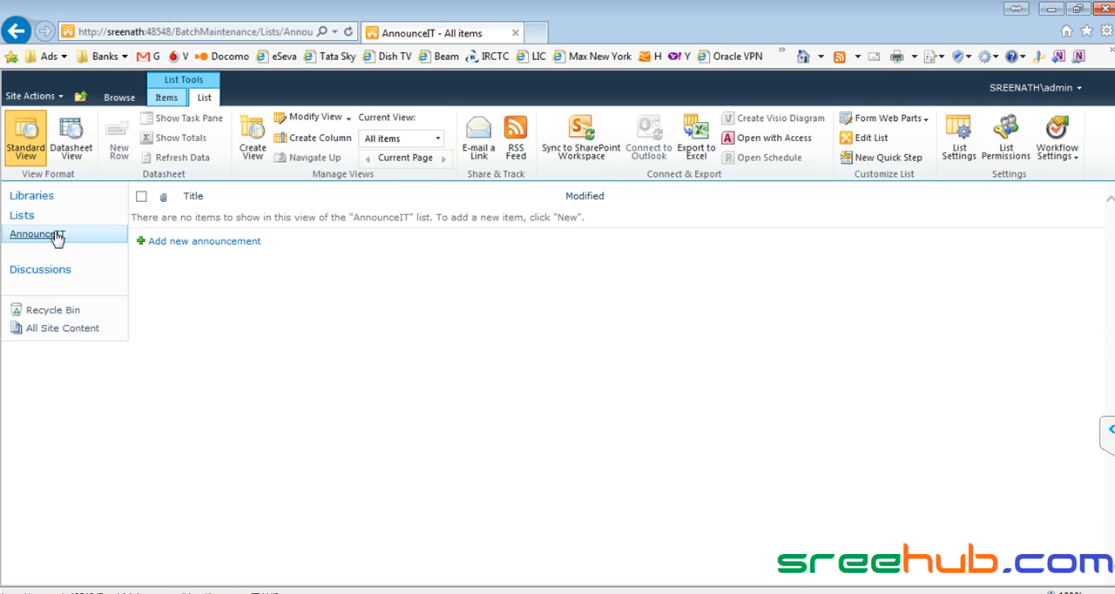
- Add the AnnounceIT web part to the Right zone of the Batch Maintenance home page, finish editing, and reload the page
left_click(119, 97)
left_click(142, 139)
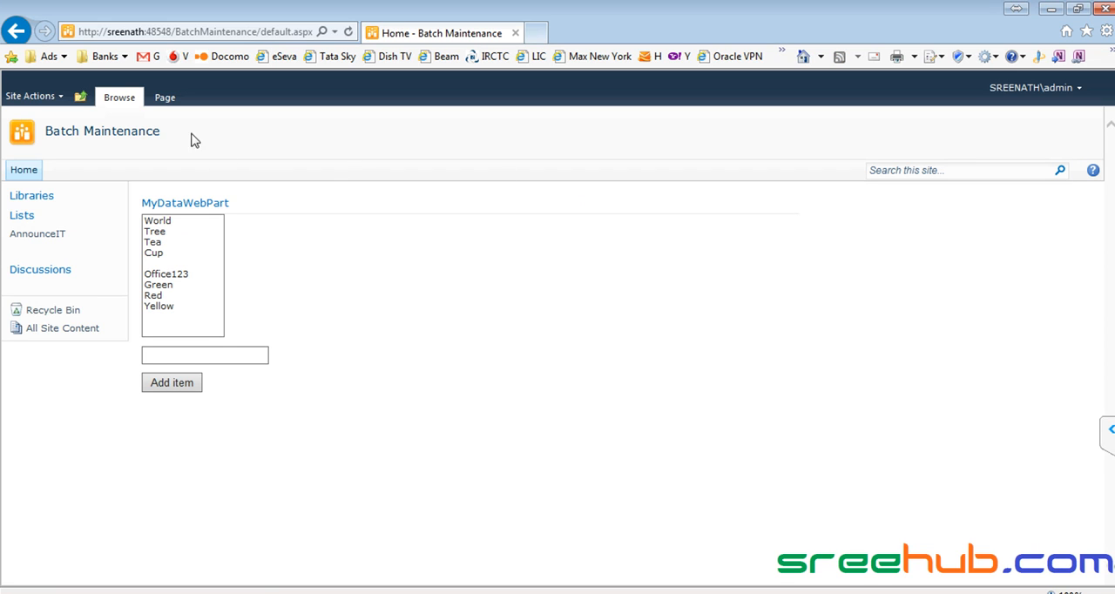
left_click(36, 98)
left_click(53, 118)
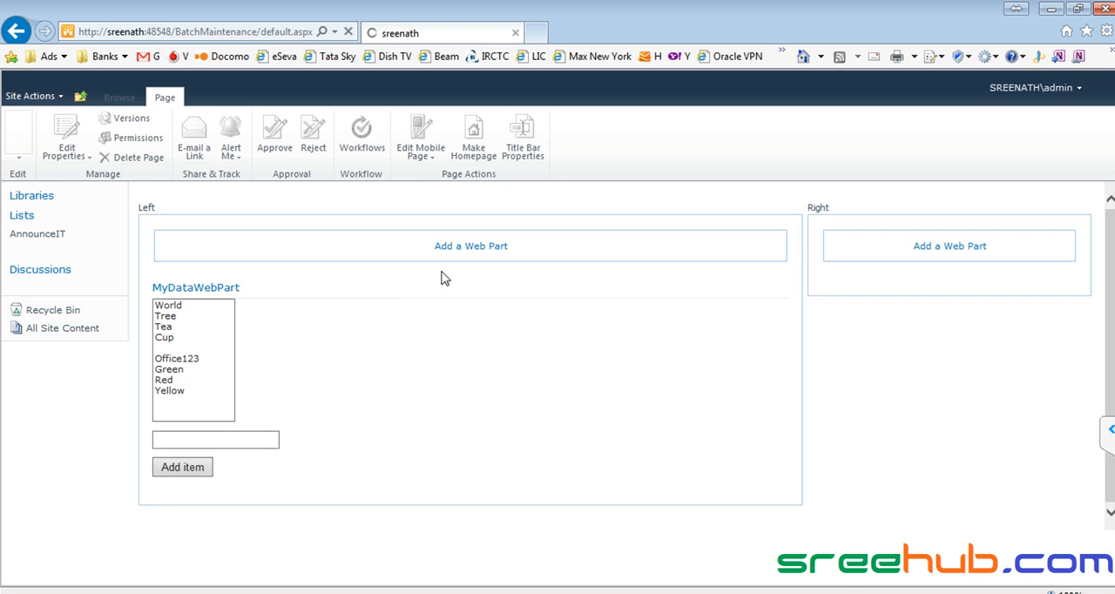
left_click(917, 252)
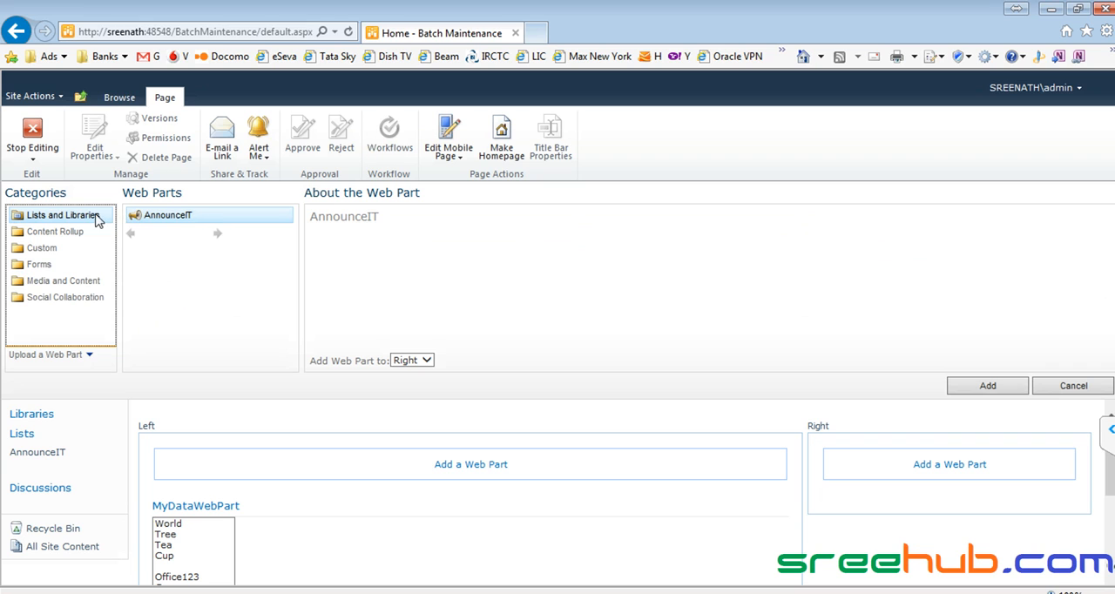
left_click(170, 218)
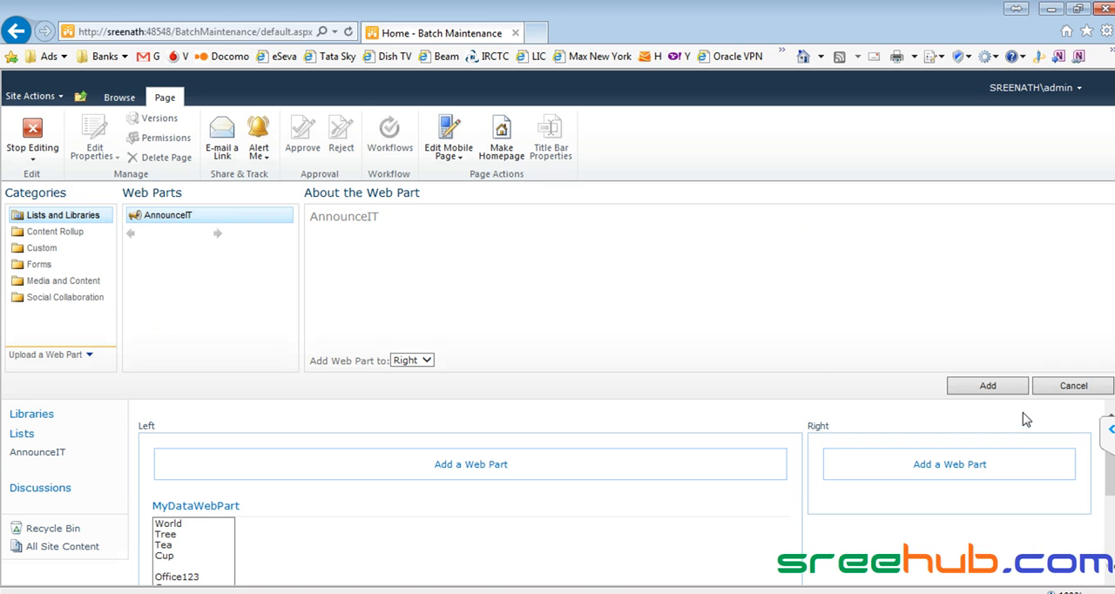
left_click(987, 389)
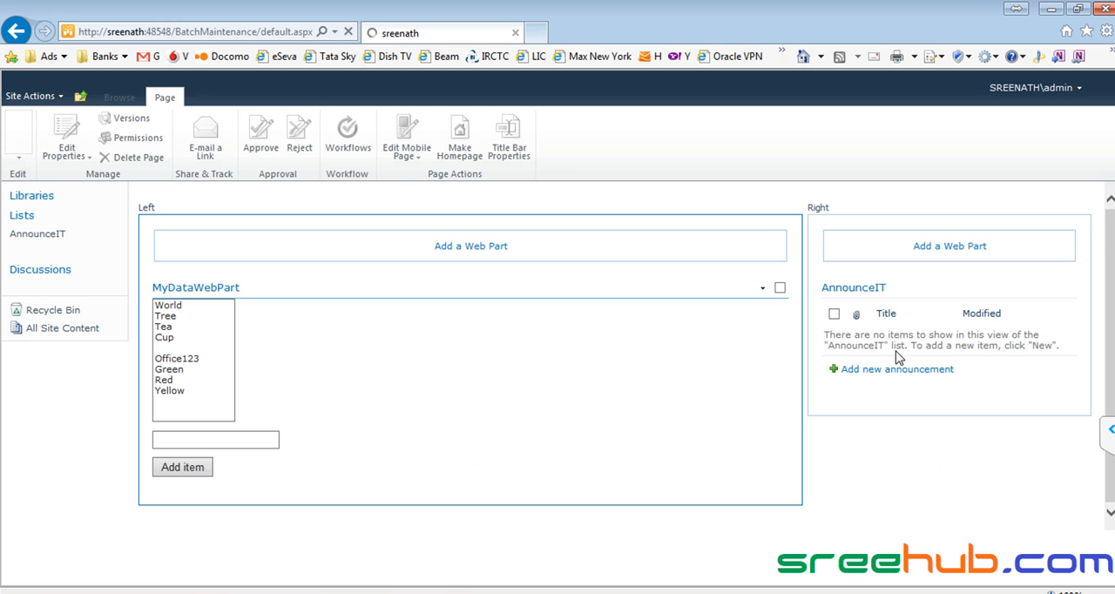
left_click(39, 133)
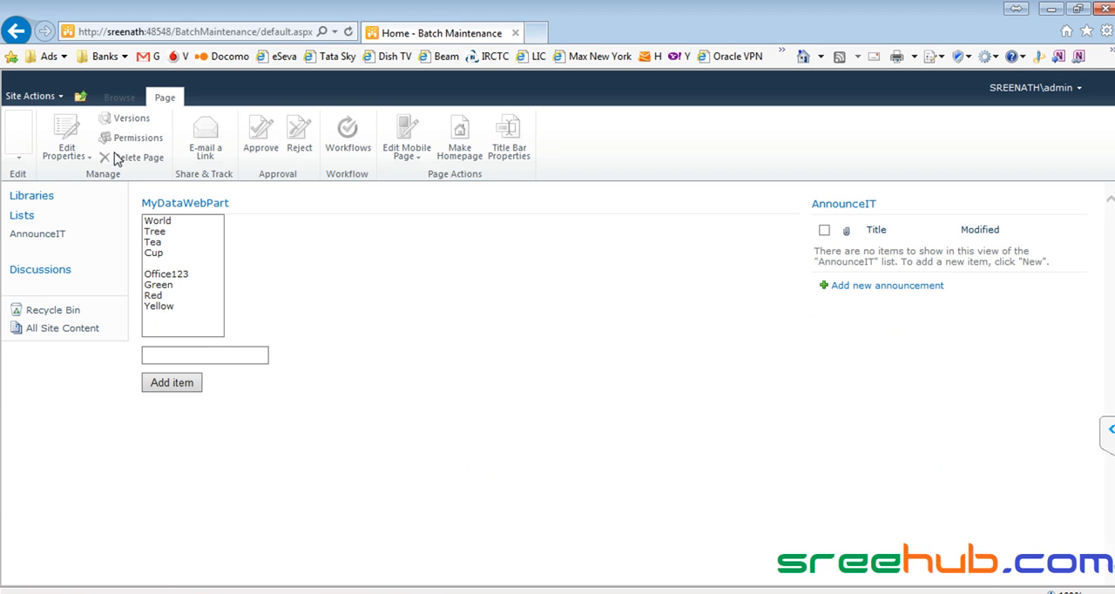
left_click(120, 97)
left_click(94, 131)
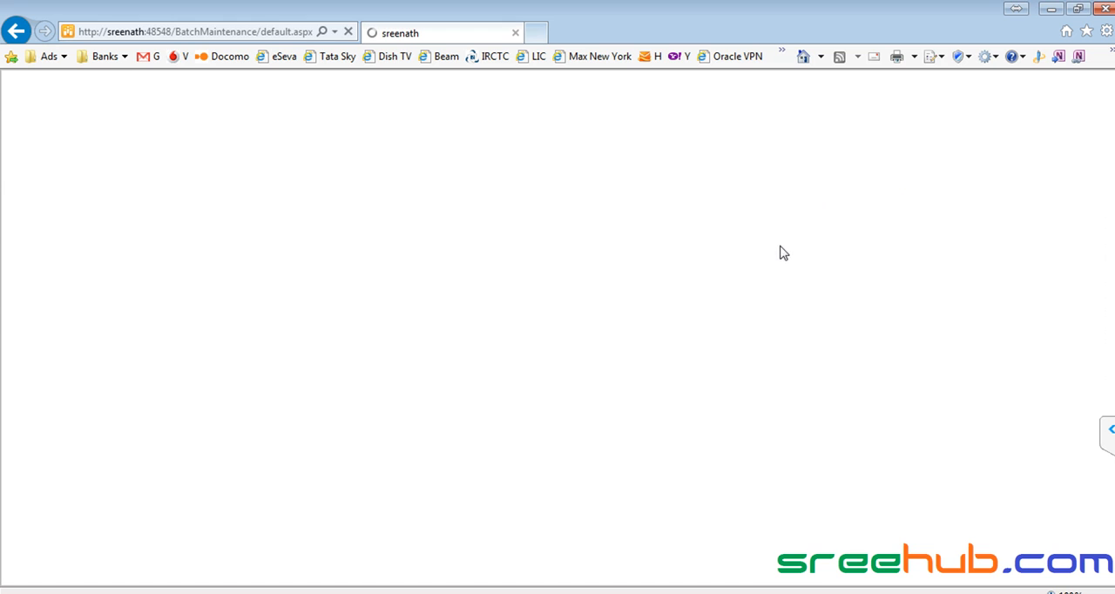
- Save an AnnounceIT announcement with "We are going to start a new Java batch" as title and body, and open Batch Maintenance in Chrome
left_click(904, 285)
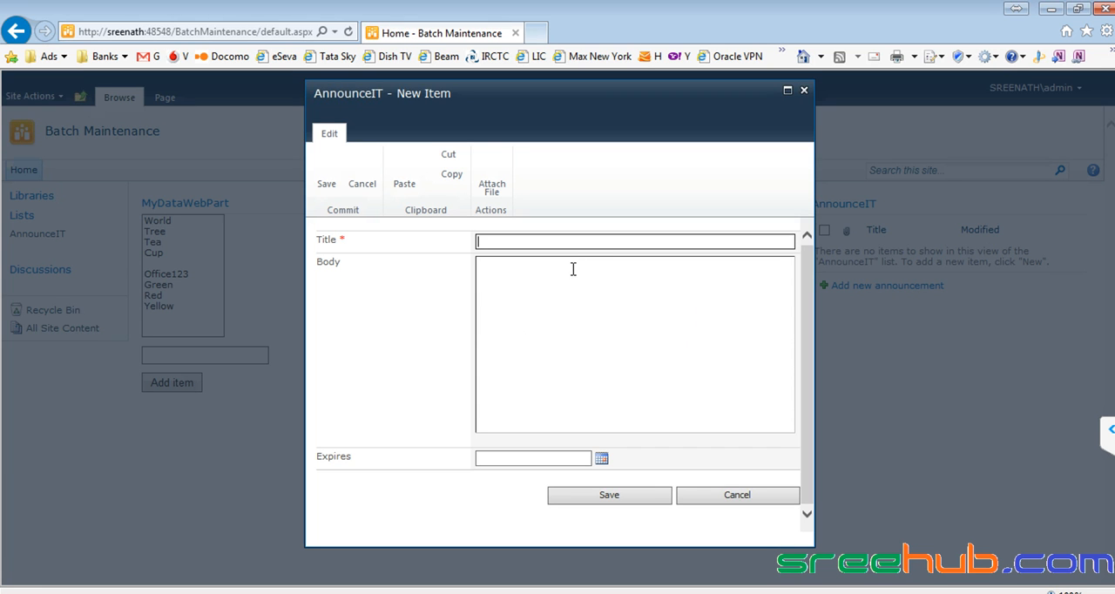
key("ctrl+v")
left_click(533, 246)
key("ctrl+v")
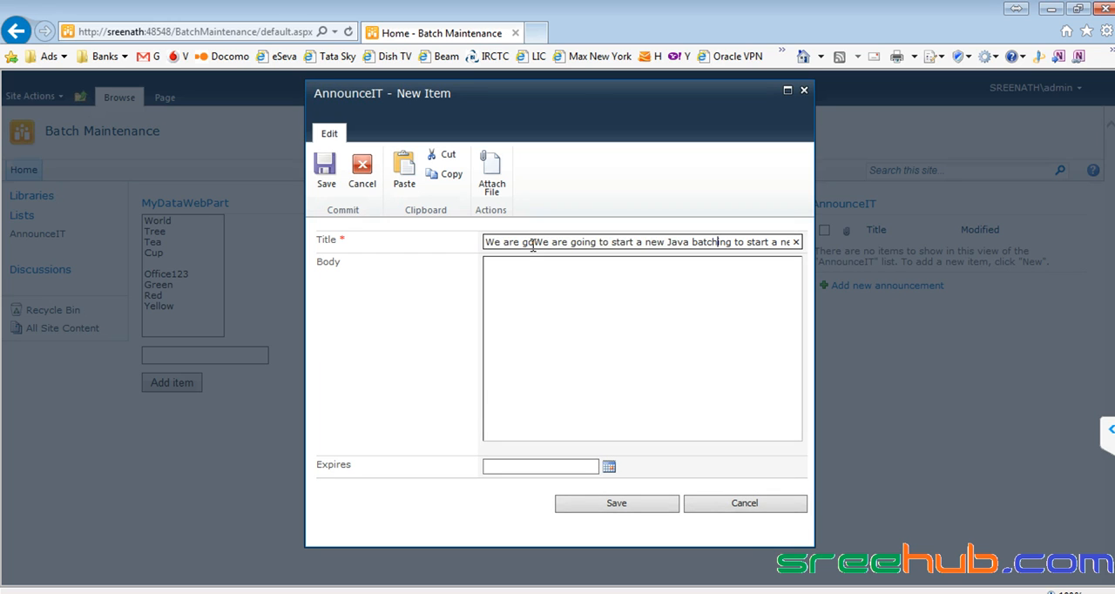
key("ctrl+a")
key("ctrl+v")
left_click(533, 285)
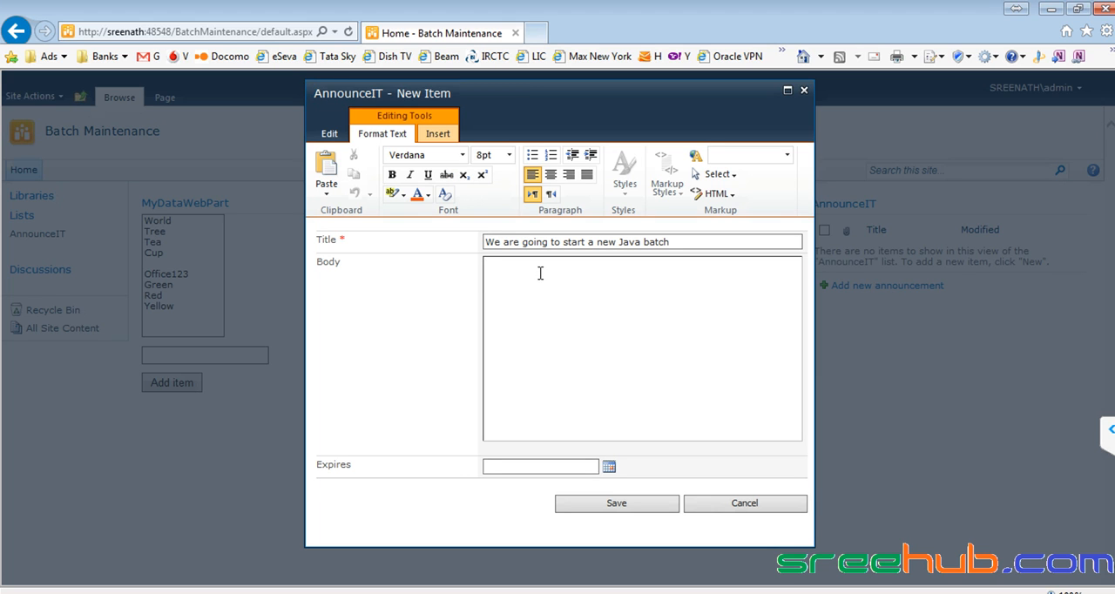
key("ctrl+v")
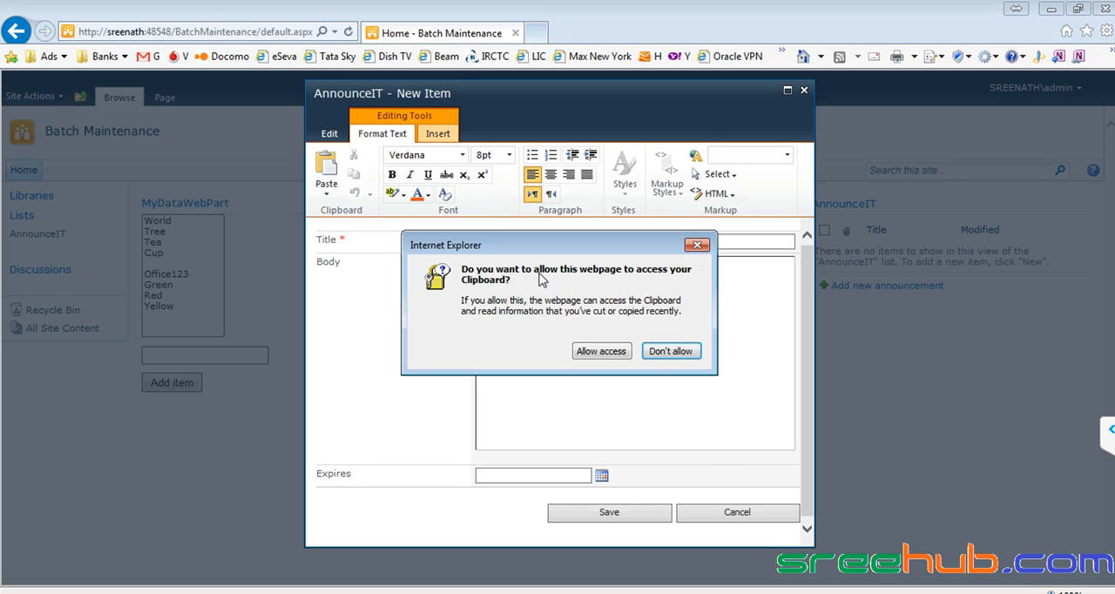
left_click(603, 351)
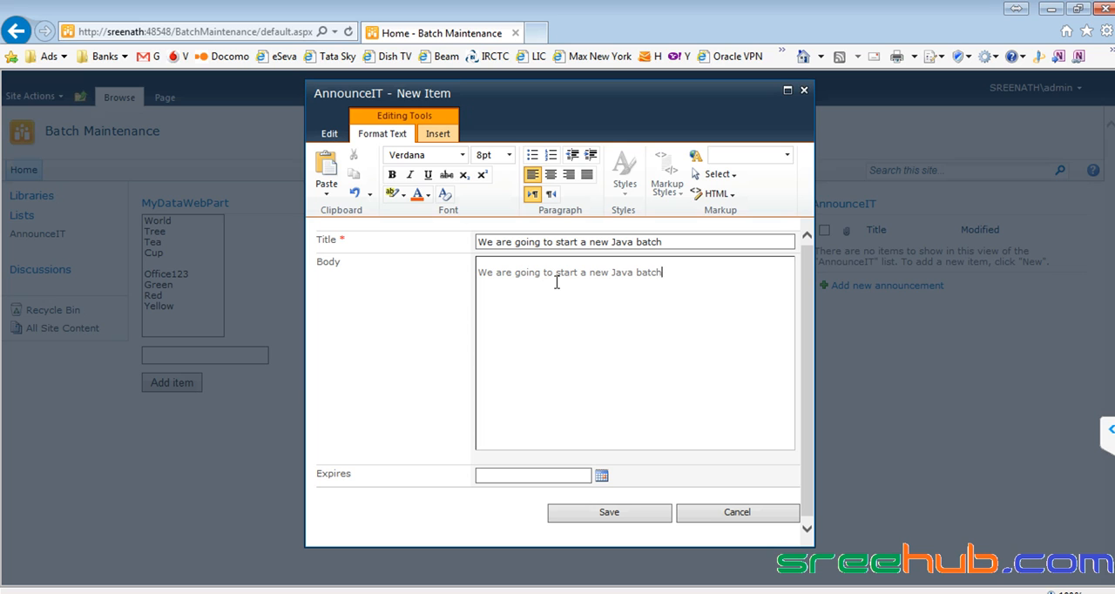
left_click(609, 513)
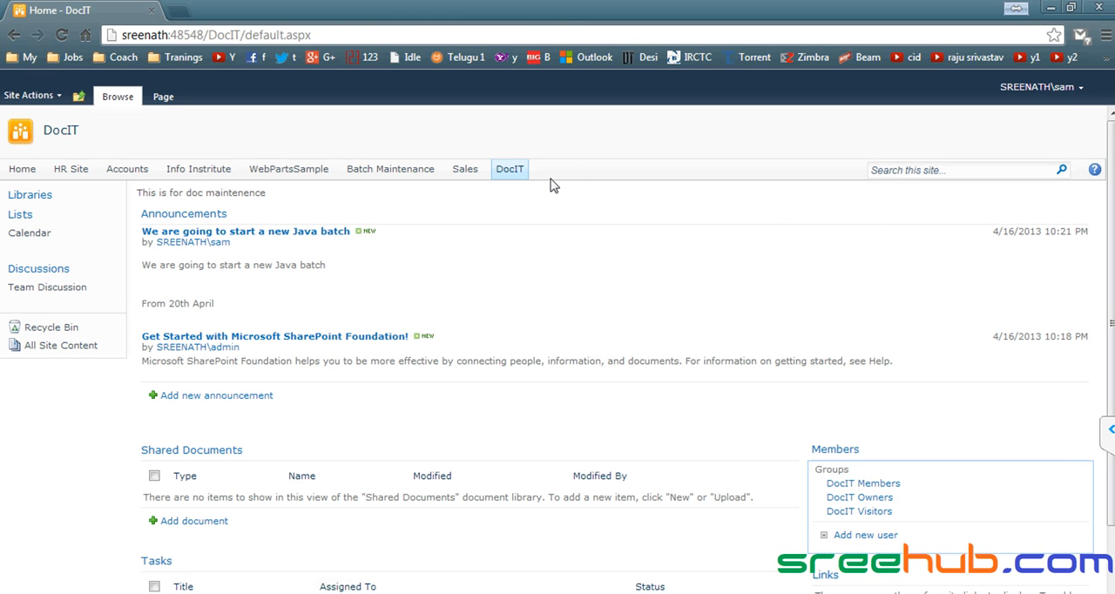
left_click(390, 172)
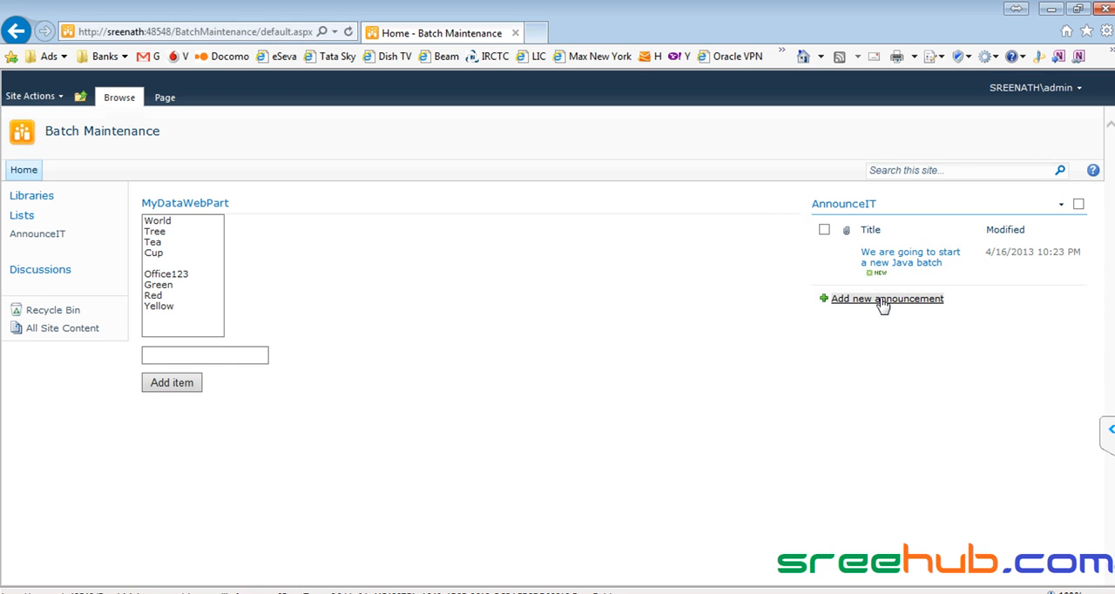
- Switch to Internet Explorer and save an AnnounceIT announcement titled "New 2", body "We are going to start a new Sharepoint", expiring 4/17/2013
left_click(881, 299)
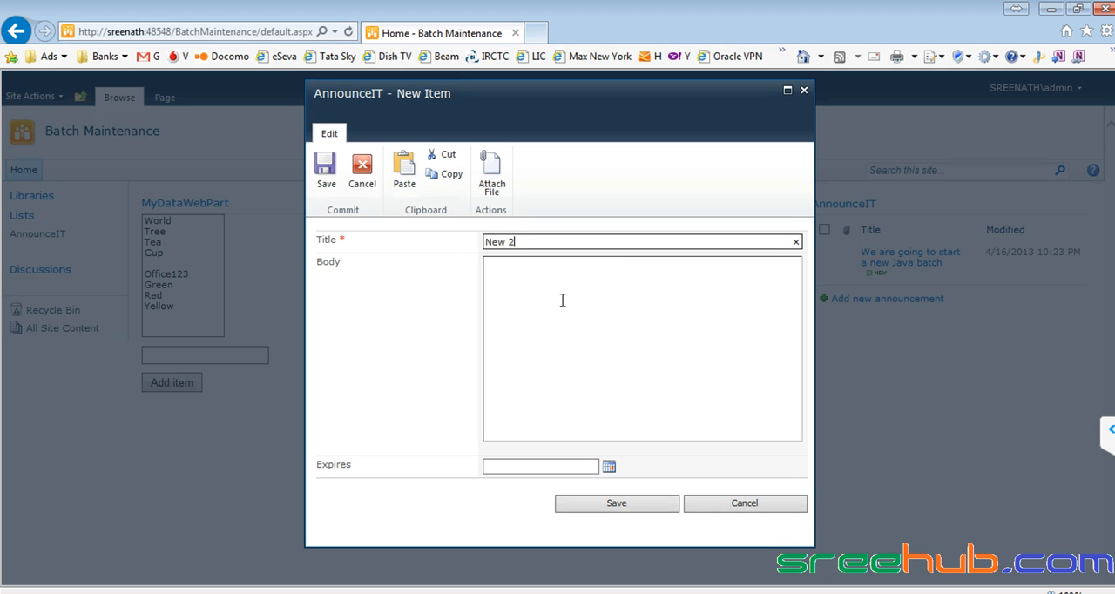
left_click(563, 300)
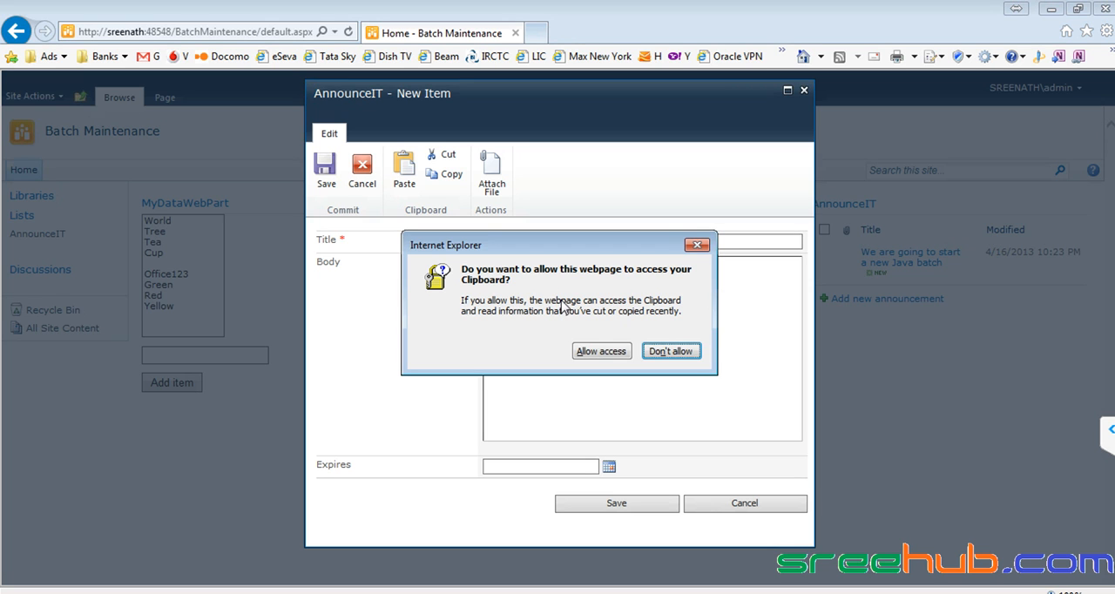
left_click(593, 349)
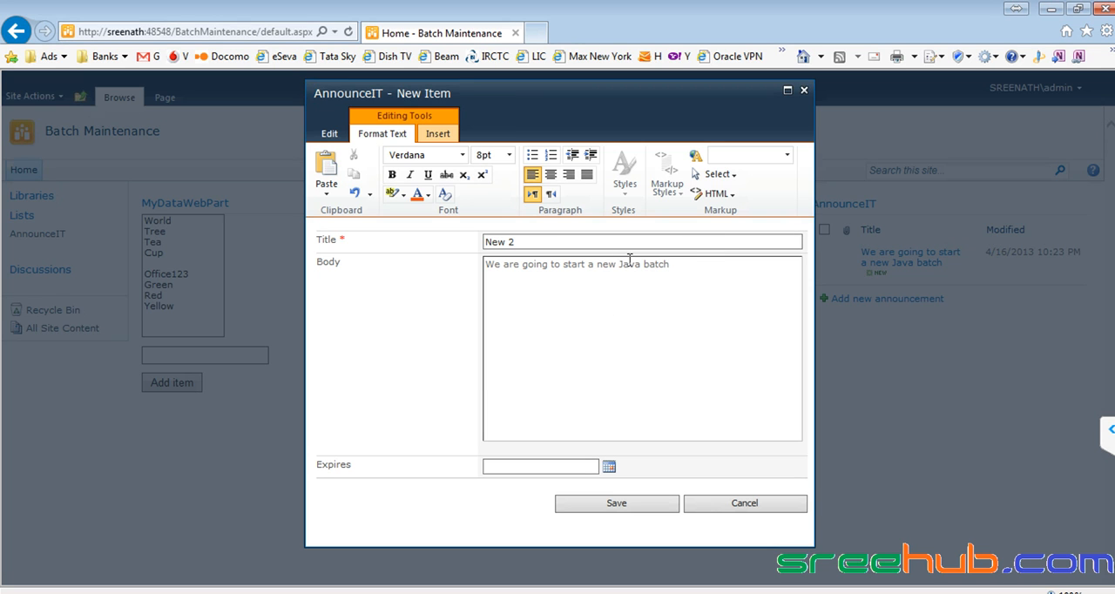
left_click_drag(621, 264, 643, 263)
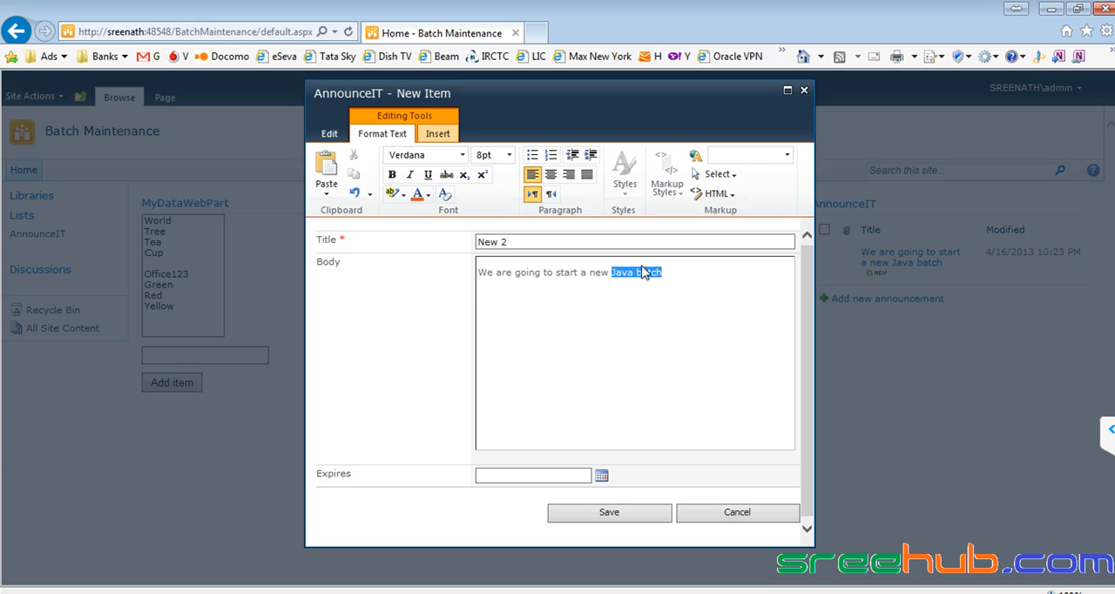
type("Sharepoin")
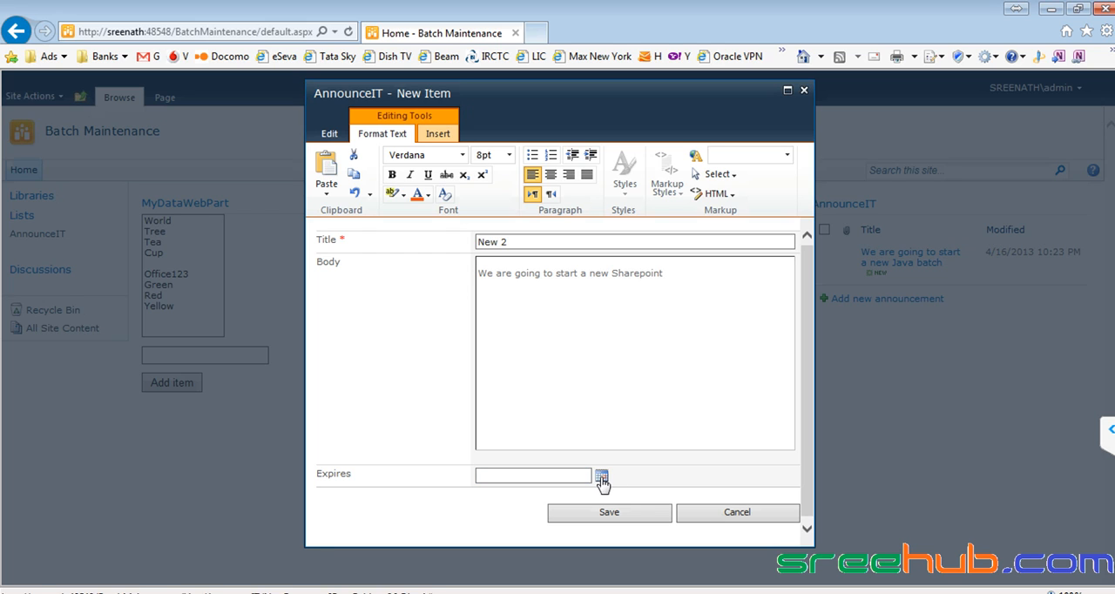
left_click(601, 476)
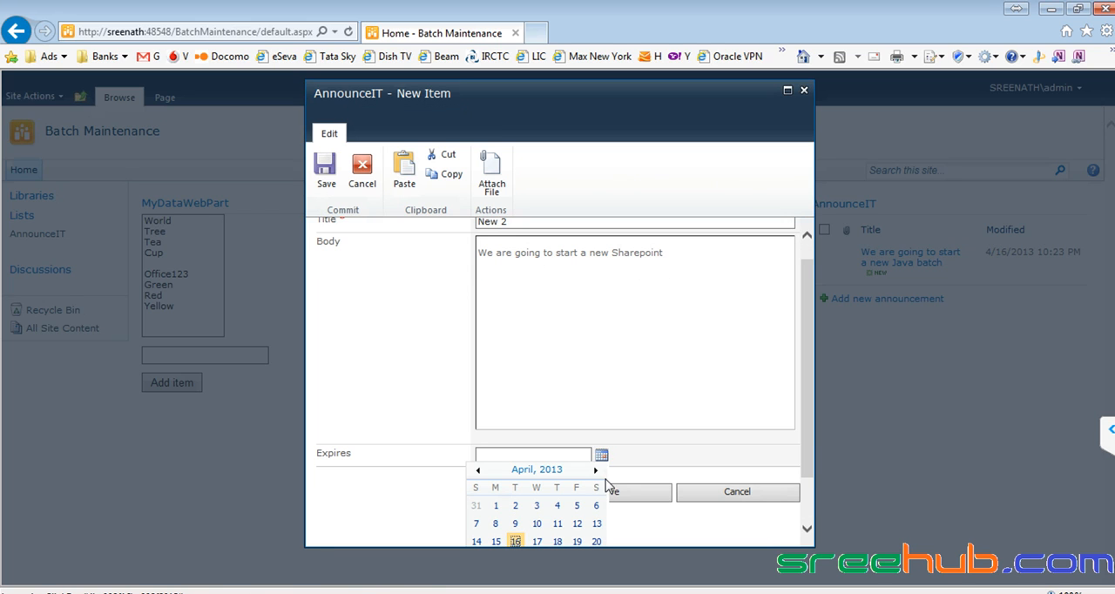
left_click(538, 541)
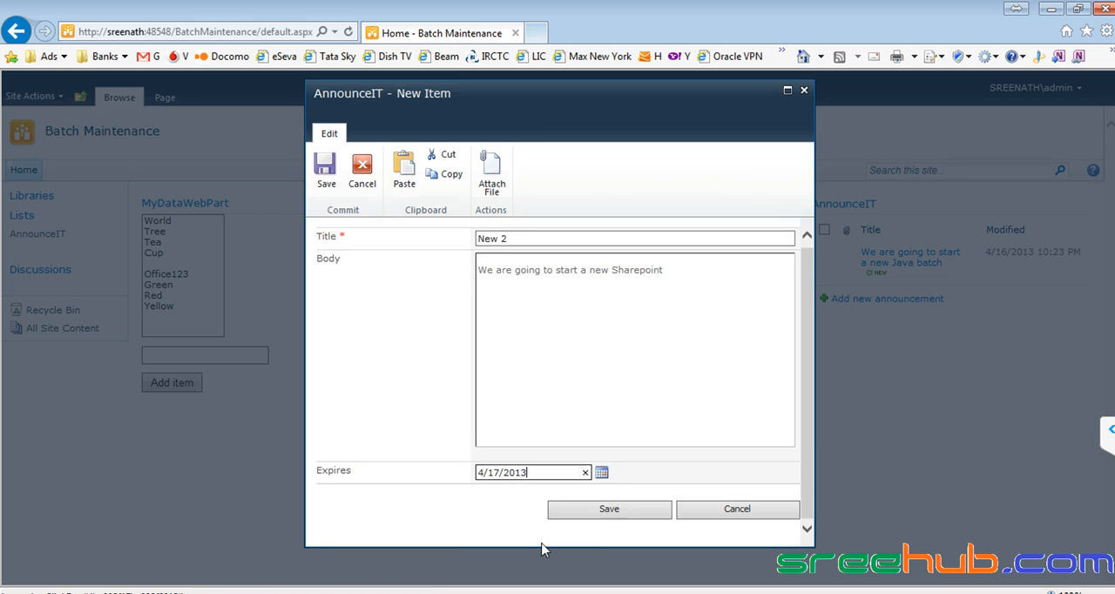
left_click(587, 505)
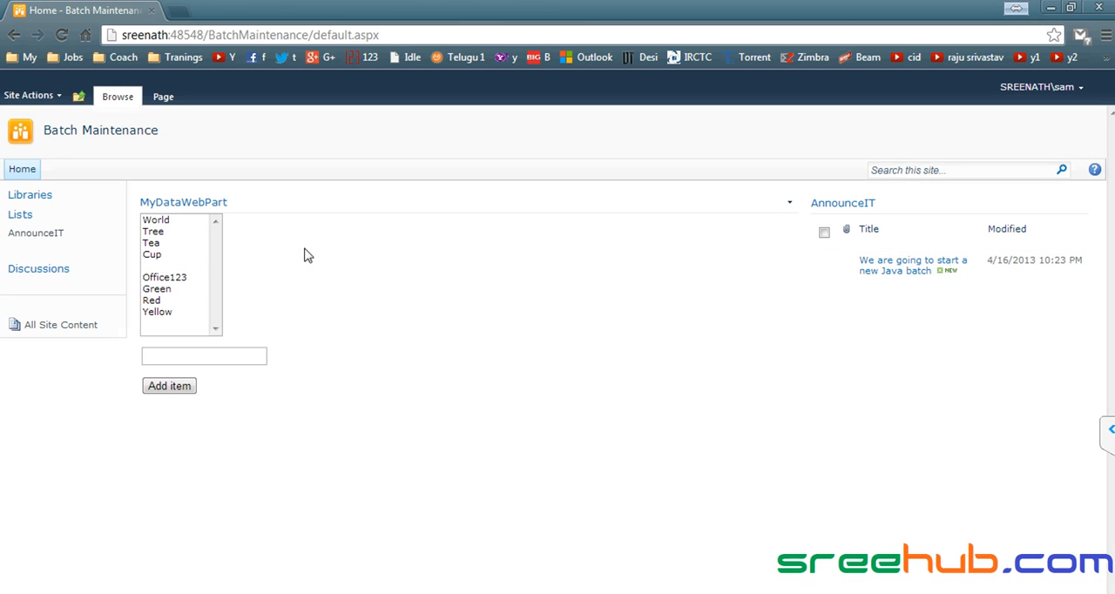
- Switch to Chrome, reload the Batch Maintenance home page, and examine the list commands available for AnnounceIT
left_click(92, 132)
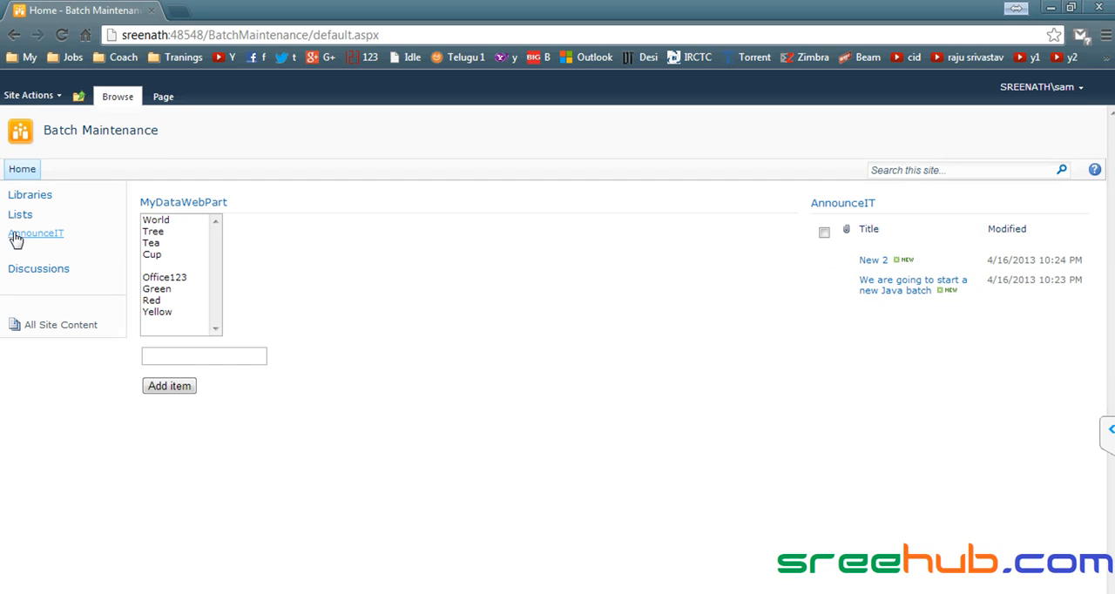
left_click(64, 237)
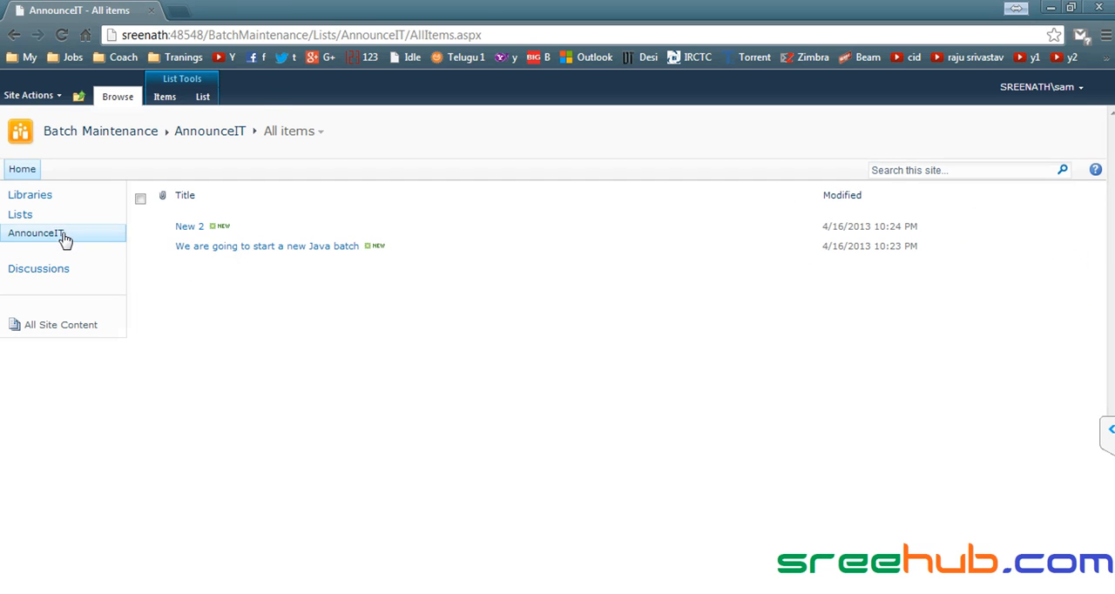
left_click(202, 98)
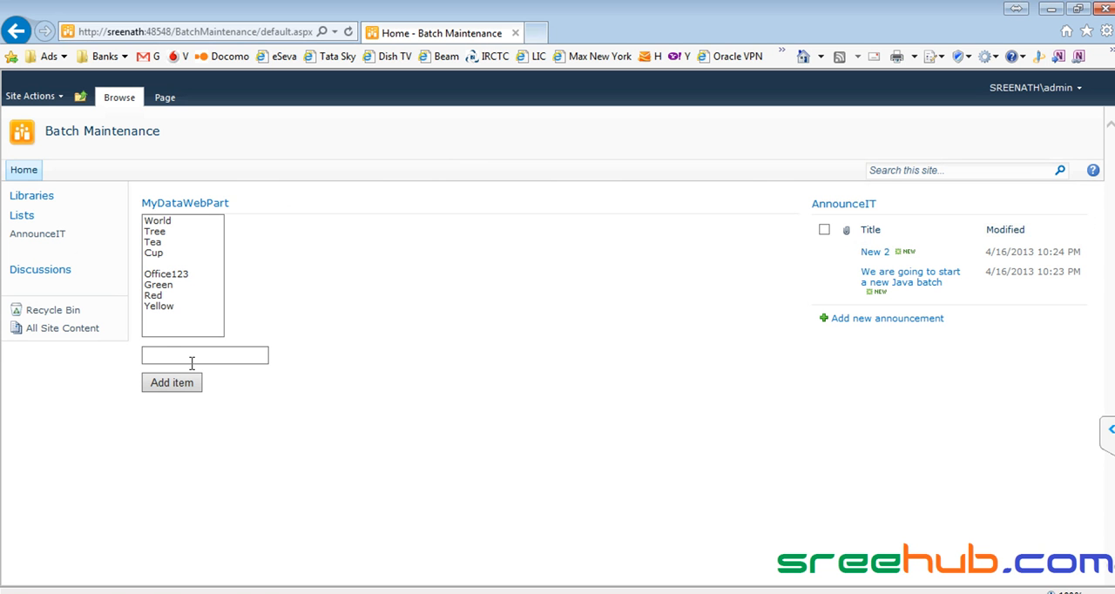
- Open AnnounceIT's list commands as the administrator in Internet Explorer and compare them with the member's in Chrome
left_click(42, 235)
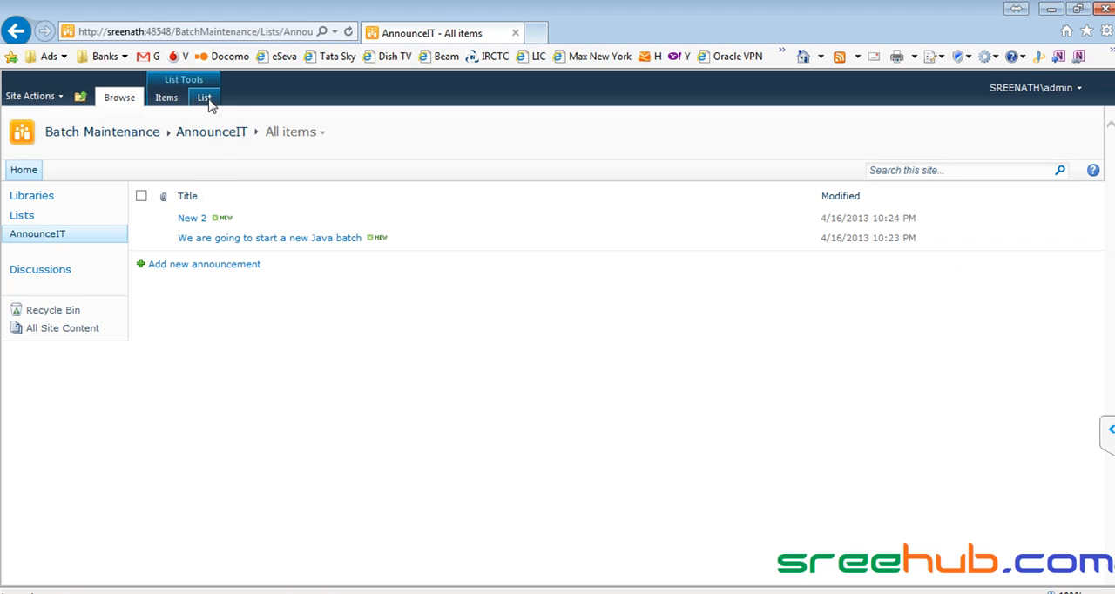
left_click(205, 98)
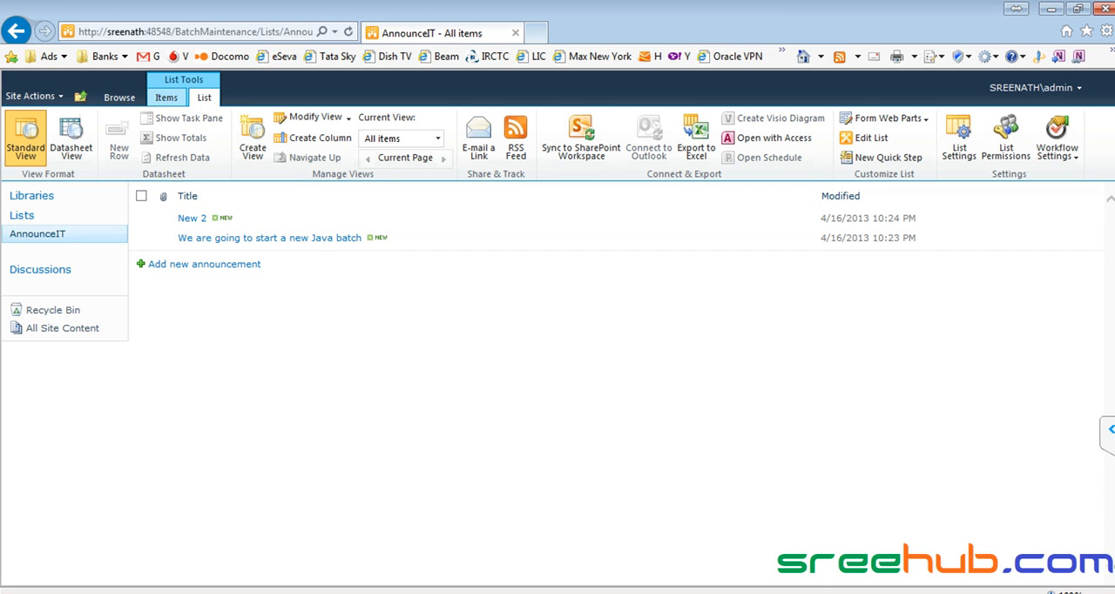
key("alt+Tab")
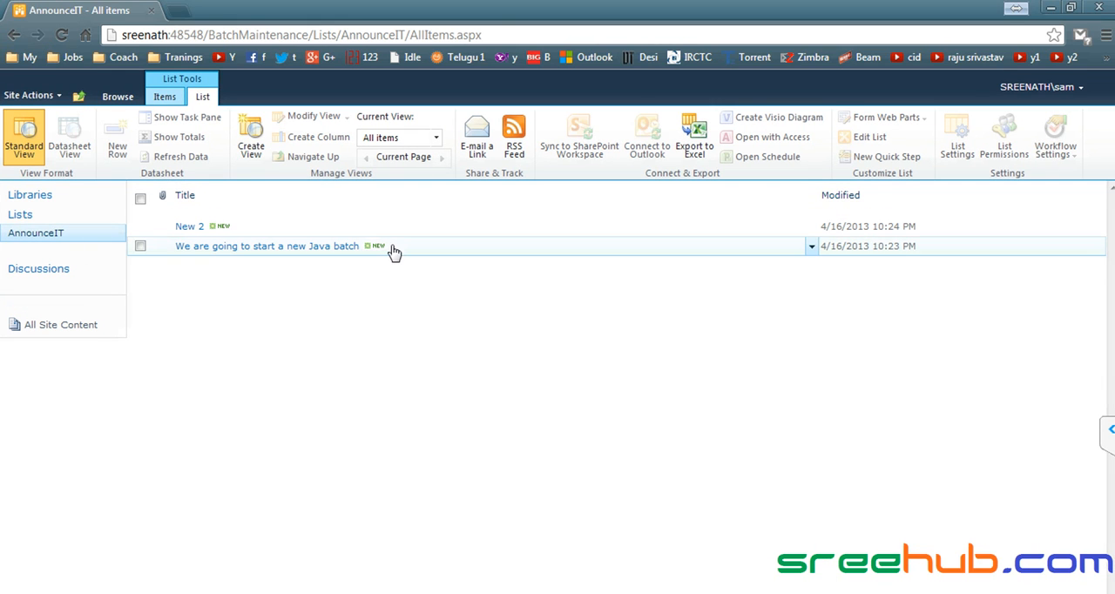
- Go to the CorpITCollection home page as the administrator in Internet Explorer and as the member in Chrome
left_click(164, 97)
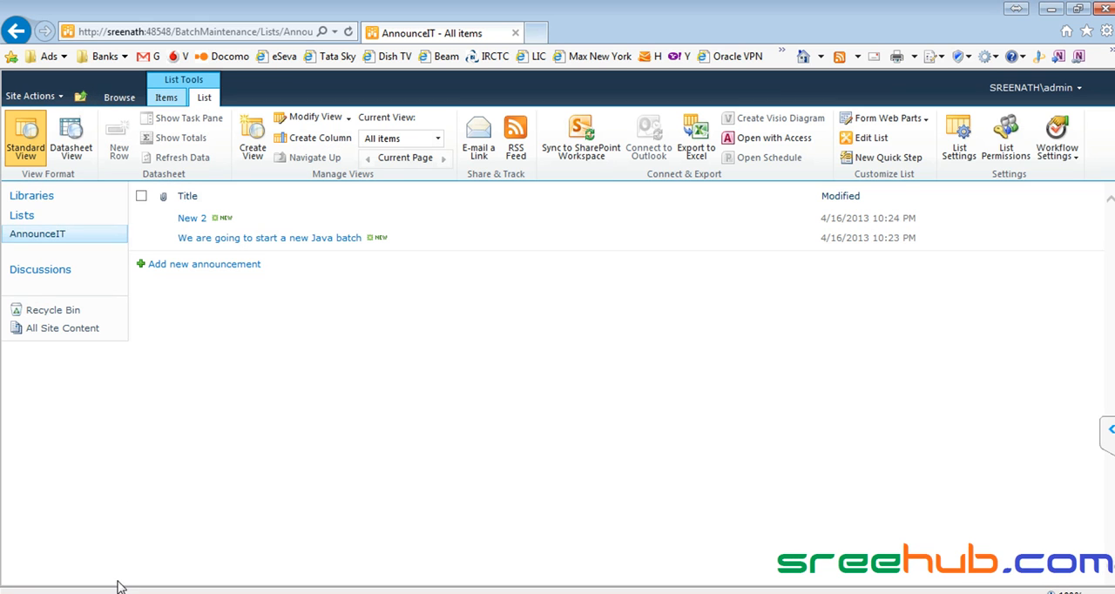
left_click(120, 99)
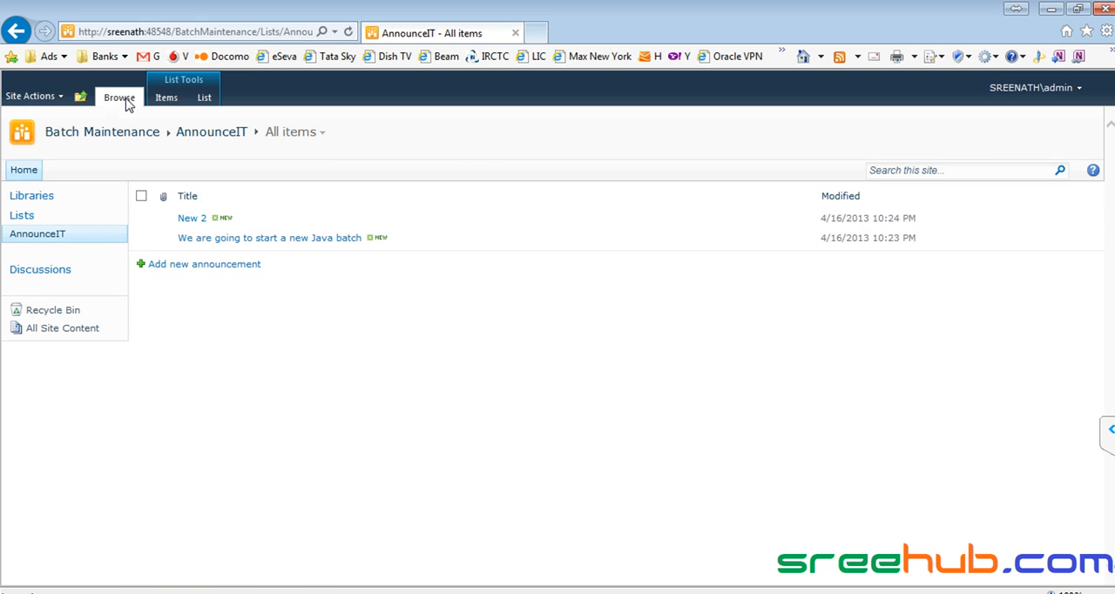
left_click(80, 96)
left_click(114, 142)
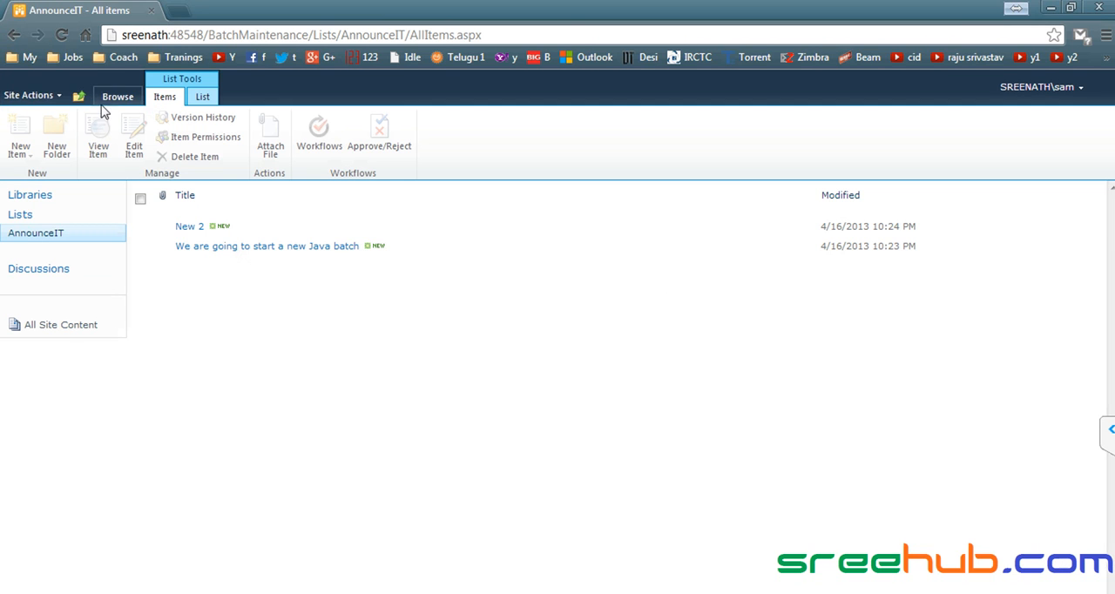
left_click(116, 98)
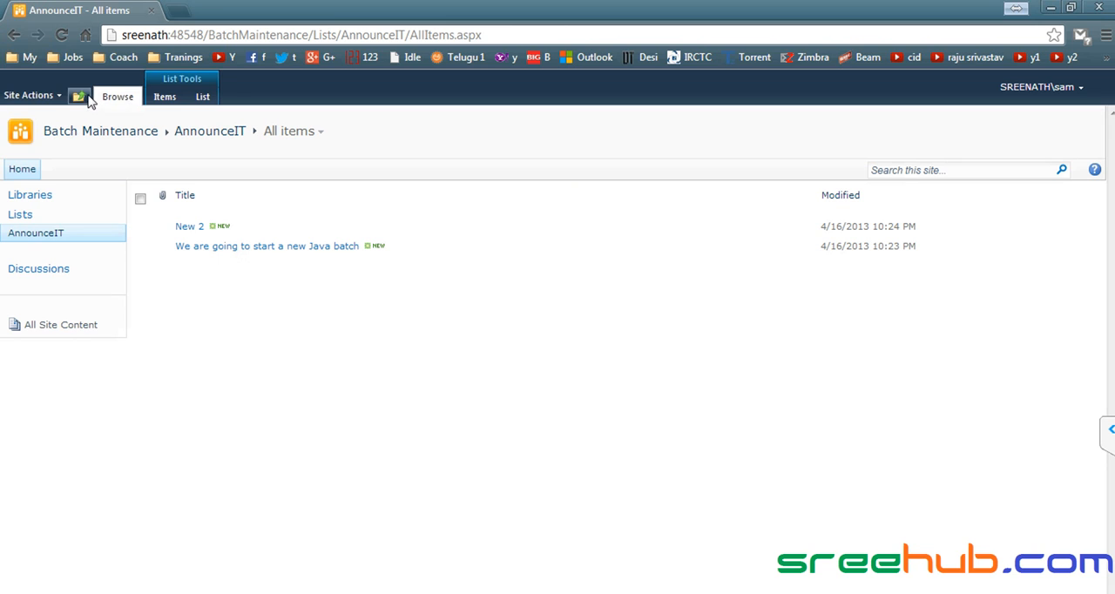
left_click(79, 97)
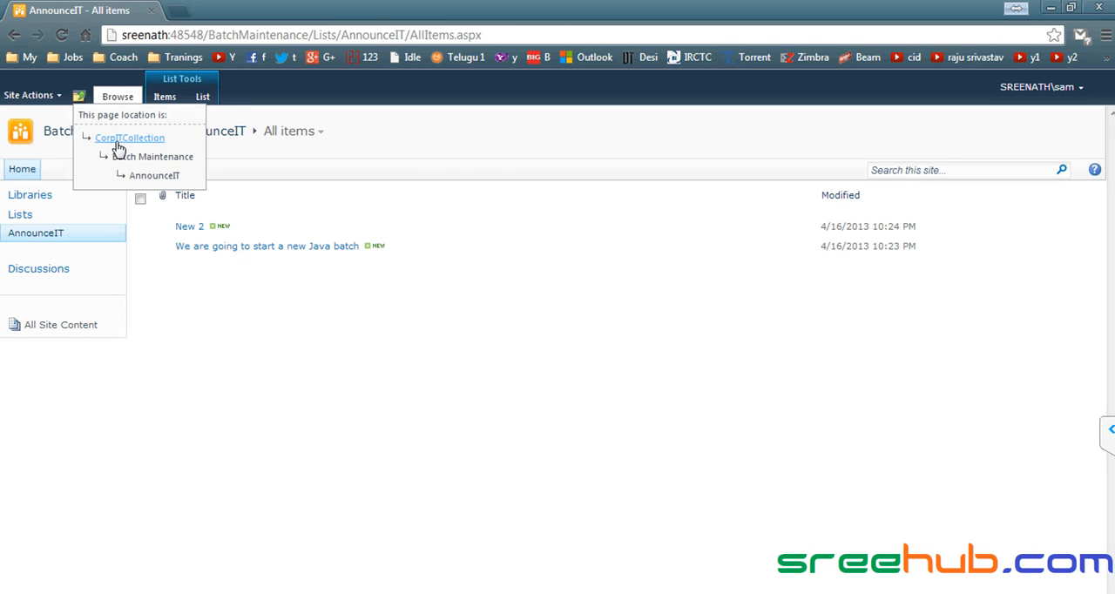
left_click(118, 139)
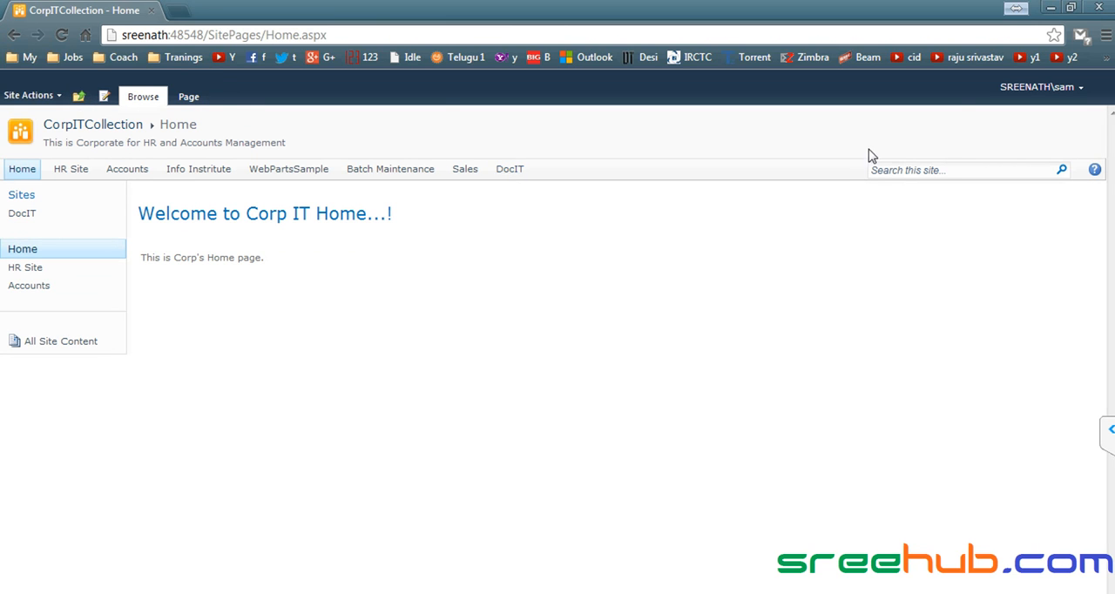
left_click(1032, 92)
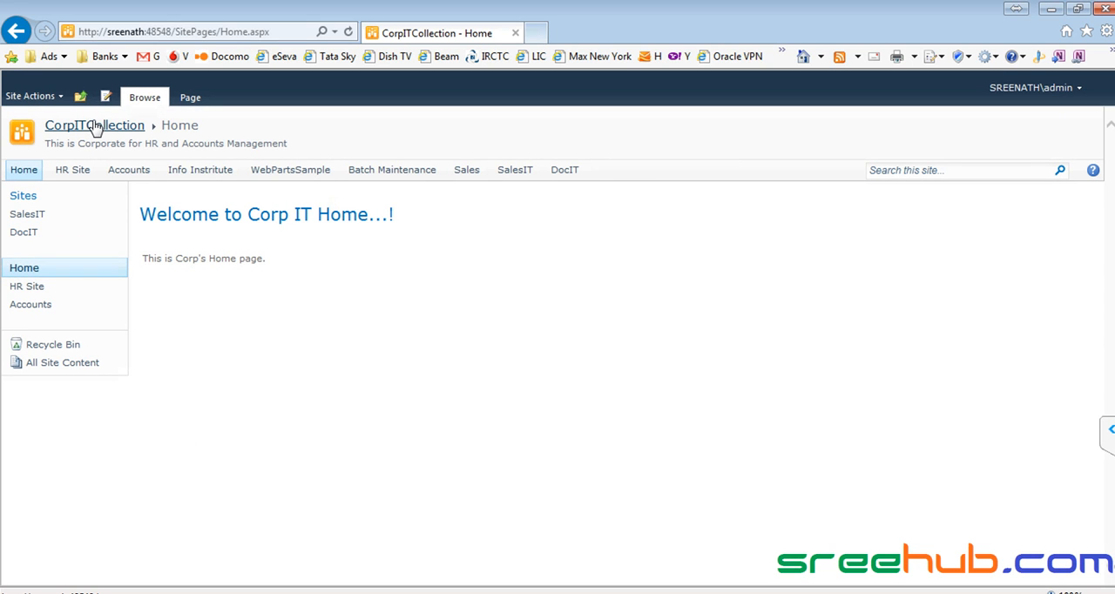
- Switch to Internet Explorer and check the member account's permission levels on the CorpITCollection site
left_click(95, 126)
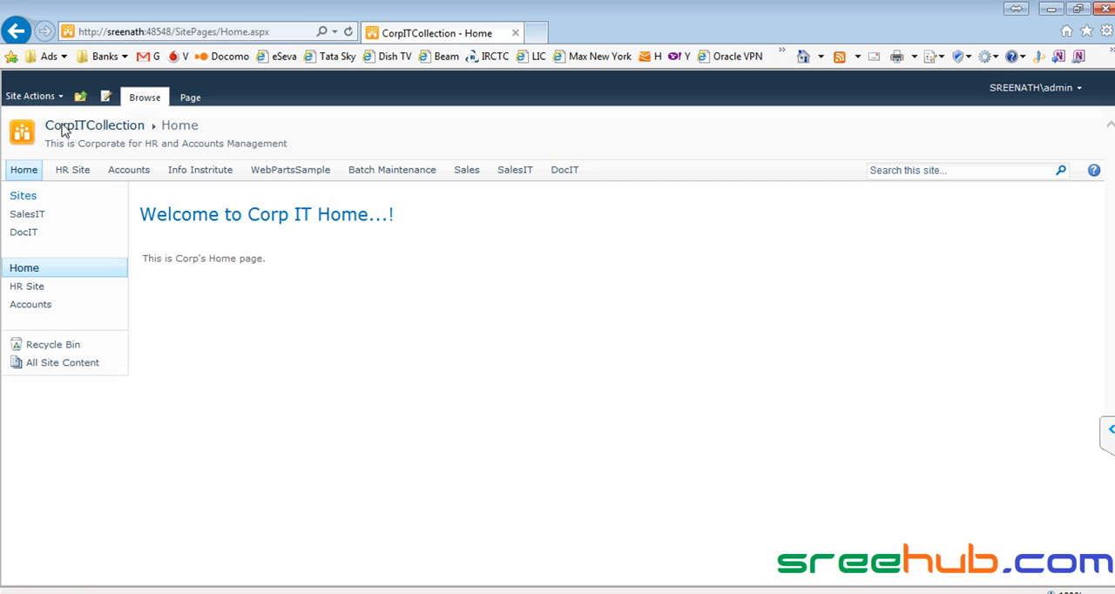
left_click(22, 98)
left_click(102, 442)
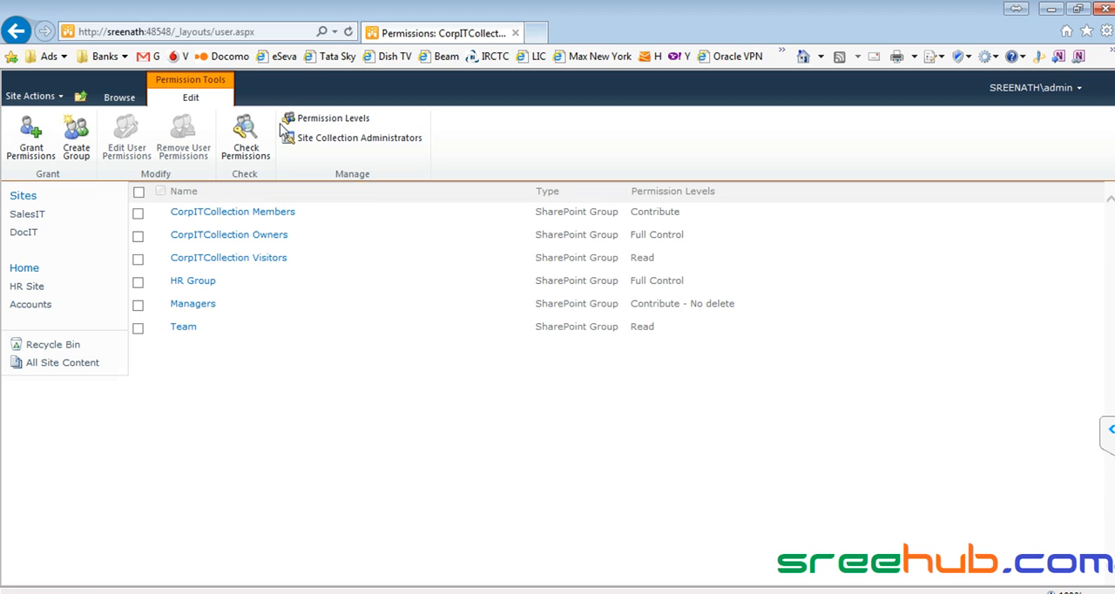
left_click(236, 153)
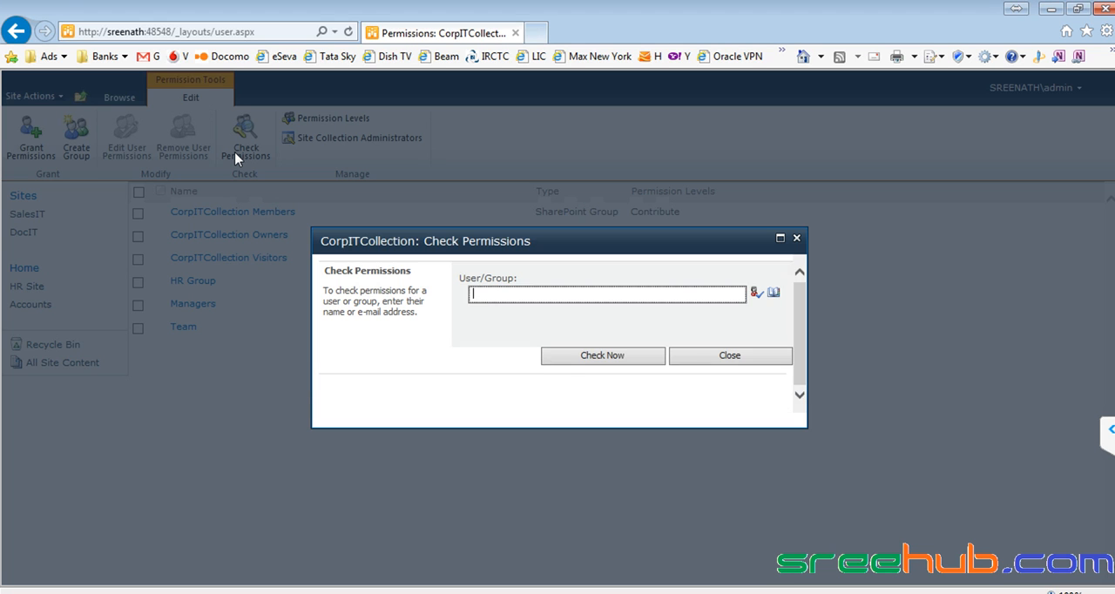
key("ctrl+k")
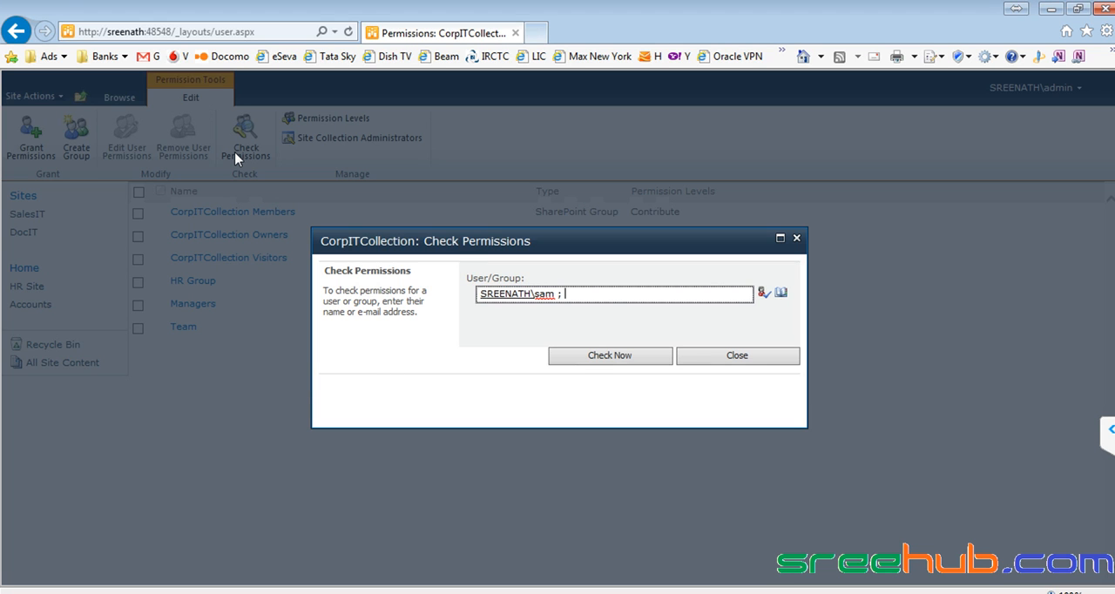
left_click(598, 359)
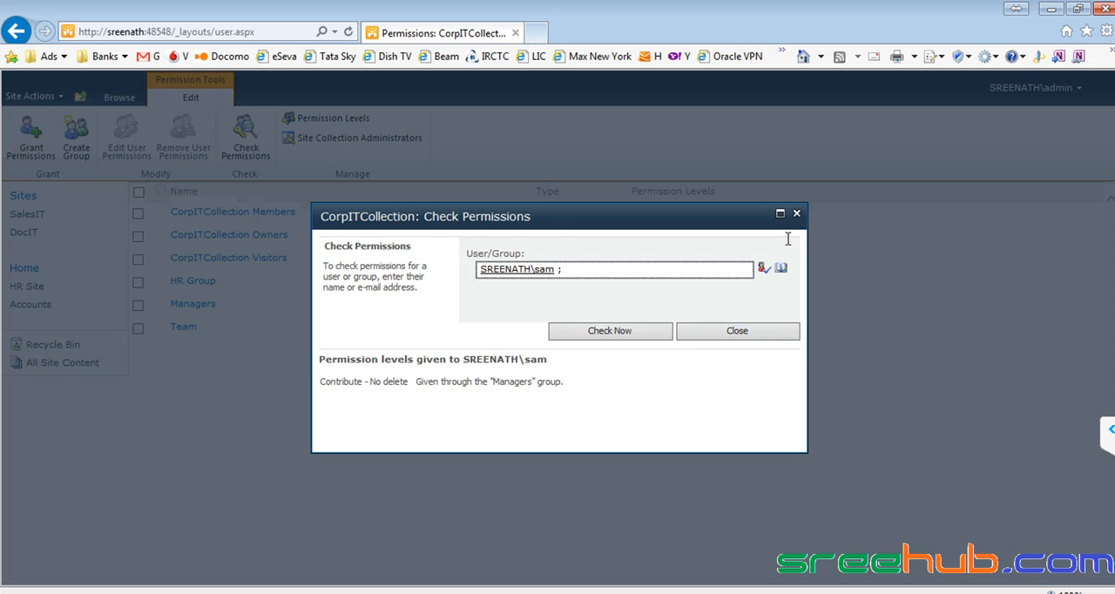
left_click(796, 213)
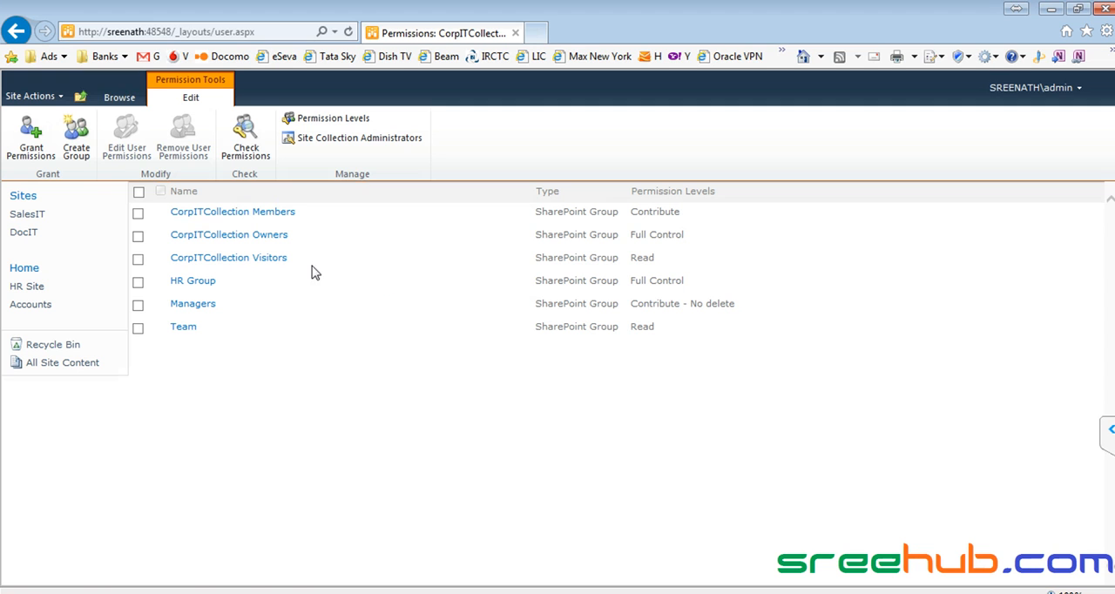
- Remove the member's account from CorpITCollection's Managers group
left_click(200, 307)
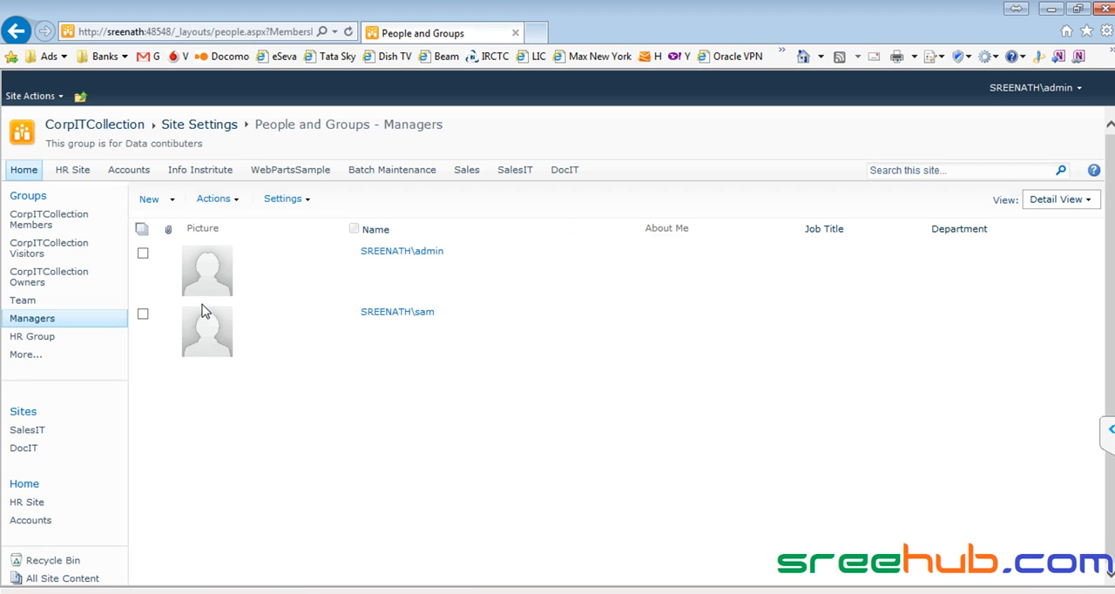
left_click(143, 315)
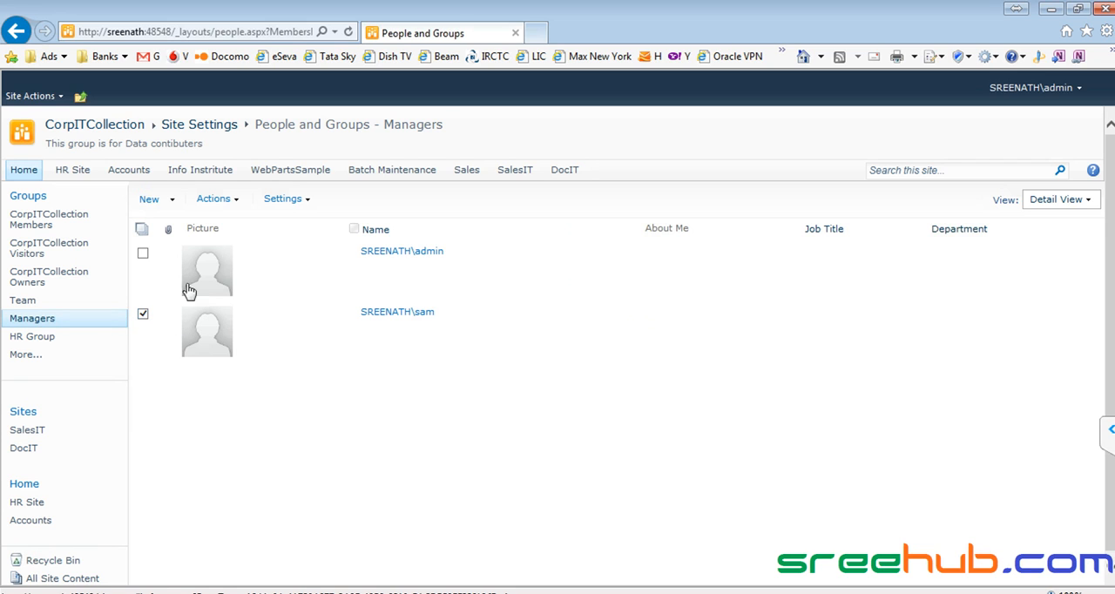
left_click(232, 205)
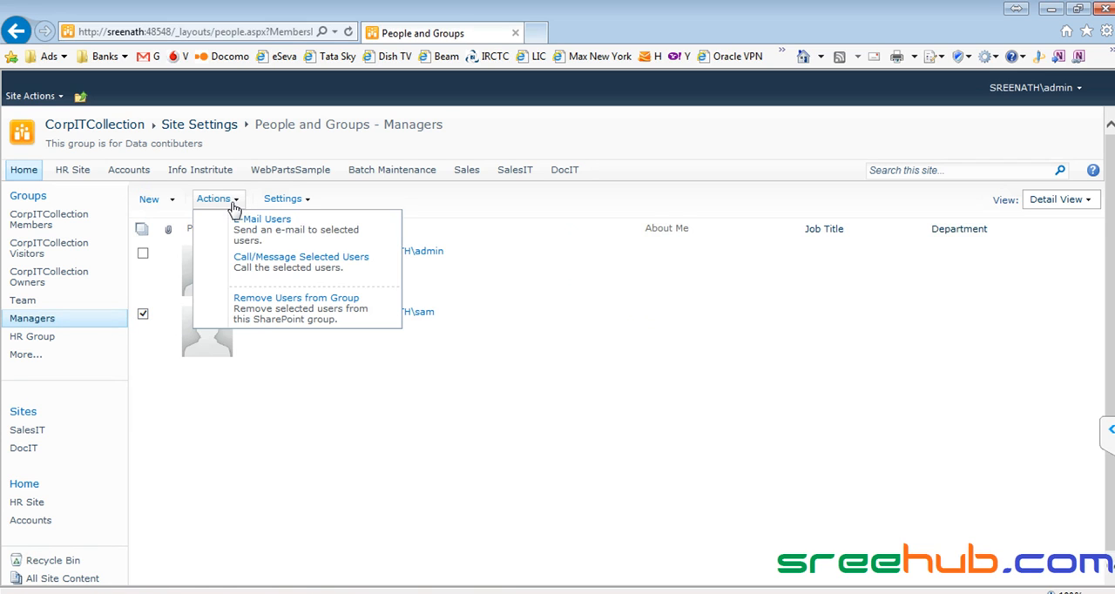
left_click(264, 312)
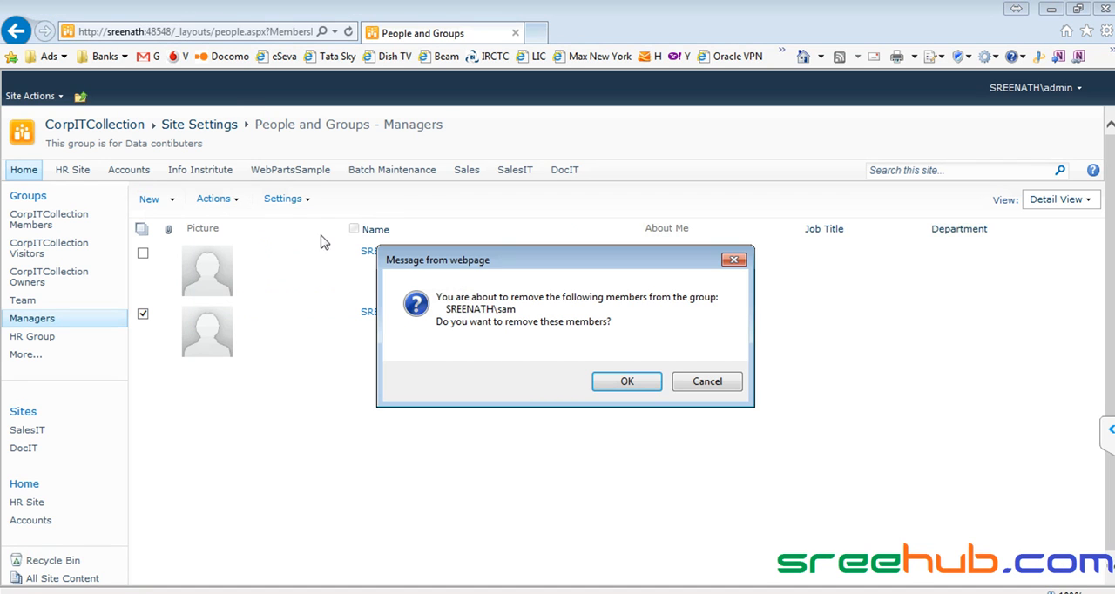
left_click(622, 382)
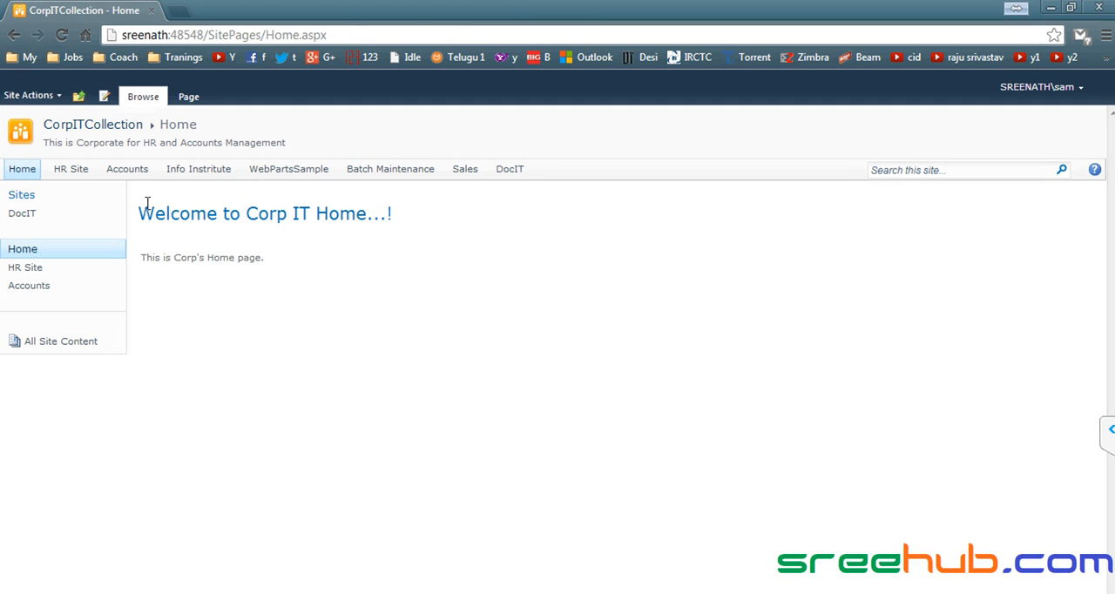
- Open the DocIT site as the member in Chrome and as the administrator in Internet Explorer
left_click(509, 171)
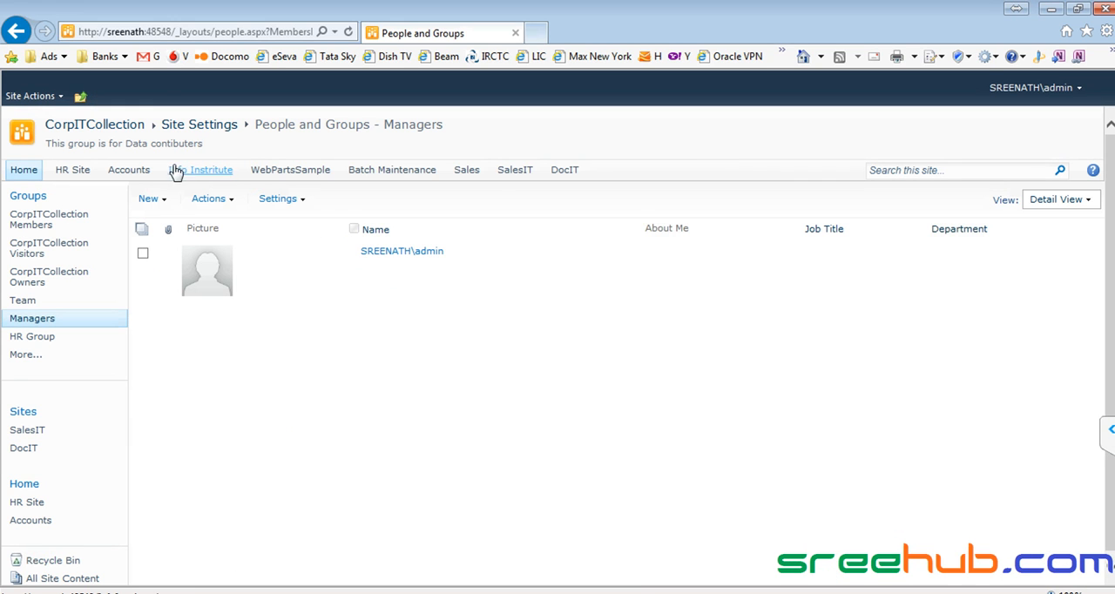
left_click(566, 172)
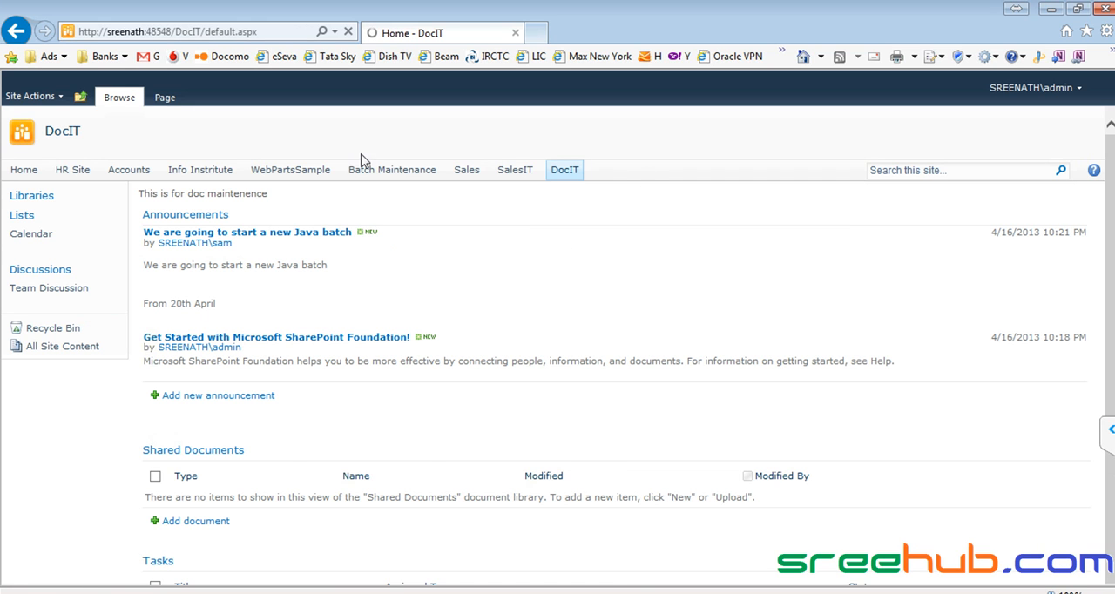
- Switch to Skype to read the group call's chat replies, and return to DocIT in Internet Explorer
left_click(406, 593)
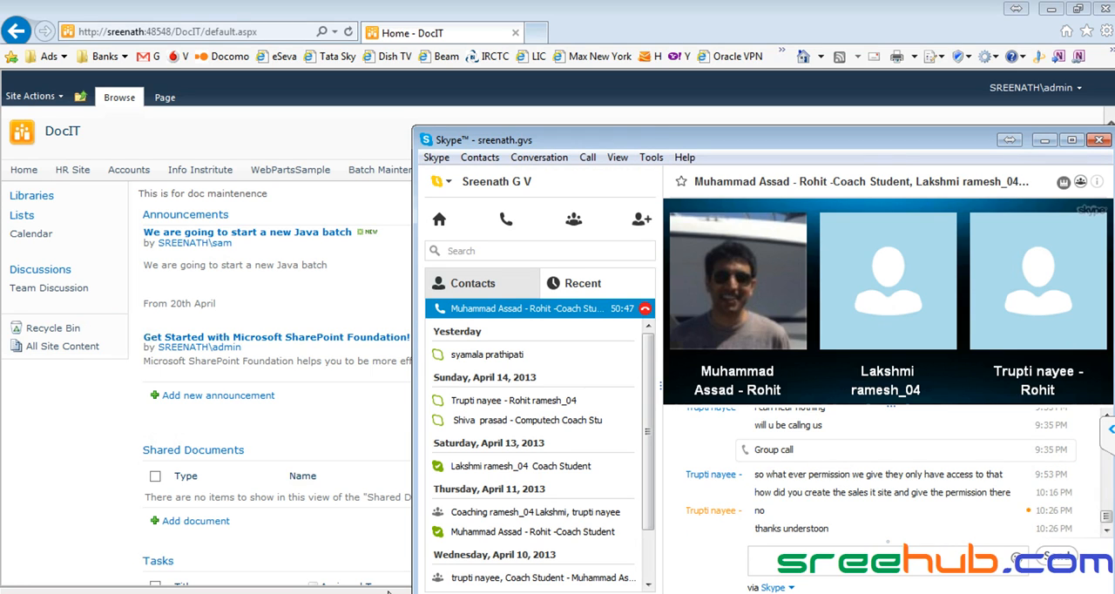
left_click(1045, 140)
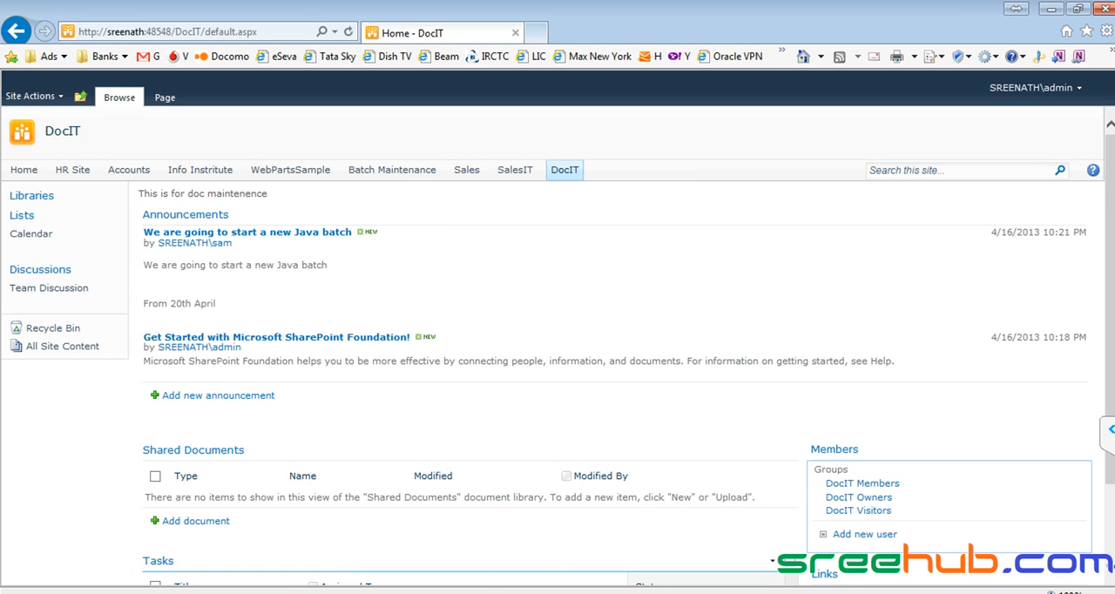
left_click(642, 593)
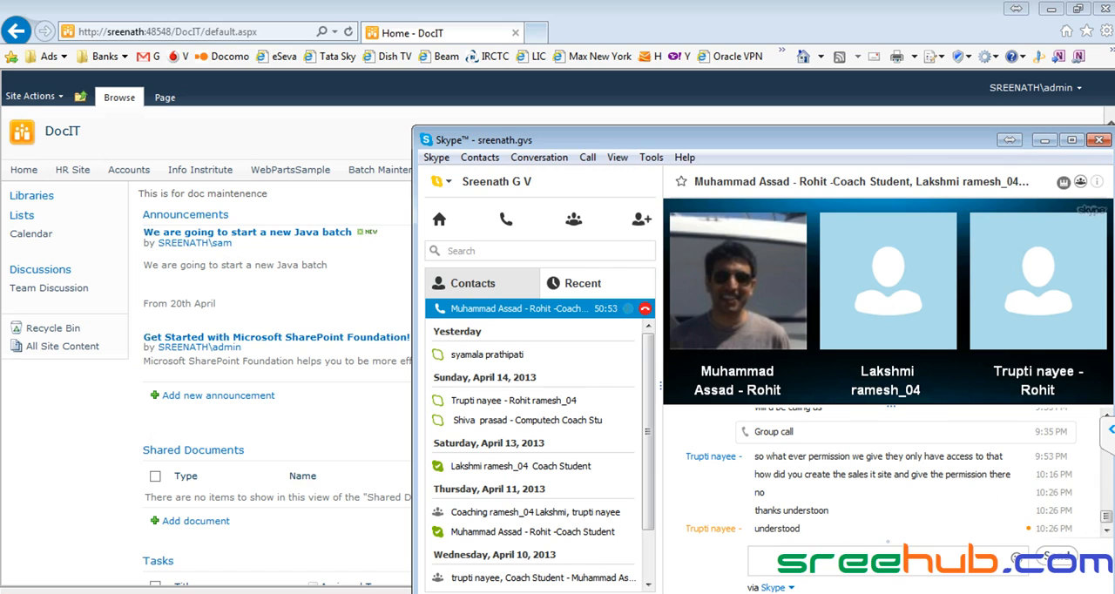
left_click(689, 21)
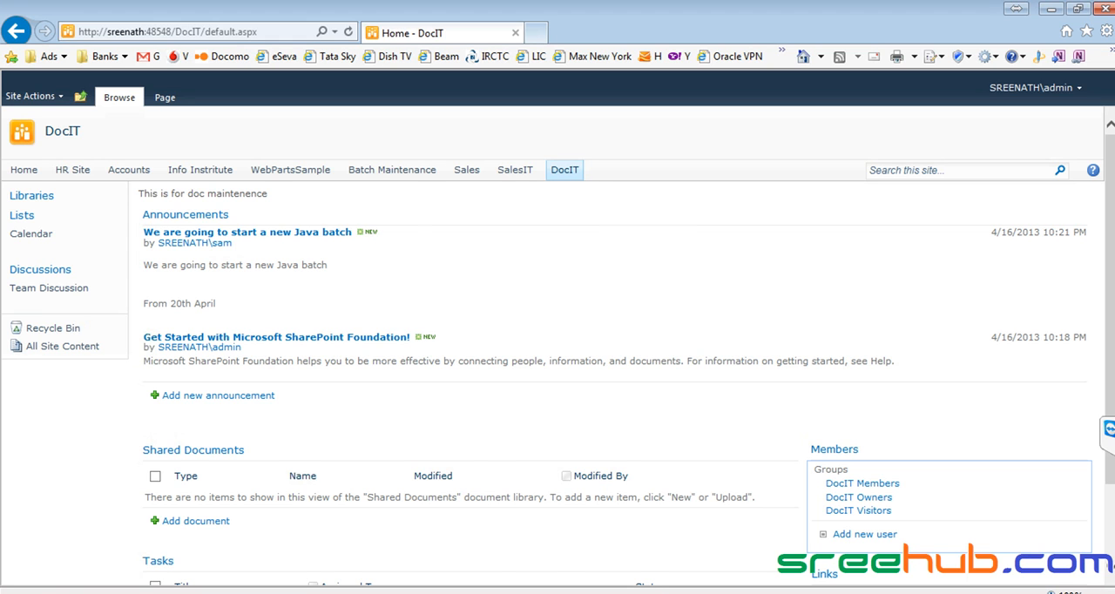
- View DocIT as the member in Chrome, and return to the CorpITCollection home page in Internet Explorer
key("alt+Tab")
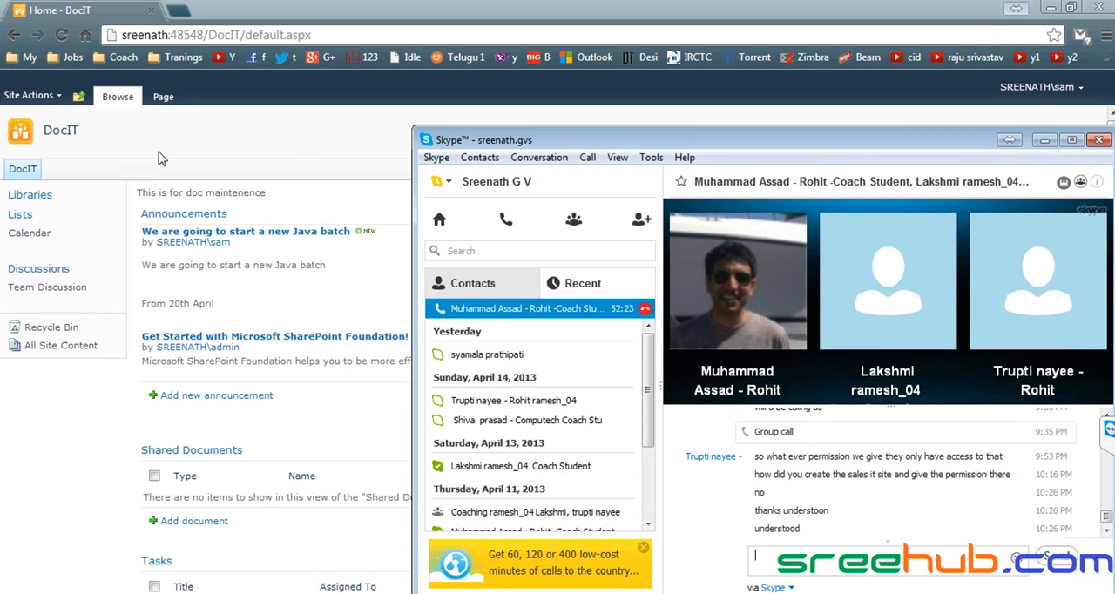
left_click(162, 132)
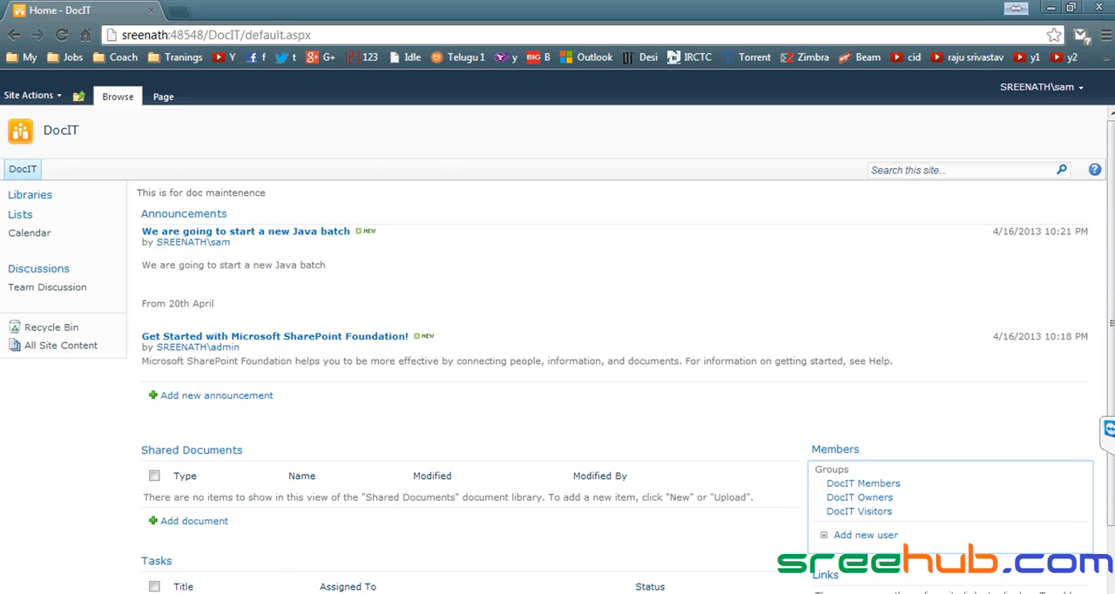
key("alt+Tab")
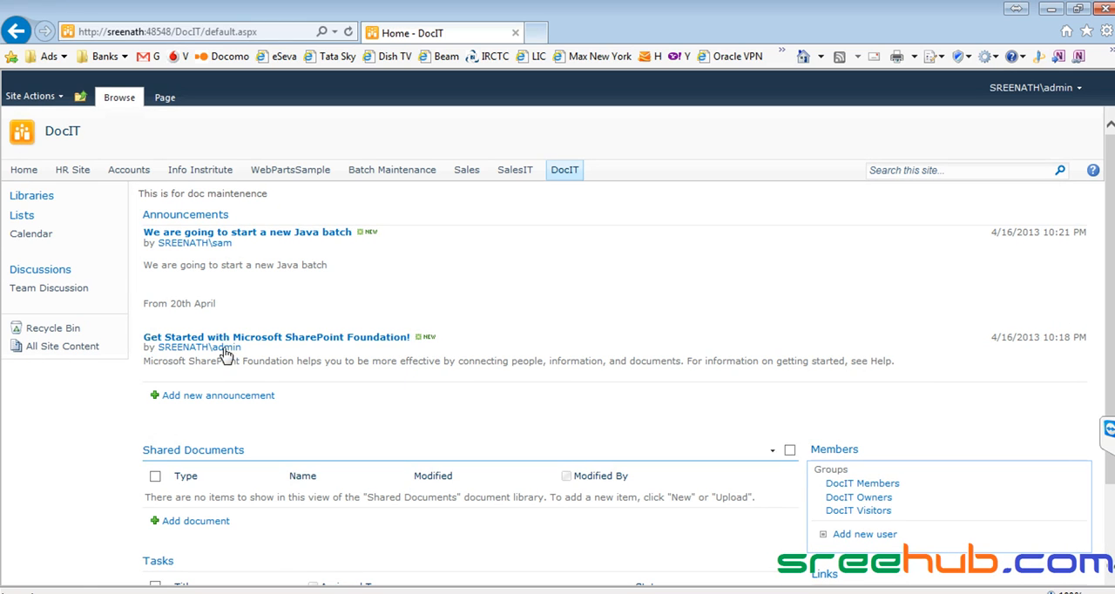
left_click(79, 100)
left_click(110, 138)
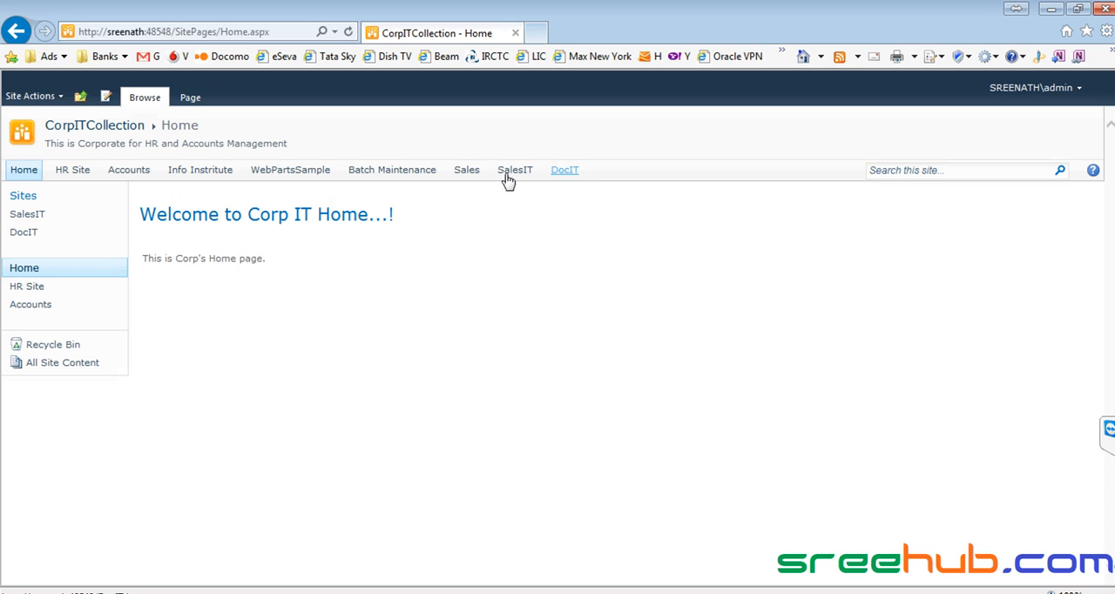
- Open DocIT's site permissions as the administrator and check the permission levels given to the member's account
left_click(575, 173)
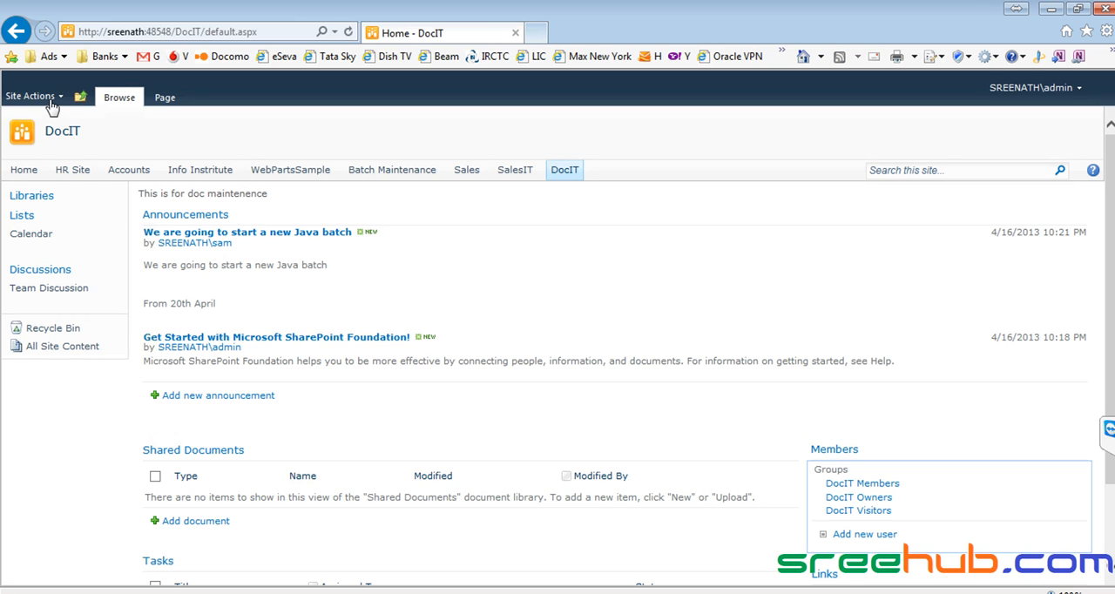
left_click(50, 100)
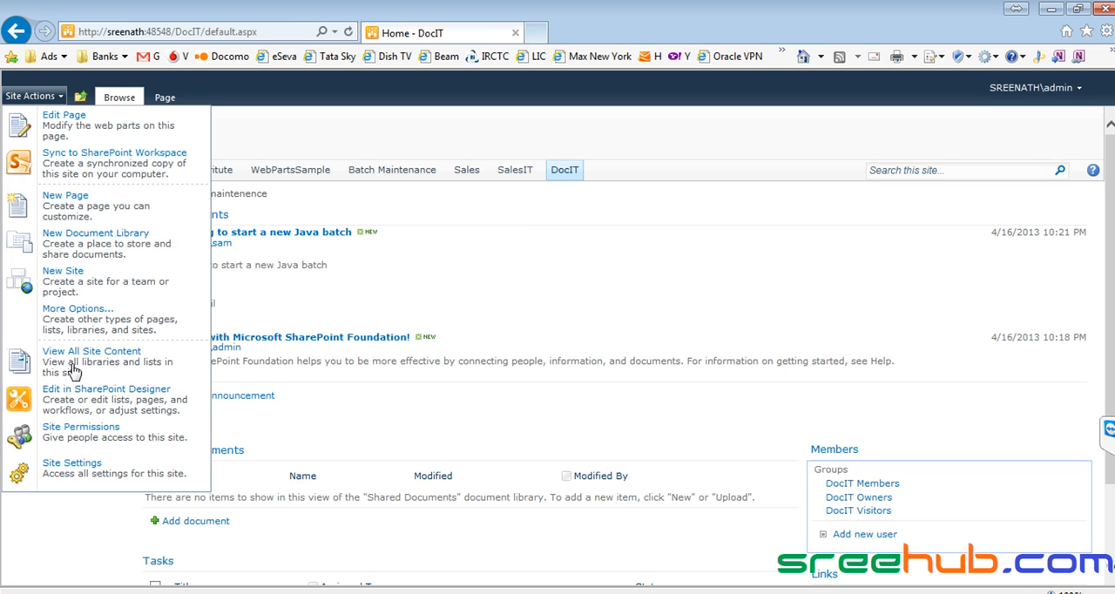
left_click(84, 438)
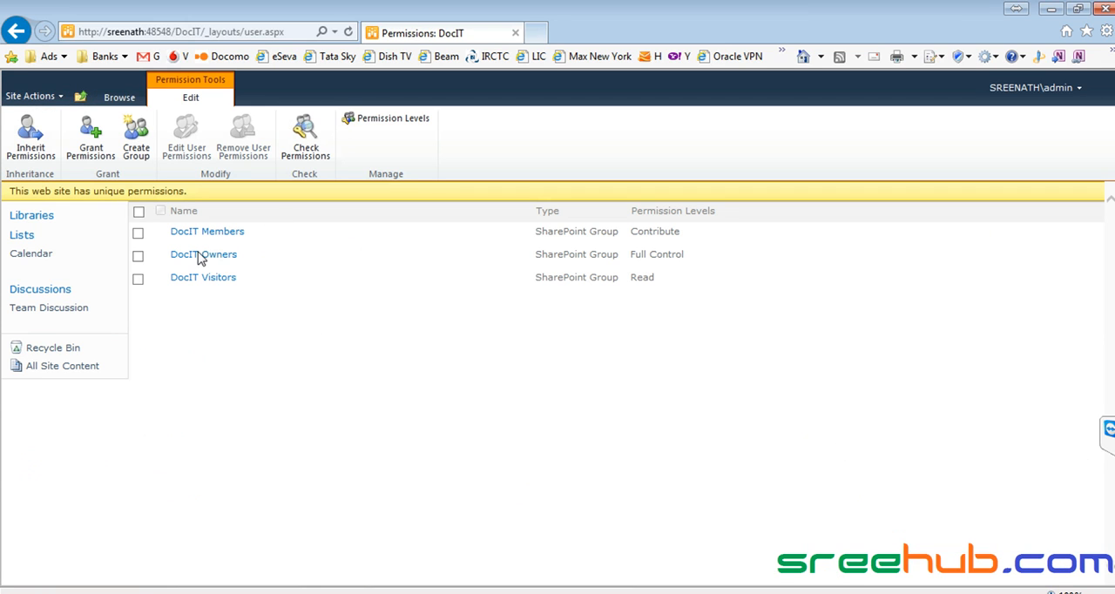
left_click(317, 164)
type("sam")
key("Return")
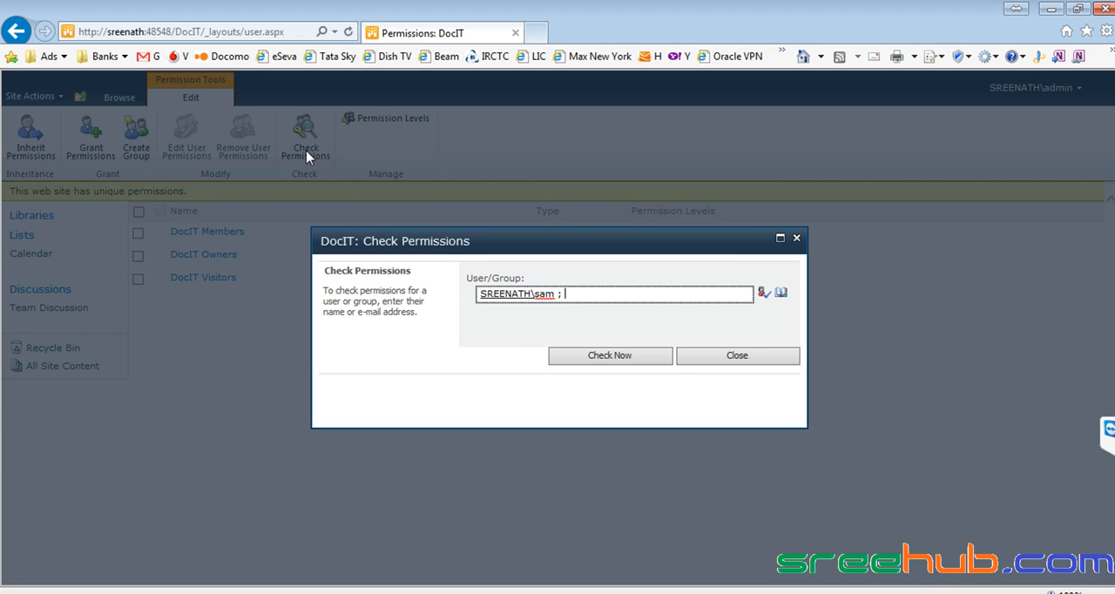
left_click(615, 363)
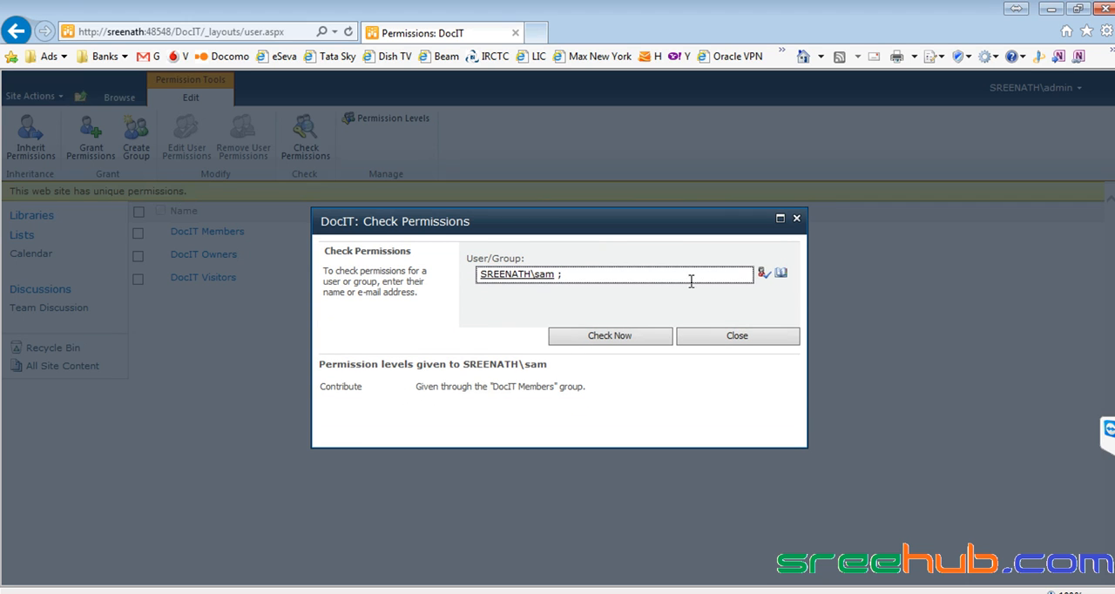
left_click(796, 219)
- Remove the member's account from the DocIT Members group
left_click(220, 233)
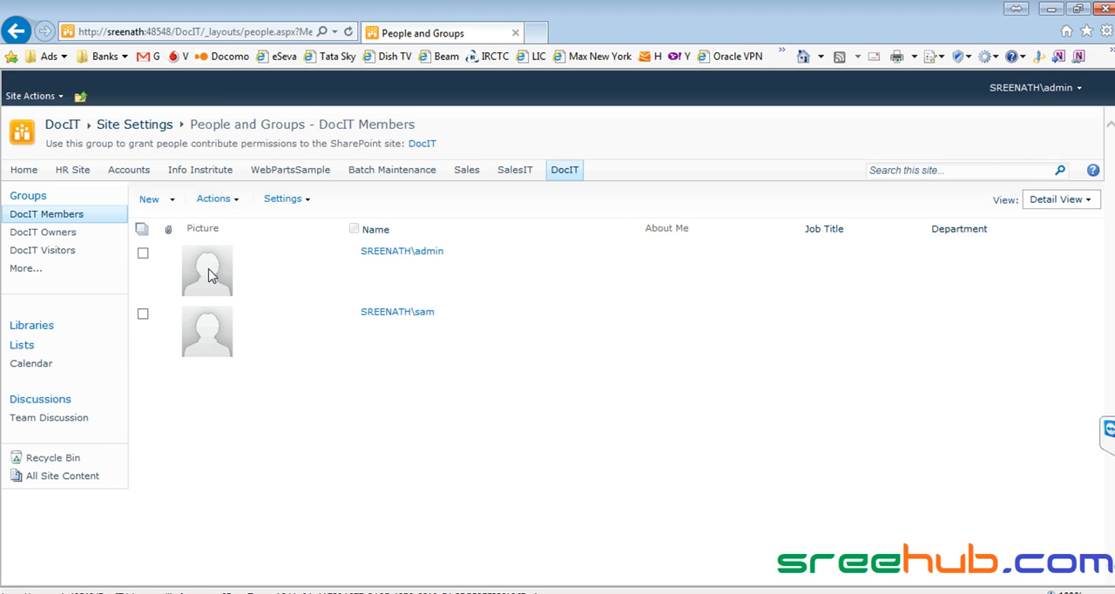
left_click(143, 314)
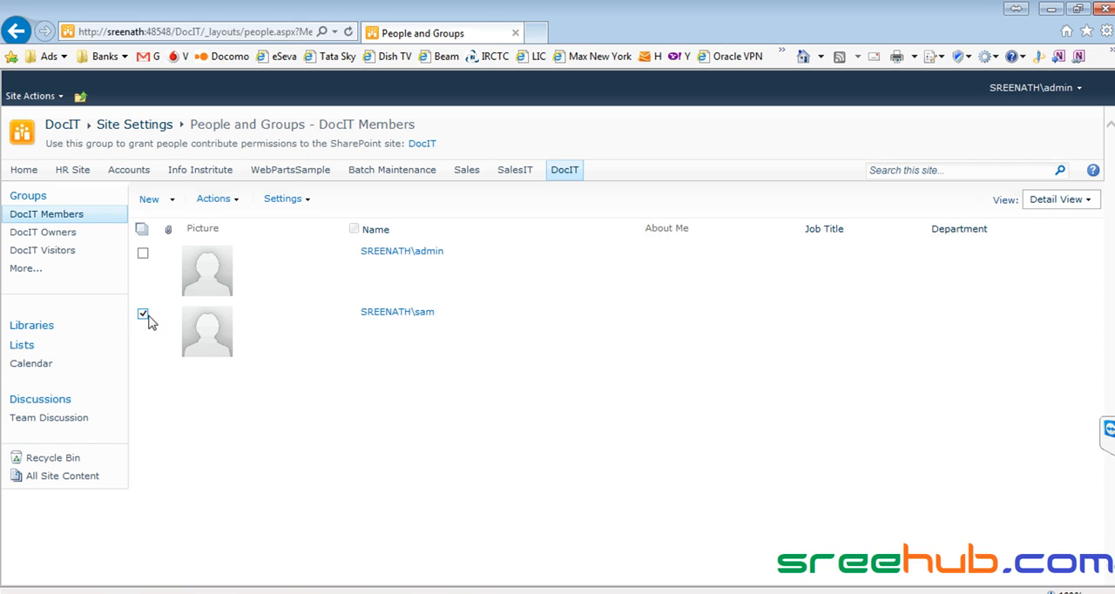
left_click(232, 203)
left_click(252, 313)
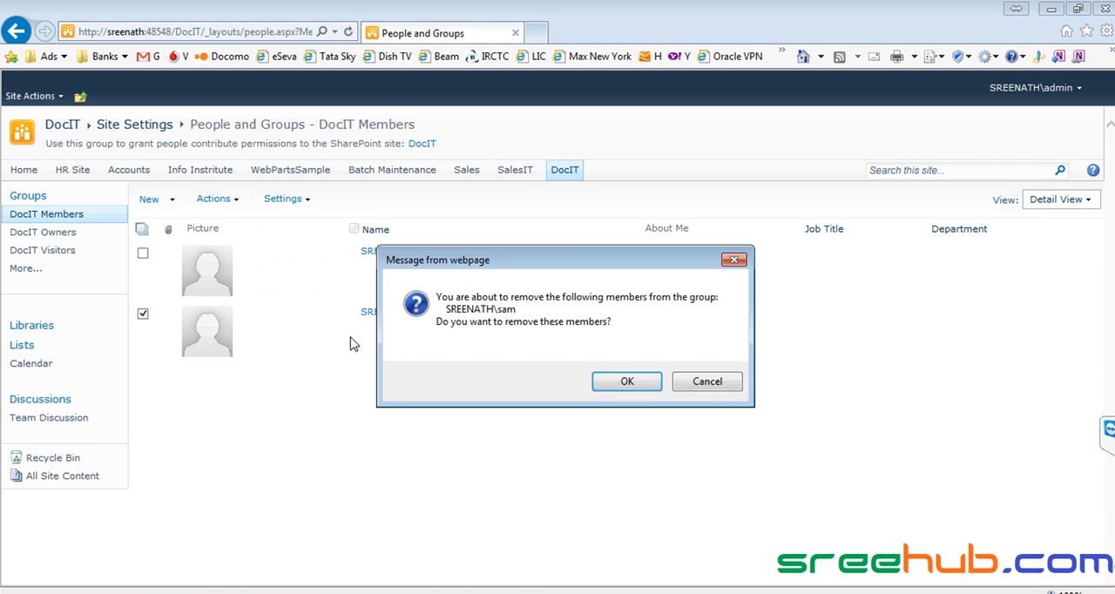
left_click(601, 383)
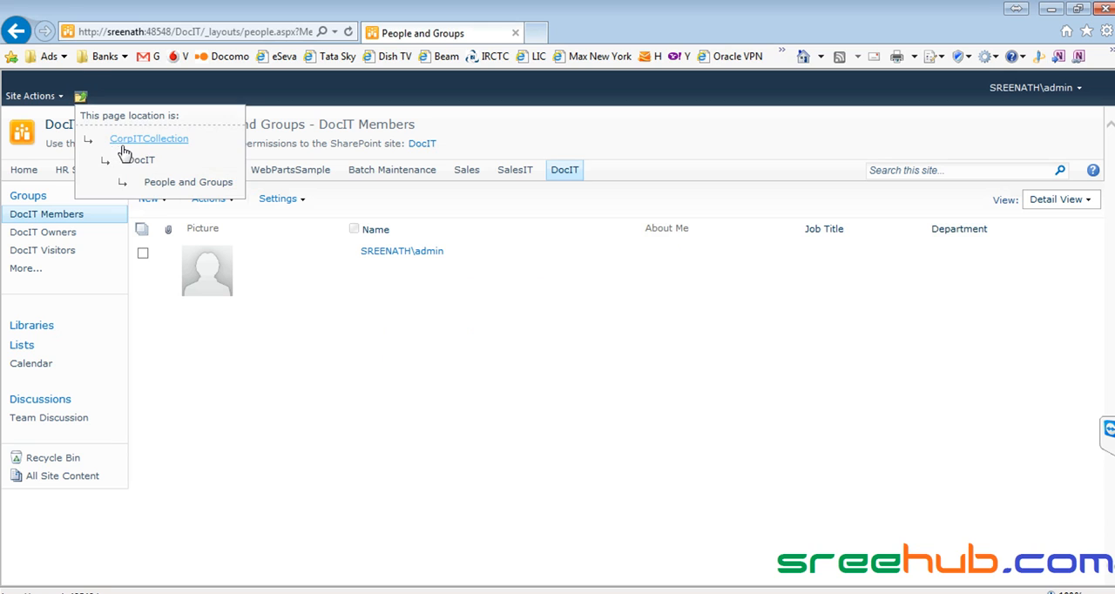
- Open CorpITCollection's site permissions and check the permission levels given to the member's account
left_click(118, 143)
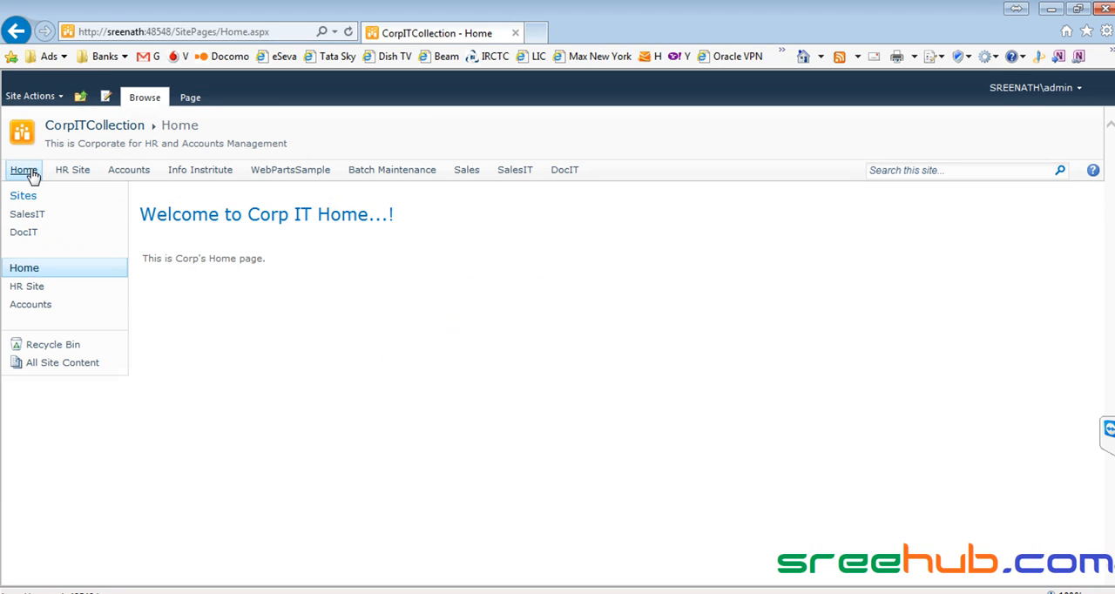
left_click(55, 103)
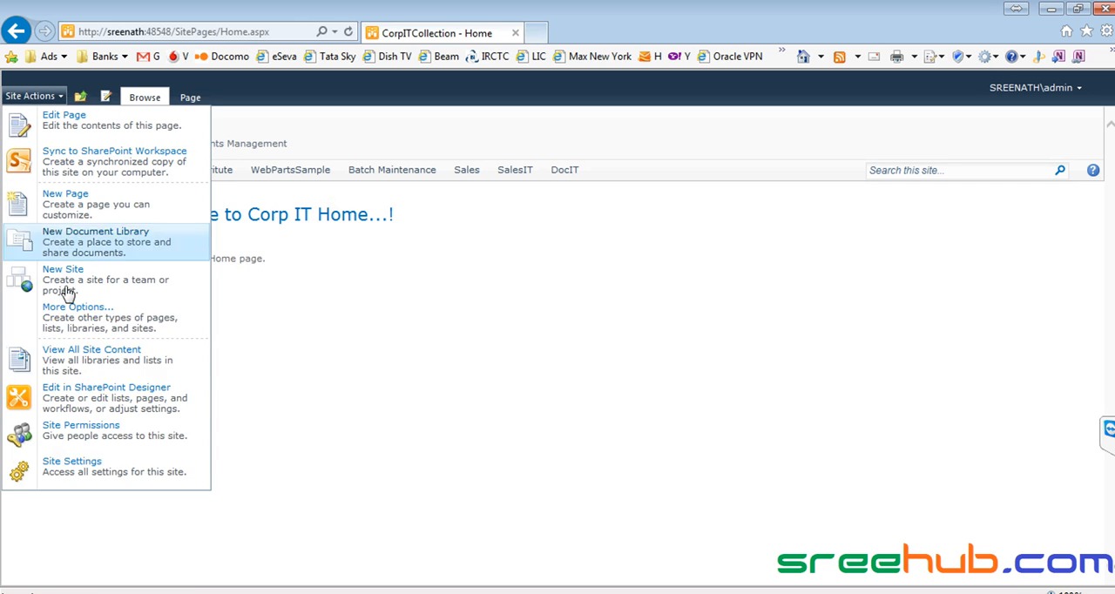
left_click(72, 429)
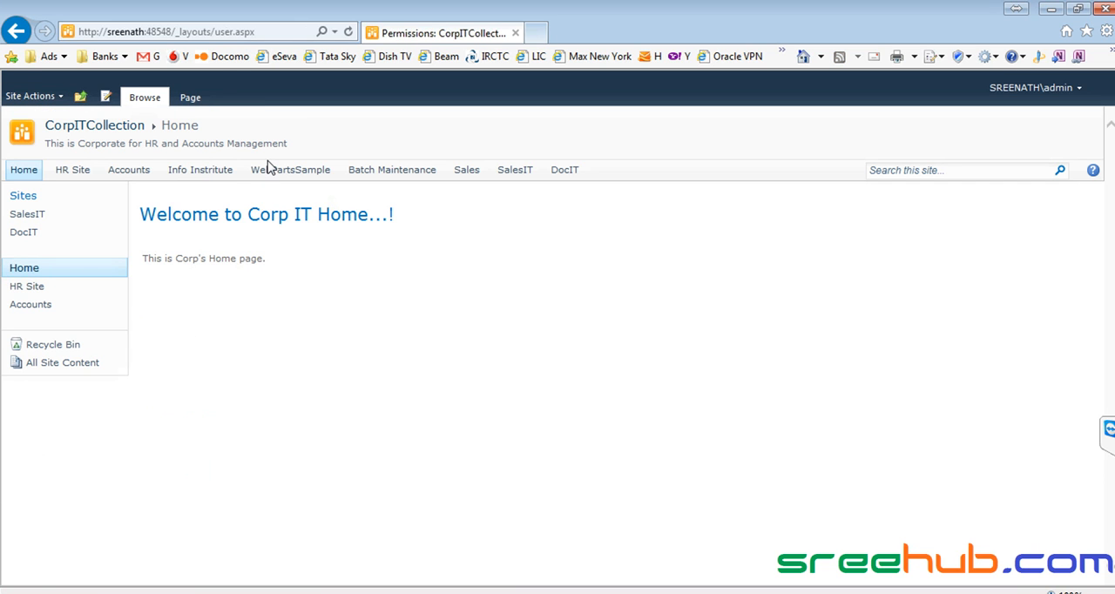
left_click(233, 130)
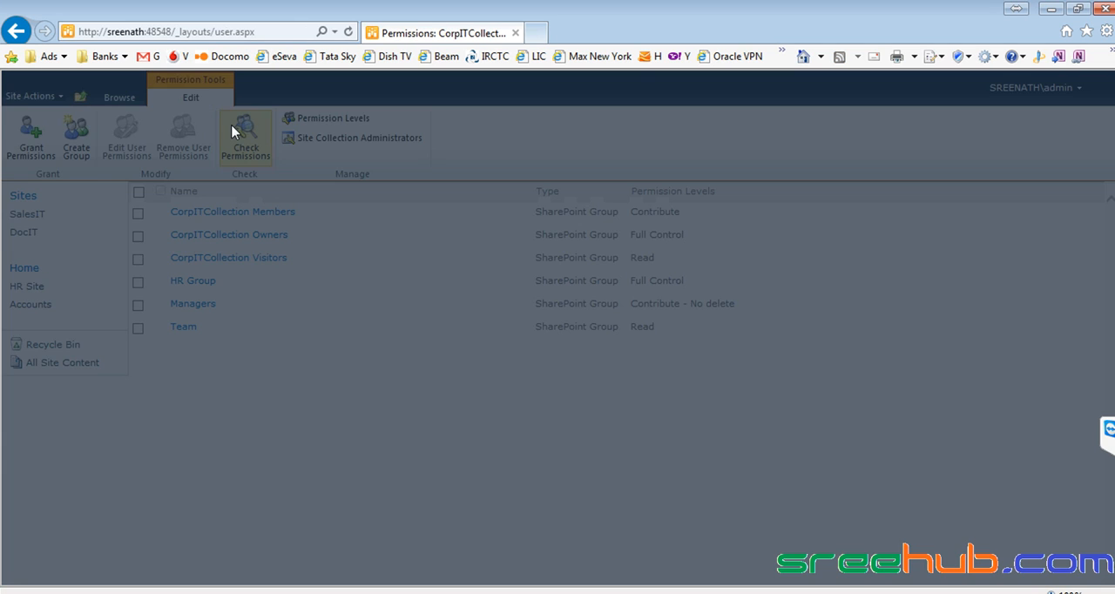
type("sam;")
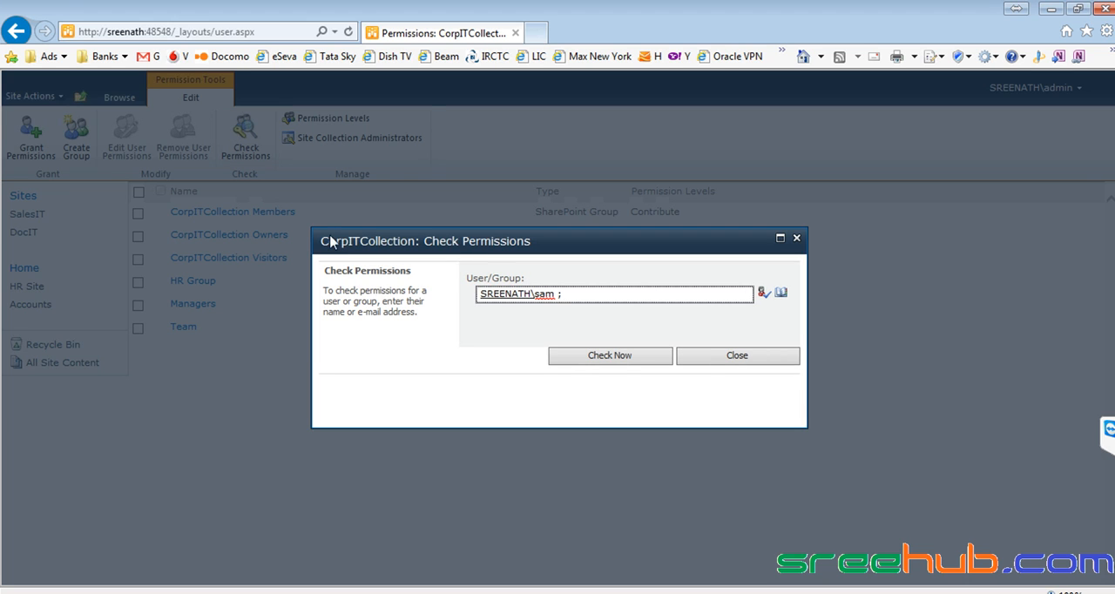
left_click(573, 357)
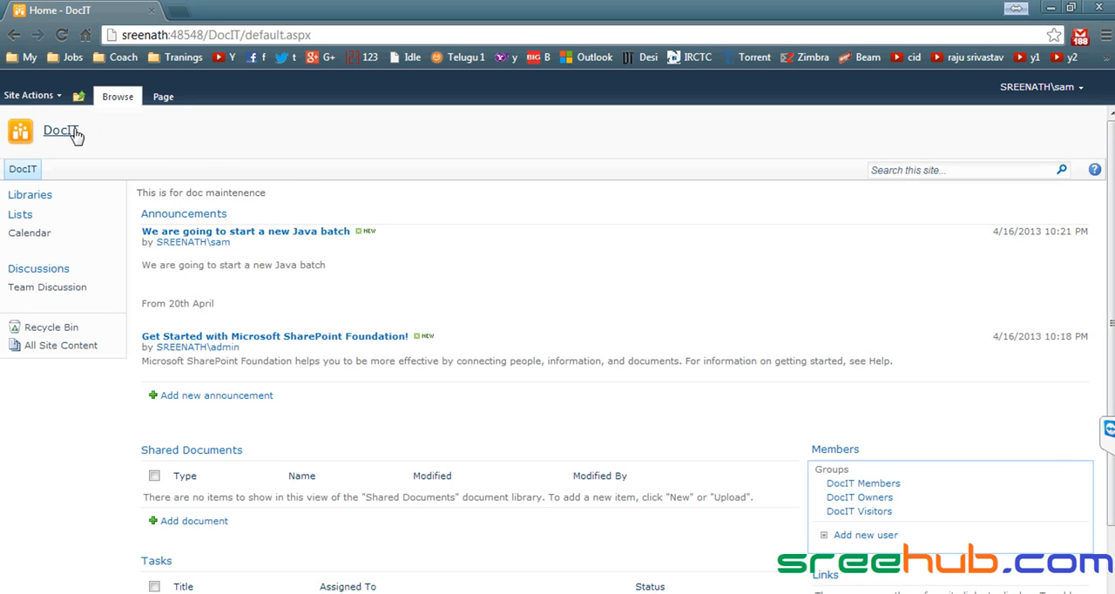
- Reload DocIT as the member in Chrome, and close the permission check in Internet Explorer
left_click(75, 135)
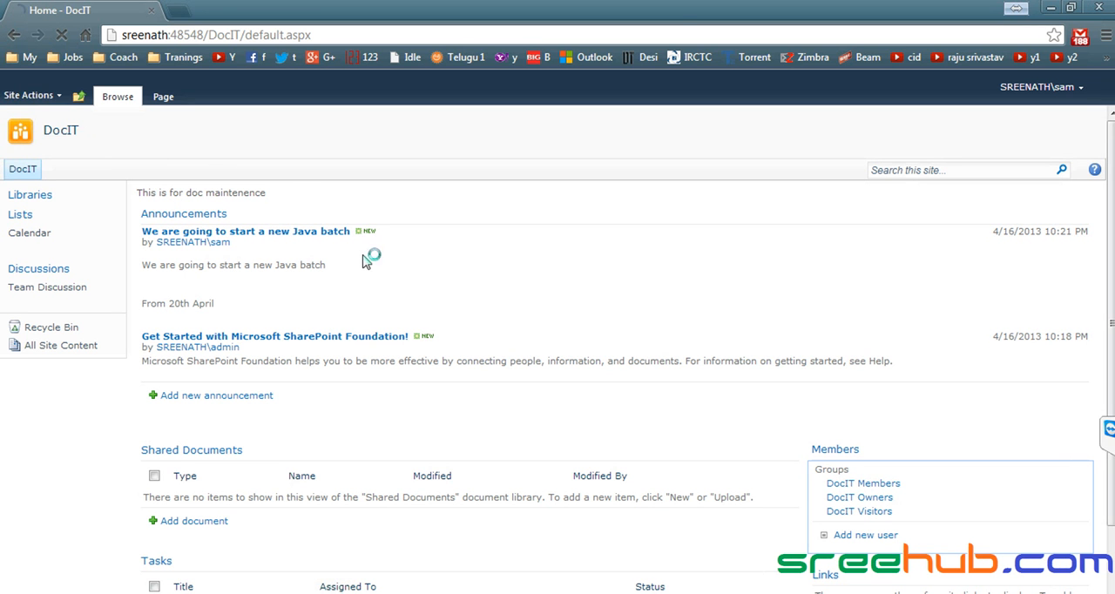
left_click_drag(536, 264, 580, 264)
left_click(533, 264)
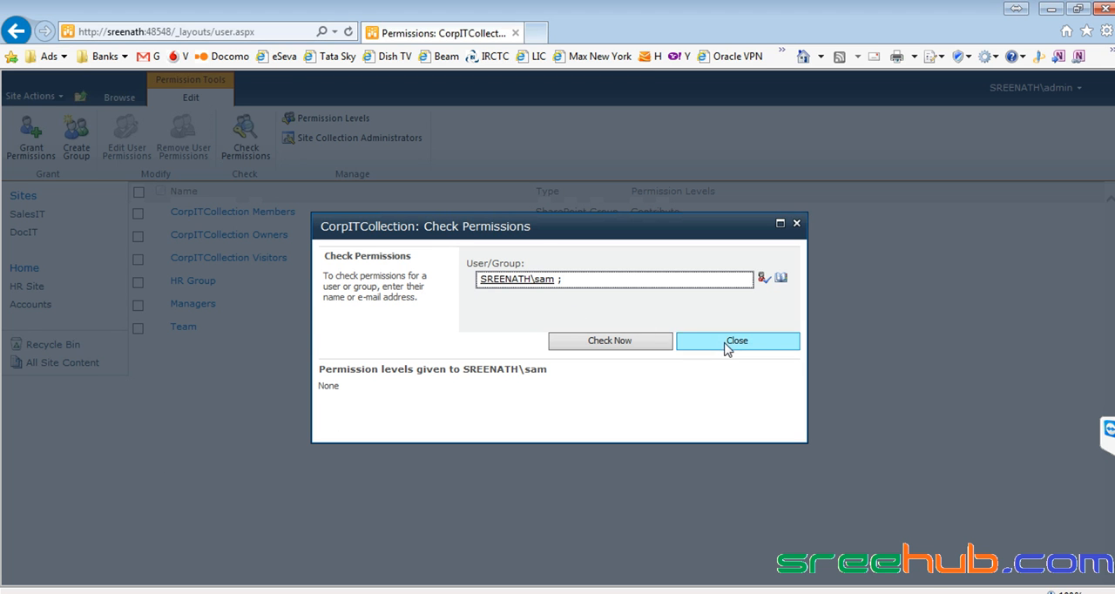
left_click(727, 345)
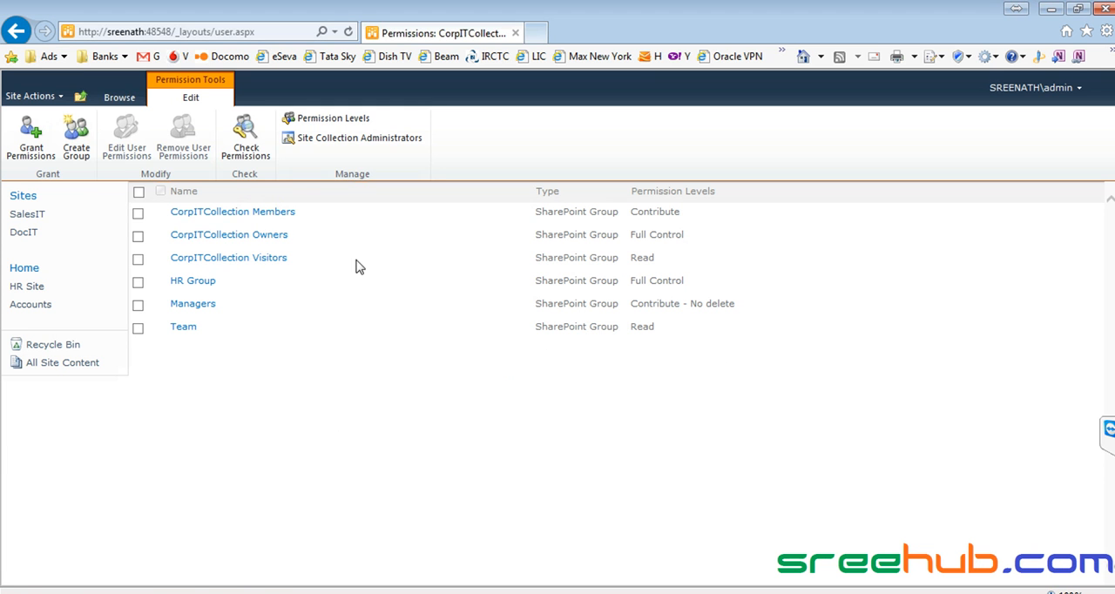
- Add the member's account to the CorpITCollection Visitors group
left_click(237, 263)
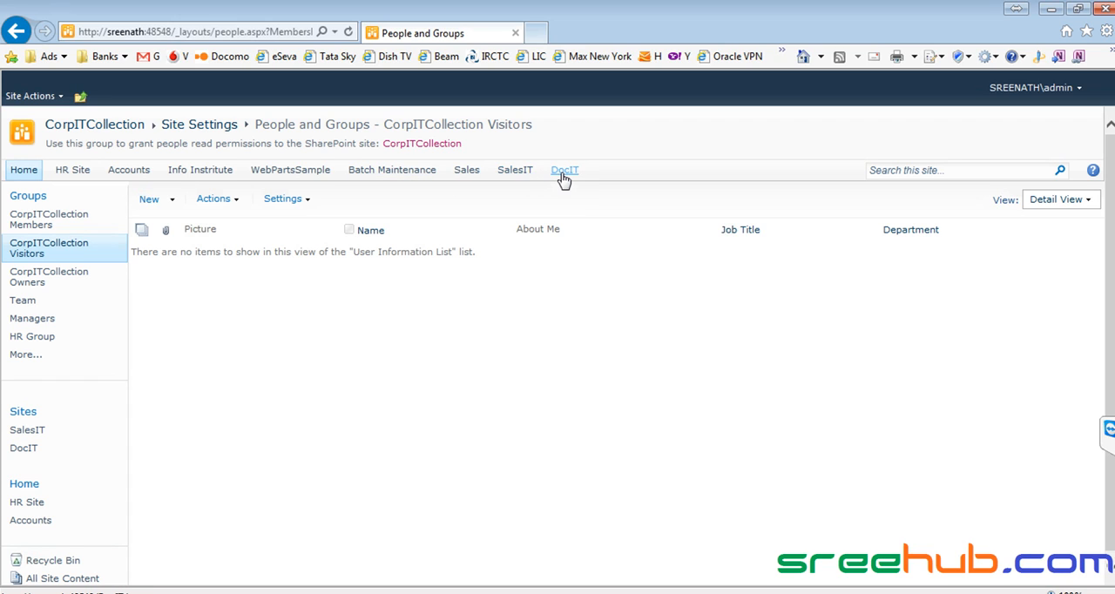
left_click(158, 200)
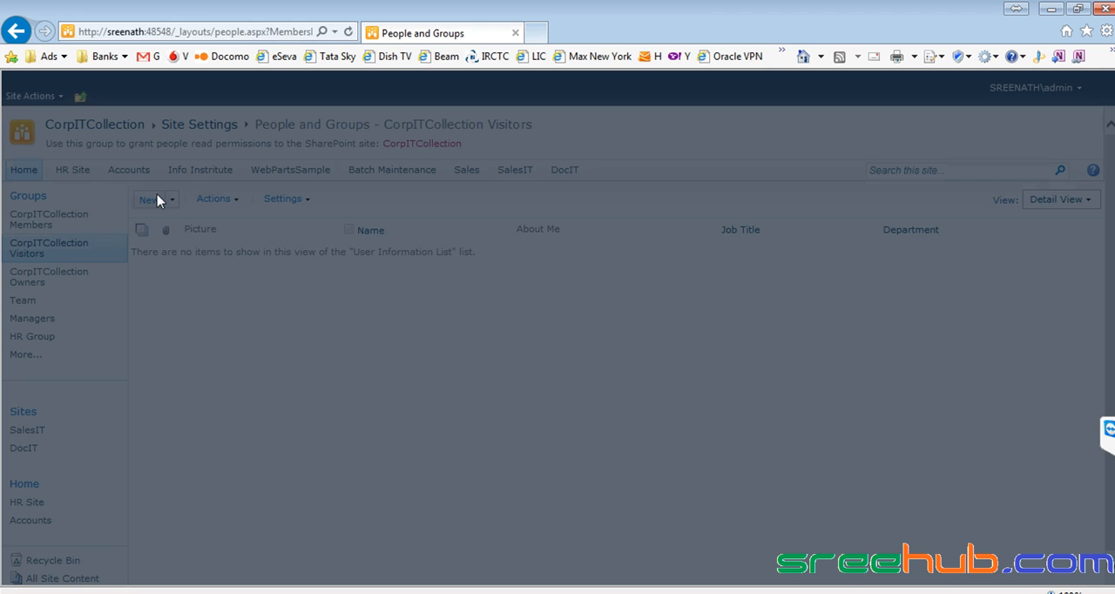
type("sam ;")
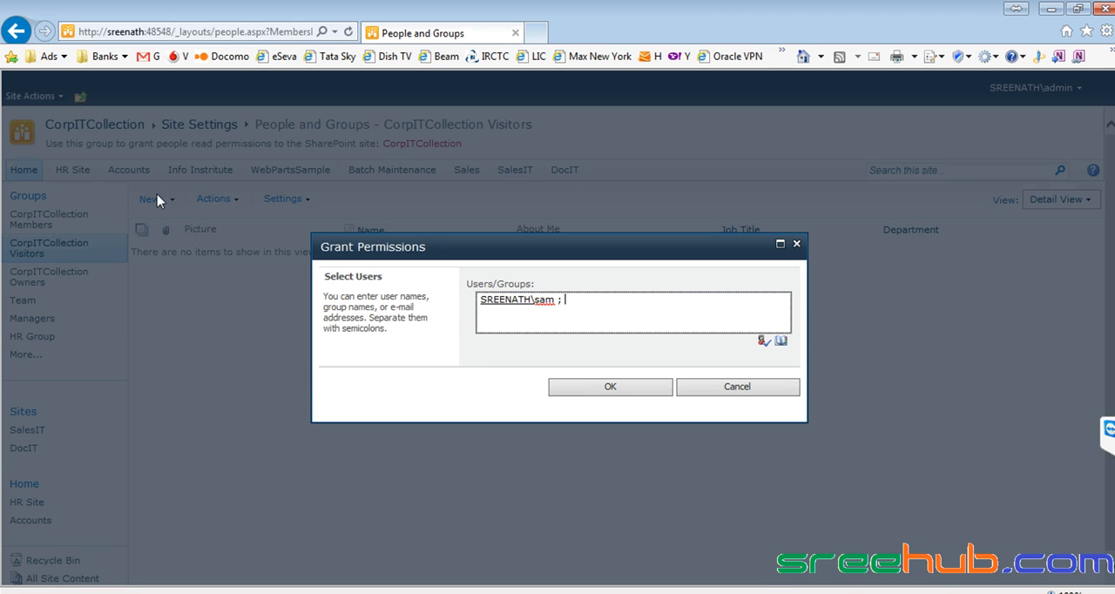
left_click(591, 391)
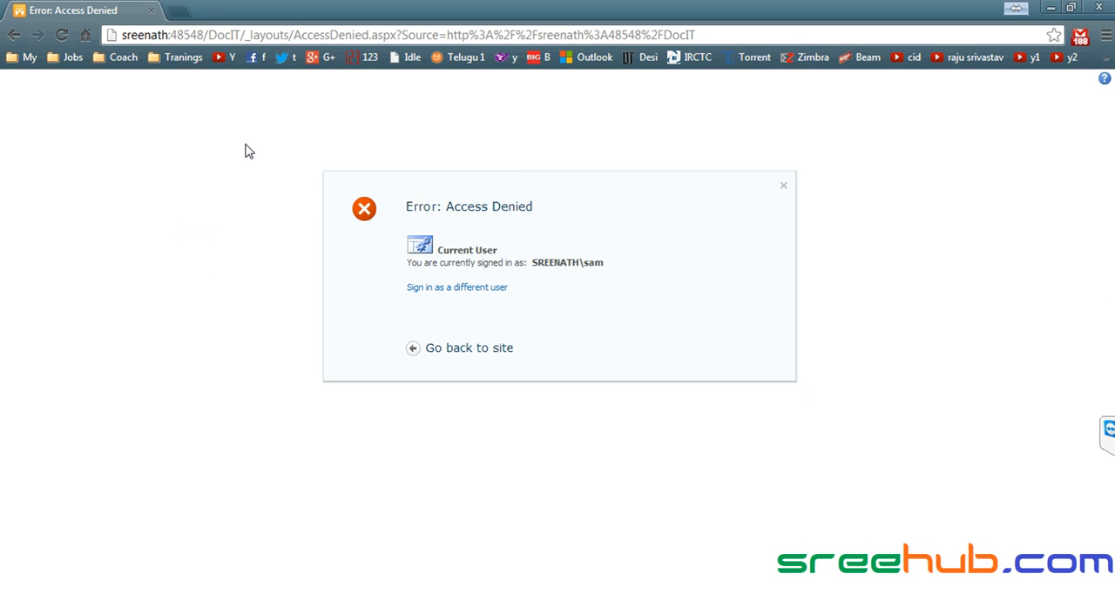
- Open the root site sreenath:48548/ as the member in Chrome
left_click(228, 35)
left_click(204, 35)
key("shift+End")
key("Delete")
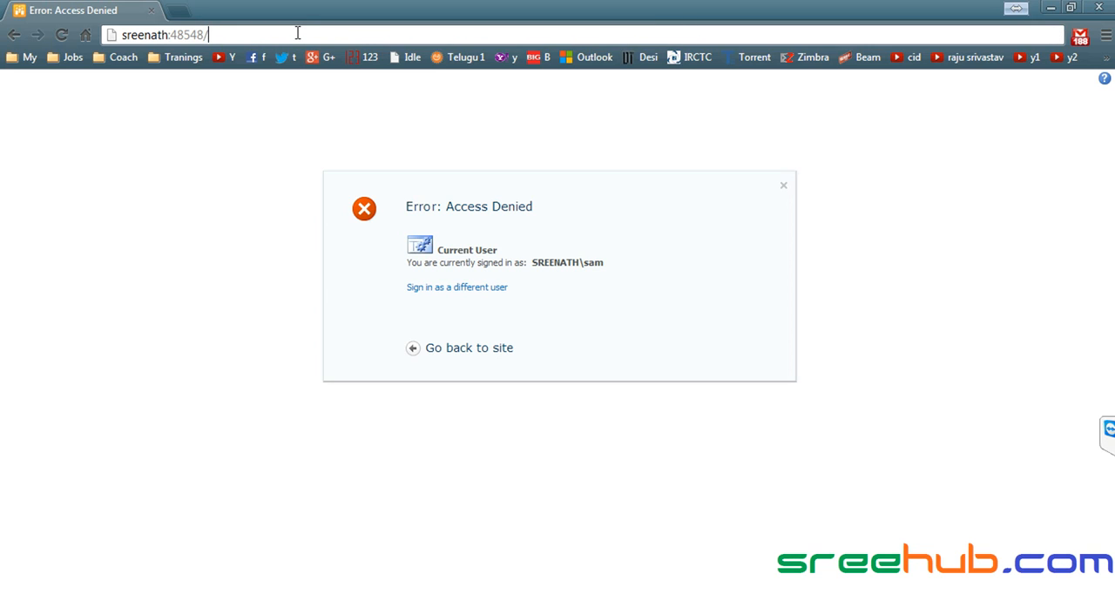
key("Return")
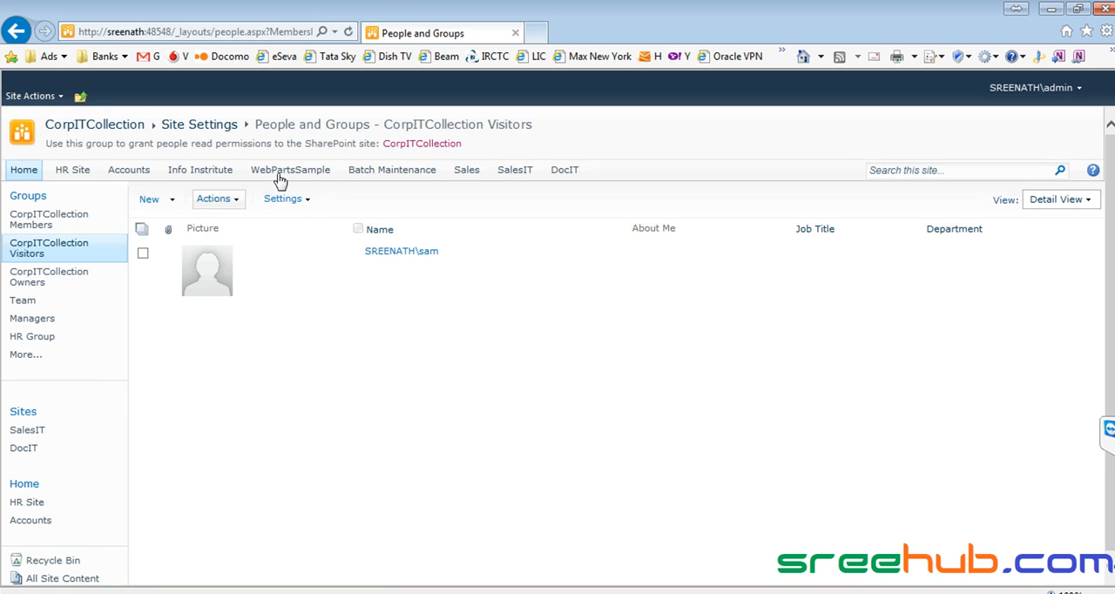
- View the Batch Maintenance site's permissions as the administrator in Internet Explorer, and return to the CorpITCollection home page
left_click(362, 180)
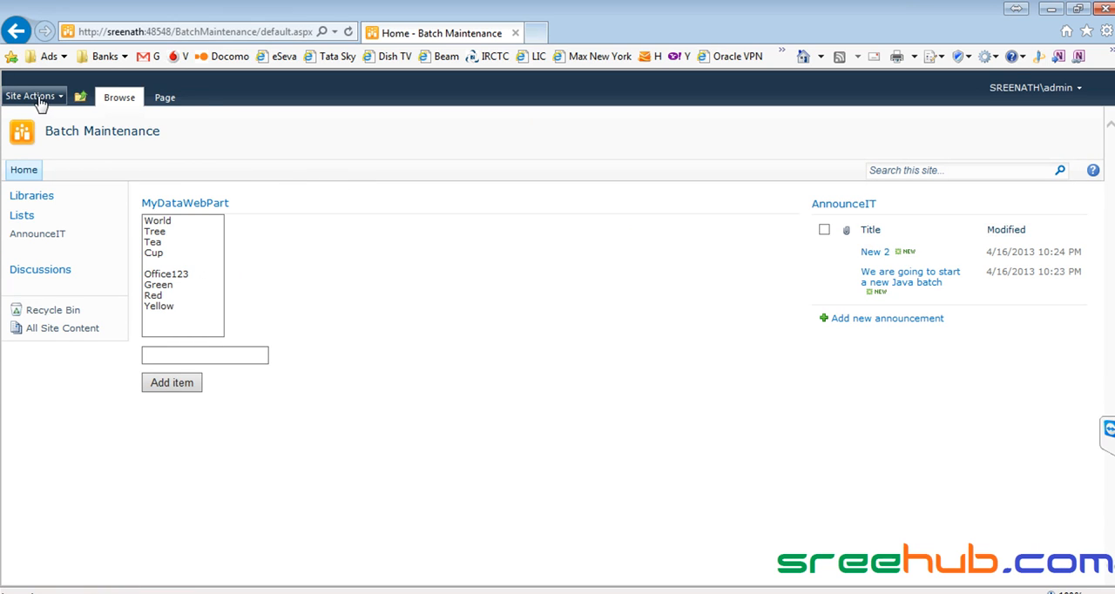
left_click(39, 97)
left_click(59, 399)
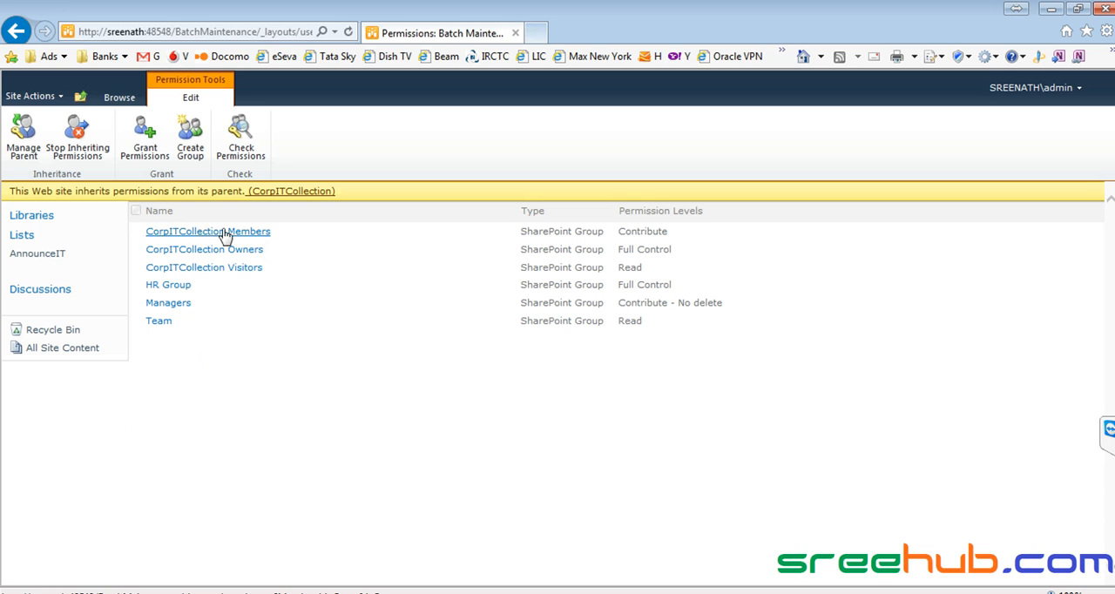
left_click(84, 101)
left_click(130, 140)
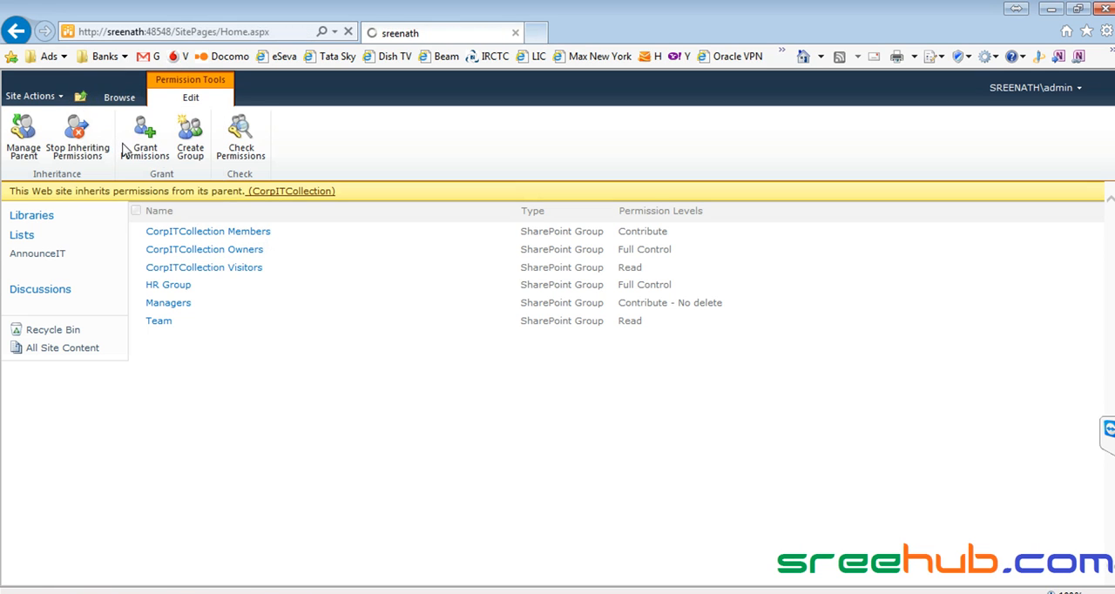
- Open the SalesIT site's permissions and add the member's account to the SalesIT Members group
left_click(514, 171)
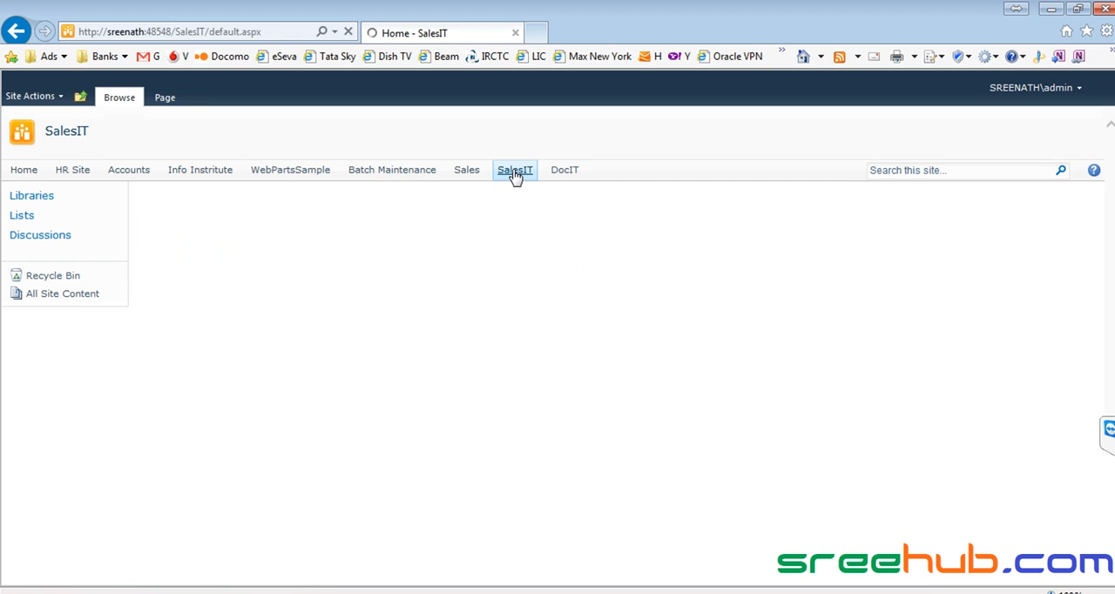
left_click(32, 96)
left_click(90, 394)
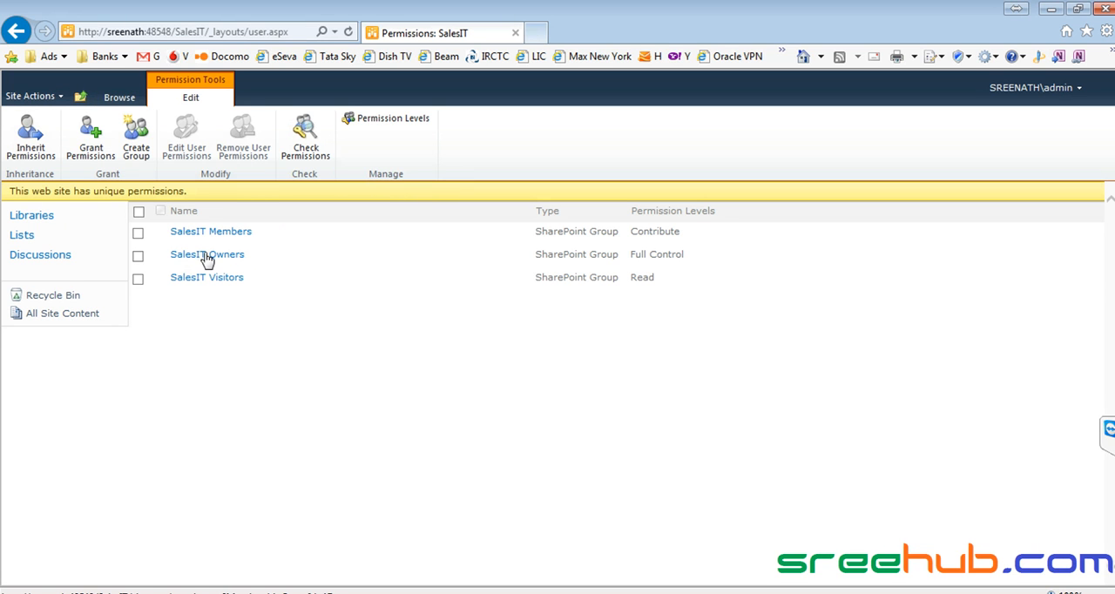
left_click(222, 233)
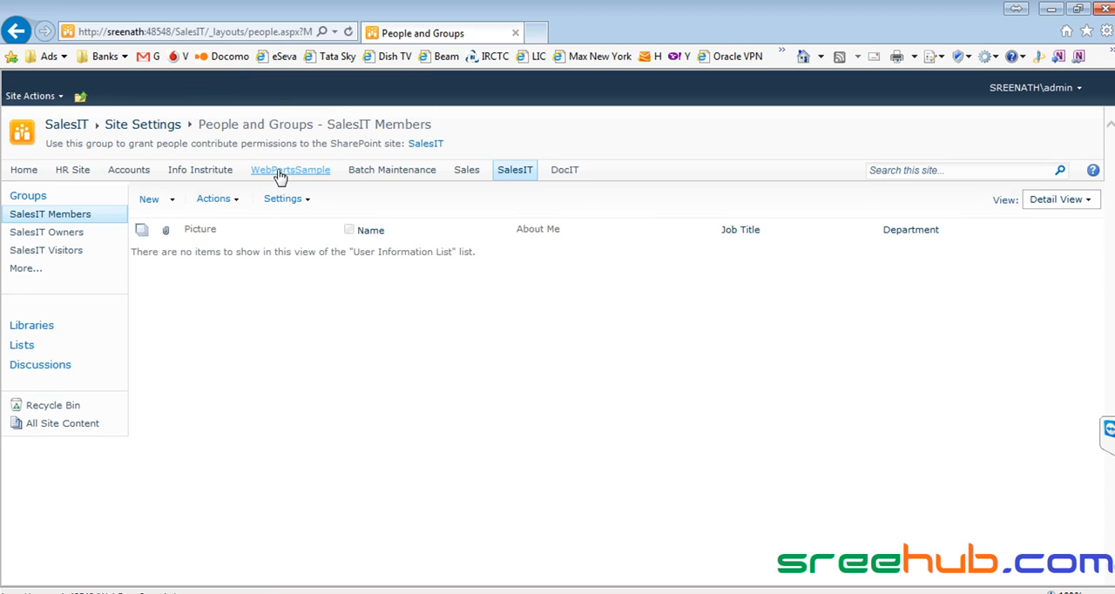
left_click(152, 203)
type("sam")
key("ctrl+k")
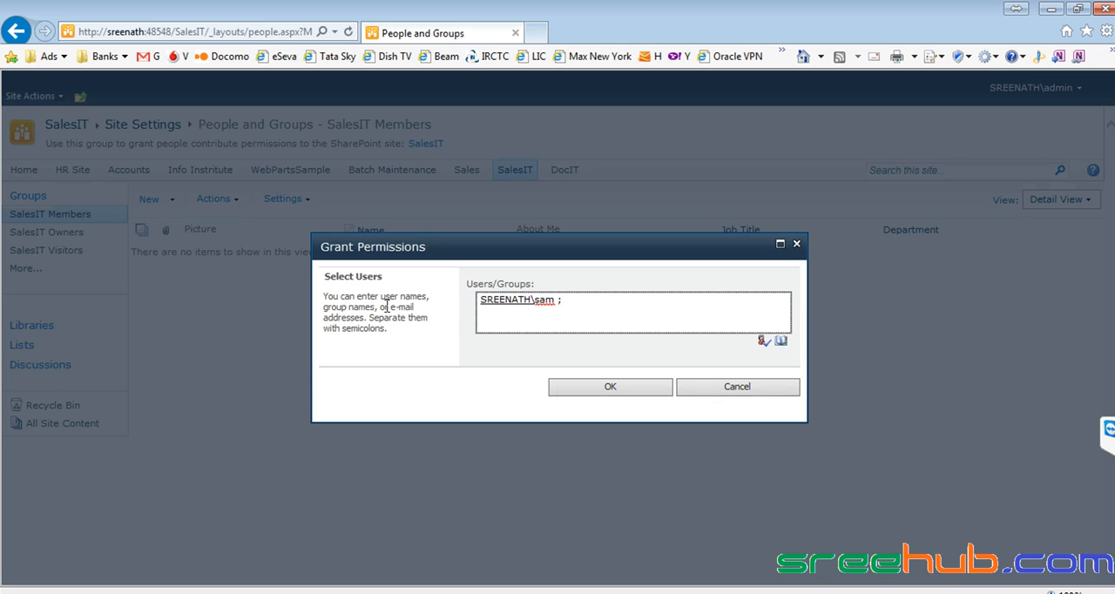
left_click(605, 390)
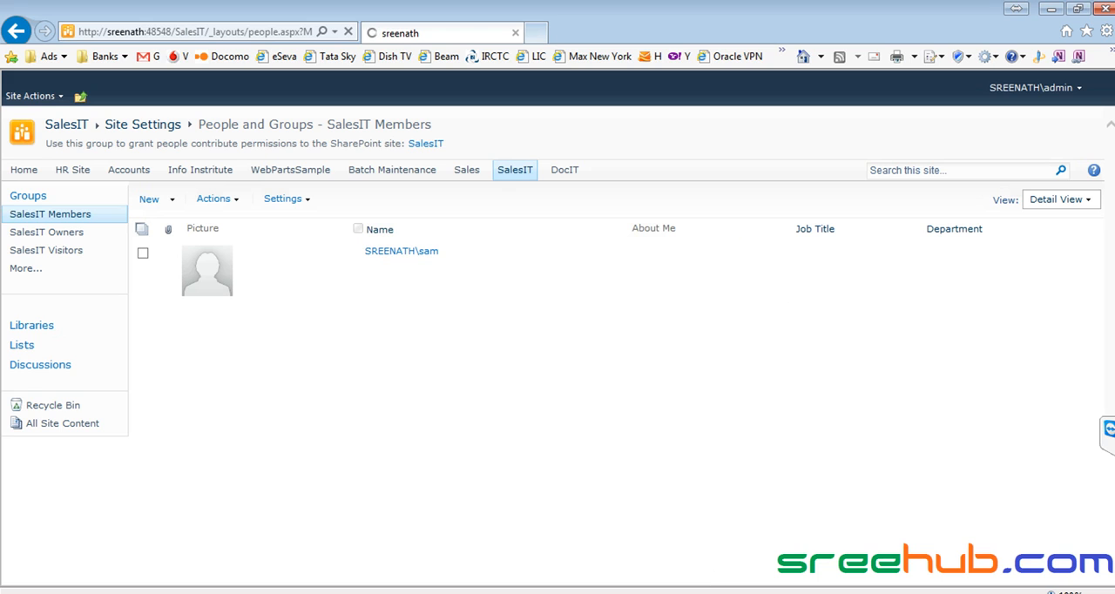
- Reload the CorpITCollection home page as the member in Chrome, open SalesIT, and return to CorpITCollection
key("alt+Tab")
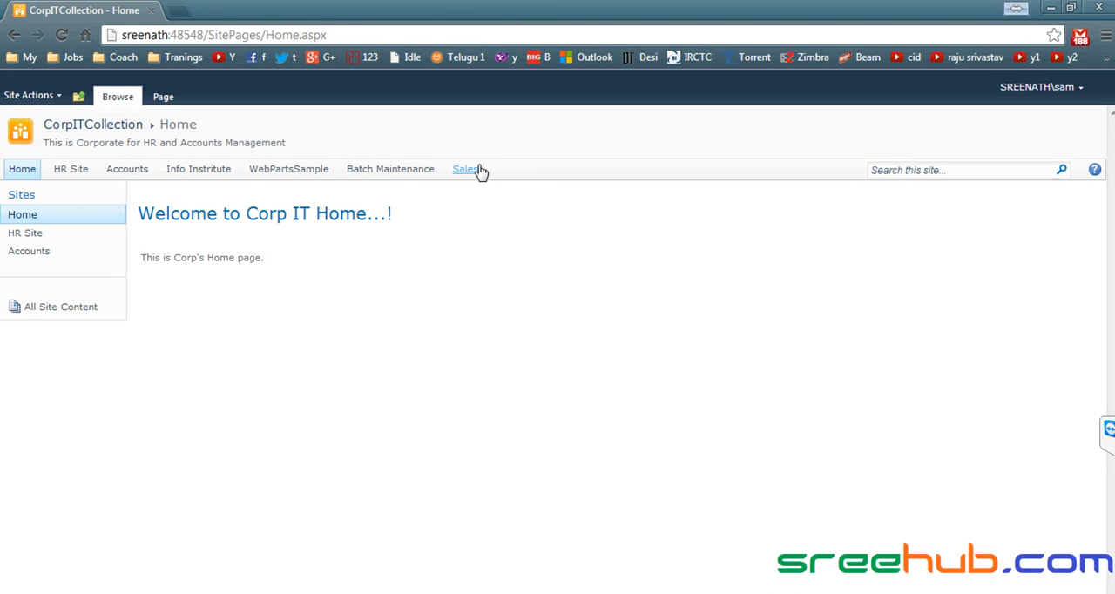
left_click(65, 126)
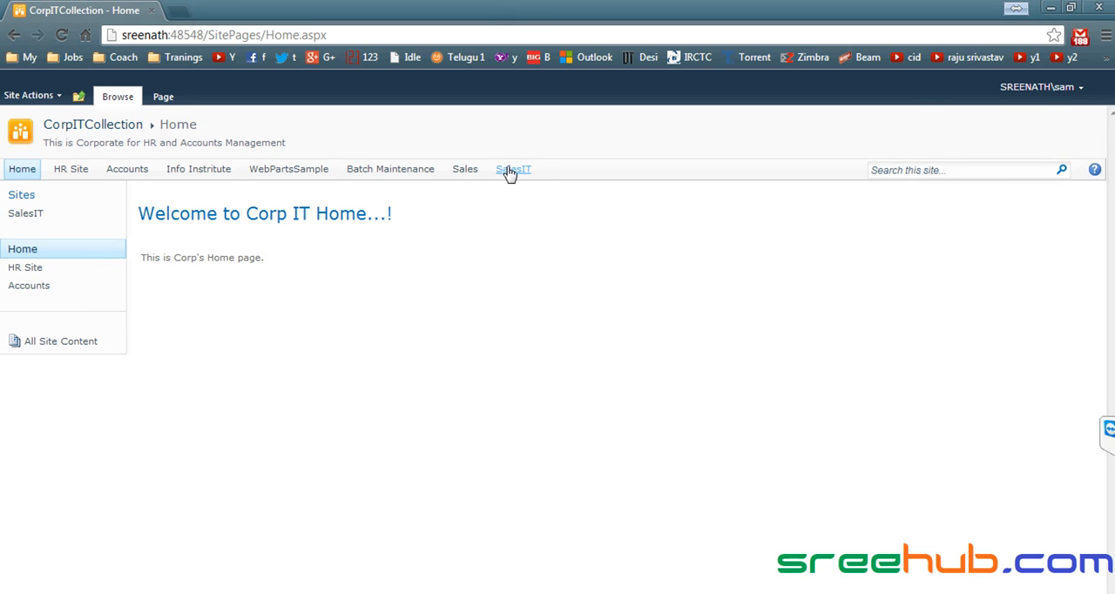
left_click(505, 181)
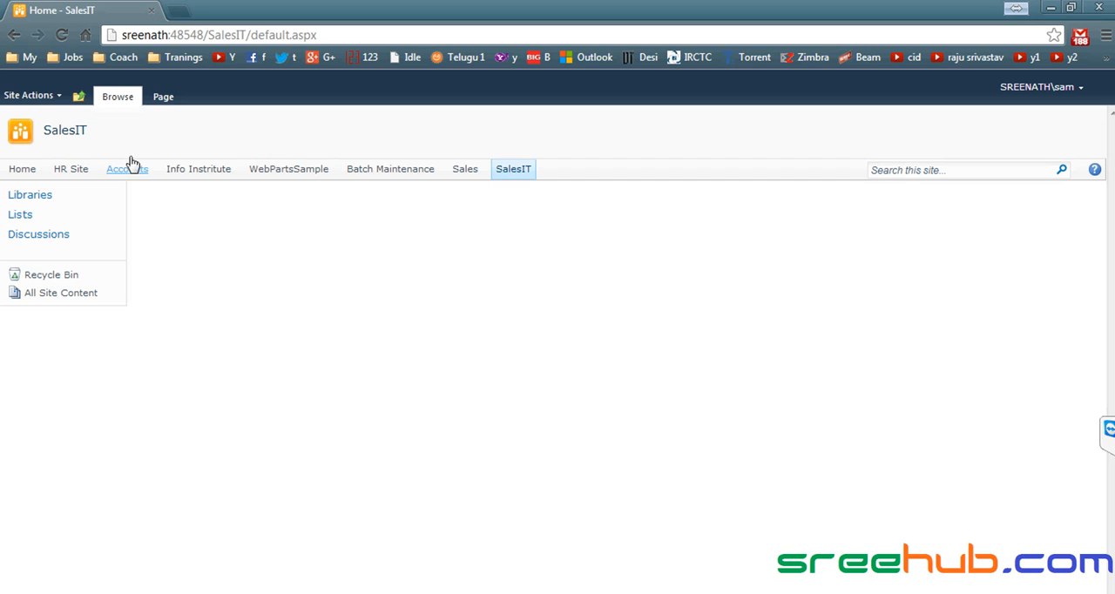
left_click(78, 96)
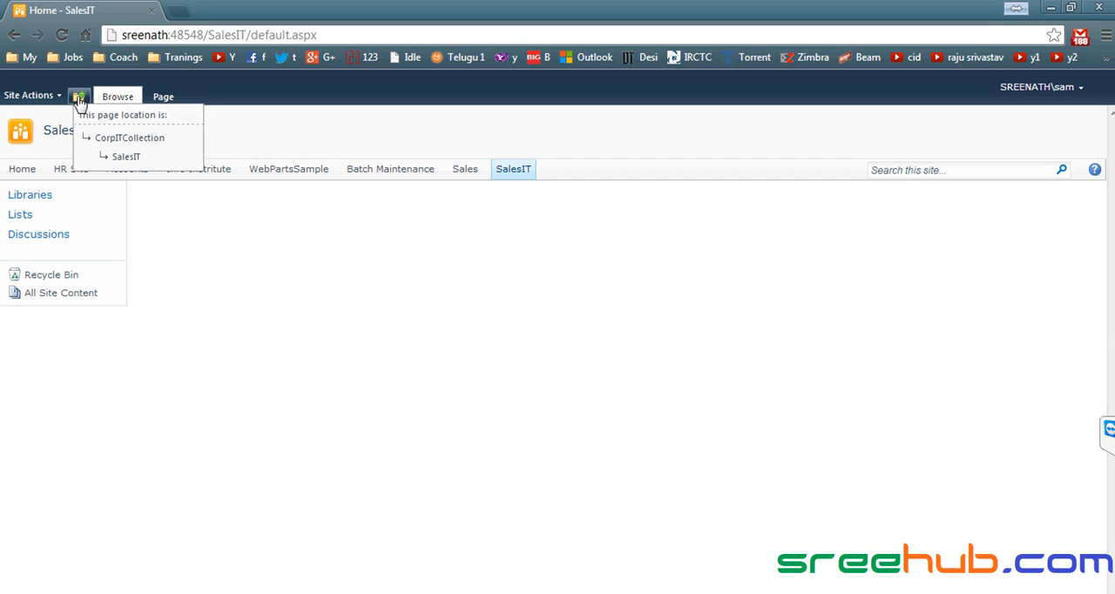
left_click(113, 140)
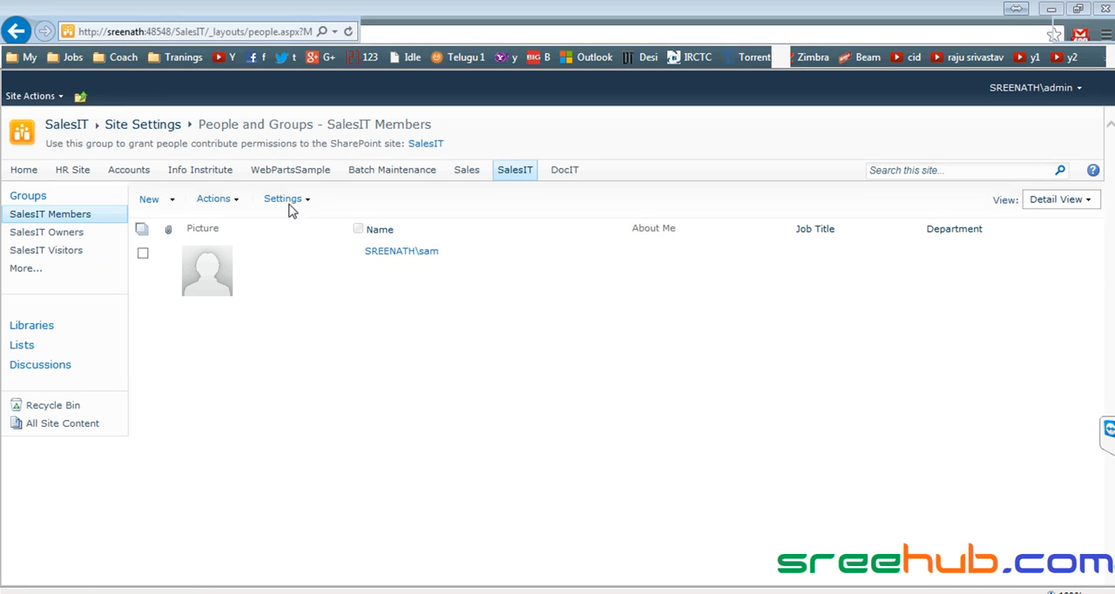
- Return to the CorpITCollection home page in Internet Explorer, and switch to Skype to read the group call's chat messages
left_click(80, 96)
left_click(123, 141)
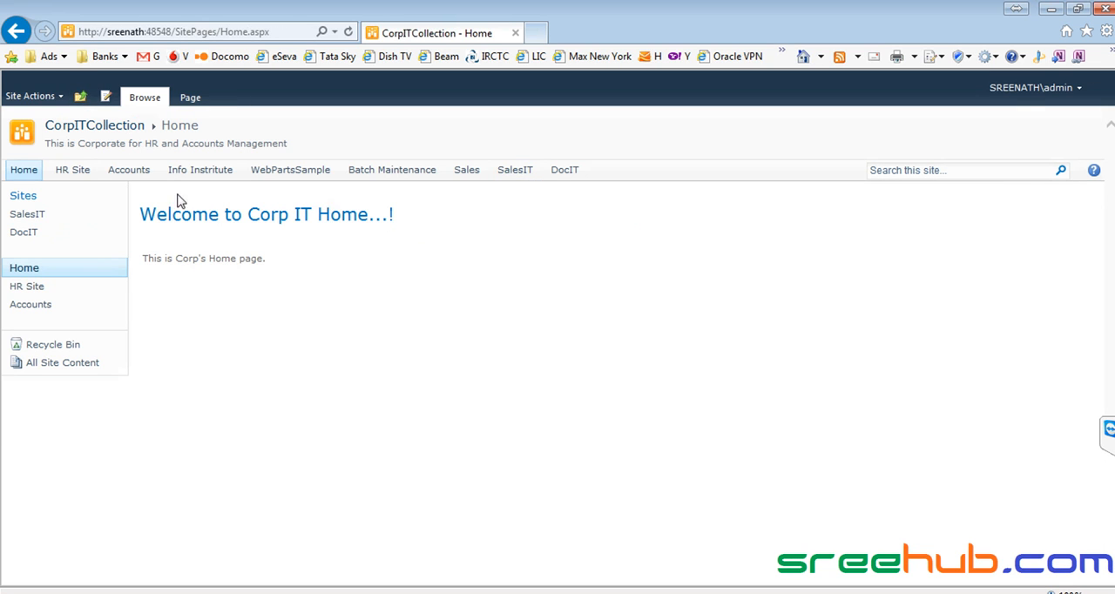
left_click_drag(282, 270, 30, 97)
left_click(315, 323)
key("alt+Tab")
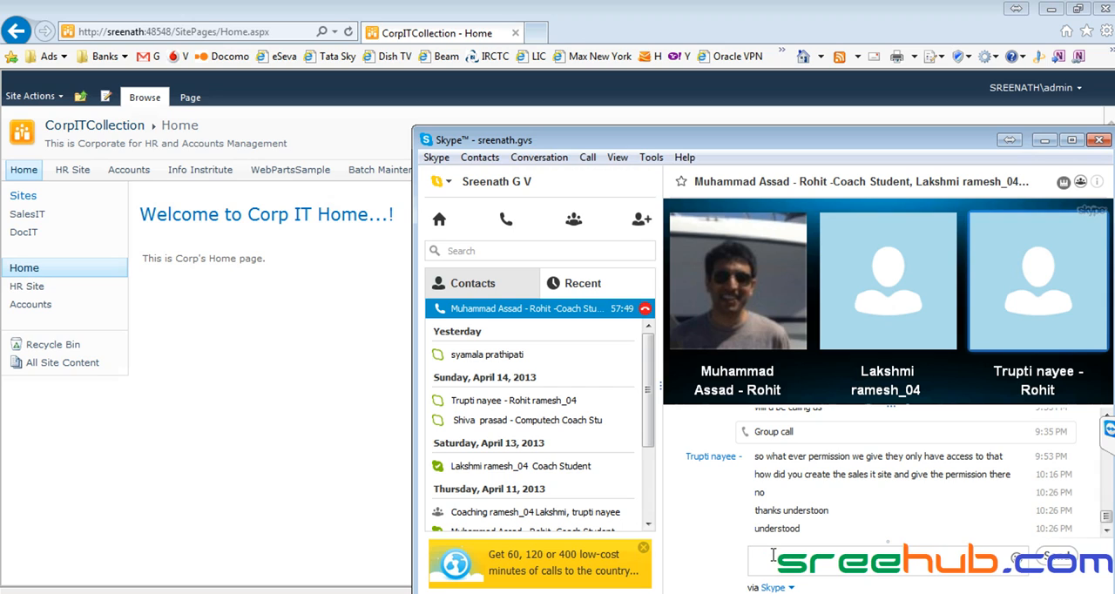
left_click(347, 252)
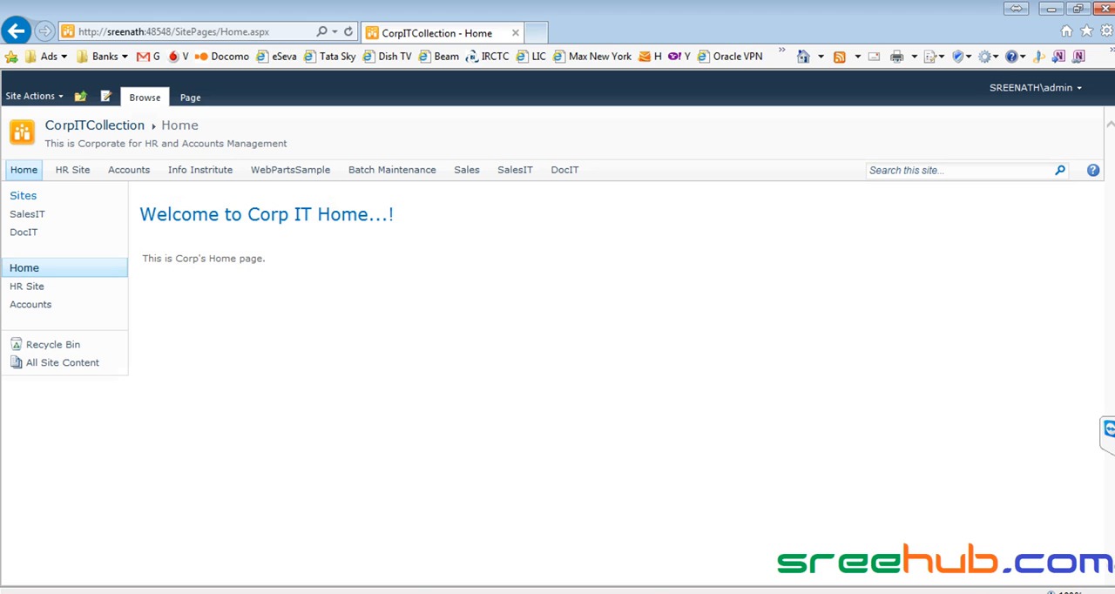
left_click(1030, 587)
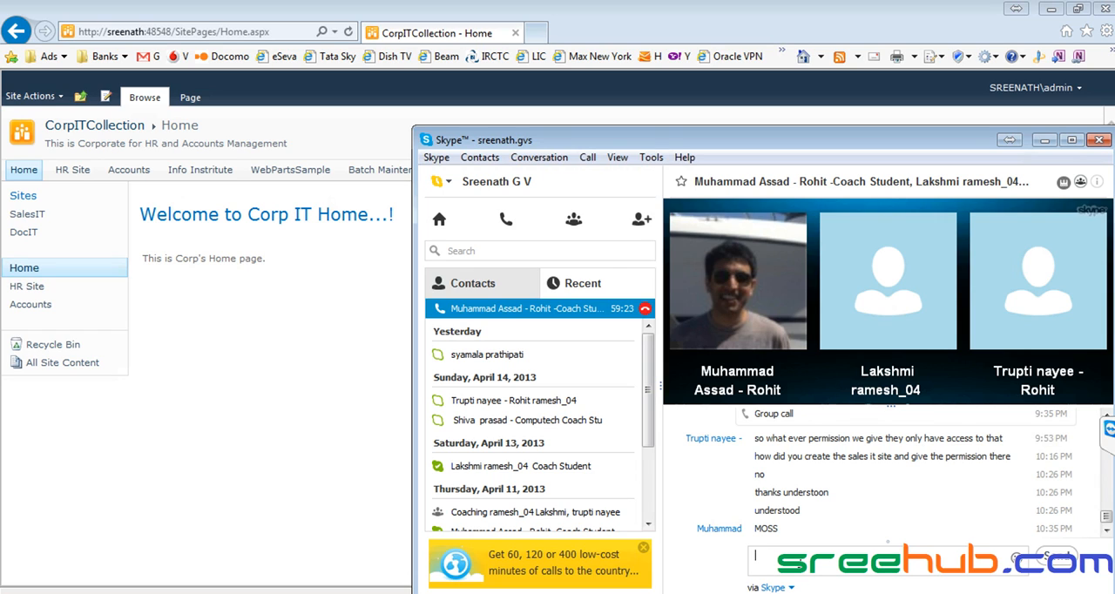
- Open the IT DocLib library of the Info Instritute site in Internet Explorer
left_click(204, 174)
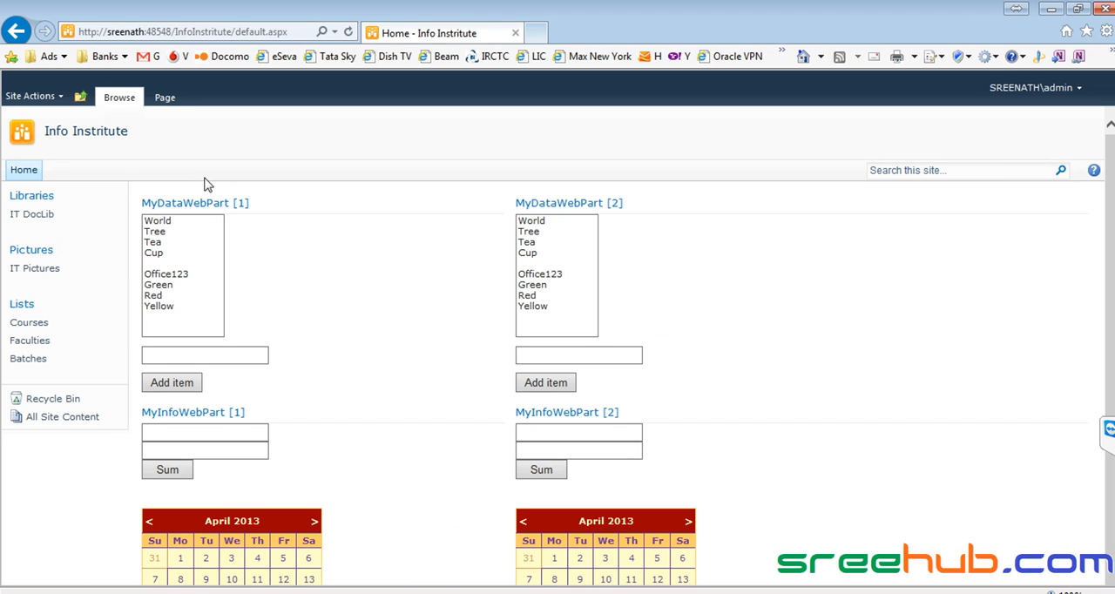
left_click(19, 217)
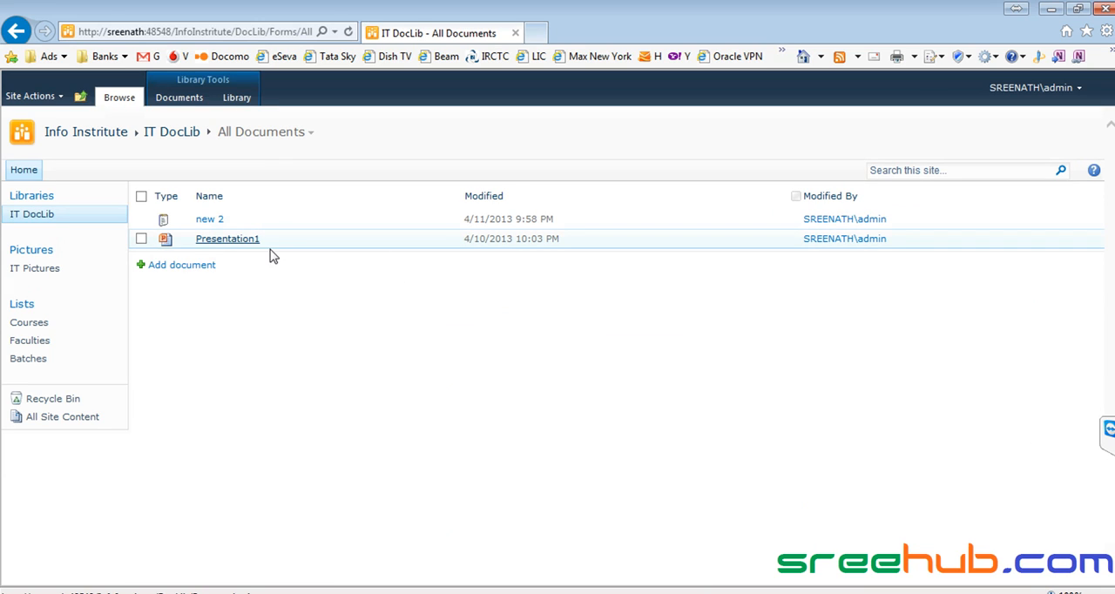